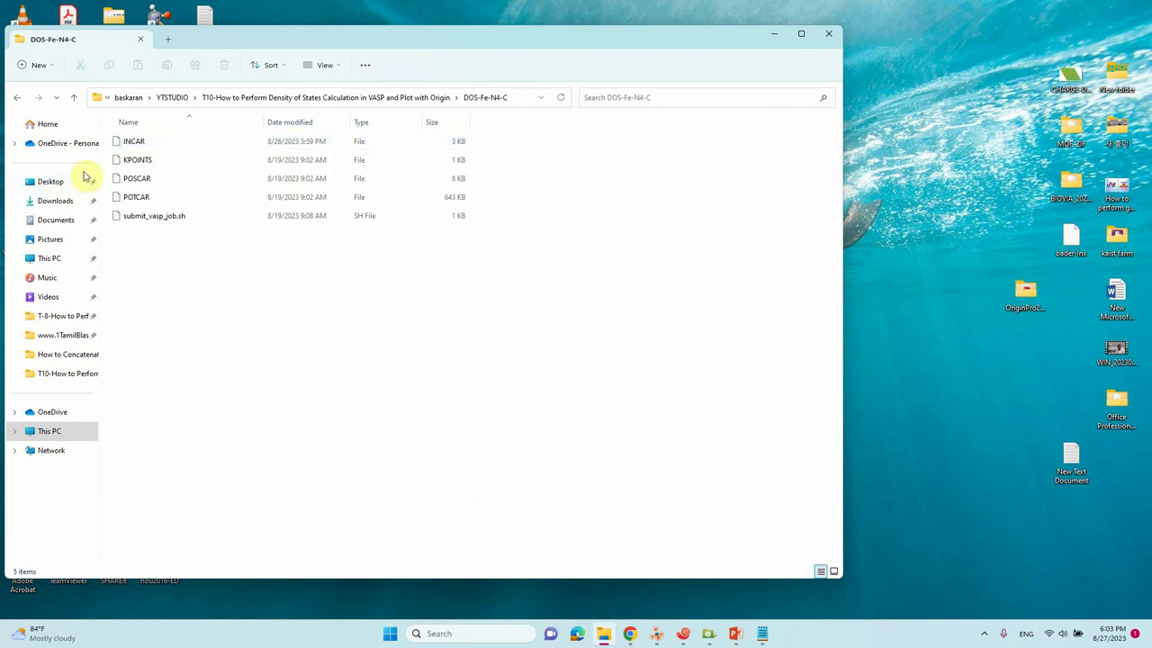
# Open the INCAR file from the DOS-Fe-N4-C folder in Notepad++ and close the already open POSCAR file.
pyautogui.click(129, 144)
pyautogui.rightClick(132, 145)
pyautogui.click(169, 182)
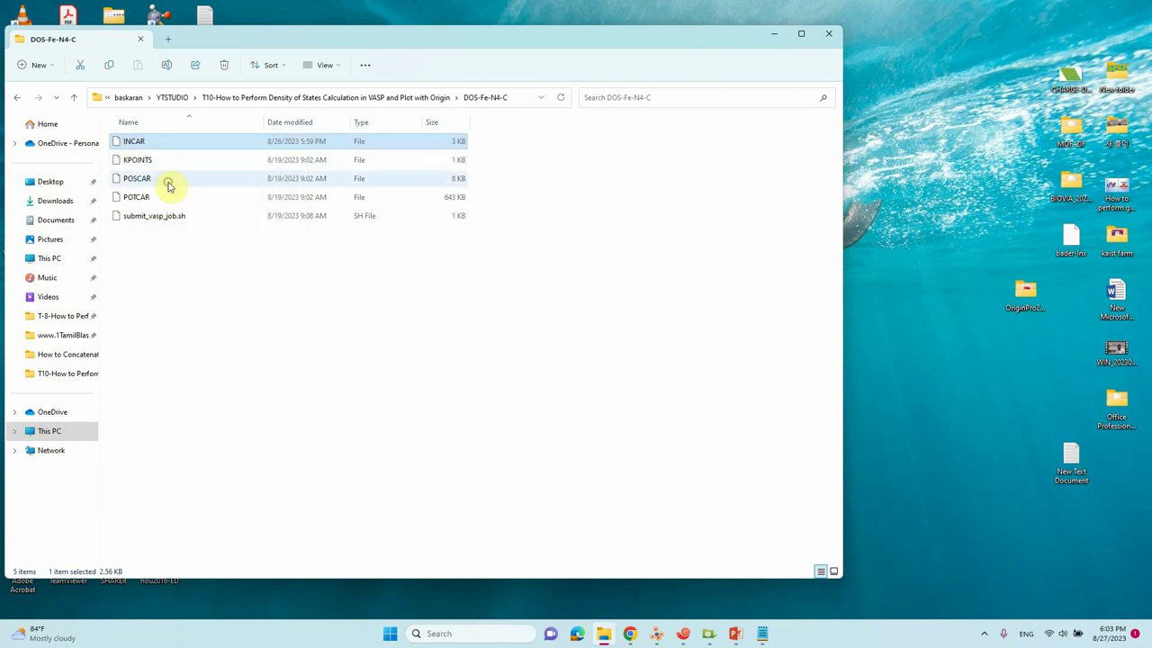
pyautogui.click(495, 257)
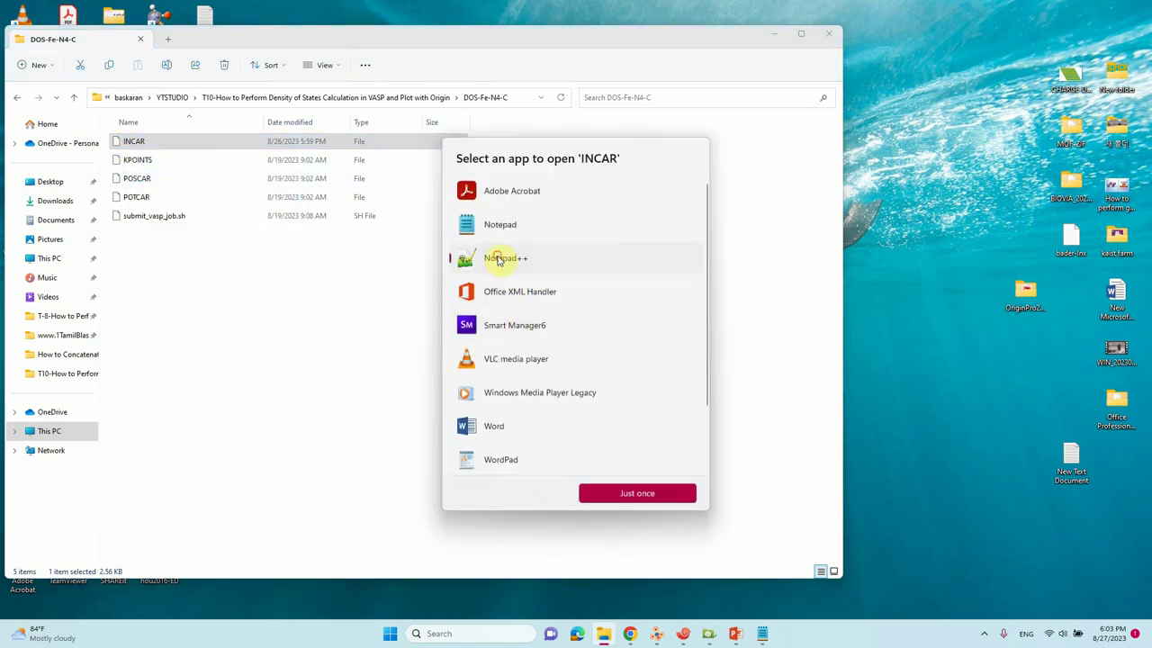
pyautogui.click(648, 493)
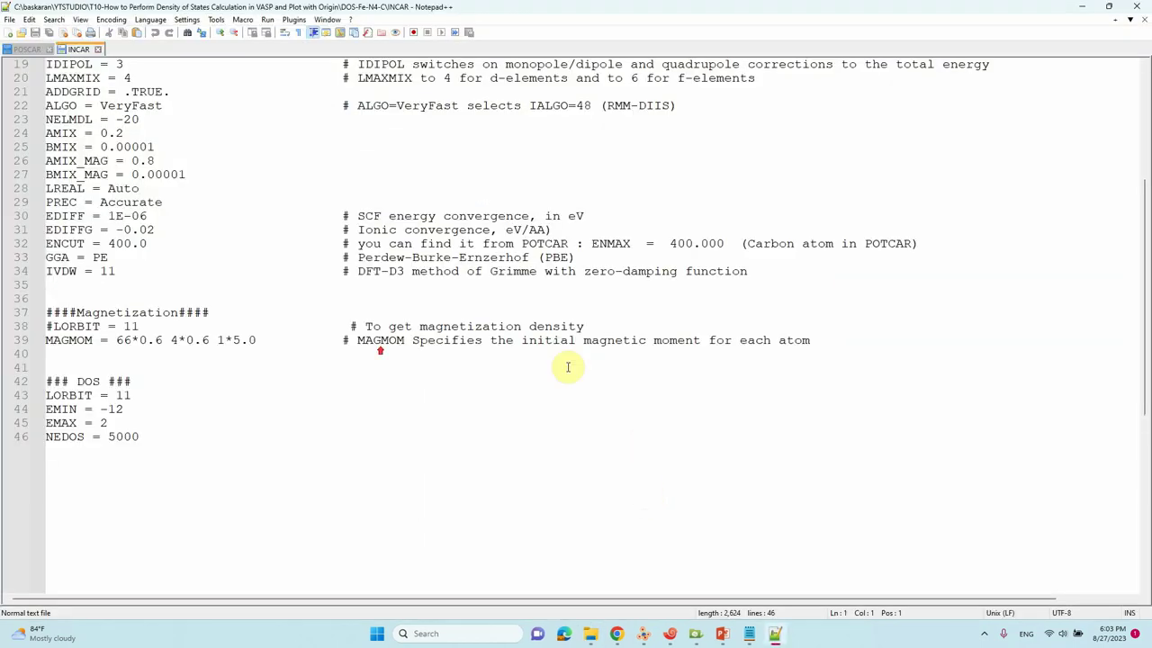
pyautogui.scroll(6, 378, 338)
pyautogui.click(49, 49)
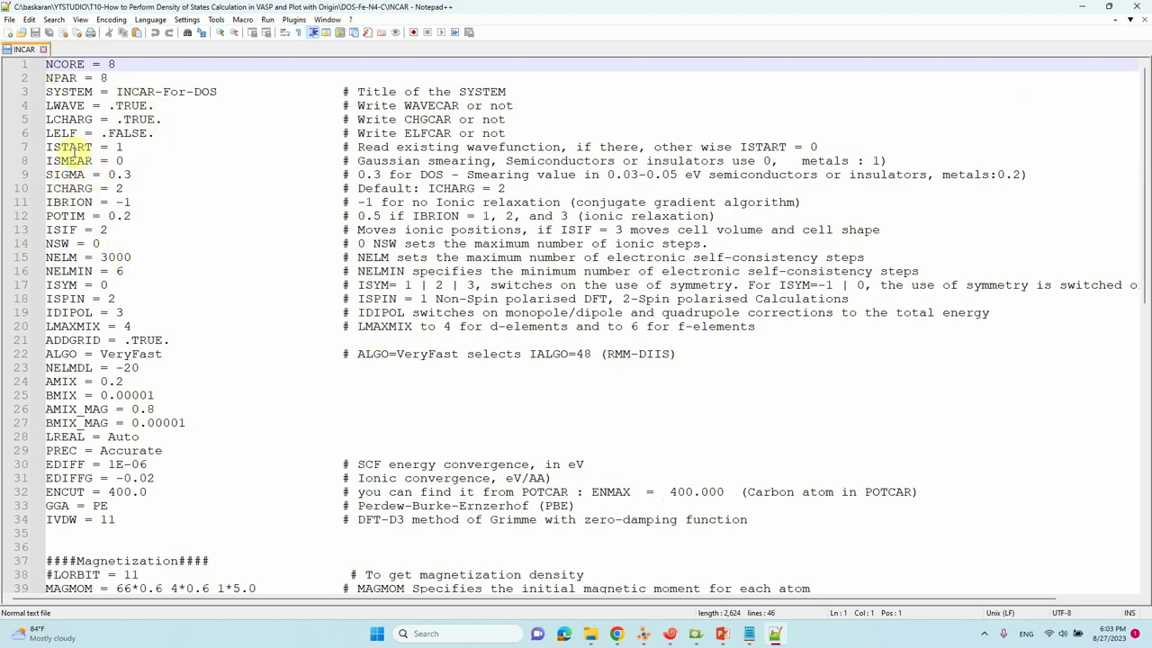
# Review the IBRION and NSW settings in INCAR that turn off ionic relaxation.
pyautogui.tripleClick(50, 201)
pyautogui.moveTo(46, 202); pyautogui.dragTo(416, 201)
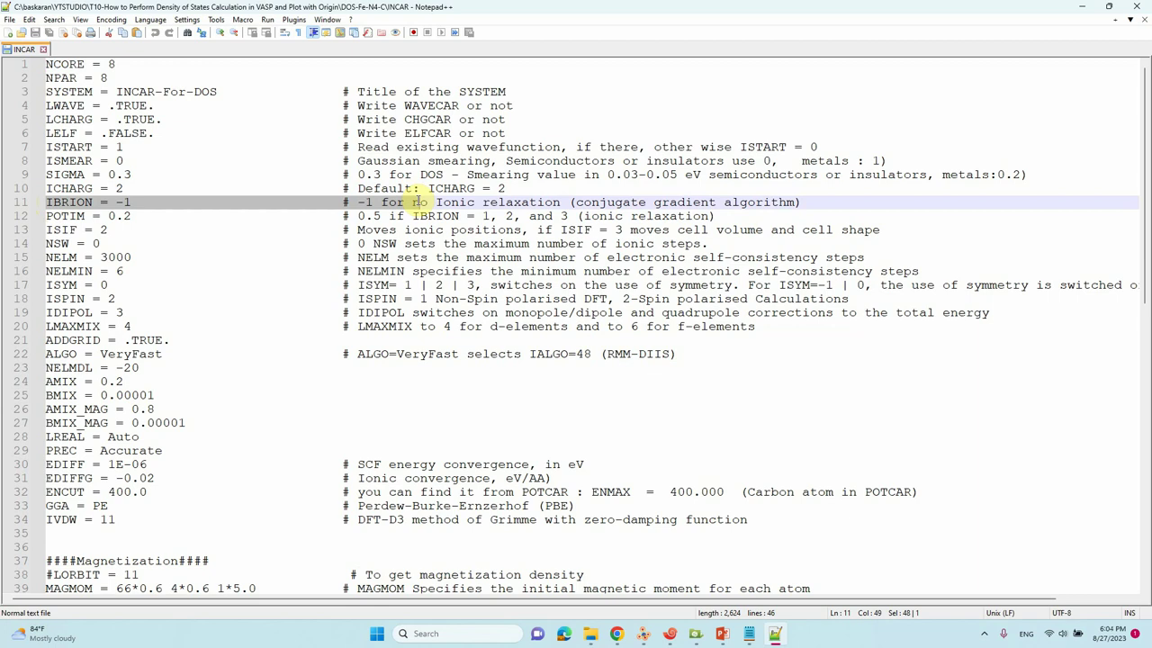
pyautogui.click(49, 243)
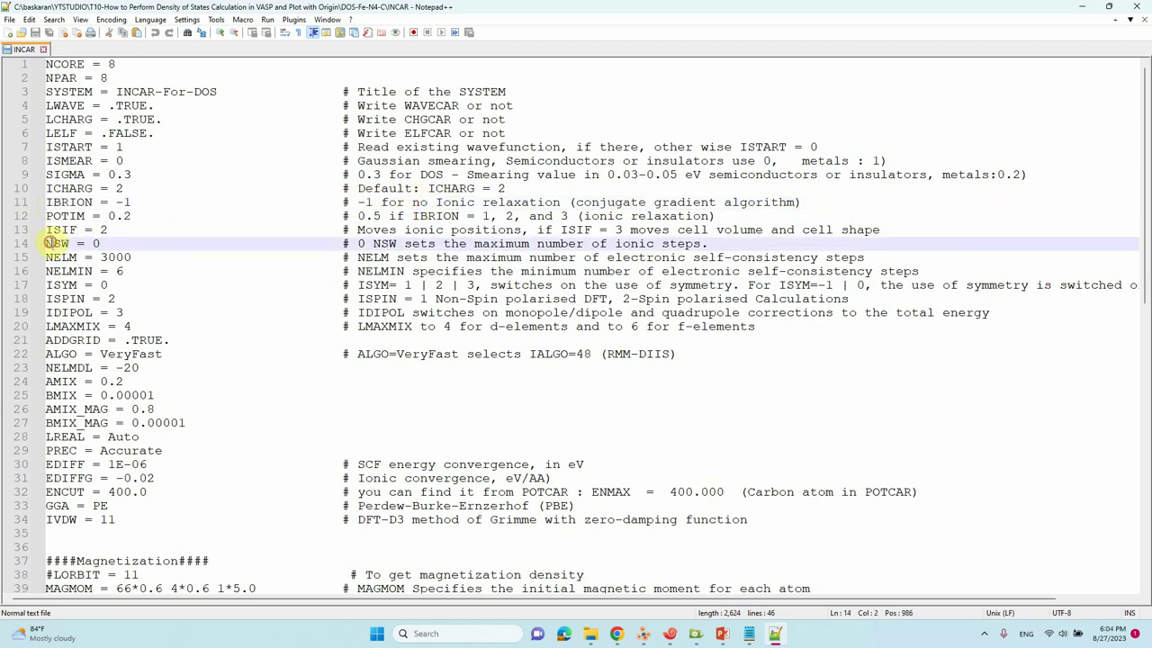
pyautogui.moveTo(50, 243); pyautogui.dragTo(146, 239)
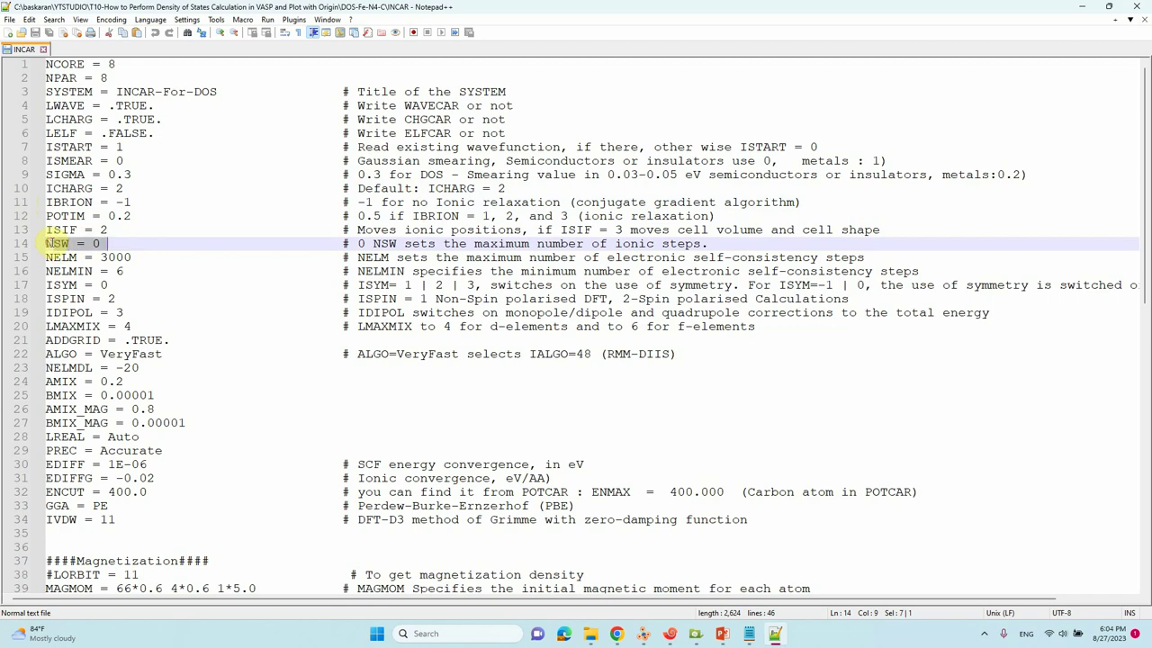
pyautogui.moveTo(50, 242); pyautogui.dragTo(369, 237)
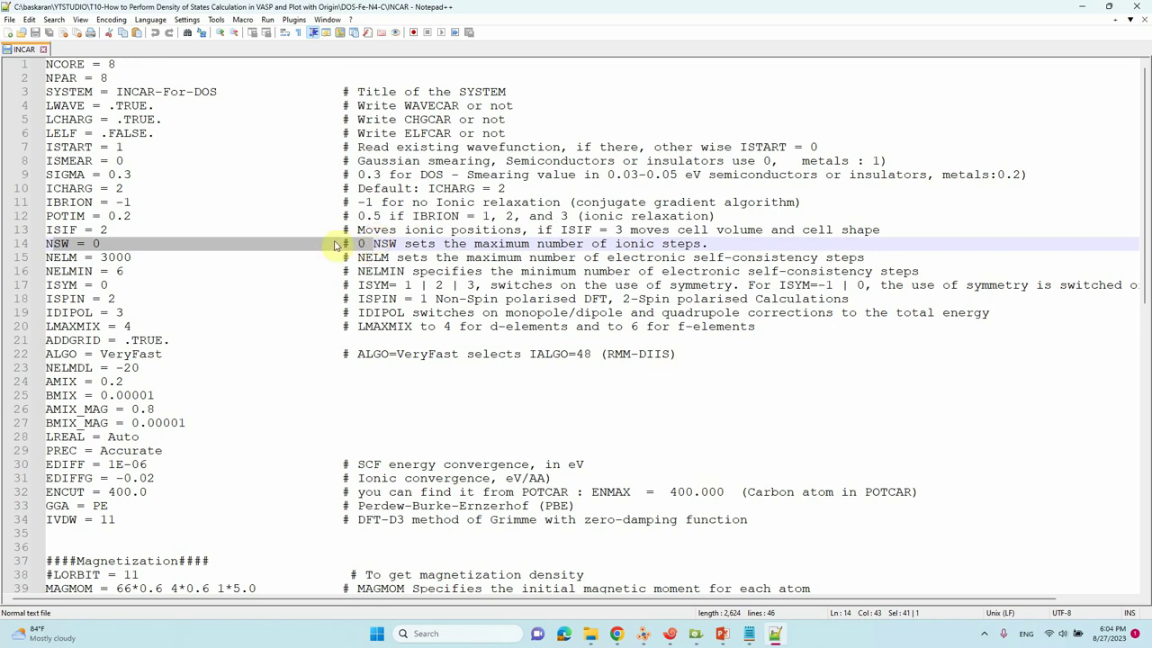
# Examine the DOS block at the end of INCAR, covering the LORBIT, EMIN, EMAX and NEDOS tags.
pyautogui.scroll(-3, 307, 317)
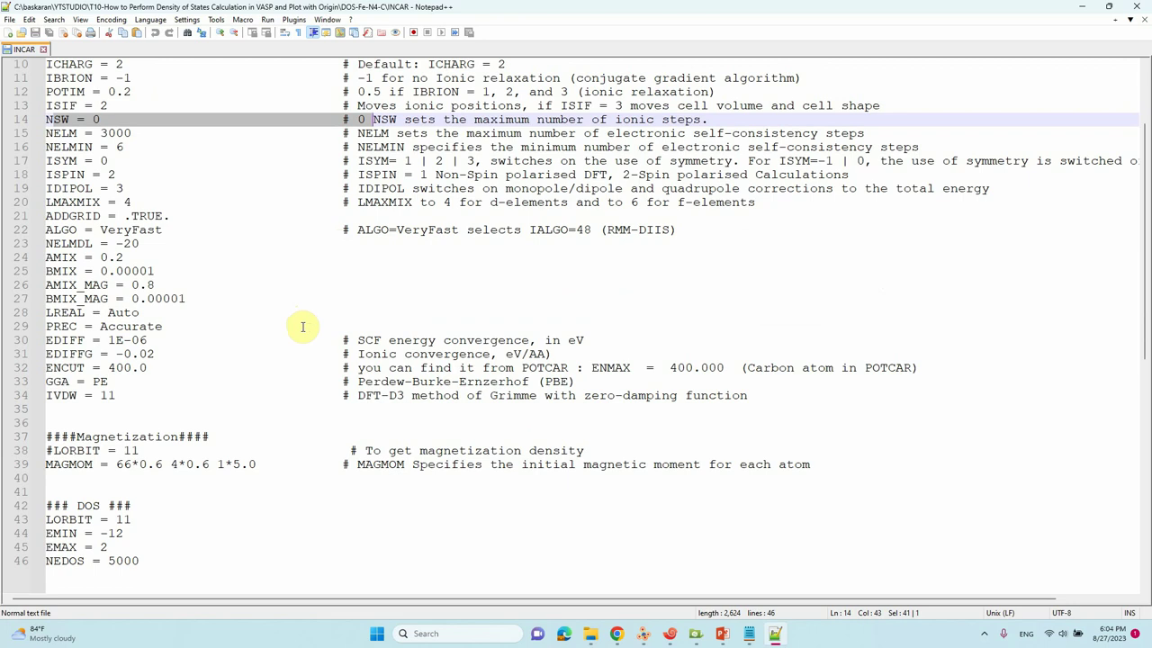
pyautogui.scroll(-5, 304, 313)
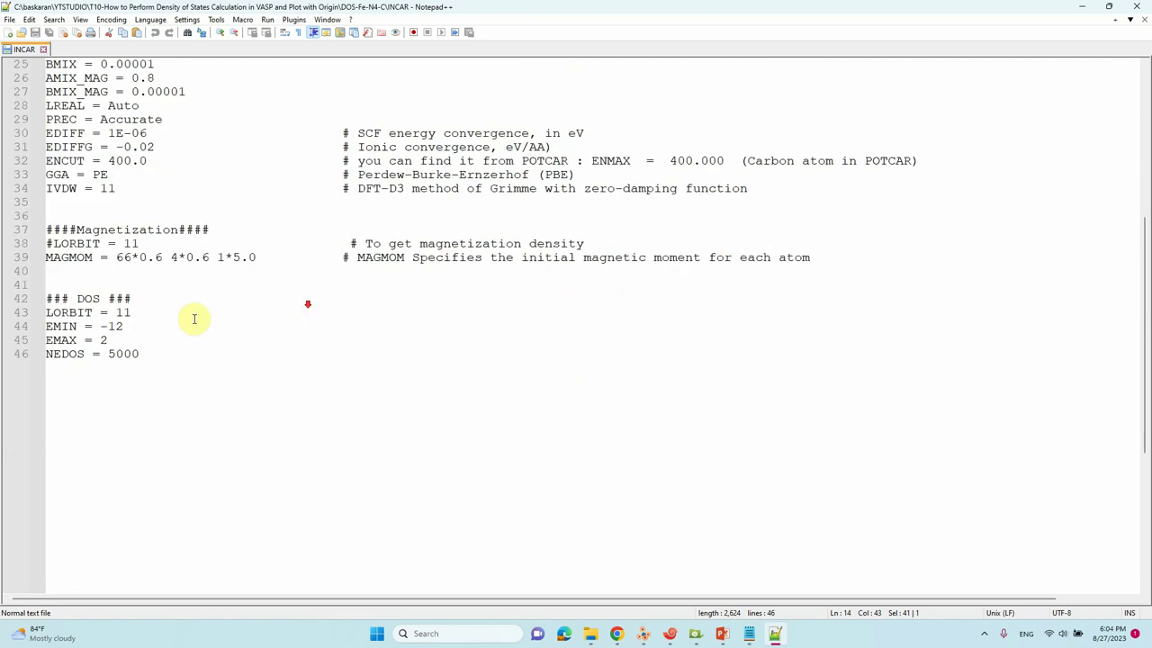
pyautogui.click(49, 300)
pyautogui.moveTo(47, 299); pyautogui.dragTo(141, 354)
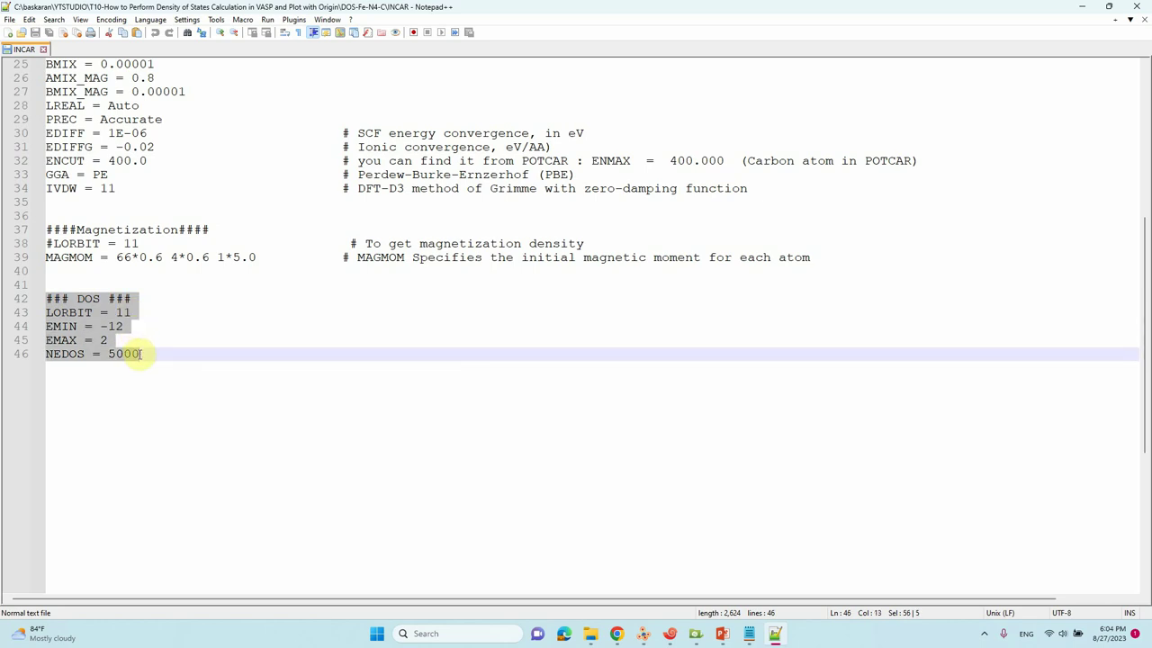
pyautogui.click(68, 315)
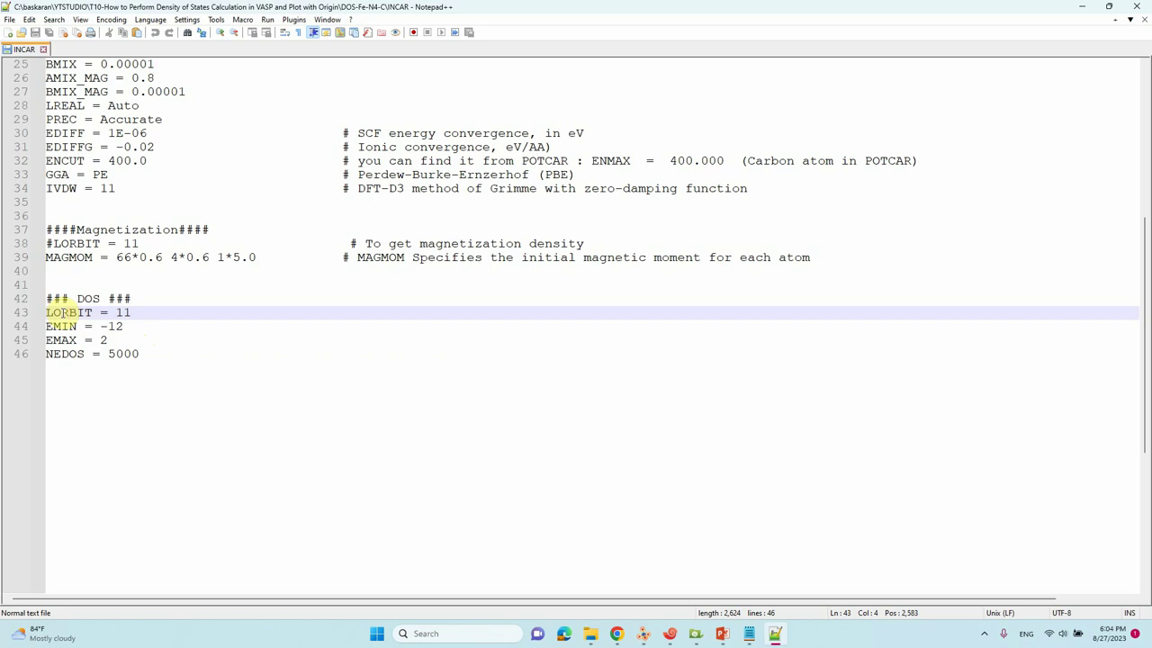
pyautogui.click(135, 313)
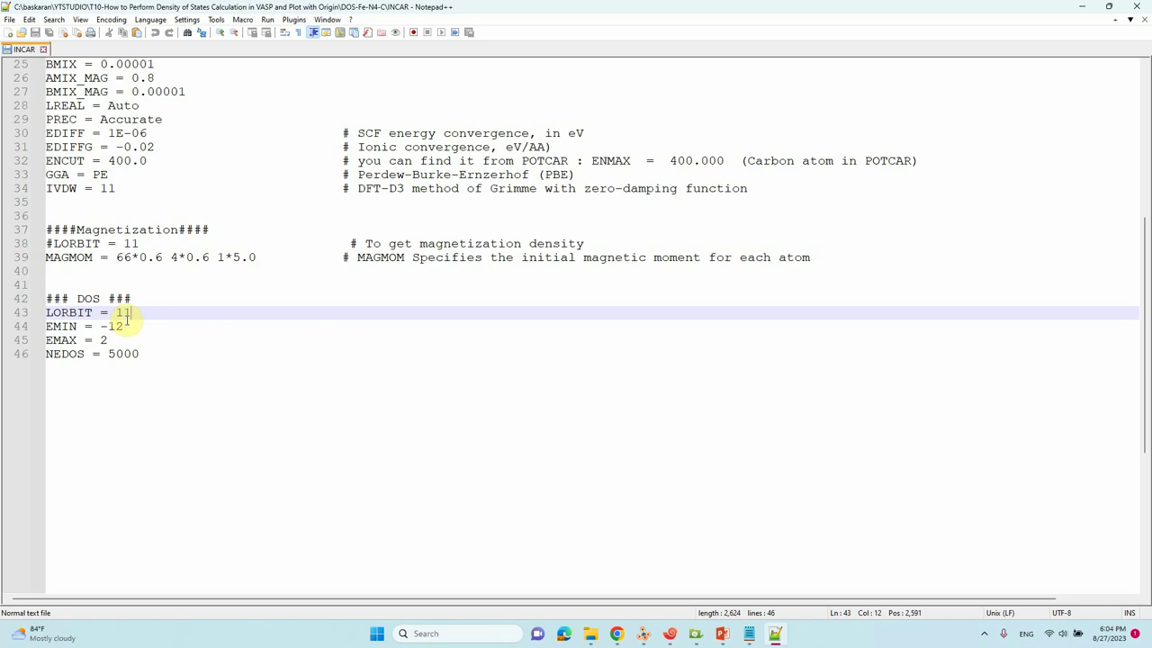
pyautogui.click(129, 326)
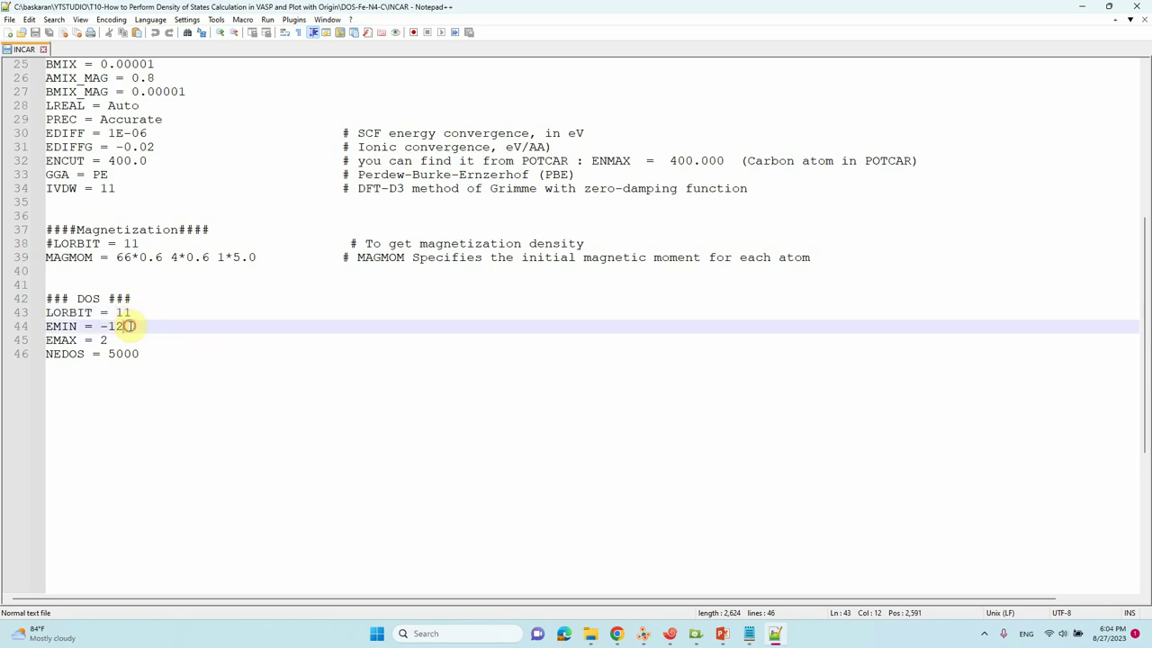
pyautogui.click(112, 339)
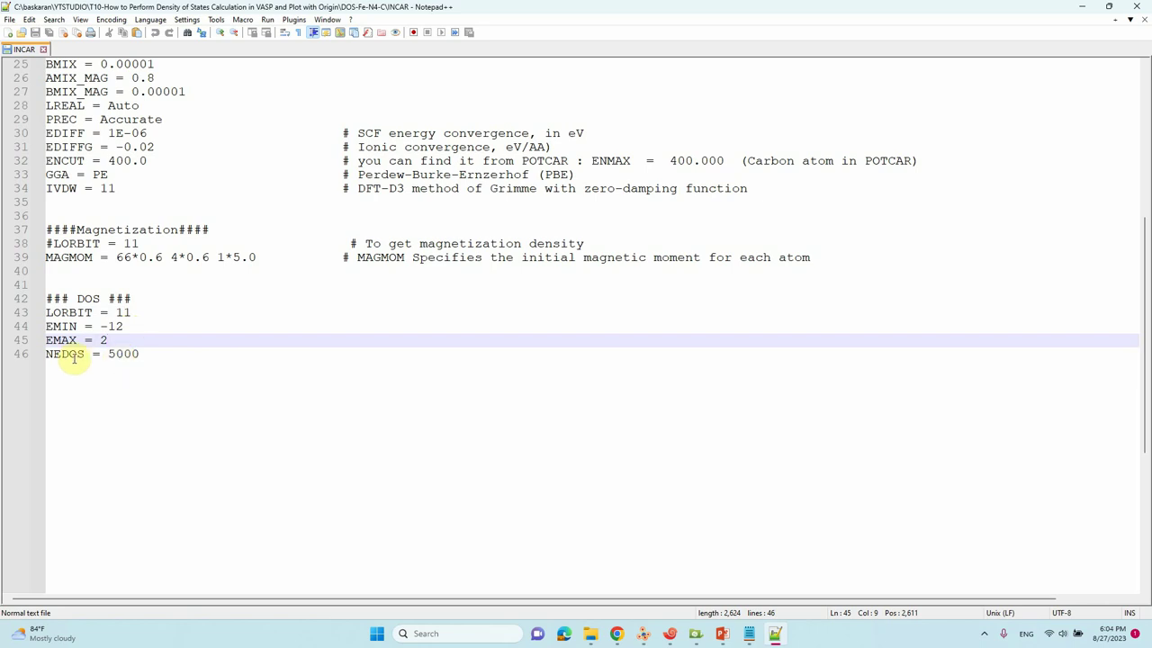
pyautogui.moveTo(139, 354); pyautogui.dragTo(33, 302)
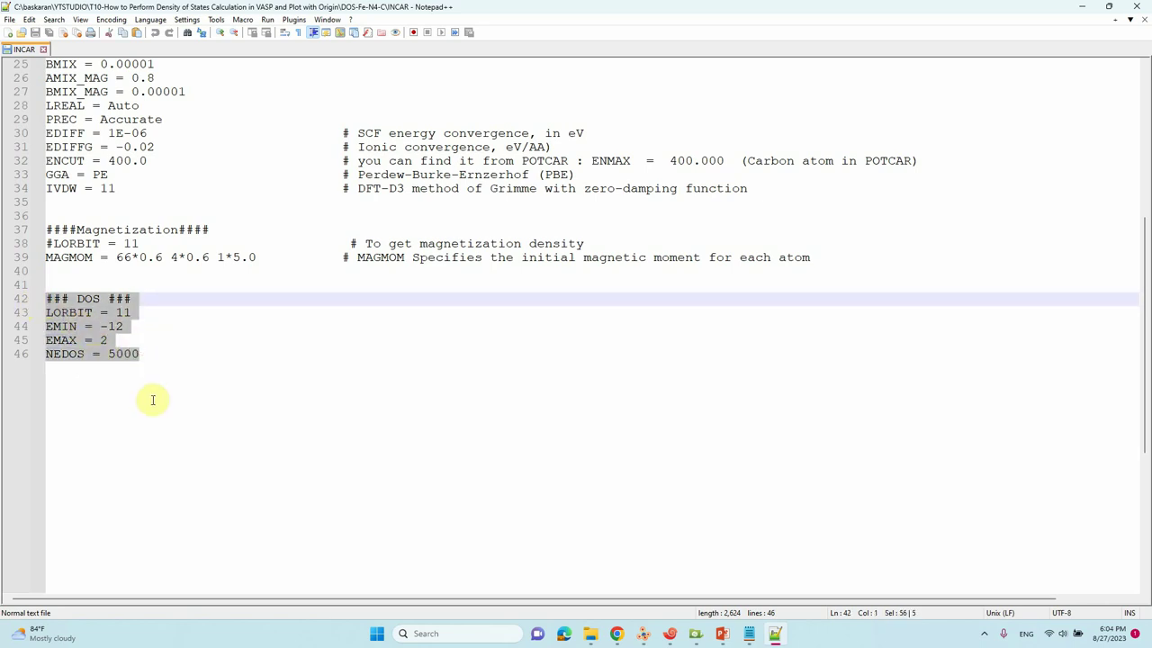
pyautogui.scroll(5, 194, 280)
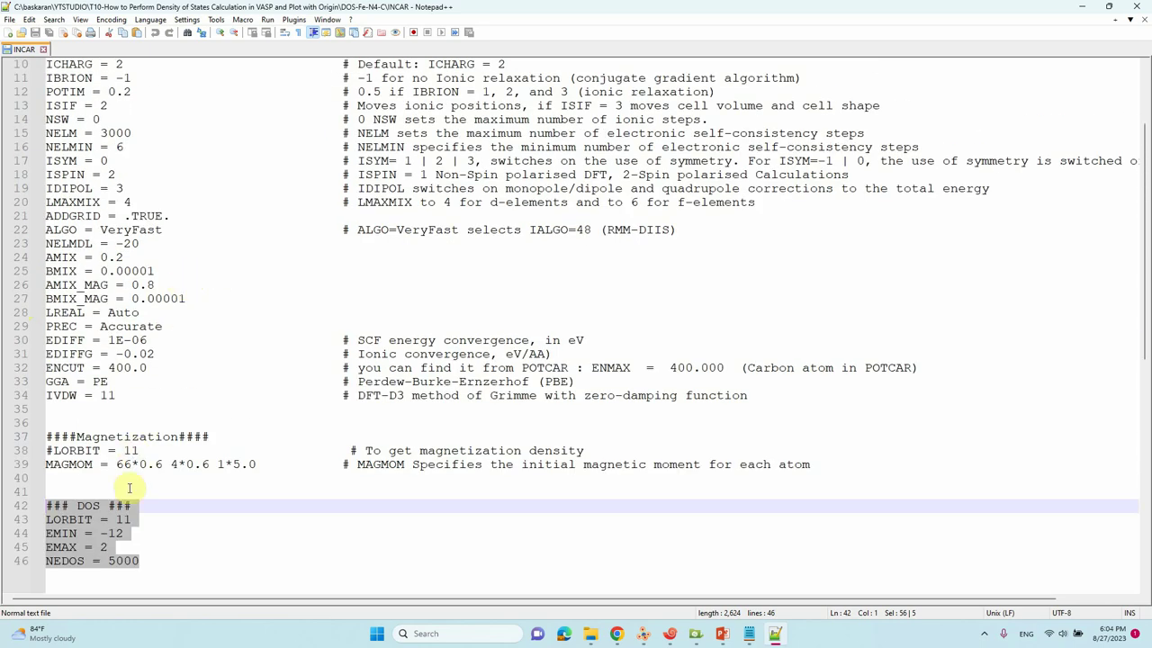
pyautogui.scroll(3, 117, 520)
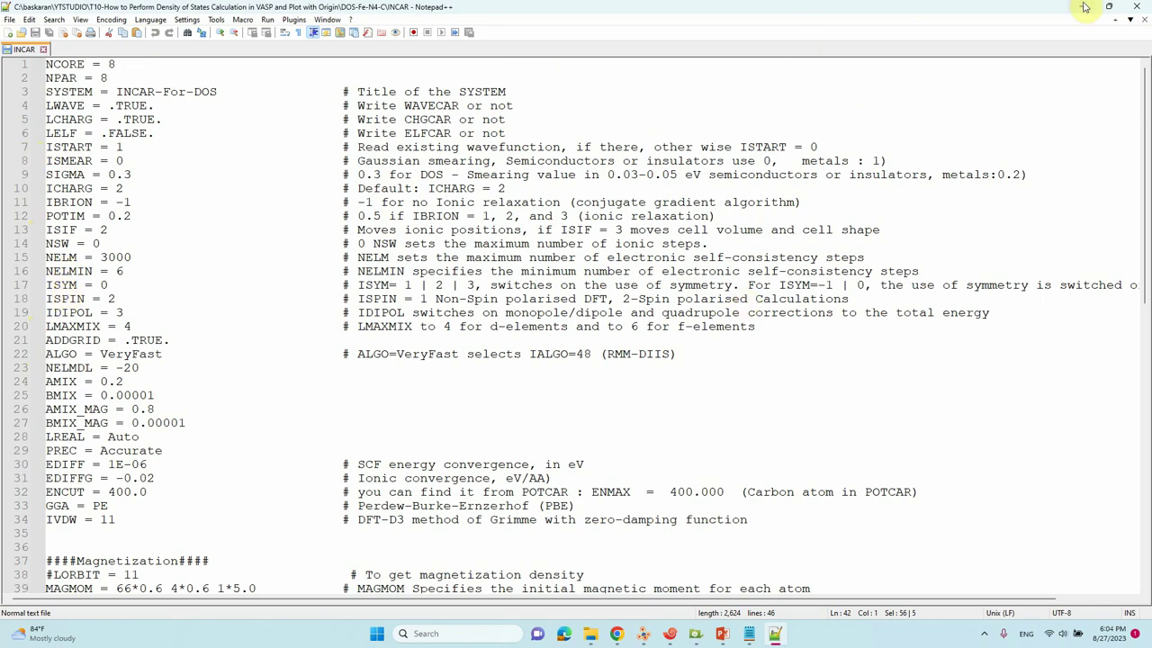
# Shrink the editor window and open KPOINTS, POSCAR, POTCAR and submit_vasp_job.sh in it to check their contents.
pyautogui.doubleClick(547, 8)
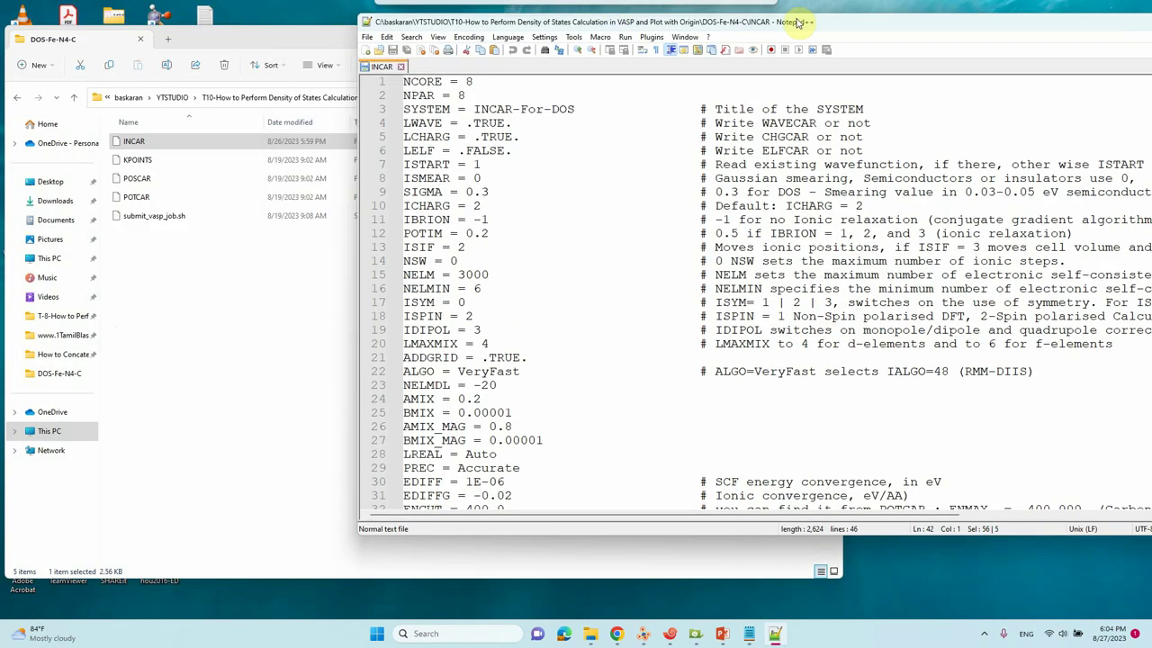
pyautogui.moveTo(158, 164); pyautogui.dragTo(664, 195)
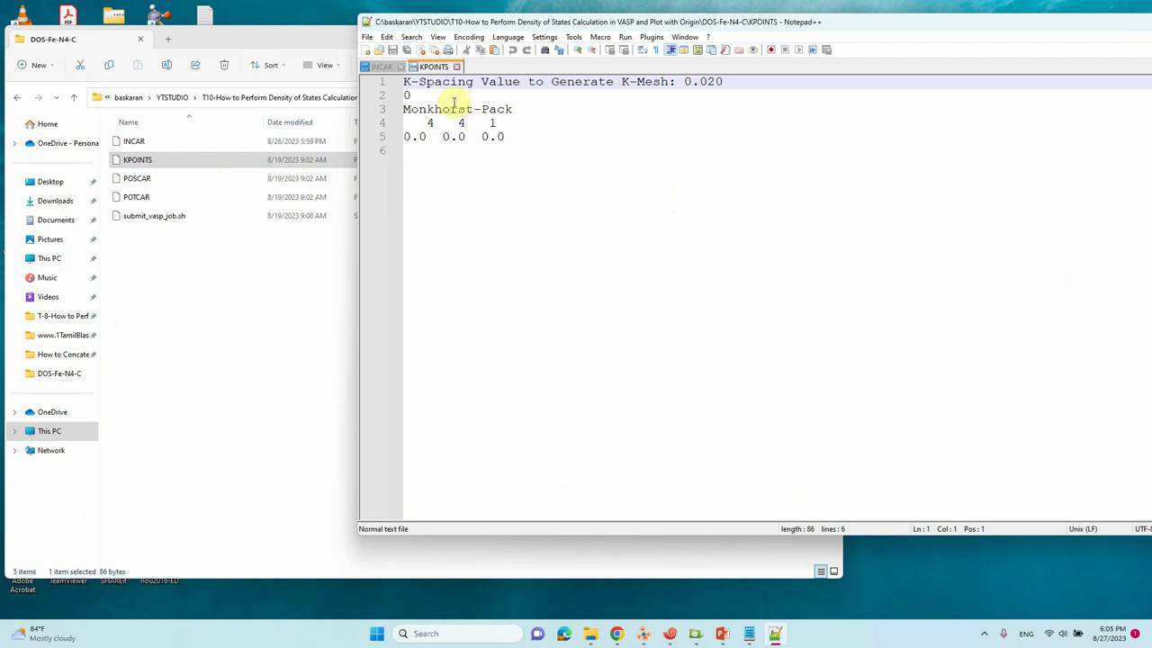
pyautogui.moveTo(130, 179); pyautogui.dragTo(599, 188)
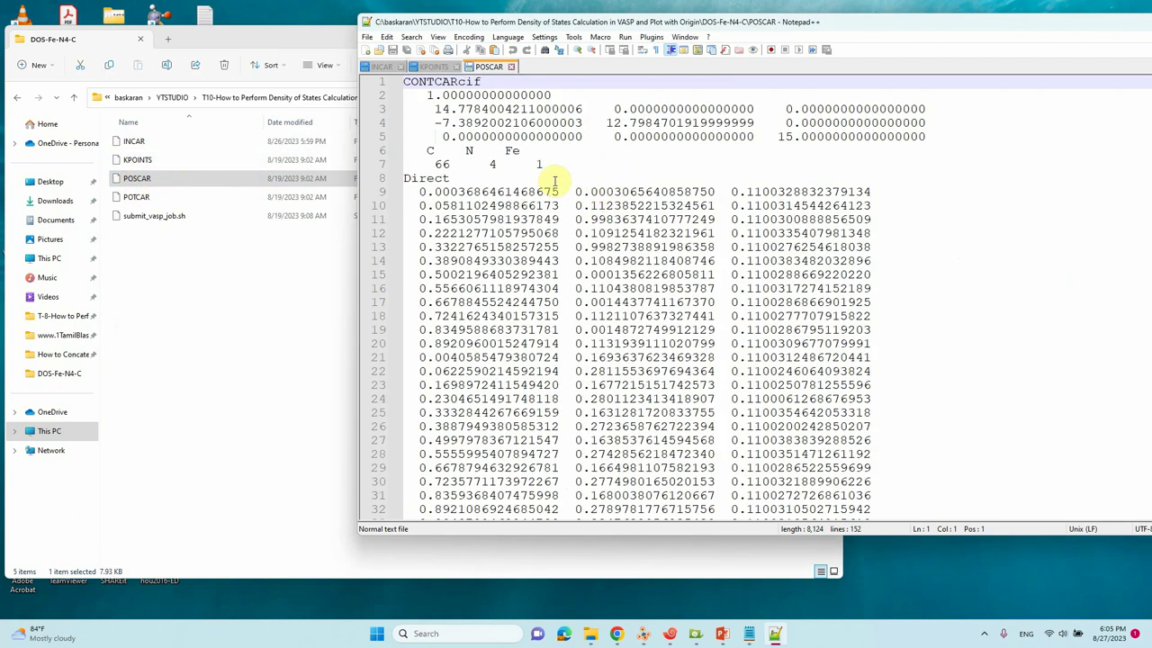
pyautogui.click(434, 151)
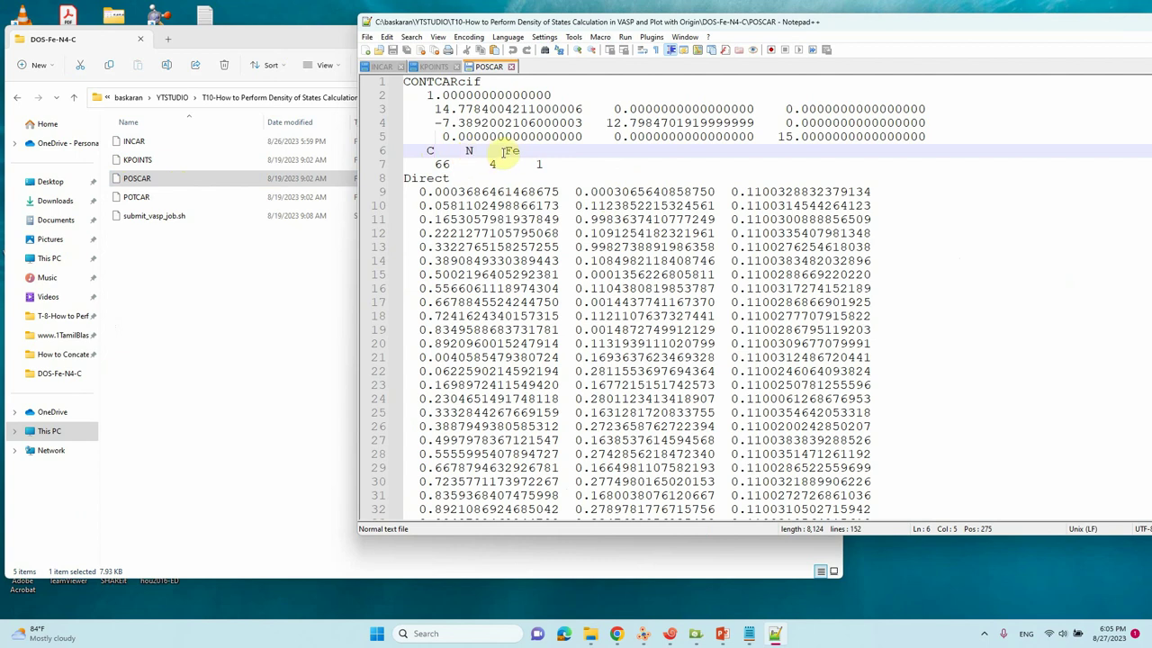
pyautogui.moveTo(135, 196); pyautogui.dragTo(676, 213)
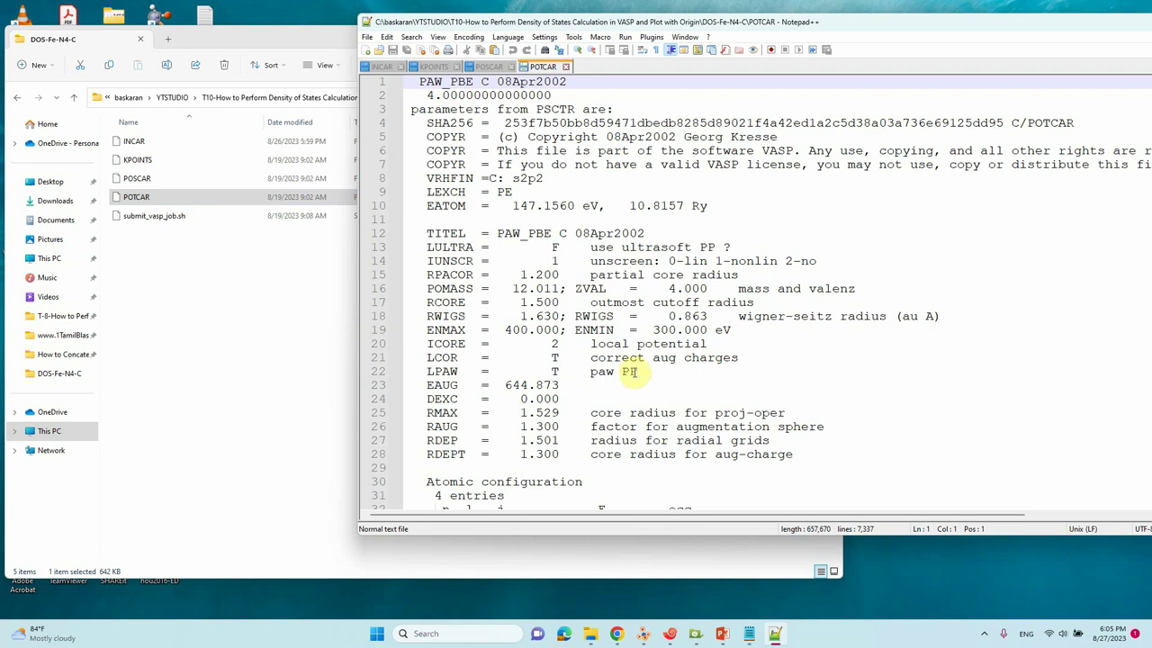
pyautogui.moveTo(155, 216); pyautogui.dragTo(673, 247)
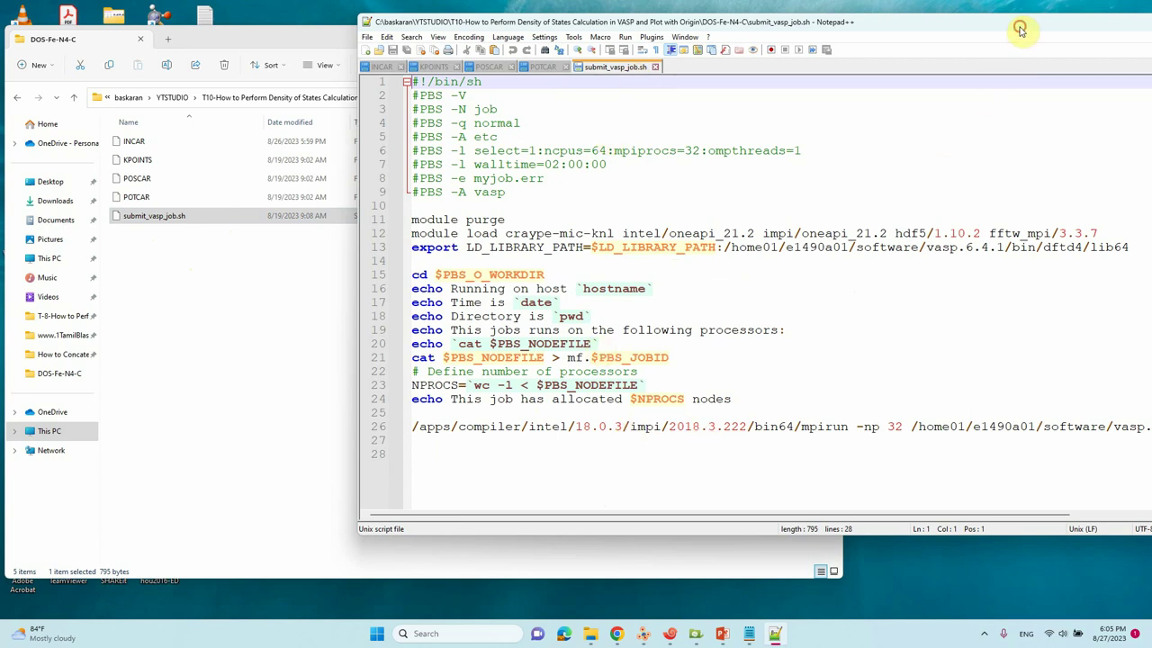
# Put the Notepad++ window away and switch to Xftp to view the remote DOS-Fe-N4-C folder.
pyautogui.moveTo(1021, 26); pyautogui.dragTo(671, 11)
pyautogui.click(824, 43)
pyautogui.click(396, 288)
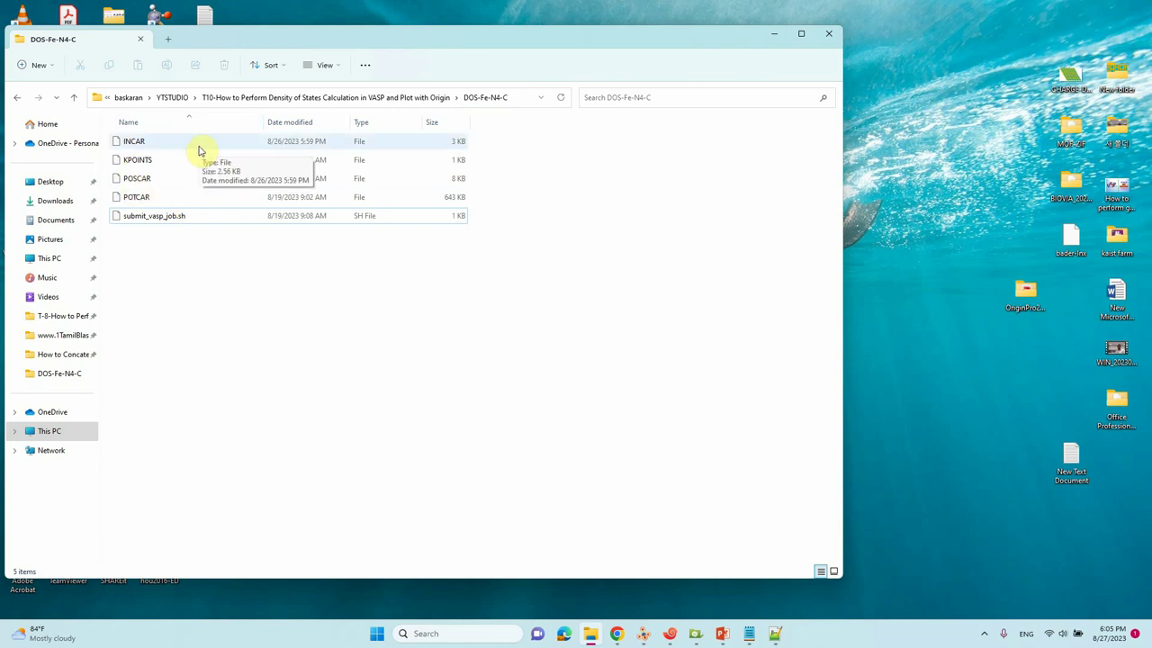
pyautogui.click(696, 633)
pyautogui.click(984, 634)
pyautogui.rightClick(937, 550)
pyautogui.click(956, 419)
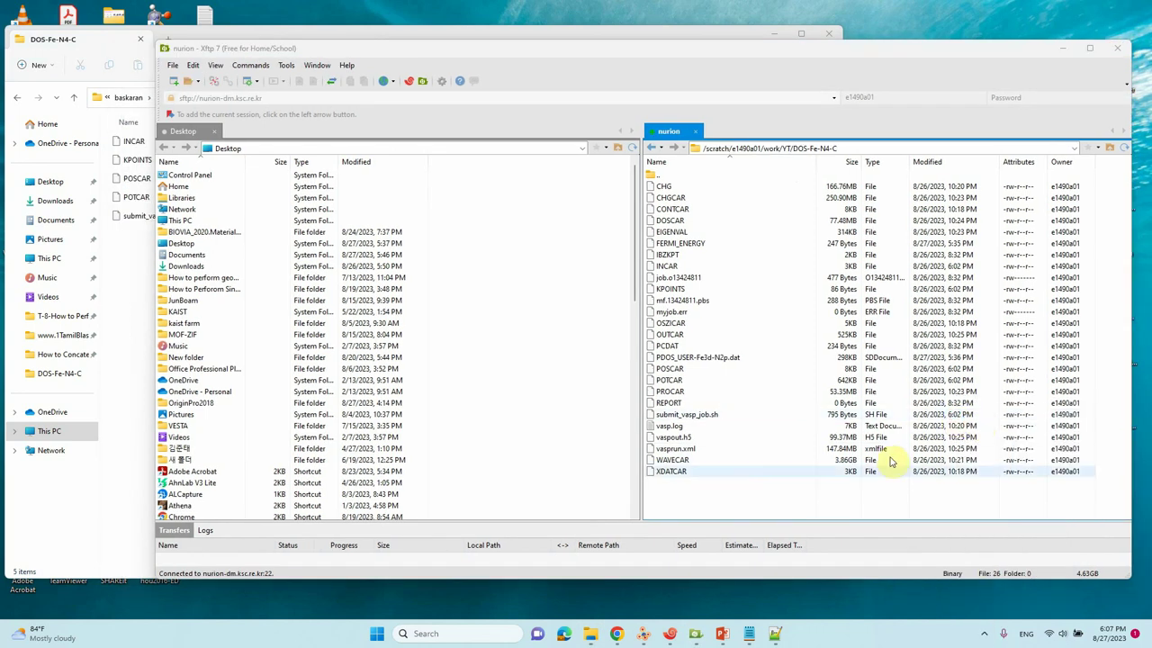
pyautogui.click(788, 502)
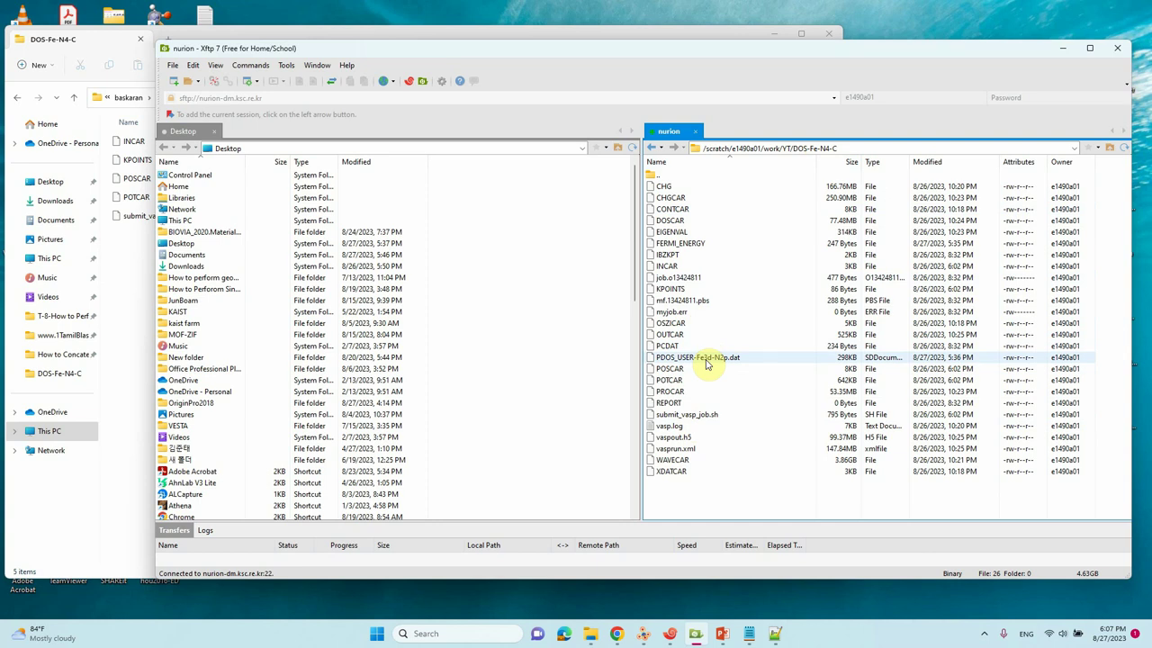
# Copy the remote DOS-Fe-N4-C folder path and change to that directory with cd in the Xshell terminal.
pyautogui.click(834, 149)
pyautogui.hotkey('ctrl', 'c')
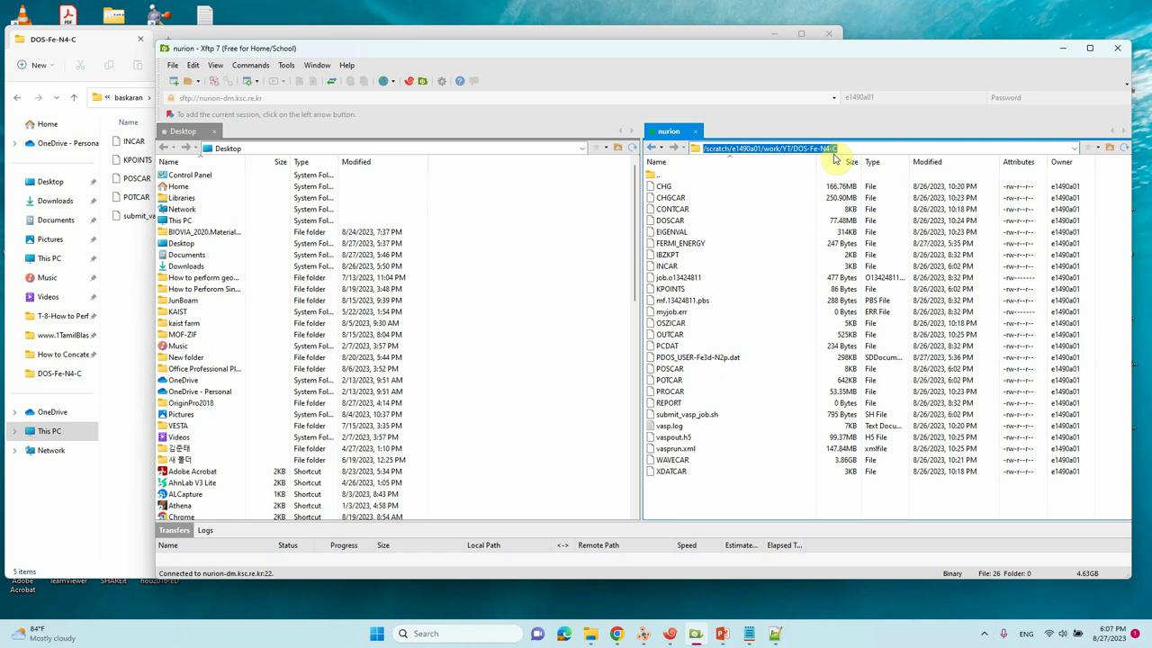
pyautogui.click(670, 634)
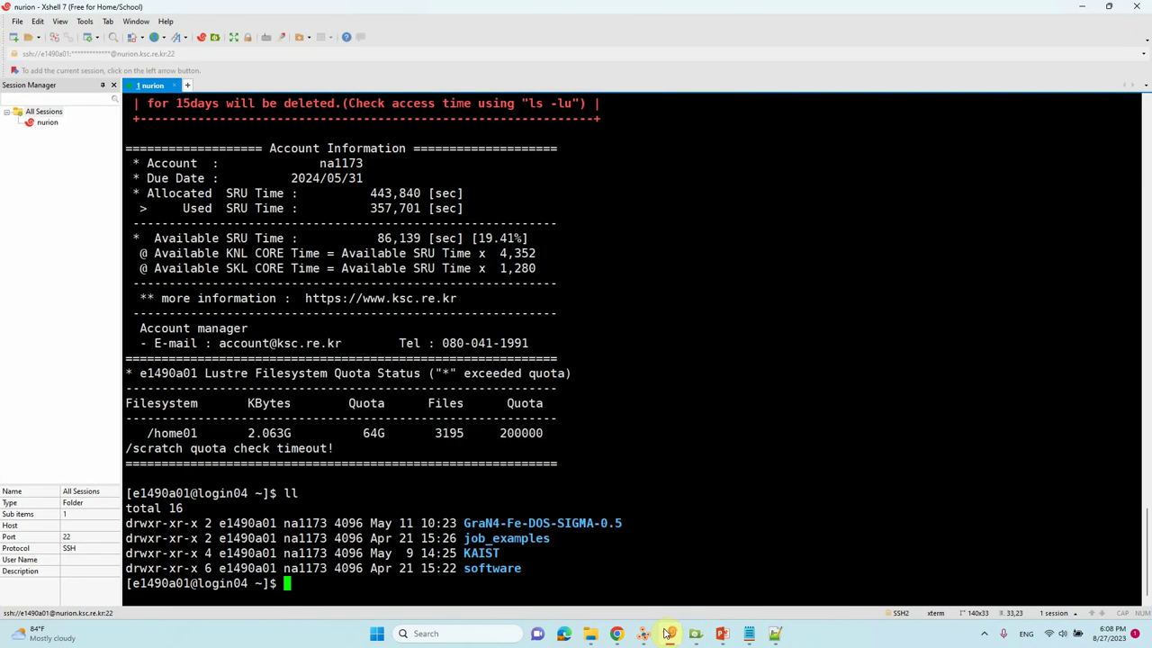
pyautogui.write('cd')
pyautogui.rightClick(495, 506)
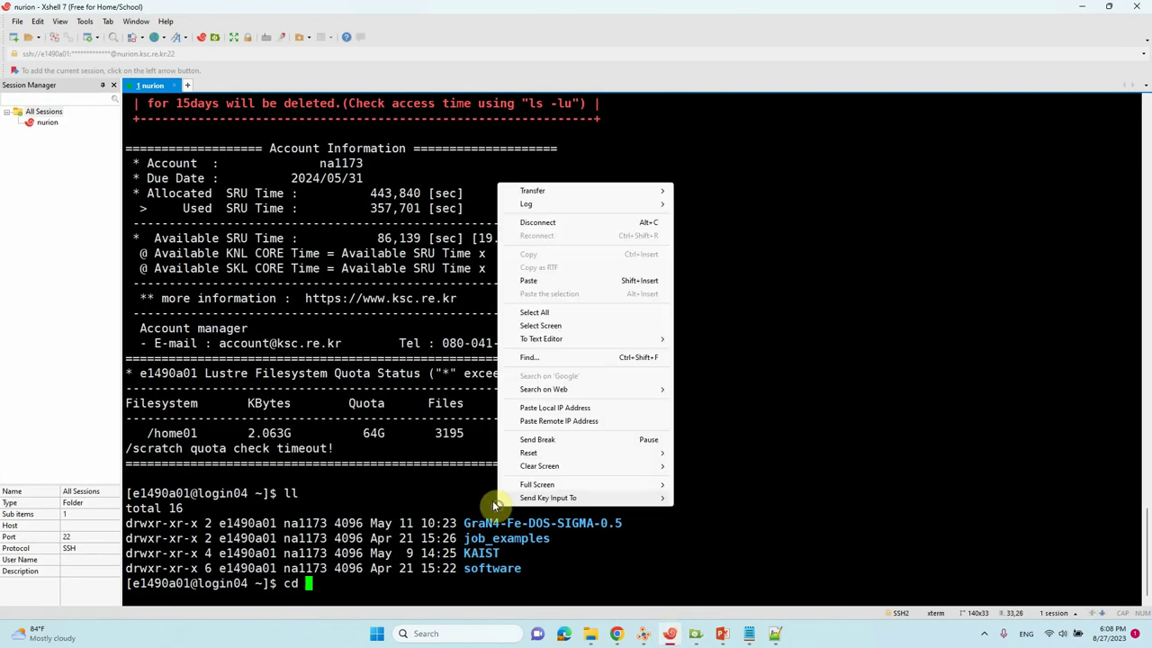
pyautogui.click(531, 281)
pyautogui.press('Return')
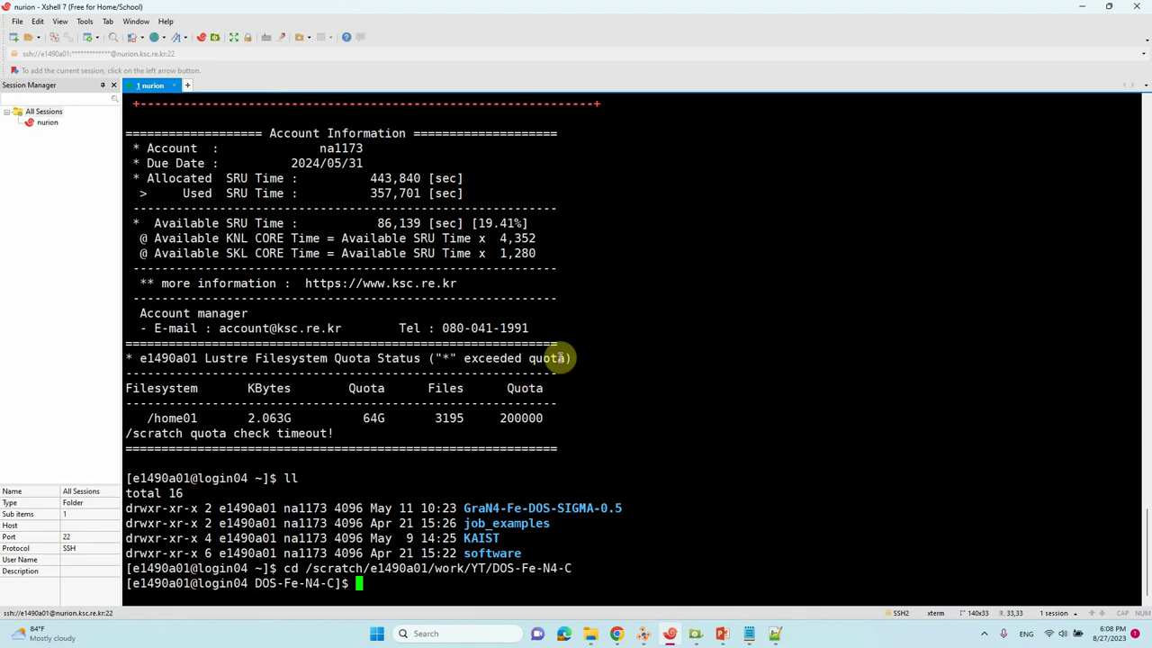
# Start vaspkit in the DOS-Fe-N4-C directory and choose option 11, Density-of-States.
pyautogui.write('vaspkit')
pyautogui.press('Return')
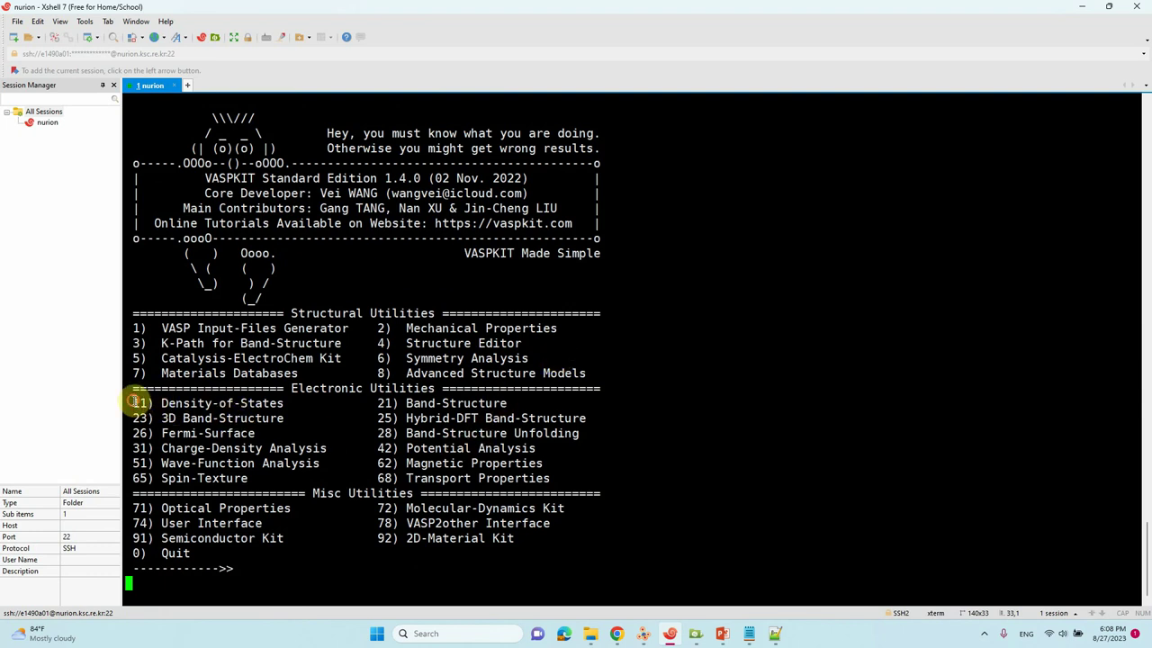
pyautogui.moveTo(135, 403); pyautogui.dragTo(284, 409)
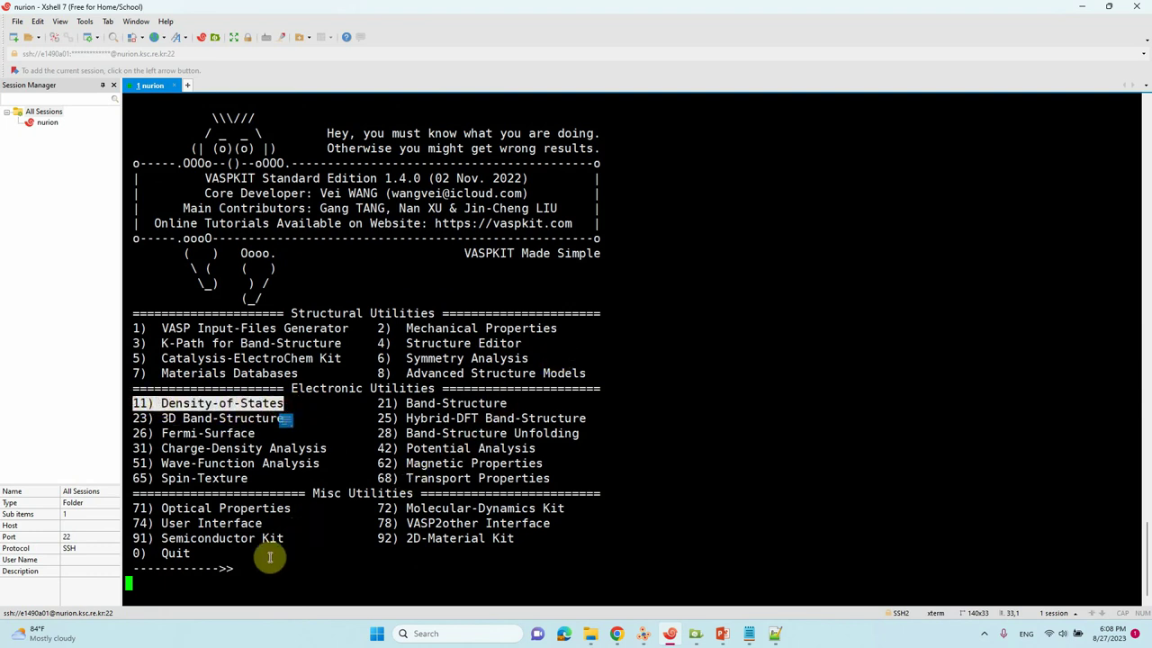
pyautogui.click(226, 576)
pyautogui.write('11')
pyautogui.press('Return')
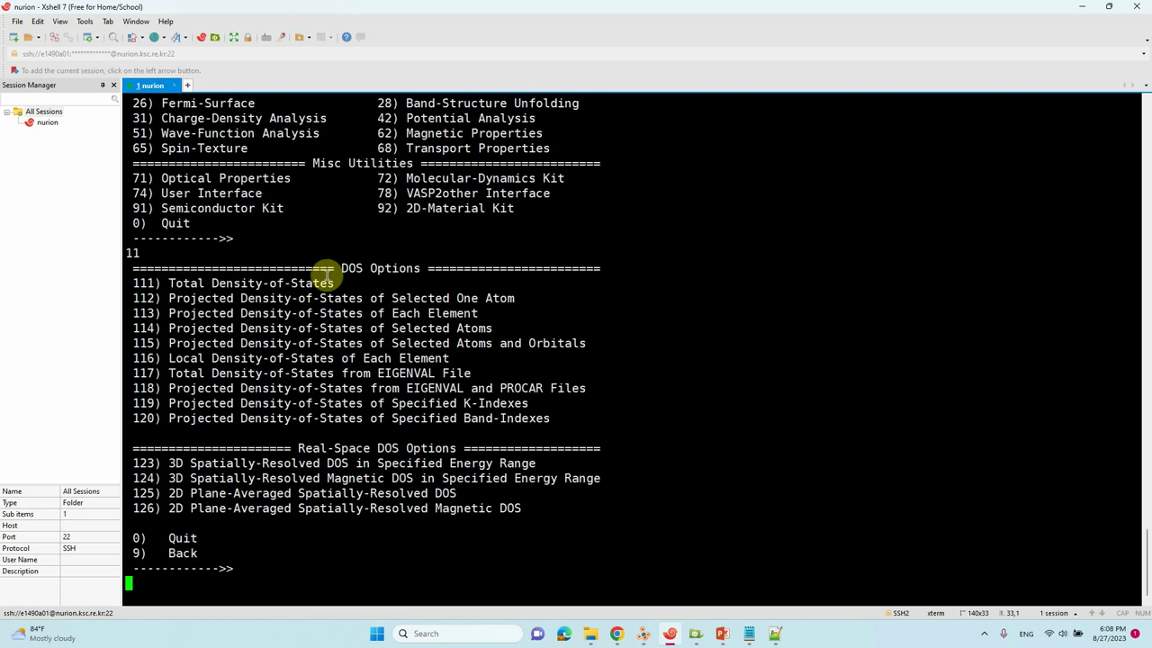
# Choose option 111, Total Density-of-States, in vaspkit to extract the total DOS data.
pyautogui.moveTo(134, 283); pyautogui.dragTo(346, 285)
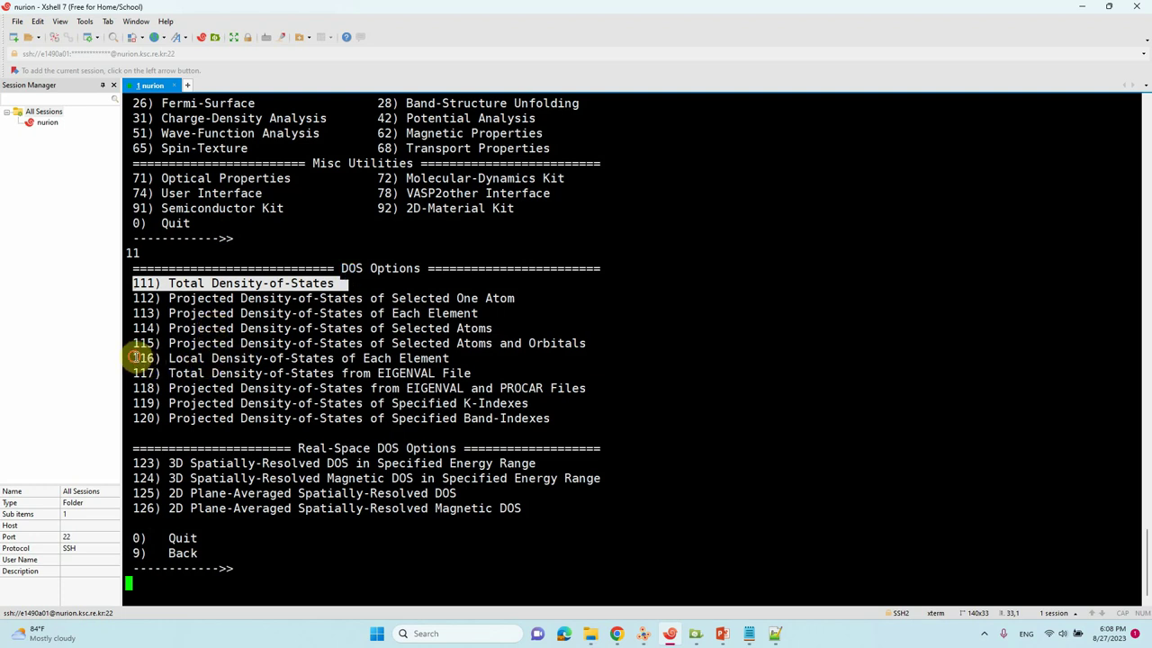
pyautogui.moveTo(132, 357); pyautogui.dragTo(450, 358)
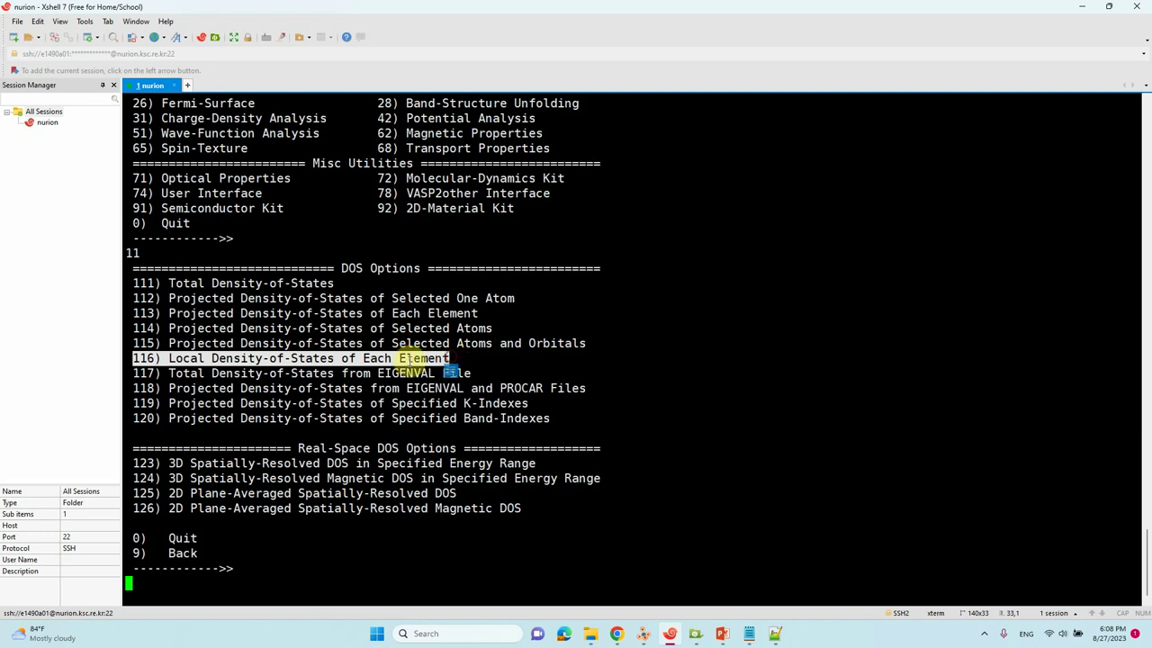
pyautogui.moveTo(132, 343); pyautogui.dragTo(584, 343)
pyautogui.moveTo(130, 283); pyautogui.dragTo(329, 278)
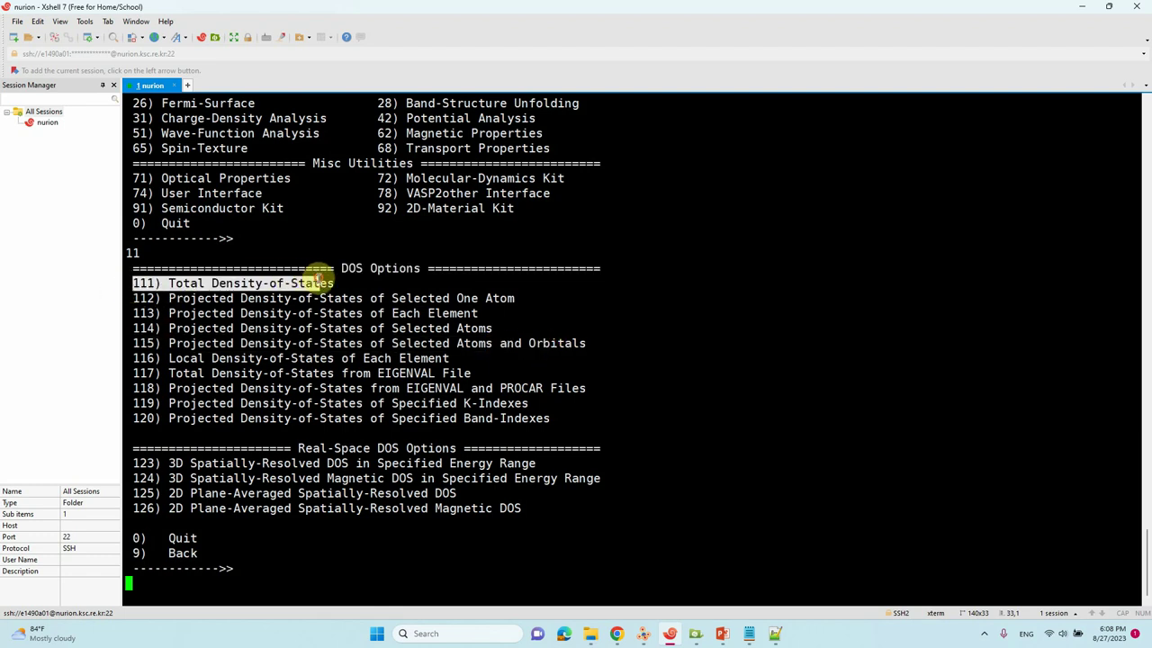
pyautogui.click(190, 572)
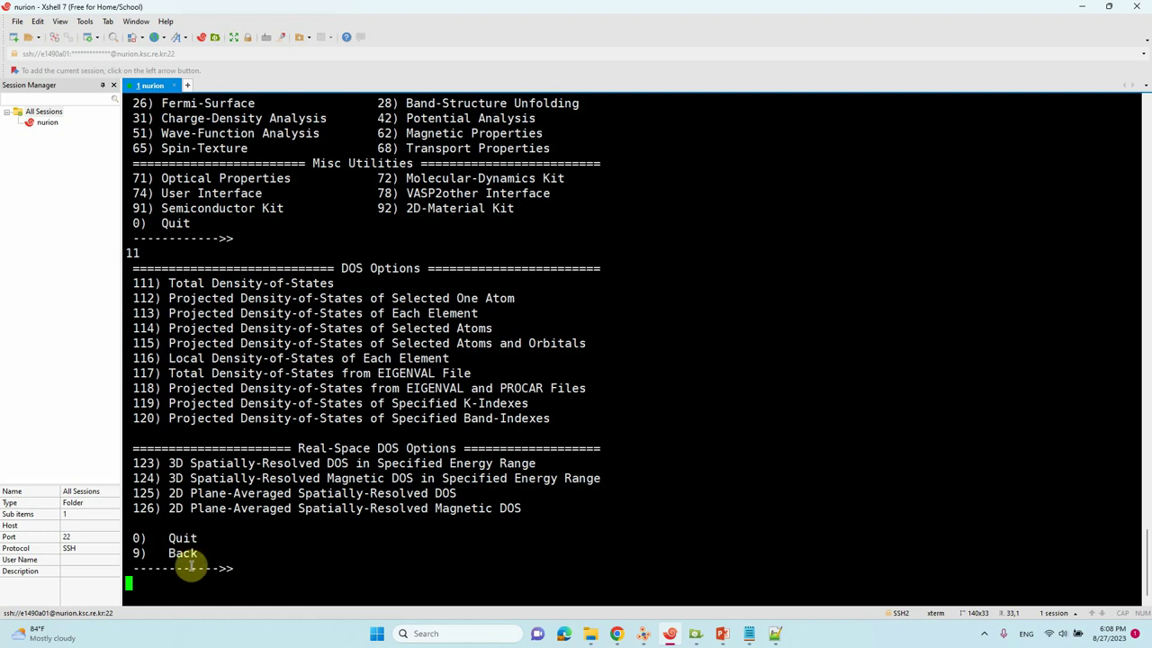
pyautogui.write('111')
pyautogui.press('Return')
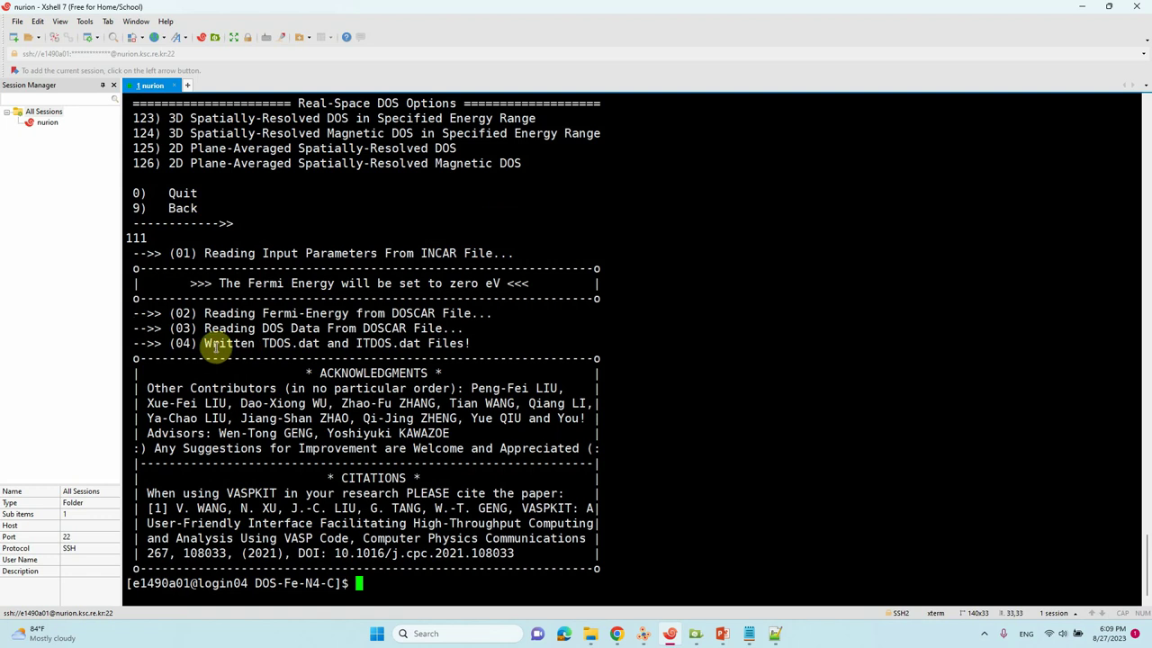
pyautogui.moveTo(199, 338); pyautogui.dragTo(295, 345)
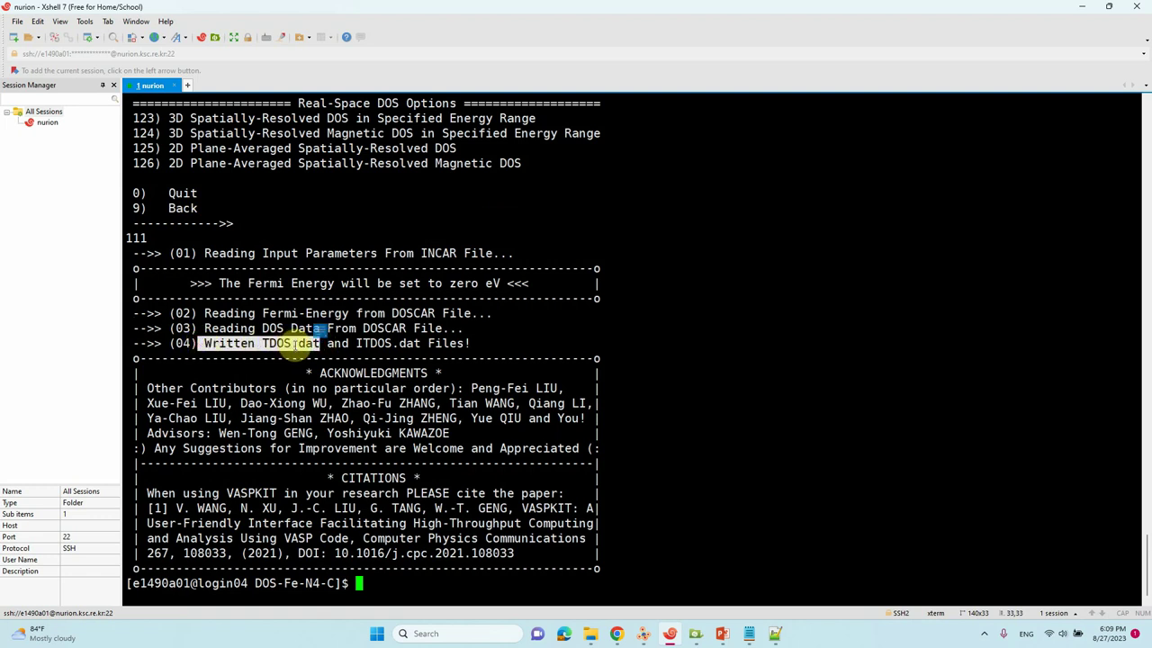
# Switch to Xftp, refresh the remote DOS-Fe-N4-C folder and rename TDOS.dat as TDOS-Fe-N4-C.dat.
pyautogui.click(1082, 6)
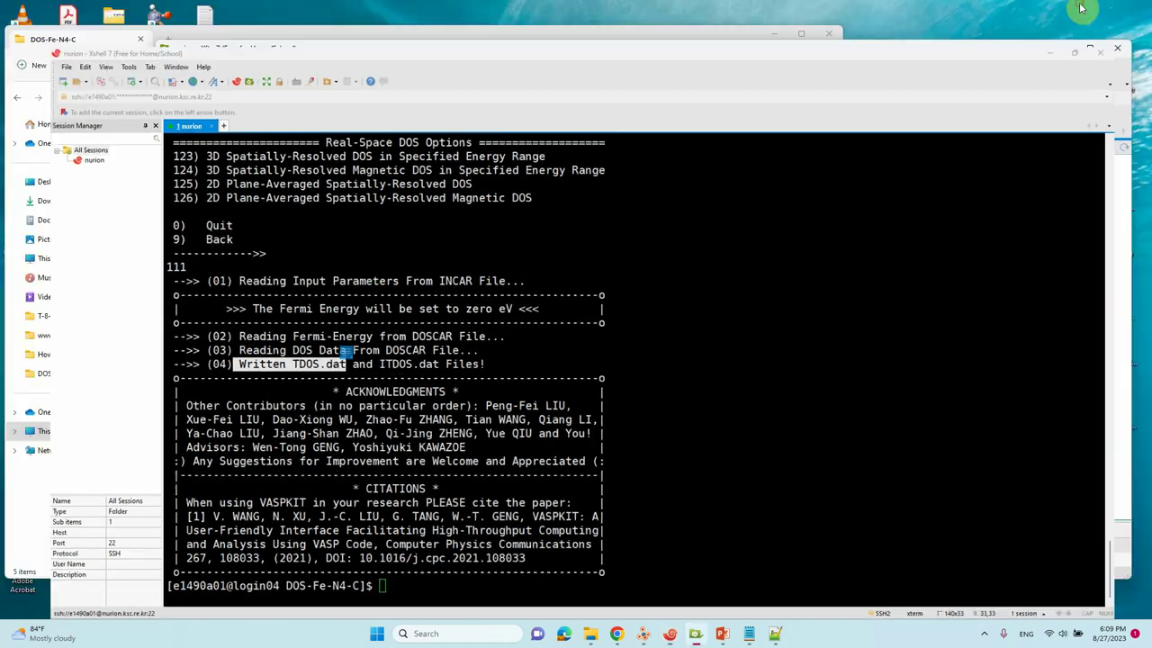
pyautogui.click(1112, 146)
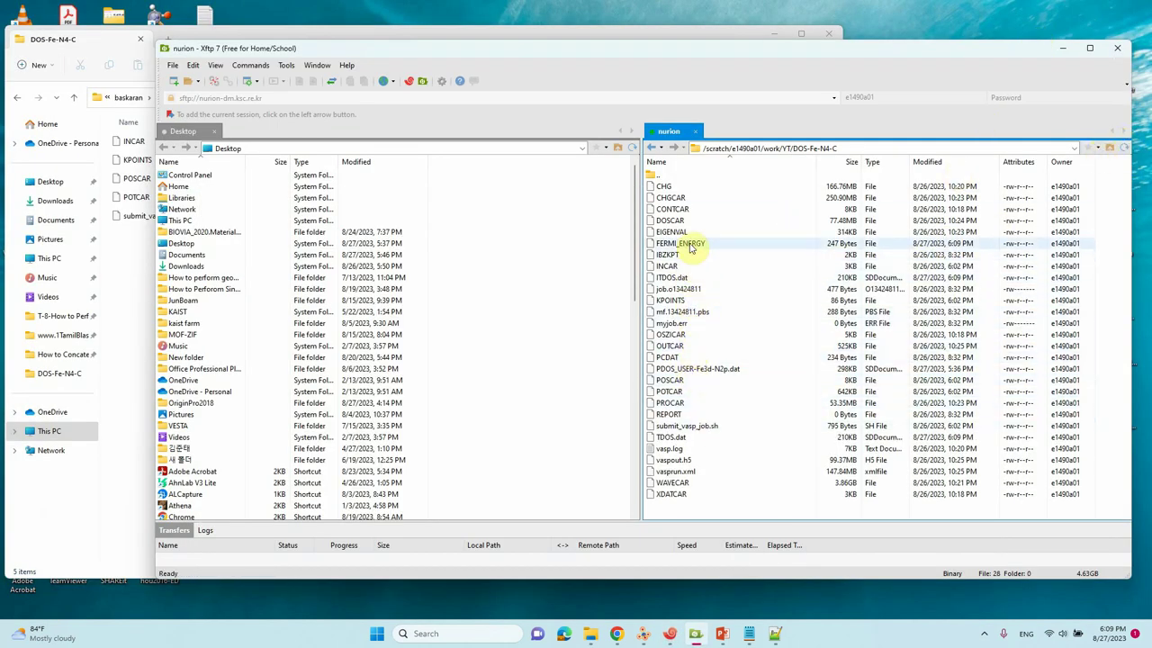
pyautogui.click(673, 437)
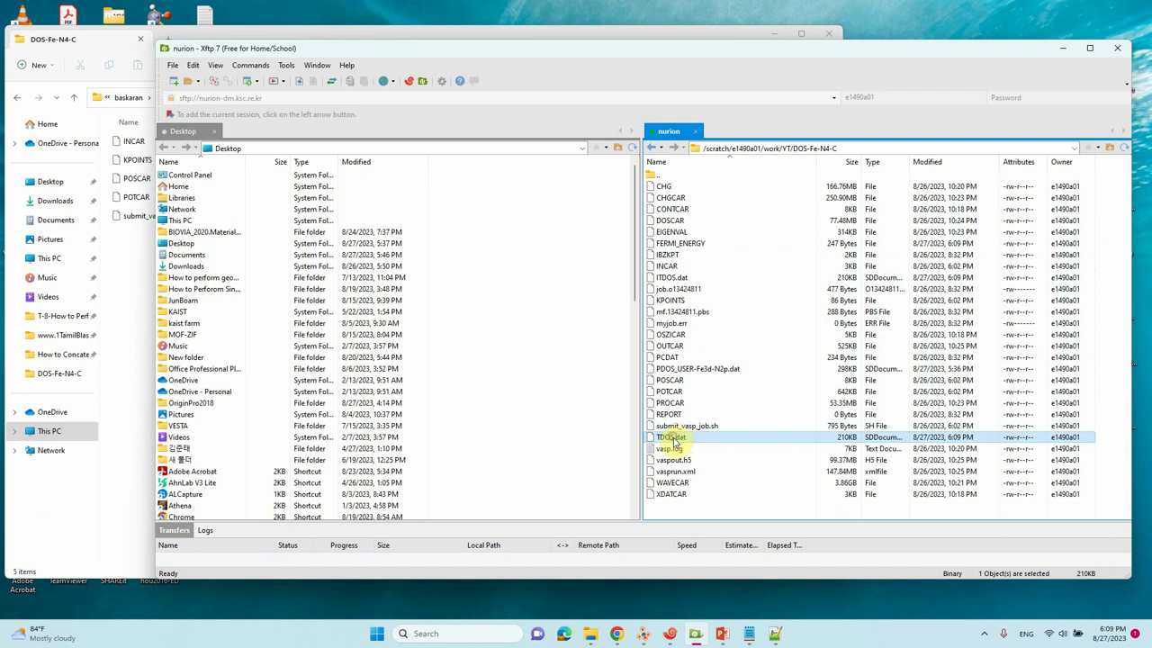
pyautogui.click(673, 436)
pyautogui.write('-')
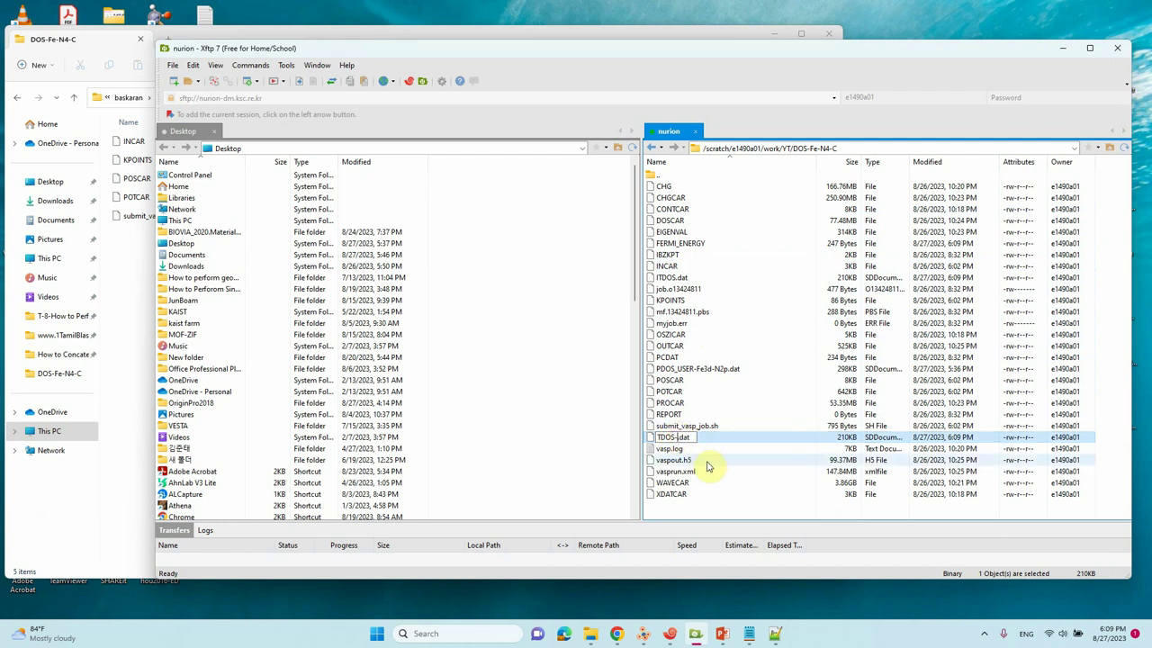
pyautogui.write('Fe-N4-C')
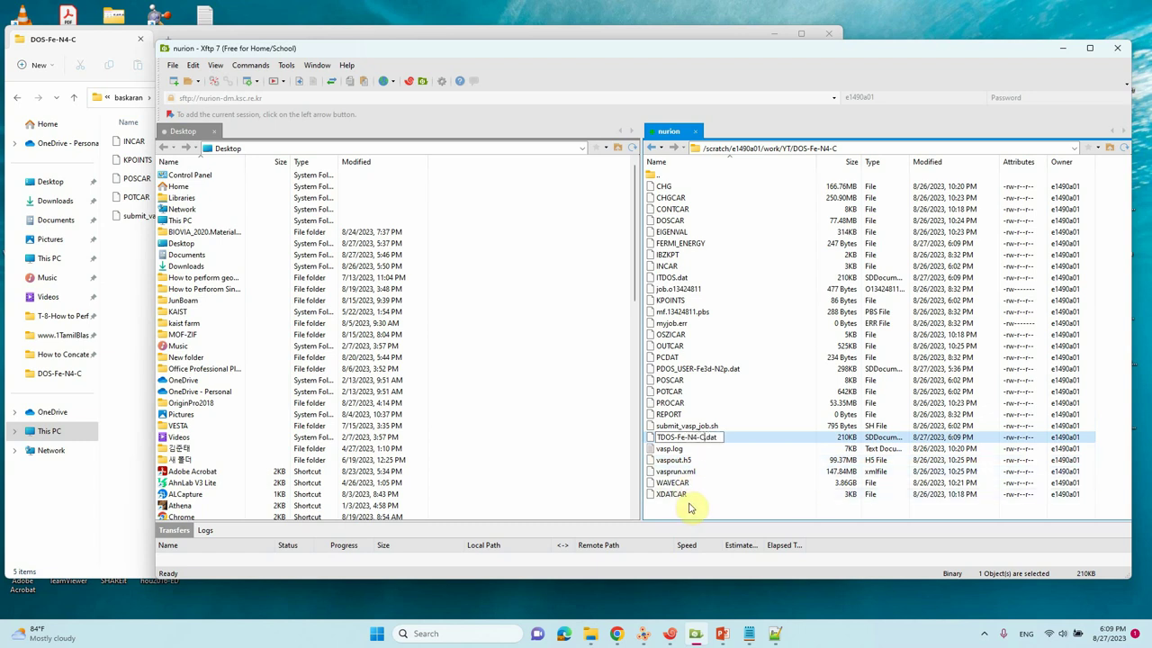
pyautogui.press('Return')
# Return to the Xshell terminal, start vaspkit again and choose option 11, Density-of-States.
pyautogui.click(670, 633)
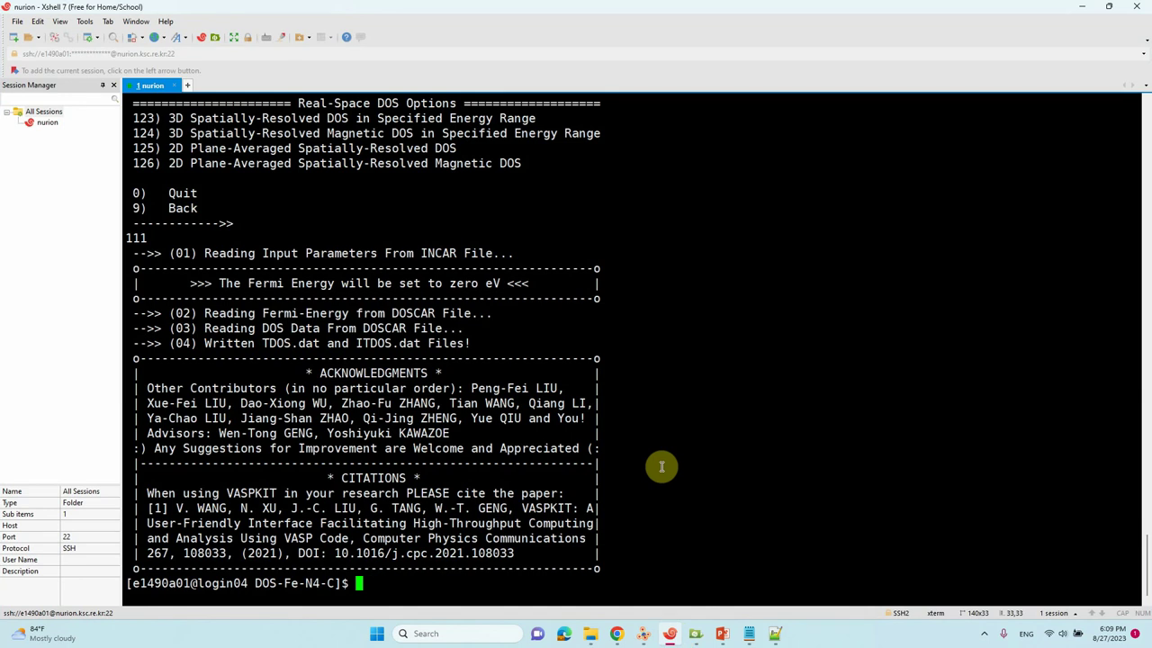
pyautogui.write('vaskit')
pyautogui.press('BackSpace')
pyautogui.press('BackSpace')
pyautogui.press('BackSpace')
pyautogui.write('pkit')
pyautogui.press('Return')
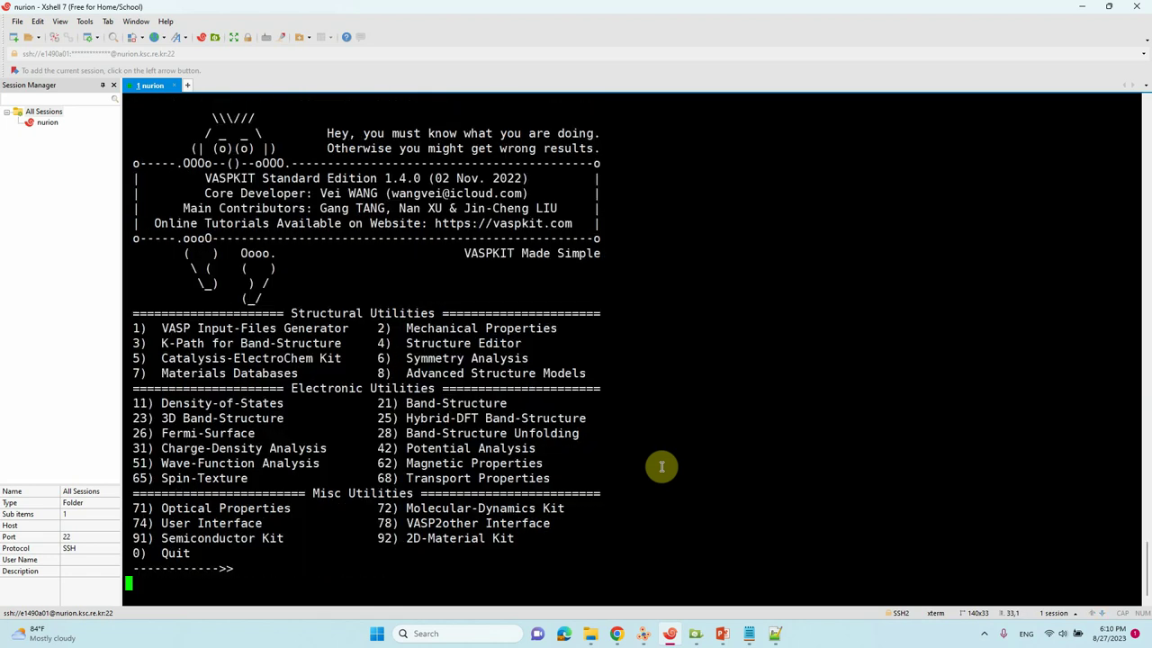
pyautogui.write('11')
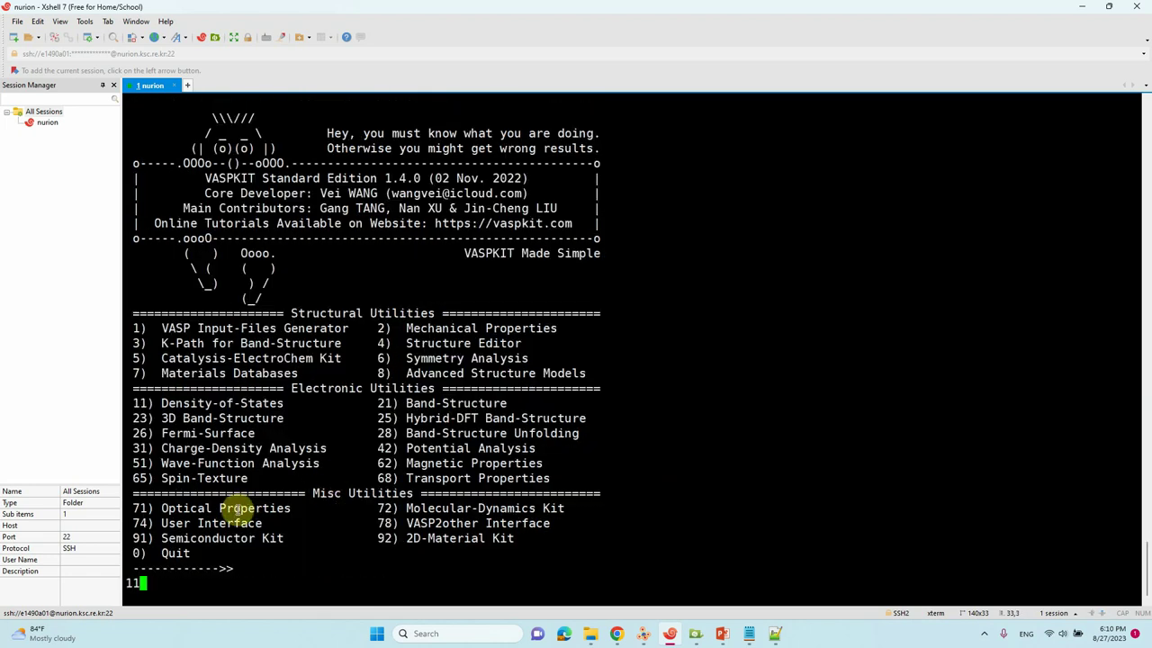
pyautogui.press('Return')
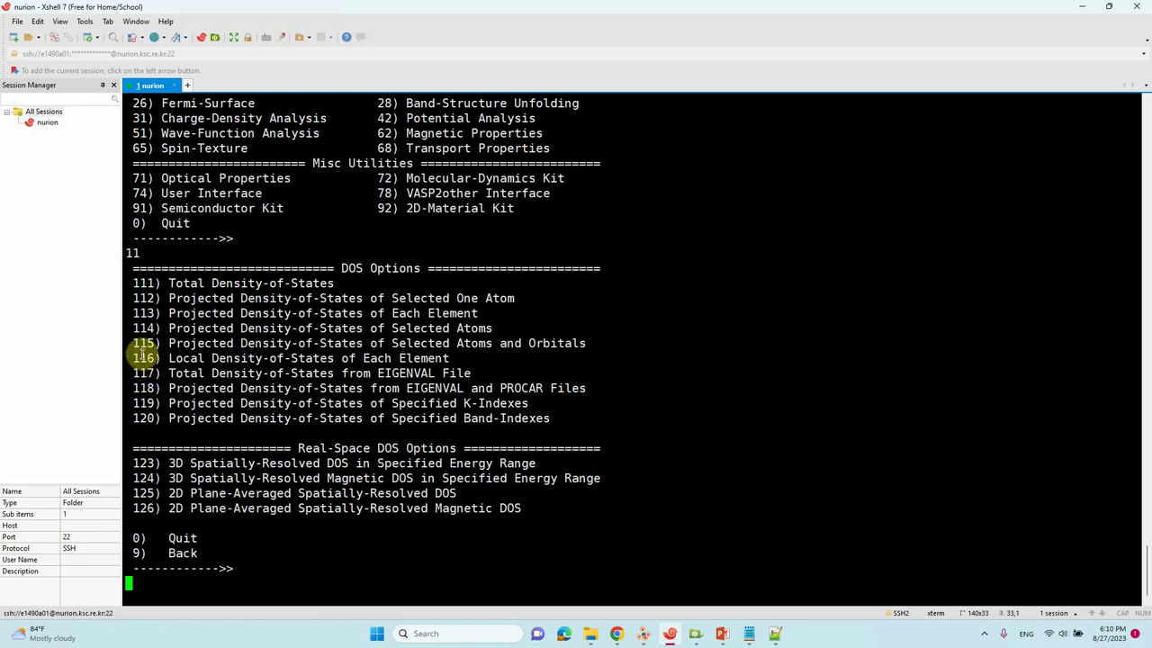
# Choose option 116, Local Density-of-States of Each Element, to extract the local DOS data.
pyautogui.moveTo(133, 358); pyautogui.dragTo(156, 358)
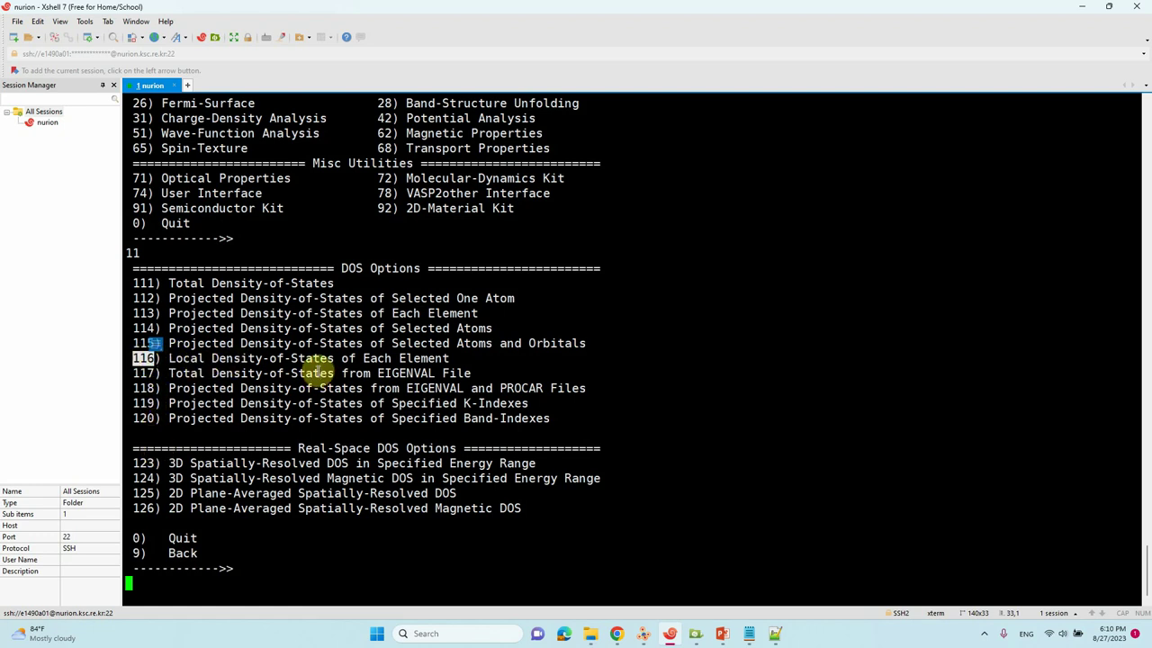
pyautogui.click(153, 583)
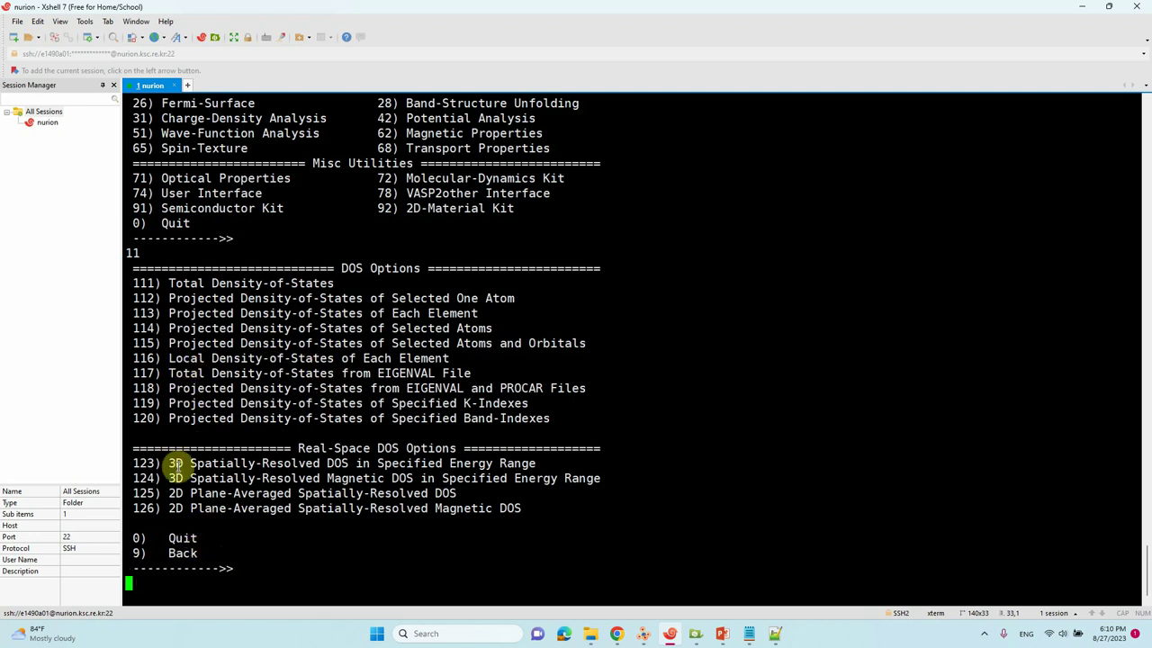
pyautogui.write('116')
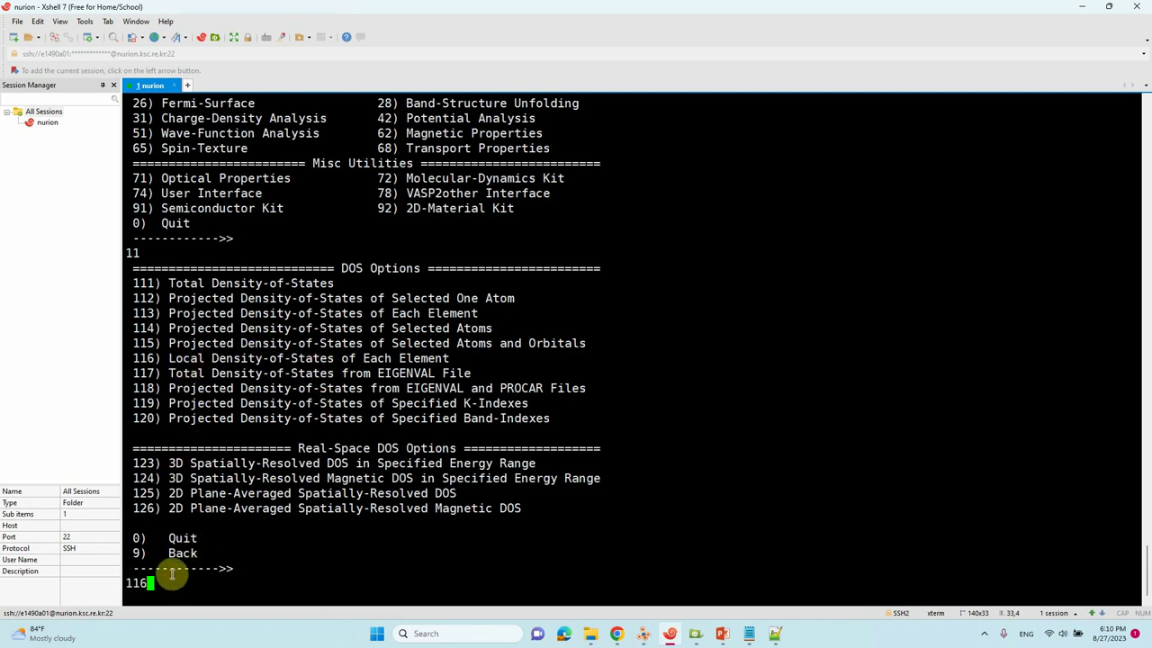
pyautogui.press('Return')
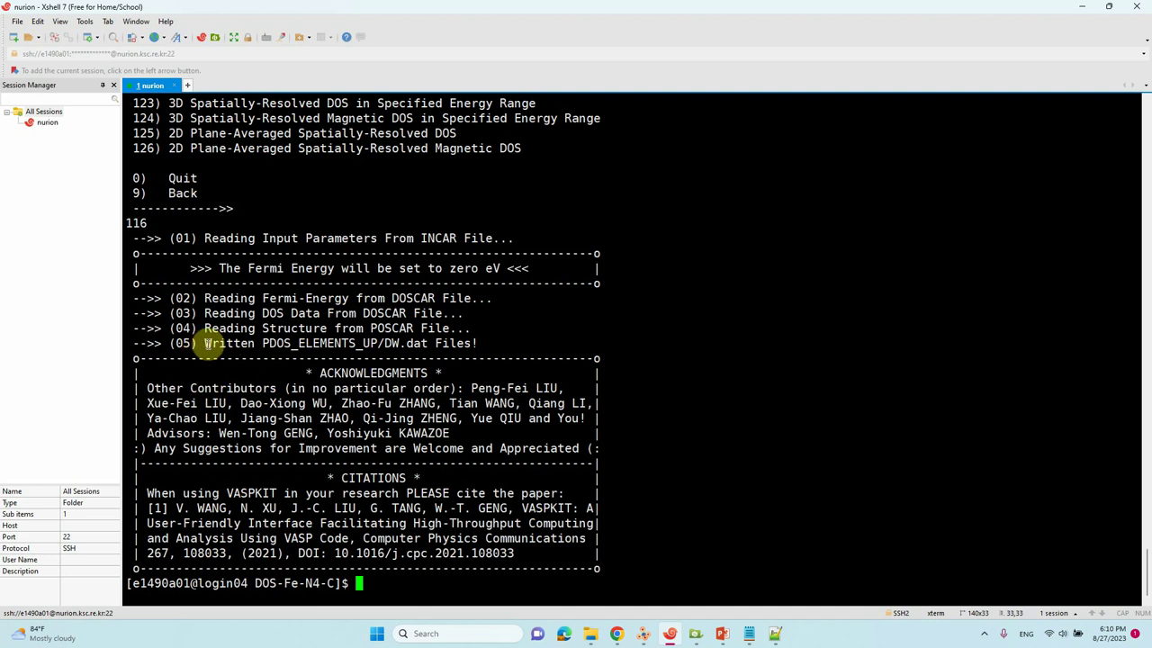
pyautogui.moveTo(204, 347); pyautogui.dragTo(430, 344)
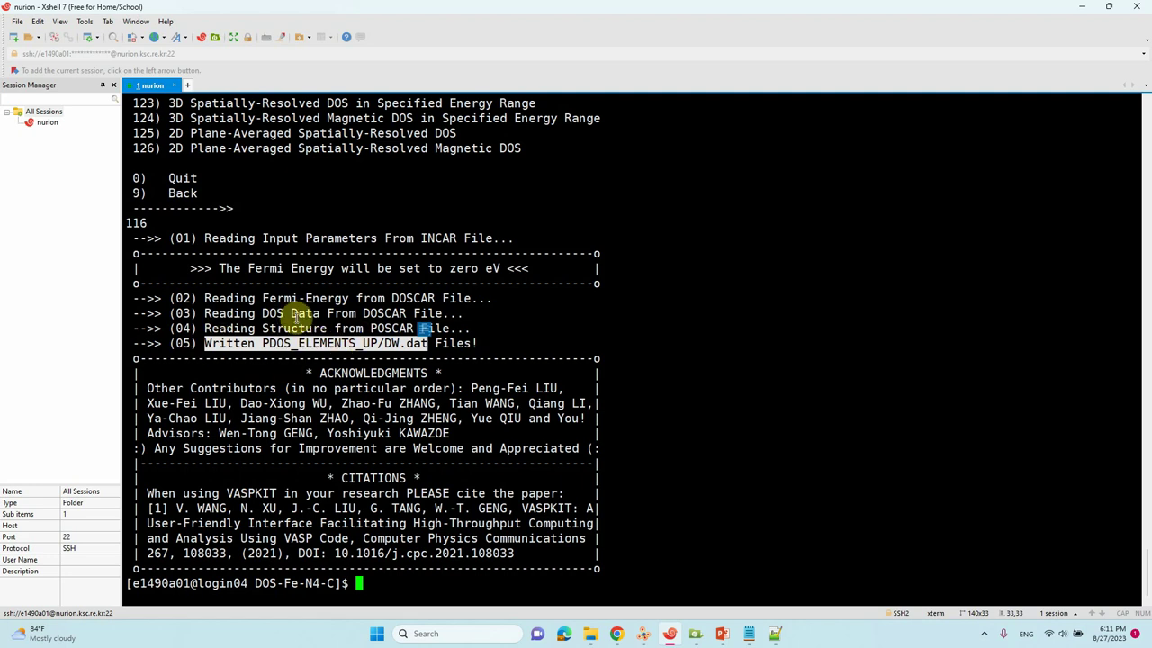
# Switch to Xftp, refresh the remote folder and rename PDOS_ELEMENTS_DW.dat as PDOS_ELEMENTS_DW-LDOS.dat.
pyautogui.click(1080, 8)
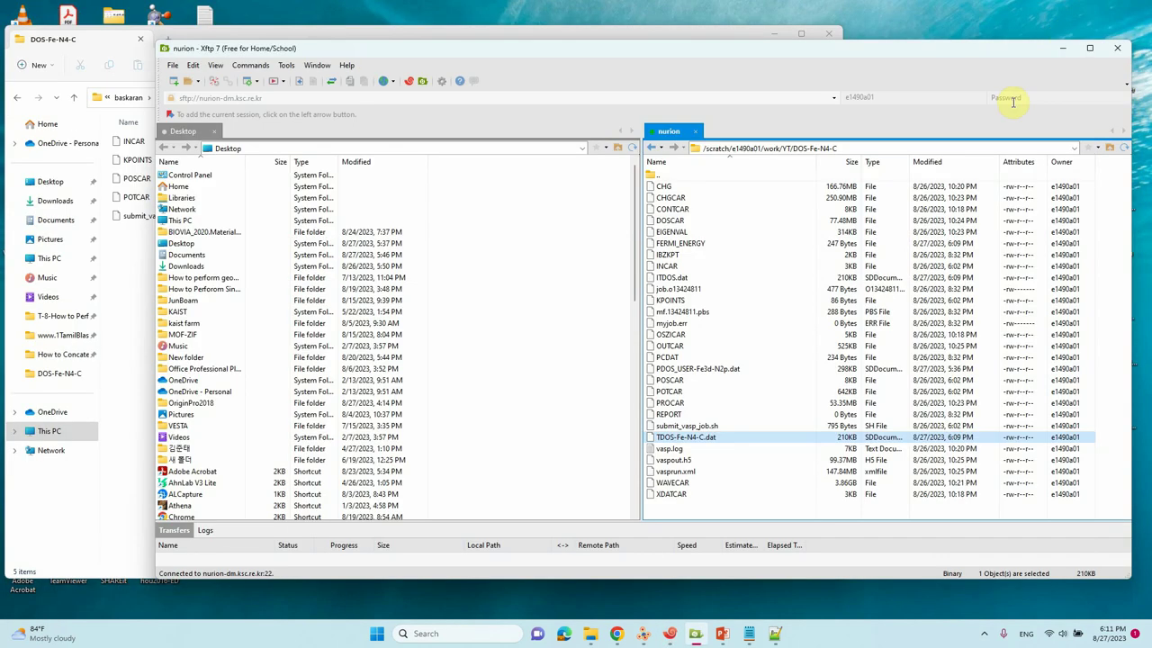
pyautogui.click(1127, 149)
pyautogui.scroll(-1, 733, 369)
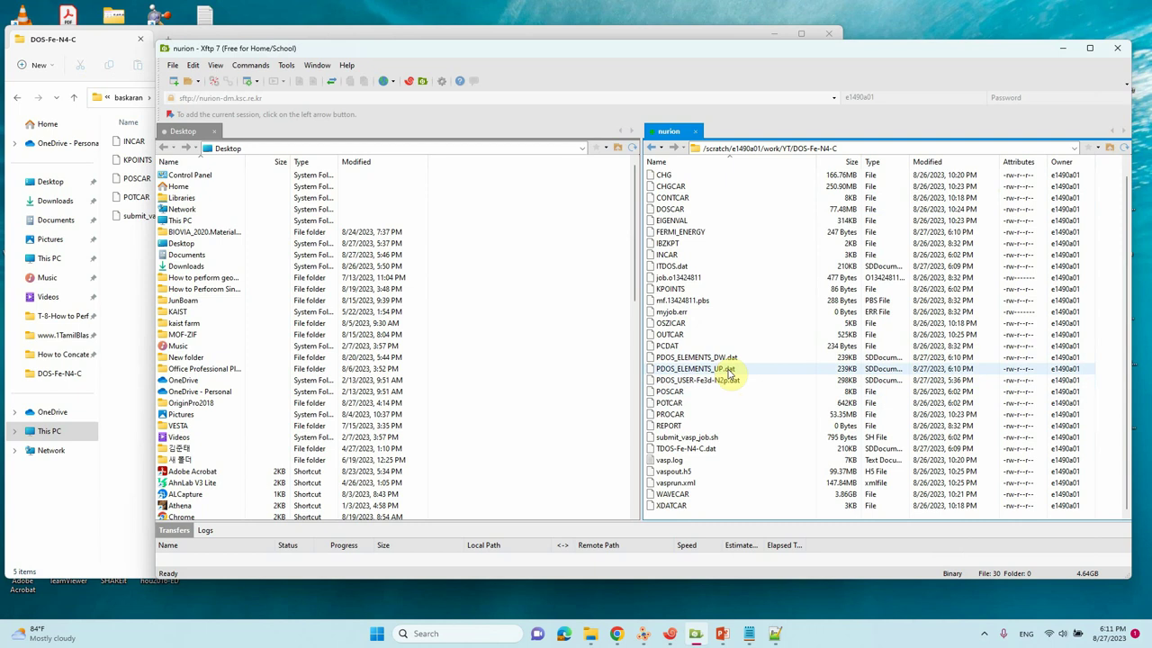
pyautogui.click(729, 370)
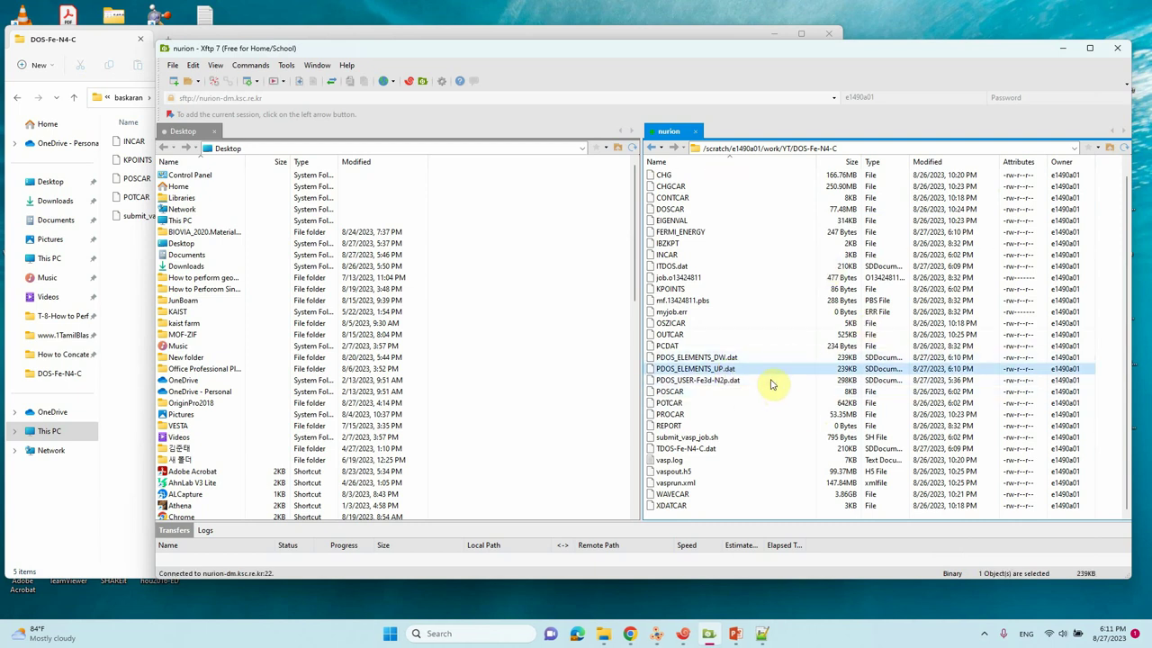
pyautogui.click(720, 358)
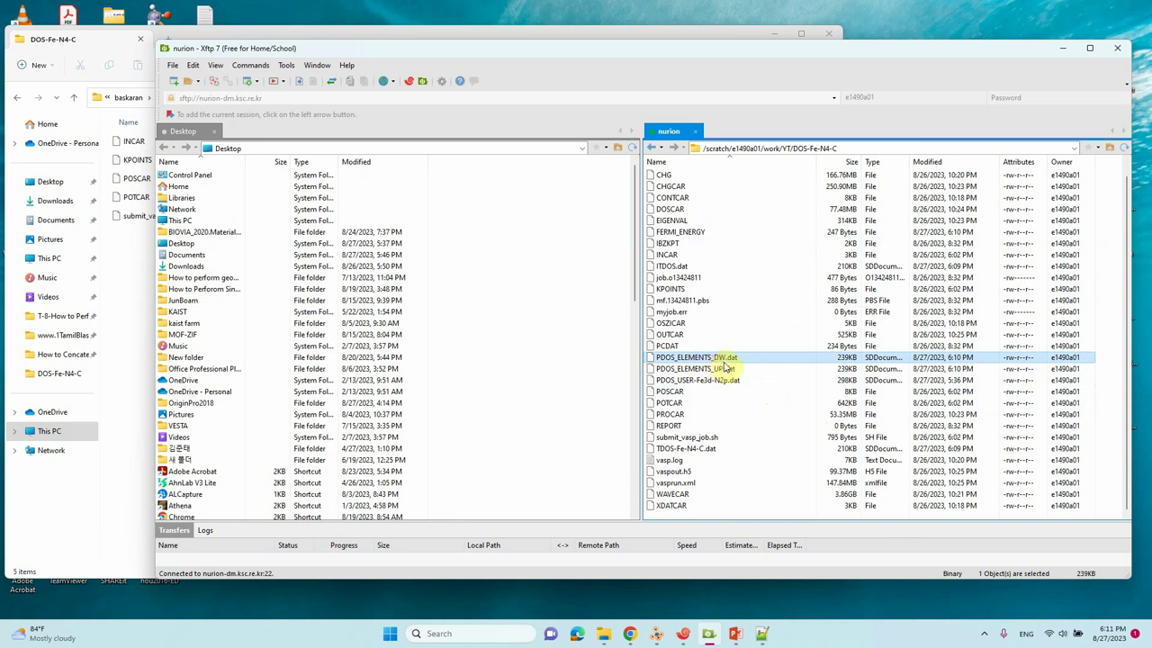
pyautogui.click(722, 360)
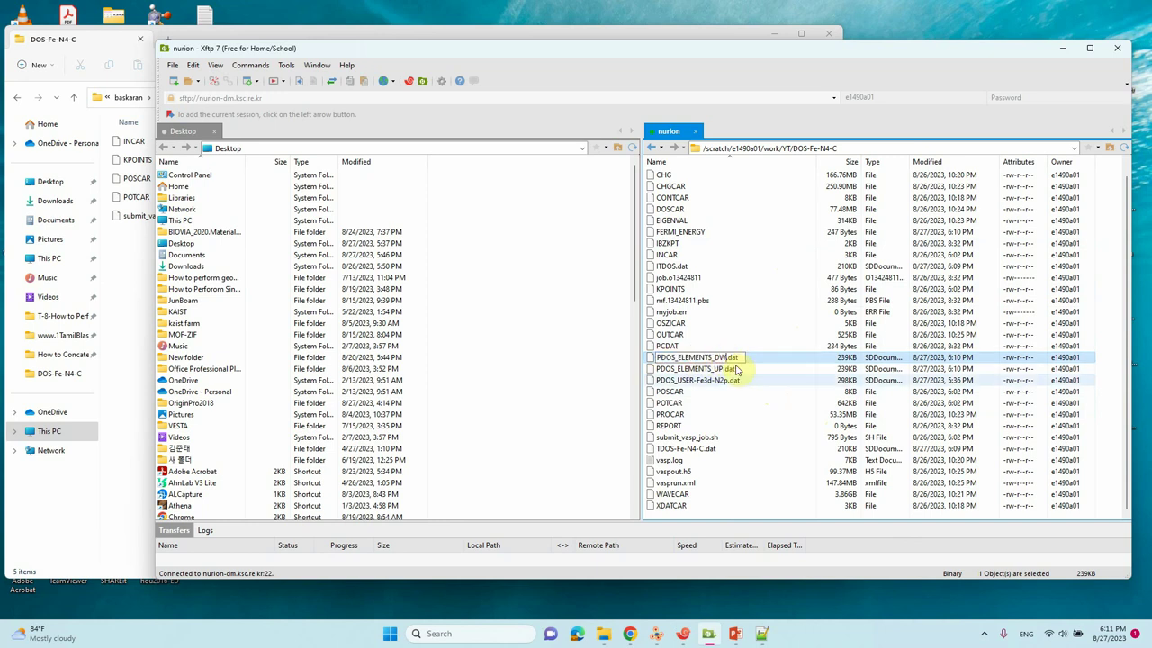
pyautogui.write('-LDOS')
# Rename the remote file PDOS_ELEMENTS_UP.dat as PDOS_ELEMENTS_UP-LDOS.dat.
pyautogui.click(717, 371)
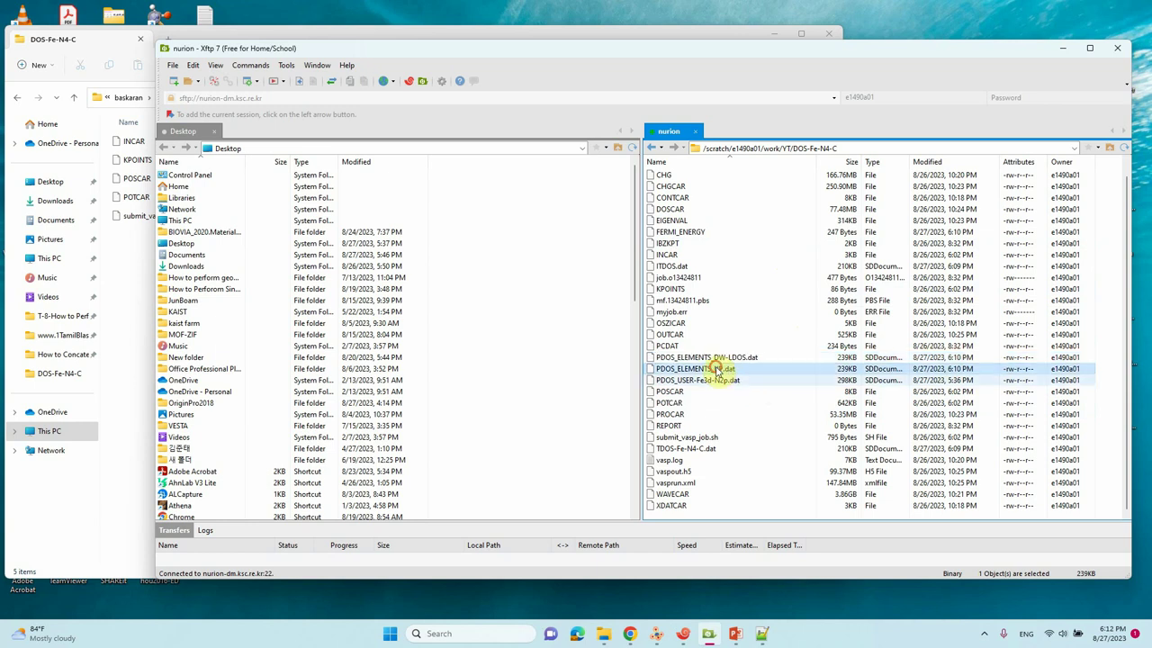
pyautogui.click(719, 370)
pyautogui.click(723, 369)
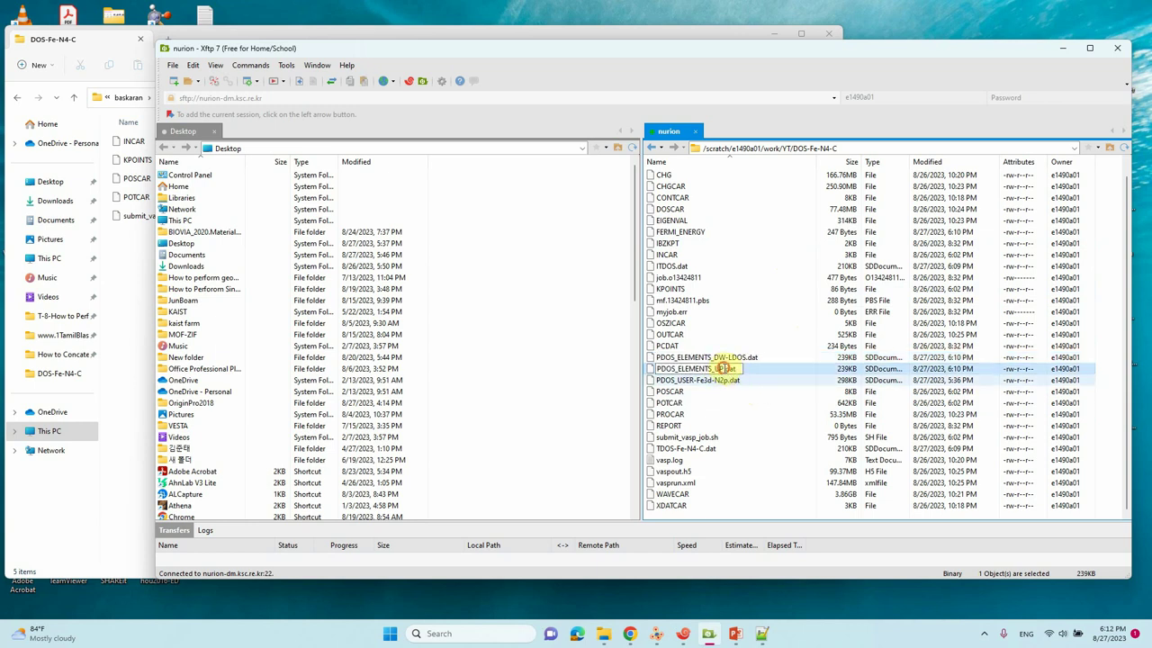
pyautogui.write('-')
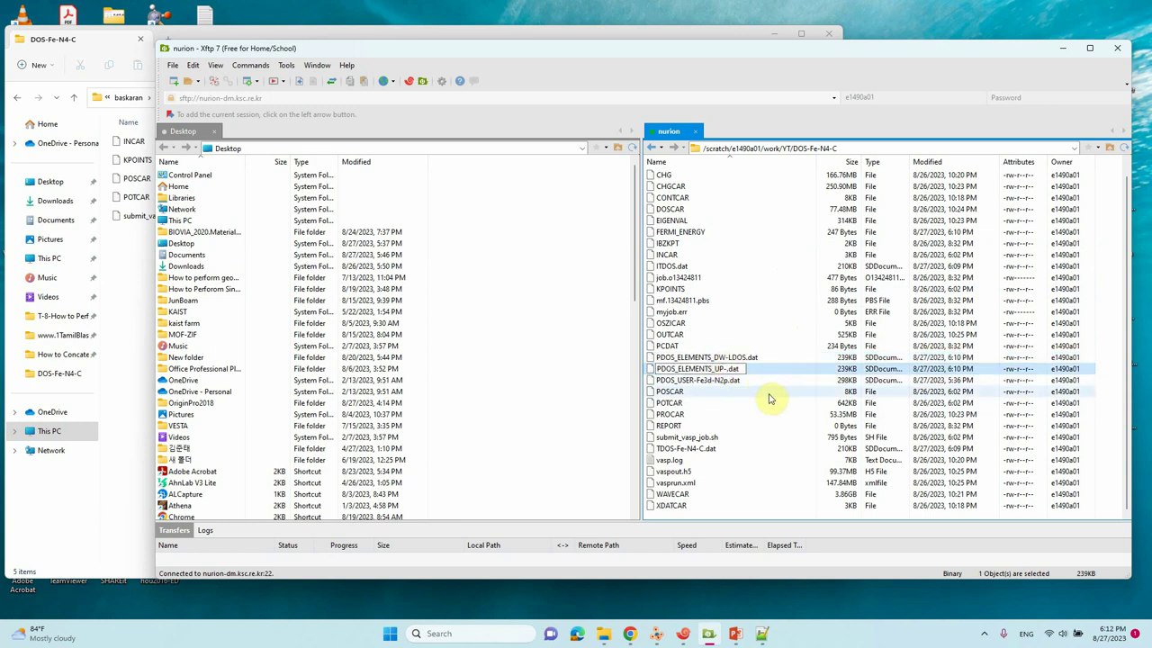
pyautogui.write('LDOS')
pyautogui.click(759, 424)
pyautogui.click(743, 462)
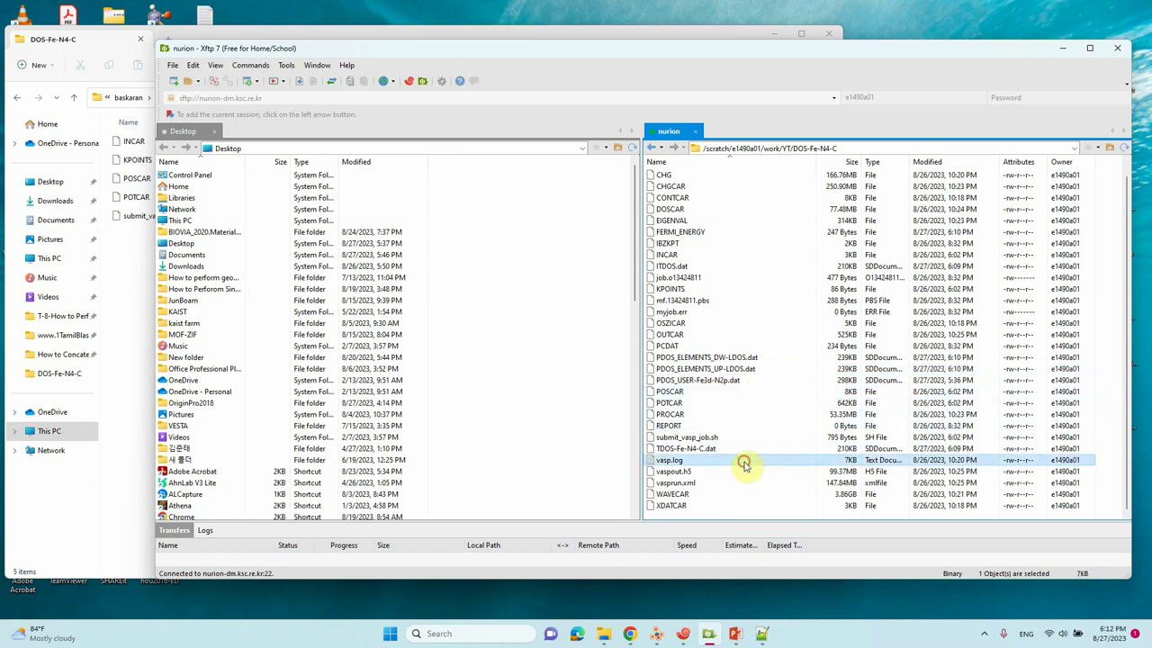
# Go back to the Xshell terminal, run vaspkit once more and open its Density-of-States options with 11.
pyautogui.click(683, 635)
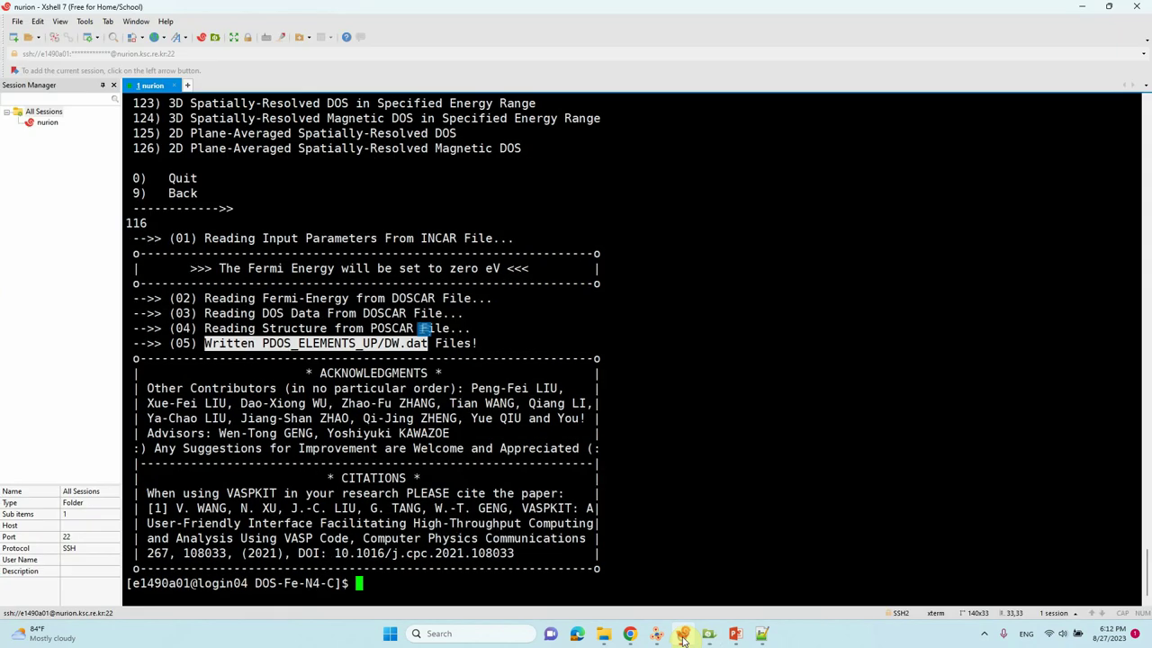
pyautogui.click(404, 574)
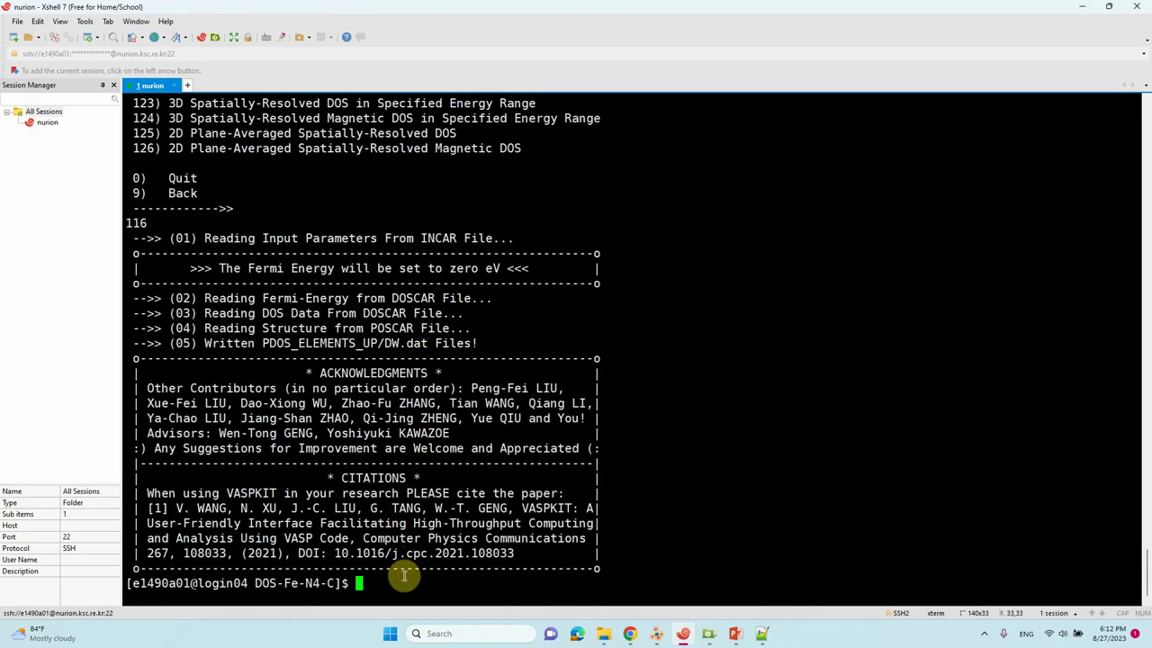
pyautogui.write('vaspkit')
pyautogui.press('Return')
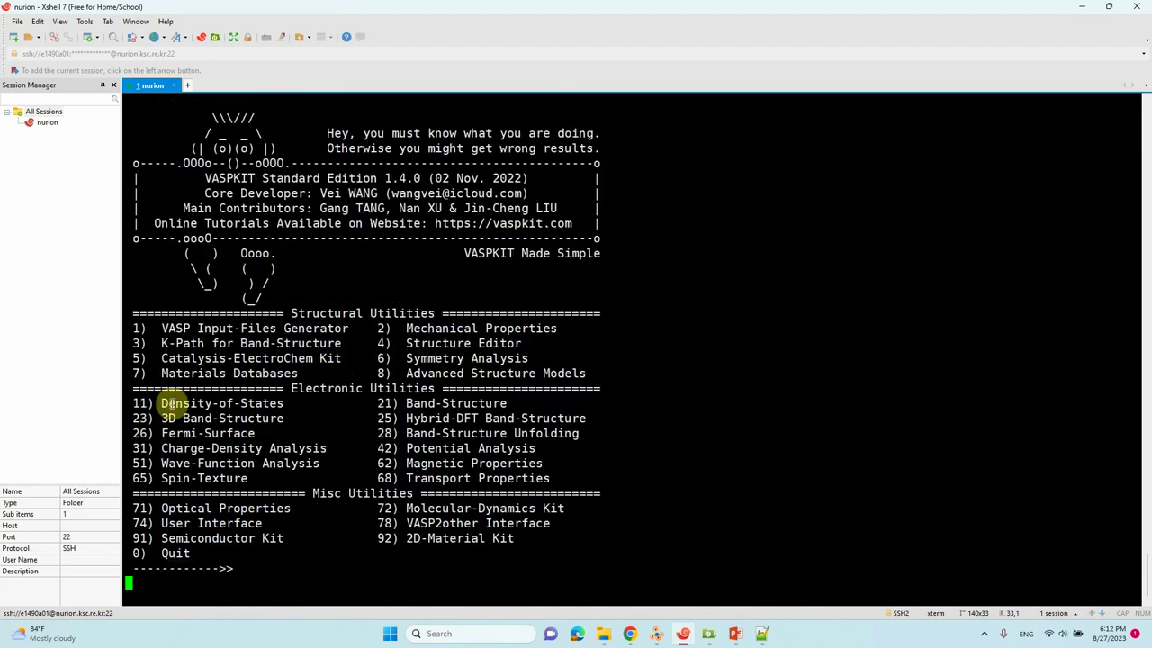
pyautogui.write('11')
pyautogui.press('Return')
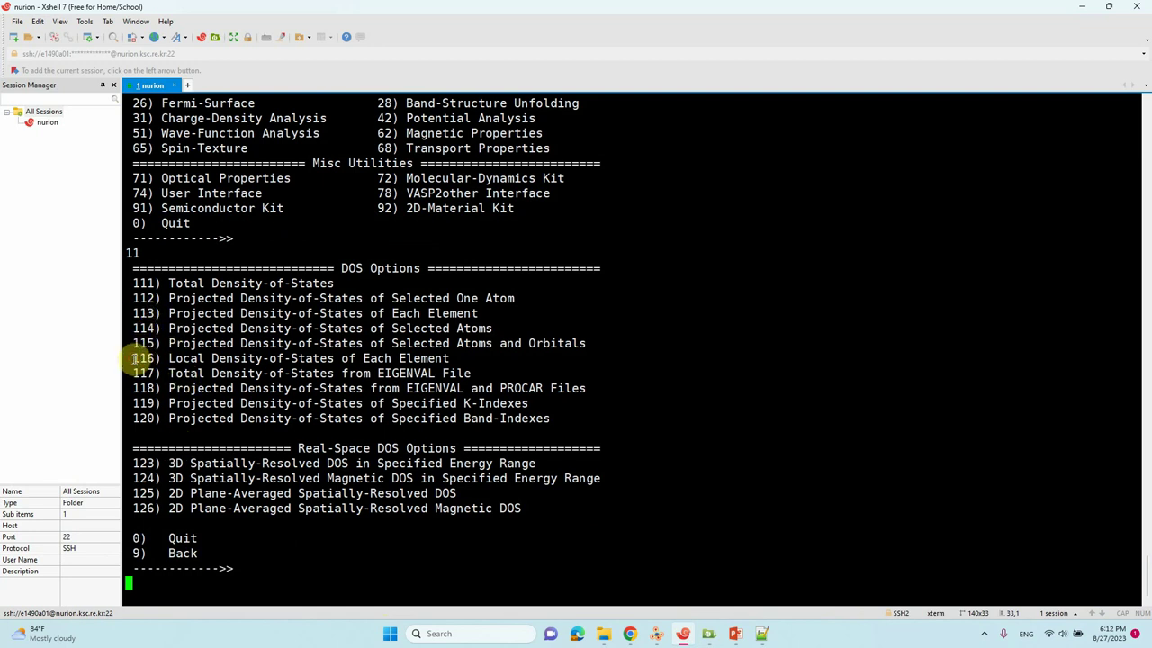
# Choose option 115, Projected Density-of-States of Selected Atoms and Orbitals.
pyautogui.moveTo(132, 343); pyautogui.dragTo(511, 343)
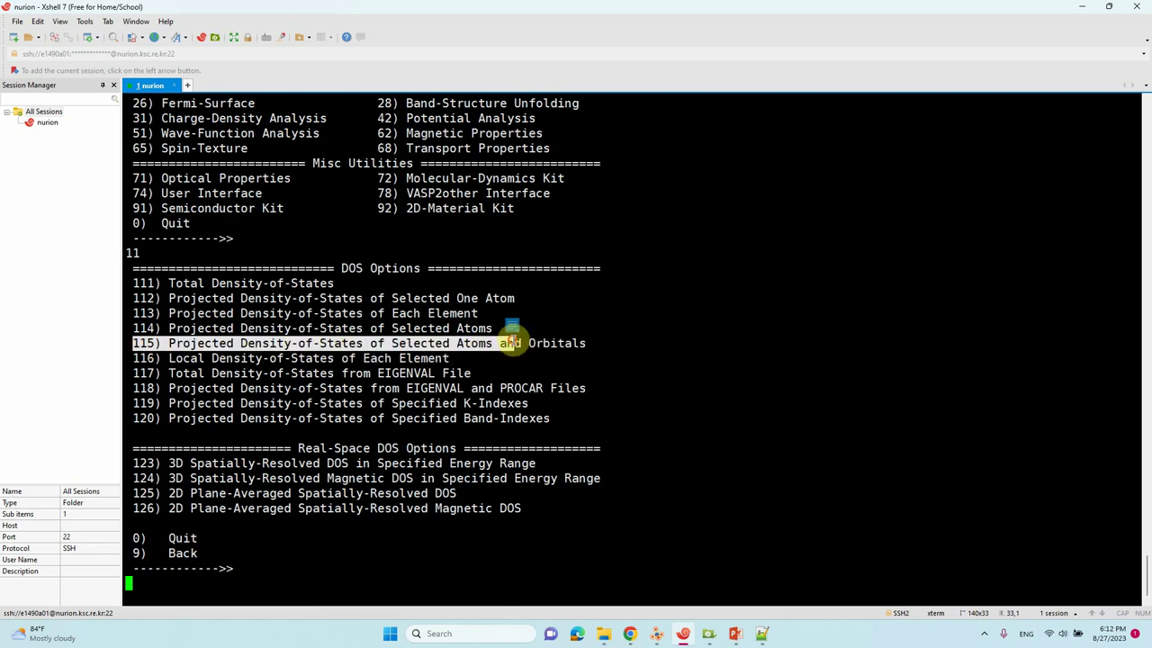
pyautogui.click(146, 586)
pyautogui.write('11')
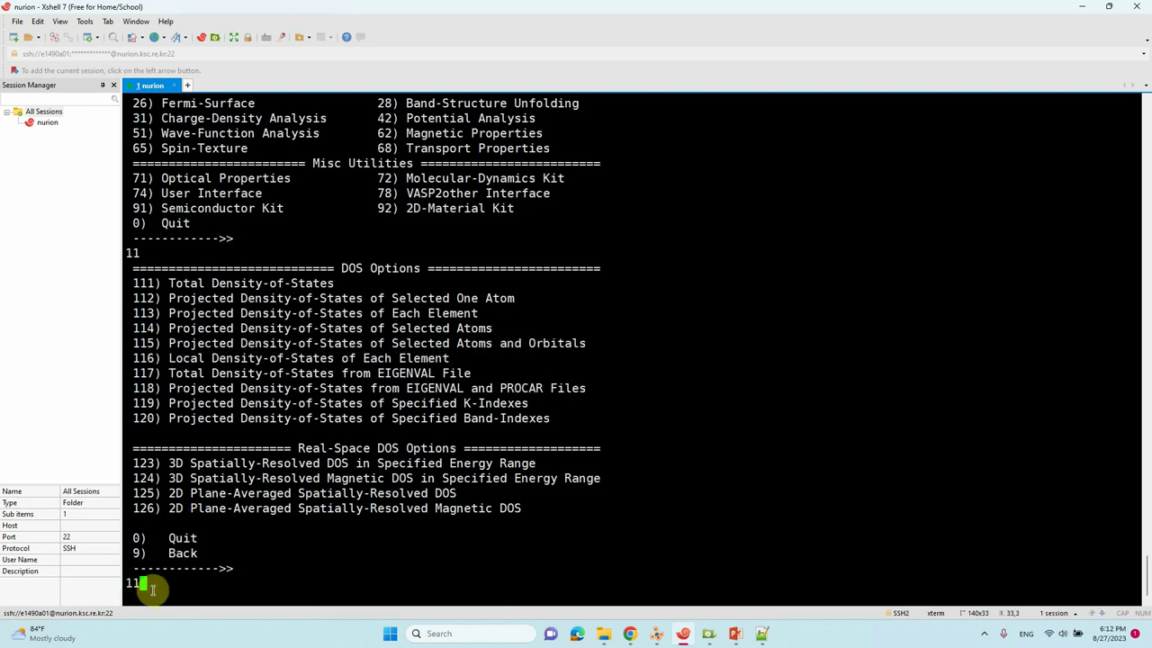
pyautogui.write('5')
pyautogui.press('Return')
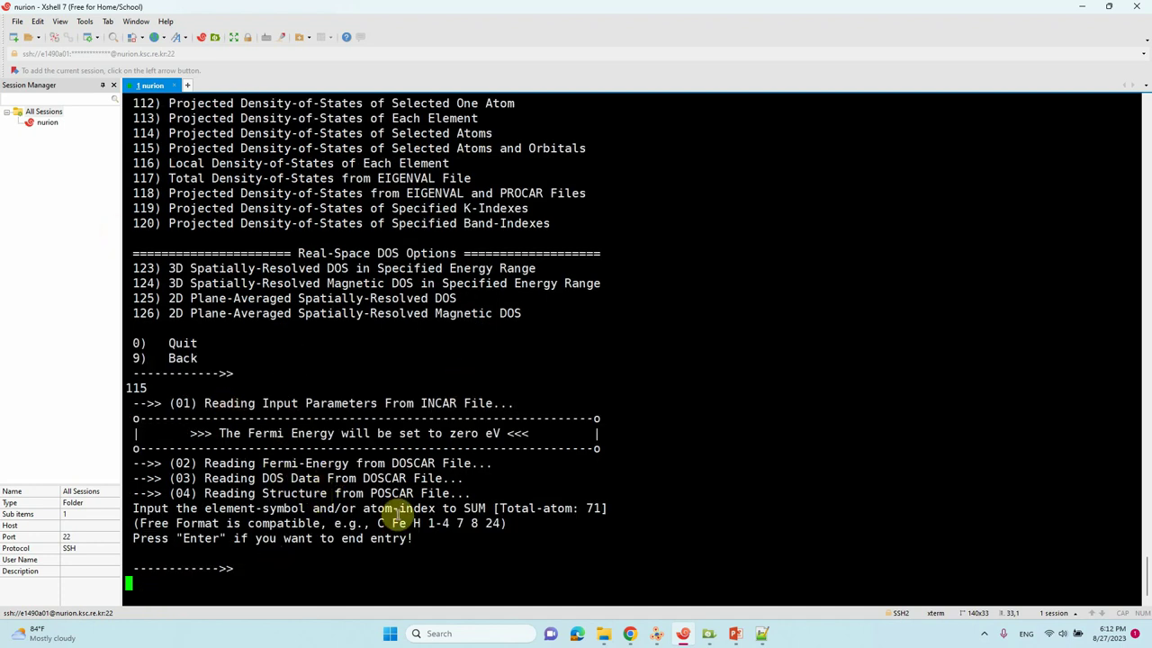
pyautogui.moveTo(378, 523); pyautogui.dragTo(419, 525)
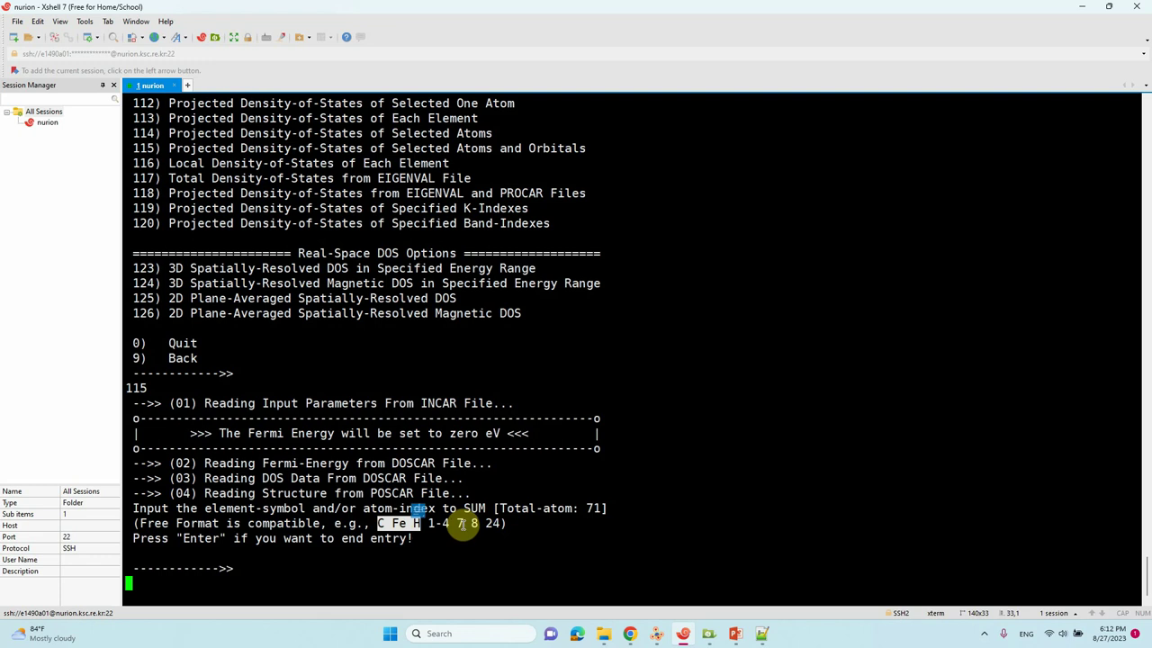
pyautogui.click(338, 560)
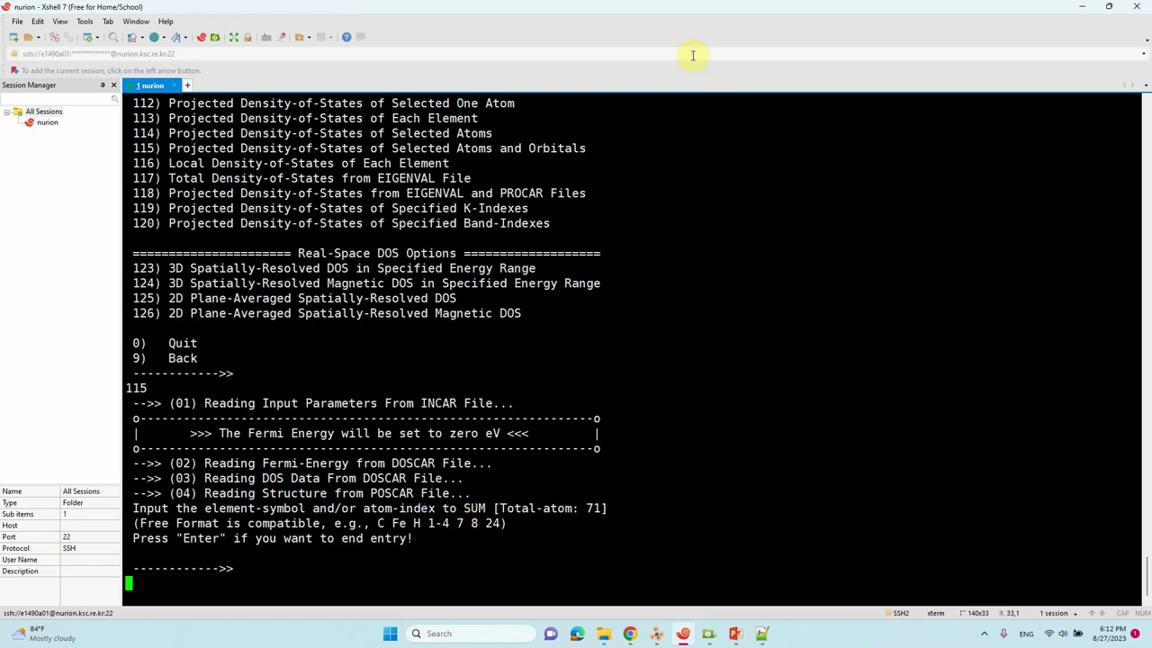
# Look up the central Fe atom's index in VESTA, and enter 71 as the atom to sum at the vaspkit prompt in Xshell.
pyautogui.click(656, 634)
pyautogui.moveTo(656, 262)
pyautogui.mouseDown()
pyautogui.moveTo(679, 206)
pyautogui.moveTo(658, 258)
pyautogui.moveTo(671, 259)
pyautogui.mouseUp()
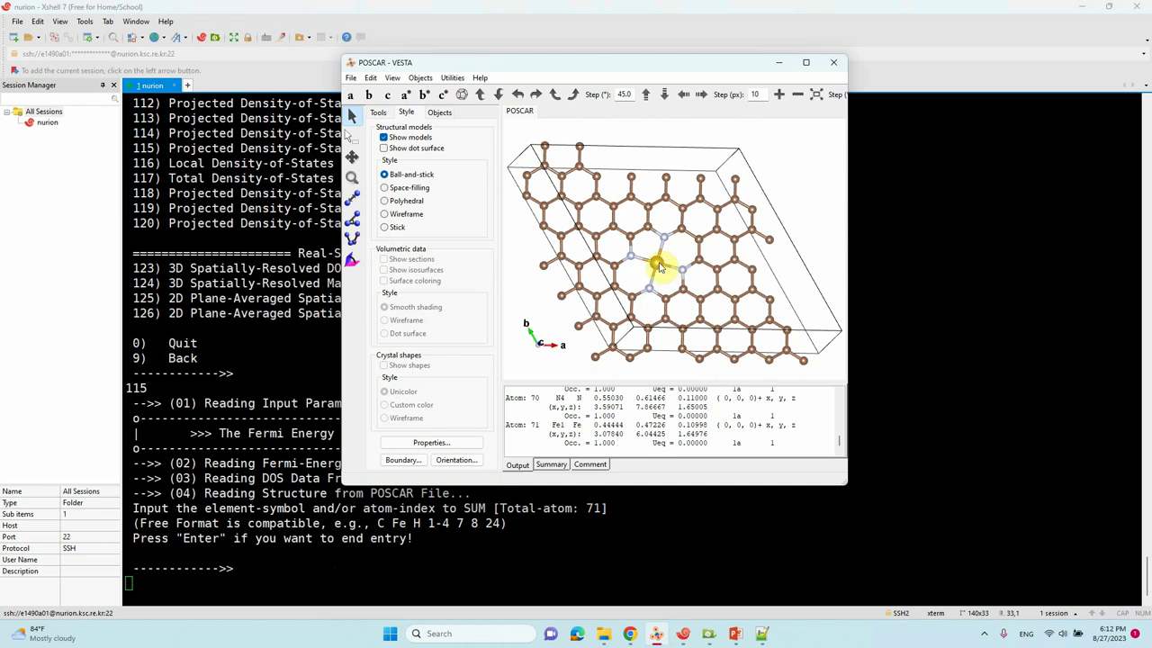
pyautogui.click(659, 262)
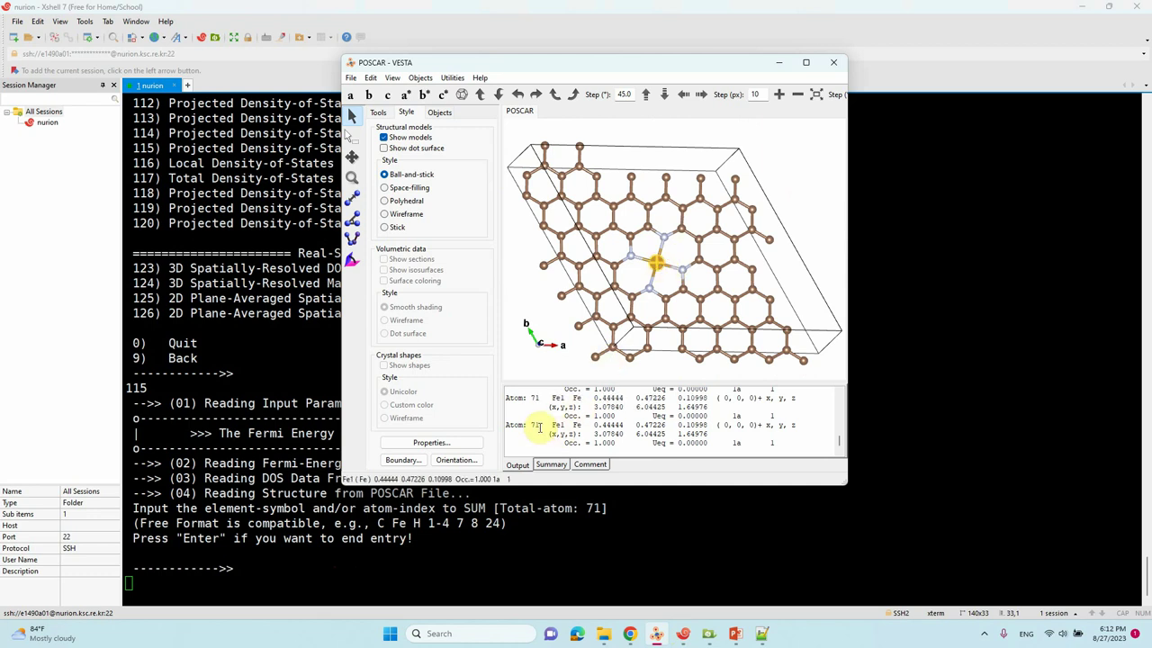
pyautogui.click(243, 574)
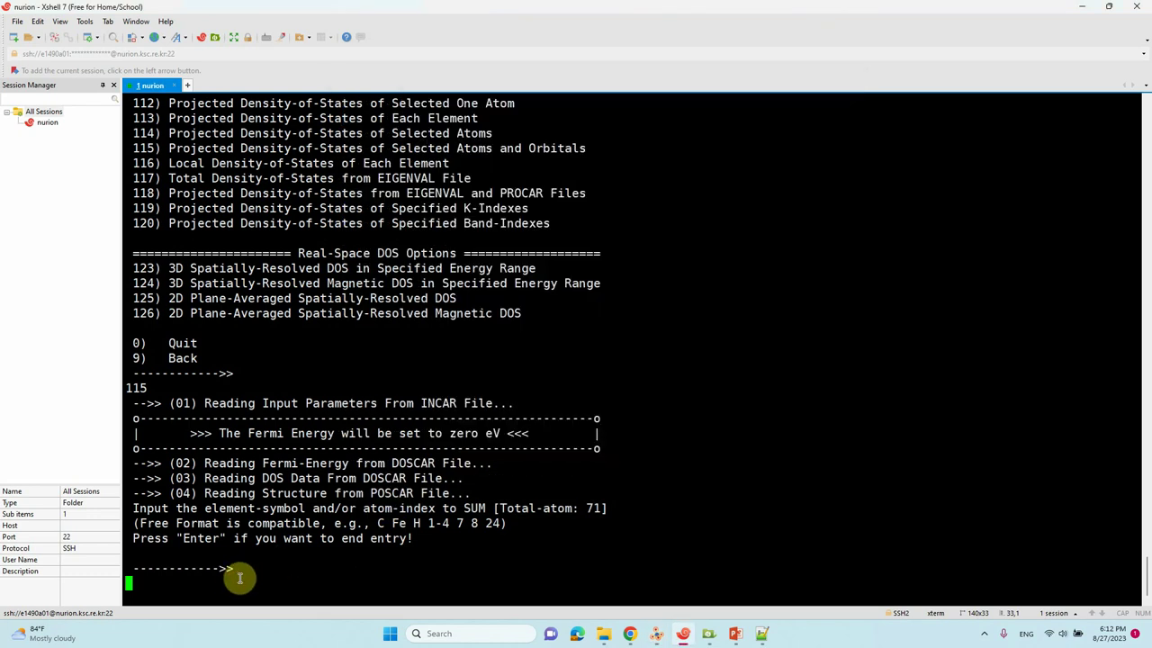
pyautogui.write('71')
pyautogui.press('Return')
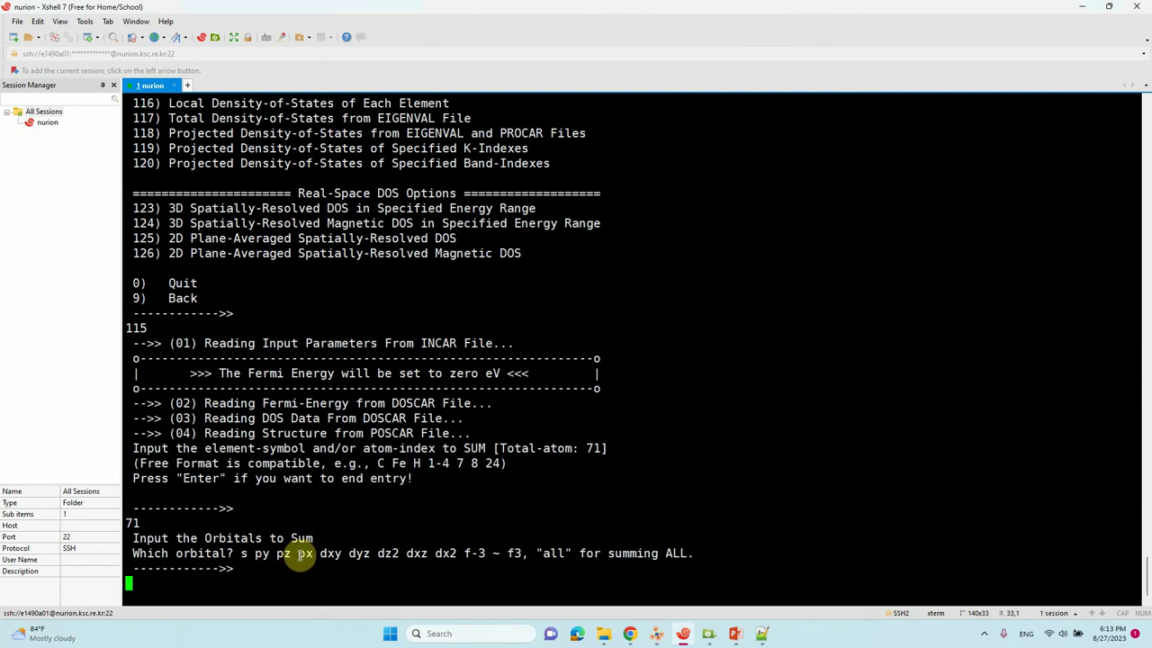
# Enter the orbitals dxy dyz dz2 dxz dx2, copied from the orbital list, and end the entry to write the PDOS file.
pyautogui.moveTo(320, 553); pyautogui.dragTo(458, 553)
pyautogui.rightClick(443, 554)
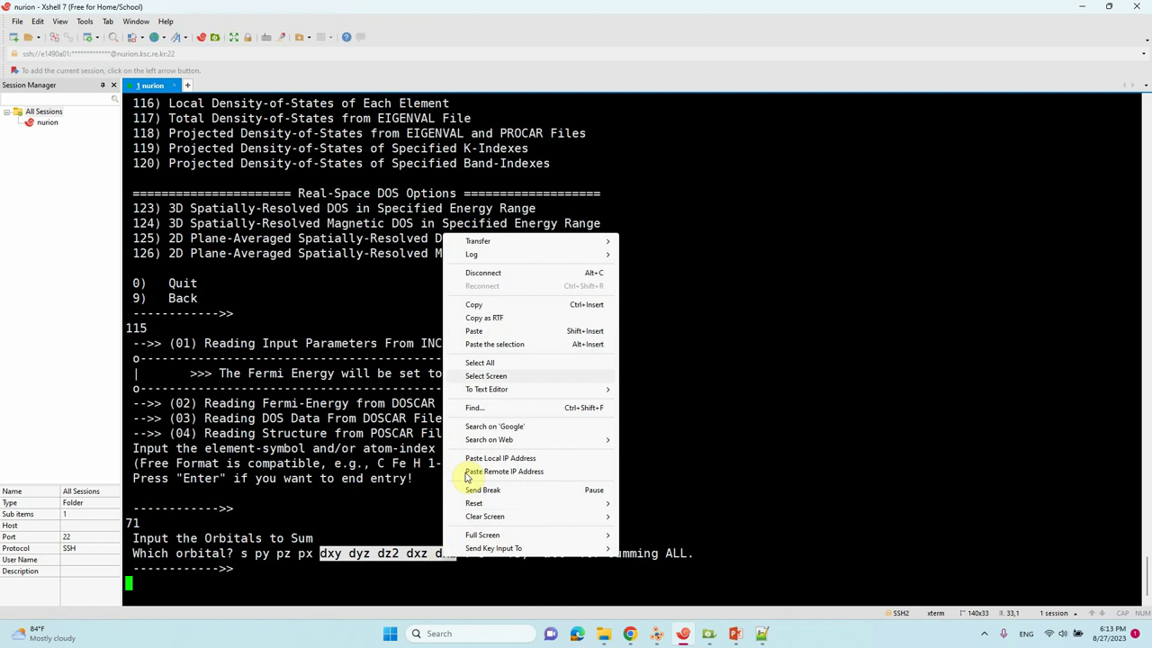
pyautogui.click(474, 306)
pyautogui.click(212, 583)
pyautogui.rightClick(212, 582)
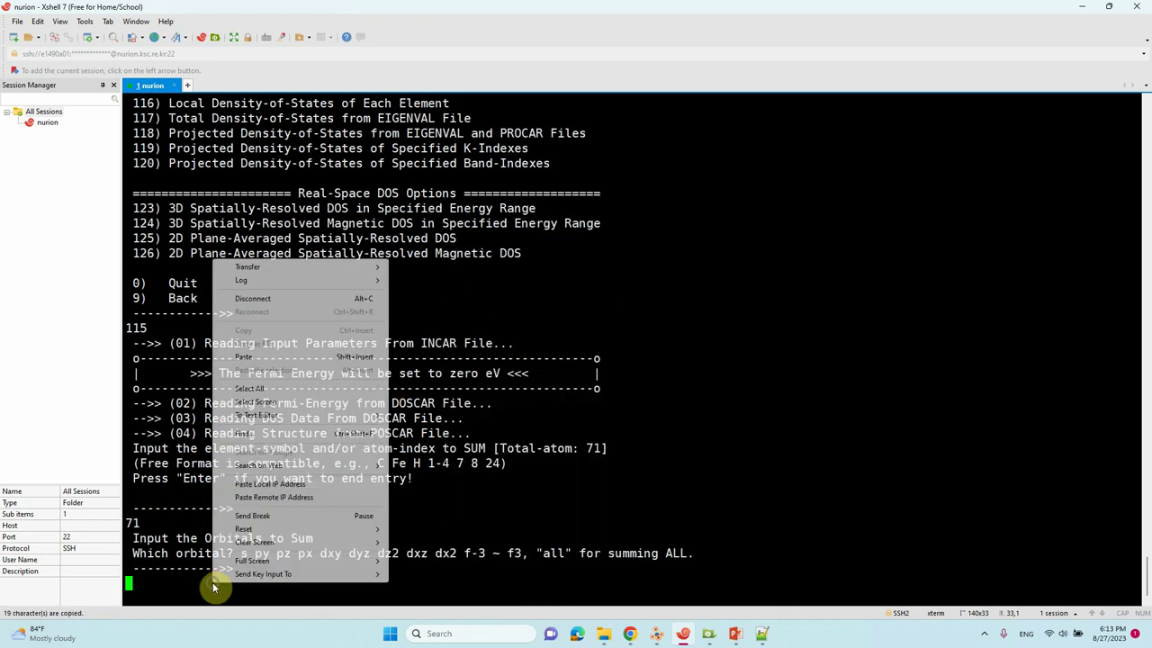
pyautogui.click(244, 357)
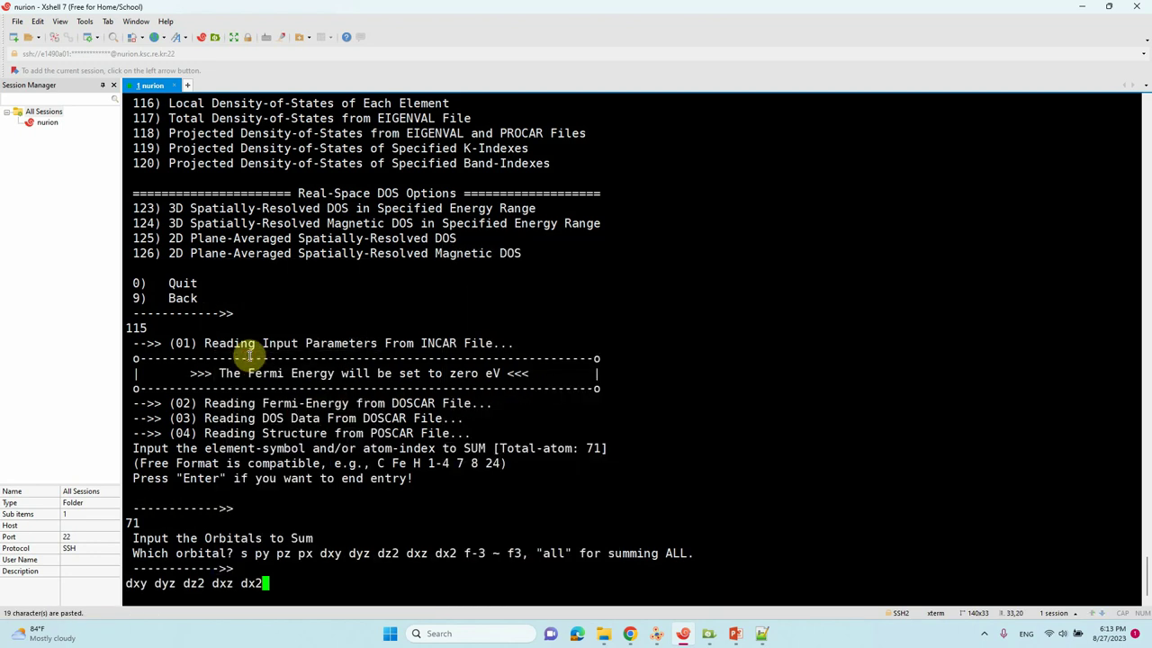
pyautogui.press('Return')
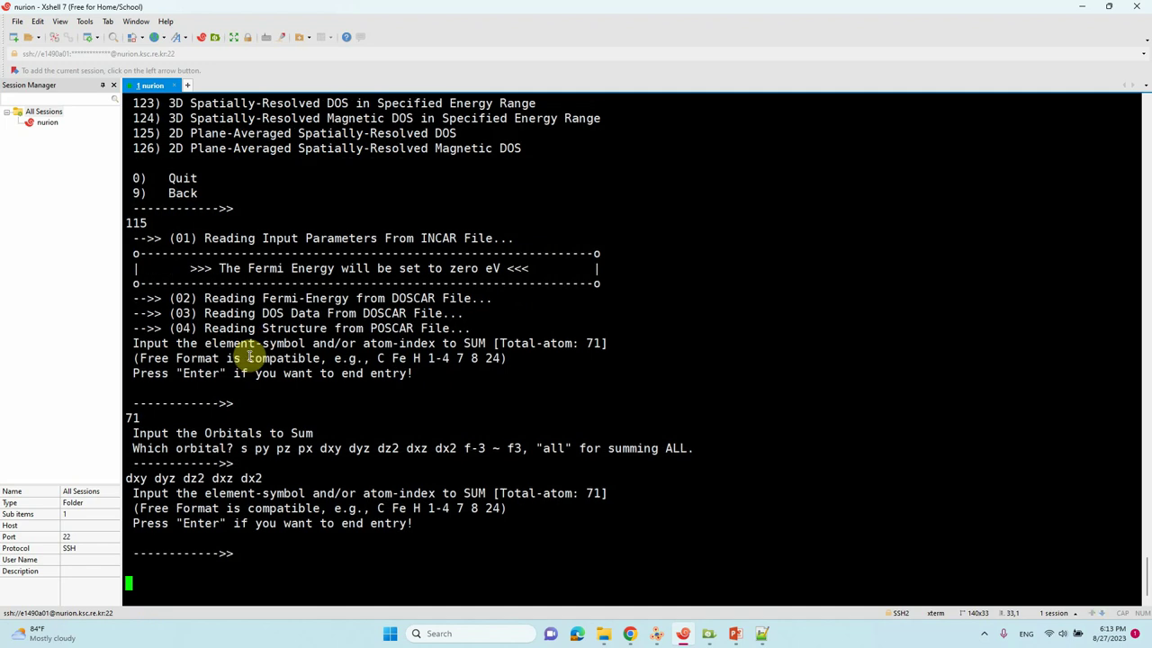
pyautogui.press('Return')
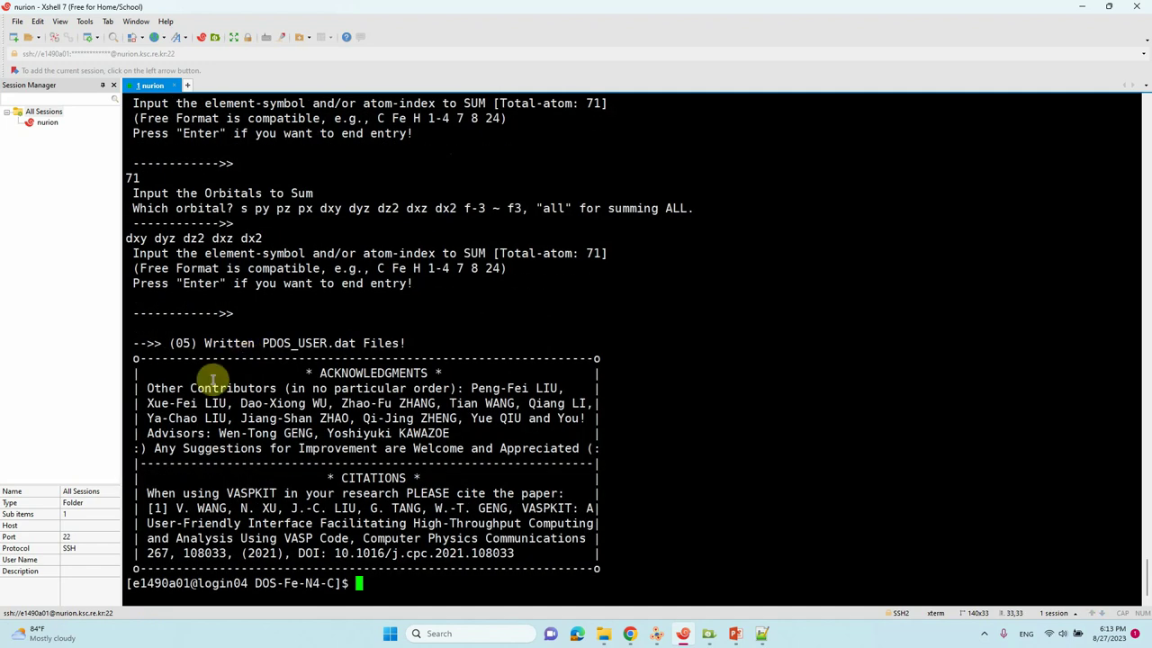
pyautogui.moveTo(263, 343); pyautogui.dragTo(327, 345)
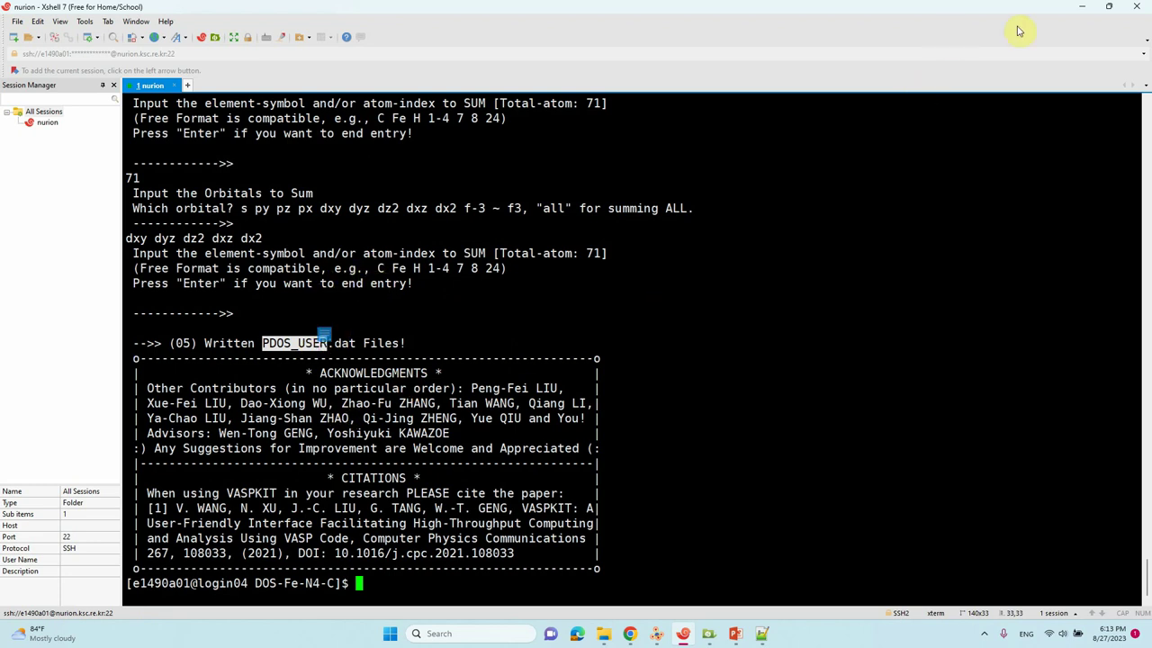
# Switch to Xftp, refresh the remote folder and rename PDOS_USER.dat as PDOS_USER-Fe3d.dat.
pyautogui.click(1083, 6)
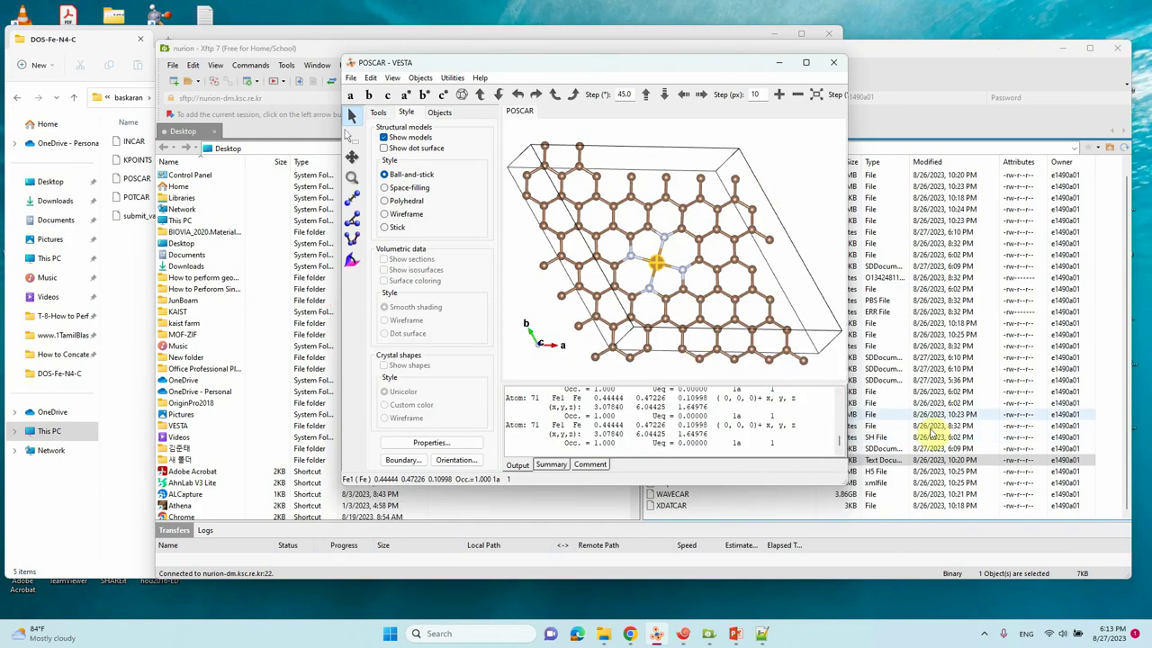
pyautogui.click(1123, 318)
pyautogui.click(1123, 147)
pyautogui.click(694, 392)
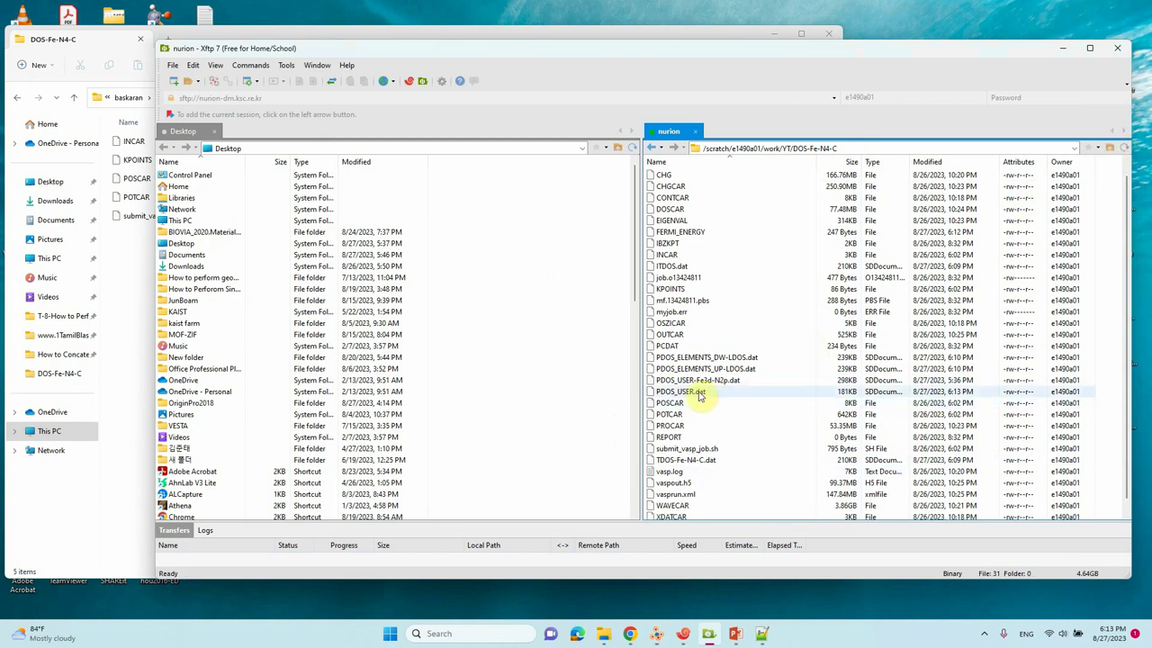
pyautogui.click(691, 392)
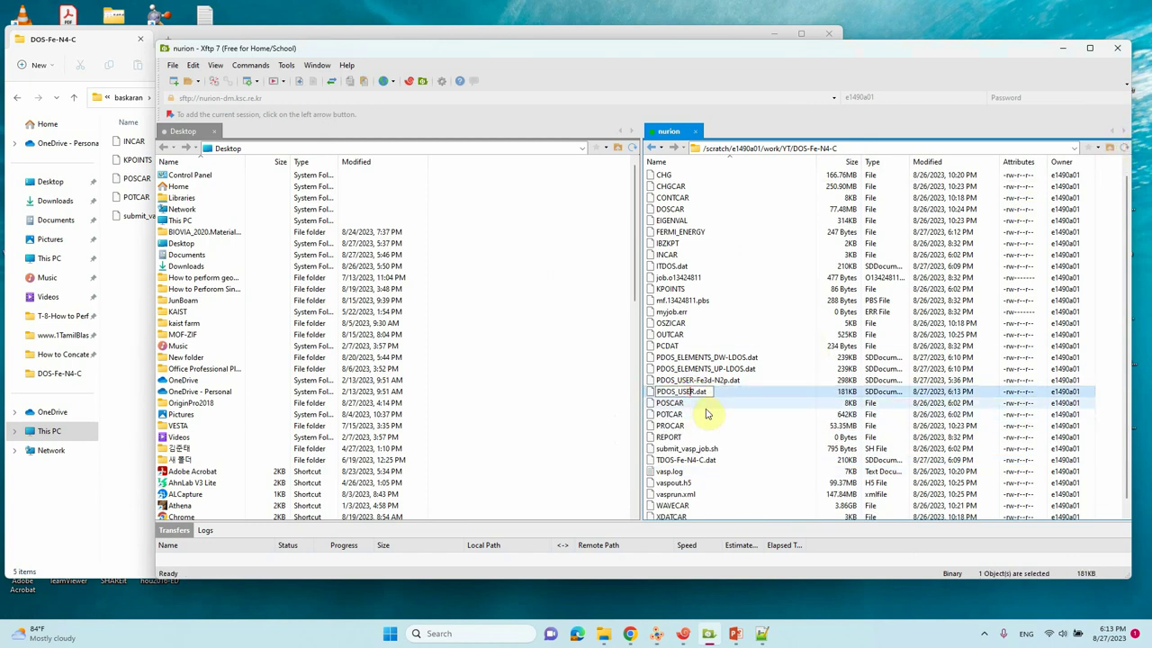
pyautogui.write('-Fe3d')
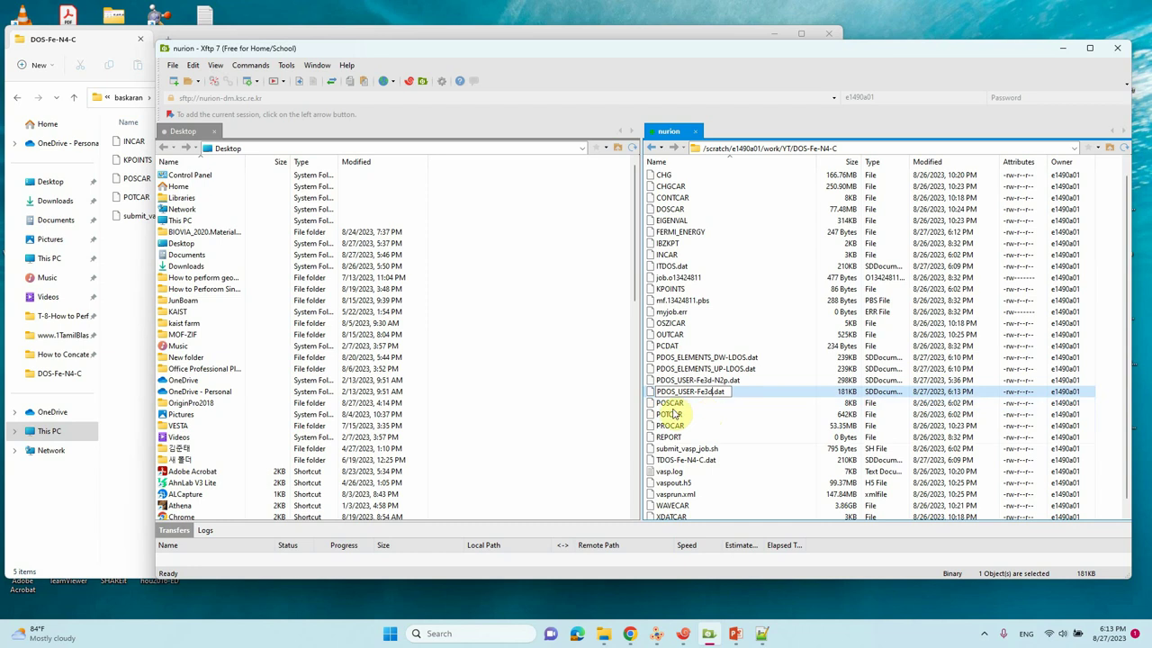
pyautogui.click(736, 472)
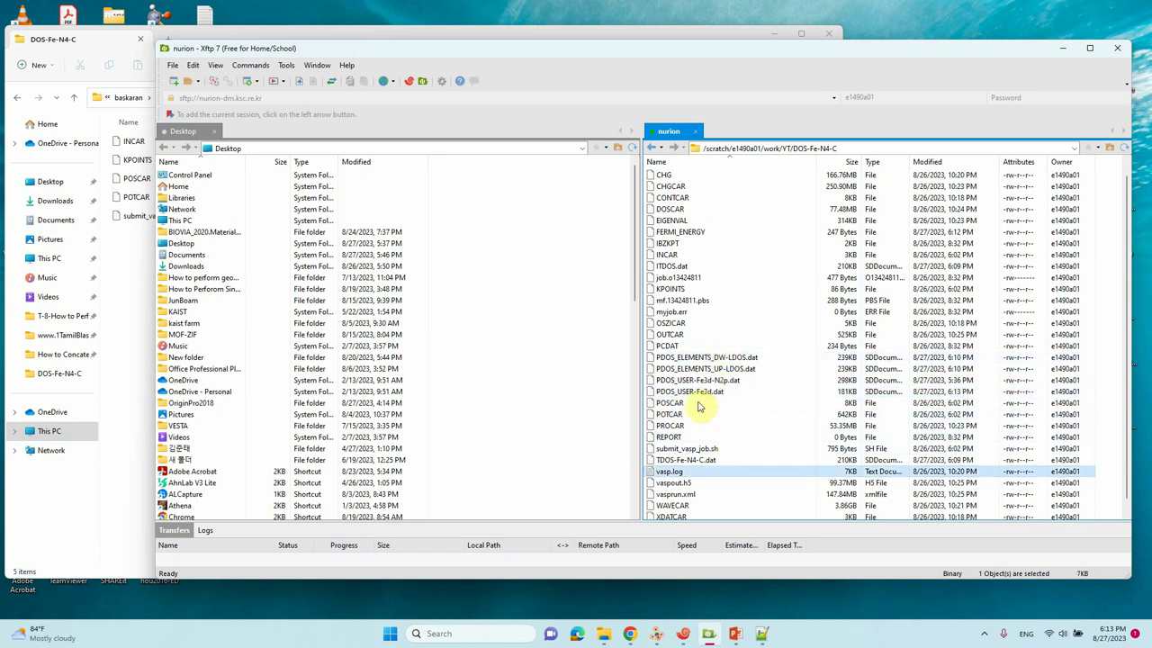
# Return to the Xshell terminal, run vaspkit again and open its Density-of-States options with 11.
pyautogui.moveTo(657, 636)
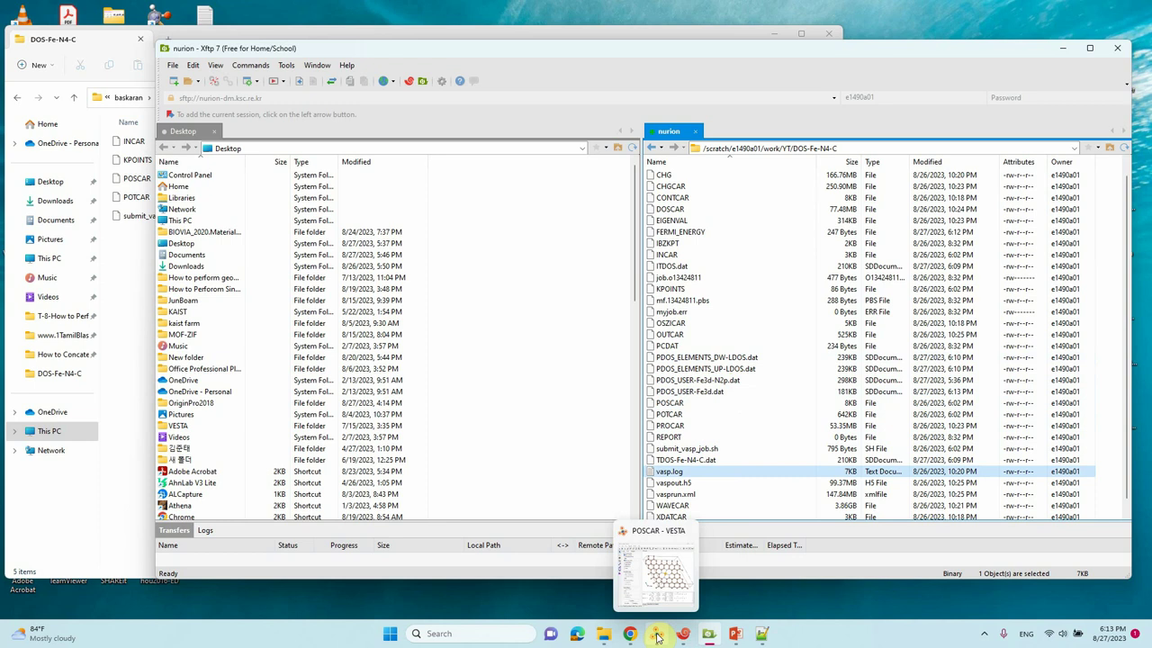
pyautogui.click(684, 634)
pyautogui.click(492, 575)
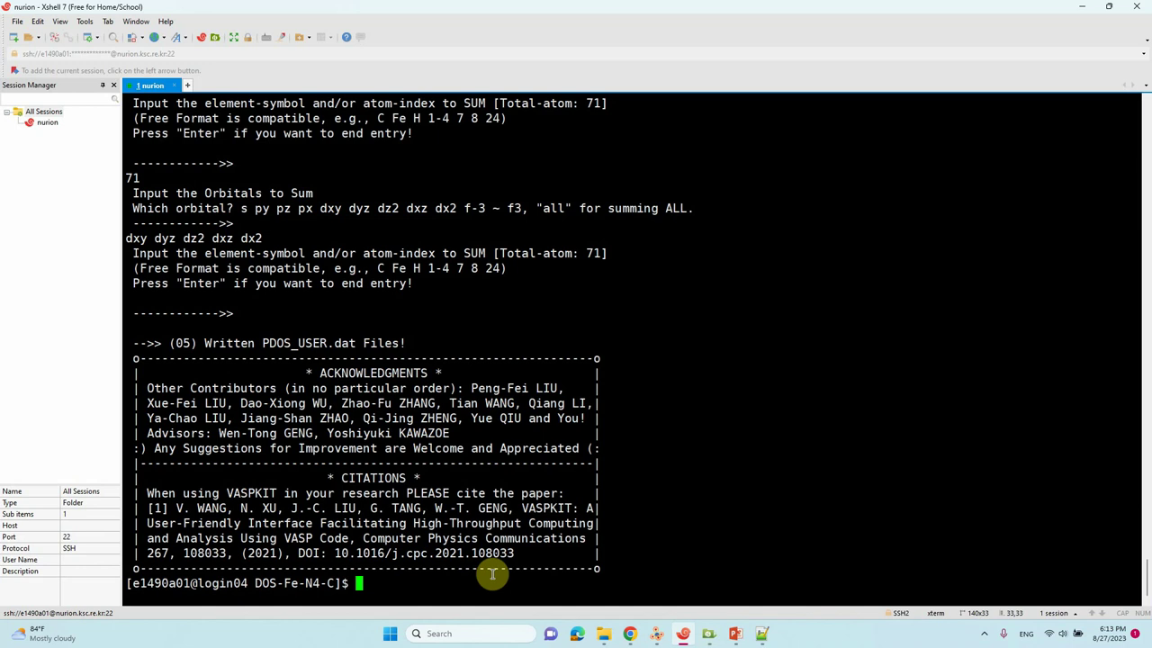
pyautogui.write('vaspkit')
pyautogui.press('Return')
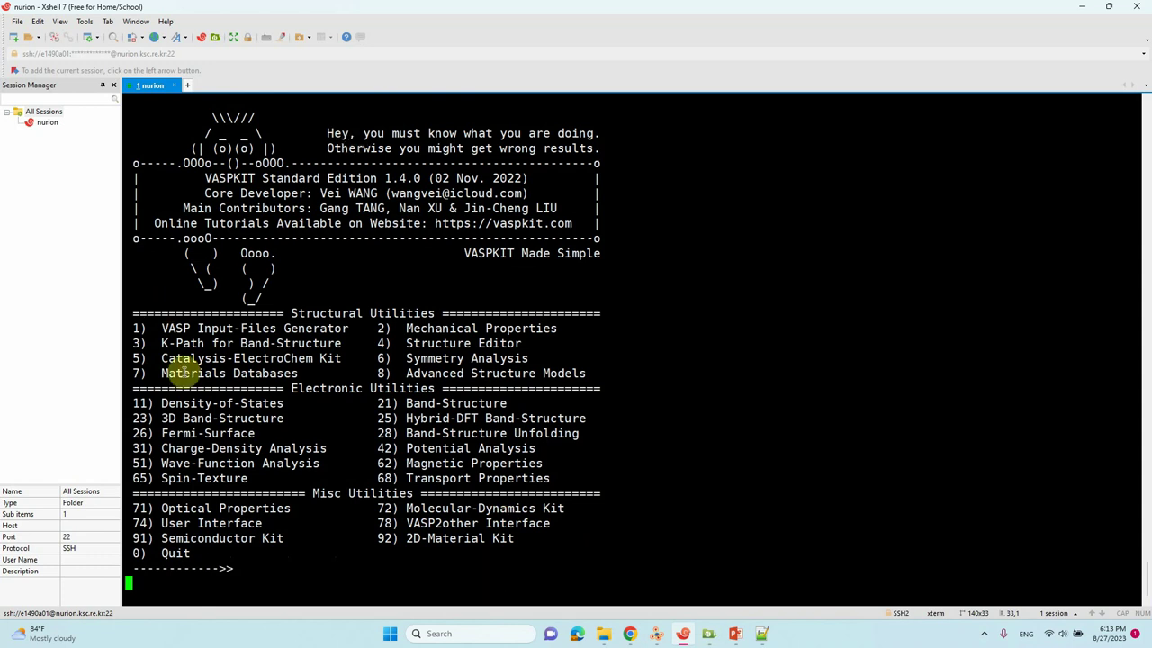
pyautogui.write('11')
pyautogui.press('Return')
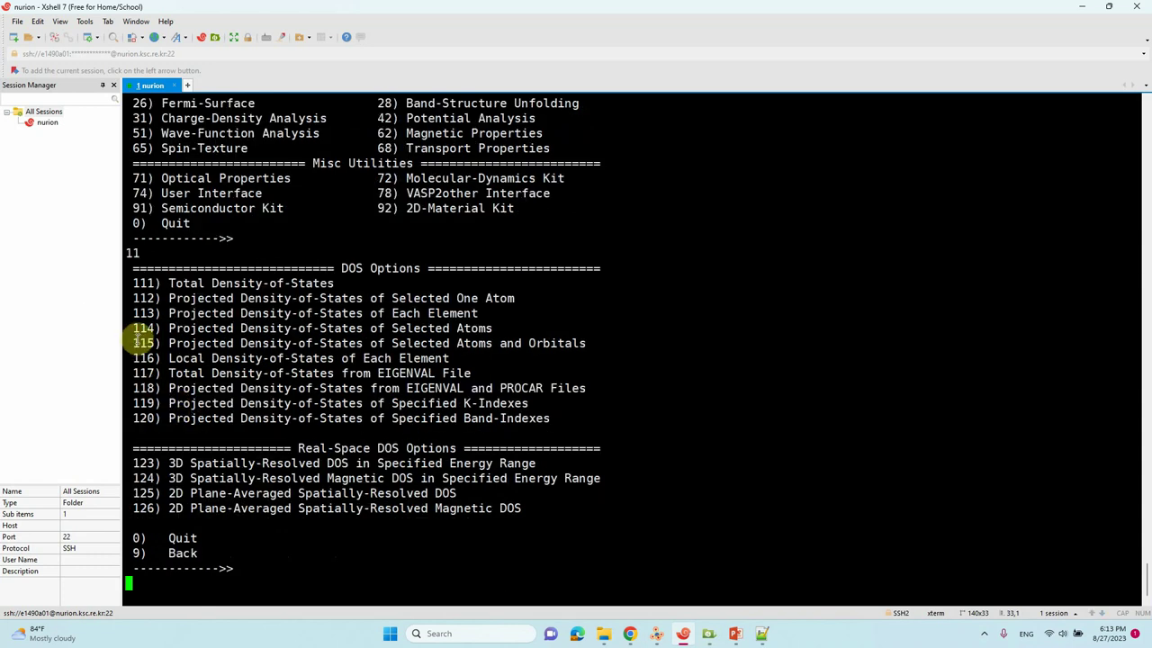
# Select option 115 to project the density of states onto selected atoms and orbitals.
pyautogui.moveTo(134, 343); pyautogui.dragTo(329, 344)
pyautogui.moveTo(241, 343); pyautogui.dragTo(553, 343)
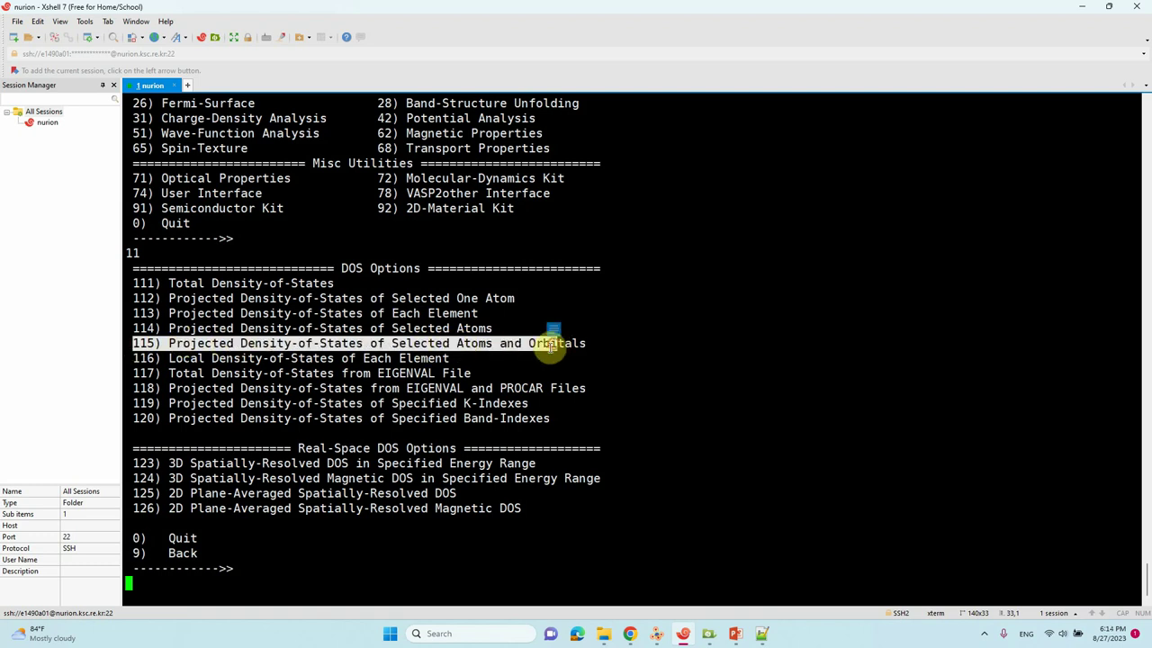
pyautogui.click(197, 580)
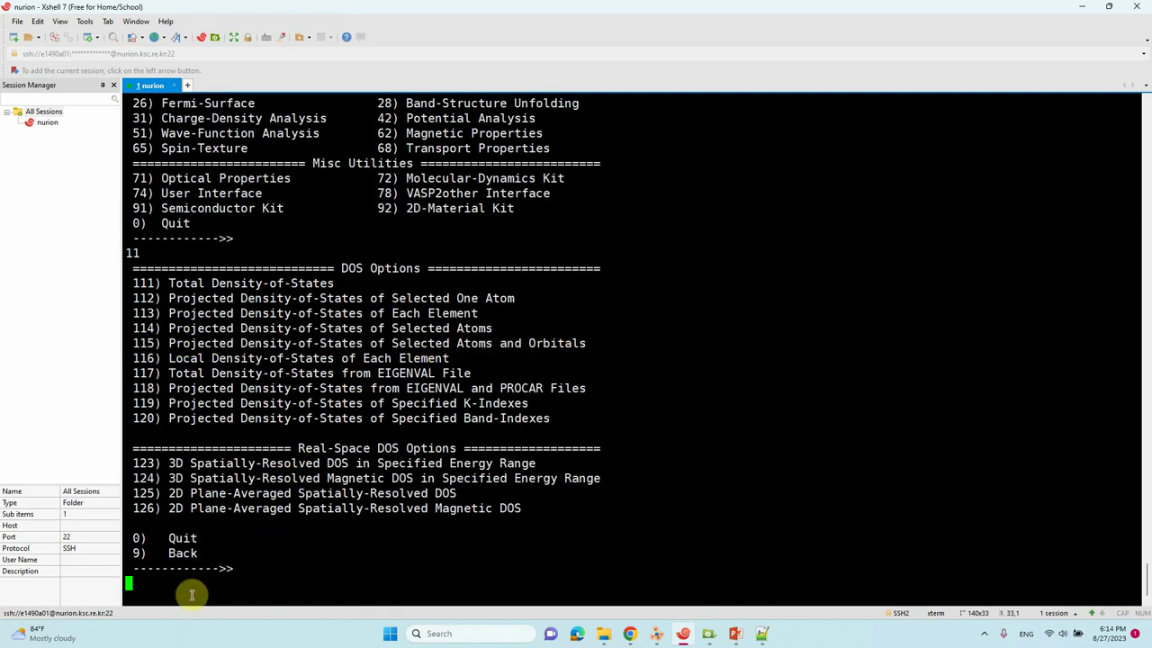
pyautogui.write('115')
pyautogui.press('Return')
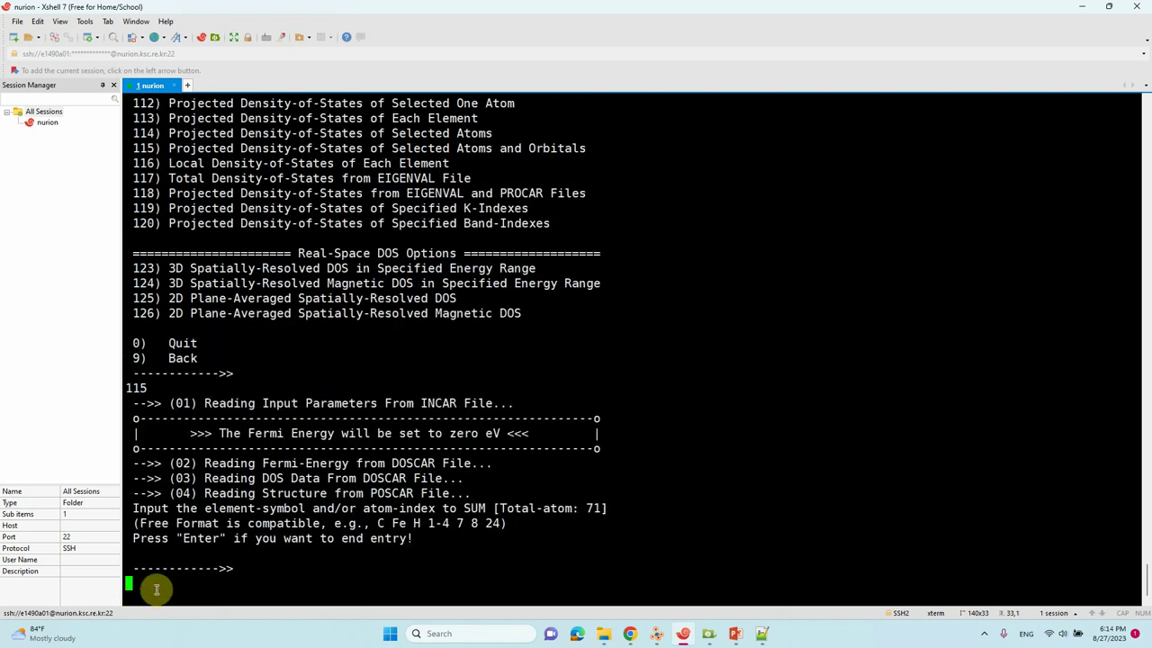
# Enter atom 71 with the dxy orbital as the first PDOS entry.
pyautogui.write('71')
pyautogui.press('Return')
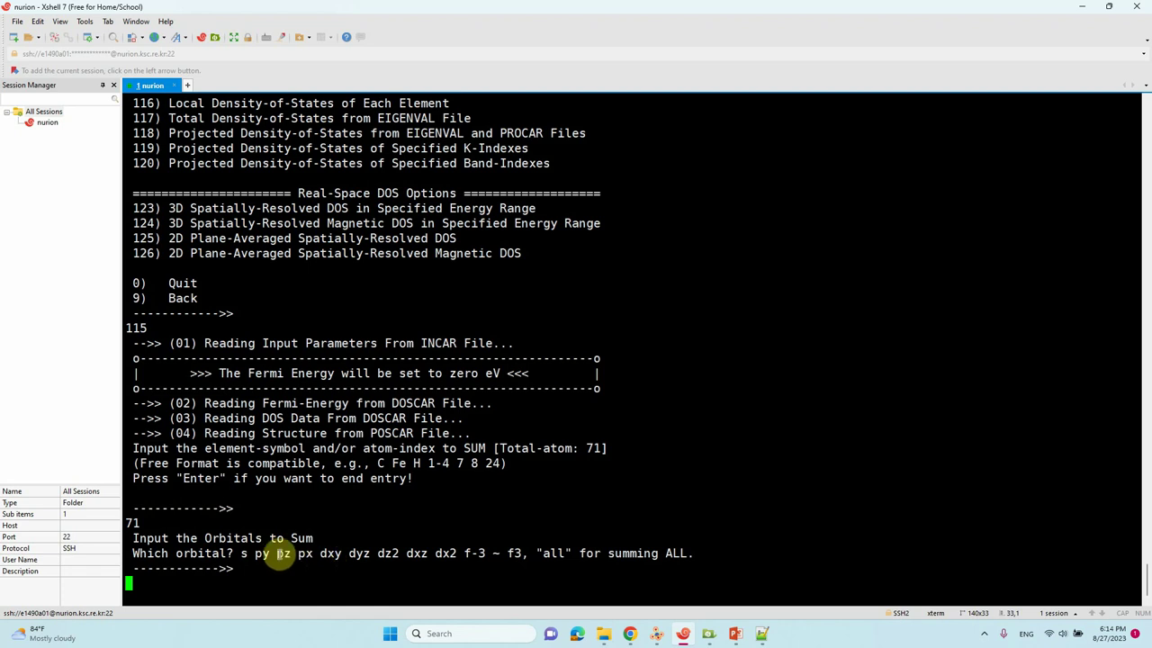
pyautogui.moveTo(317, 553); pyautogui.dragTo(343, 554)
pyautogui.click(168, 587)
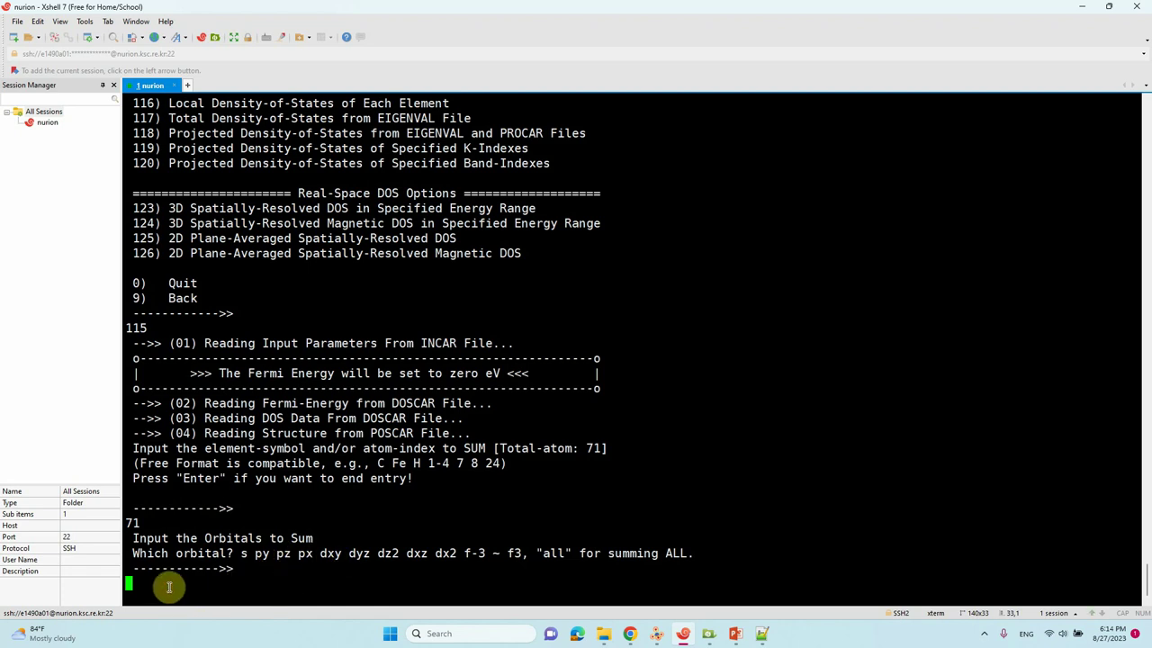
pyautogui.write('dxy')
pyautogui.press('Return')
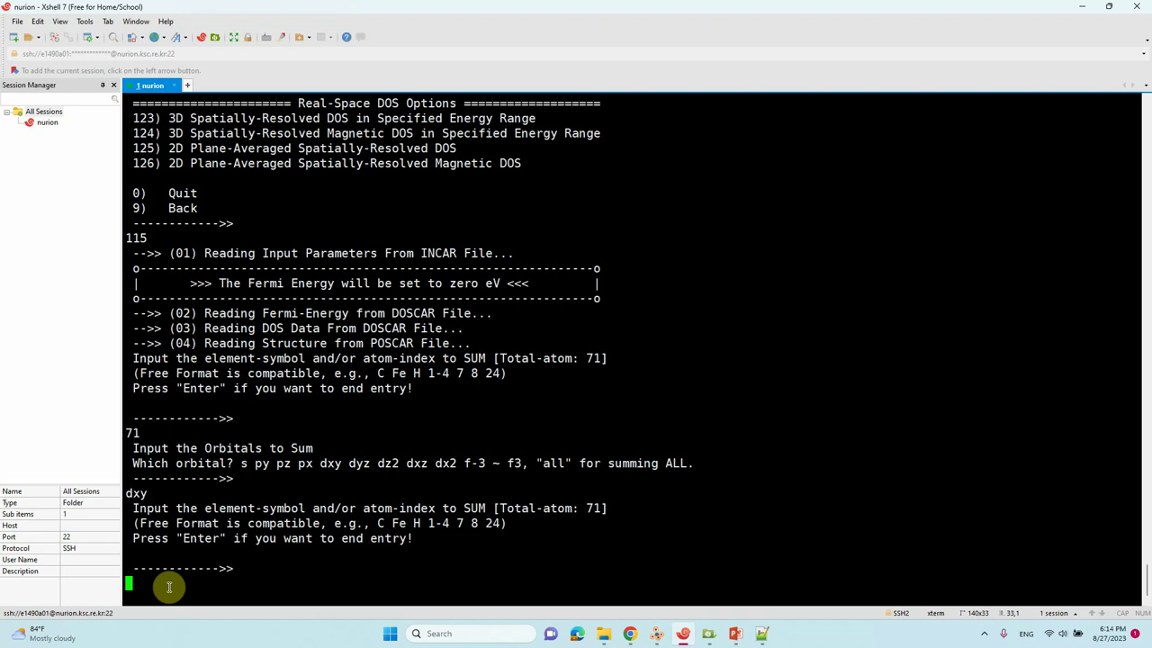
# Add a second PDOS entry for atom 71 with the dyz orbital.
pyautogui.write('71')
pyautogui.press('Return')
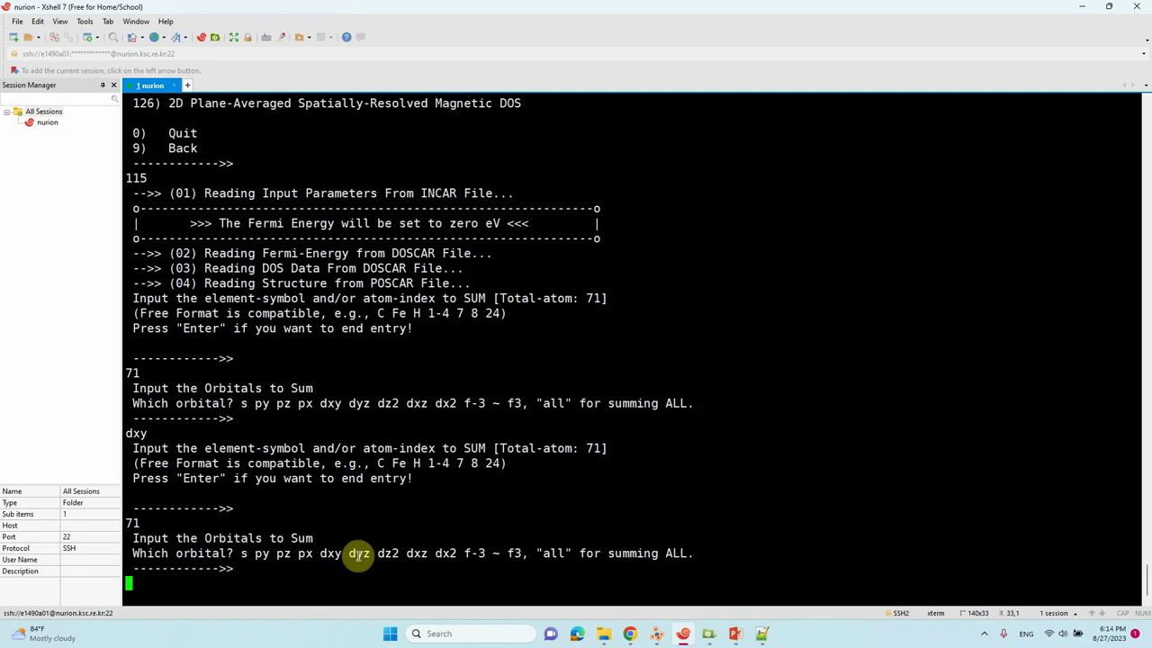
pyautogui.write('d')
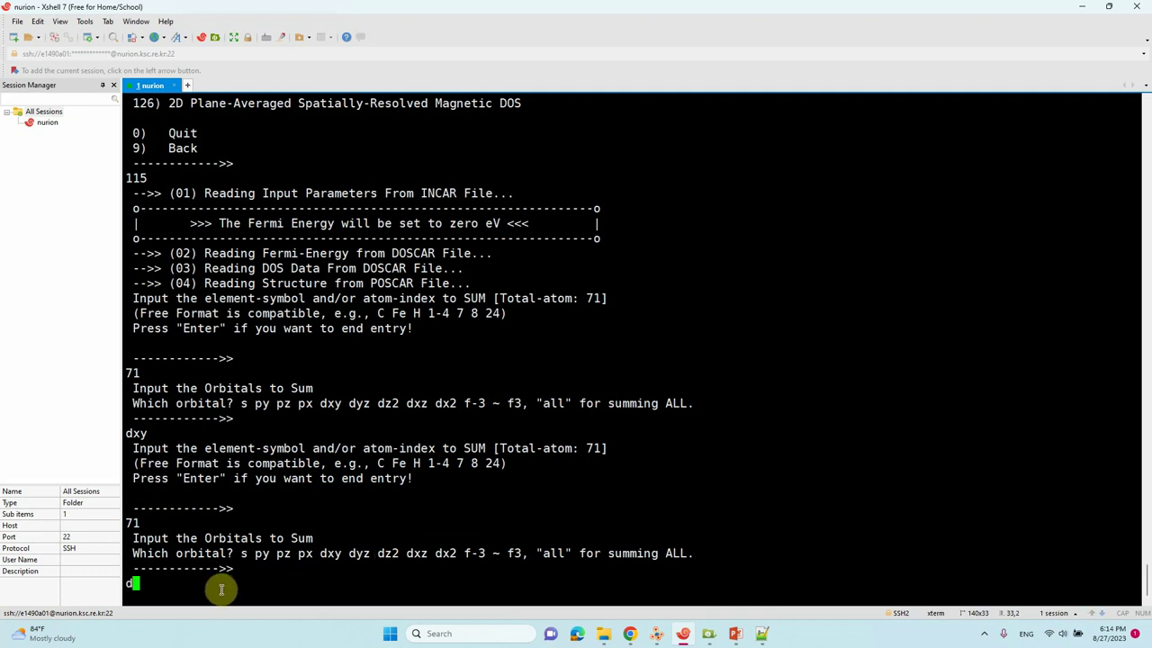
pyautogui.write('yz')
pyautogui.press('Return')
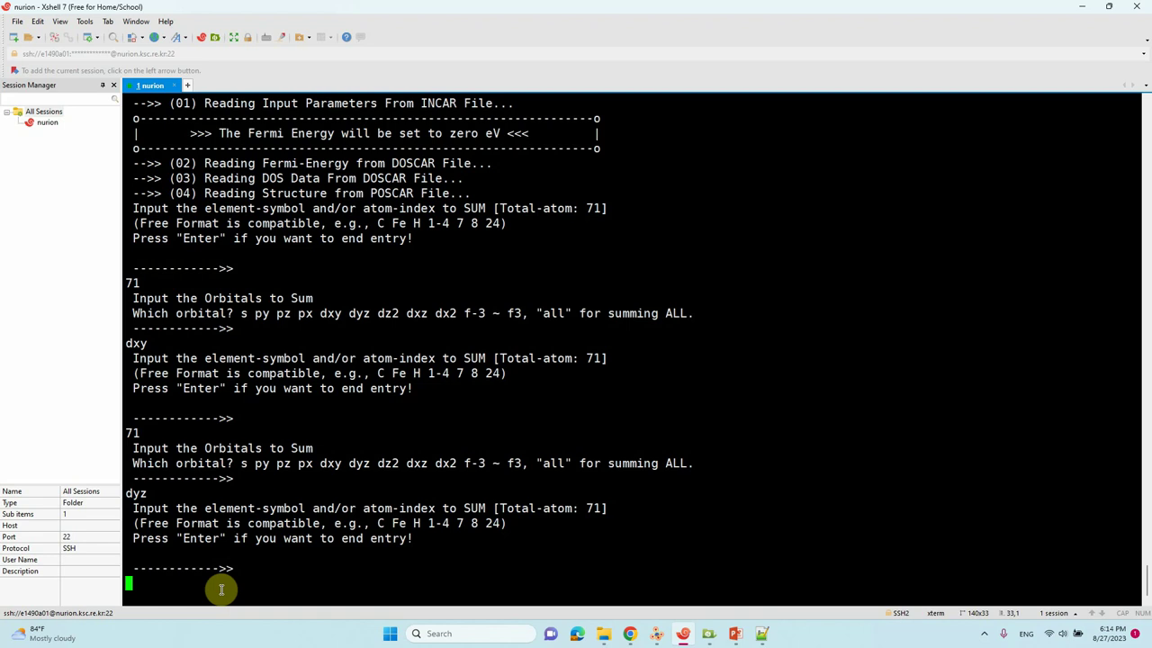
# Add a third PDOS entry for atom 71 with the dz2 orbital.
pyautogui.write('71')
pyautogui.press('Return')
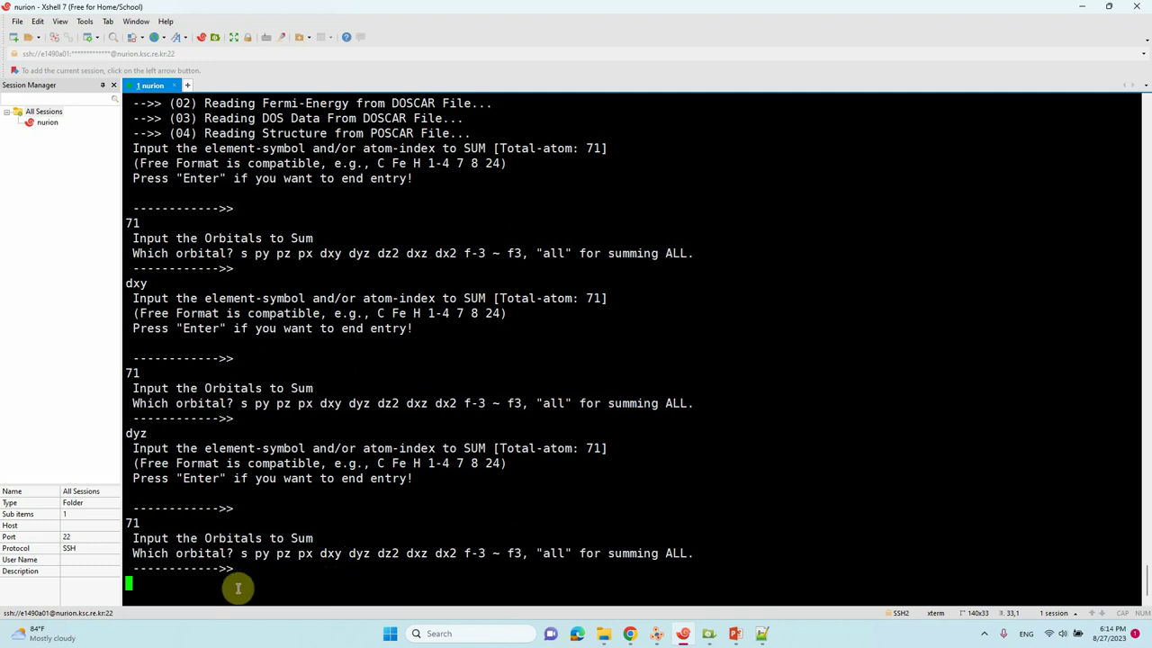
pyautogui.write('dz2')
pyautogui.press('Return')
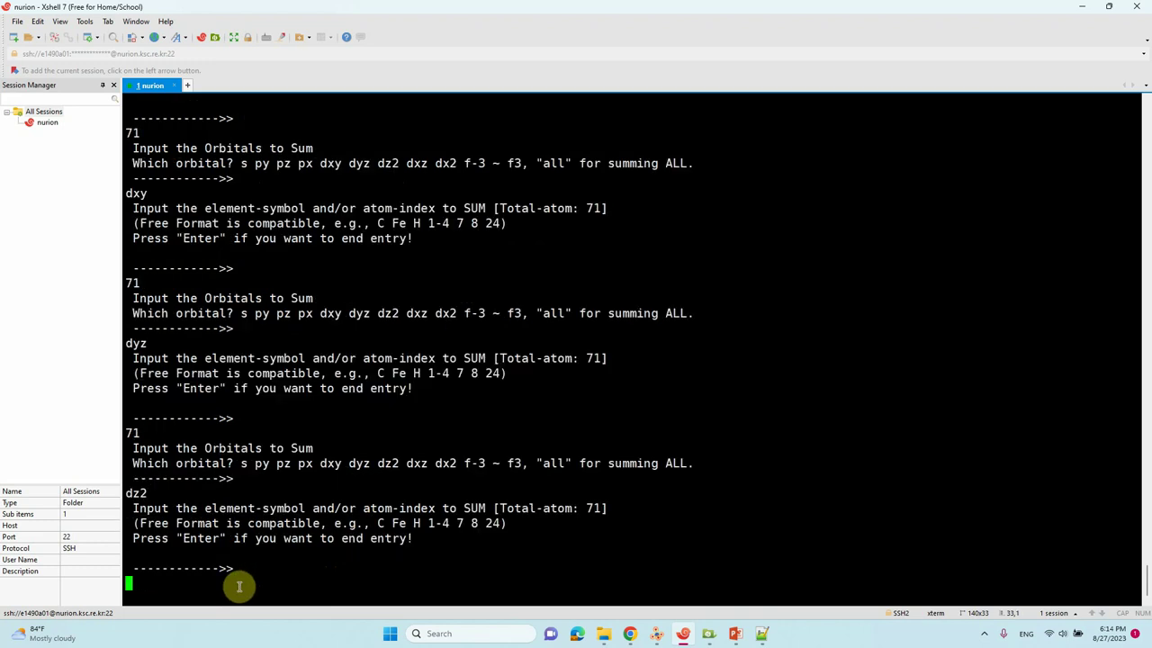
# Add a fourth PDOS entry for atom 71 with the dxz orbital.
pyautogui.write('71')
pyautogui.press('Return')
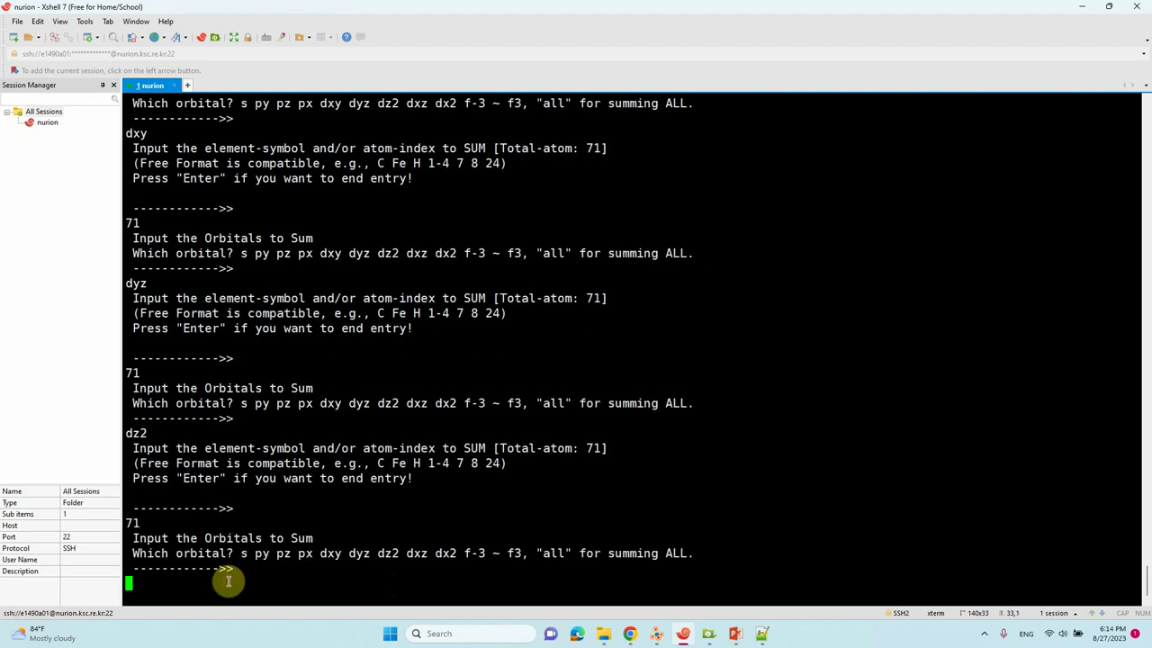
pyautogui.write('dxz')
pyautogui.press('Return')
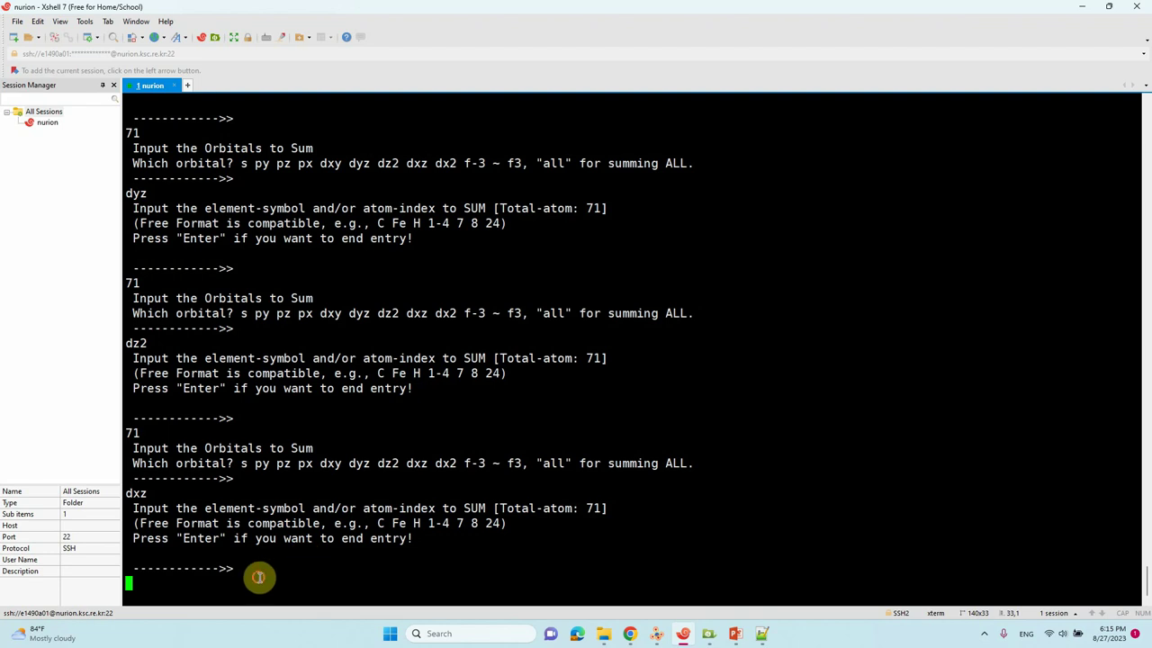
# Add a fifth PDOS entry for atom 71 with the dx2 orbital and end the entry list to write the data file.
pyautogui.write('71')
pyautogui.press('Return')
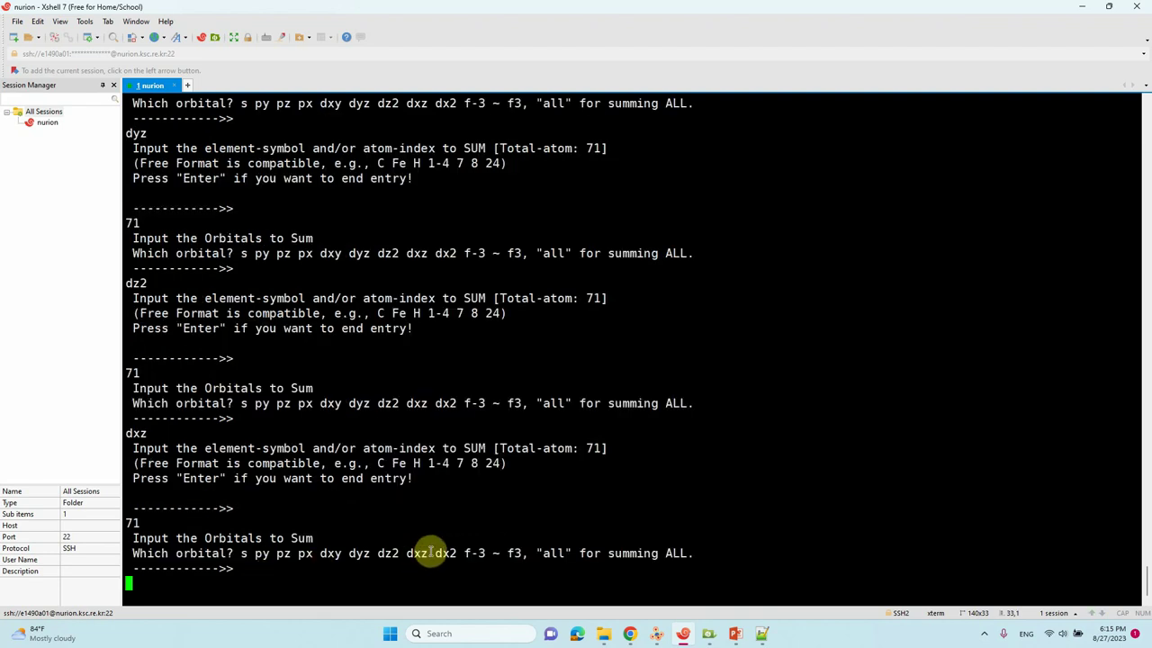
pyautogui.moveTo(436, 554); pyautogui.dragTo(457, 554)
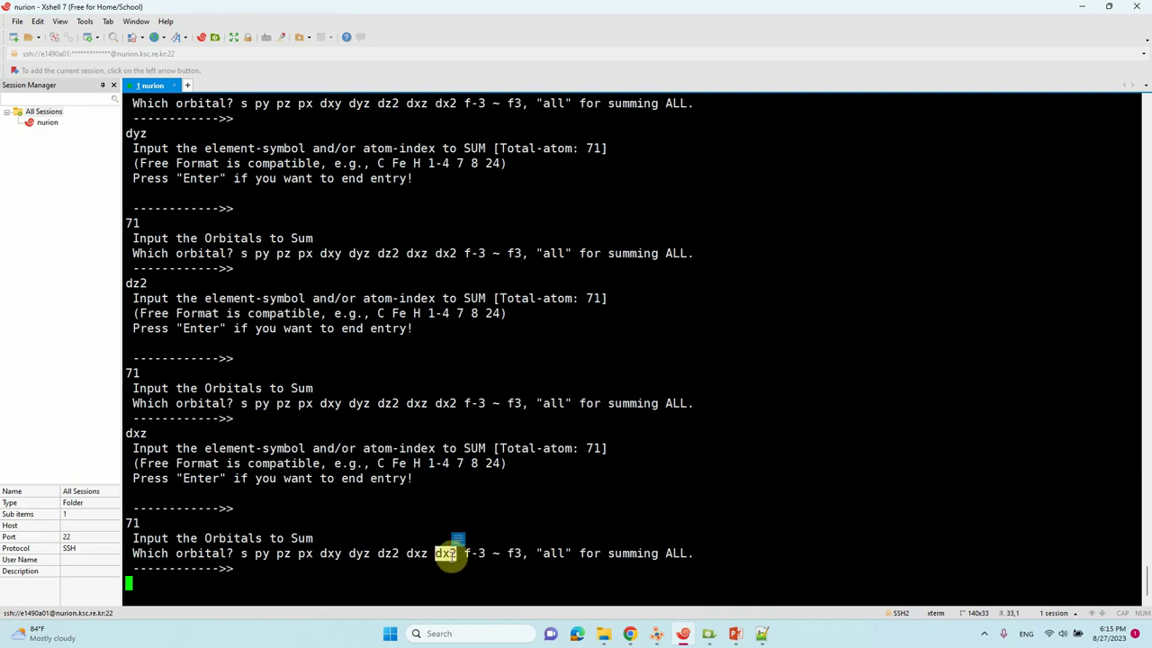
pyautogui.click(250, 578)
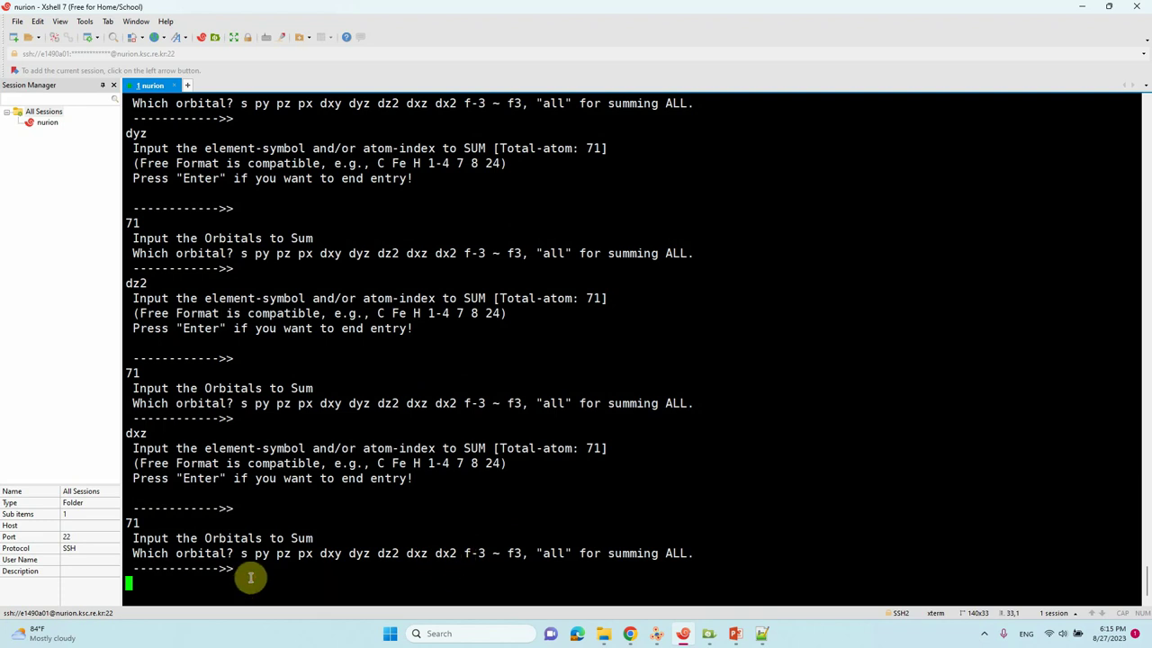
pyautogui.write('dx2')
pyautogui.press('Return')
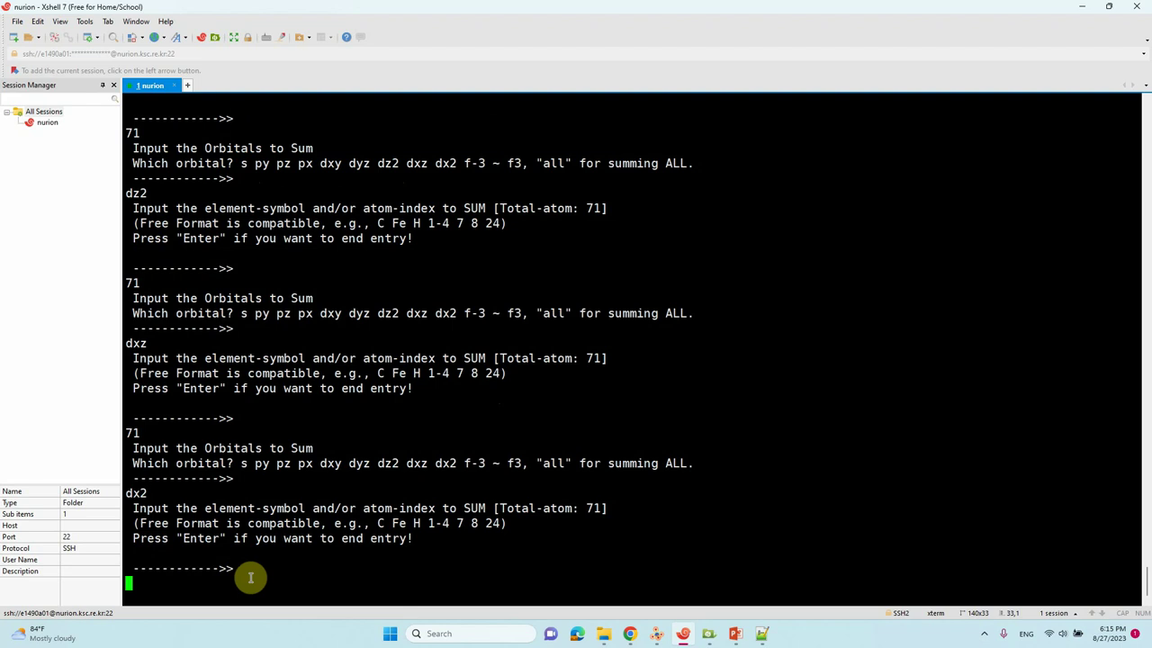
pyautogui.press('Return')
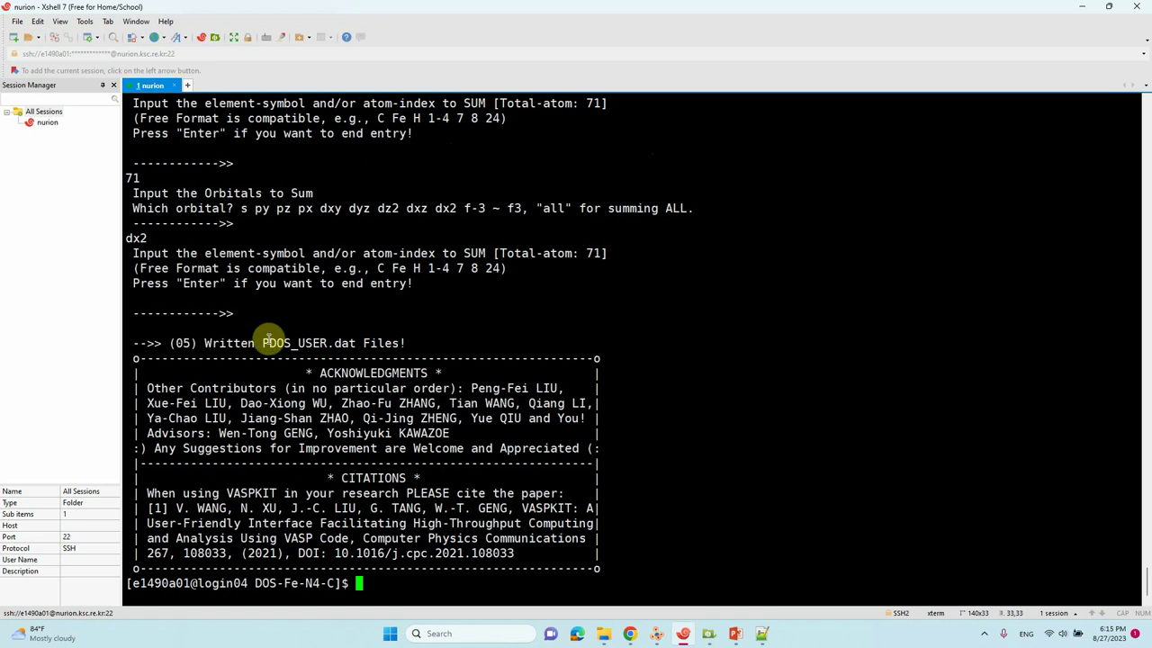
# Switch to Xftp and rename the remote file PDOS_USER.dat as PDOS_USER-fe-orbitals.dat.
pyautogui.click(1082, 6)
pyautogui.click(1123, 148)
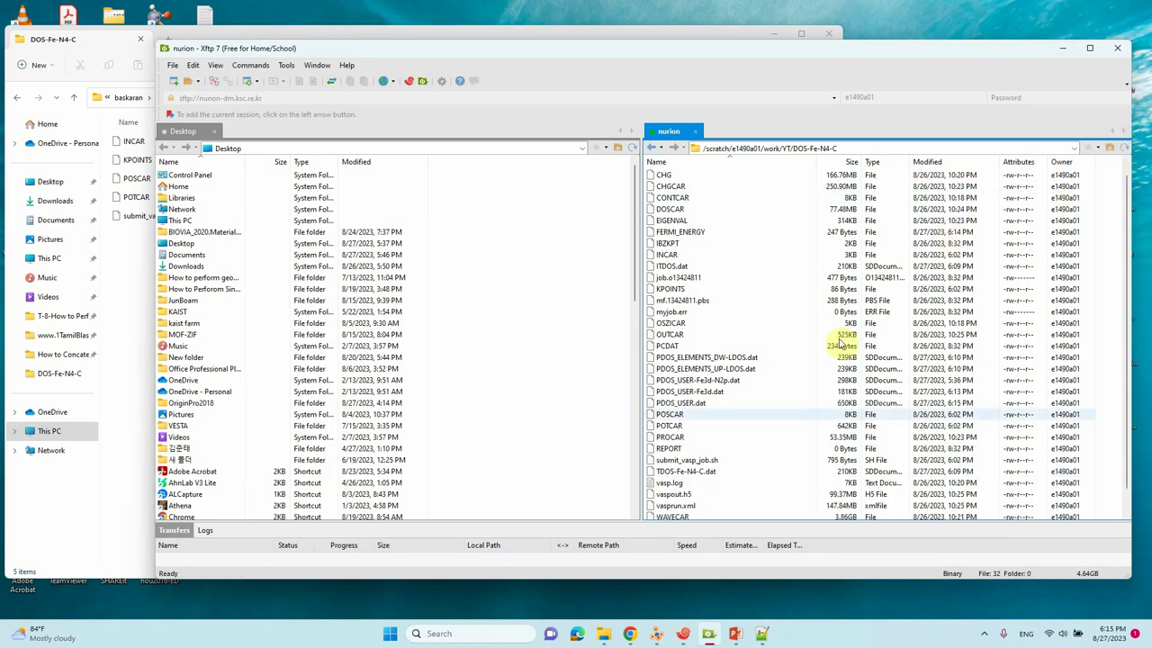
pyautogui.click(690, 404)
pyautogui.click(690, 404)
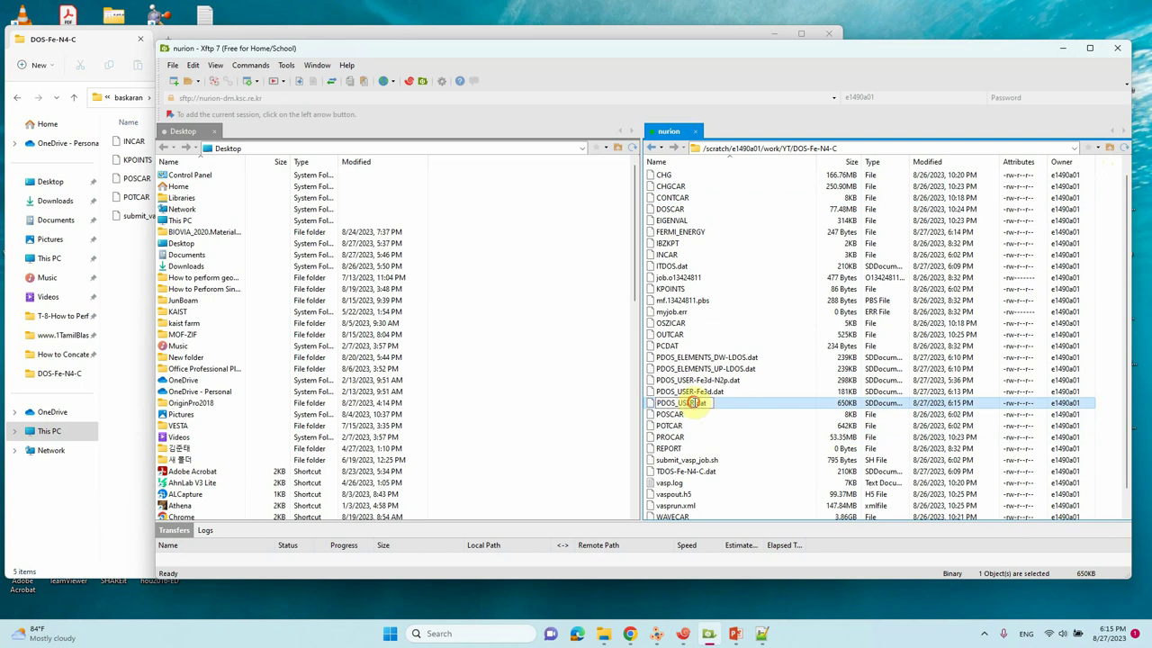
pyautogui.write('-')
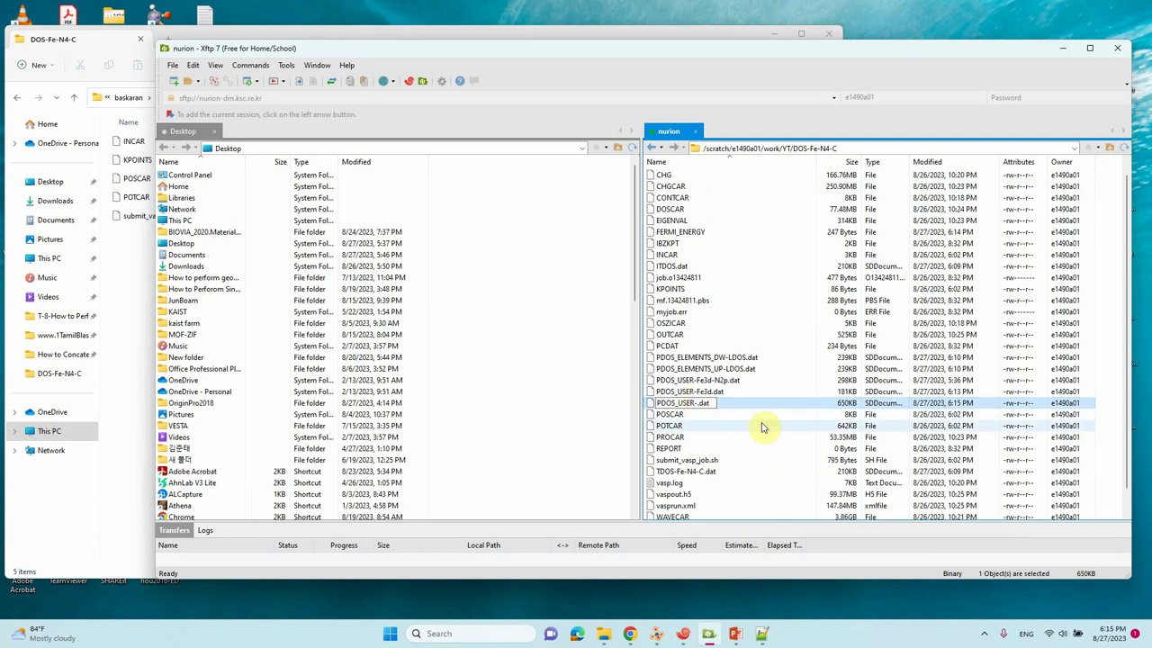
pyautogui.write('Fe-orbitals')
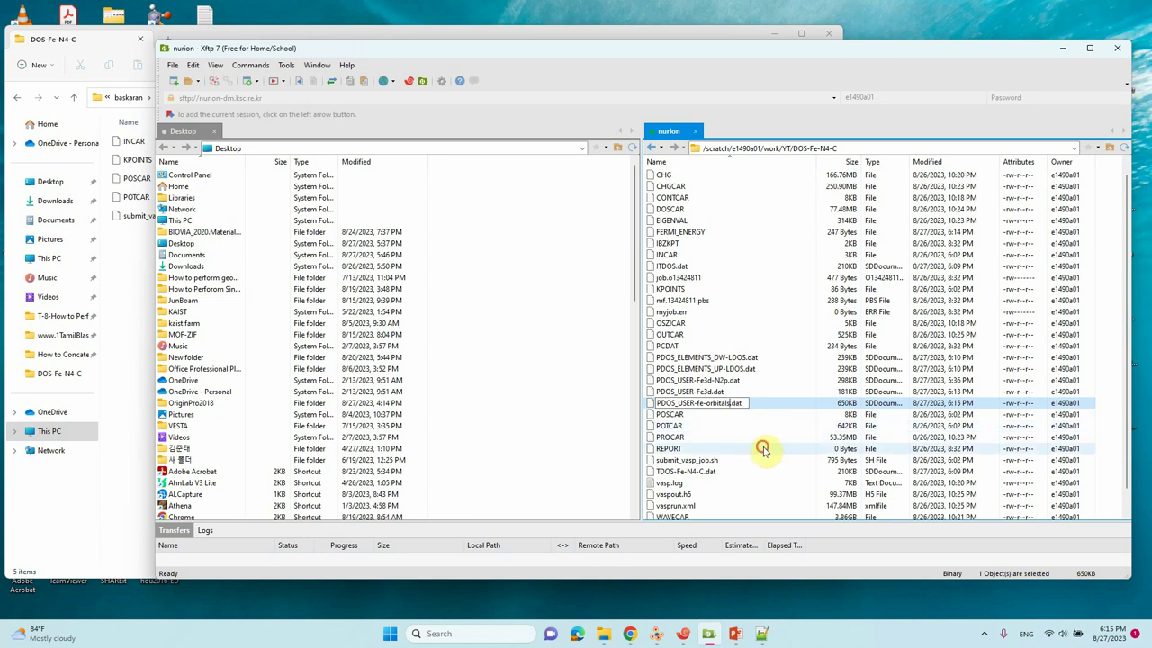
pyautogui.click(764, 448)
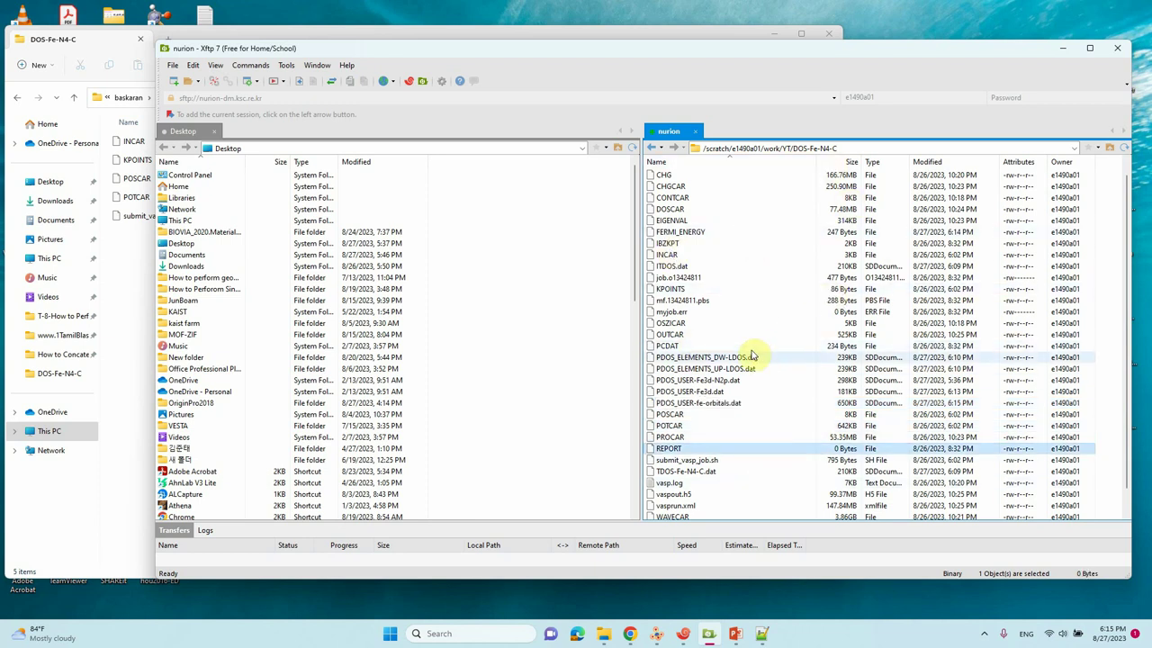
# Download the five PDOS .dat files, from PDOS_ELEMENTS_DW-LDOS.dat to PDOS_USER-fe-orbitals.dat, into the local DOS-Fe-N4-C folder.
pyautogui.moveTo(771, 360); pyautogui.dragTo(728, 403)
pyautogui.moveTo(634, 51); pyautogui.dragTo(851, 110)
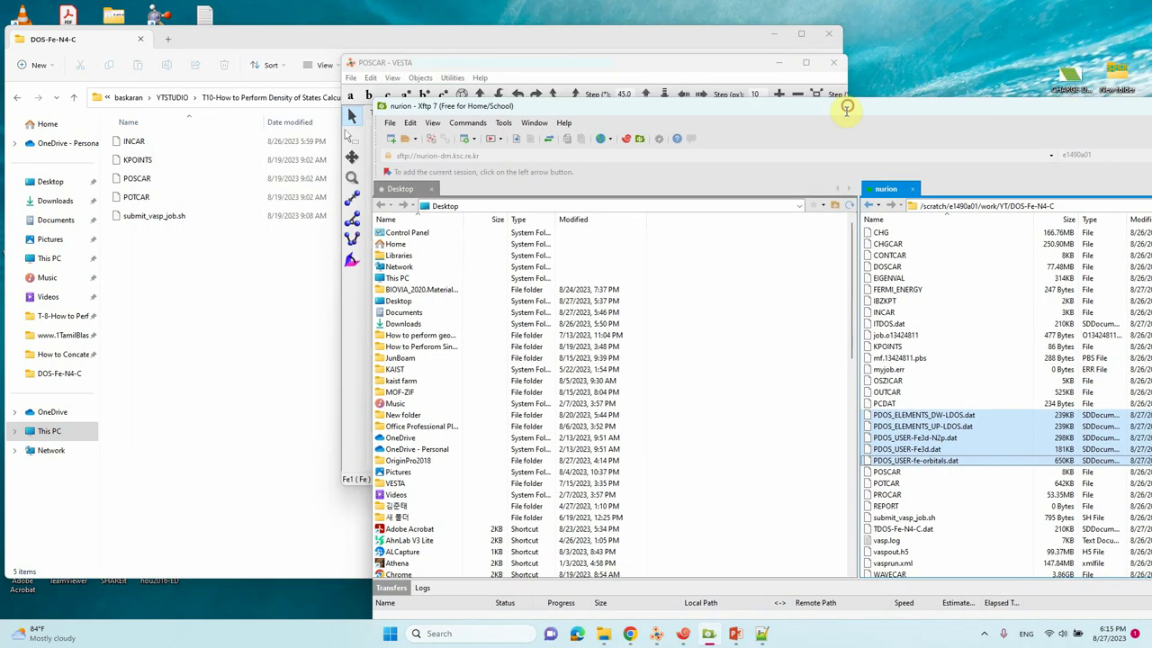
pyautogui.click(195, 293)
pyautogui.moveTo(914, 441); pyautogui.dragTo(249, 433)
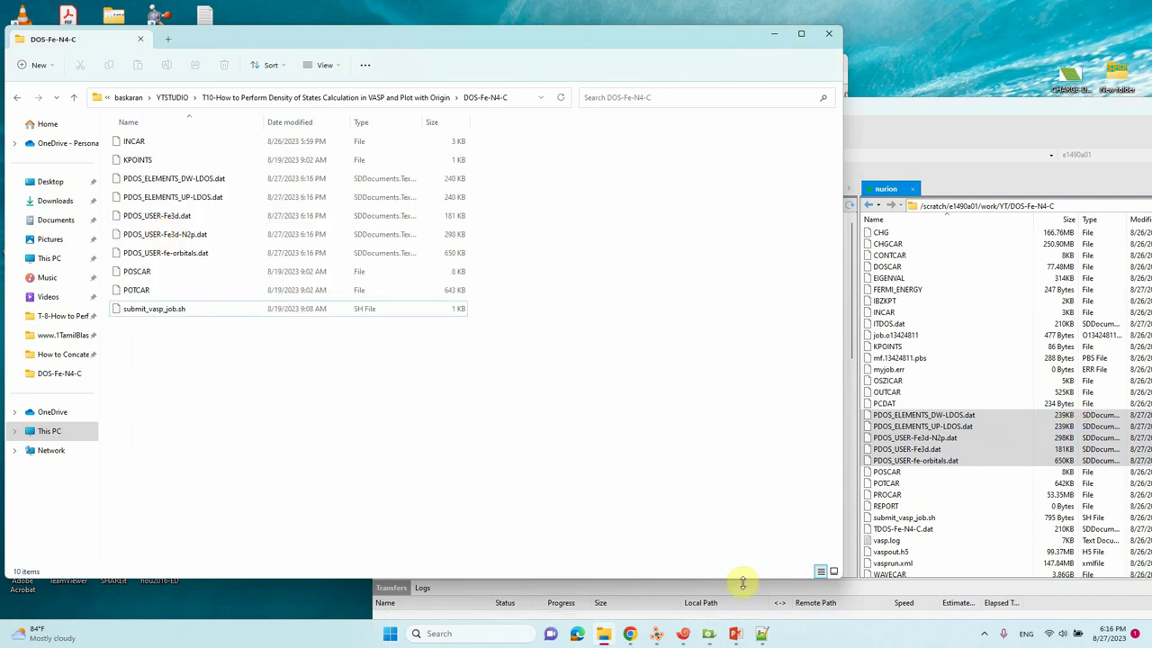
# Launch Origin 2018 64Bit and maximize the empty Book1 worksheet within its workspace.
pyautogui.moveTo(661, 637)
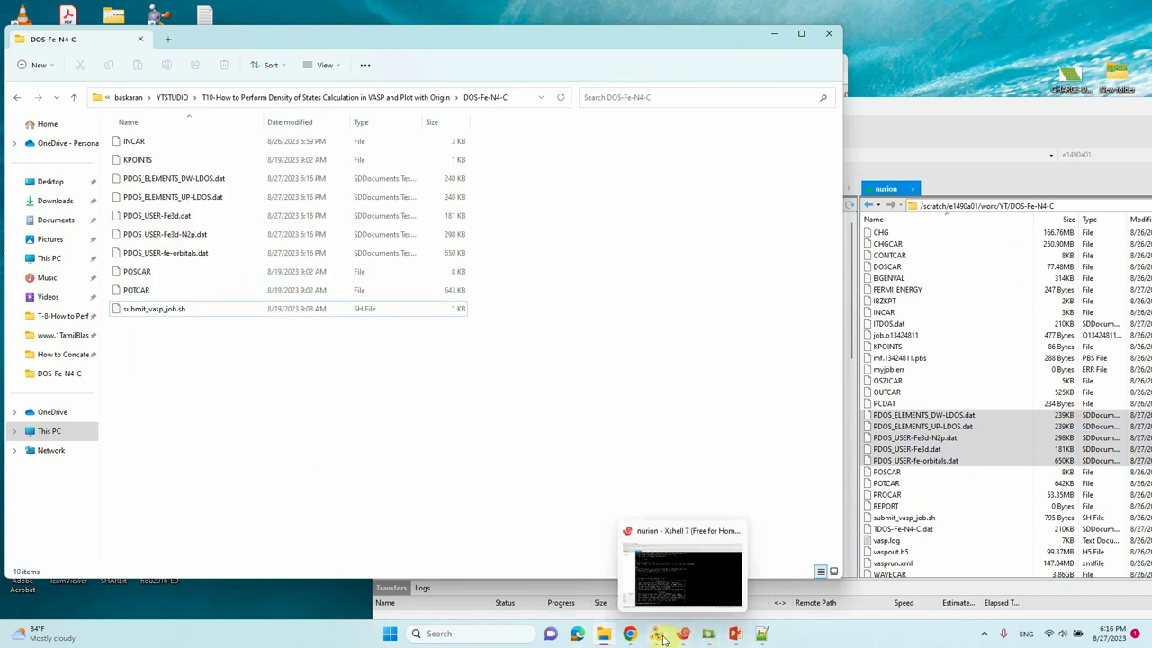
pyautogui.click(434, 635)
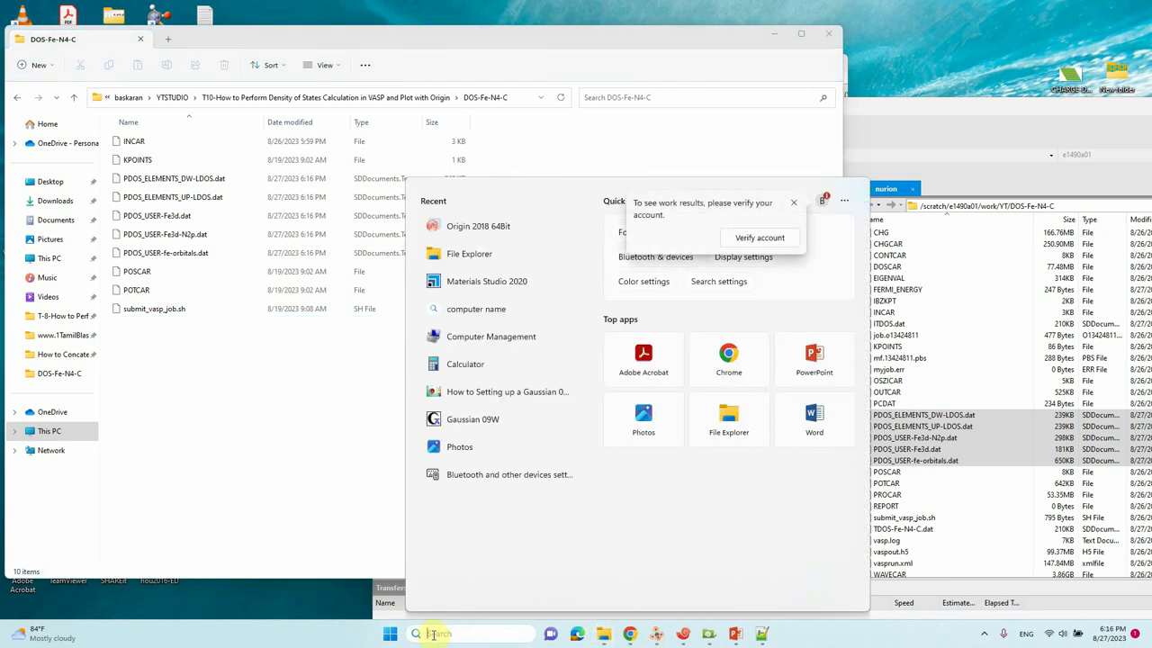
pyautogui.click(473, 232)
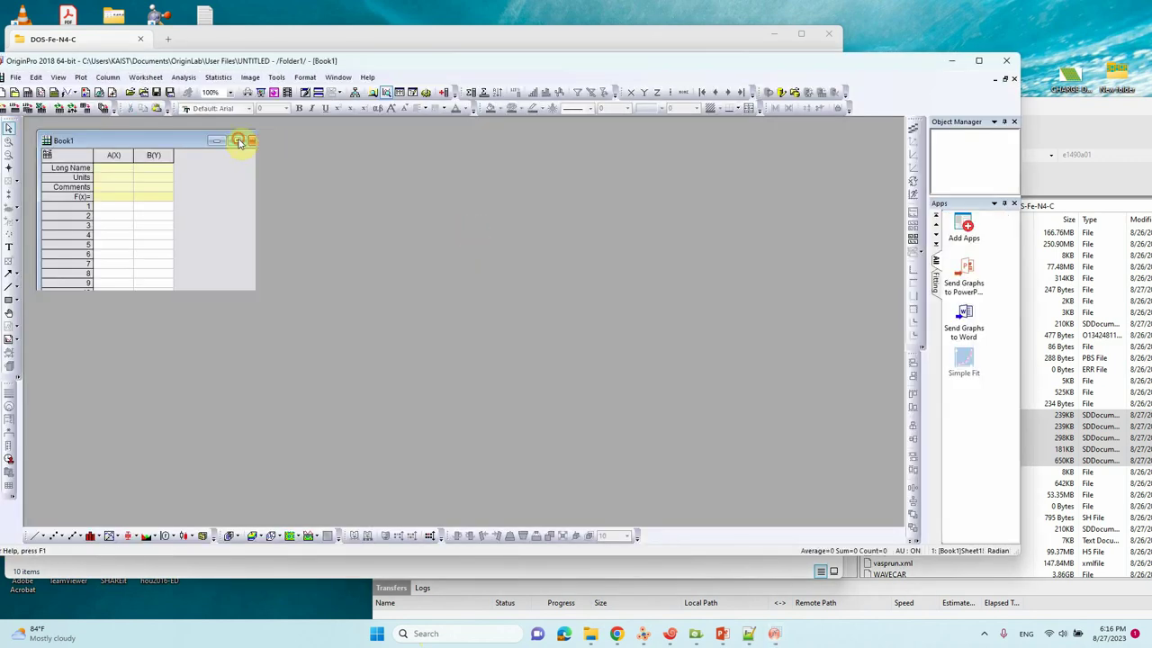
pyautogui.click(237, 140)
pyautogui.moveTo(260, 70); pyautogui.dragTo(555, 91)
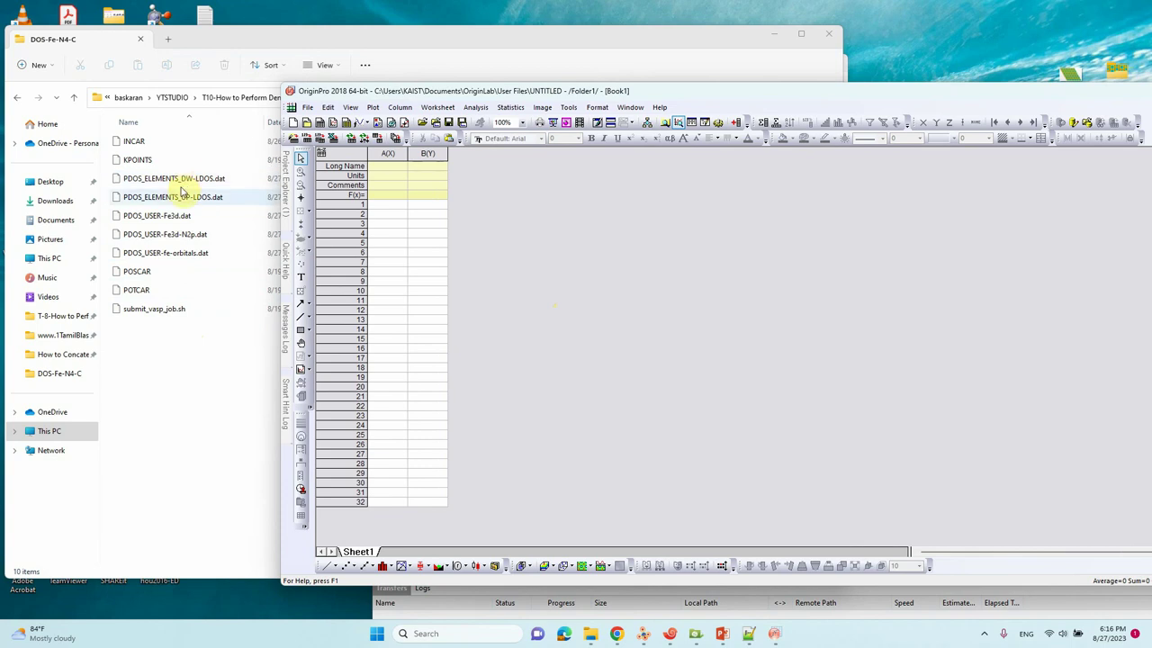
pyautogui.moveTo(926, 101); pyautogui.dragTo(648, 89)
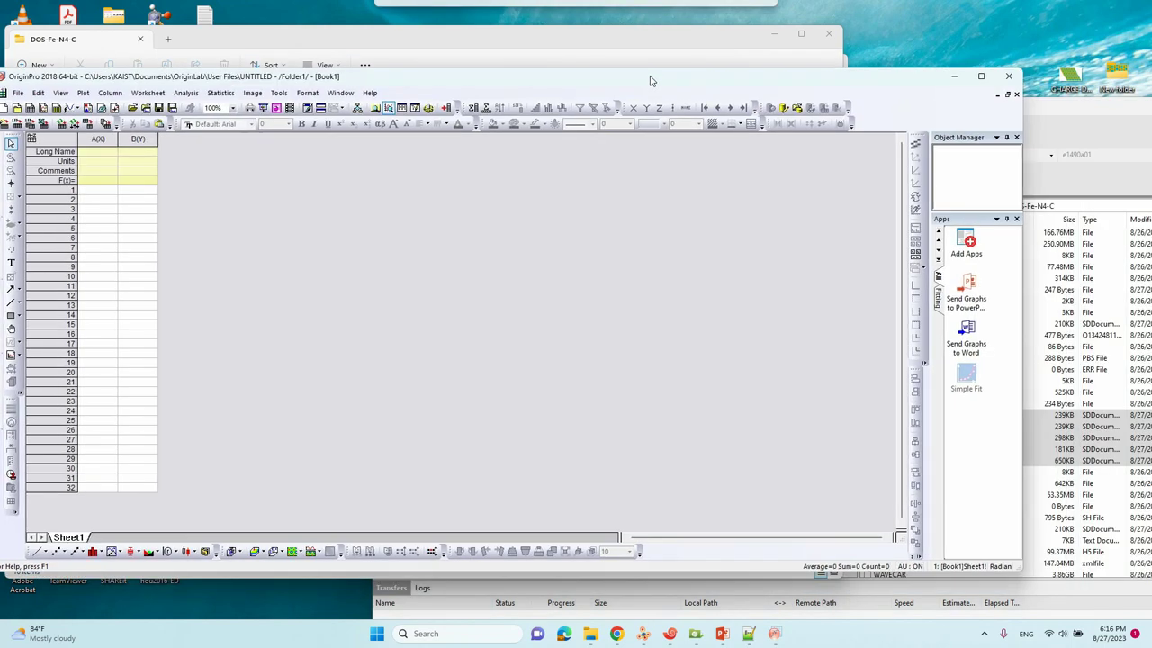
# Switch back to Xftp and download TDOS-Fe-N4-C.dat into the local DOS-Fe-N4-C folder.
pyautogui.click(1107, 529)
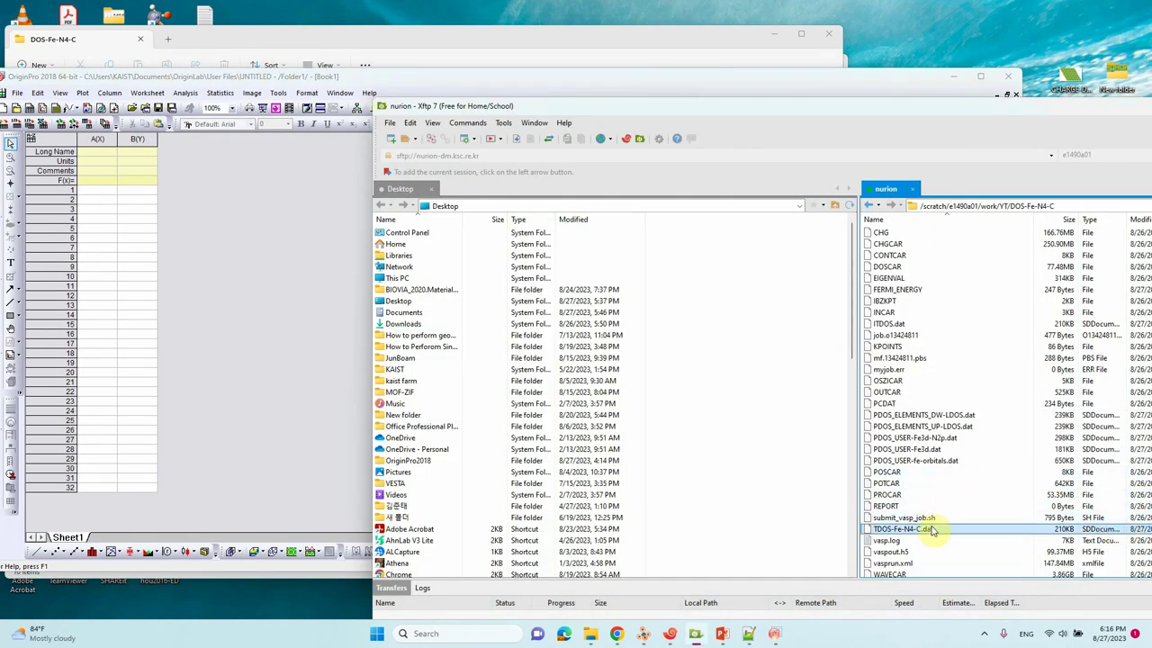
pyautogui.click(334, 63)
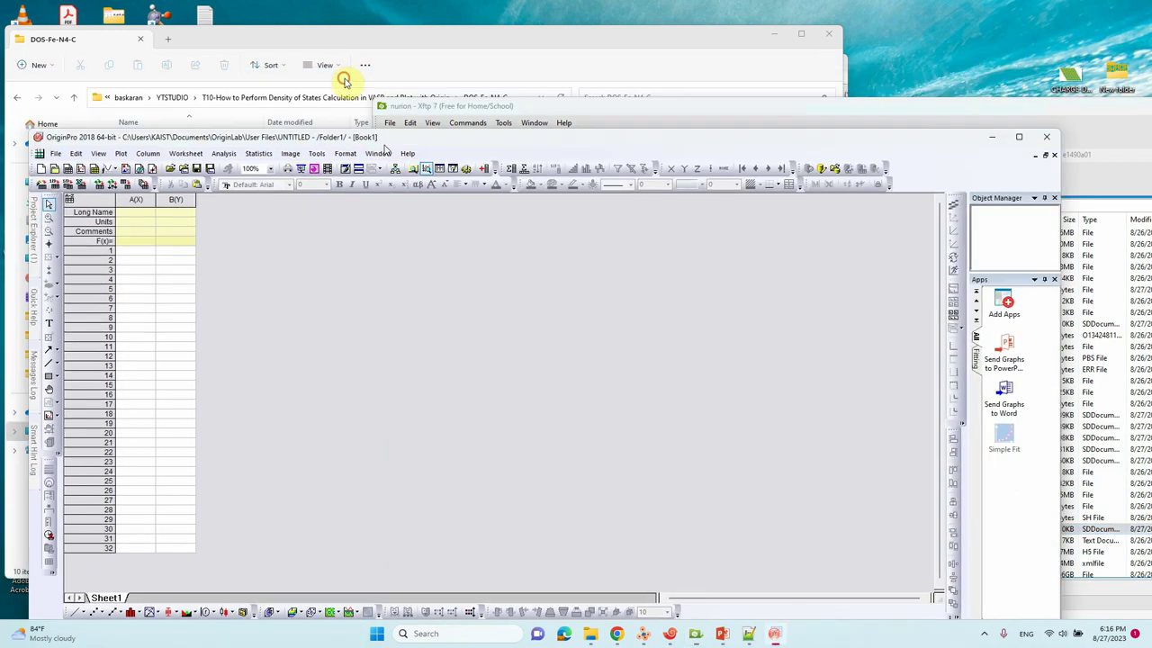
pyautogui.click(880, 126)
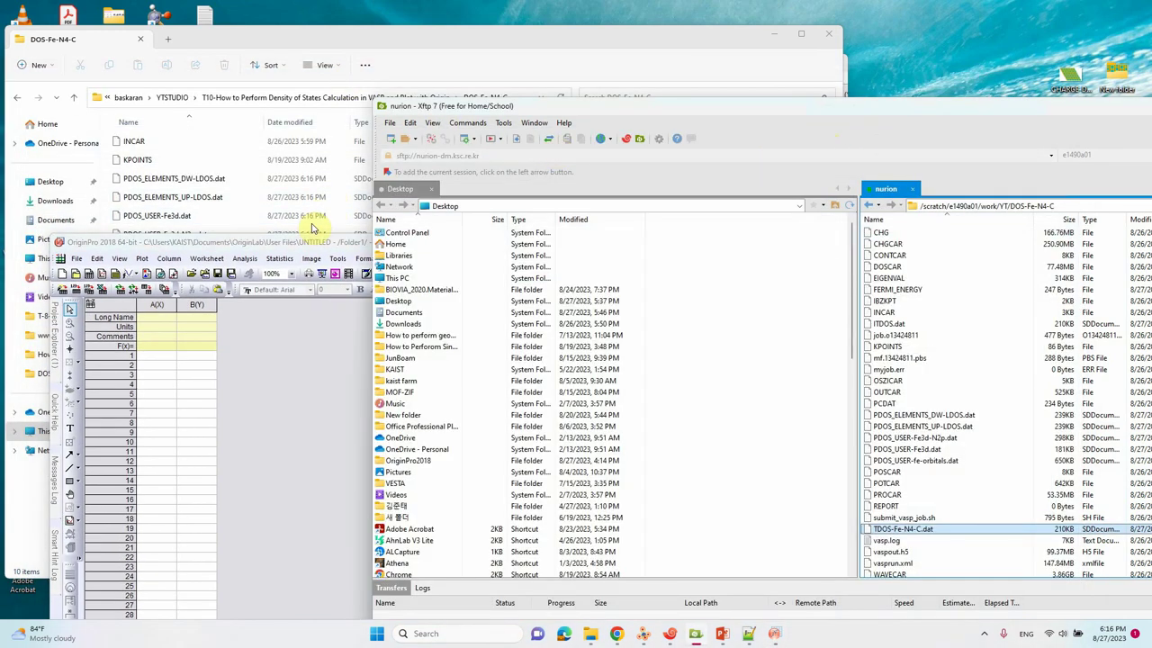
pyautogui.moveTo(317, 243); pyautogui.dragTo(337, 427)
pyautogui.moveTo(803, 87); pyautogui.dragTo(828, 20)
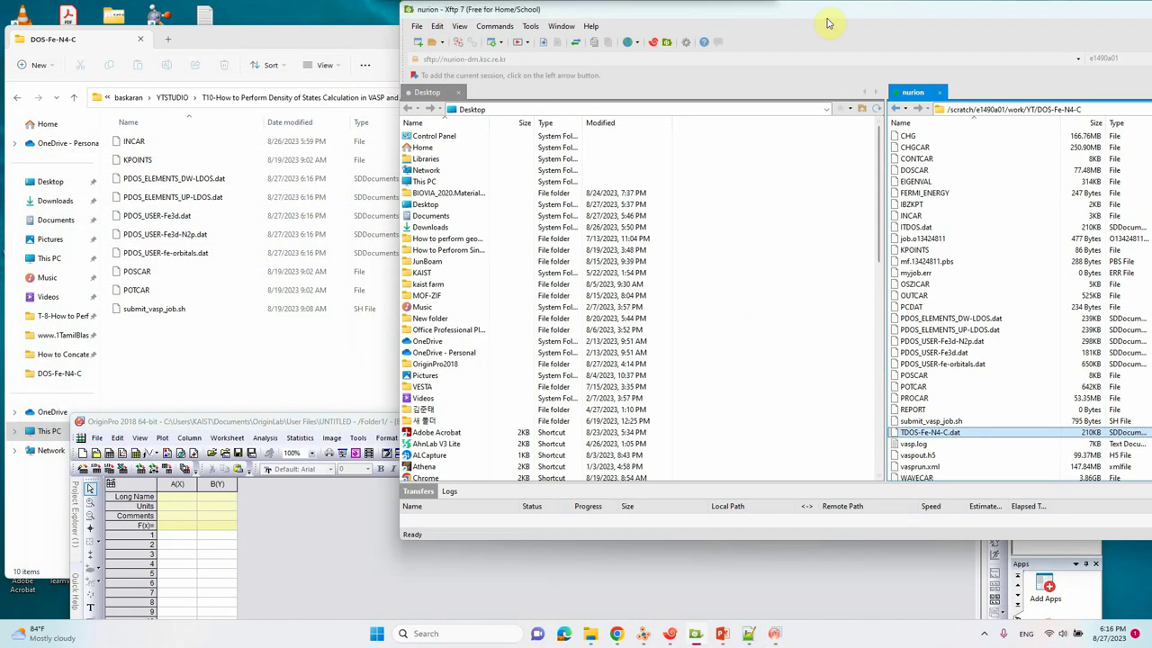
pyautogui.click(216, 384)
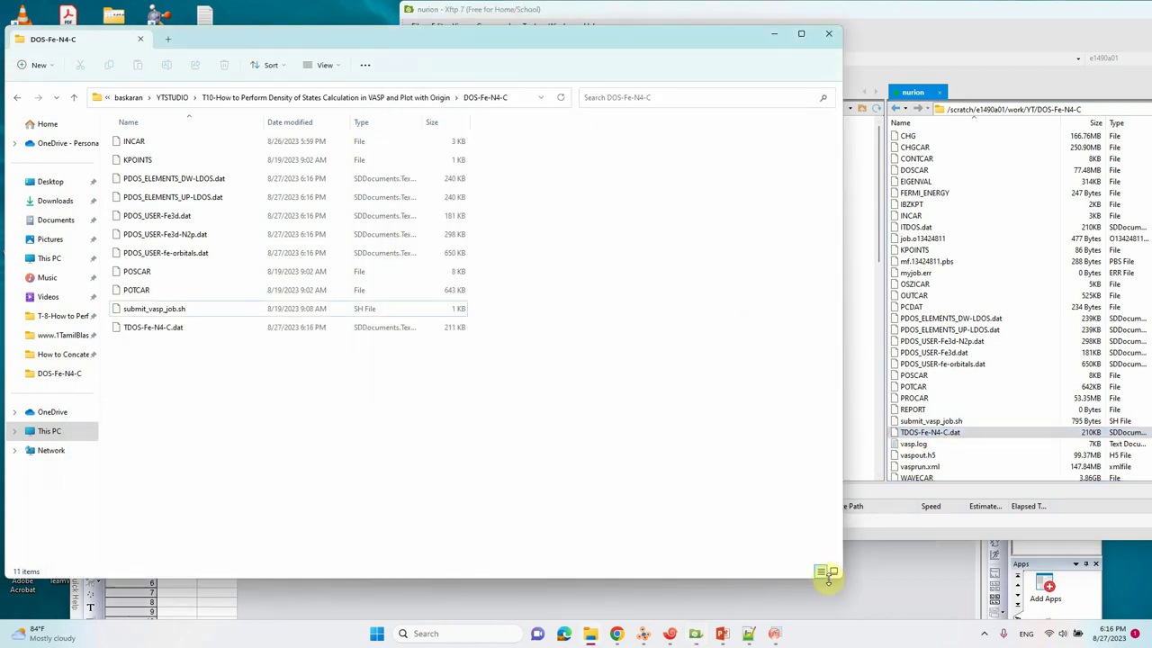
# Return to OriginPro, import TDOS-Fe-N4-C.dat from the local folder into the worksheet, and maximize the program window.
pyautogui.click(879, 577)
pyautogui.moveTo(532, 416); pyautogui.dragTo(725, 135)
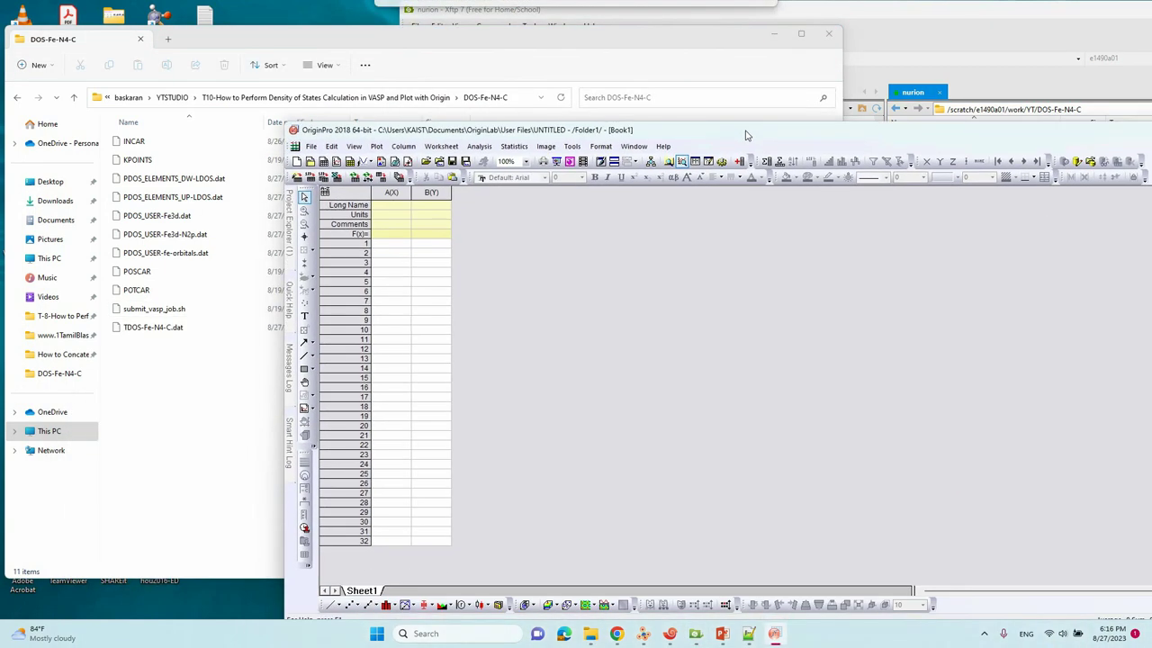
pyautogui.moveTo(162, 327); pyautogui.dragTo(496, 338)
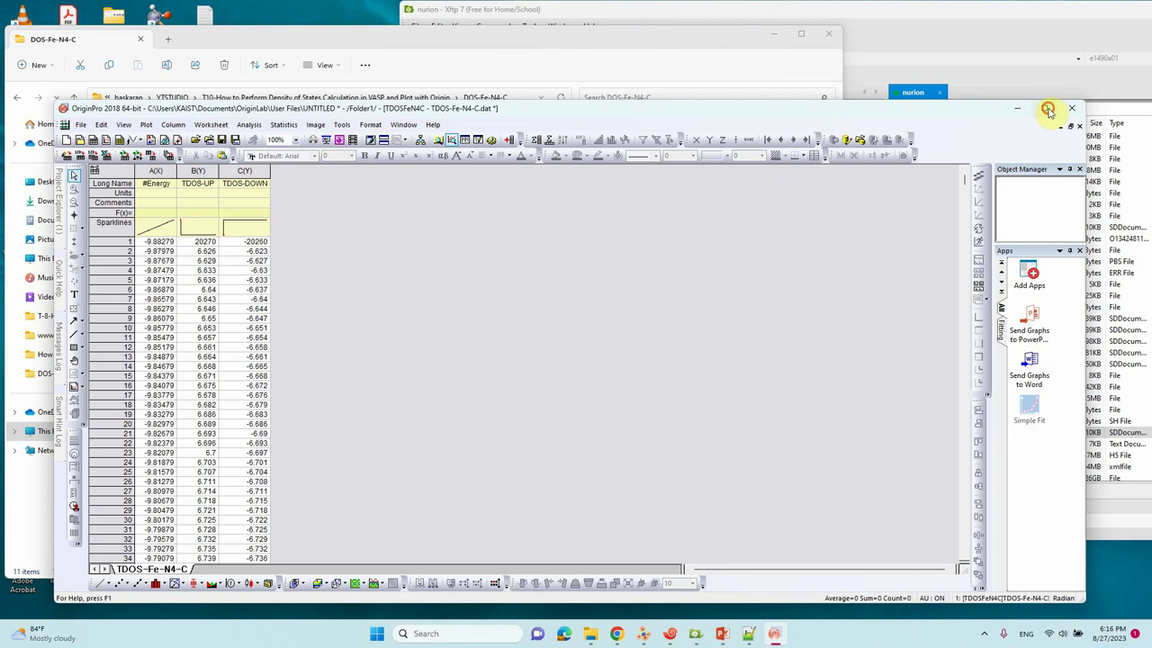
pyautogui.click(1048, 108)
# Set the first-row energy to -10 and replace the first-row TDOS-UP and TDOS-DOWN values with row 2's 6.626 and -6.623.
pyautogui.click(113, 139)
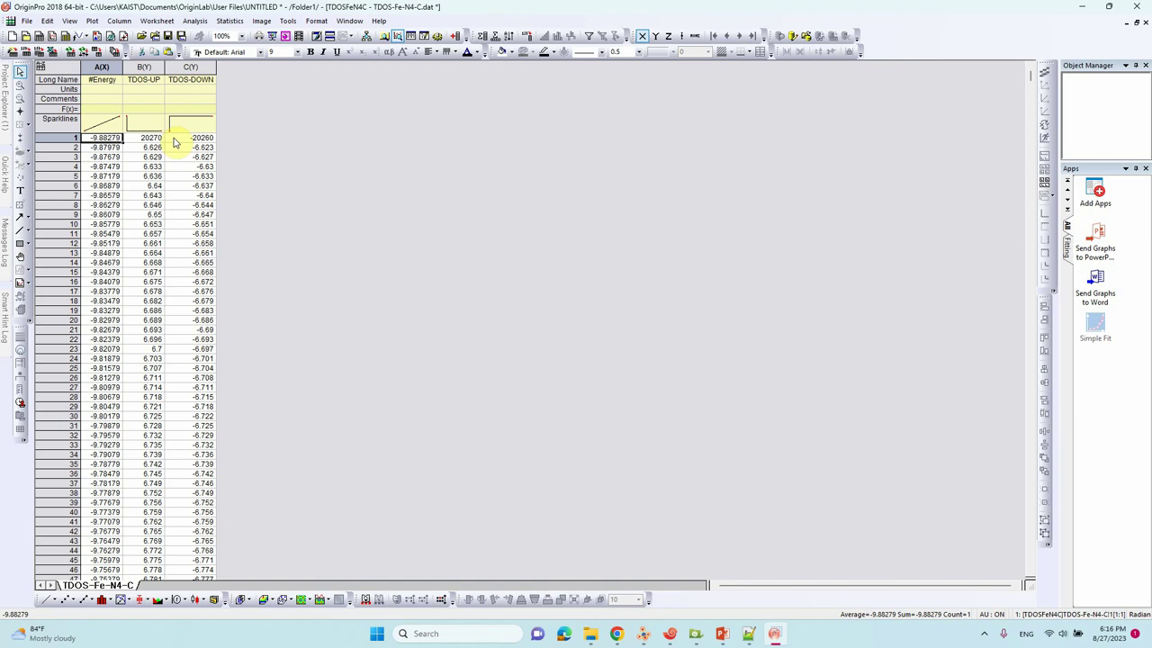
pyautogui.write('-10')
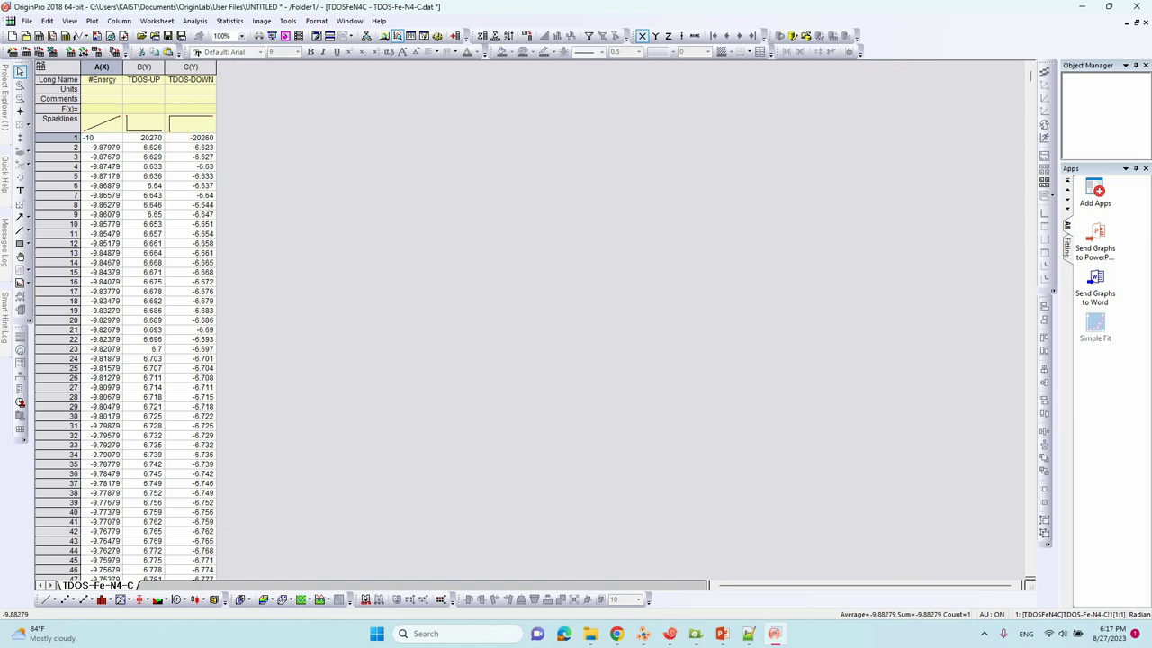
pyautogui.click(153, 162)
pyautogui.moveTo(147, 148); pyautogui.dragTo(211, 139)
pyautogui.hotkey('ctrl', 'c')
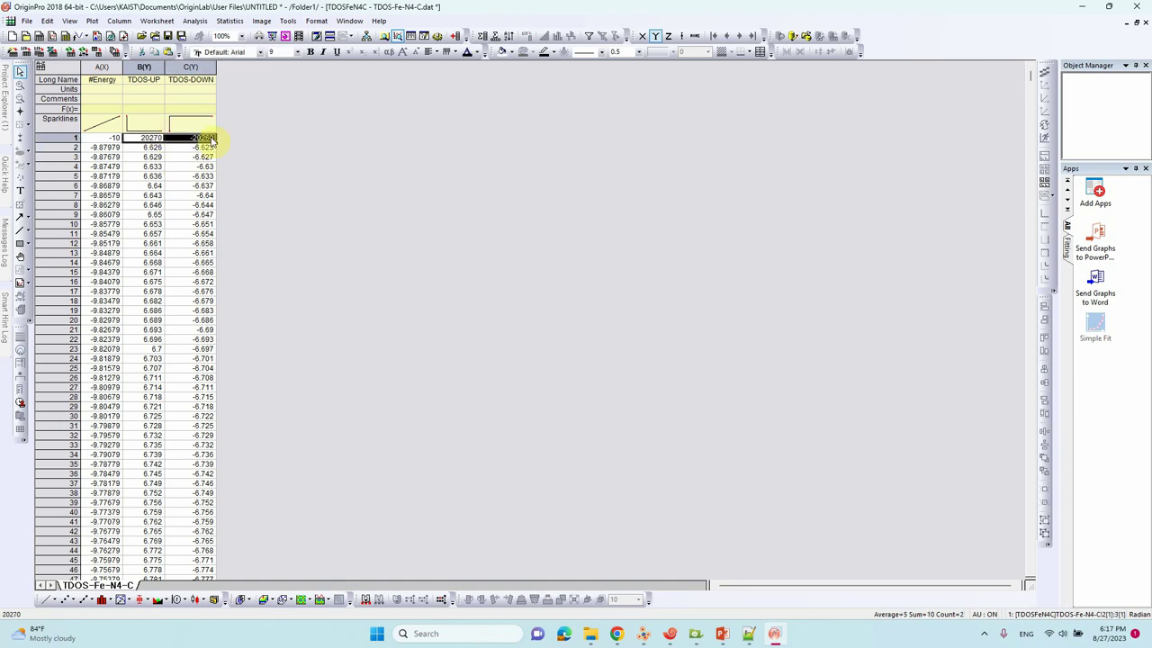
pyautogui.hotkey('ctrl', 'v')
pyautogui.click(256, 181)
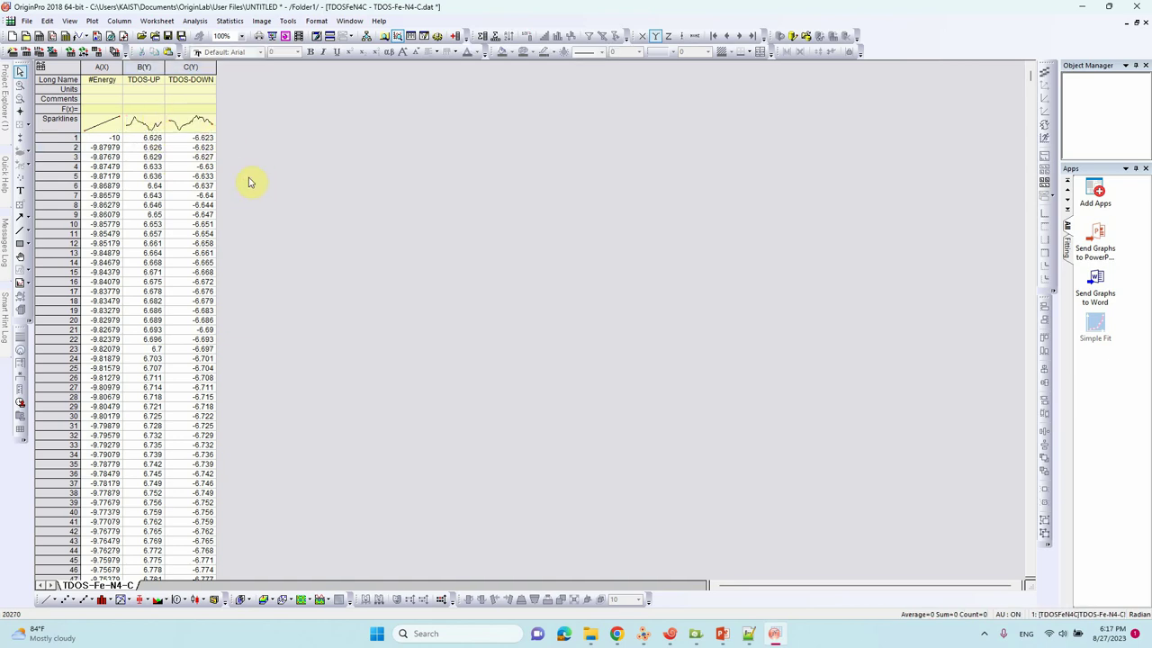
# Plot the TDOS-UP and TDOS-DOWN columns as a line graph and move its legend beyond the page's right edge.
pyautogui.click(143, 67)
pyautogui.moveTo(143, 67); pyautogui.dragTo(187, 67)
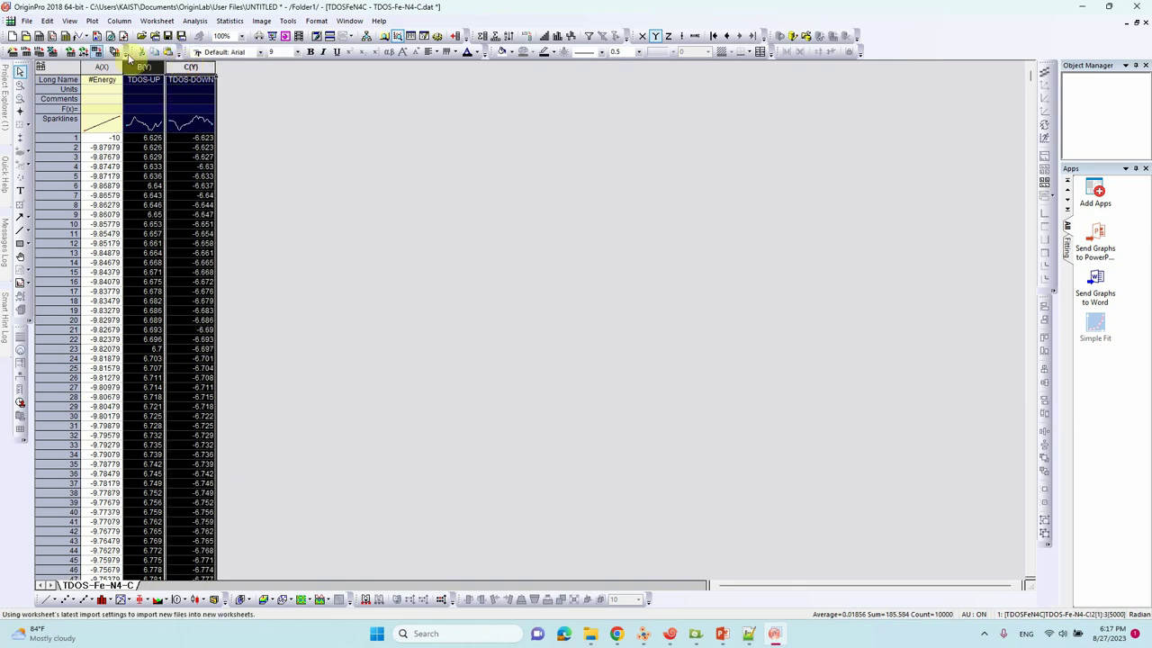
pyautogui.click(91, 21)
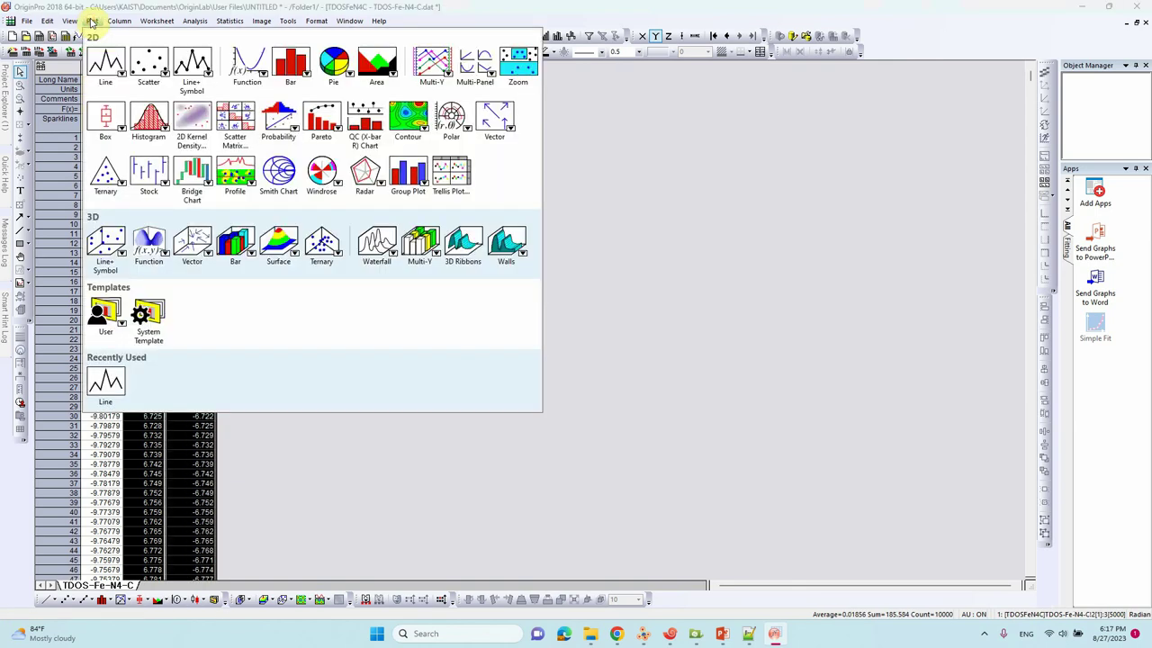
pyautogui.moveTo(105, 61)
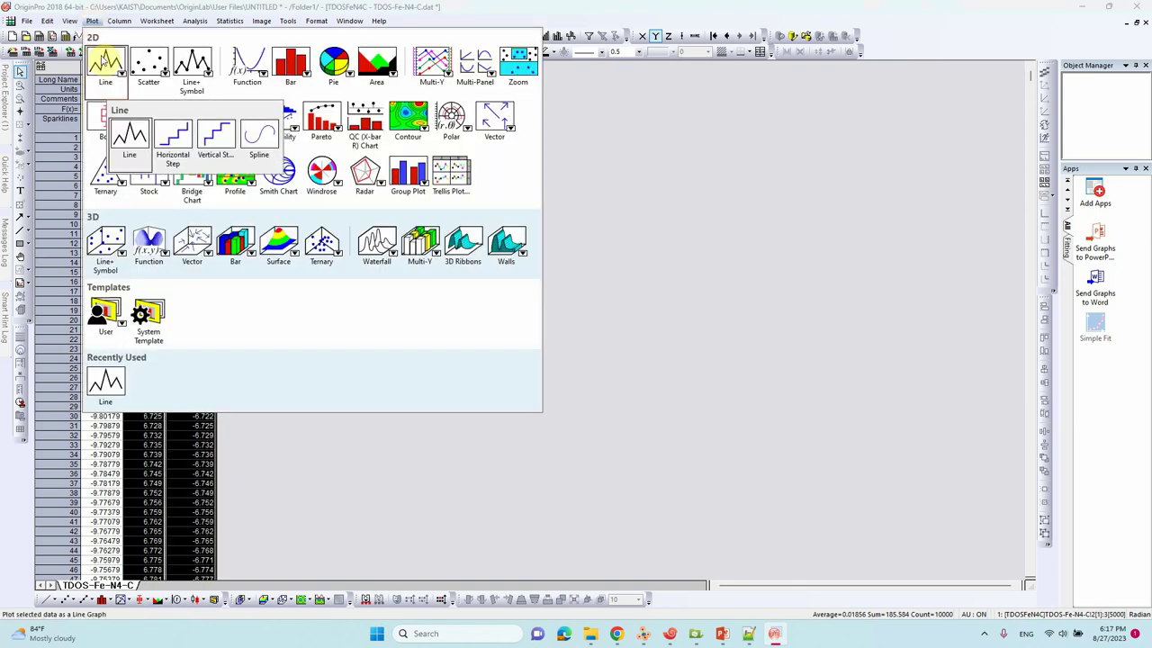
pyautogui.click(123, 136)
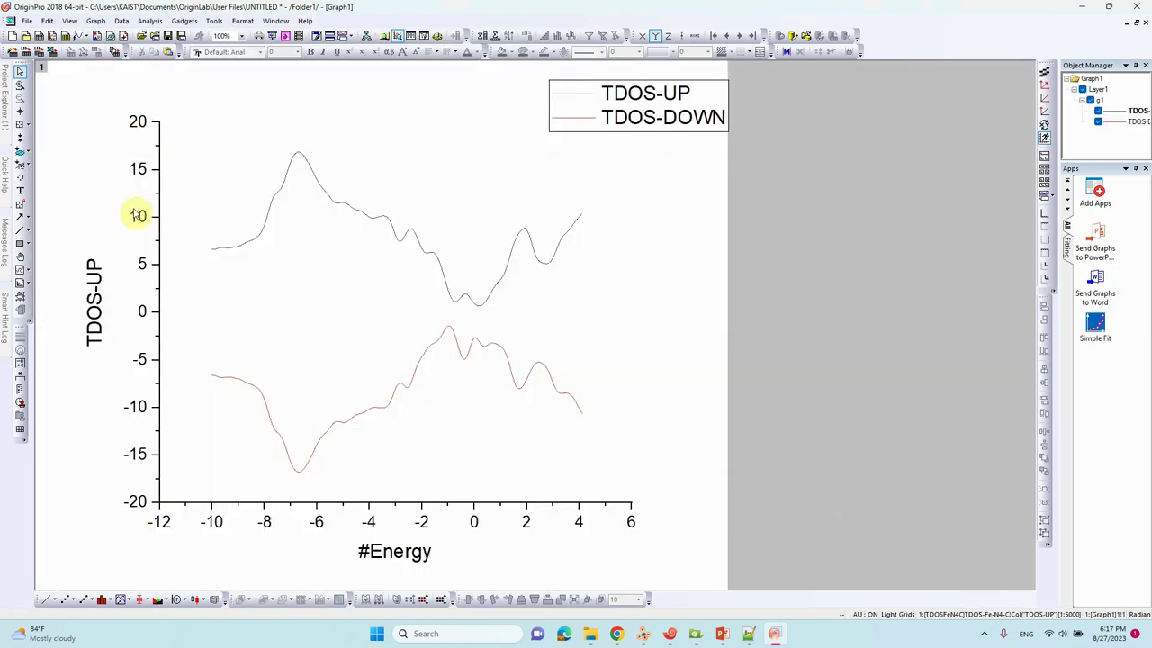
pyautogui.click(628, 123)
pyautogui.moveTo(627, 123); pyautogui.dragTo(815, 138)
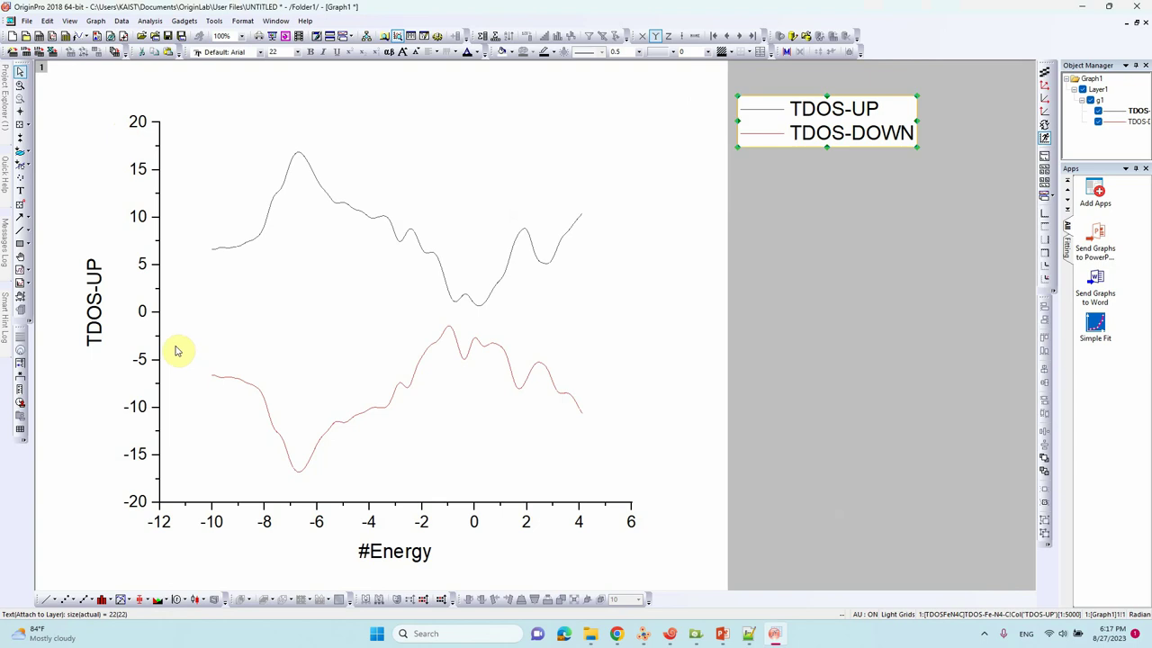
# Make the Y-axis tick labels bold and set their font size to 22.
pyautogui.click(141, 362)
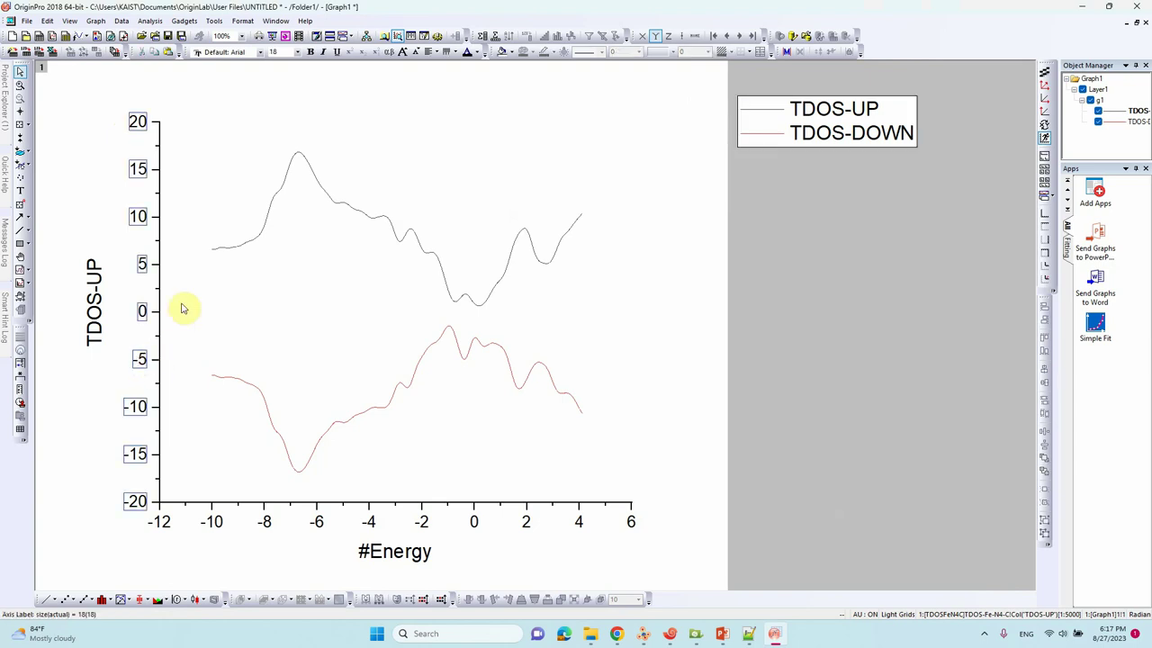
pyautogui.click(298, 51)
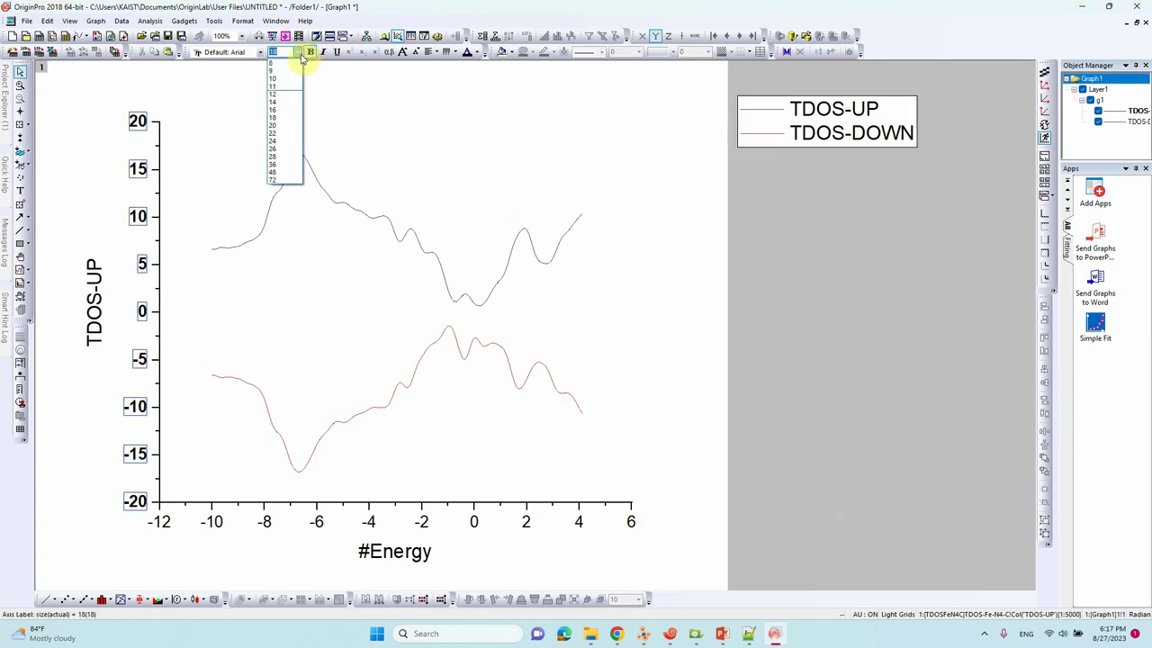
pyautogui.click(280, 135)
pyautogui.click(352, 253)
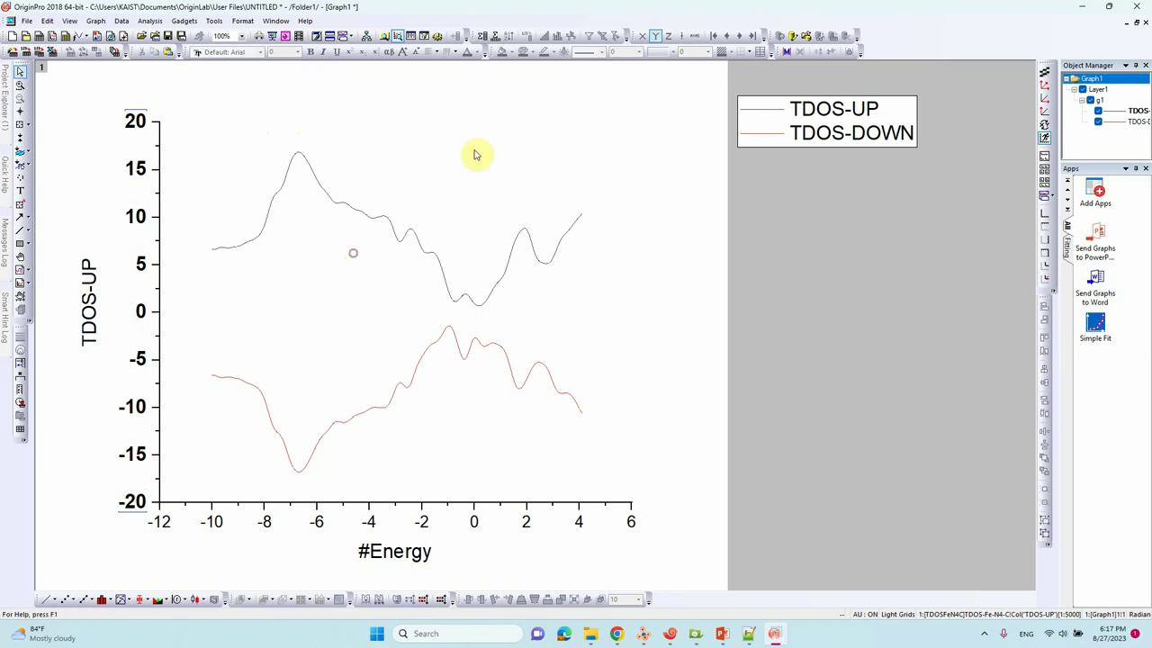
# Format the X-axis tick labels as bold text at font size 22.
pyautogui.click(320, 522)
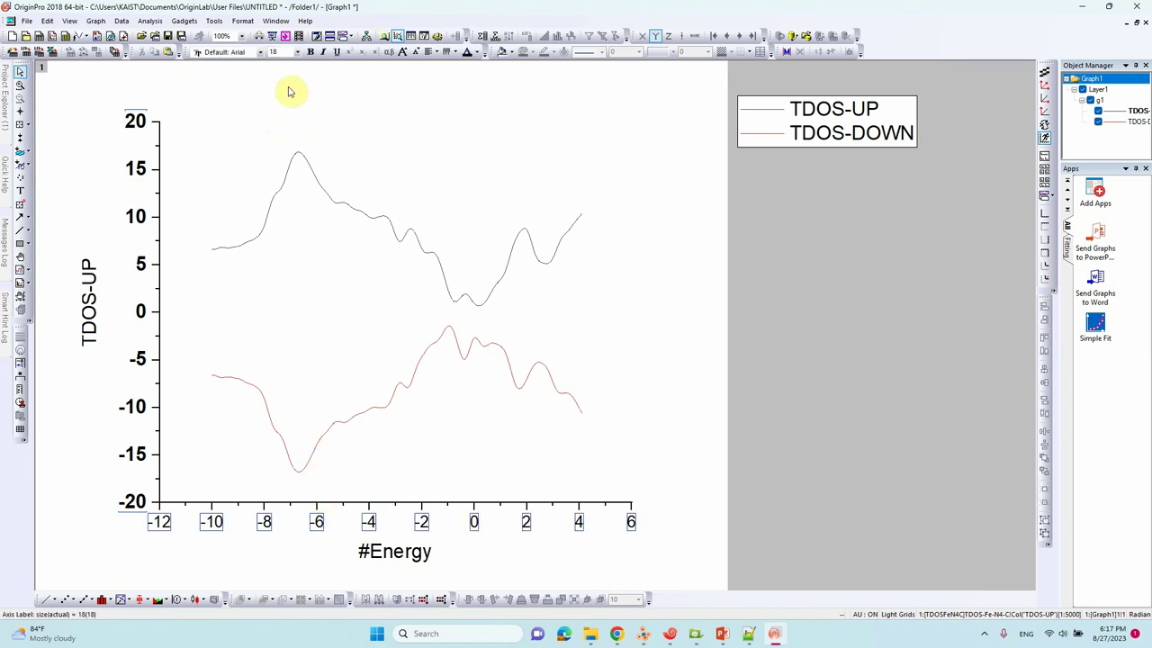
pyautogui.click(262, 52)
pyautogui.click(288, 54)
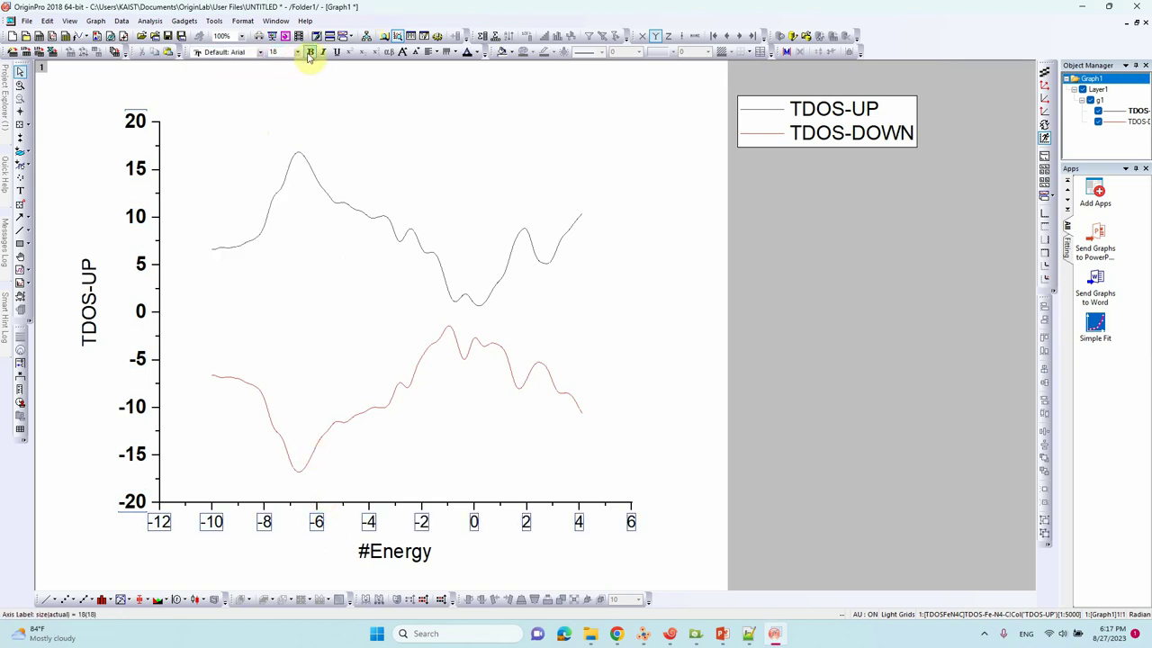
pyautogui.click(297, 52)
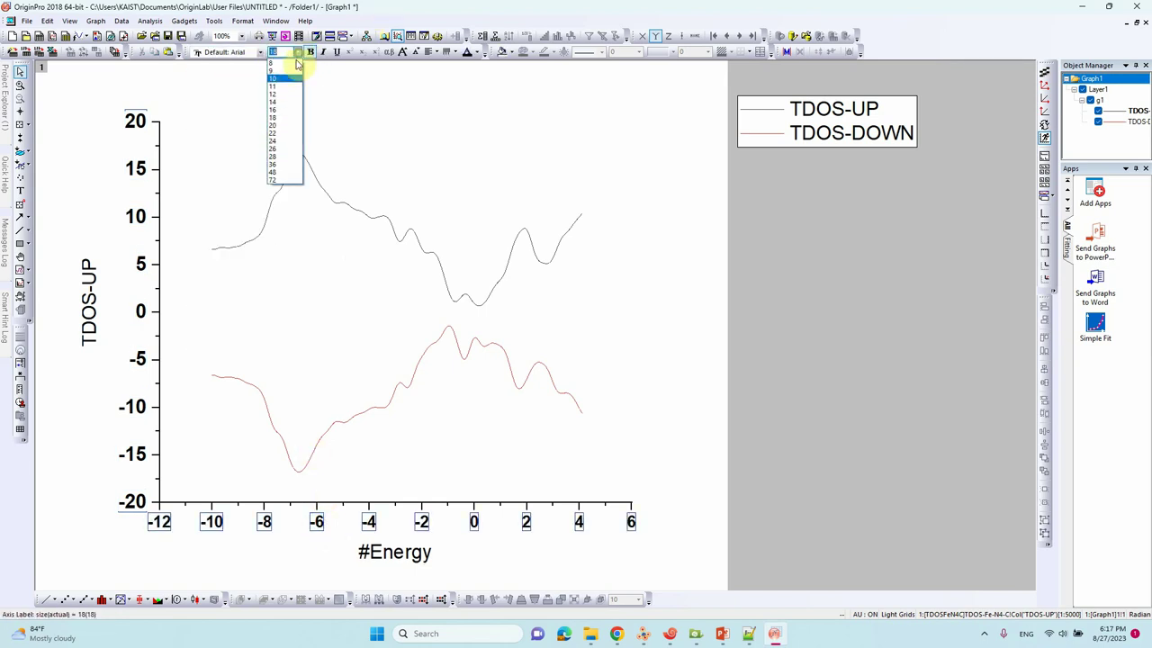
pyautogui.click(281, 133)
# Restore the maximized program window to a smaller size and add opposite lines for both axes to frame the graph.
pyautogui.moveTo(305, 11); pyautogui.dragTo(438, 45)
pyautogui.click(525, 438)
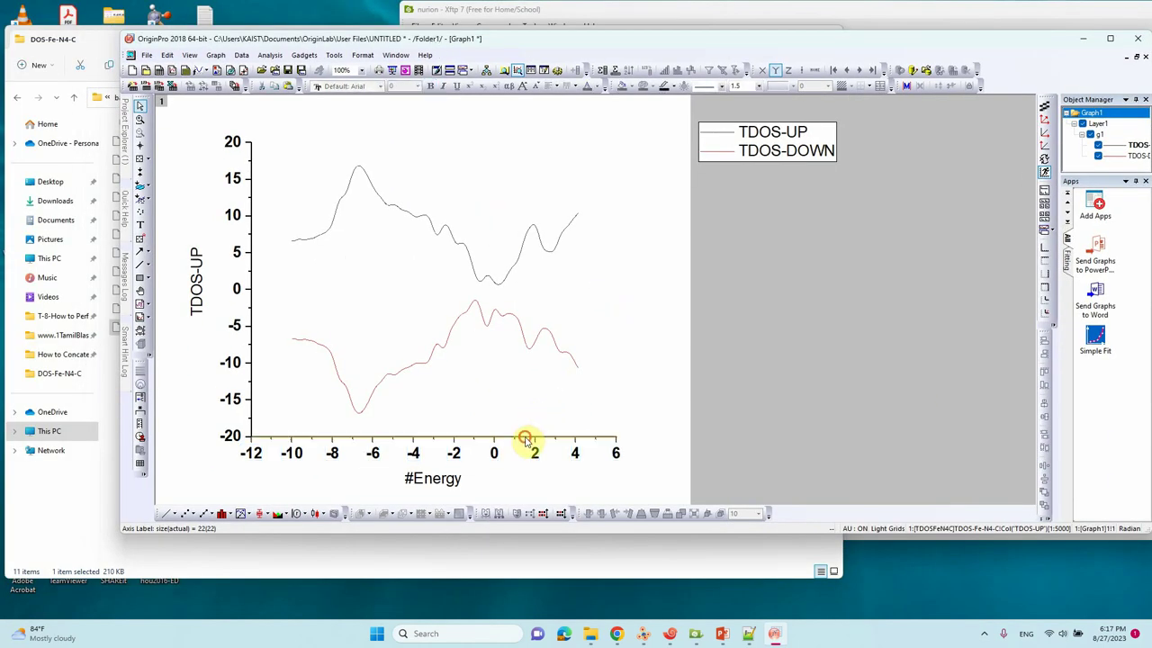
pyautogui.click(525, 438)
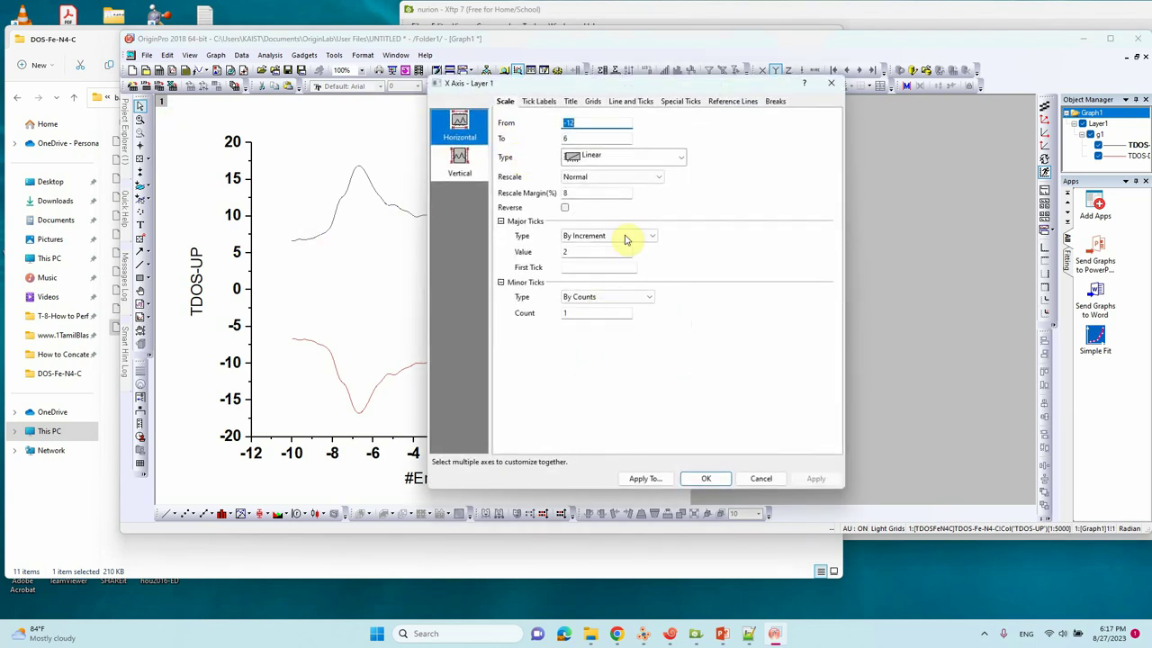
pyautogui.click(593, 102)
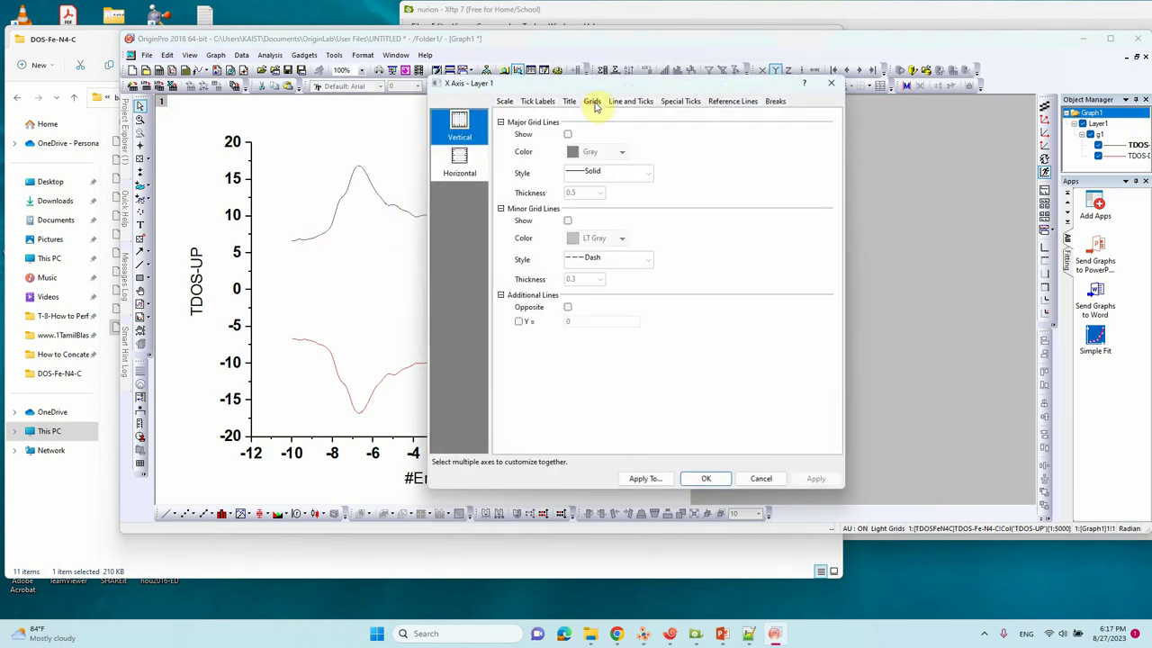
pyautogui.click(568, 309)
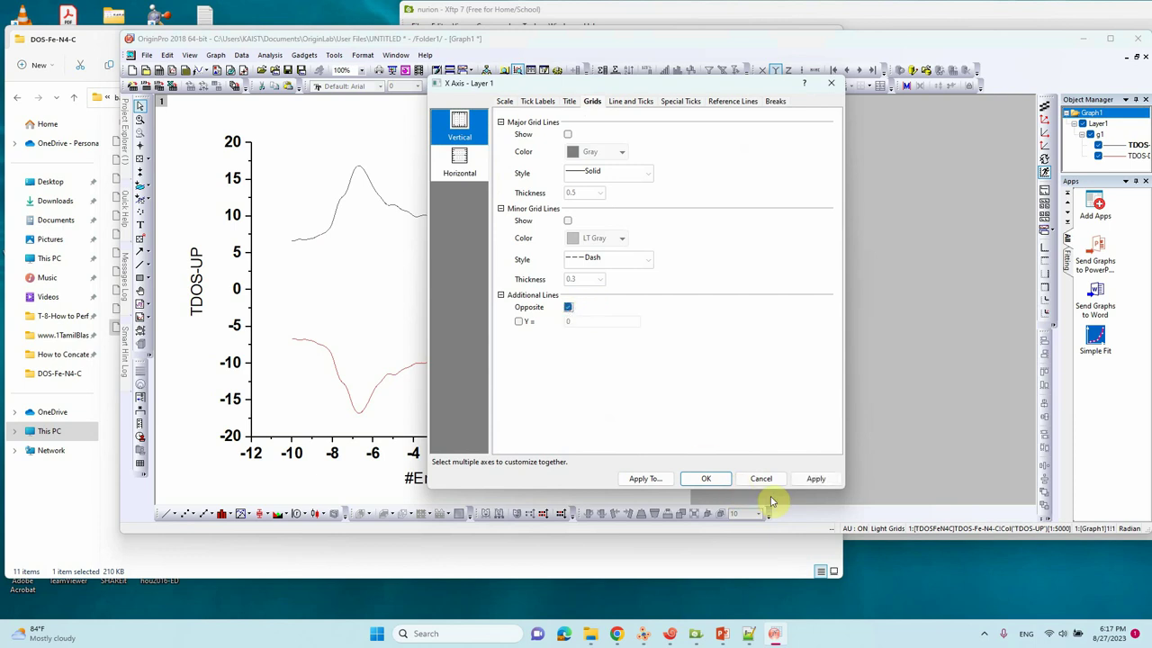
pyautogui.click(812, 479)
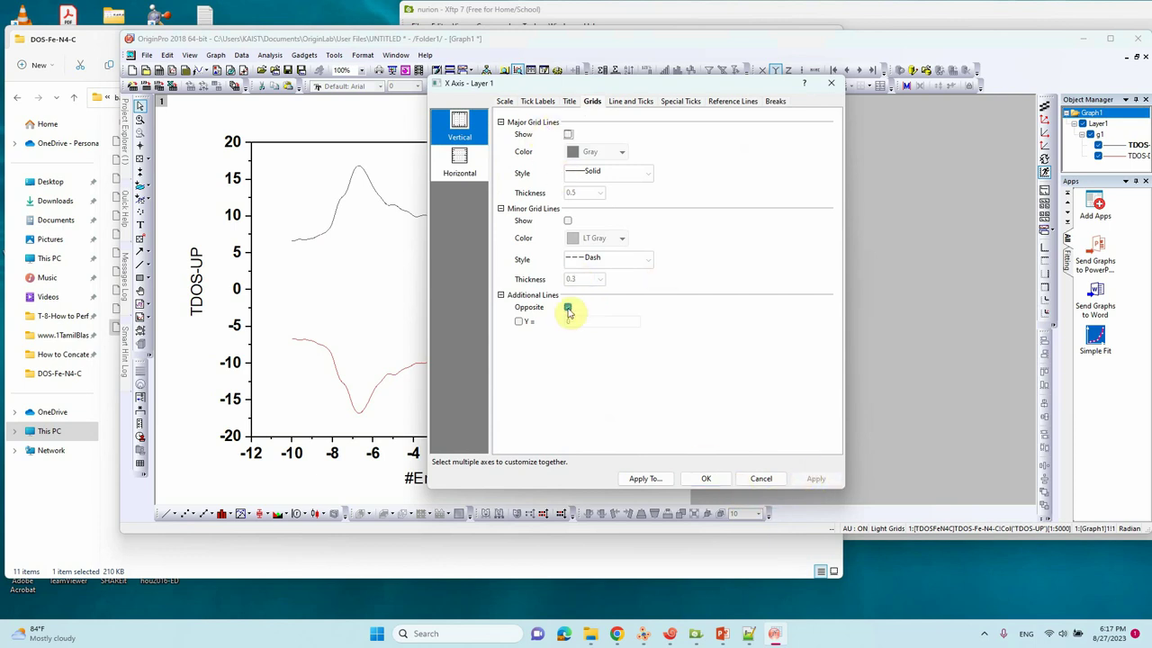
pyautogui.click(467, 164)
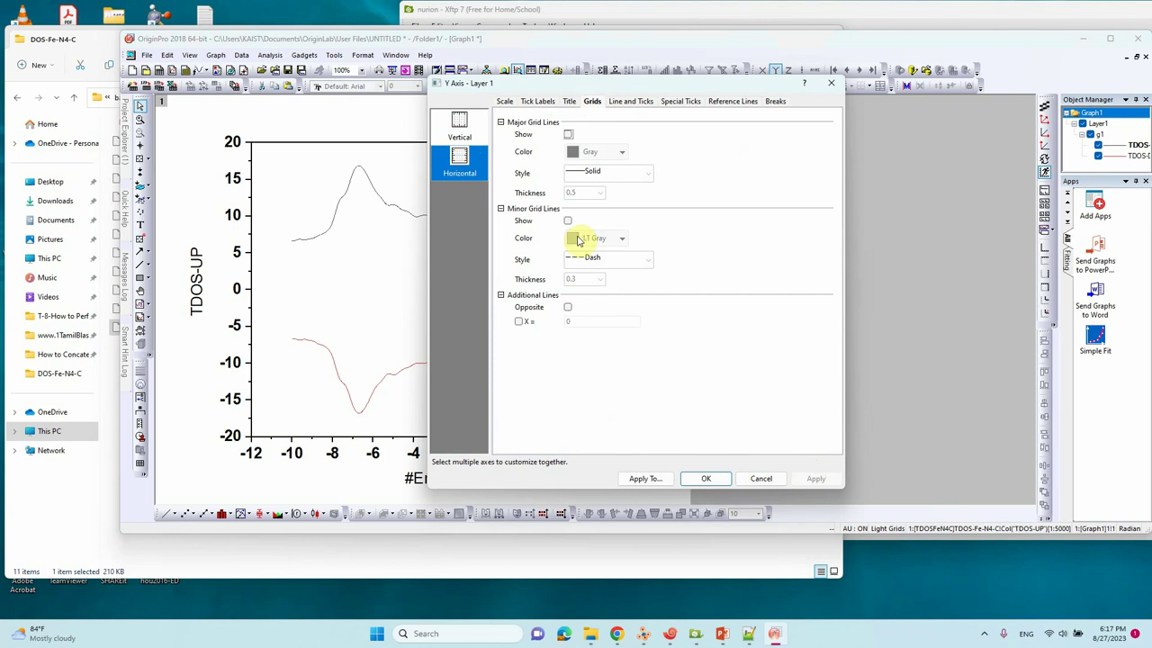
pyautogui.click(568, 307)
pyautogui.click(813, 478)
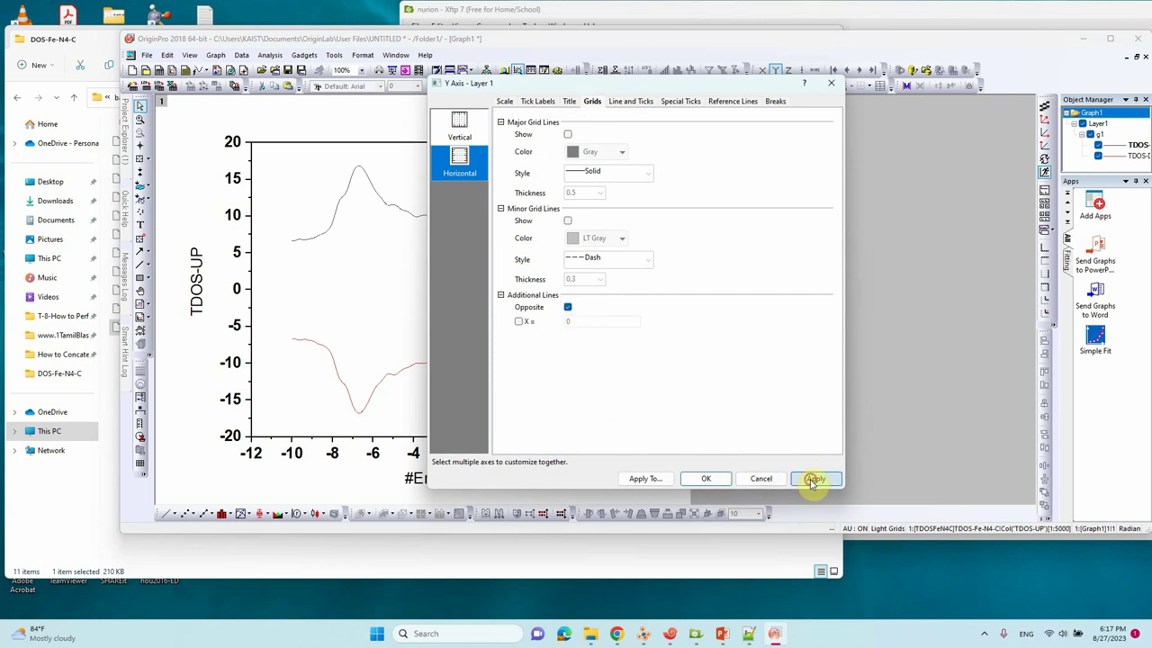
pyautogui.click(711, 480)
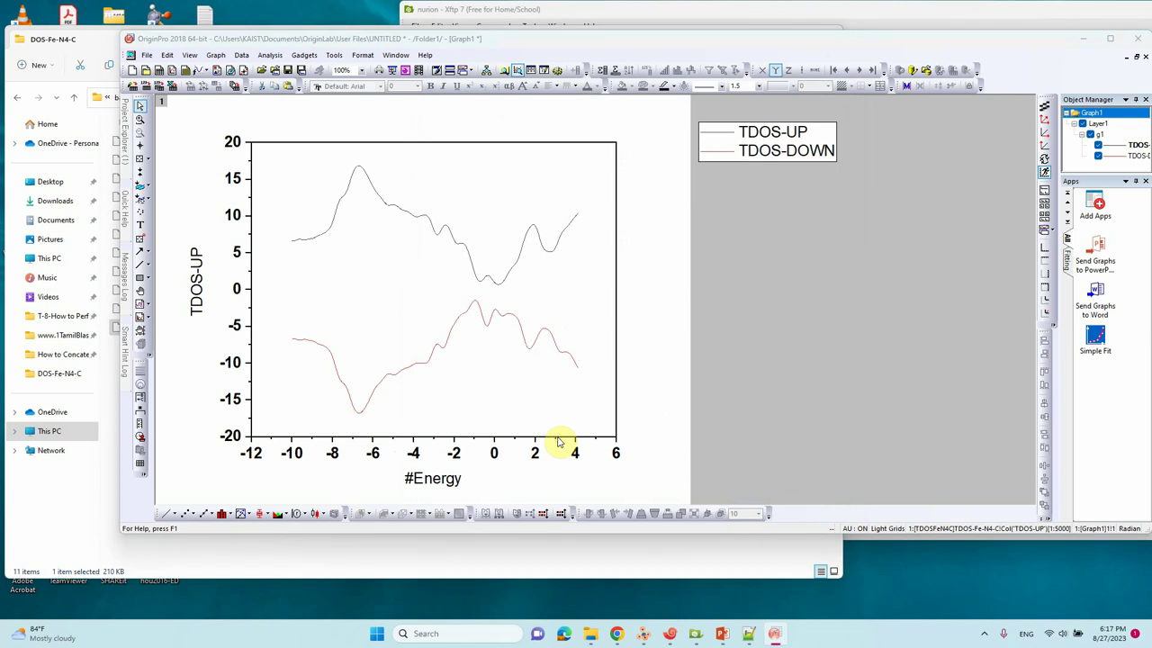
# Set the line thickness of the bottom and left axes to 2.
pyautogui.doubleClick(558, 441)
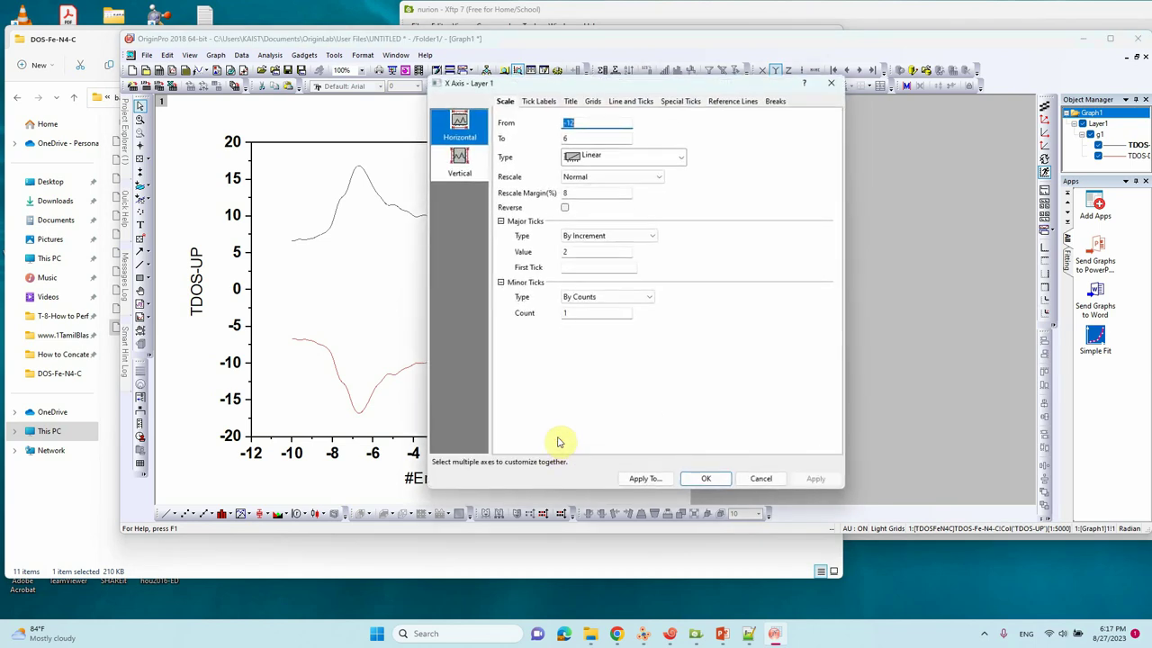
pyautogui.click(641, 102)
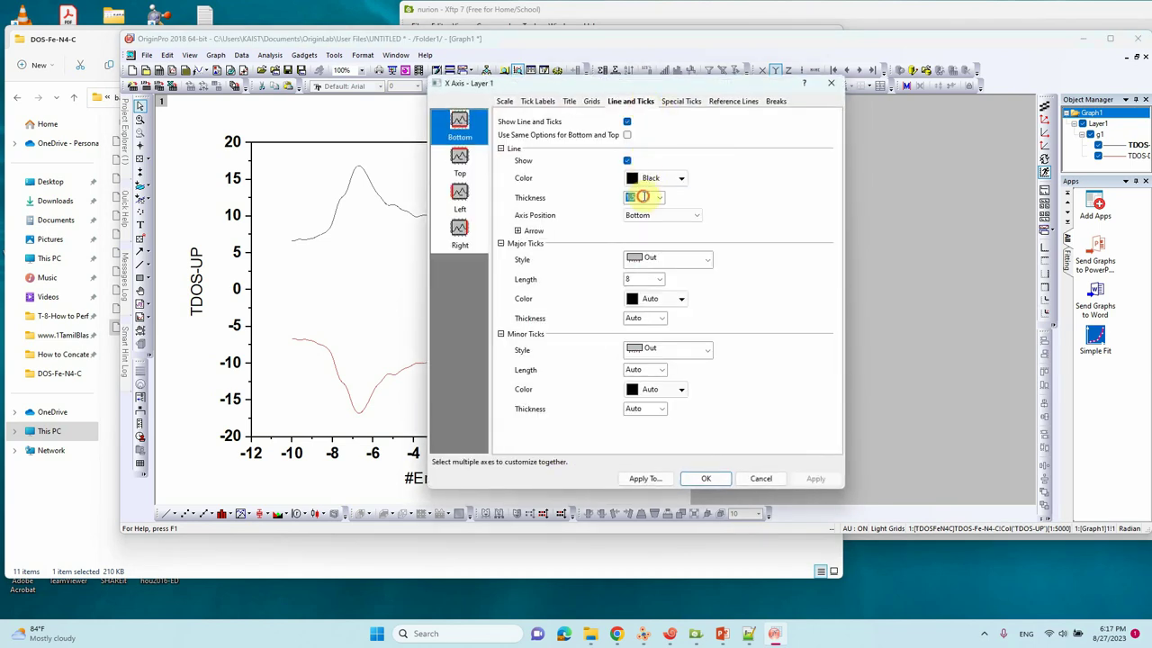
pyautogui.write('2')
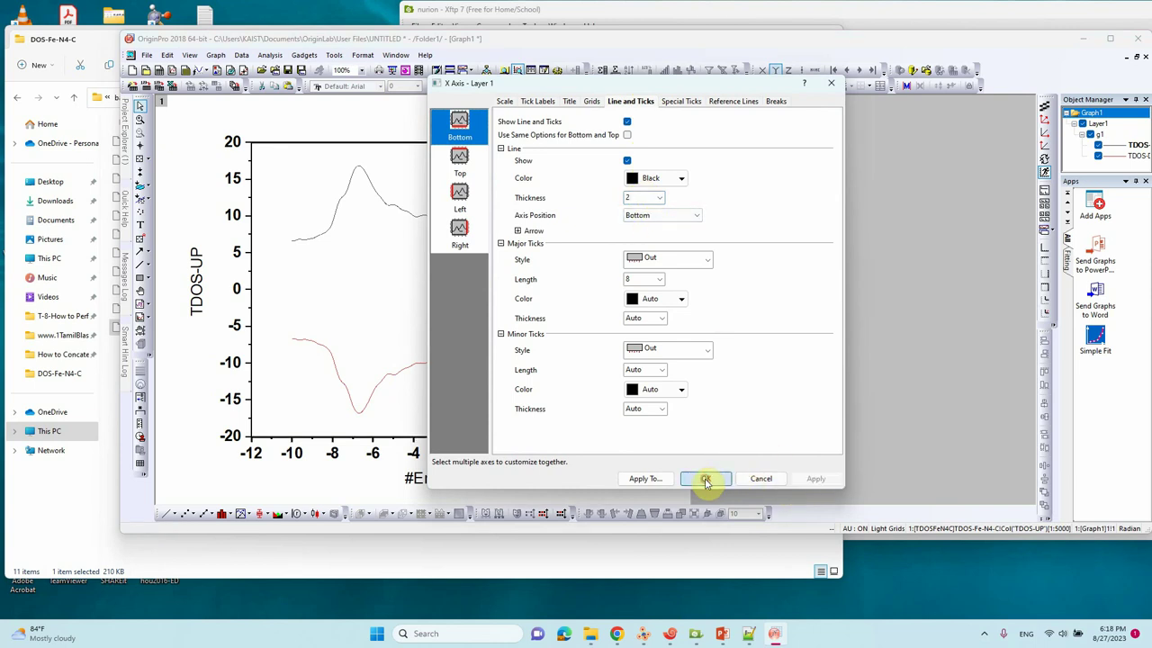
pyautogui.click(460, 194)
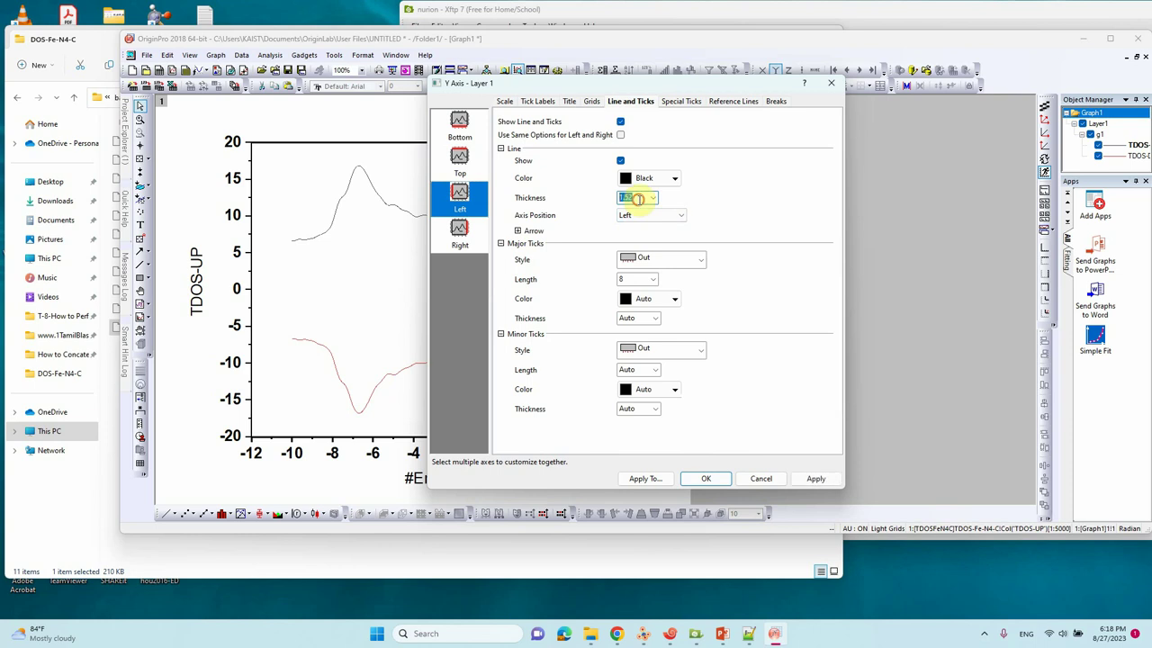
pyautogui.write('2')
pyautogui.click(816, 478)
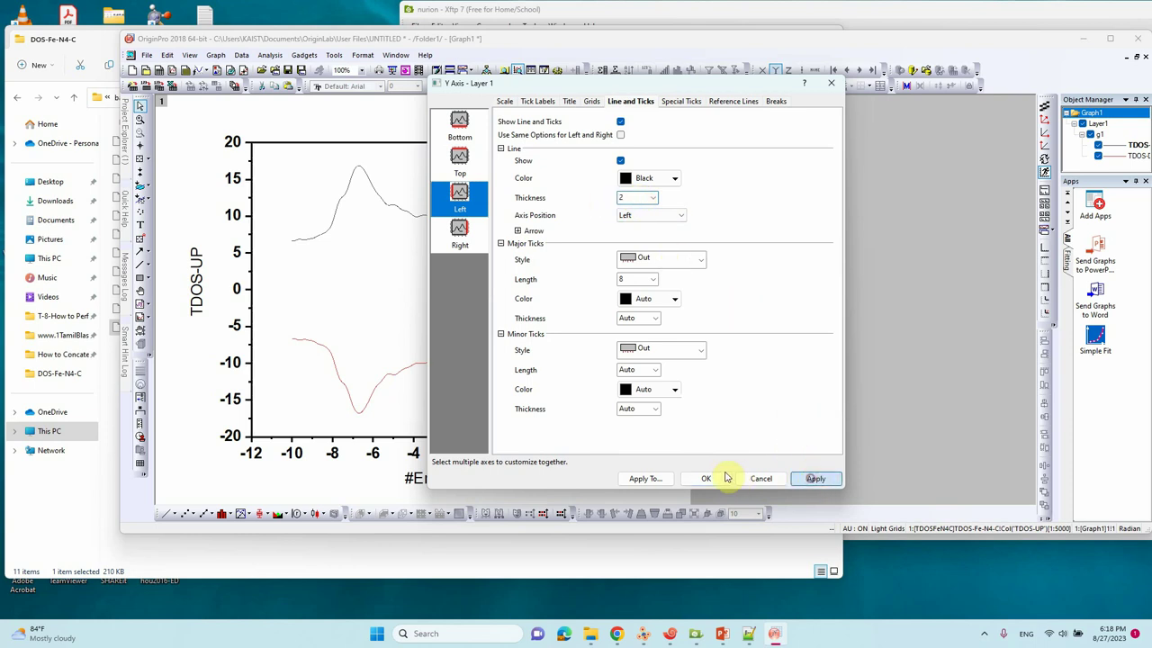
pyautogui.click(707, 478)
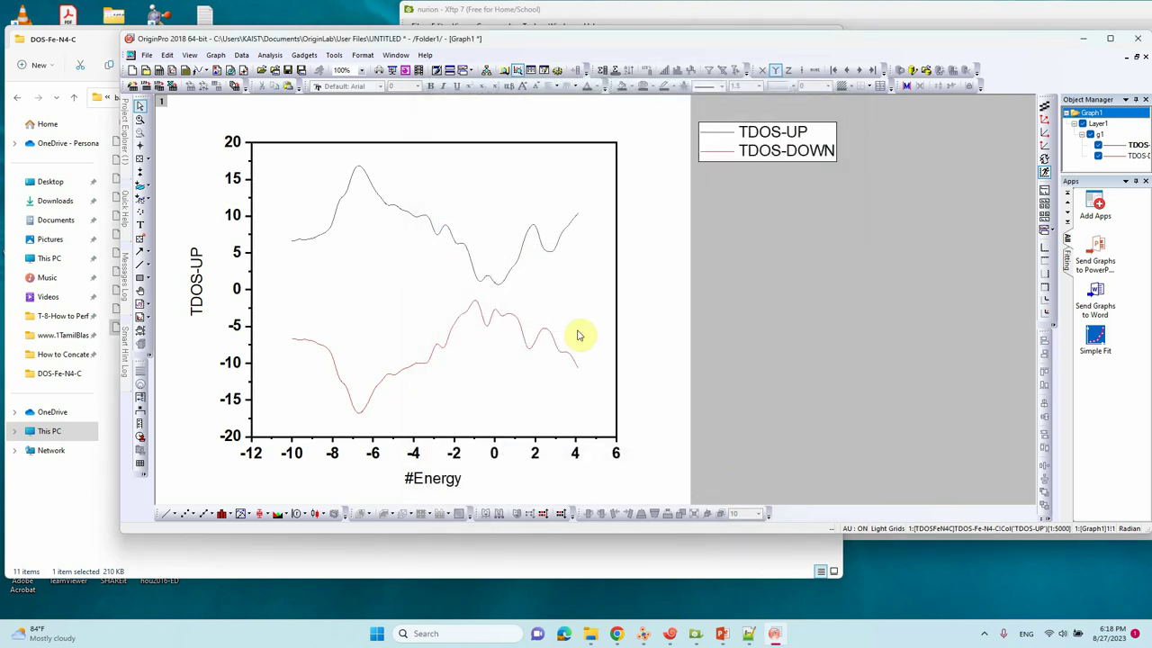
# Make the grouped plots independently editable and give the TDOS-UP curve a black line of width 2.
pyautogui.doubleClick(519, 266)
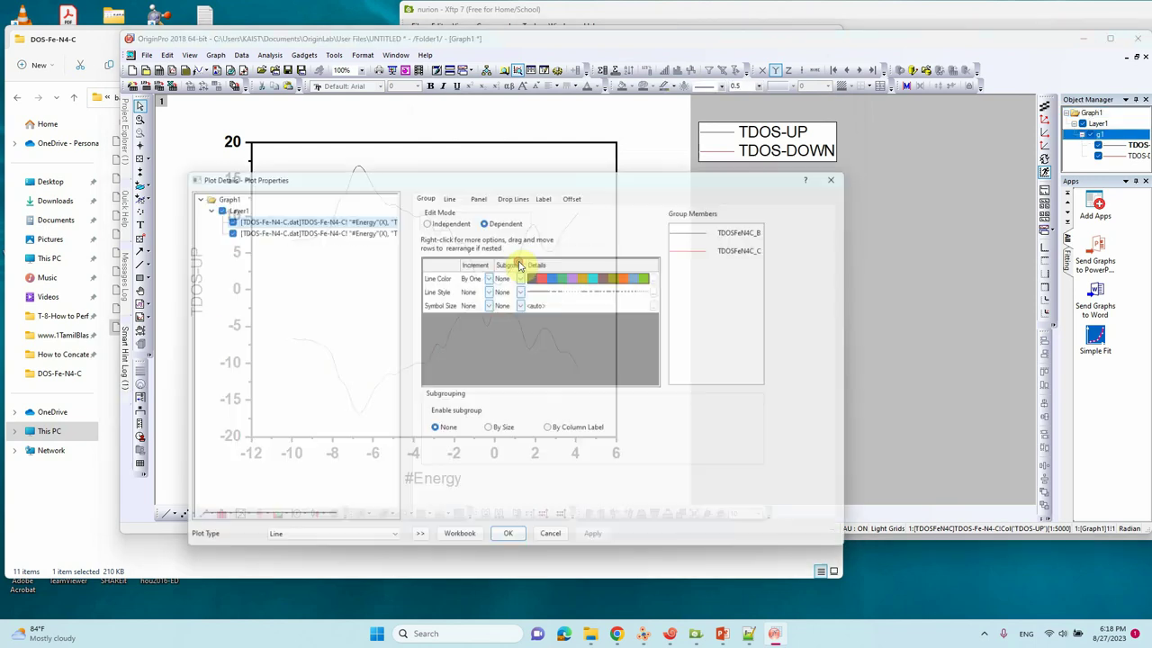
pyautogui.click(449, 218)
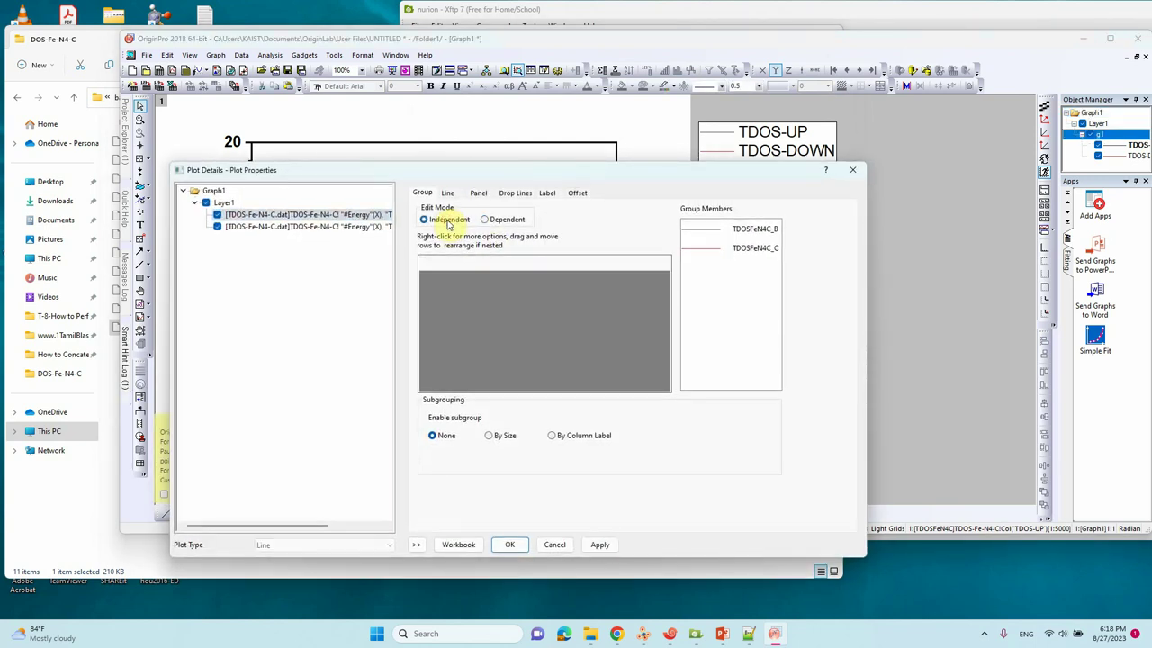
pyautogui.click(447, 194)
pyautogui.click(491, 277)
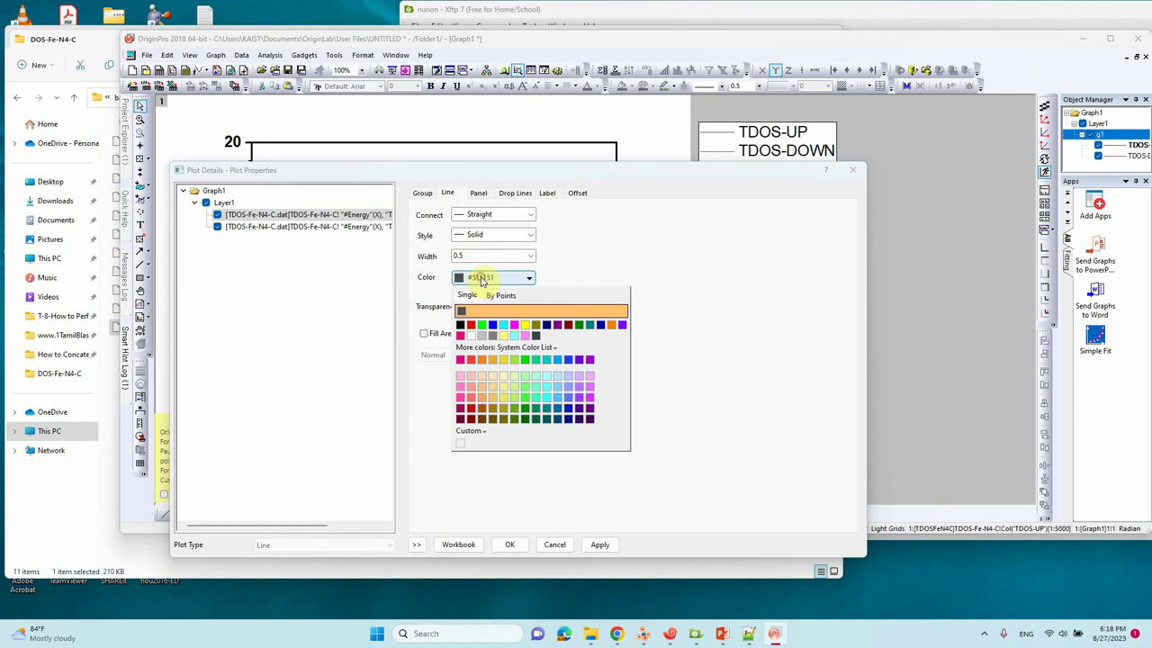
pyautogui.click(463, 326)
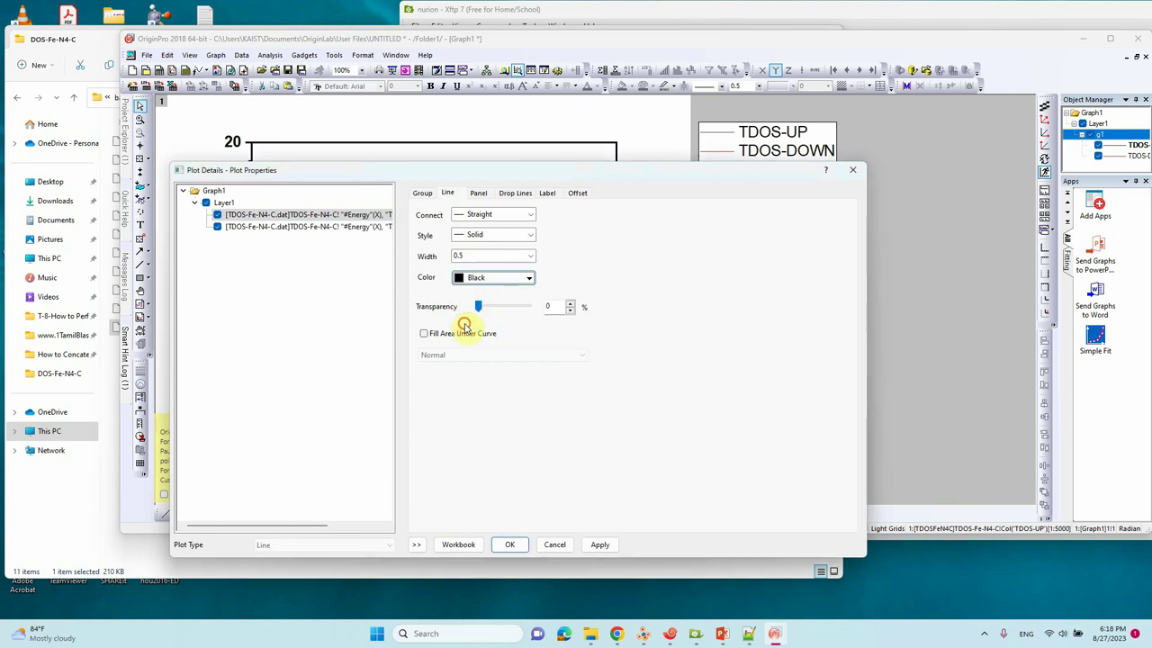
pyautogui.click(486, 258)
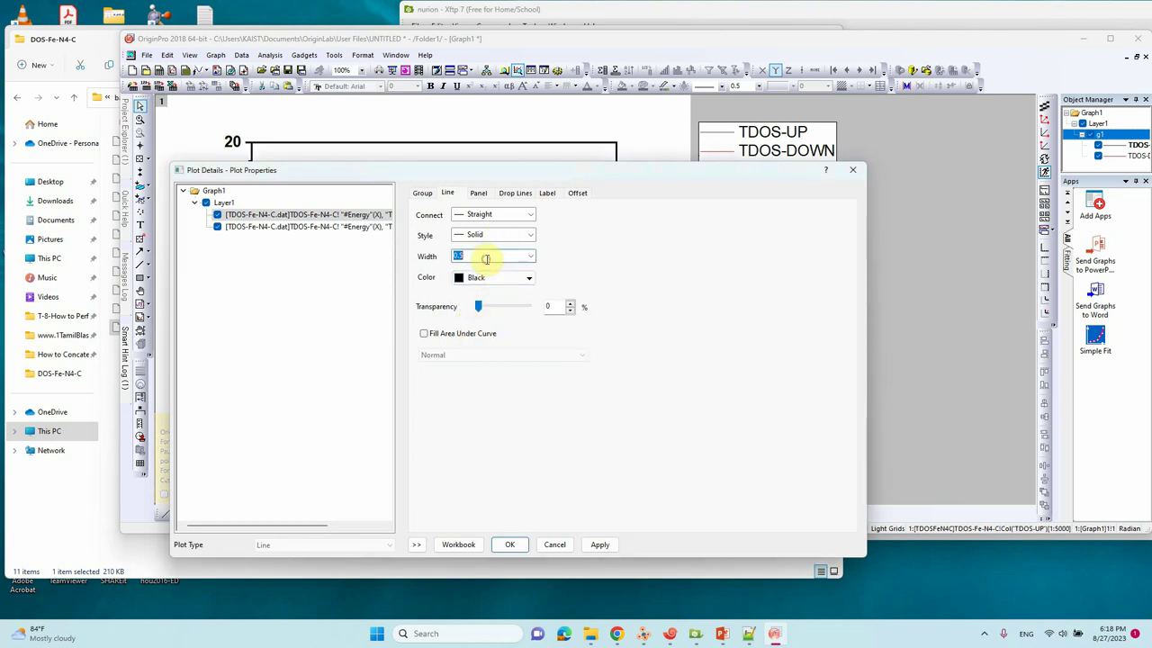
pyautogui.click(602, 545)
# Set the TDOS-DOWN curve's line to width 2 and color it black.
pyautogui.click(320, 226)
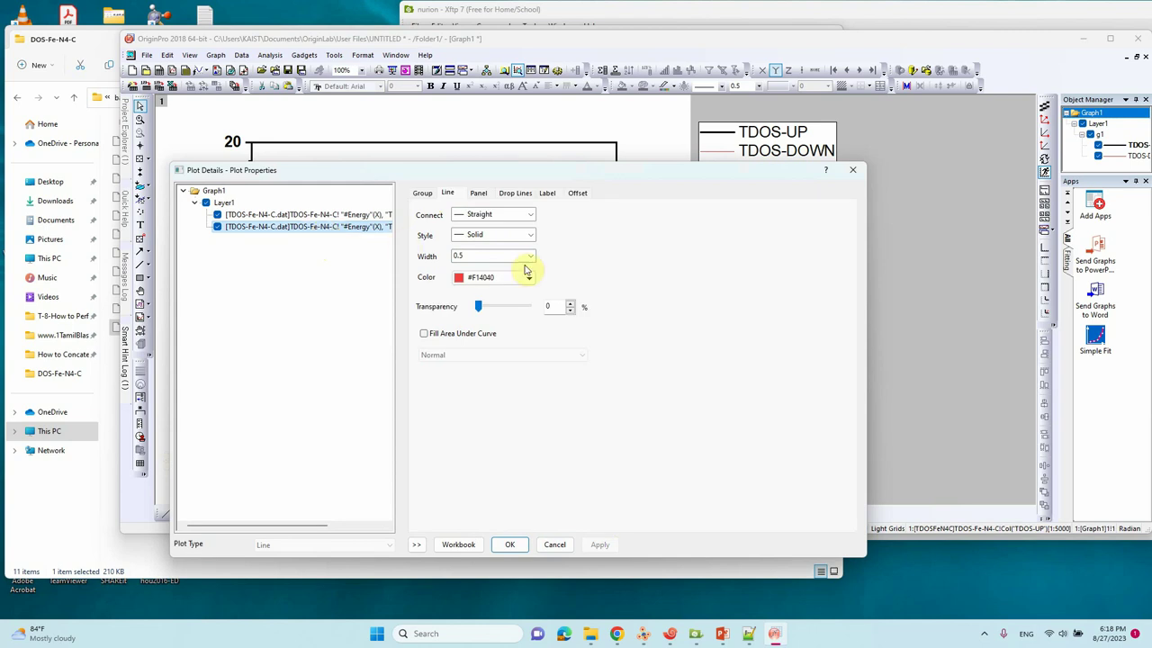
pyautogui.click(504, 276)
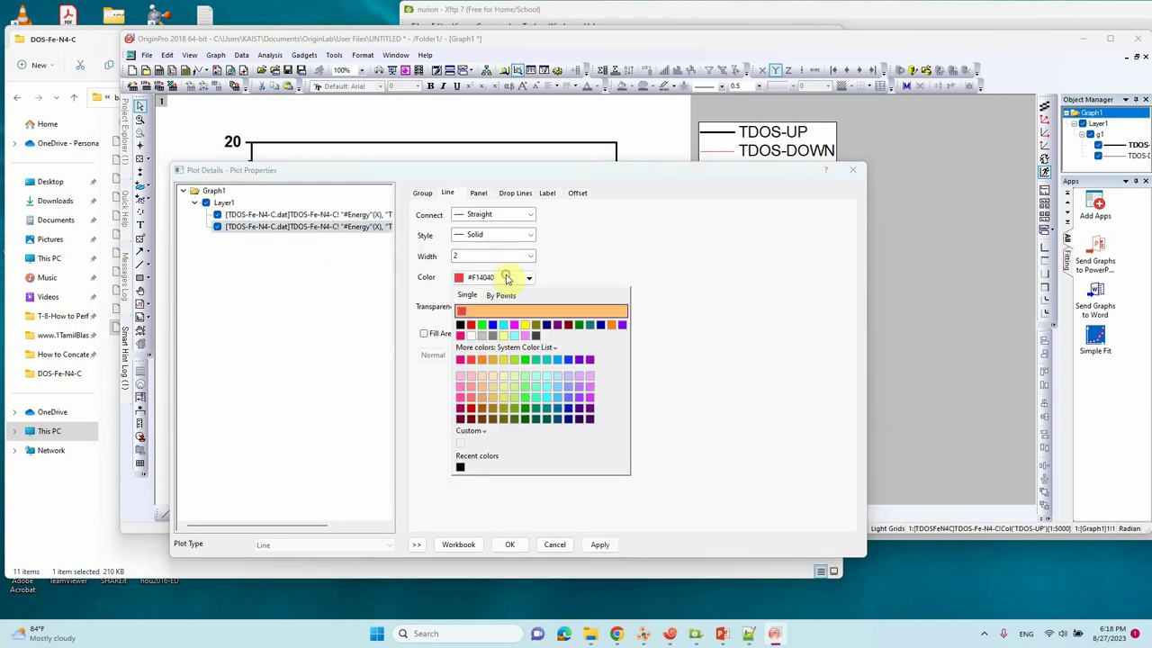
pyautogui.click(463, 322)
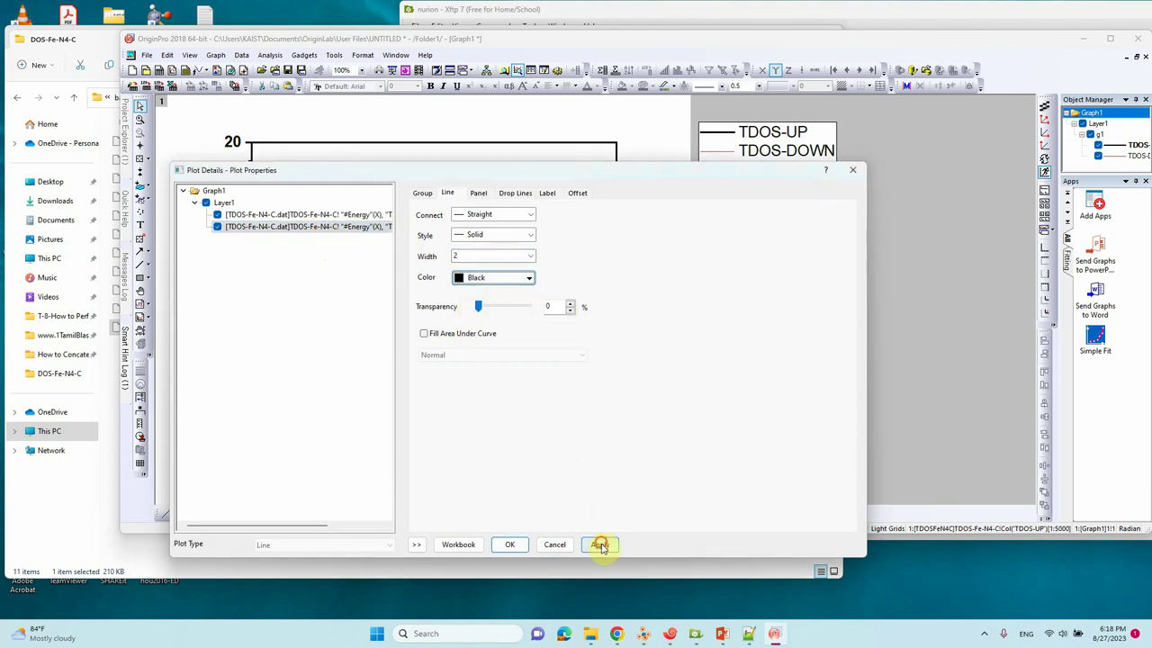
pyautogui.click(521, 545)
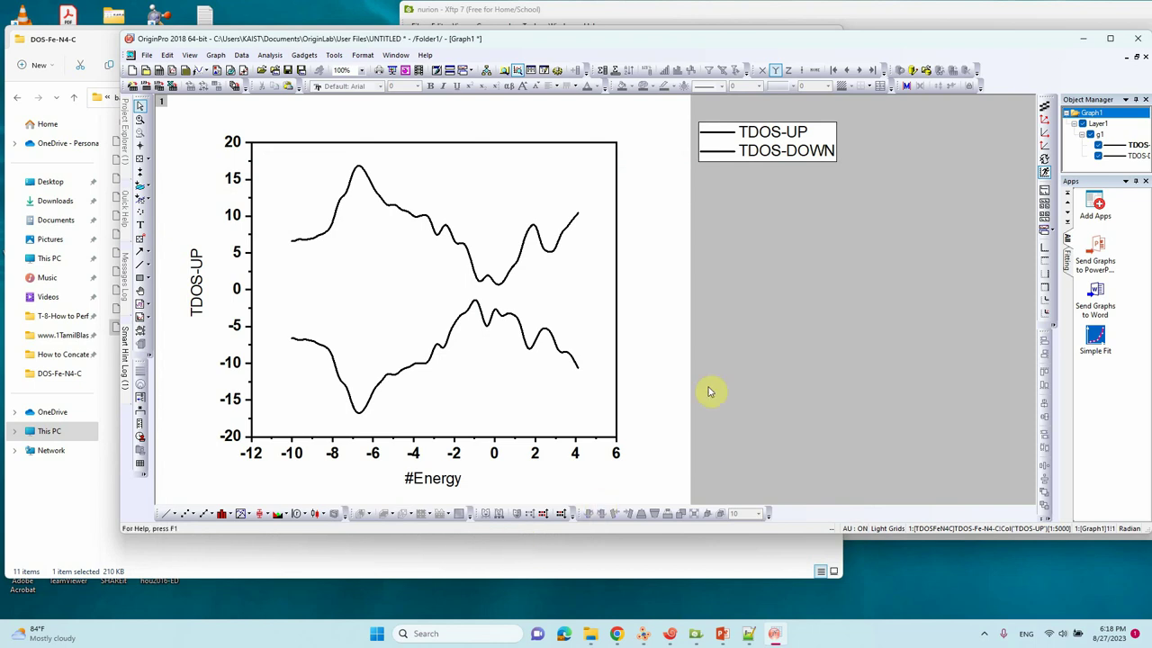
# Set the X-axis scale to run from -10 to 4.
pyautogui.click(478, 439)
pyautogui.doubleClick(478, 438)
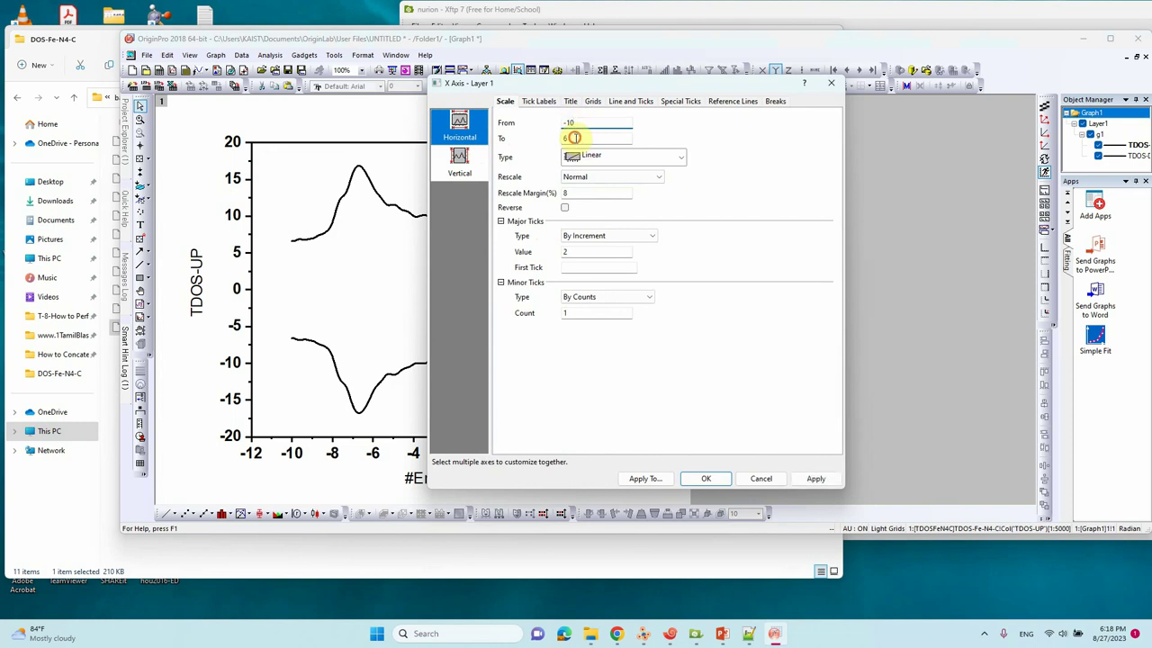
pyautogui.doubleClick(575, 136)
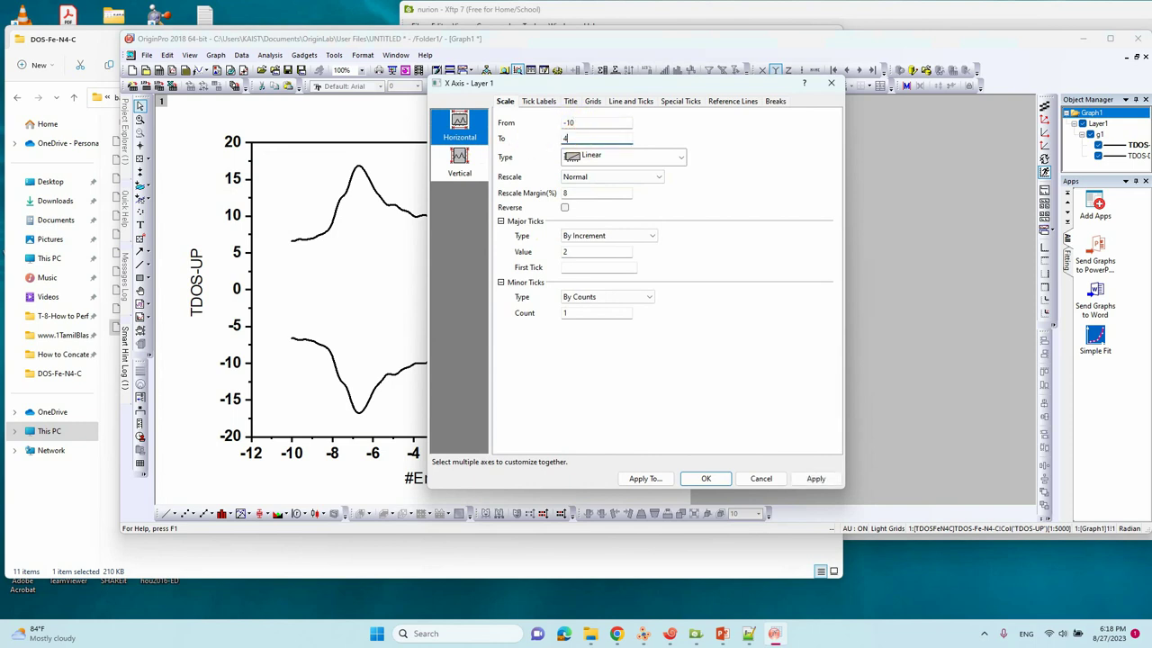
pyautogui.click(814, 478)
pyautogui.click(706, 478)
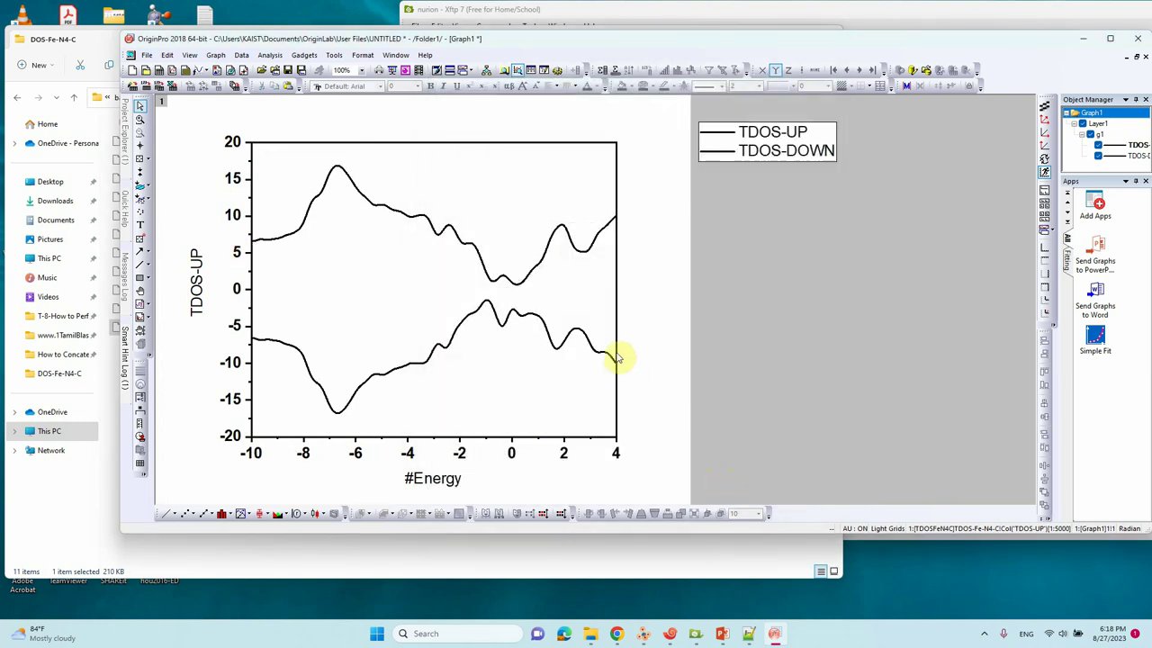
# Move the OriginPro window aside, switch to File Explorer, and open the G-N4-Fe-pDOS project from the parent folder.
pyautogui.moveTo(743, 43); pyautogui.dragTo(878, 73)
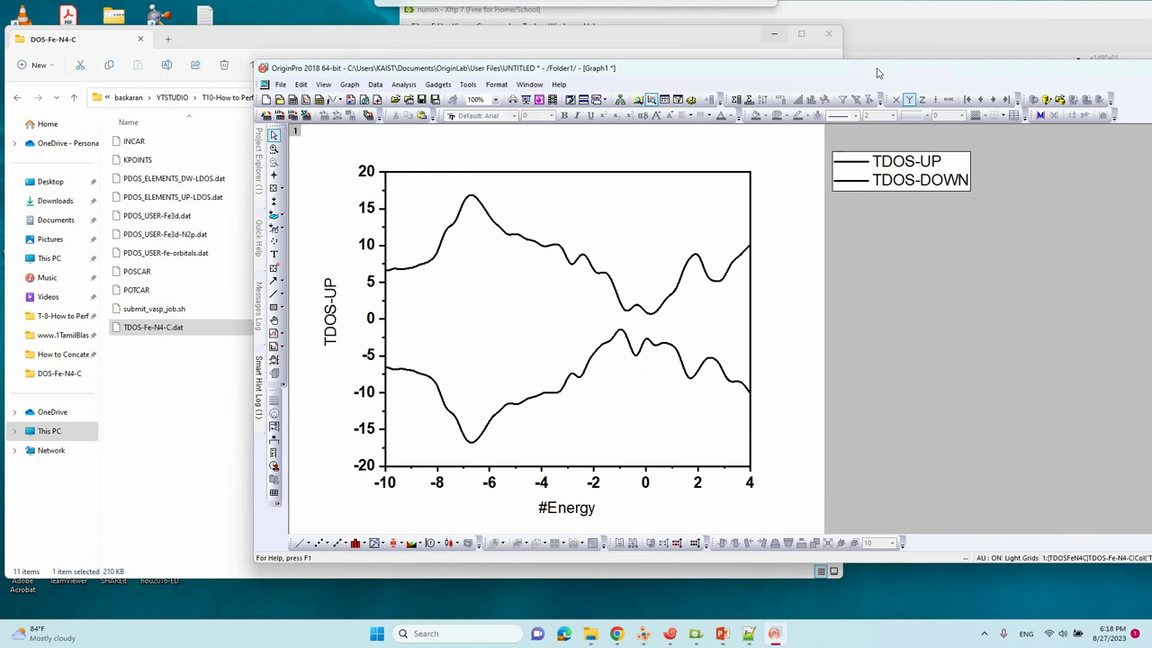
pyautogui.click(75, 98)
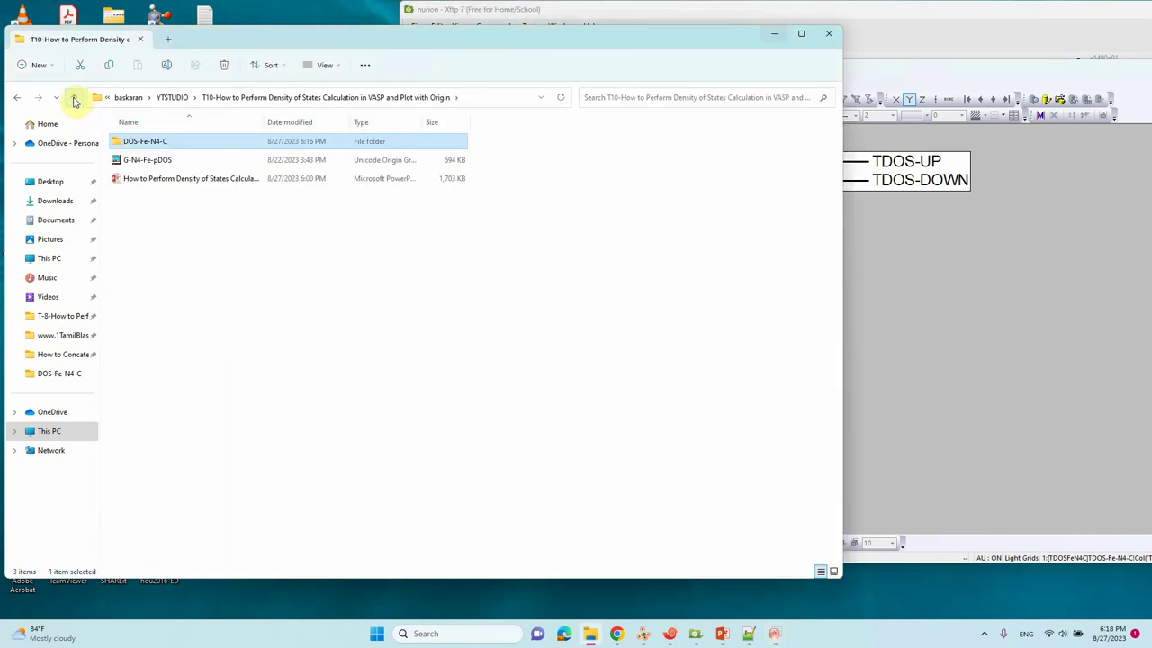
pyautogui.doubleClick(150, 160)
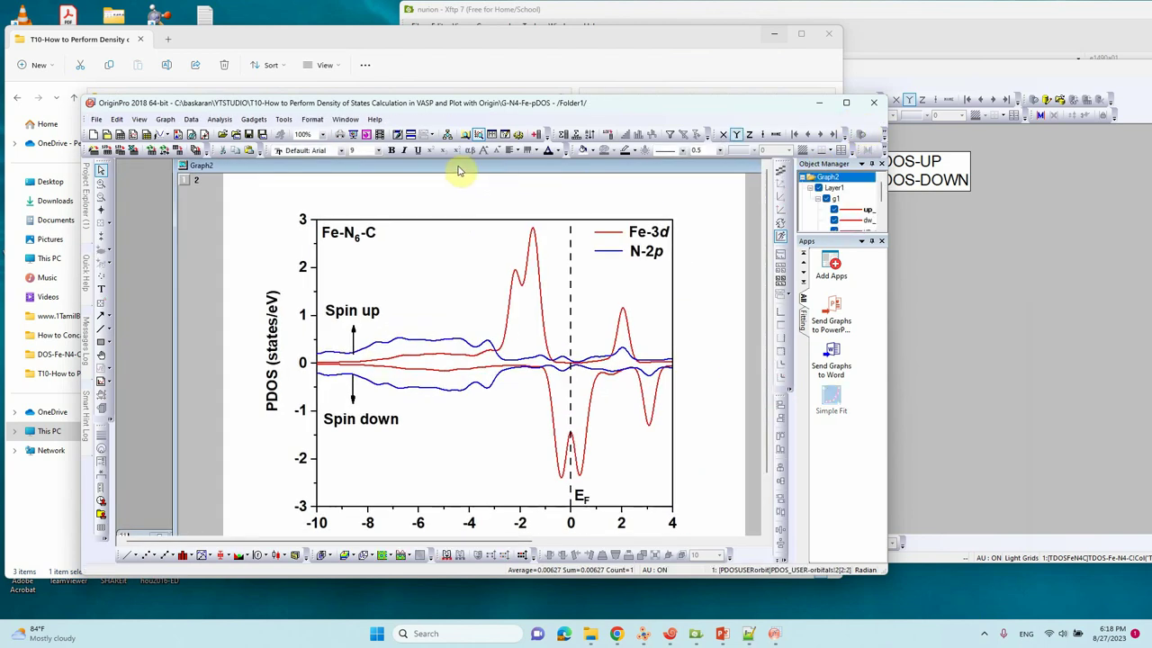
# Copy the Spin up and Spin down labels with their arrows from the pDOS graph into the TDOS graph.
pyautogui.click(352, 401)
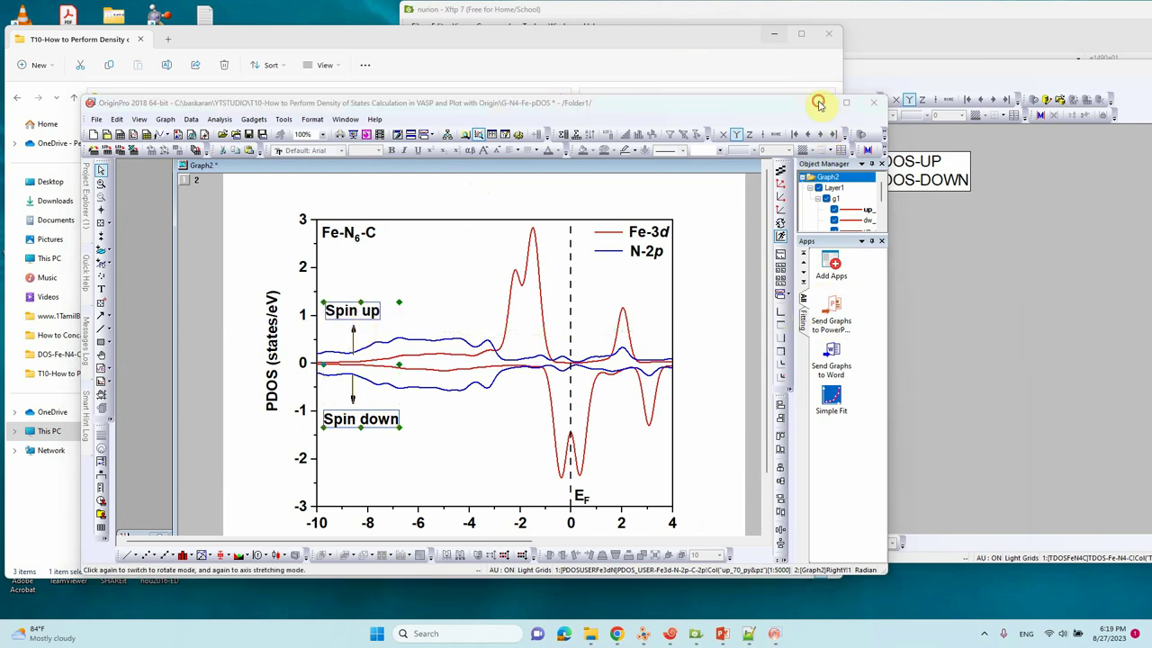
pyautogui.click(819, 103)
pyautogui.click(962, 352)
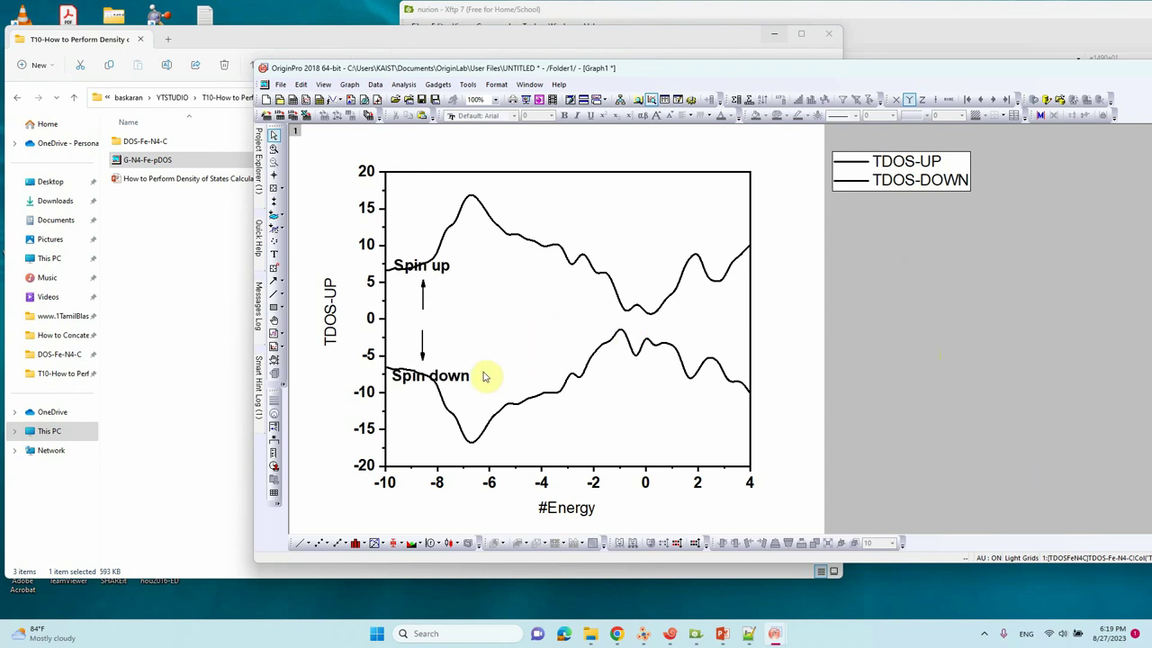
# Move the Spin down label and arrow to the plot's lower-left corner and the Spin up pair to its upper-left corner.
pyautogui.click(461, 377)
pyautogui.moveTo(440, 372); pyautogui.dragTo(442, 445)
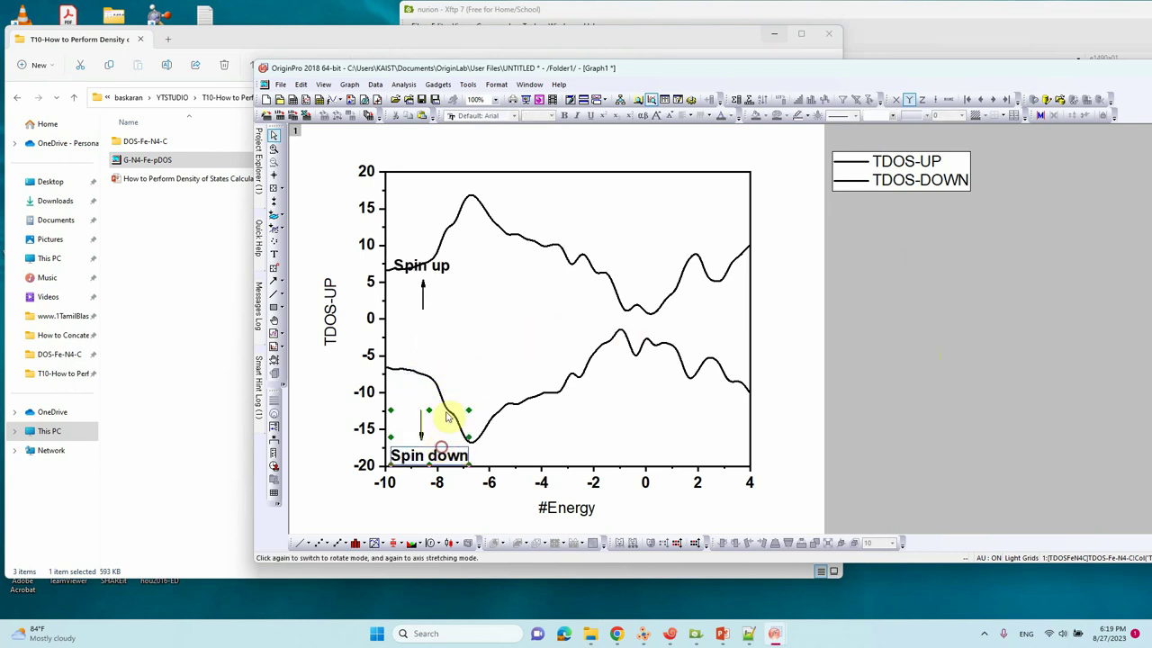
pyautogui.click(434, 293)
pyautogui.moveTo(434, 294); pyautogui.dragTo(435, 191)
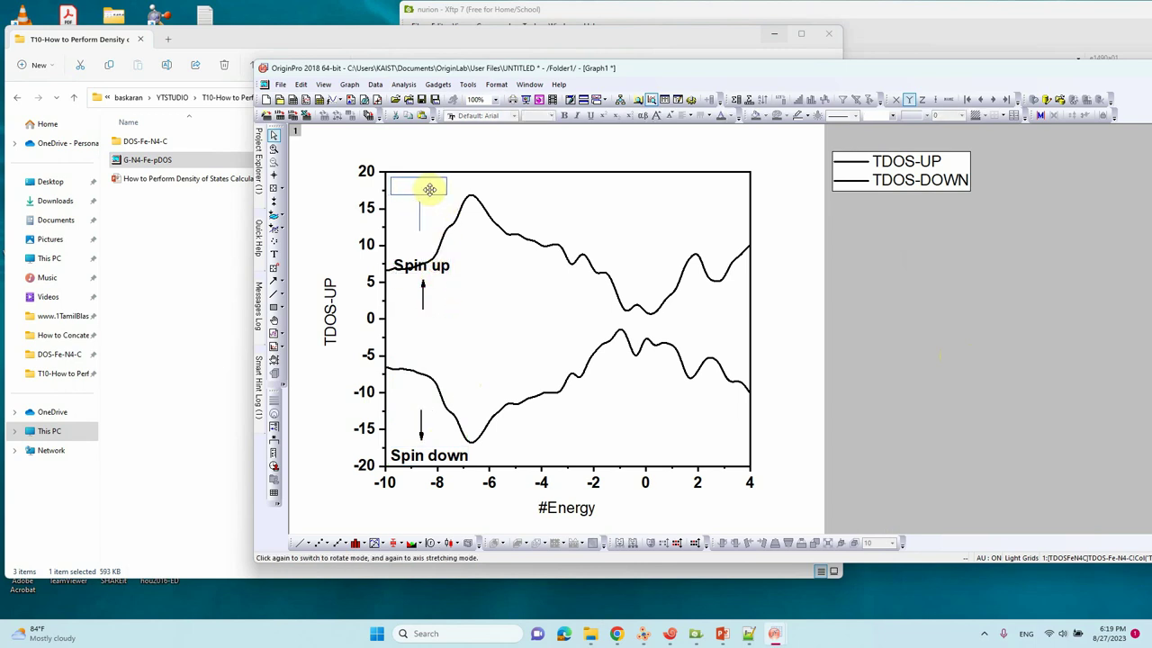
pyautogui.moveTo(431, 187); pyautogui.dragTo(432, 189)
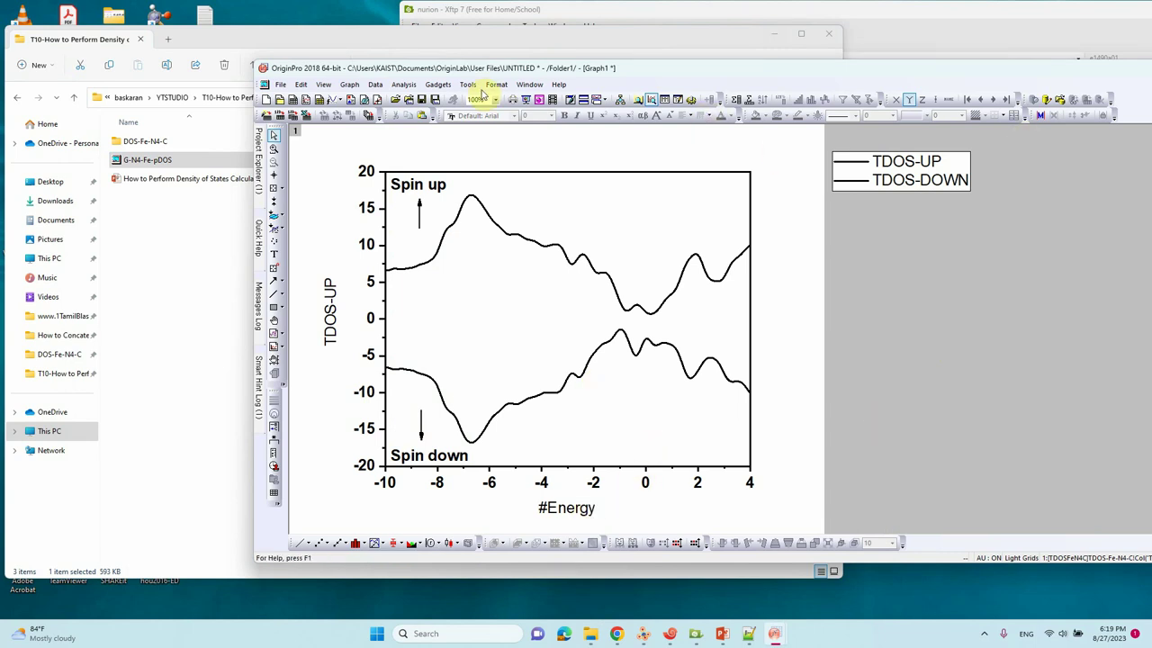
# Copy the dashed Fermi-level line with its EF label from the pDOS graph into the TDOS graph at energy 0.
pyautogui.click(722, 629)
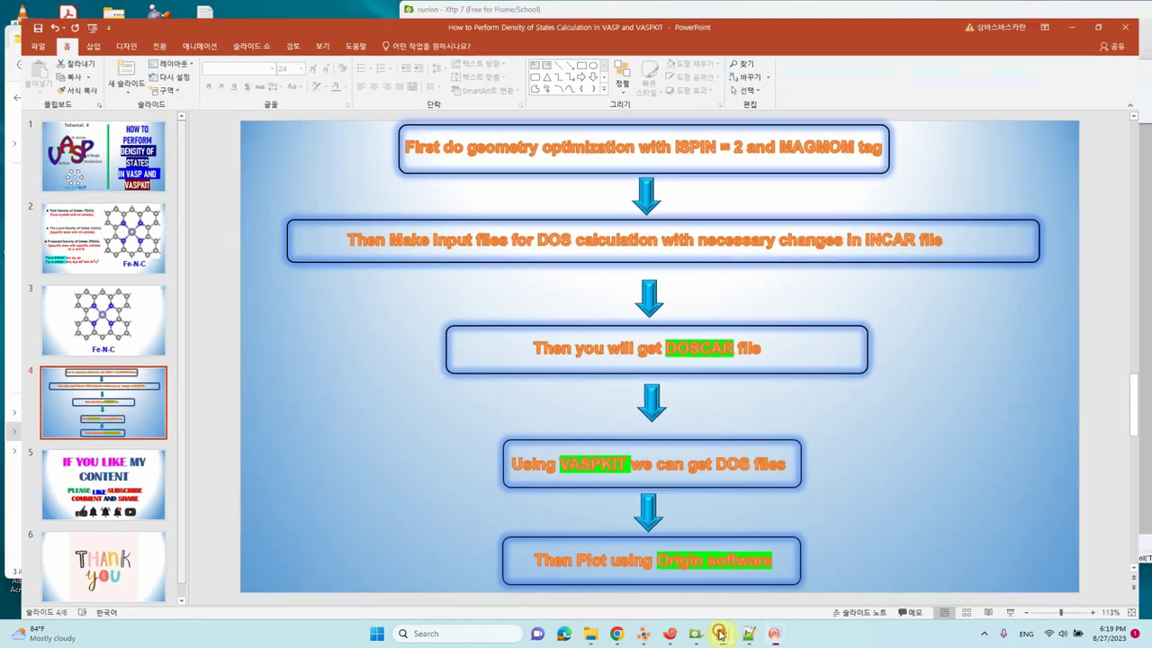
pyautogui.click(747, 638)
pyautogui.moveTo(774, 634)
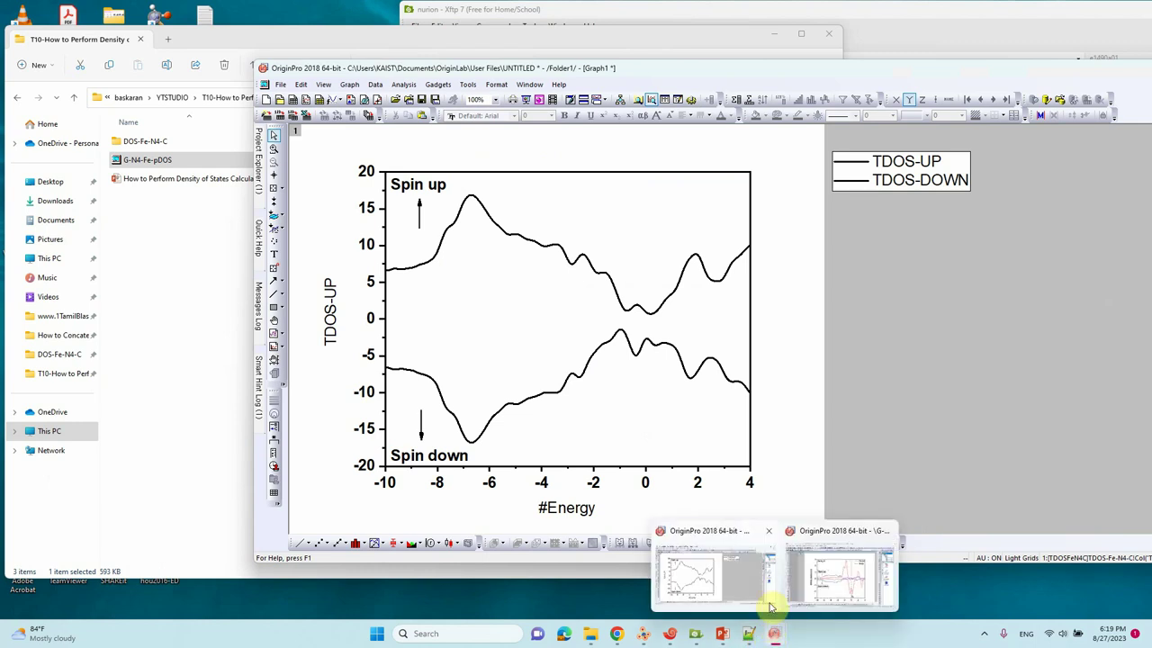
pyautogui.click(850, 580)
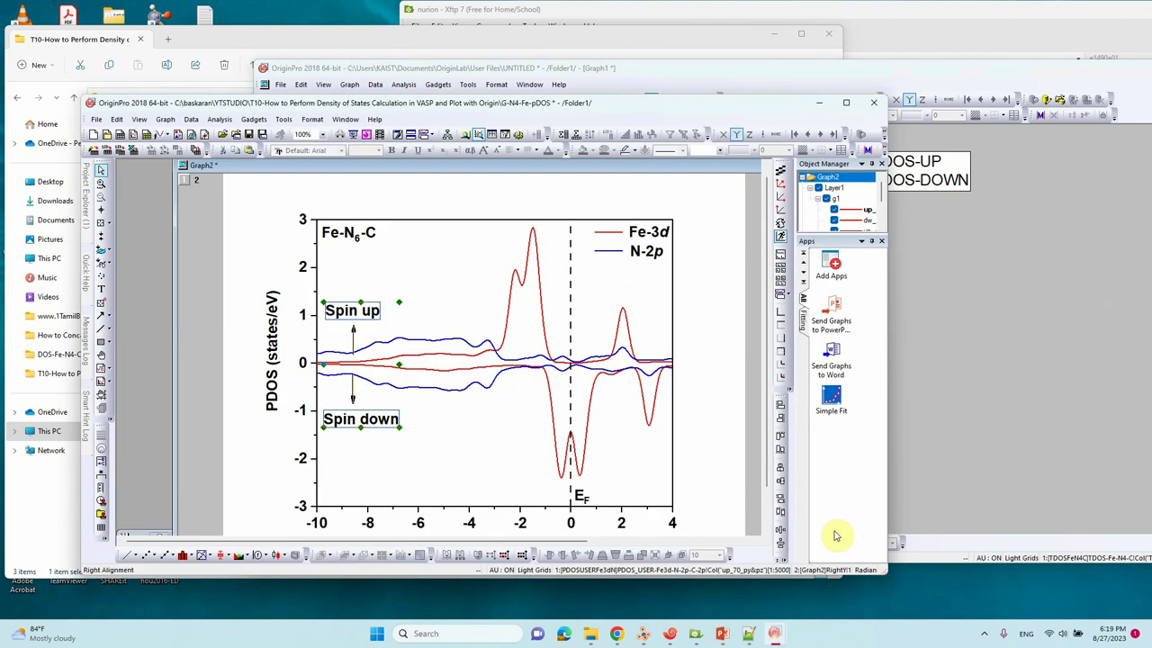
pyautogui.click(581, 495)
pyautogui.click(571, 490)
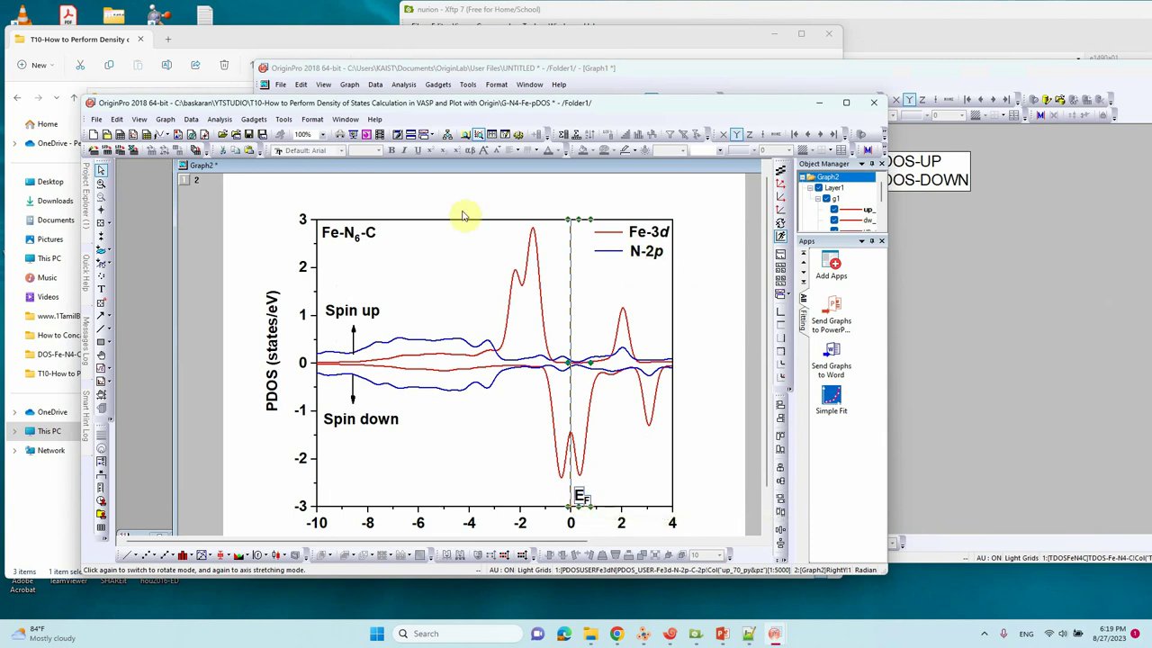
pyautogui.click(819, 99)
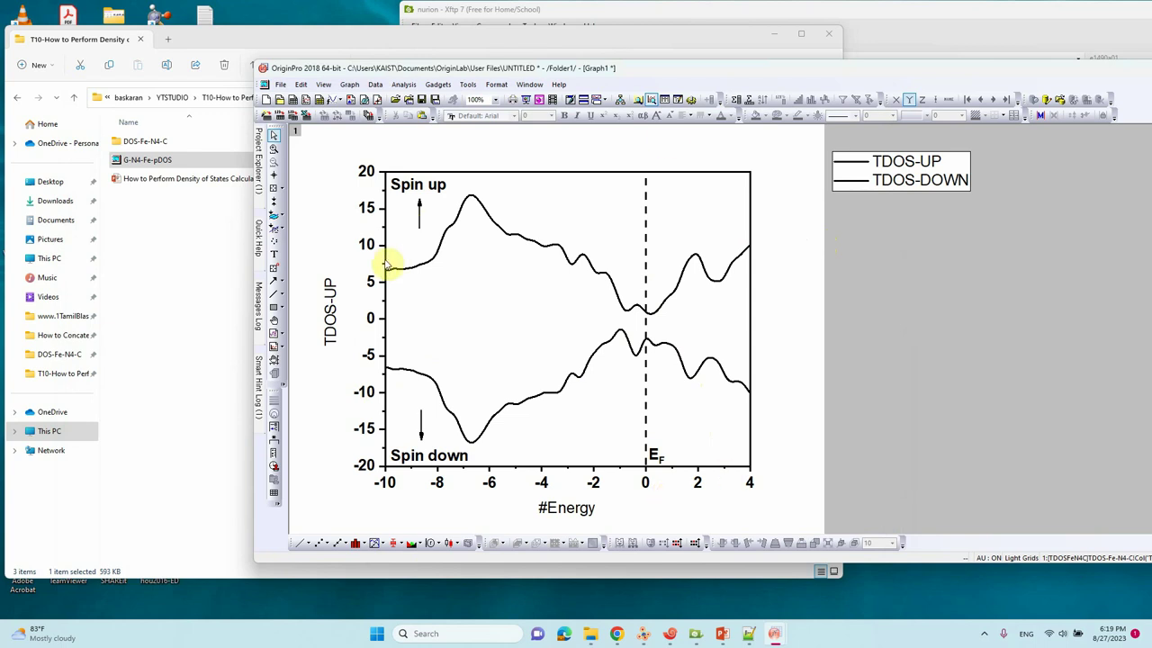
# Copy the Fe-N6-C label from the pDOS graph and place it near the TDOS plot's upper edge, just left of the dashed line.
pyautogui.moveTo(704, 637)
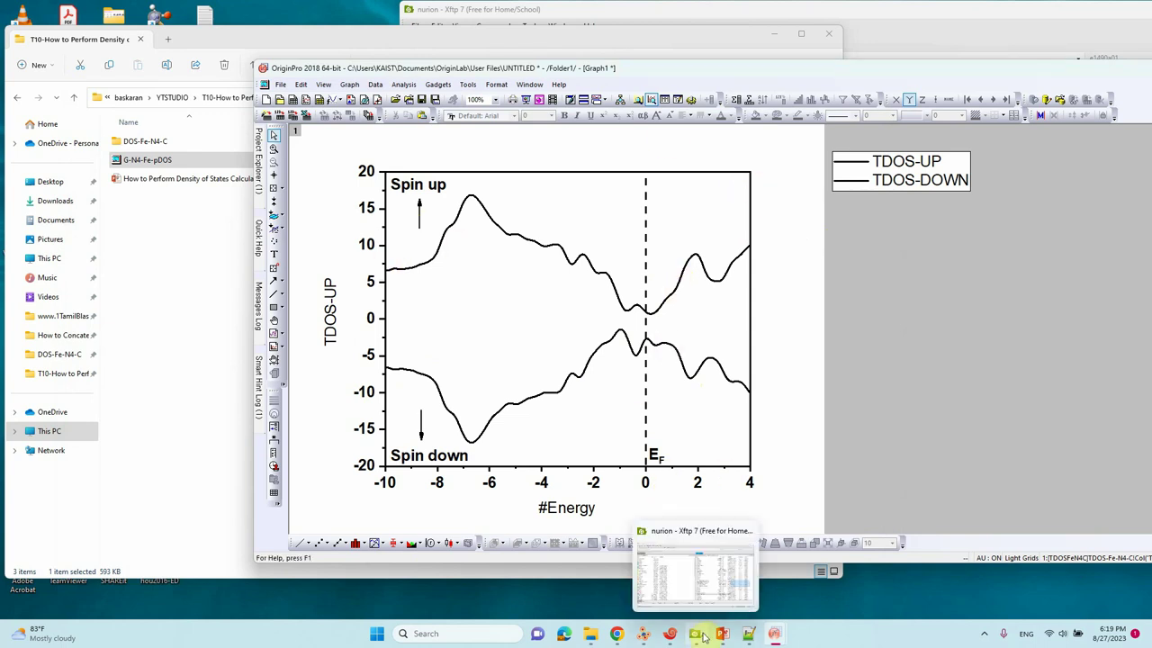
pyautogui.moveTo(774, 636)
pyautogui.click(830, 567)
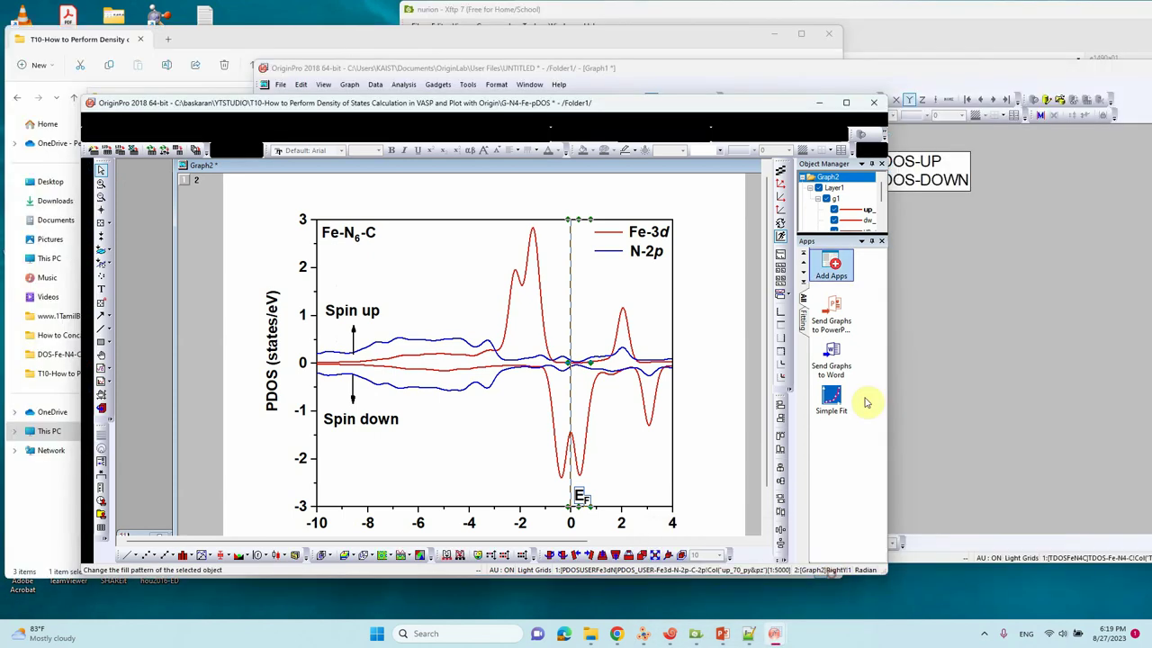
pyautogui.click(364, 236)
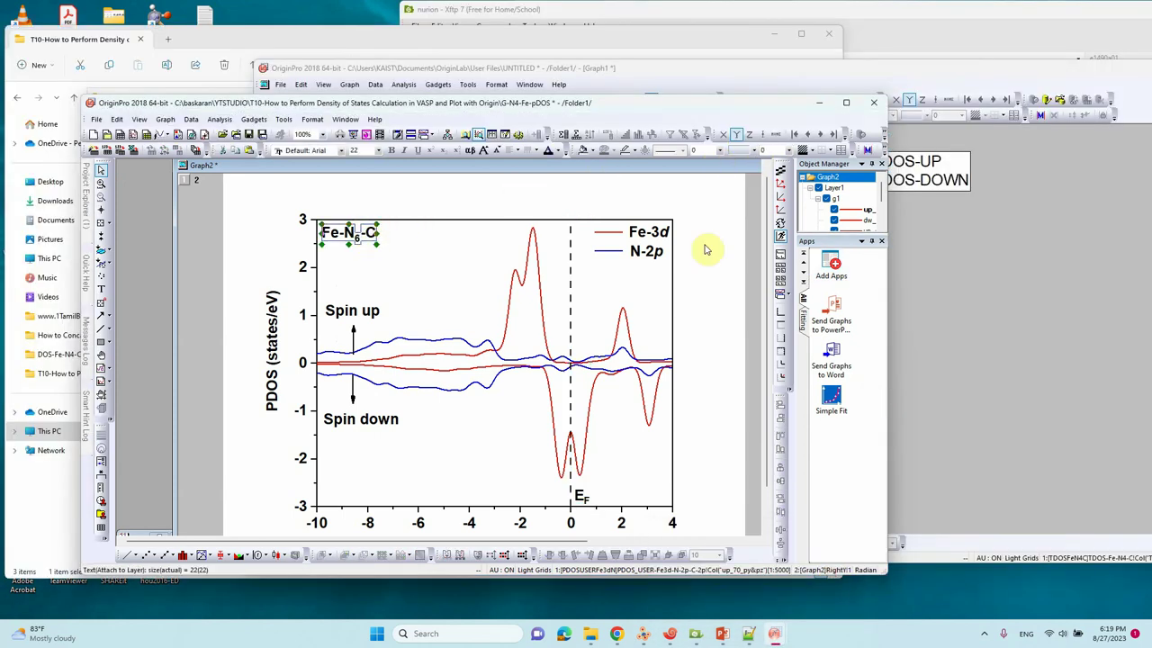
pyautogui.click(905, 270)
pyautogui.write('Fe-N6-C')
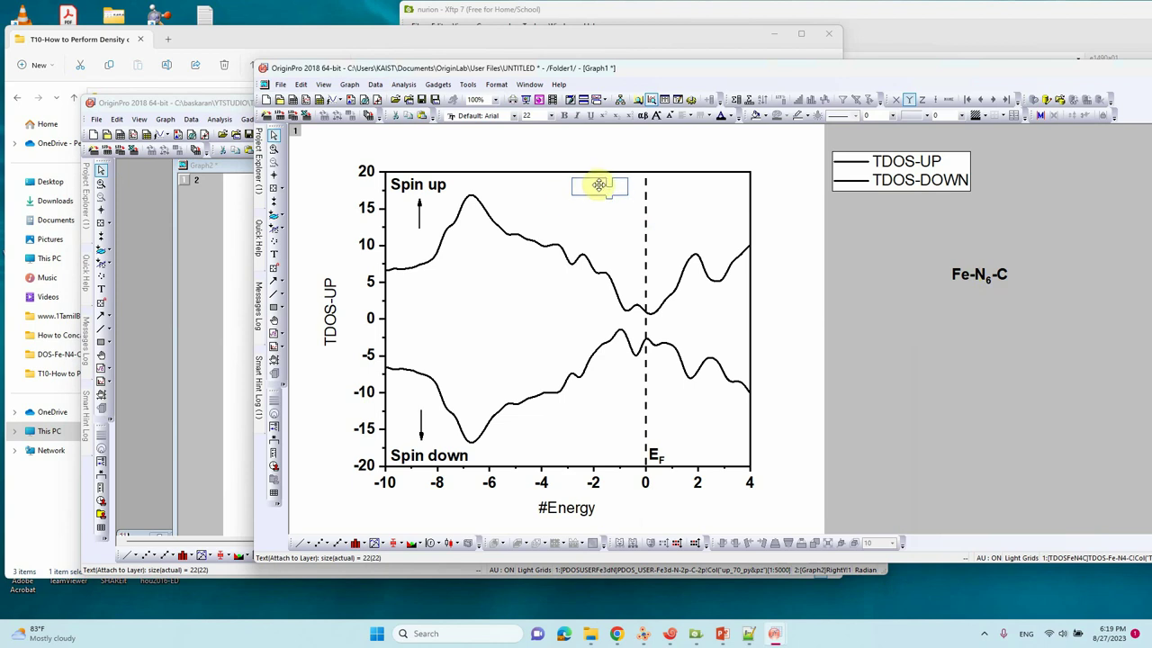
pyautogui.moveTo(599, 185); pyautogui.dragTo(599, 186)
# Set the TDOS graph legend's frame to None and move the legend to the plot's upper-right area.
pyautogui.click(896, 209)
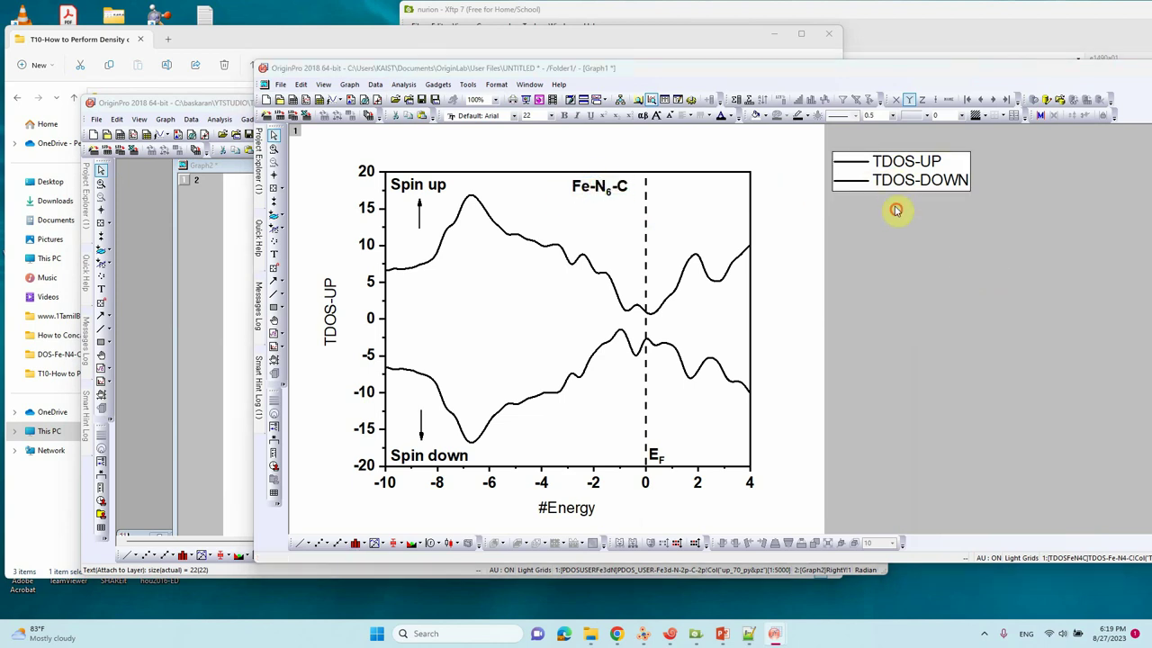
pyautogui.doubleClick(905, 184)
pyautogui.click(629, 179)
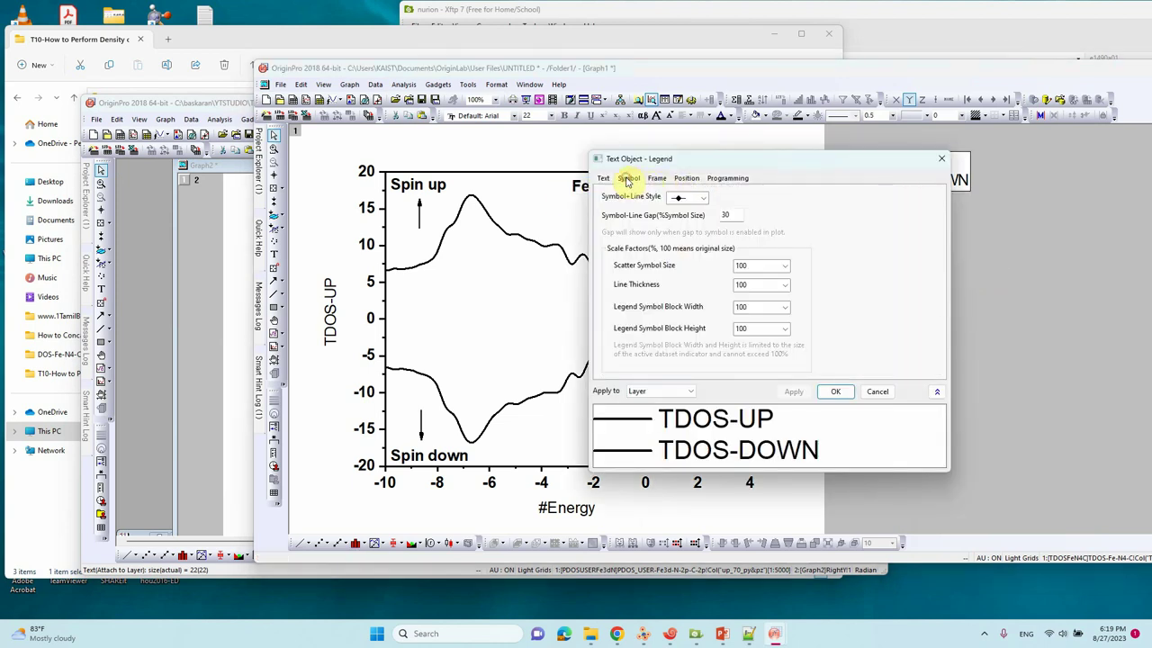
pyautogui.click(658, 179)
pyautogui.click(670, 196)
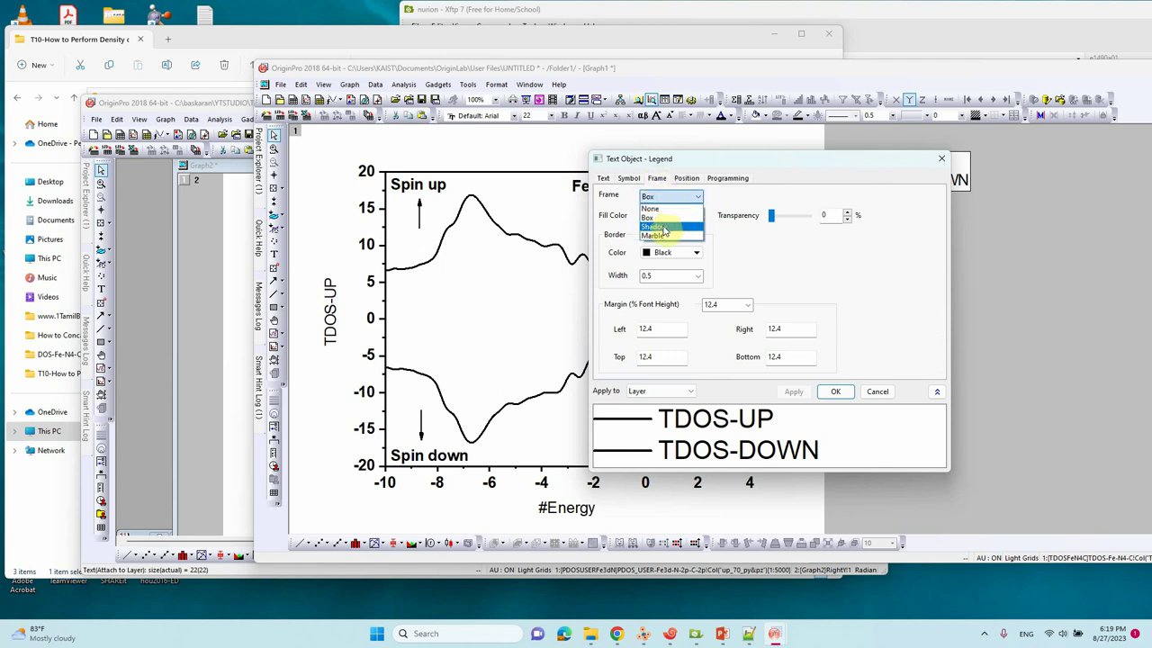
pyautogui.click(656, 209)
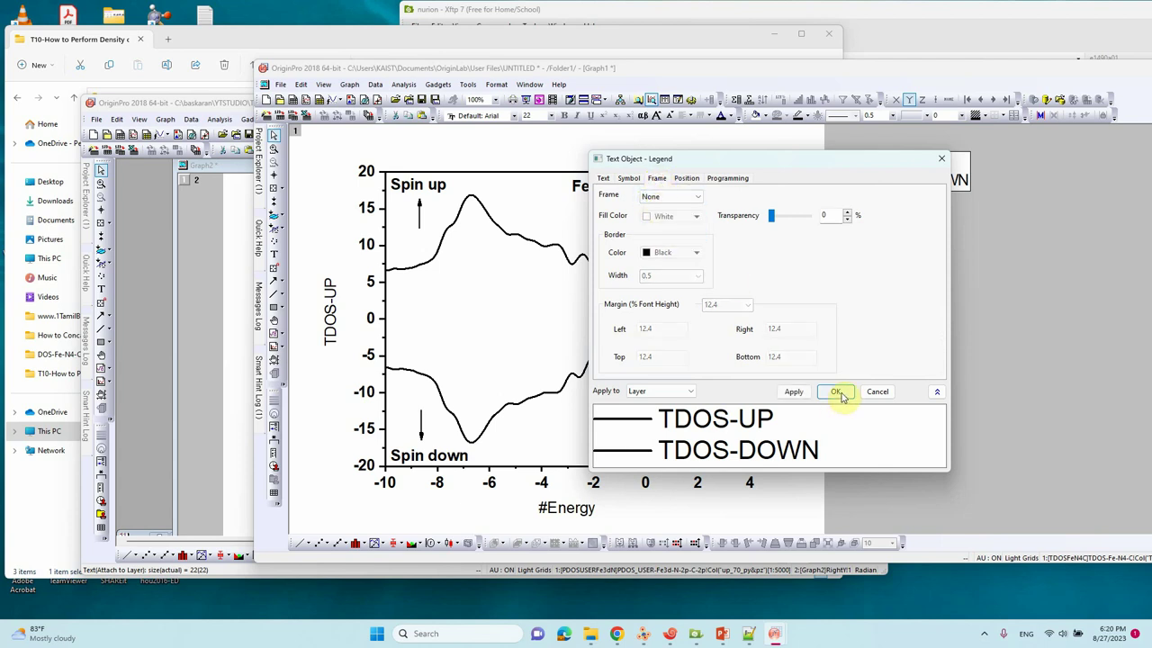
pyautogui.click(796, 397)
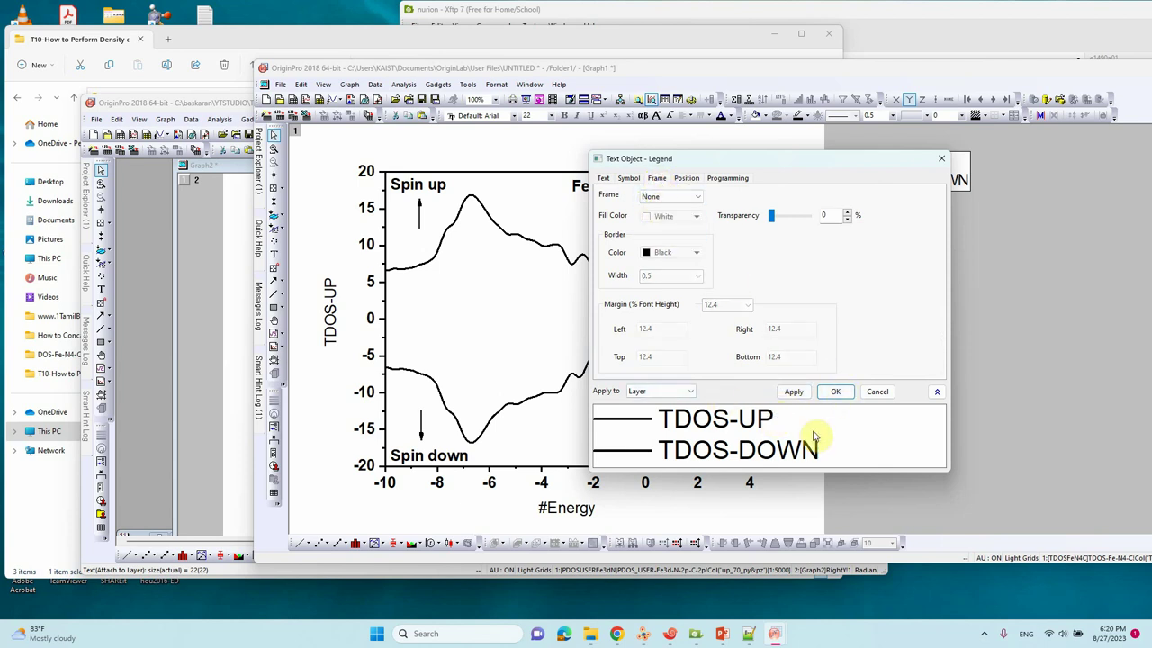
pyautogui.click(836, 391)
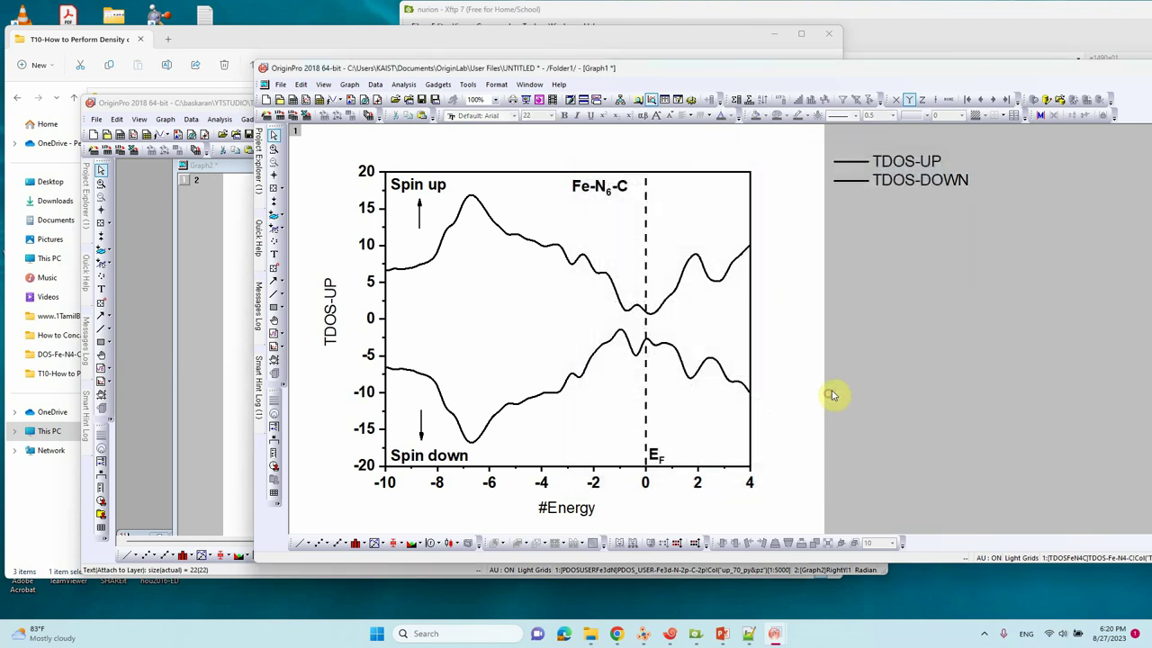
pyautogui.moveTo(830, 211); pyautogui.dragTo(748, 211)
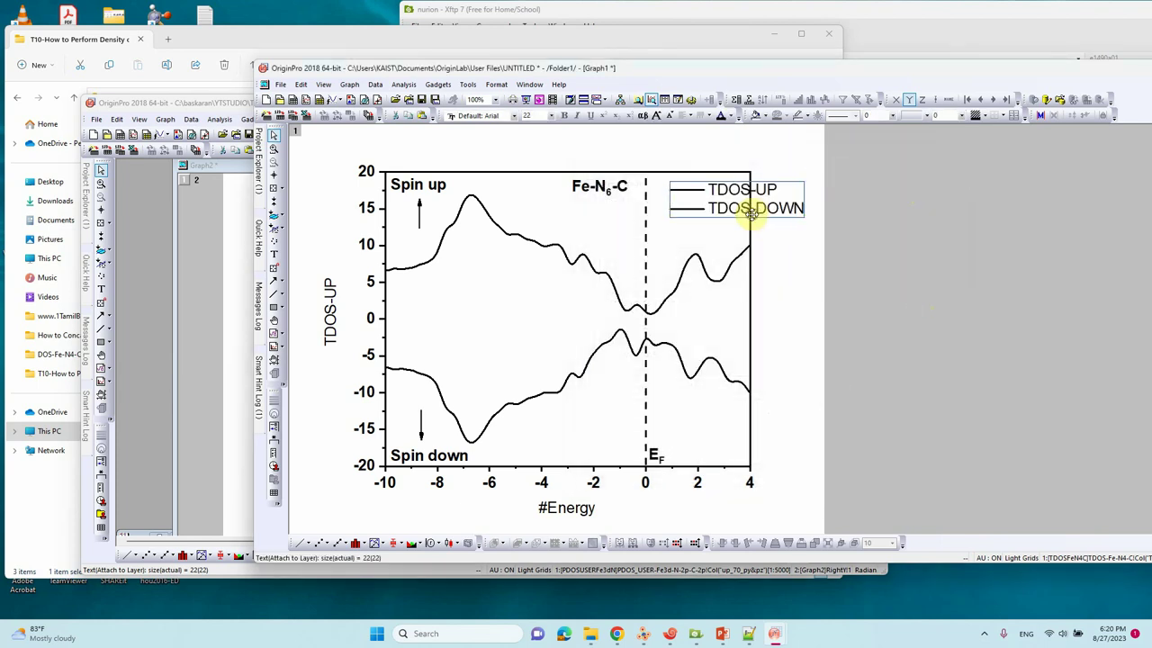
# Reduce the legend to a single bold TDOS entry and fit it inside the plot's upper-right corner.
pyautogui.doubleClick(722, 216)
pyautogui.click(691, 308)
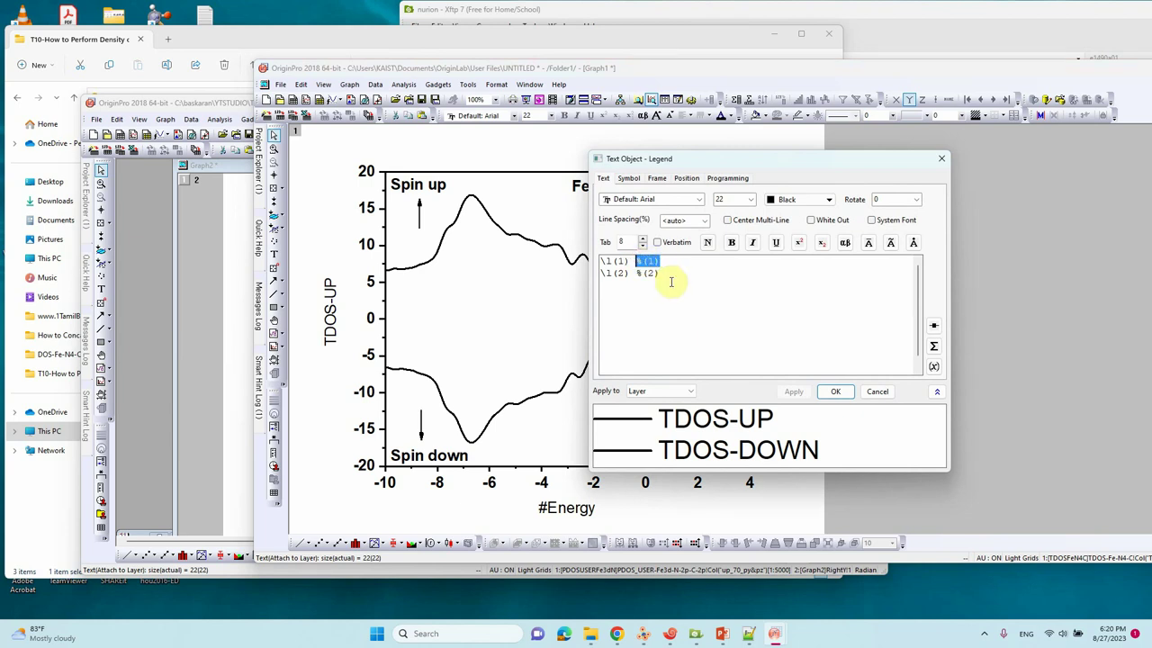
pyautogui.write('F')
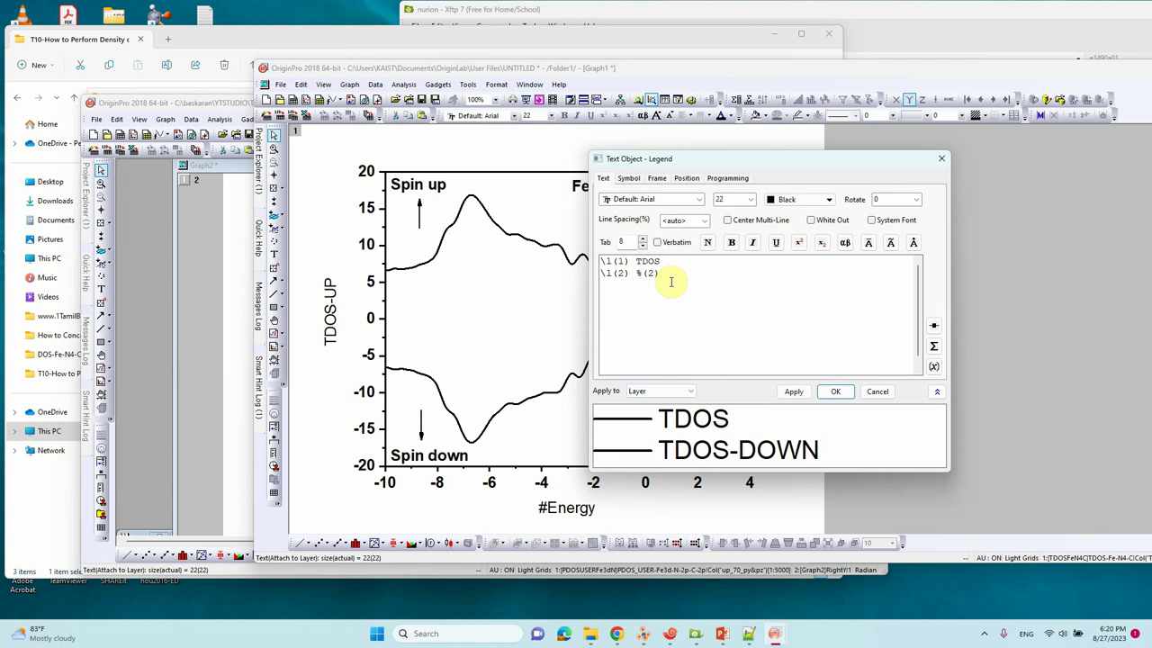
pyautogui.click(731, 242)
pyautogui.moveTo(601, 273); pyautogui.dragTo(673, 273)
pyautogui.press('Delete')
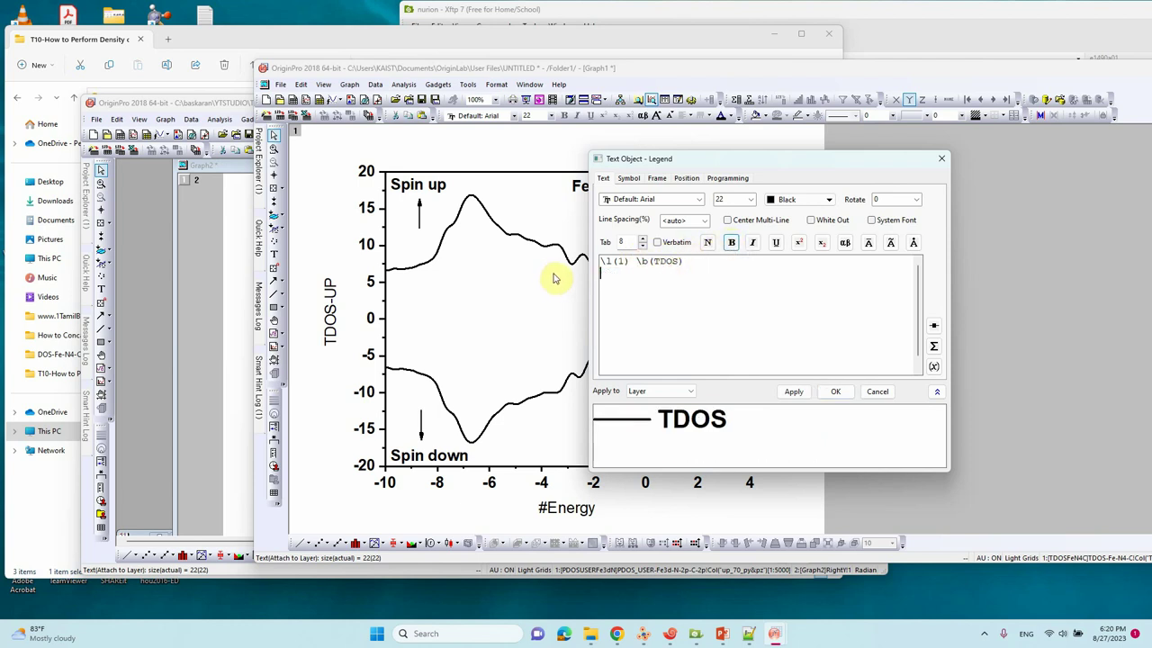
pyautogui.press('BackSpace')
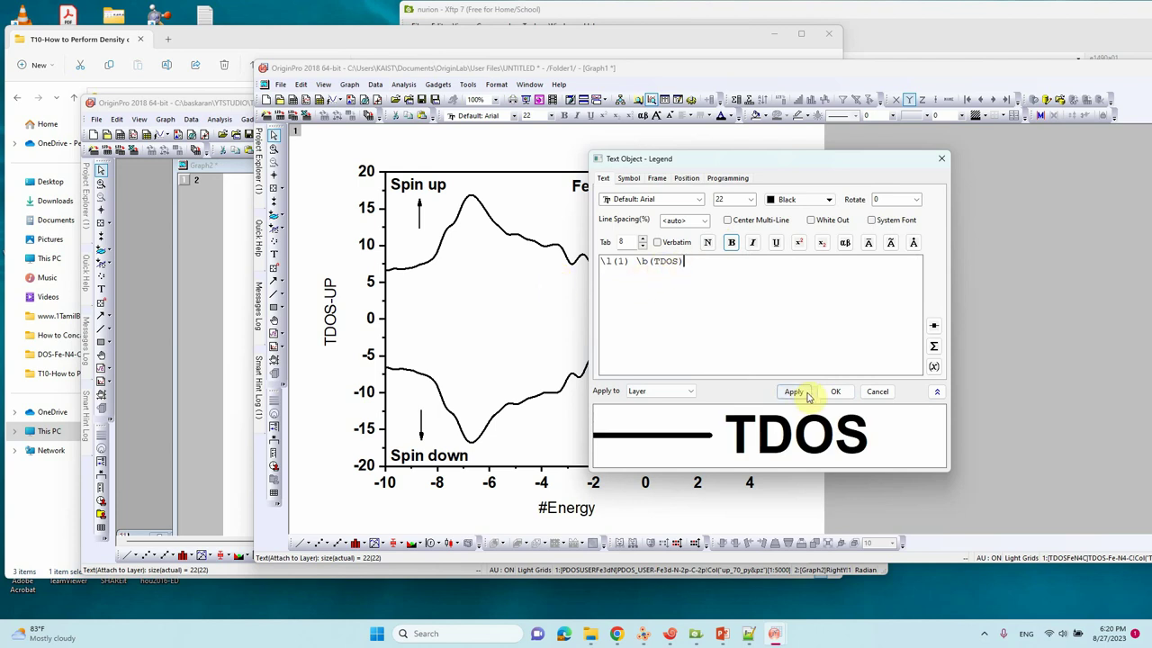
pyautogui.click(836, 391)
pyautogui.click(720, 191)
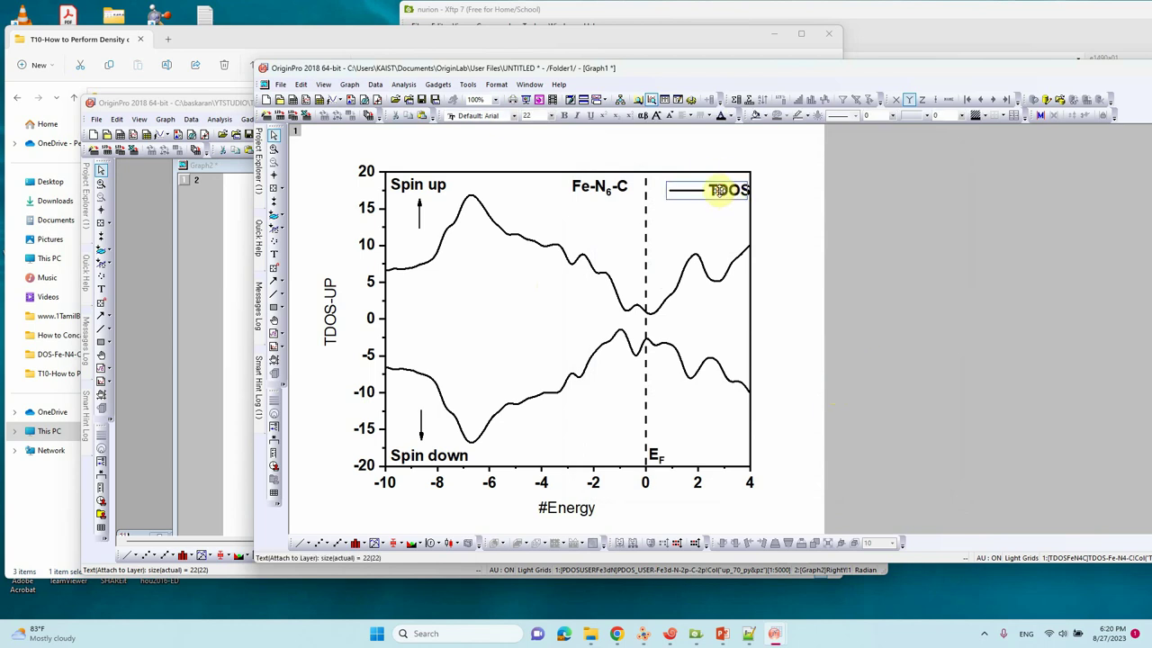
pyautogui.click(788, 222)
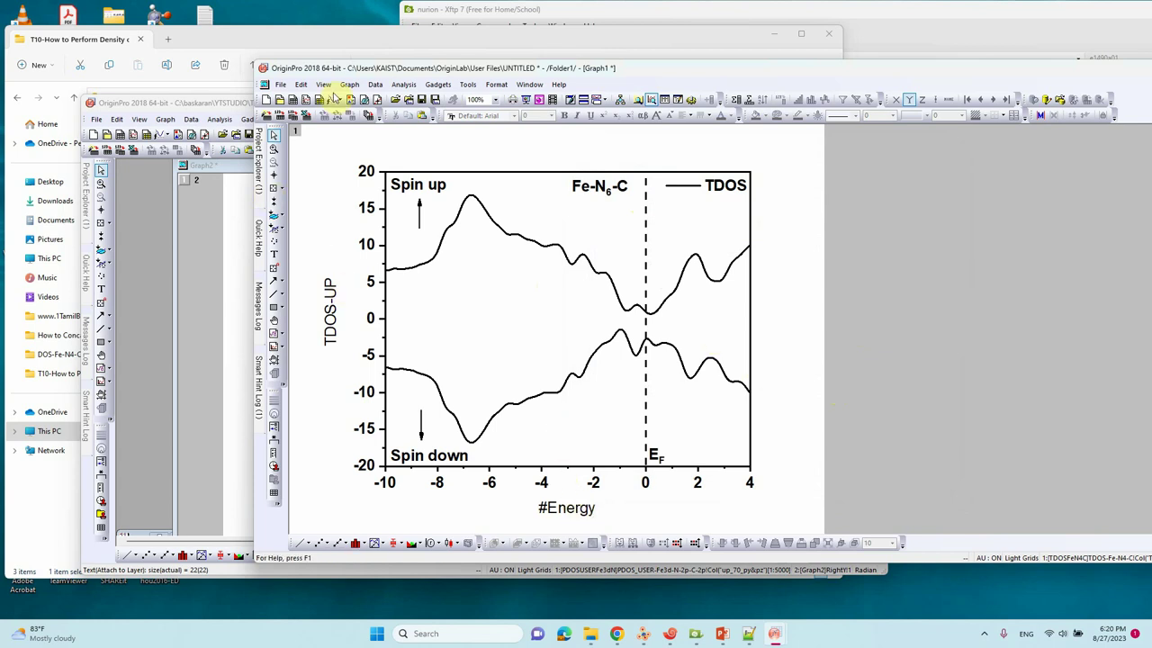
# Replace the TDOS graph's Y-axis title with the pDOS graph's bold title, changed to read TDOS (states/eV).
pyautogui.moveTo(360, 68); pyautogui.dragTo(518, 82)
pyautogui.click(271, 420)
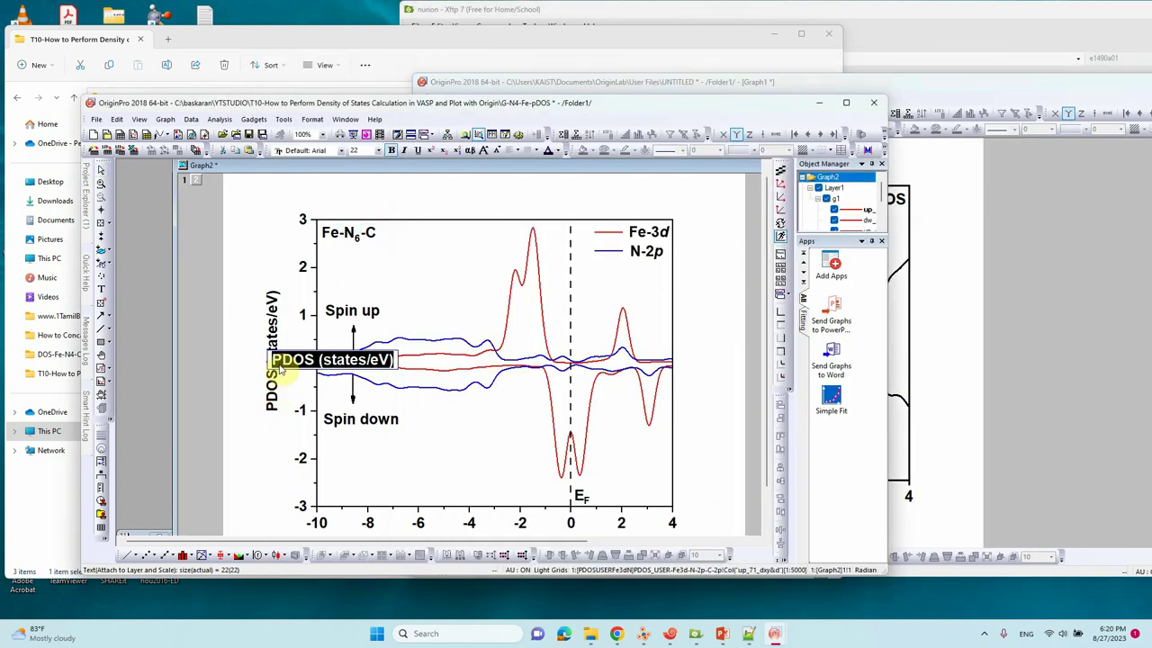
pyautogui.click(967, 407)
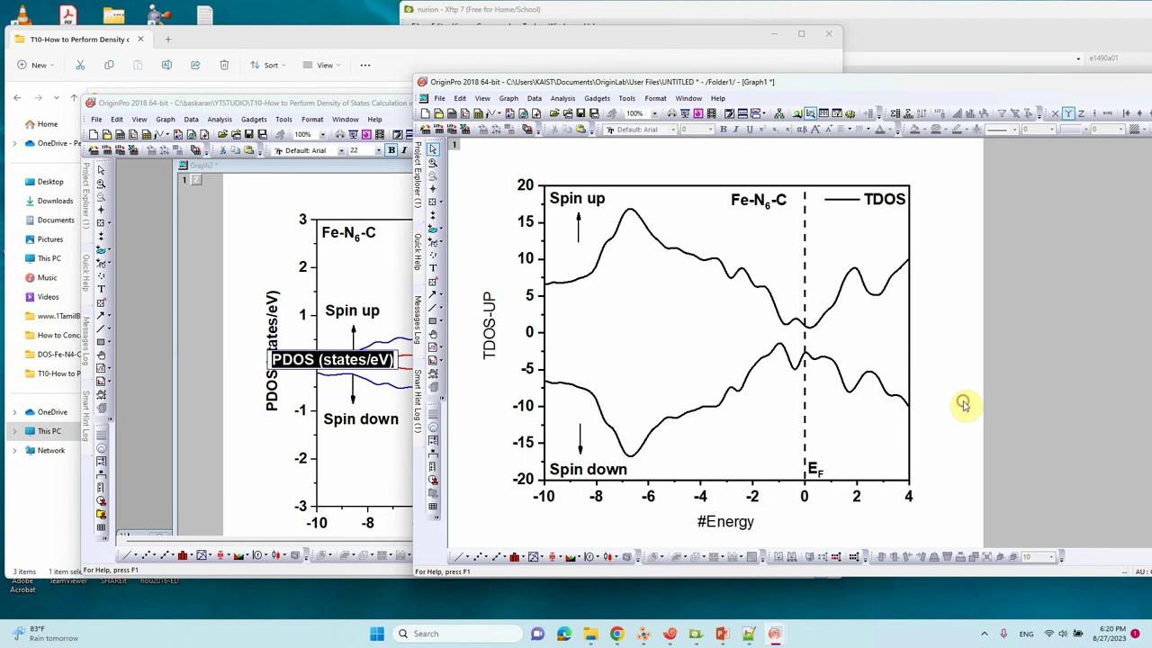
pyautogui.doubleClick(491, 331)
pyautogui.hotkey('ctrl', 'a')
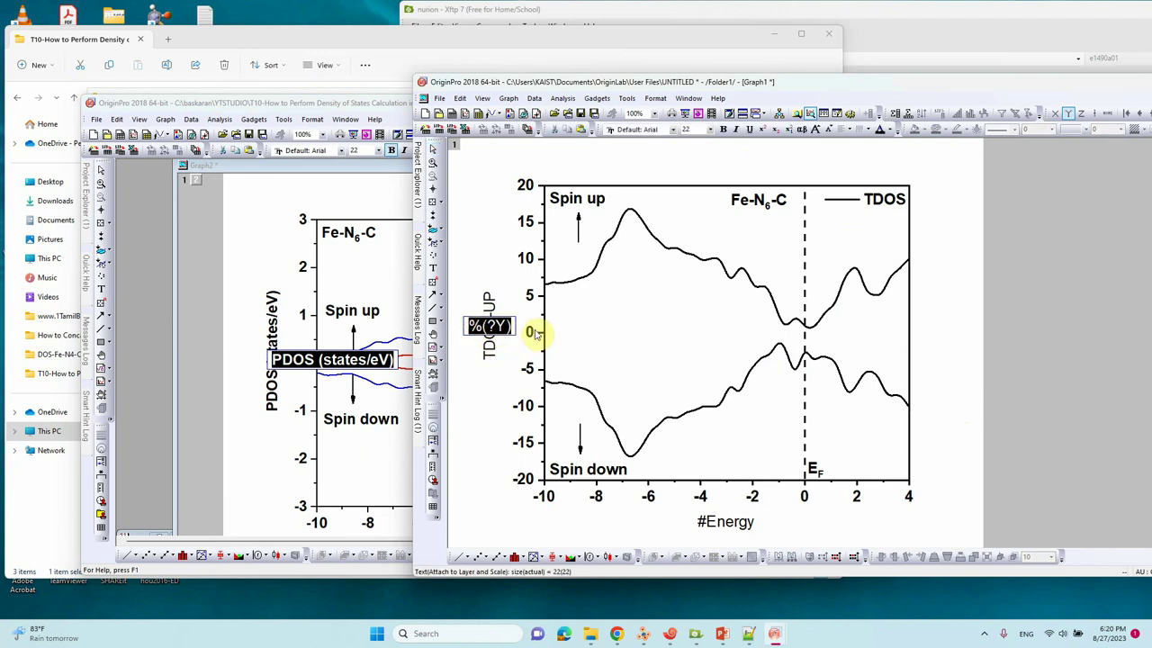
pyautogui.write('PDOS (states/eV)')
pyautogui.press('BackSpace')
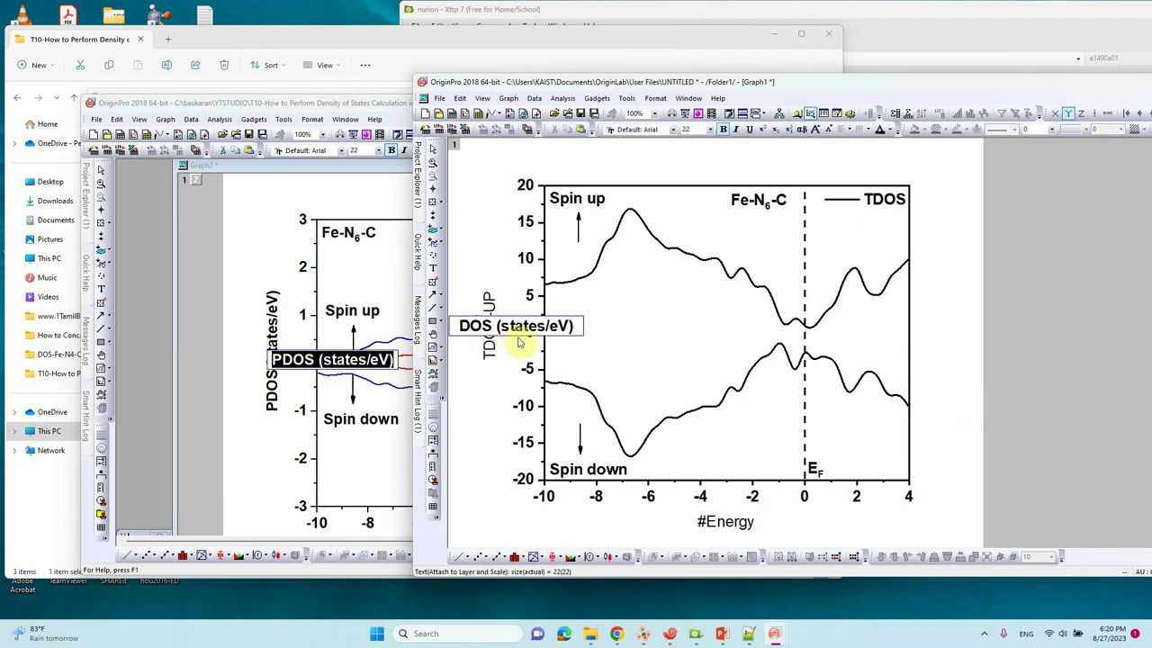
pyautogui.write('T')
pyautogui.click(502, 380)
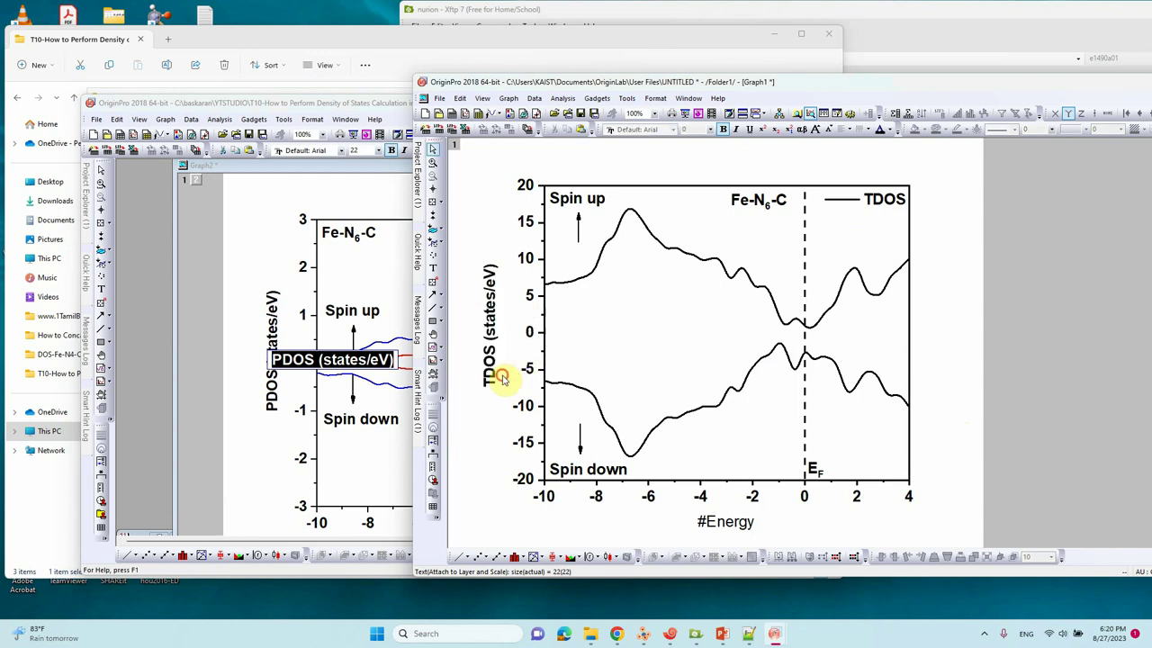
# Replace the TDOS graph's X-axis title with the bold E-EF (eV) title copied from the pDOS graph.
pyautogui.click(342, 443)
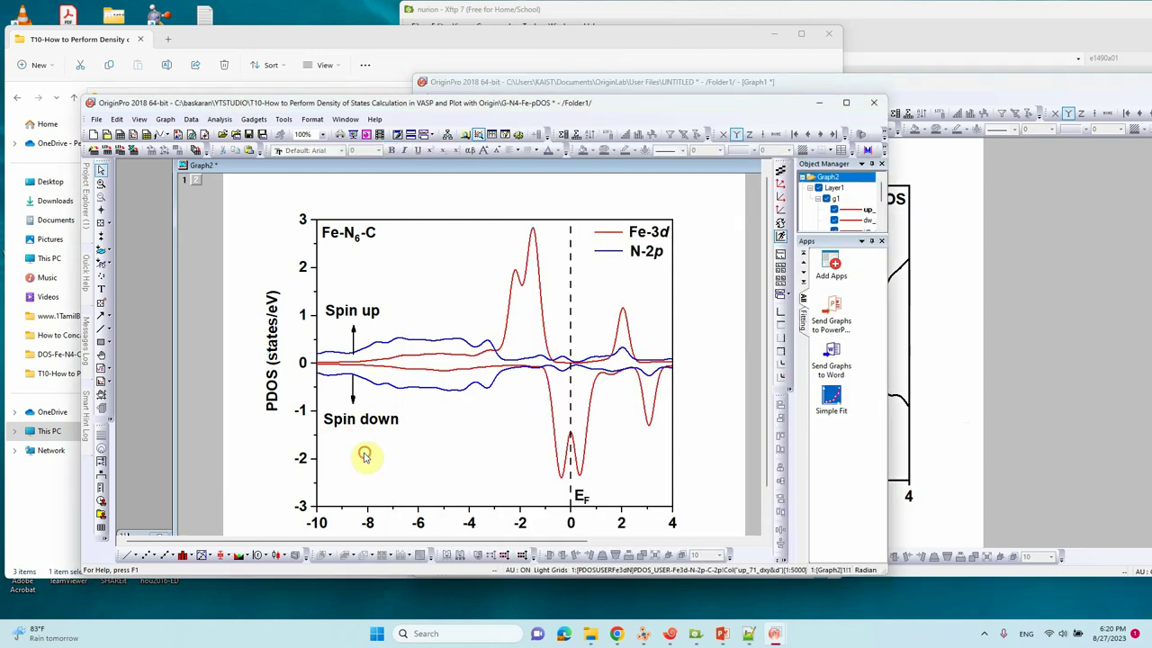
pyautogui.scroll(-4, 540, 451)
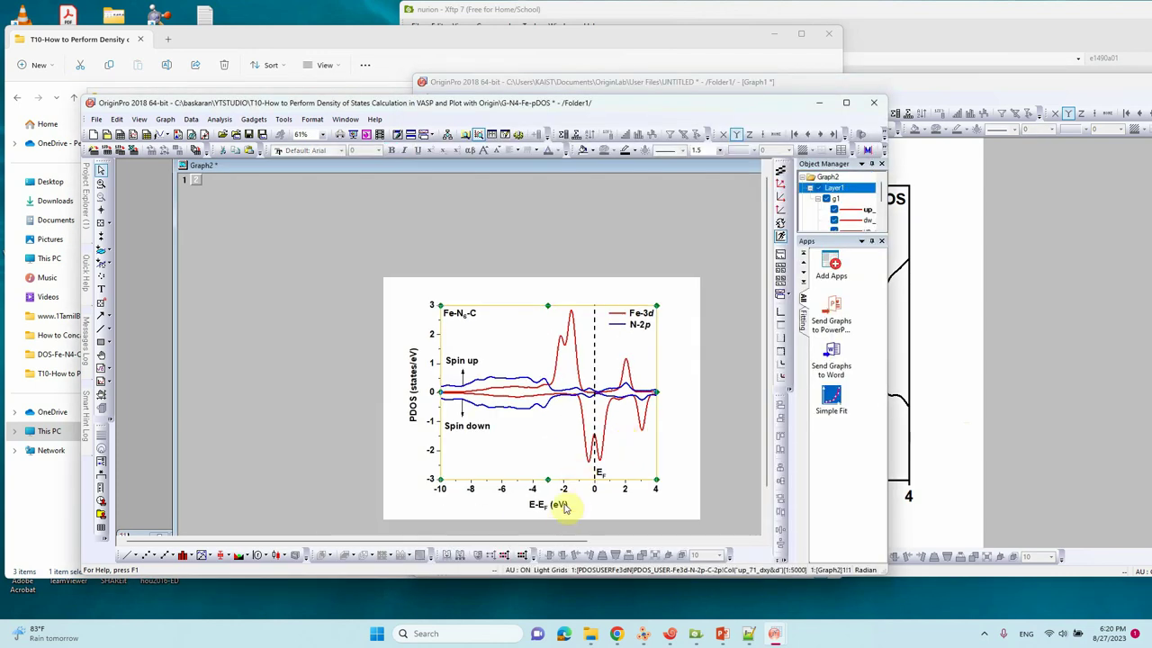
pyautogui.click(560, 509)
pyautogui.doubleClick(536, 507)
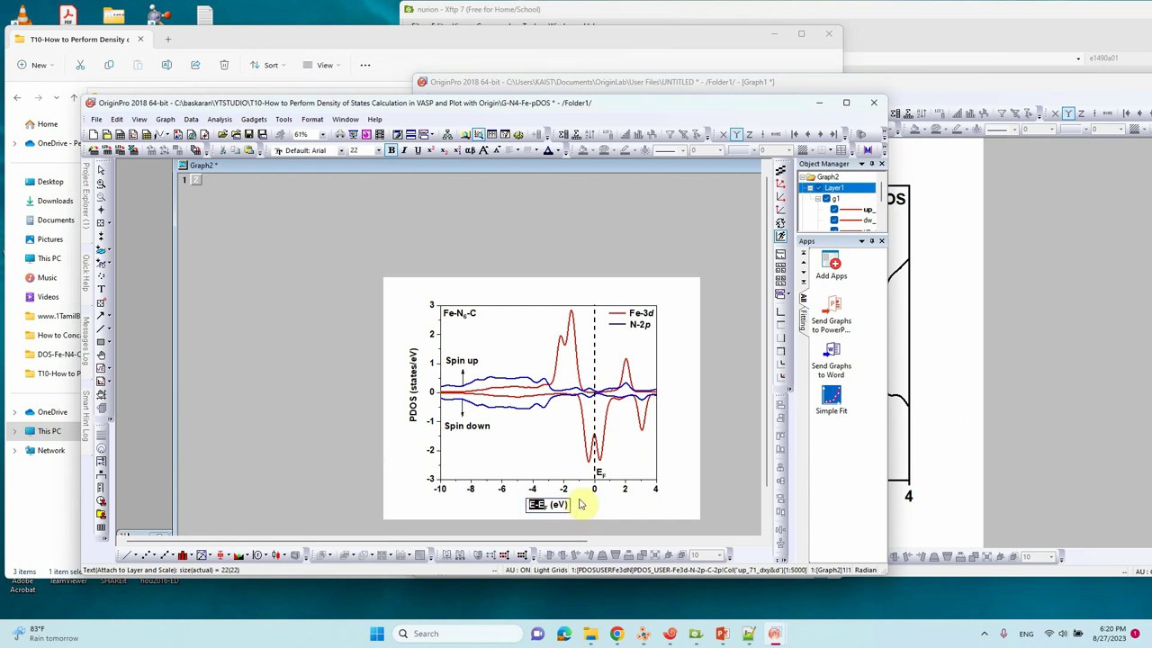
pyautogui.moveTo(535, 506); pyautogui.dragTo(585, 510)
pyautogui.hotkey('ctrl', 'c')
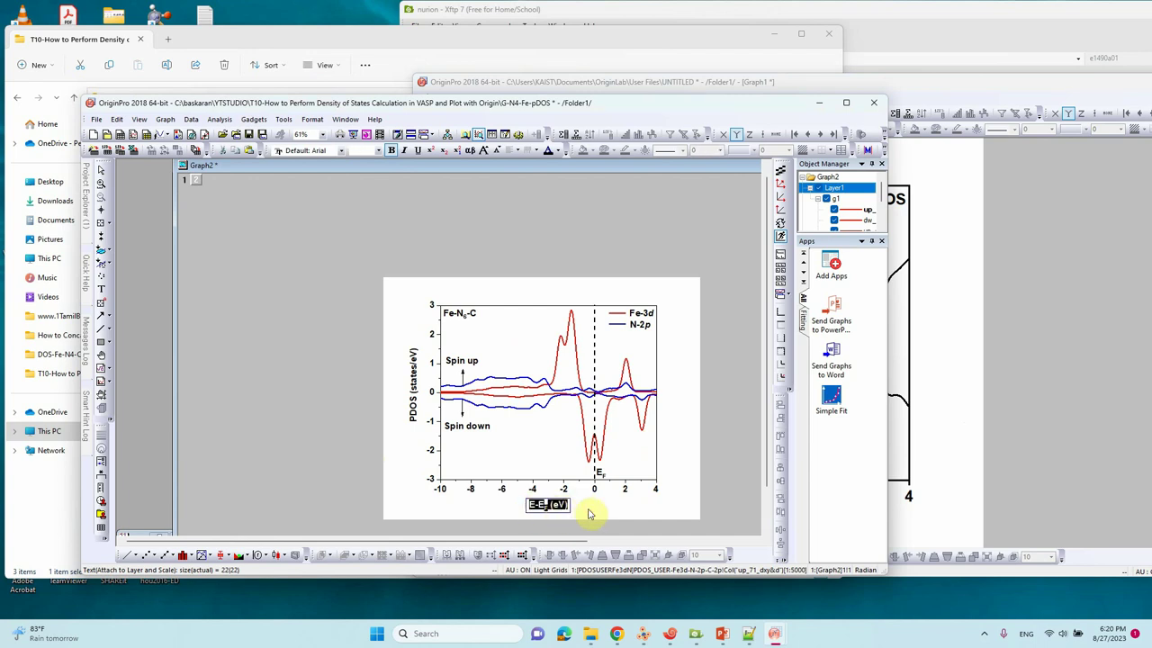
pyautogui.click(970, 483)
pyautogui.click(726, 524)
pyautogui.doubleClick(726, 522)
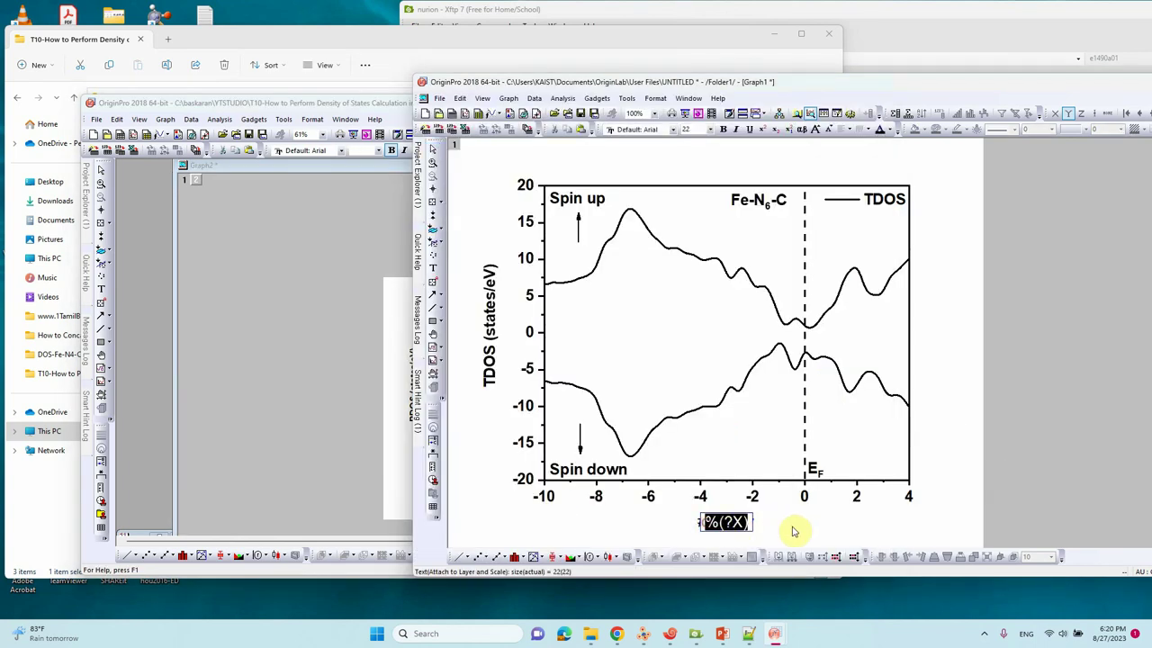
pyautogui.hotkey('ctrl', 'v')
pyautogui.click(832, 522)
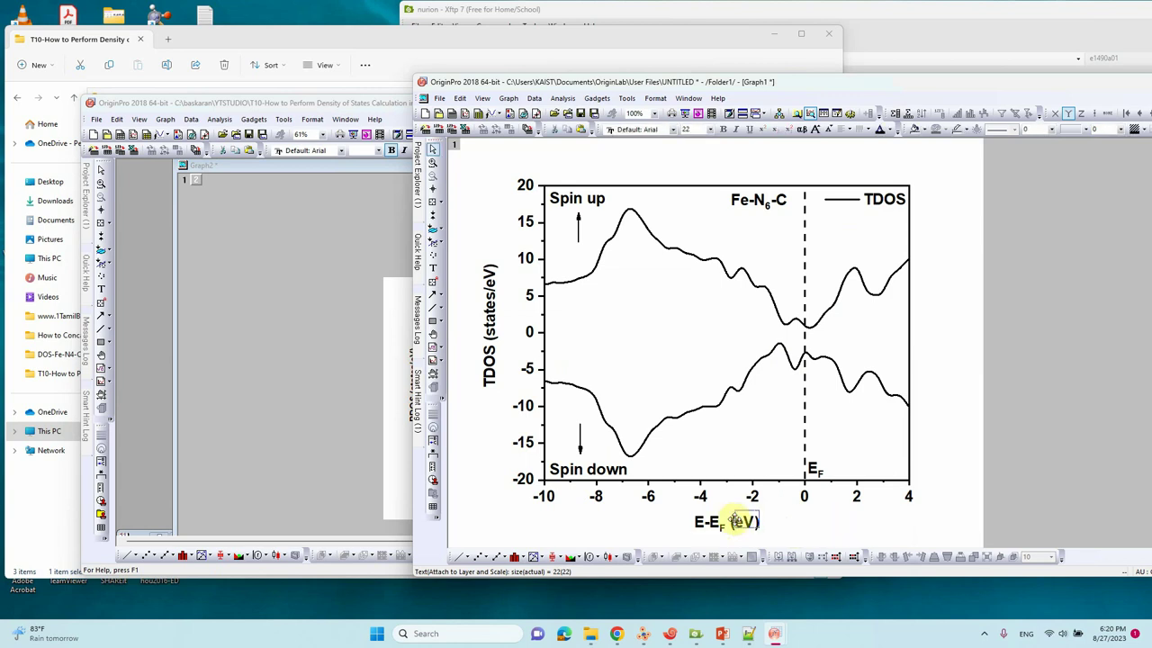
pyautogui.moveTo(967, 83); pyautogui.dragTo(848, 93)
pyautogui.click(1088, 81)
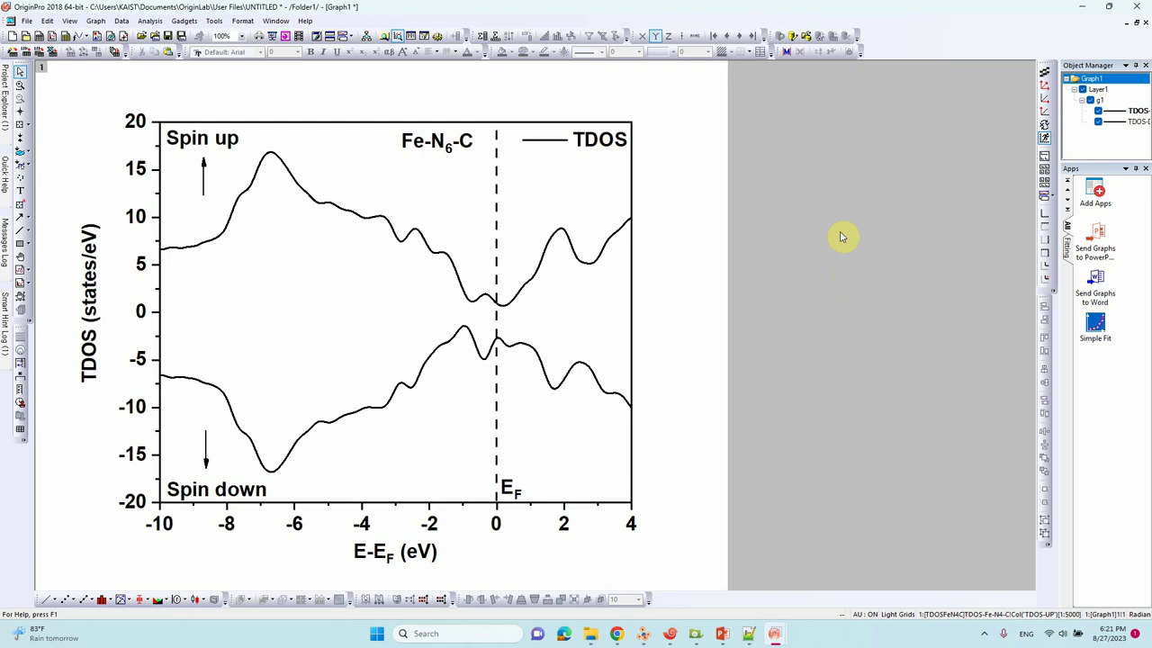
pyautogui.hotkey('ctrl', 's')
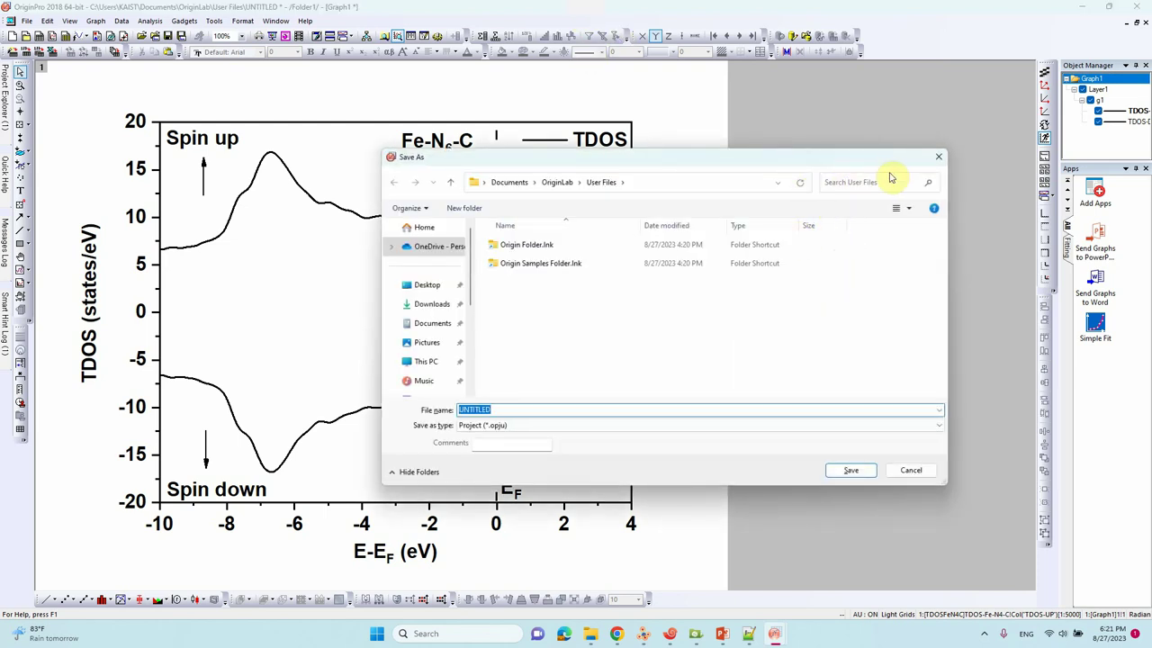
pyautogui.click(944, 158)
pyautogui.moveTo(438, 6); pyautogui.dragTo(668, 33)
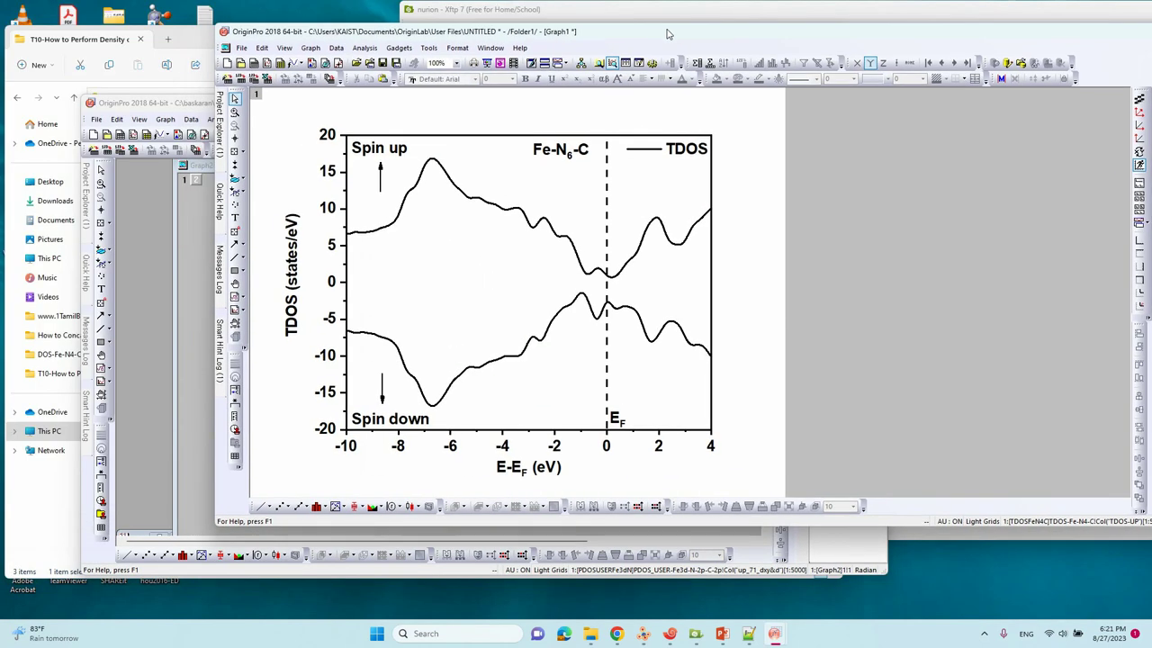
# Start a graph export of the active TDOS page as a JPG image named Fe-N4-C-TDOS.
pyautogui.click(241, 46)
pyautogui.moveTo(270, 128)
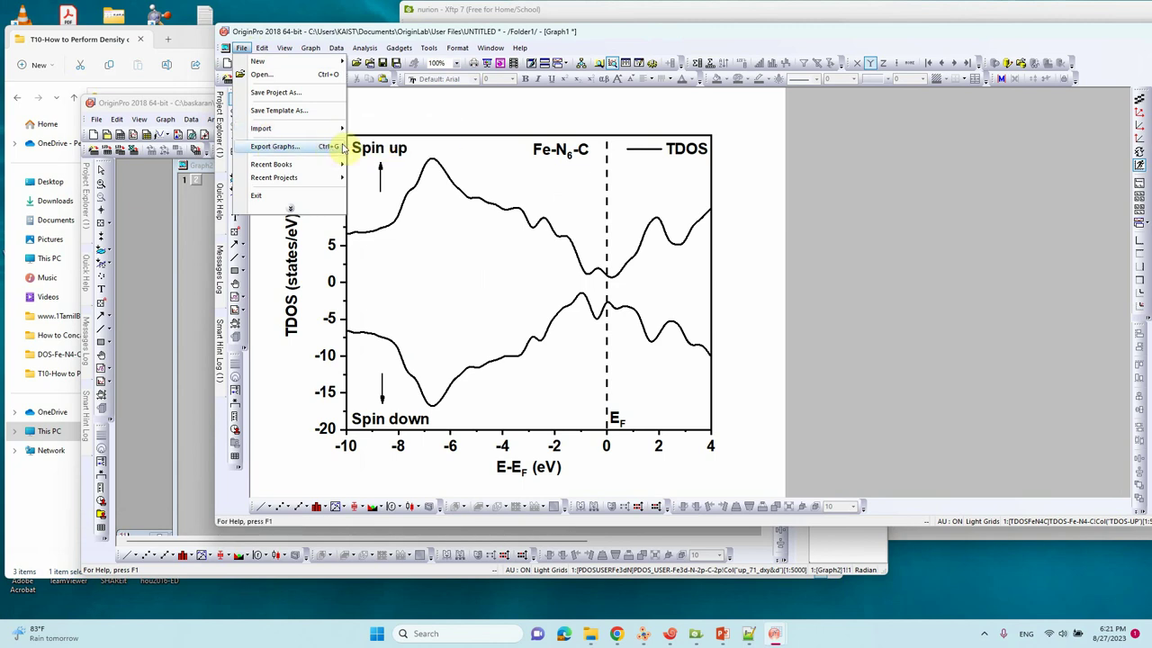
pyautogui.click(295, 150)
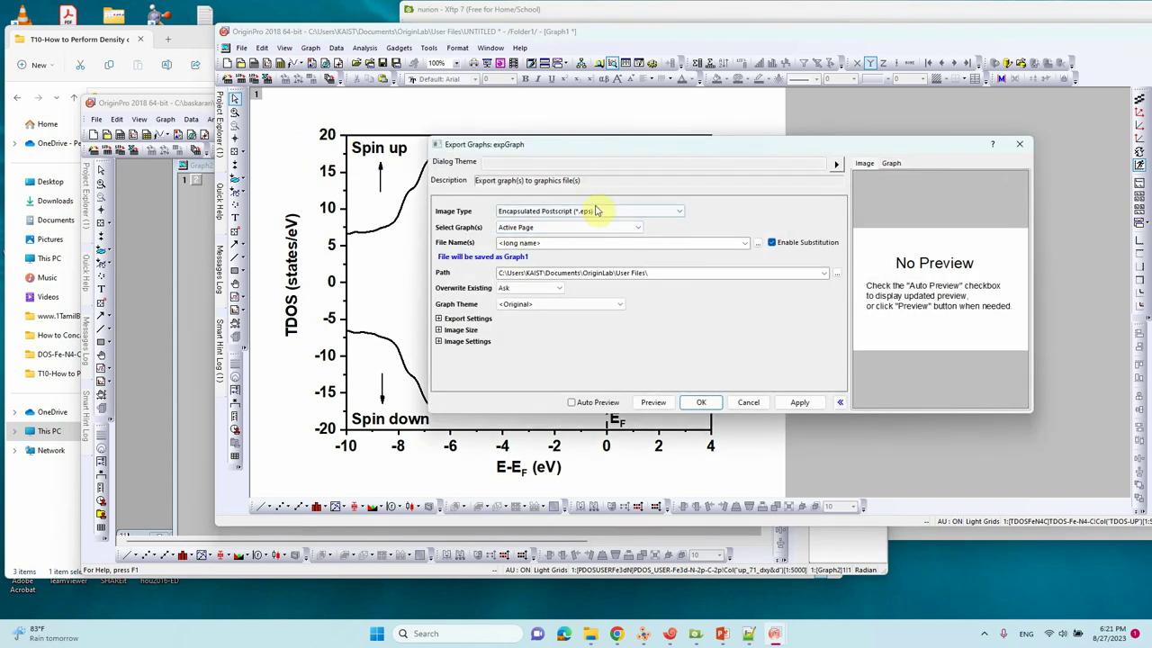
pyautogui.click(595, 211)
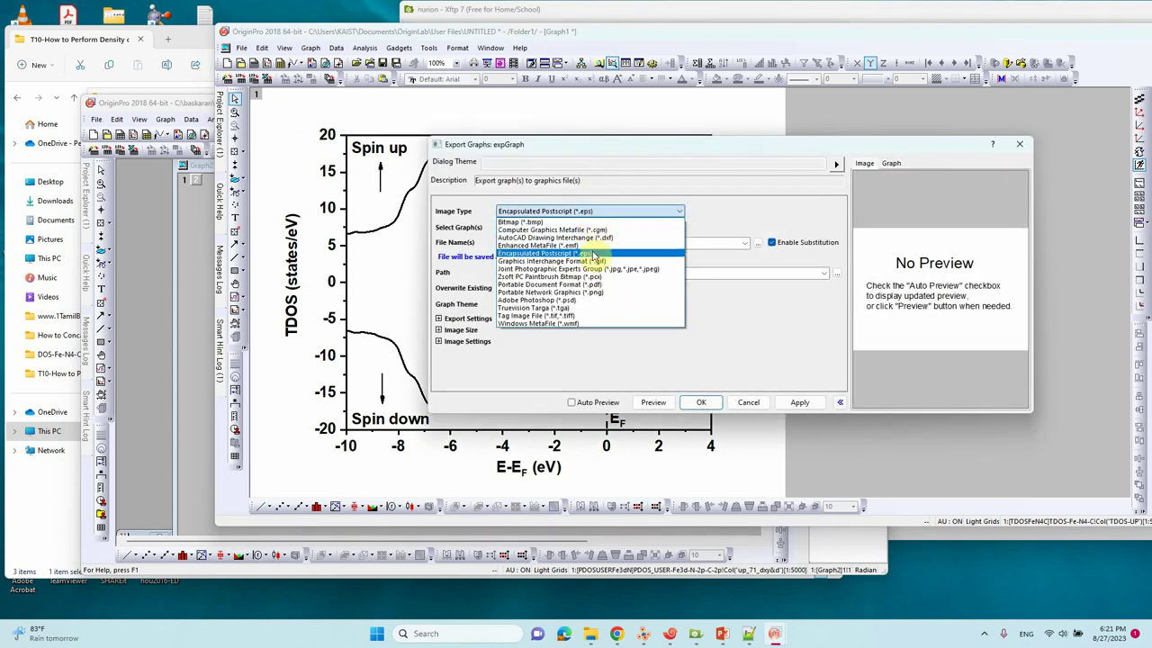
pyautogui.click(594, 268)
pyautogui.click(570, 244)
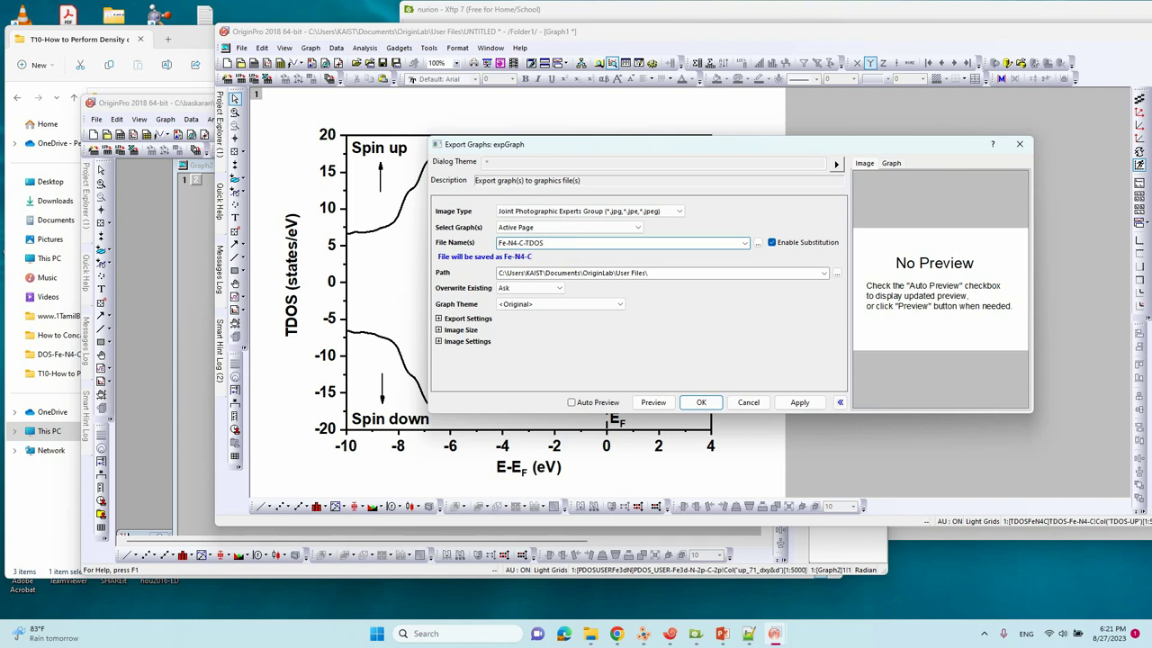
# Set the export path to the DOS-Fe-N4-C folder, copying its full path from File Explorer.
pyautogui.click(172, 43)
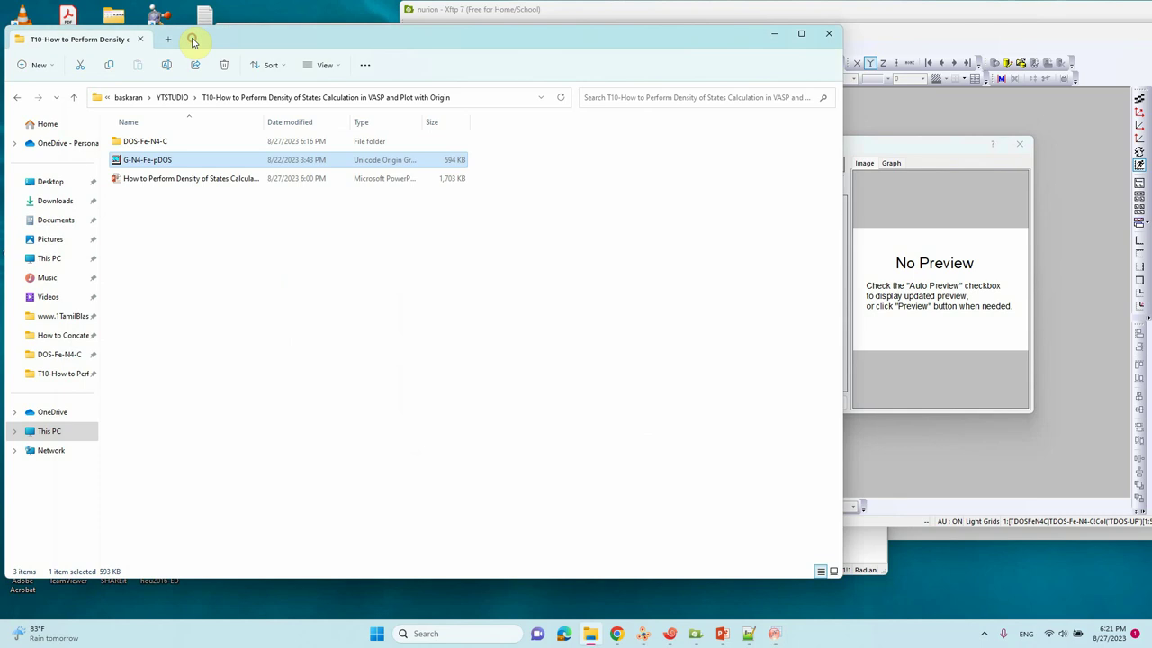
pyautogui.click(75, 97)
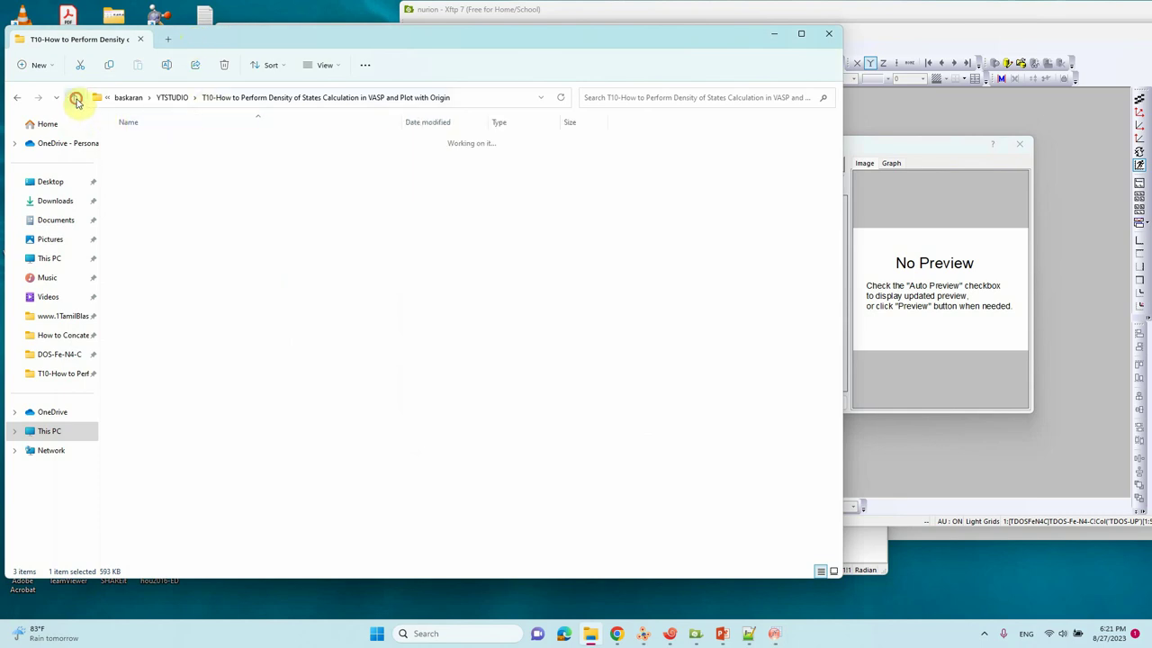
pyautogui.doubleClick(224, 364)
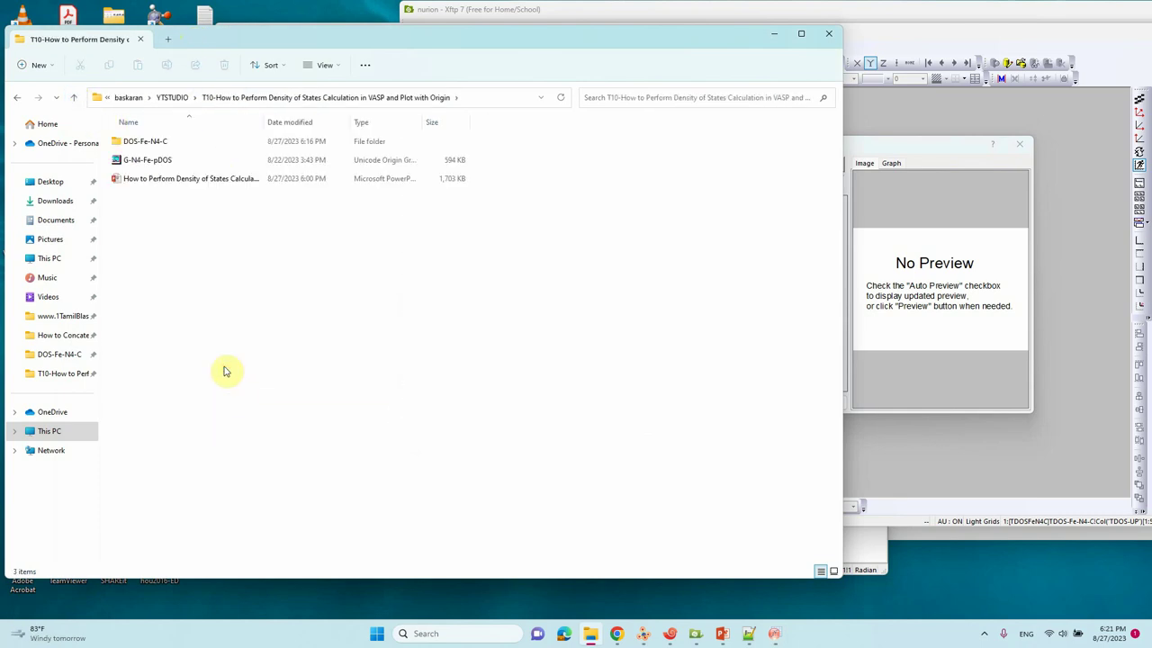
pyautogui.doubleClick(153, 144)
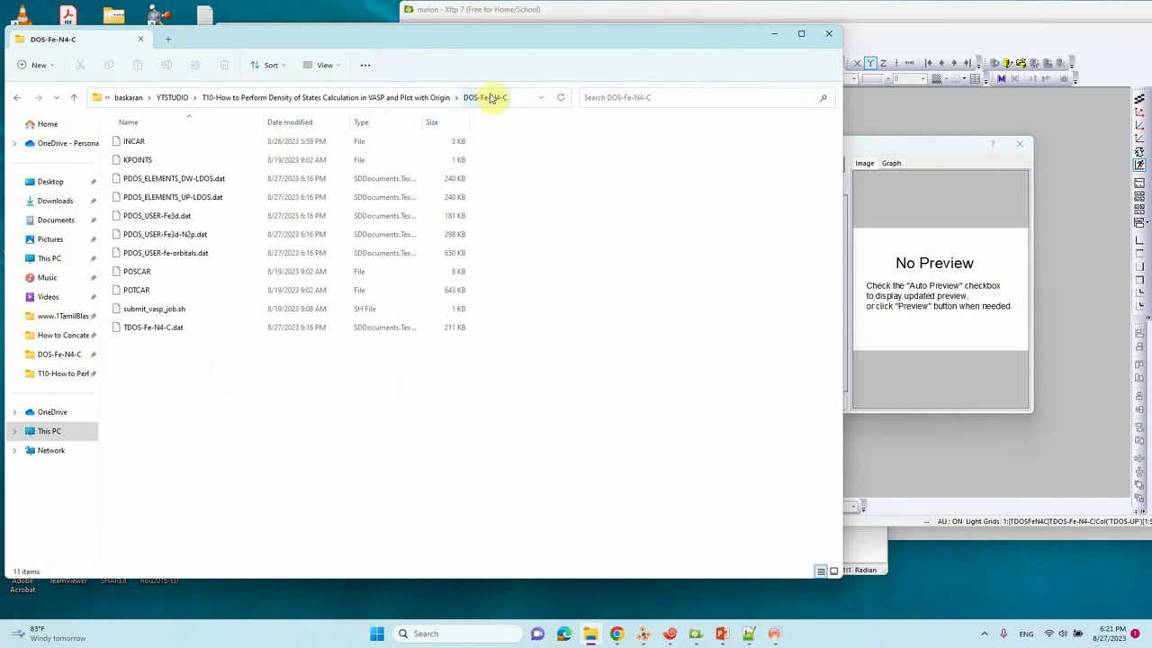
pyautogui.click(542, 97)
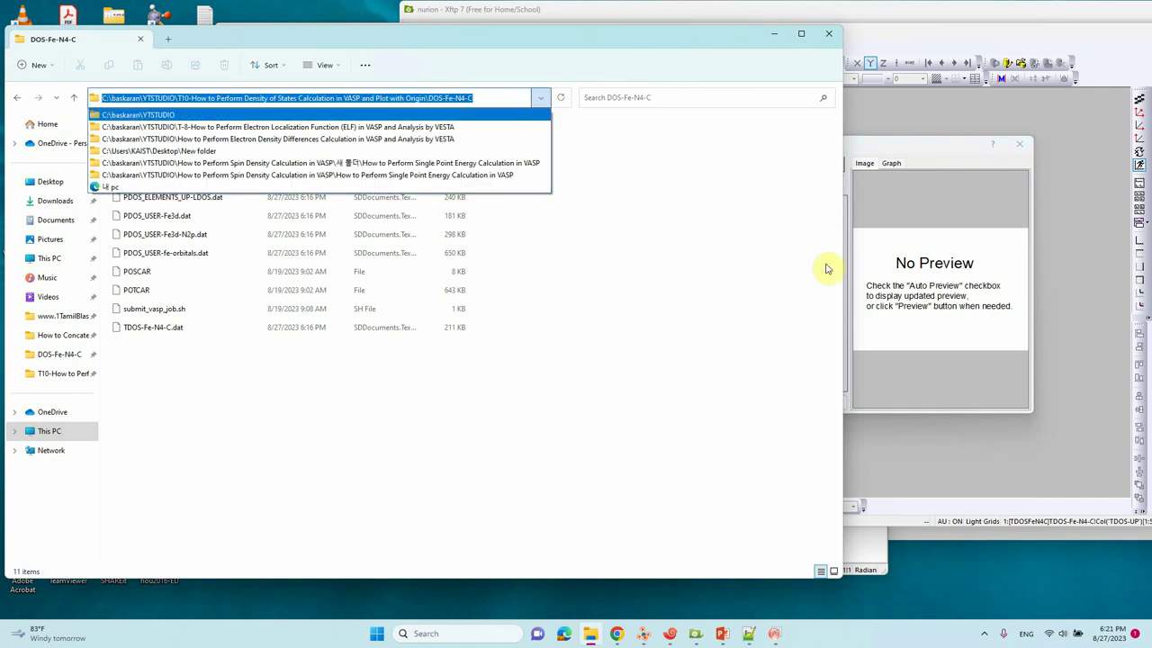
pyautogui.click(1058, 392)
pyautogui.click(673, 270)
pyautogui.hotkey('ctrl', 'v')
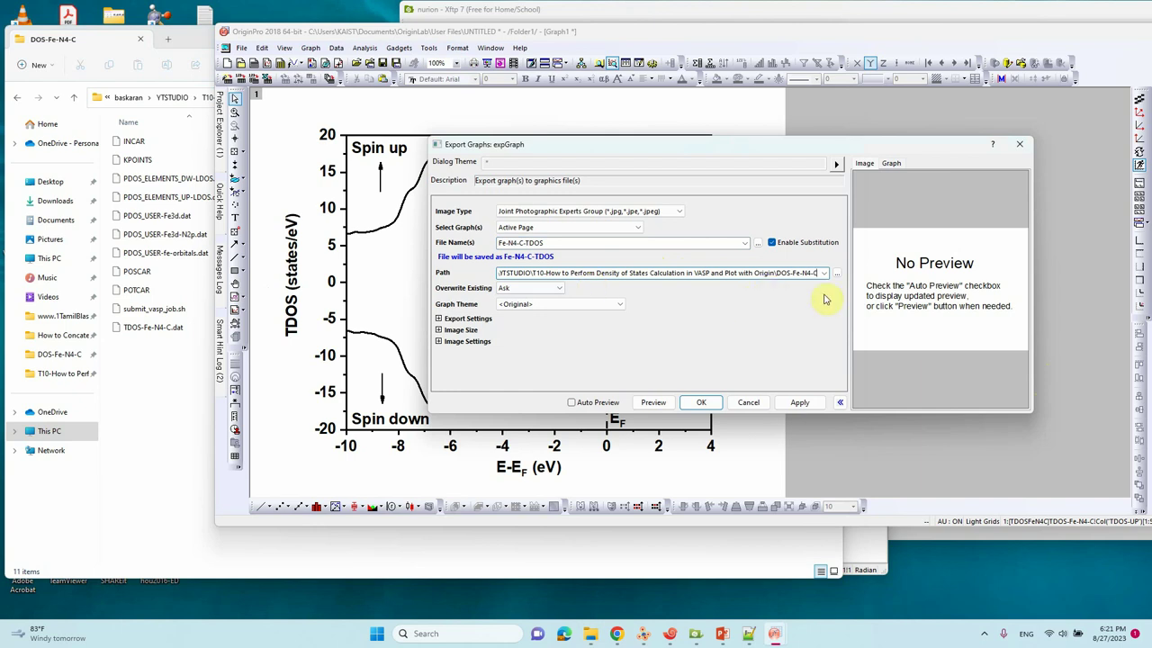
# Set the JPG resolution to 600 DPI in the export's image settings and export the graph.
pyautogui.click(439, 319)
pyautogui.scroll(-1, 716, 336)
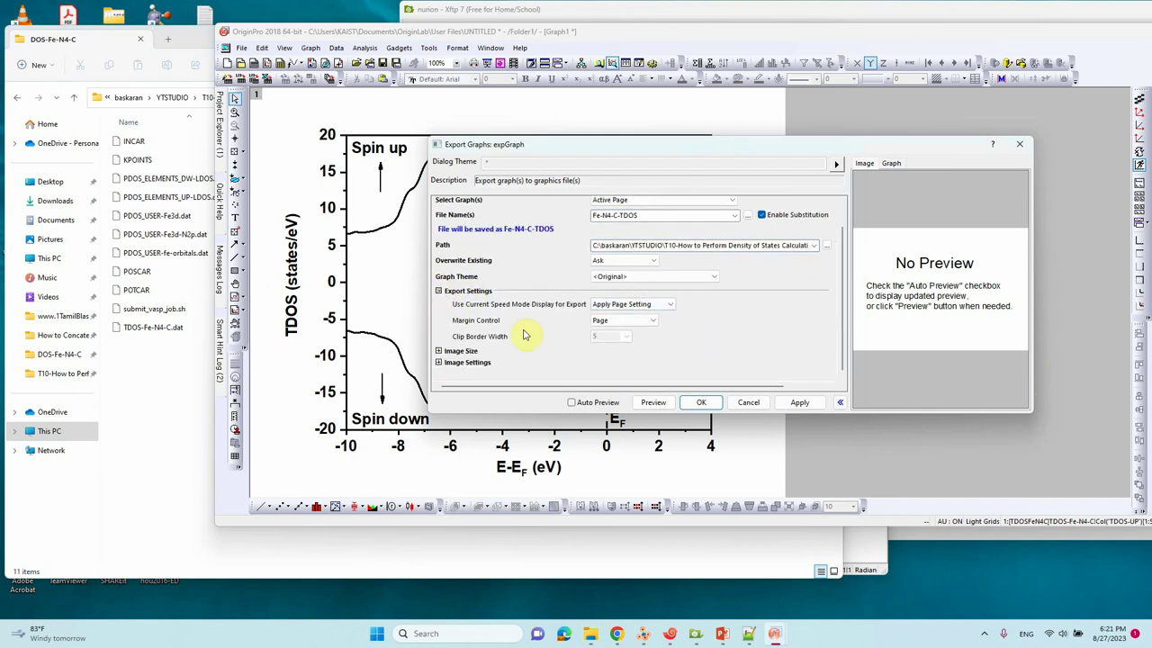
pyautogui.click(439, 351)
pyautogui.scroll(-1, 571, 342)
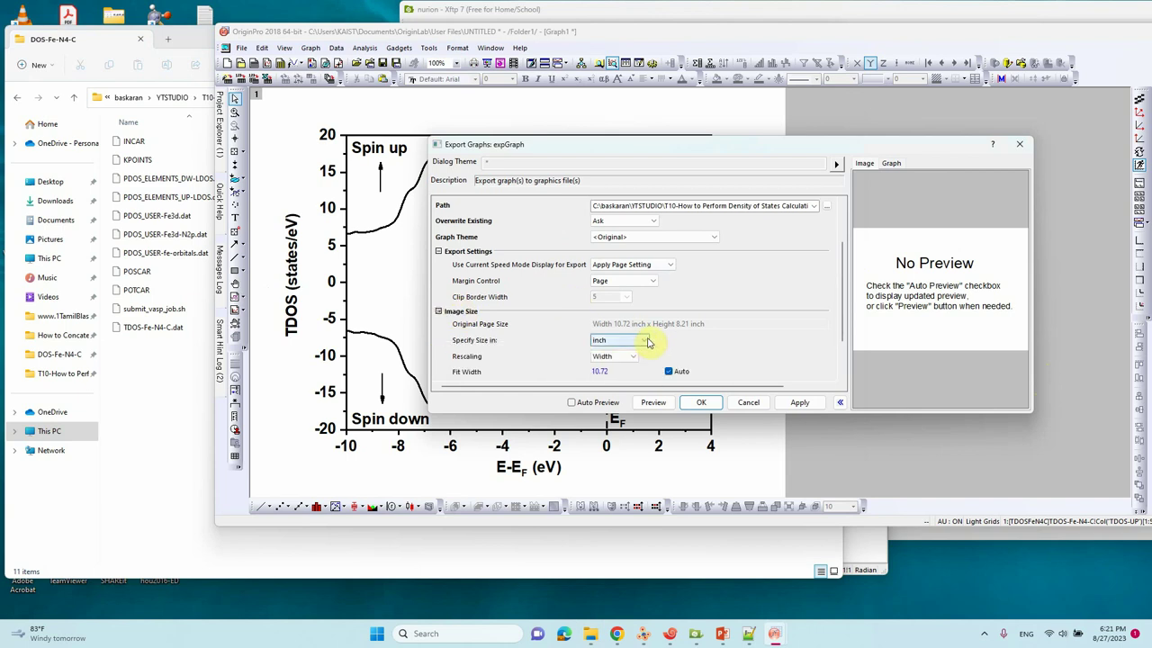
pyautogui.click(647, 341)
pyautogui.click(647, 341)
pyautogui.scroll(-2, 671, 333)
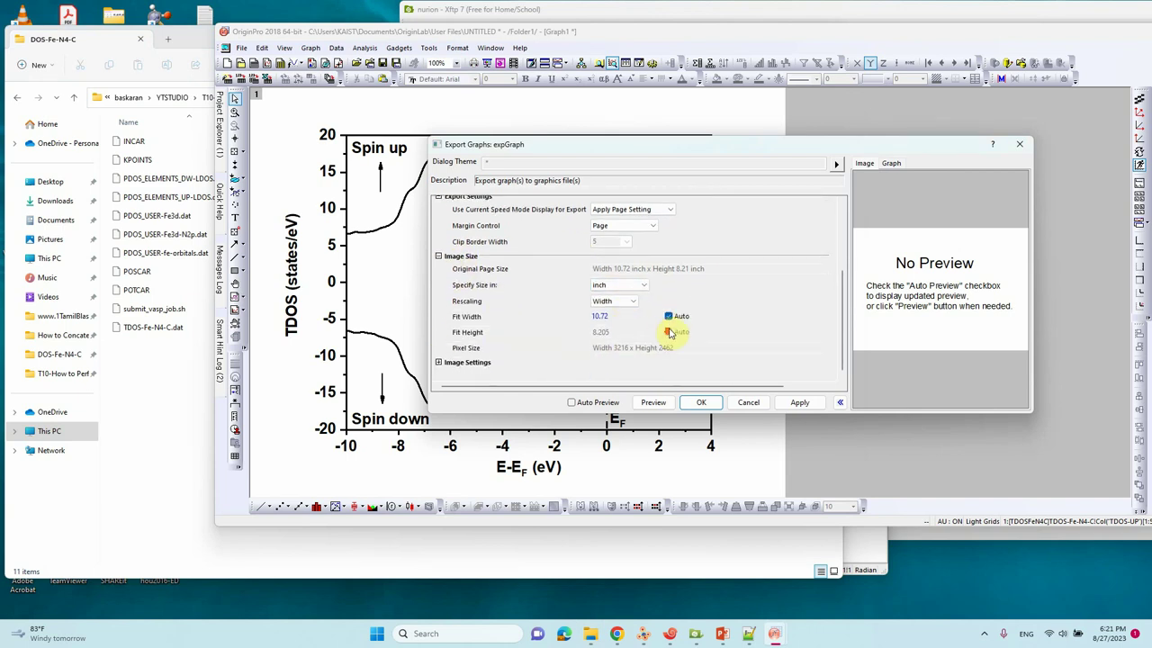
pyautogui.click(439, 361)
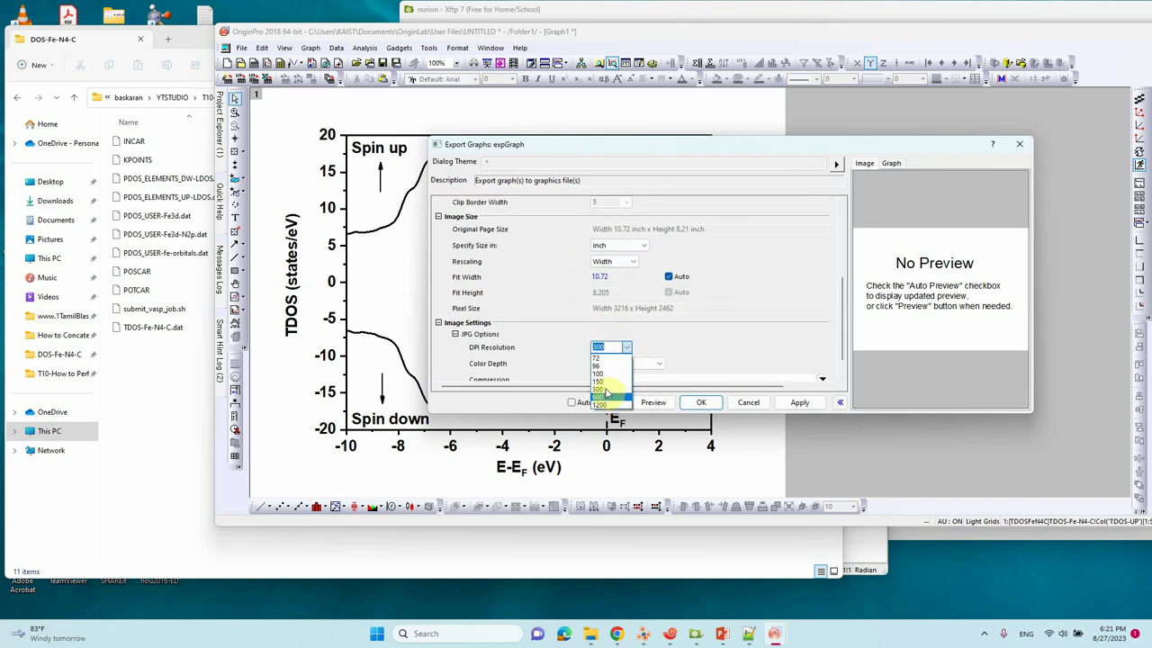
pyautogui.click(602, 397)
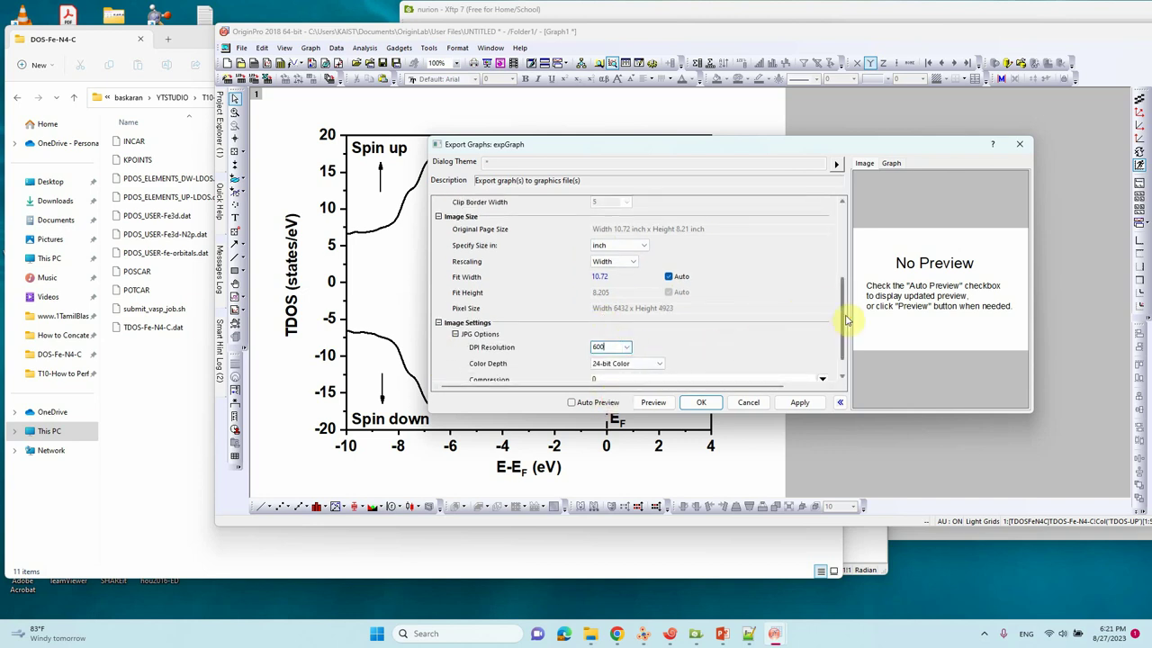
pyautogui.moveTo(846, 319); pyautogui.dragTo(835, 235)
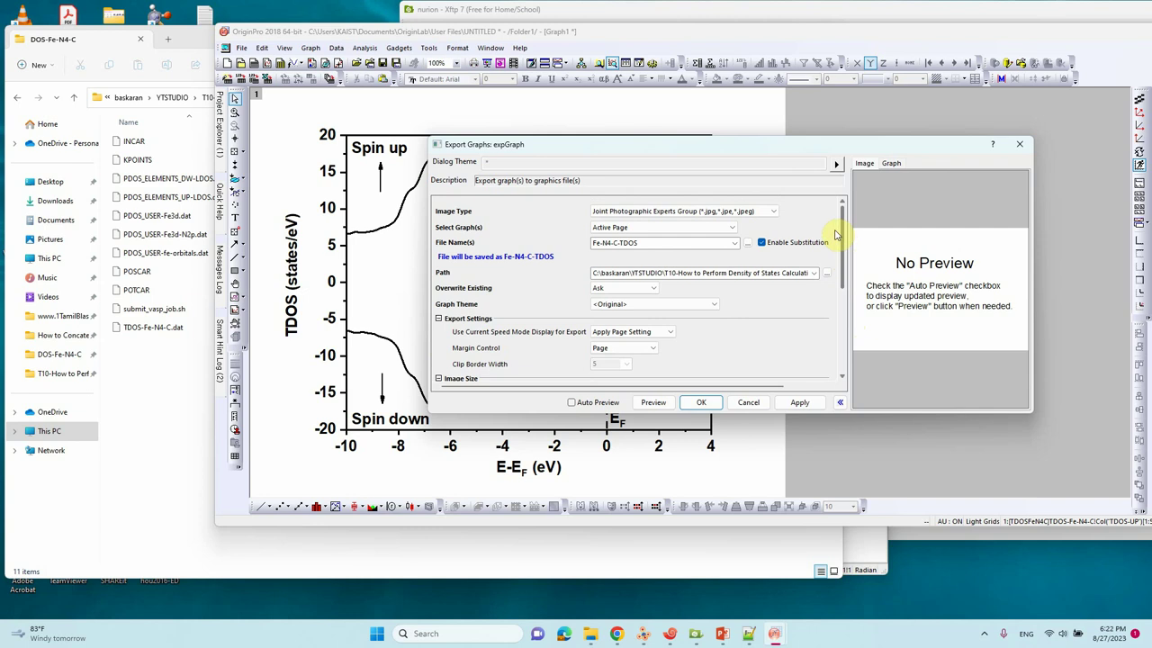
pyautogui.scroll(-5, 835, 236)
pyautogui.click(701, 402)
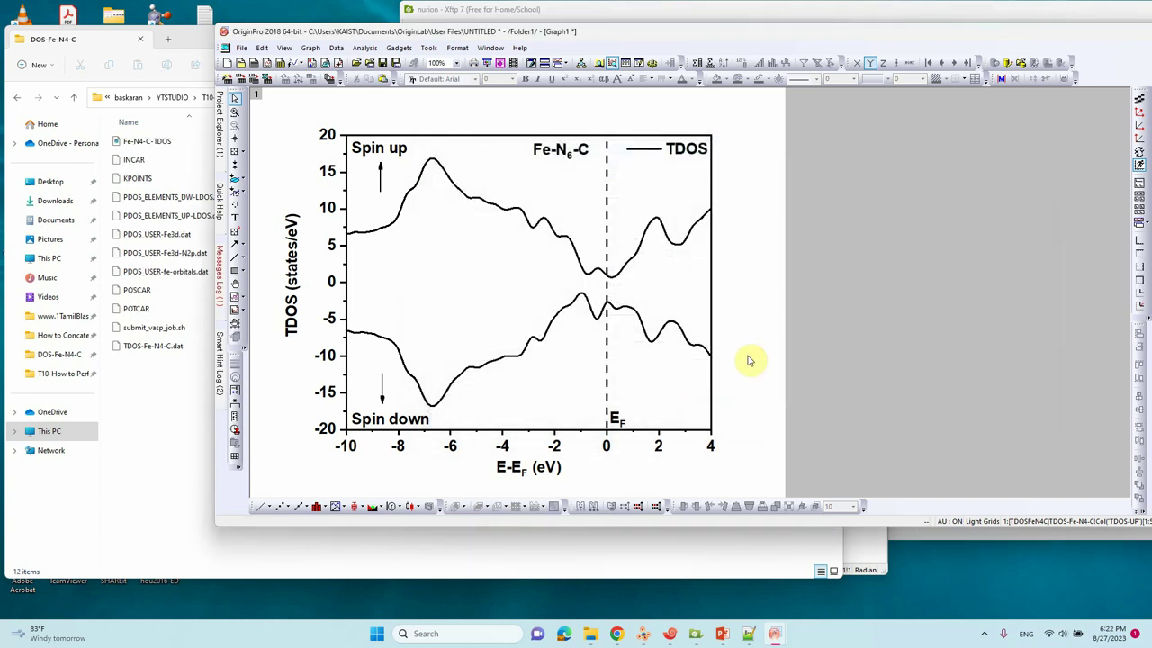
# Open the exported Fe-N4-C-TDOS image in Photos and crop the blank margins on all four sides to about 5366 x 4297 pixels.
pyautogui.click(150, 144)
pyautogui.doubleClick(151, 144)
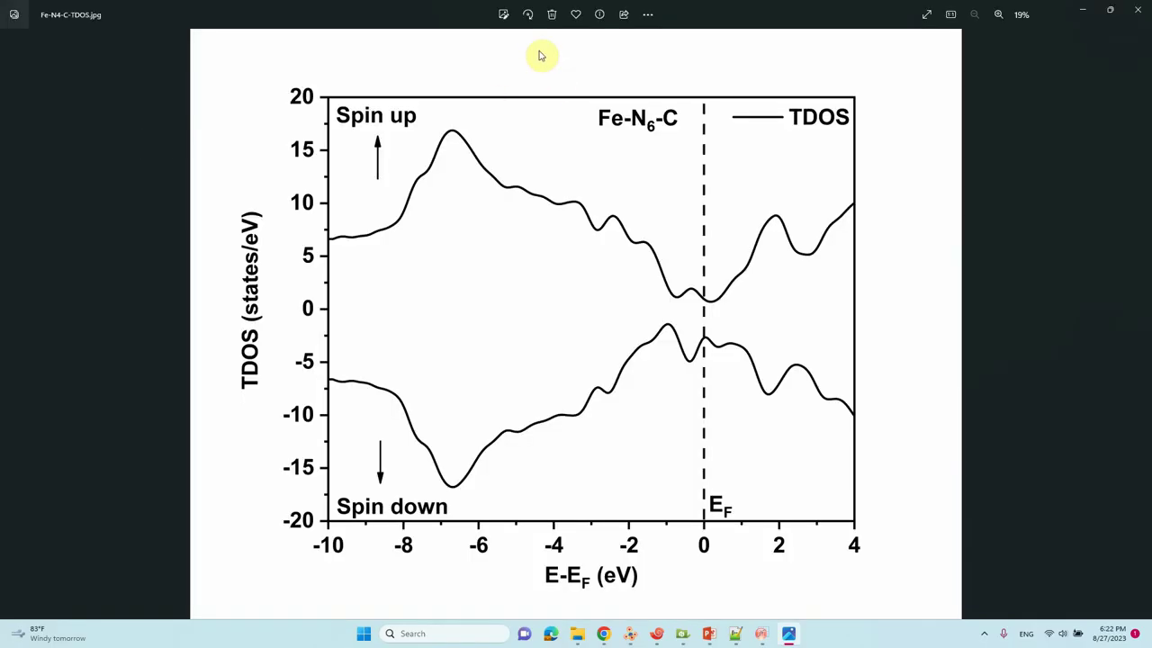
pyautogui.click(501, 18)
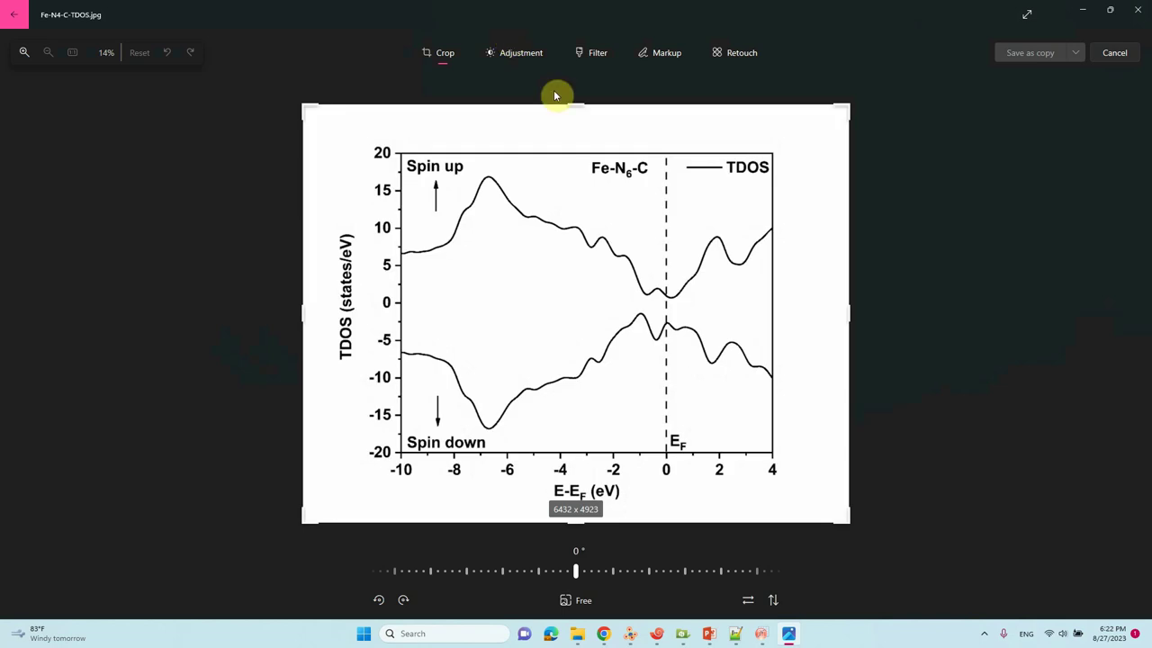
pyautogui.moveTo(574, 104); pyautogui.dragTo(582, 137)
pyautogui.moveTo(275, 300); pyautogui.dragTo(306, 308)
pyautogui.moveTo(571, 509); pyautogui.dragTo(571, 504)
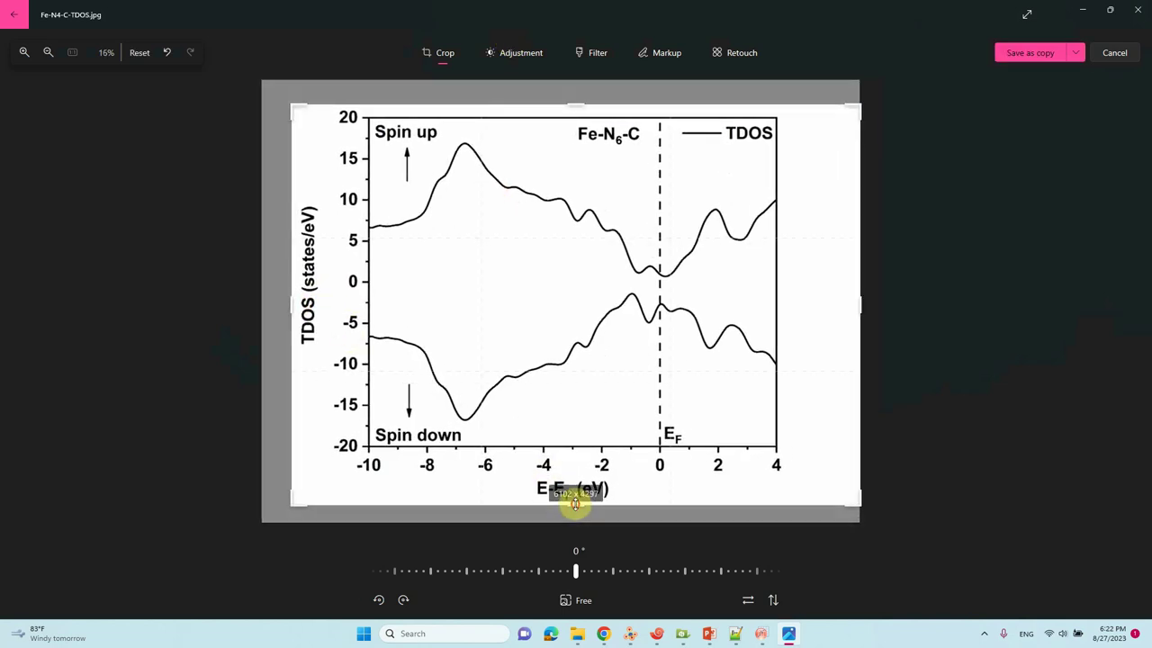
pyautogui.moveTo(883, 313); pyautogui.dragTo(800, 311)
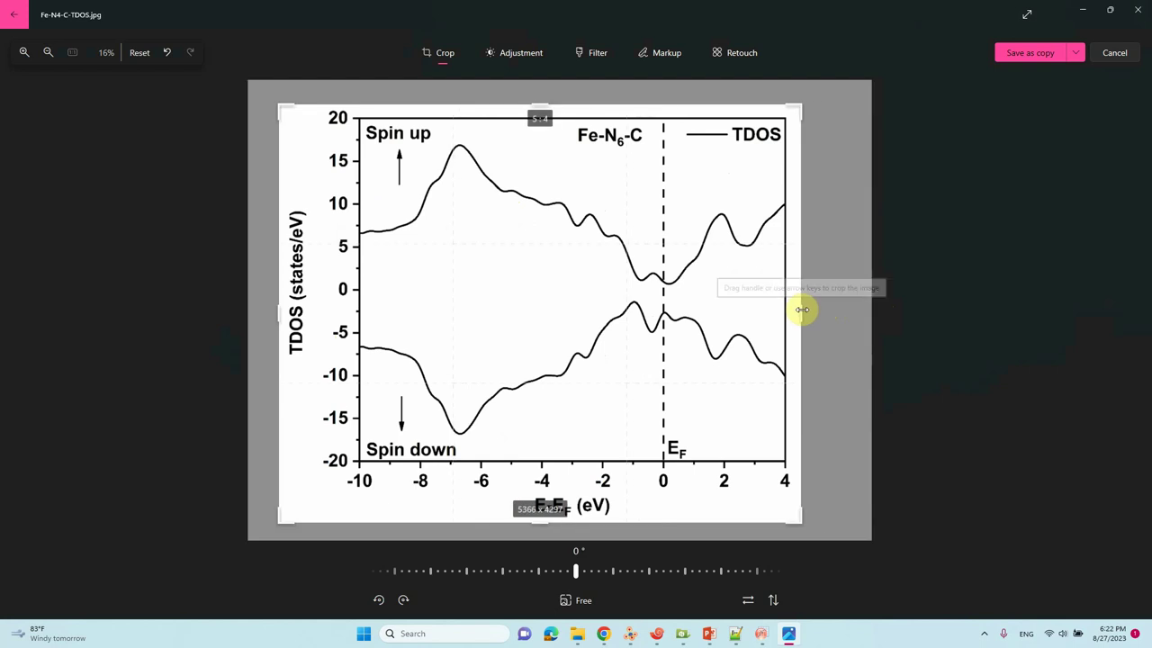
# Save the cropped image over the original file, minimize Photos and return to the TDOS graph in OriginPro.
pyautogui.click(1076, 54)
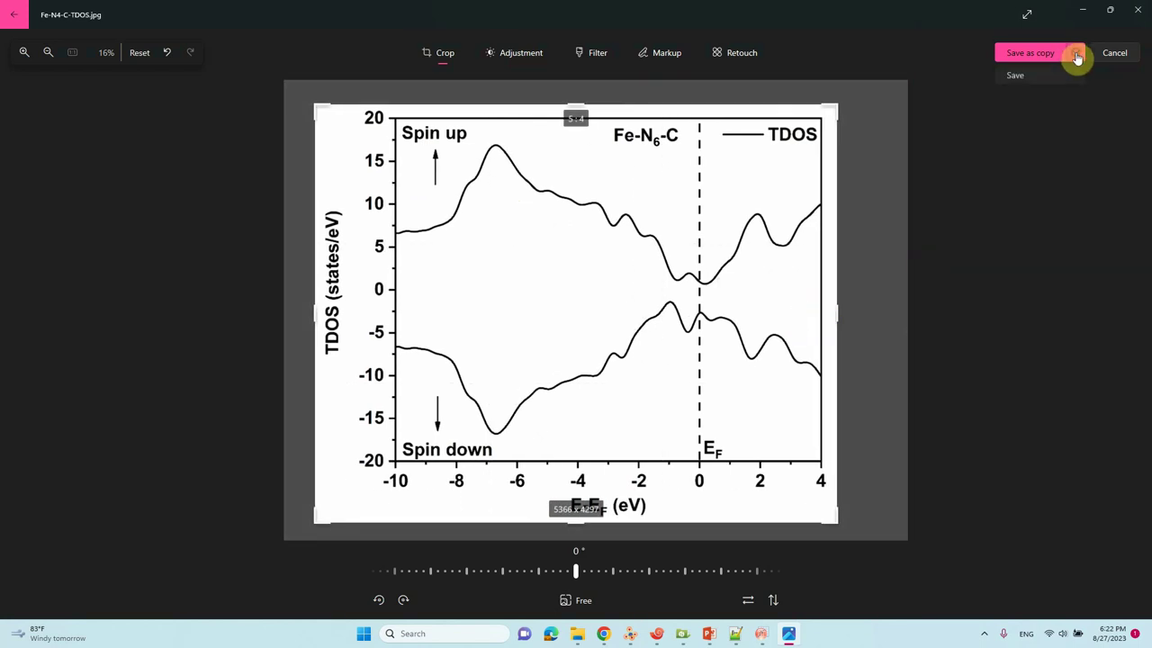
pyautogui.click(1037, 77)
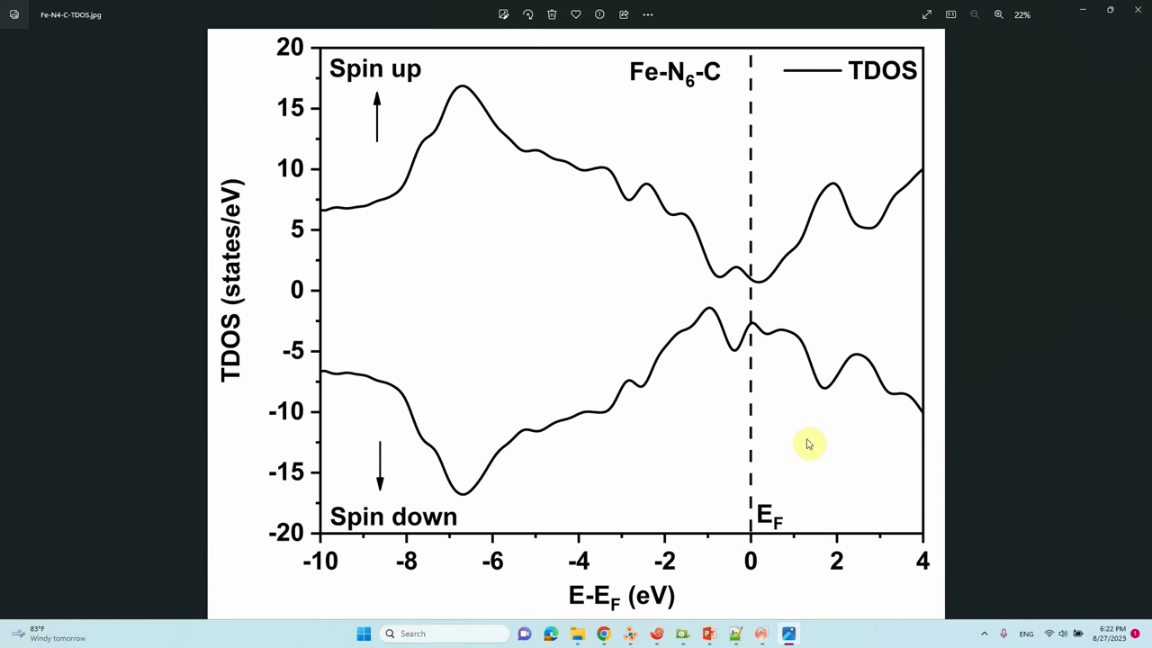
pyautogui.click(1082, 17)
pyautogui.click(954, 327)
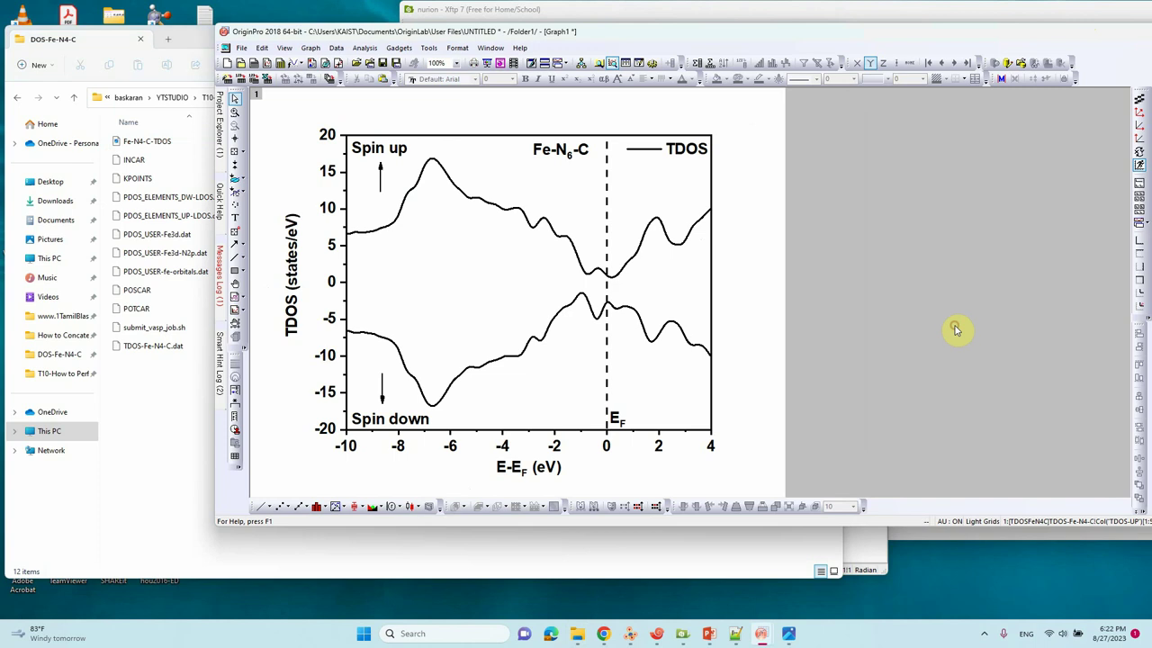
pyautogui.click(120, 449)
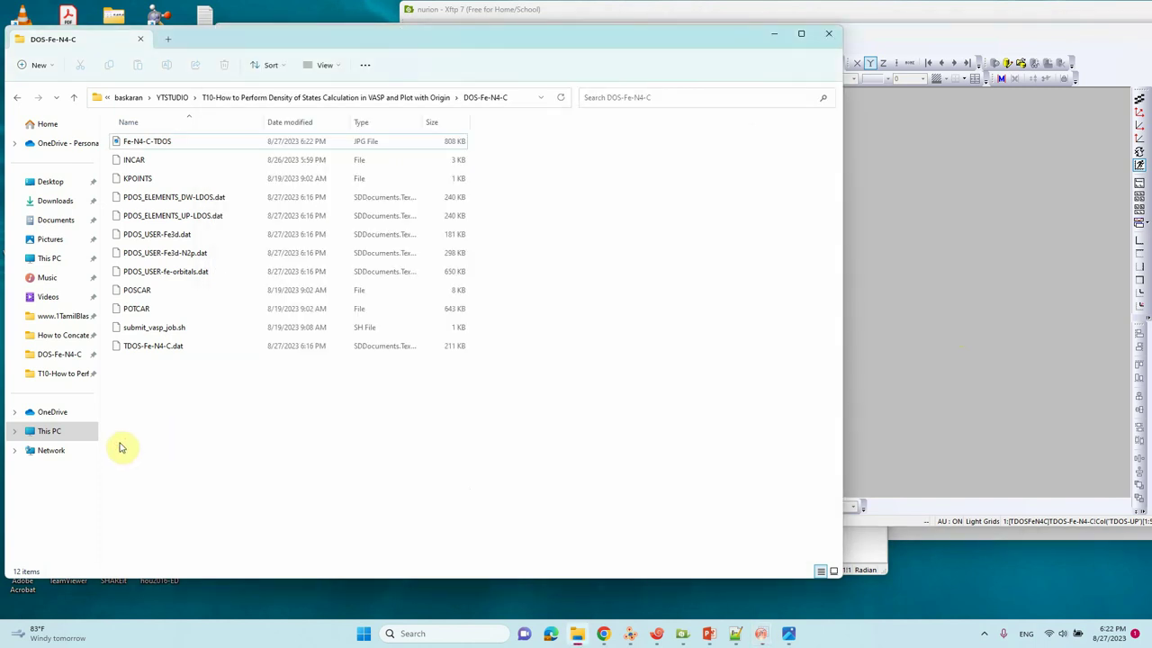
pyautogui.click(1073, 326)
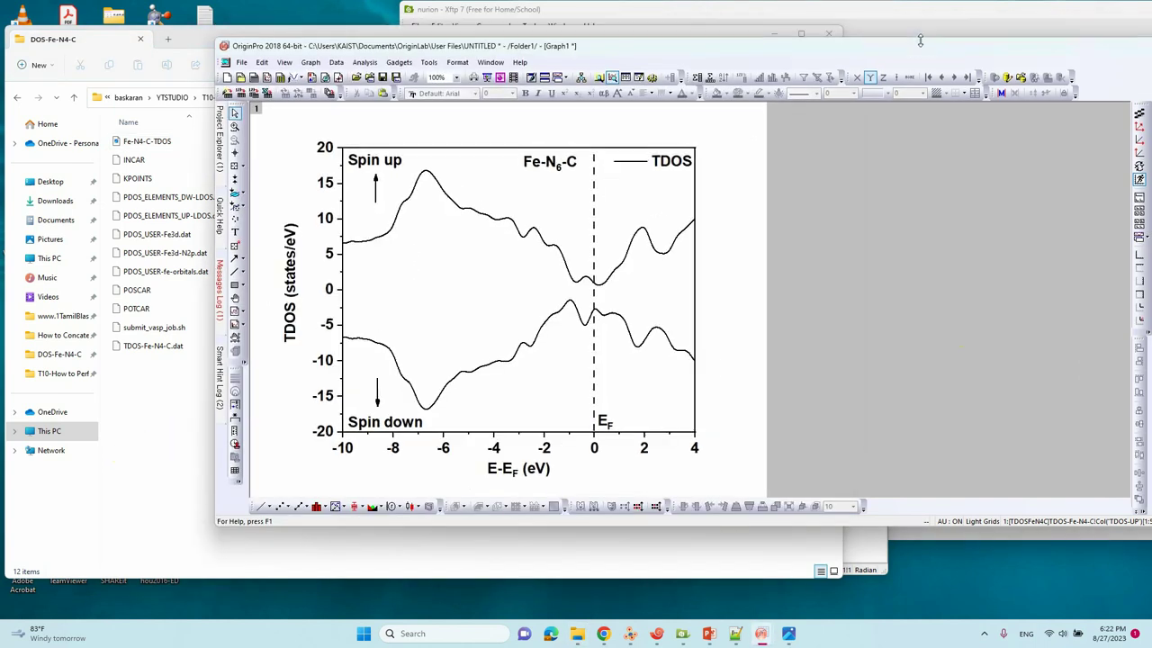
# Bring the OriginPro window fully into view and minimize the TDOS graph so the TDOS-Fe-N4-C workbook is accessible.
pyautogui.moveTo(1112, 28); pyautogui.dragTo(1027, 113)
pyautogui.click(1065, 77)
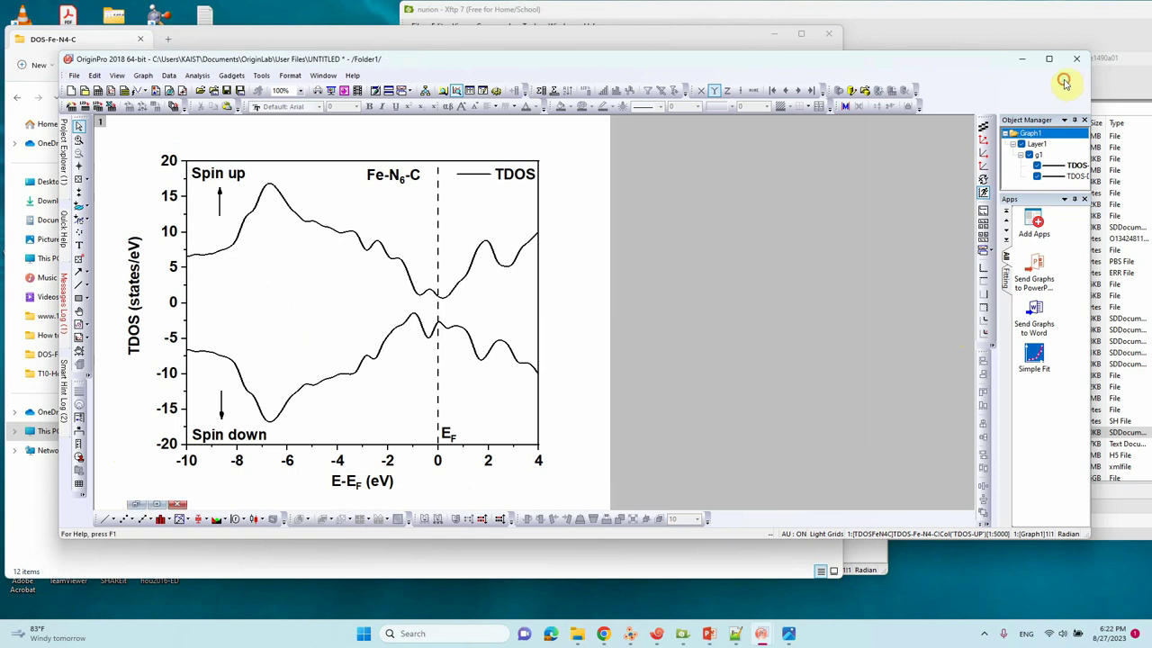
pyautogui.moveTo(227, 139); pyautogui.dragTo(437, 243)
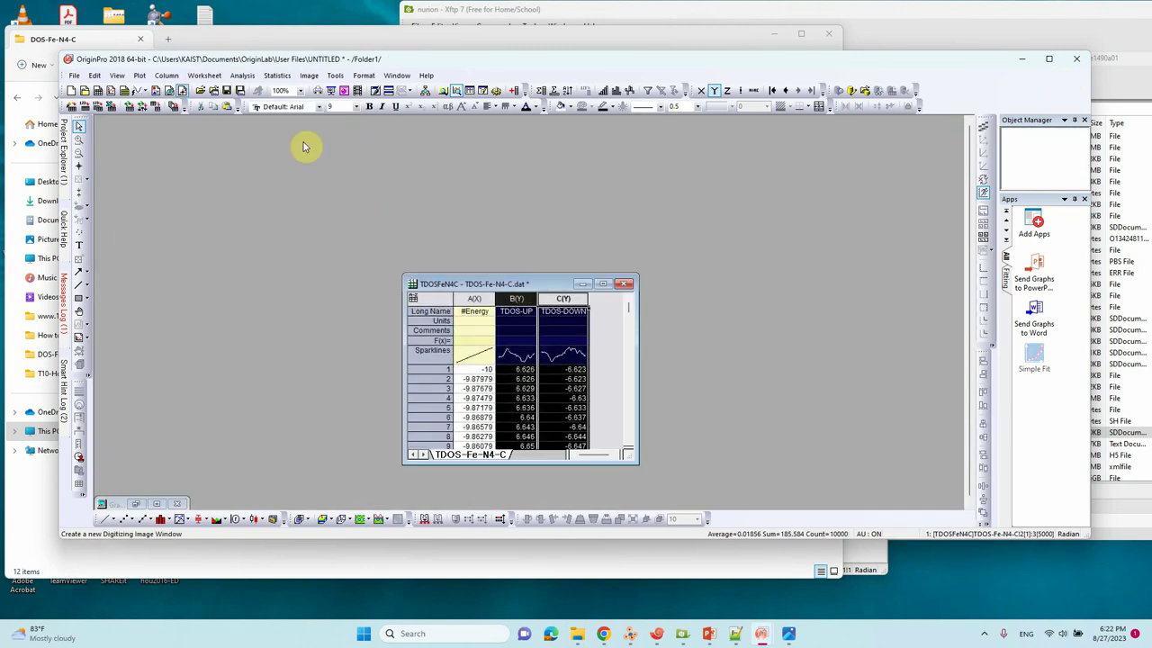
# Save the project as Fe-N4-C-DOS in the DOS-Fe-N4-C folder.
pyautogui.click(227, 91)
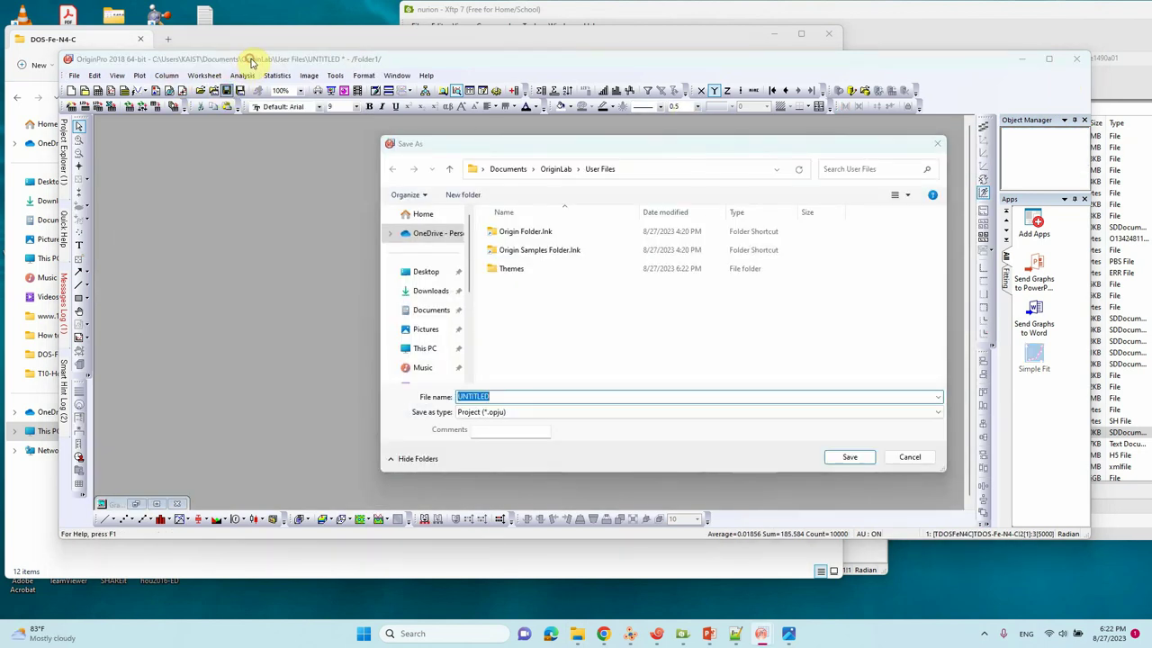
pyautogui.click(927, 459)
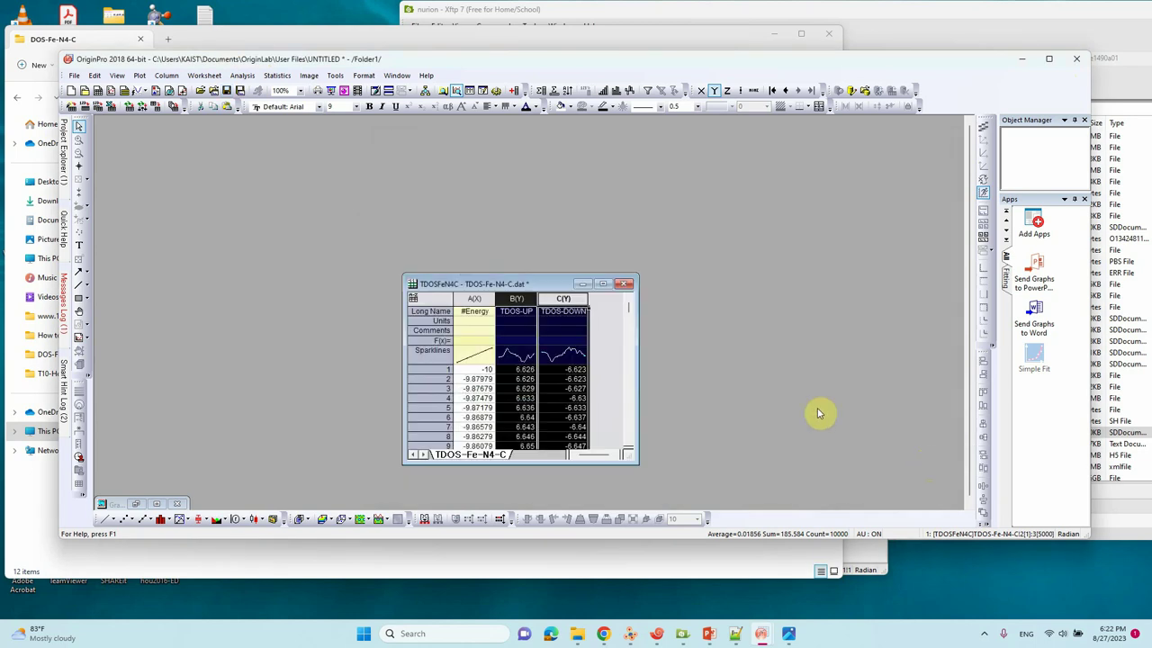
pyautogui.click(75, 76)
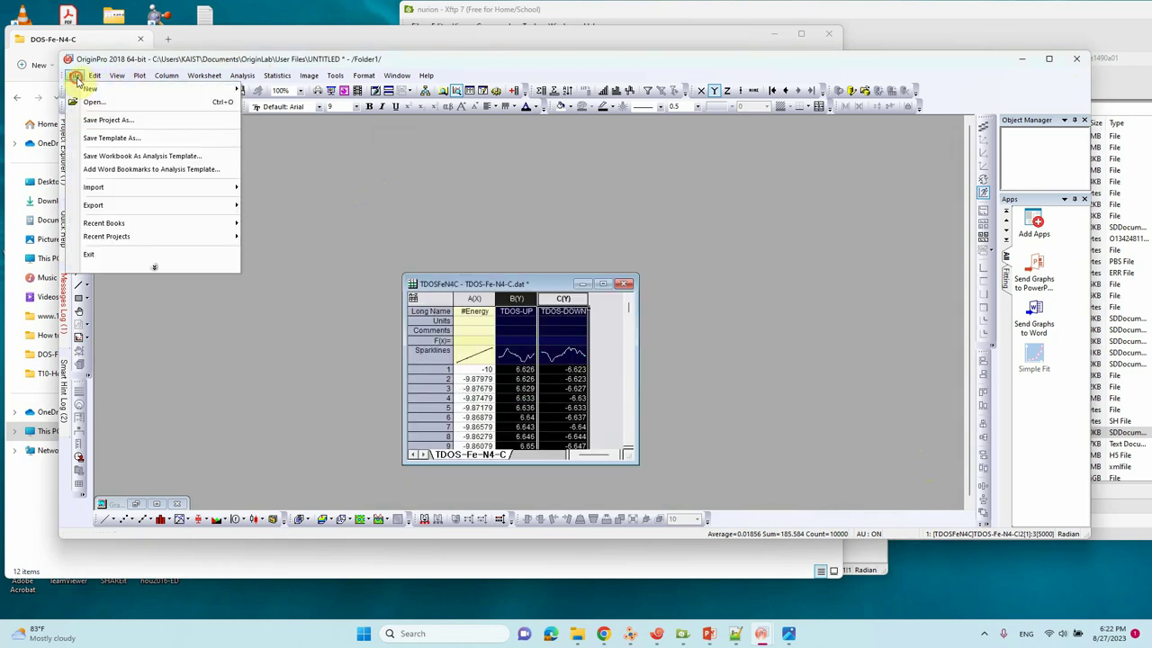
pyautogui.click(95, 121)
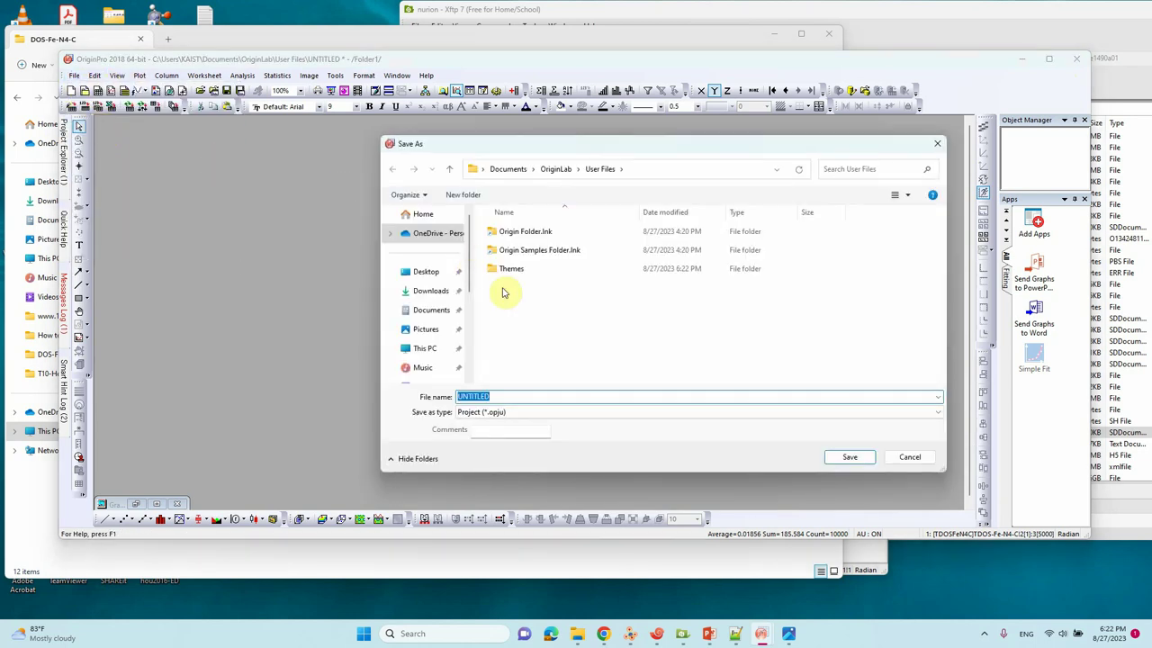
pyautogui.scroll(-3, 441, 288)
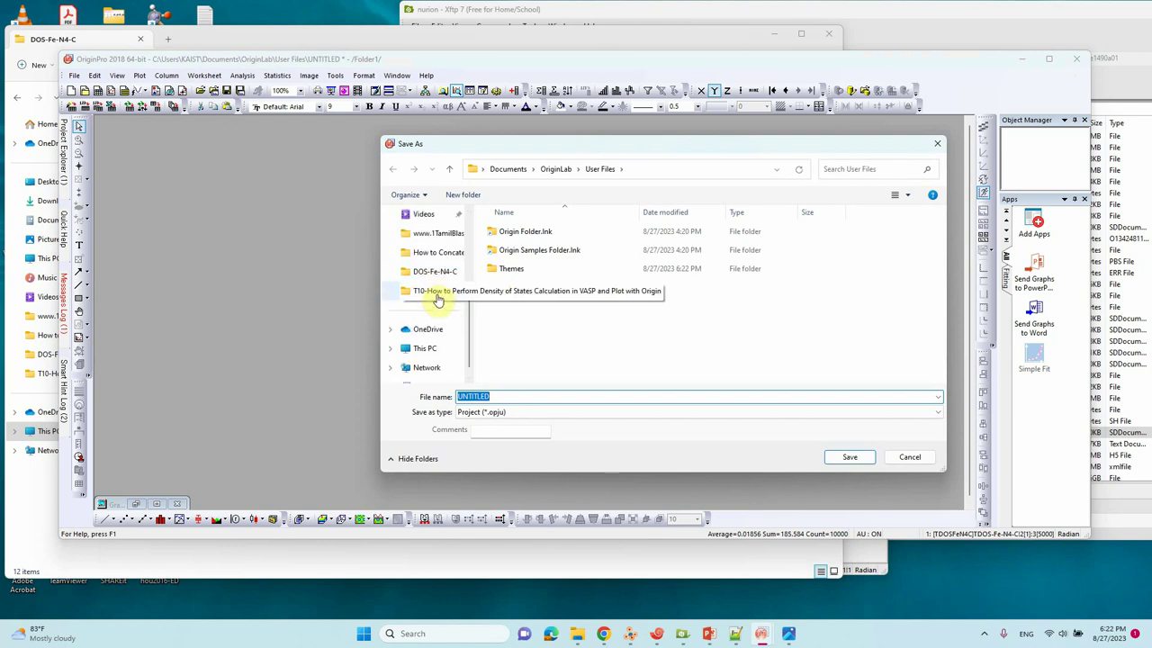
pyautogui.click(439, 270)
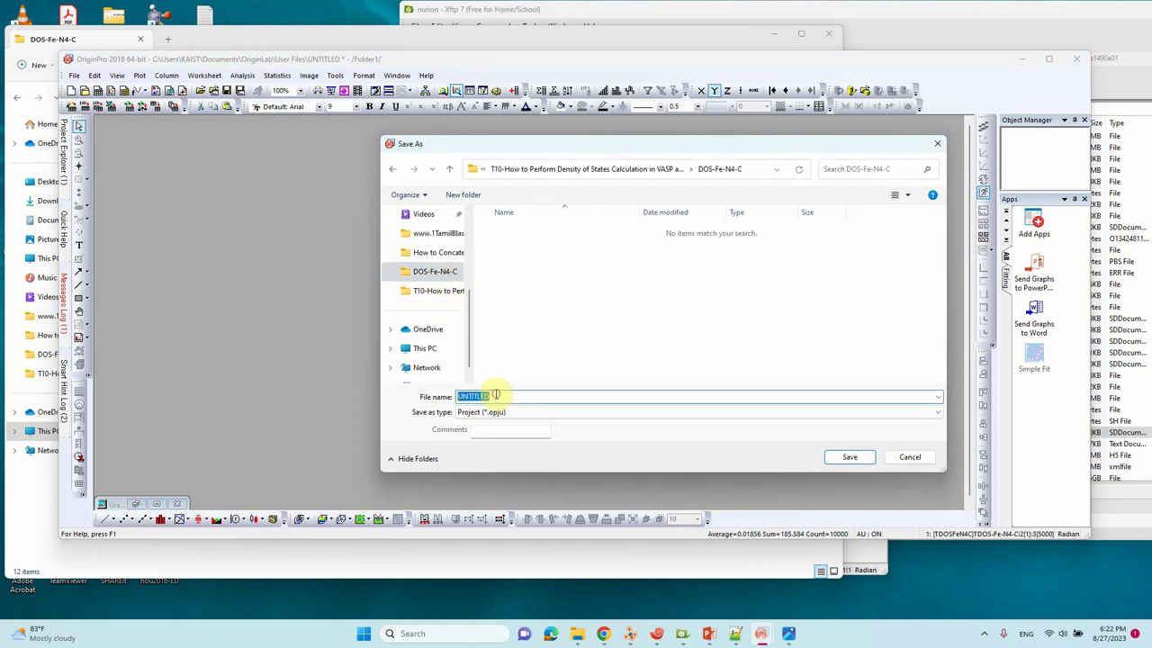
pyautogui.write('Fe')
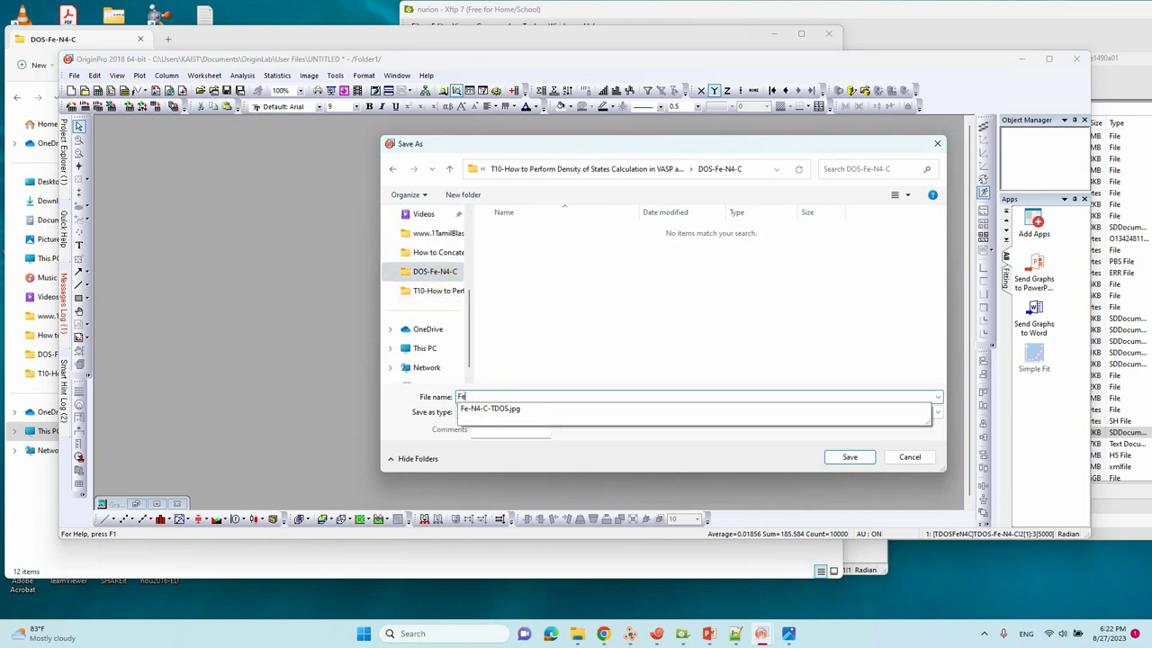
pyautogui.click(489, 409)
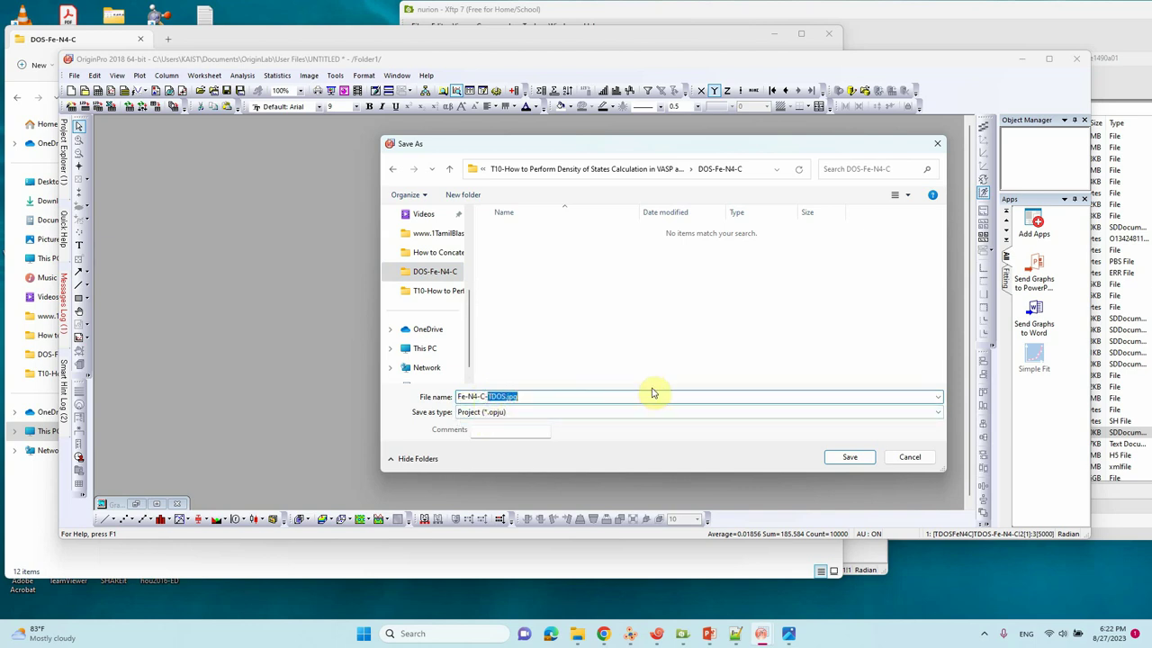
pyautogui.write('D')
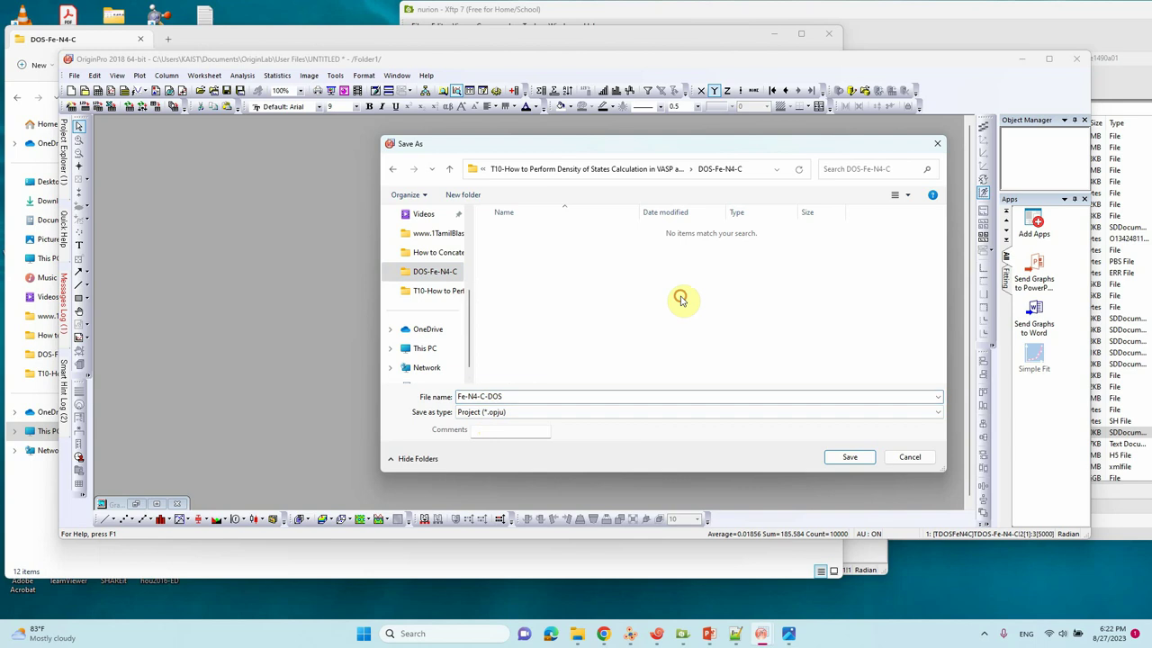
pyautogui.click(846, 458)
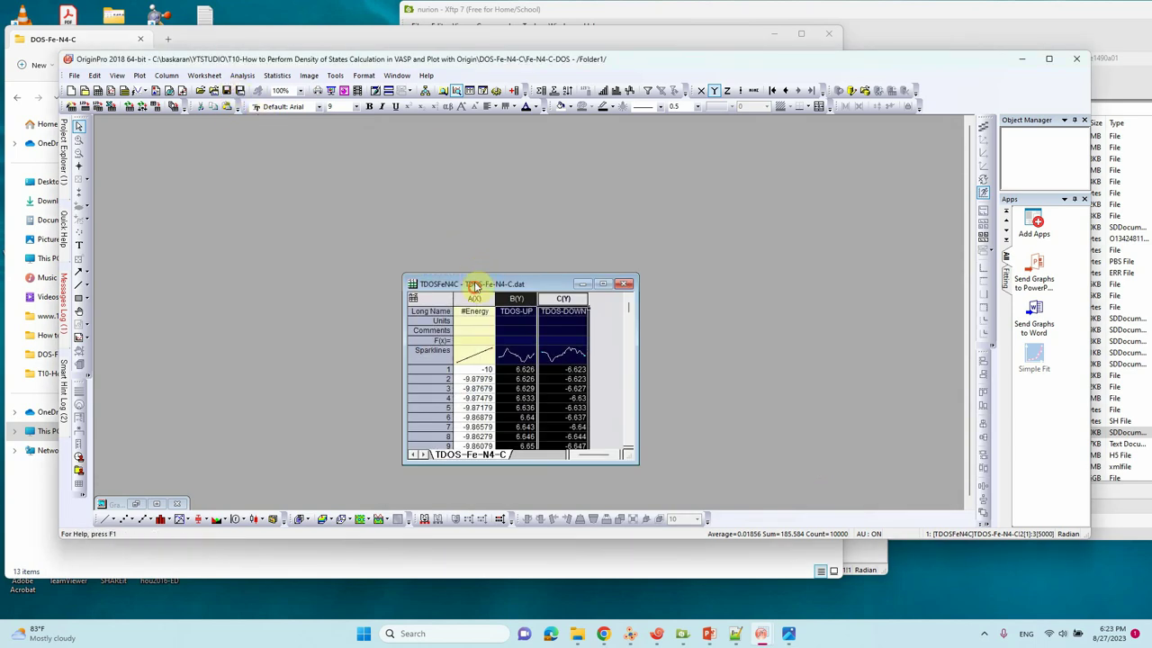
# Import PDOS_ELEMENTS_DW-LDOS.dat from File Explorer into OriginPro as a new workbook, widening it to show all columns.
pyautogui.moveTo(475, 286); pyautogui.dragTo(693, 309)
pyautogui.moveTo(158, 60); pyautogui.dragTo(418, 84)
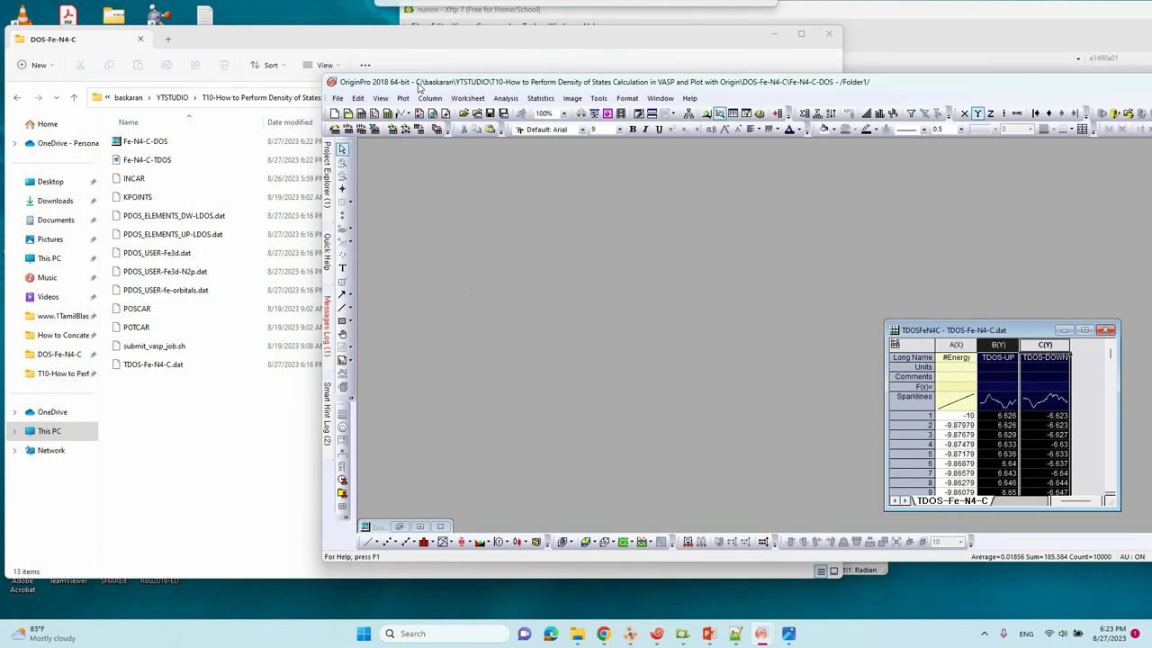
pyautogui.click(197, 218)
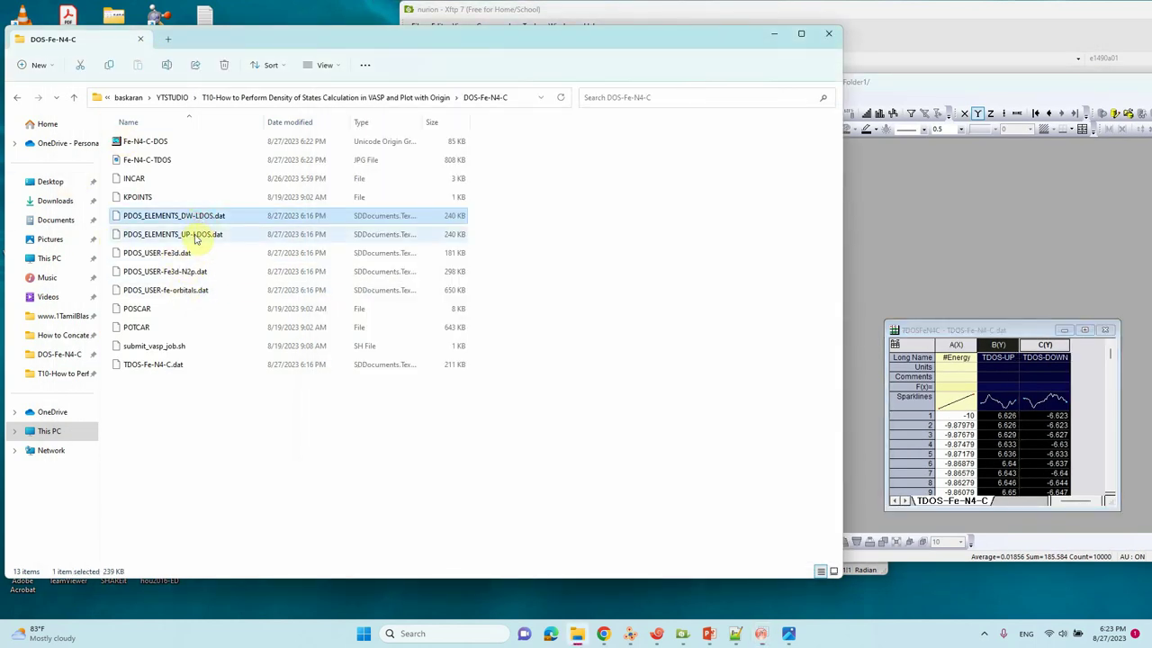
pyautogui.click(878, 273)
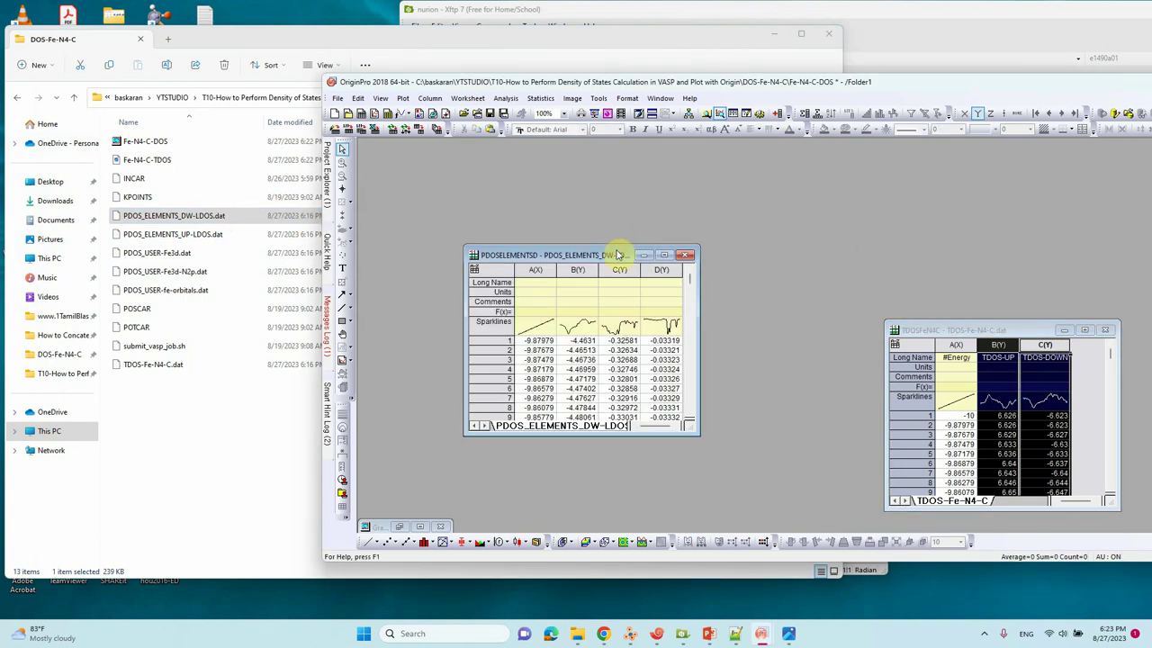
pyautogui.moveTo(616, 249); pyautogui.dragTo(589, 198)
pyautogui.moveTo(670, 256); pyautogui.dragTo(837, 277)
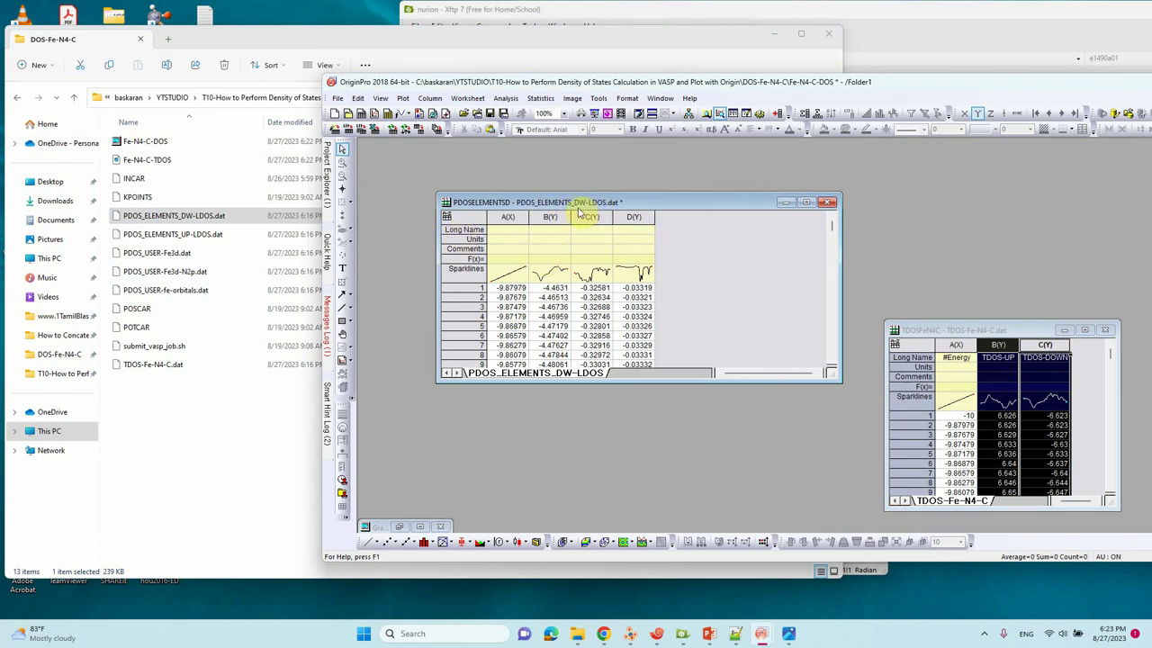
pyautogui.moveTo(583, 203); pyautogui.dragTo(803, 205)
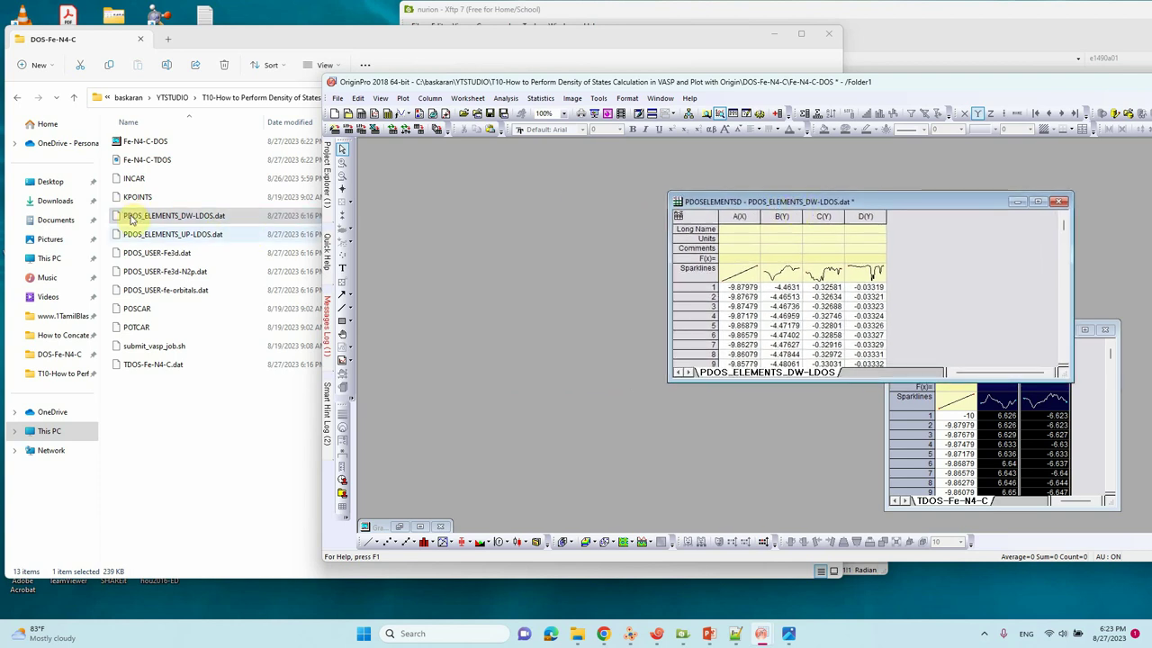
# Import PDOS_ELEMENTS_UP-LDOS.dat as a new workbook and arrange it beside the DW-LDOS workbook with all columns showing.
pyautogui.moveTo(146, 232); pyautogui.dragTo(459, 257)
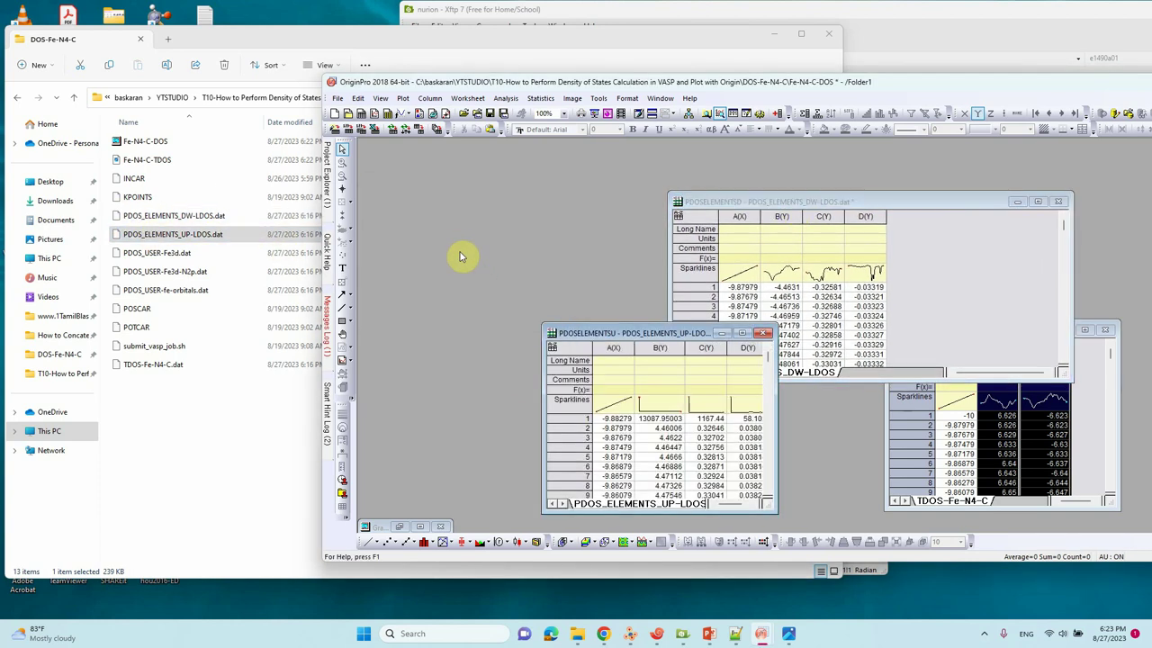
pyautogui.moveTo(617, 335); pyautogui.dragTo(515, 207)
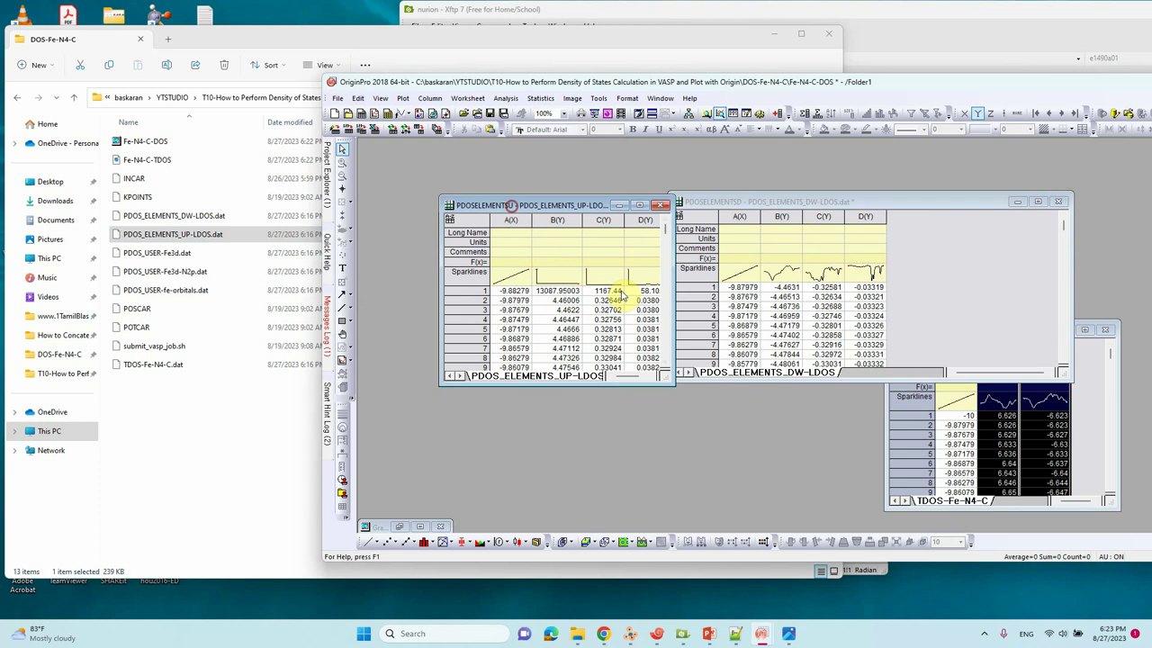
pyautogui.moveTo(809, 201); pyautogui.dragTo(878, 205)
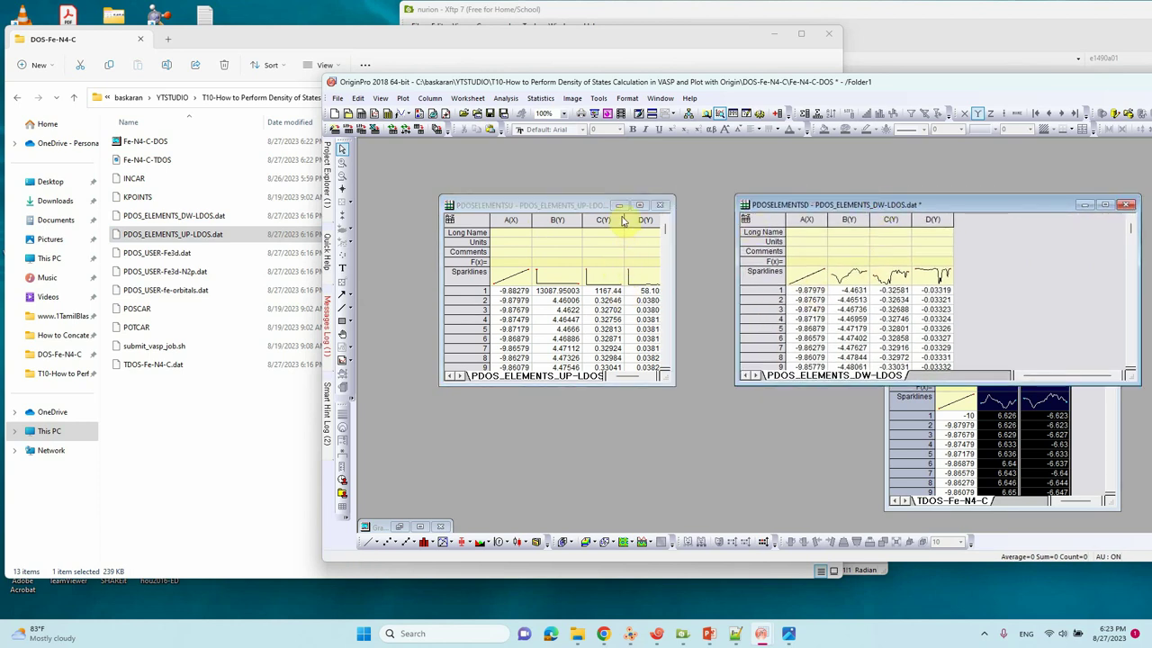
pyautogui.moveTo(588, 205); pyautogui.dragTo(547, 189)
pyautogui.moveTo(636, 257); pyautogui.dragTo(694, 263)
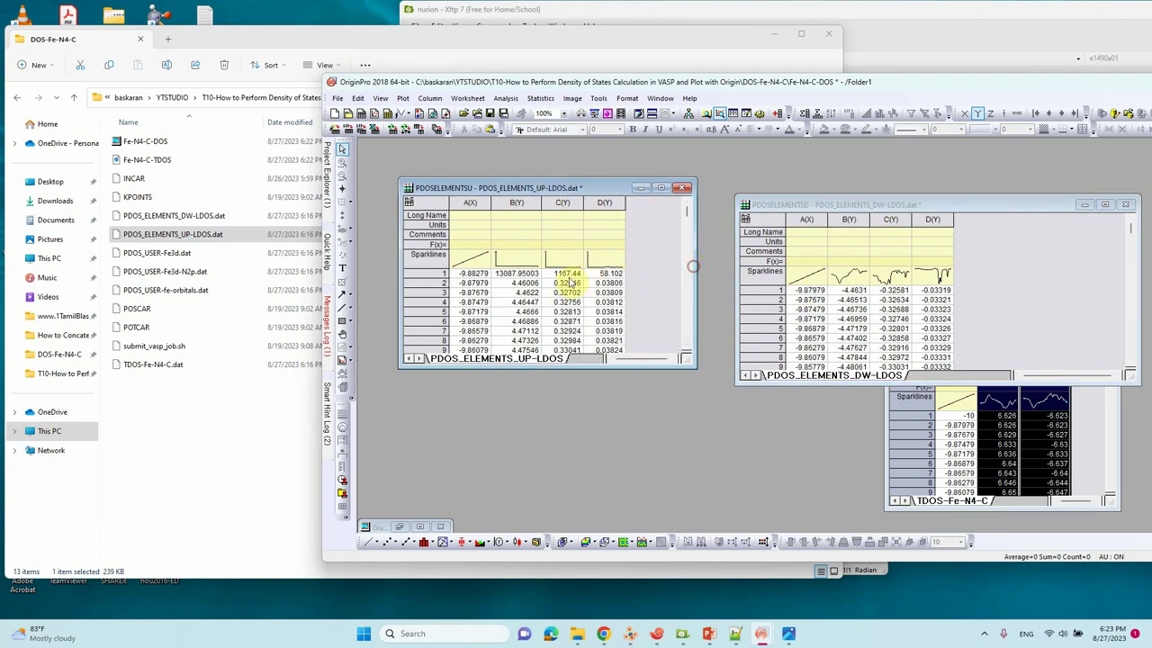
# In the UP-LDOS worksheet, set the first energy value to -10 and copy row 2 of columns B to D over row 1.
pyautogui.click(470, 274)
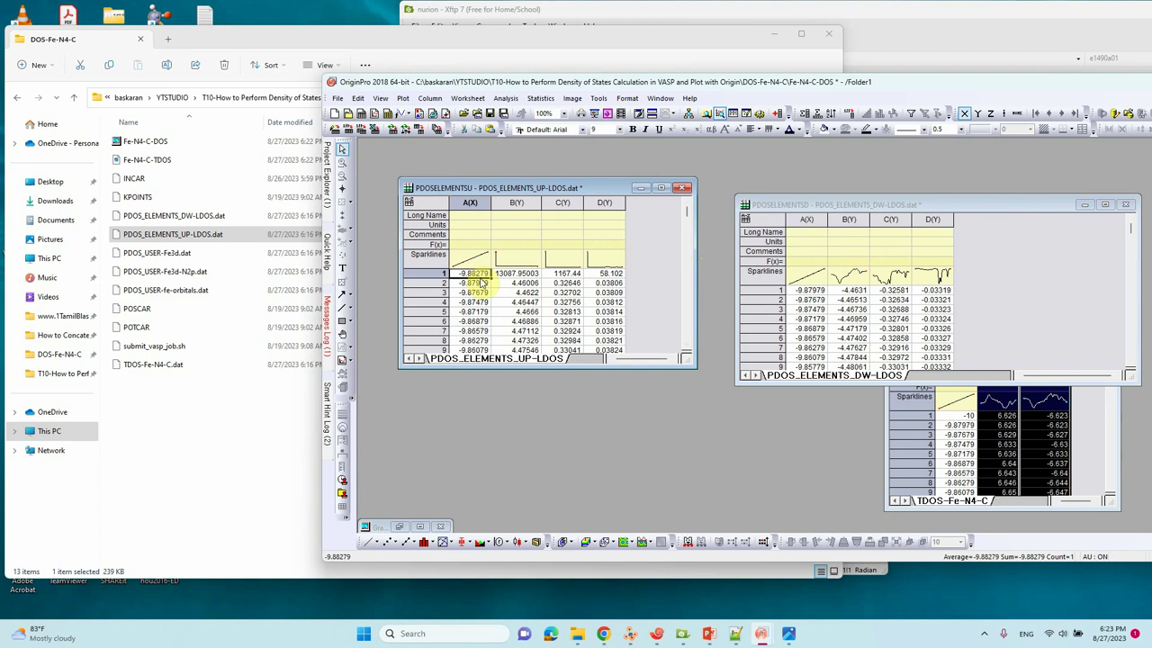
pyautogui.write('-1')
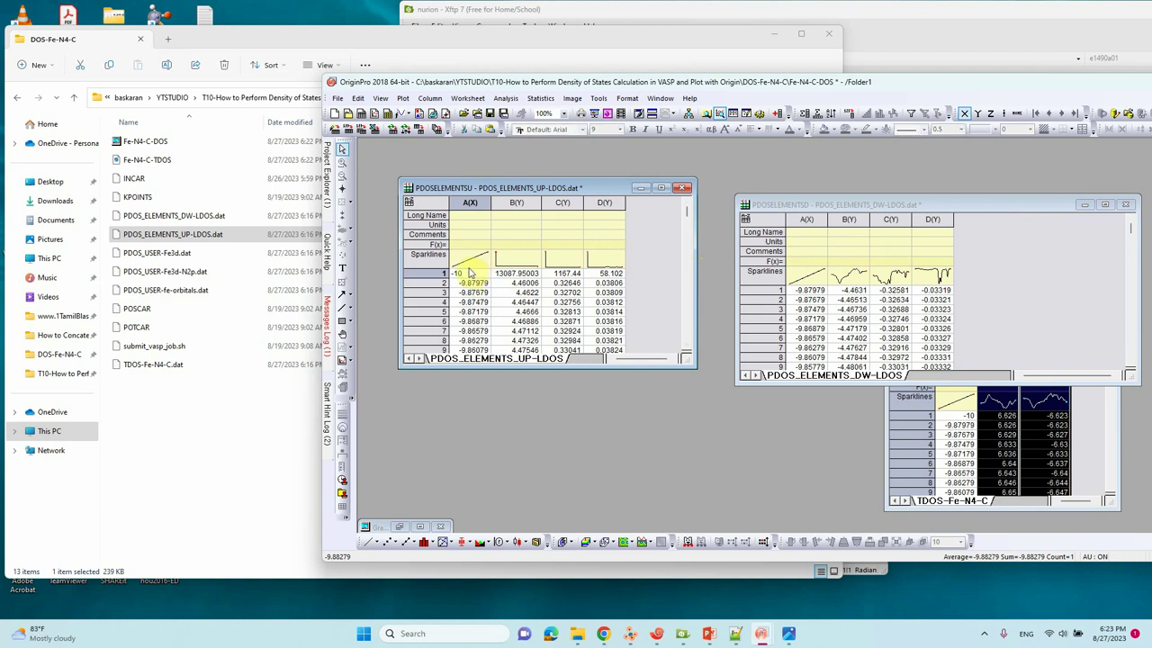
pyautogui.write('0')
pyautogui.moveTo(526, 283); pyautogui.dragTo(636, 284)
pyautogui.hotkey('ctrl', 'c')
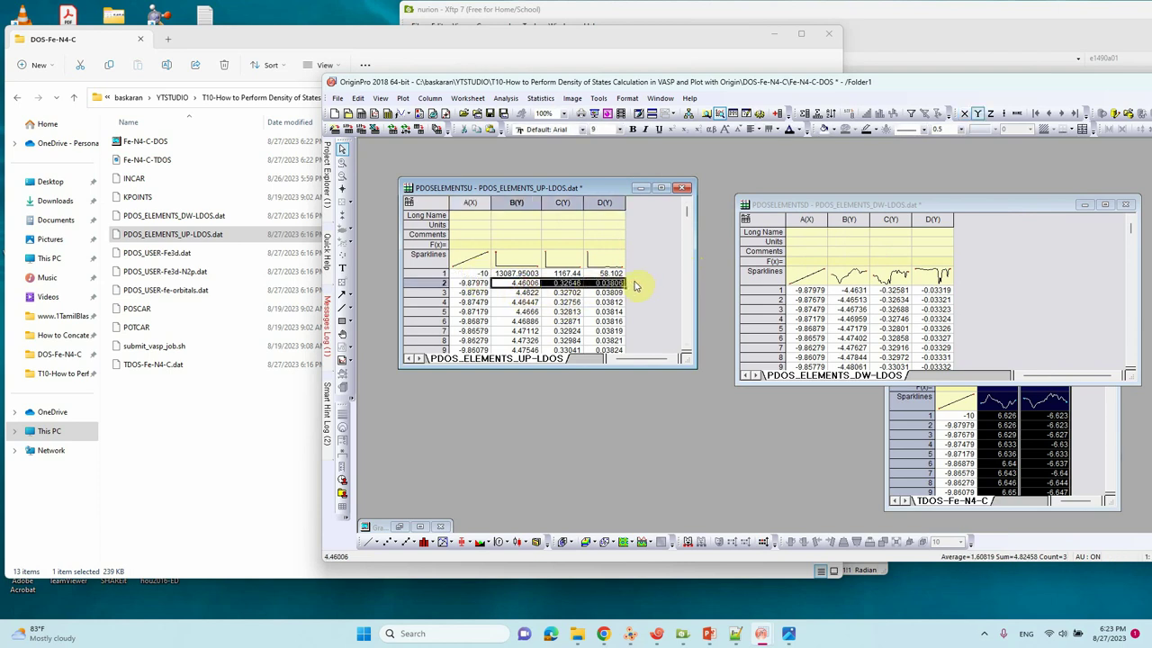
pyautogui.moveTo(501, 273); pyautogui.dragTo(617, 278)
pyautogui.hotkey('ctrl', 'v')
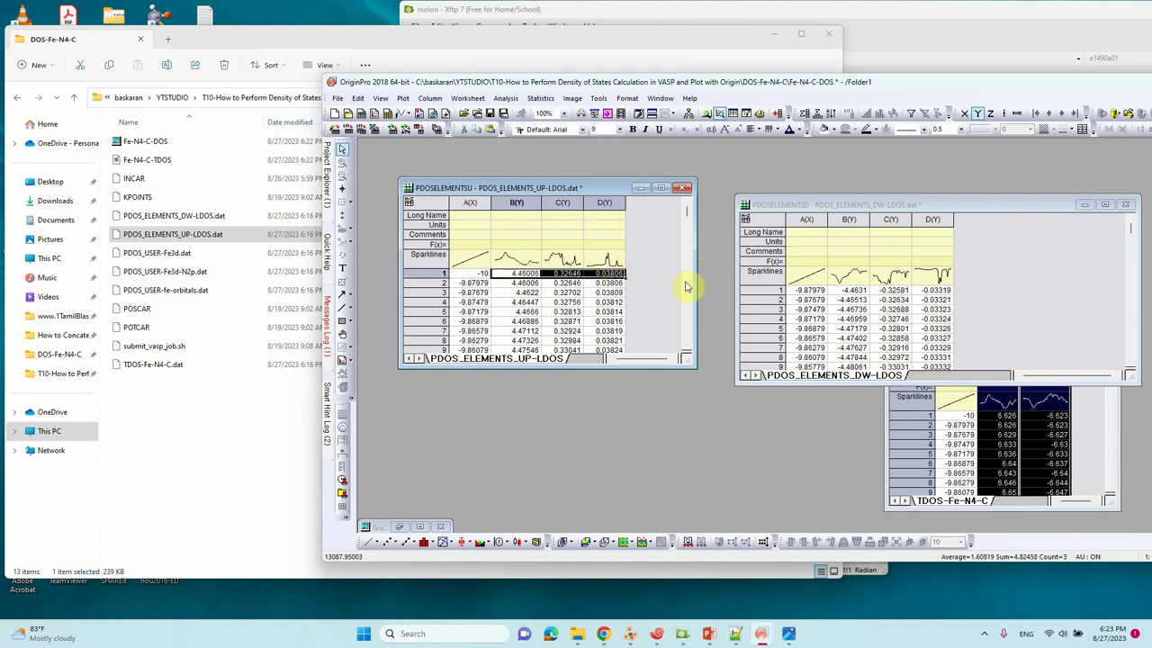
# In the DW-LDOS worksheet, set the first energy value to -10 and overwrite row 1 of columns B to D with row 2's values.
pyautogui.click(820, 291)
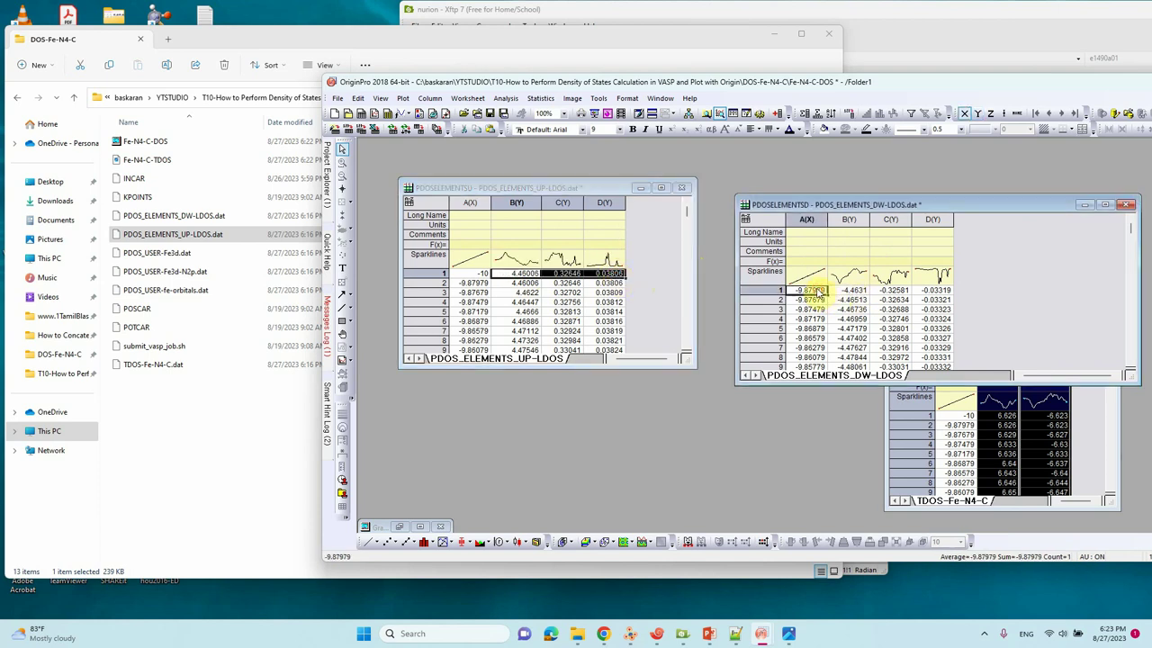
pyautogui.write('-10')
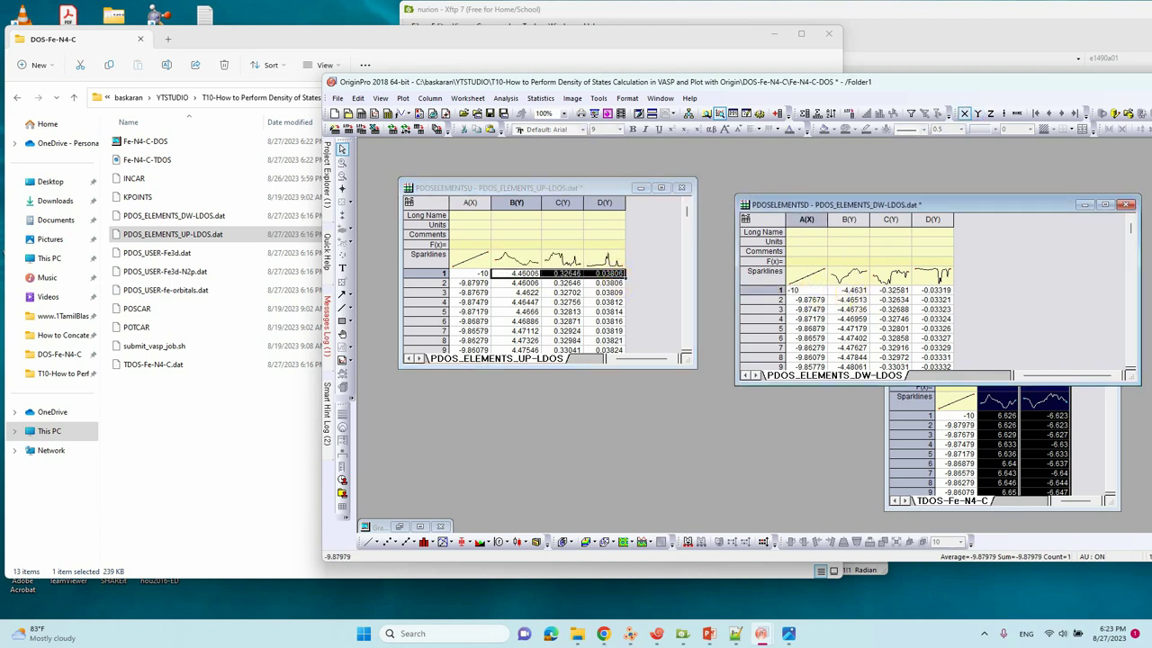
pyautogui.moveTo(846, 299); pyautogui.dragTo(961, 307)
pyautogui.hotkey('ctrl', 'c')
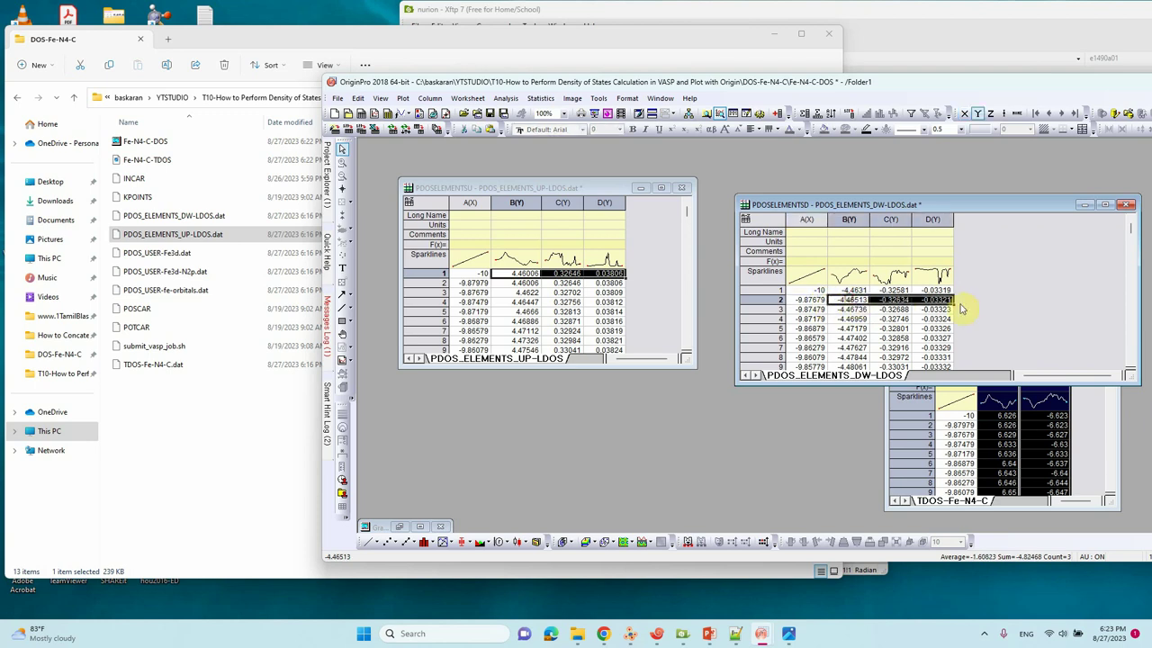
pyautogui.moveTo(855, 290); pyautogui.dragTo(972, 296)
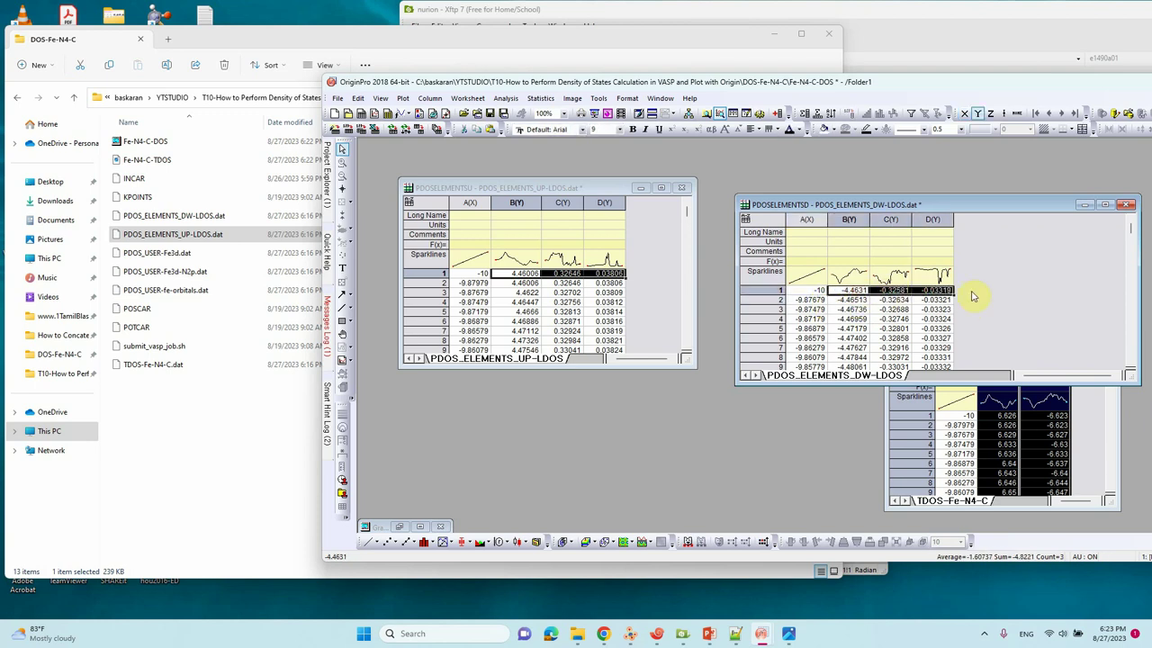
pyautogui.hotkey('ctrl', 'v')
pyautogui.click(996, 297)
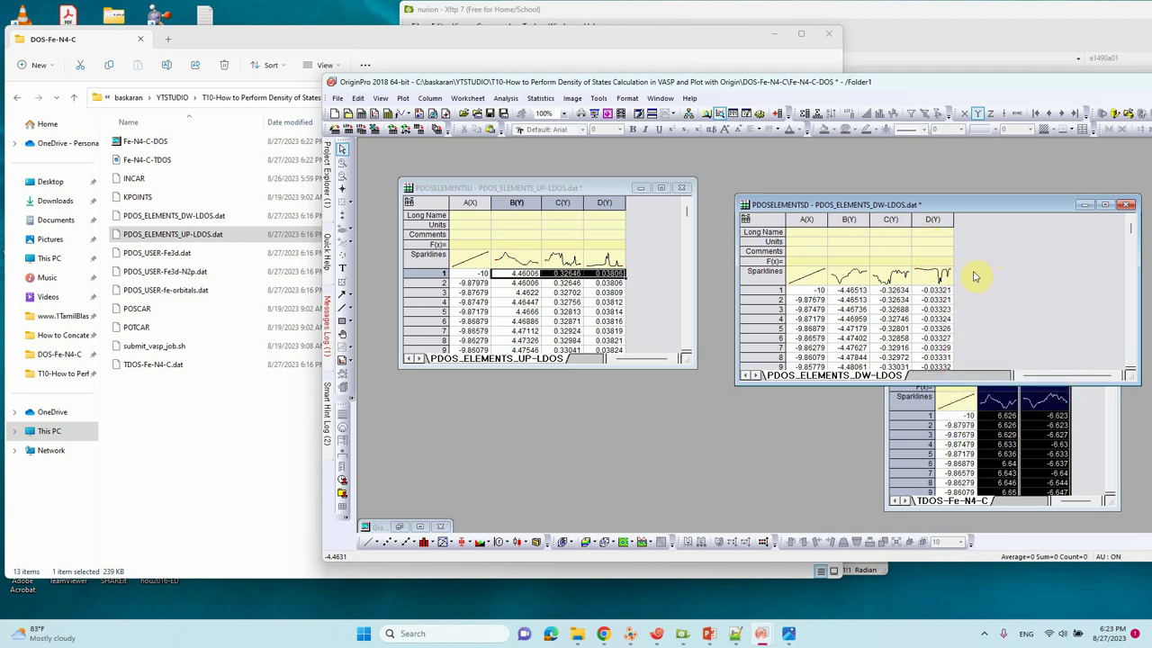
# Enlarge the UP-LDOS workbook, add two empty columns after column D, and bring the DW-LDOS workbook to the front.
pyautogui.moveTo(970, 209); pyautogui.dragTo(945, 180)
pyautogui.moveTo(523, 189); pyautogui.dragTo(509, 184)
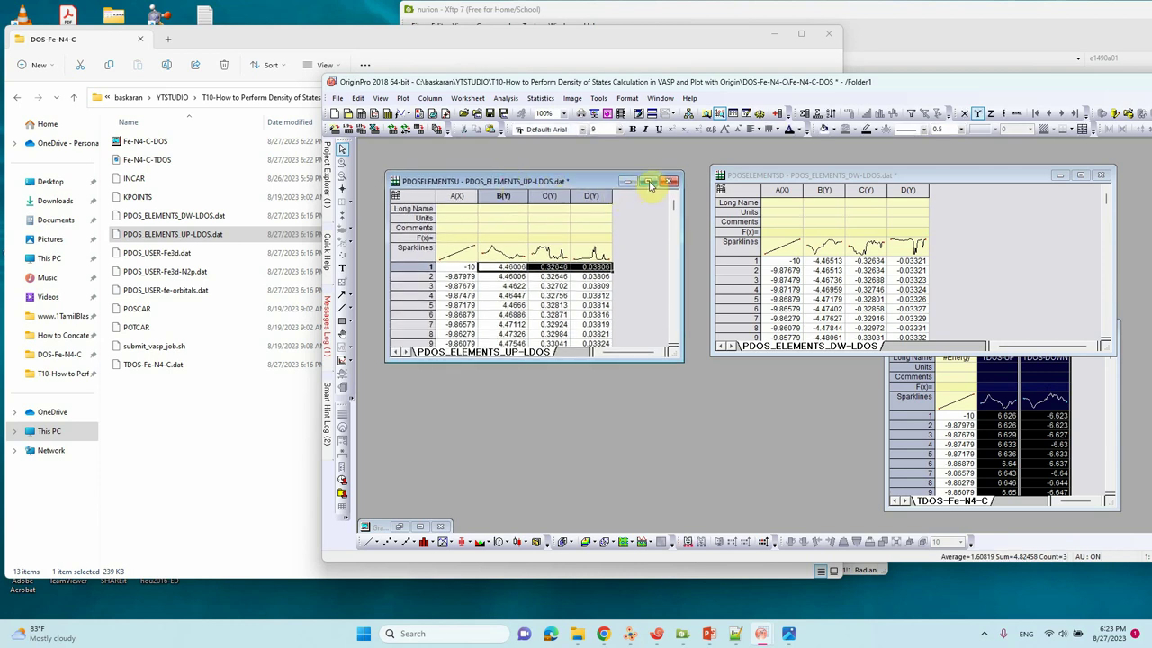
pyautogui.click(636, 239)
pyautogui.moveTo(679, 233); pyautogui.dragTo(917, 293)
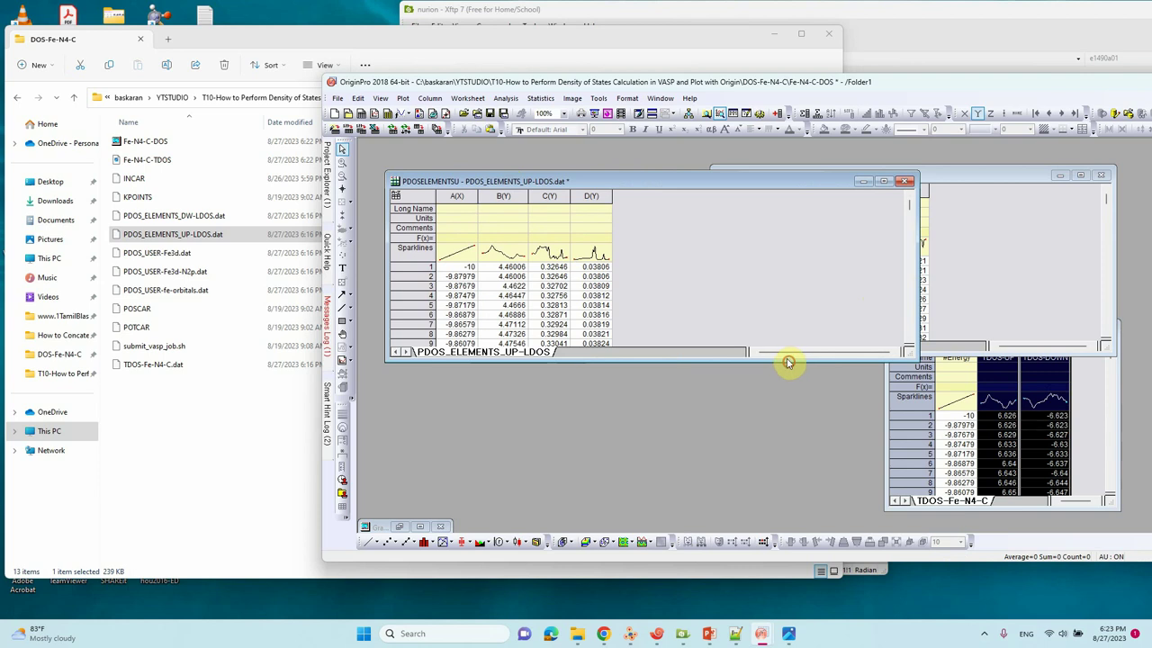
pyautogui.moveTo(789, 359); pyautogui.dragTo(789, 430)
pyautogui.rightClick(744, 319)
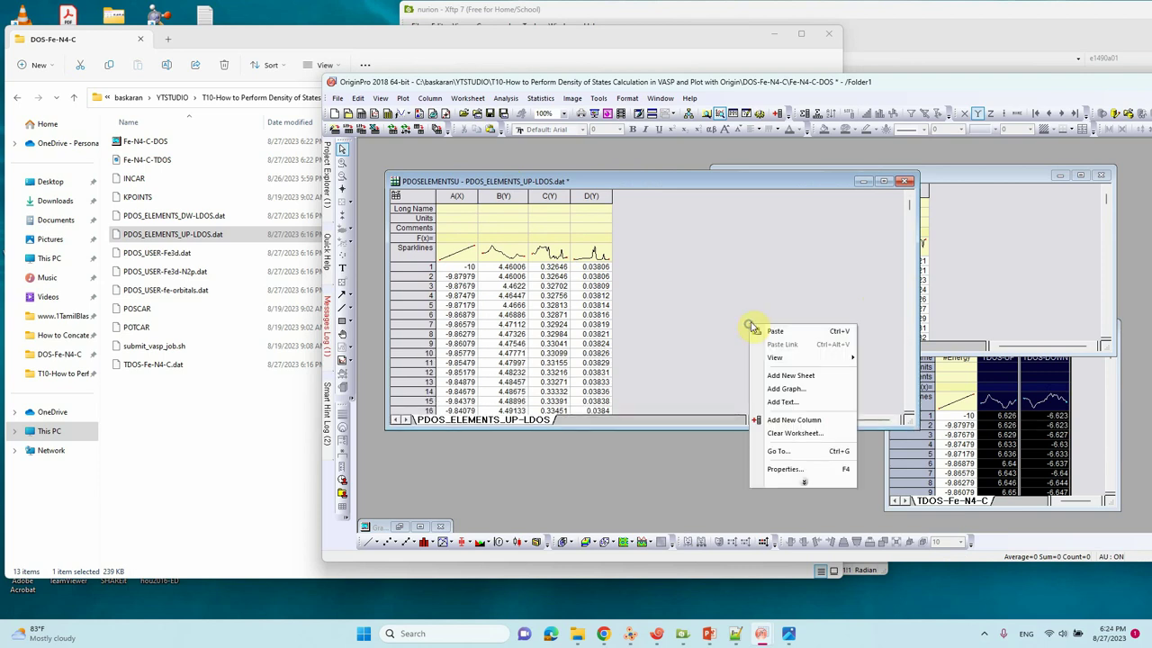
pyautogui.click(781, 418)
pyautogui.rightClick(770, 328)
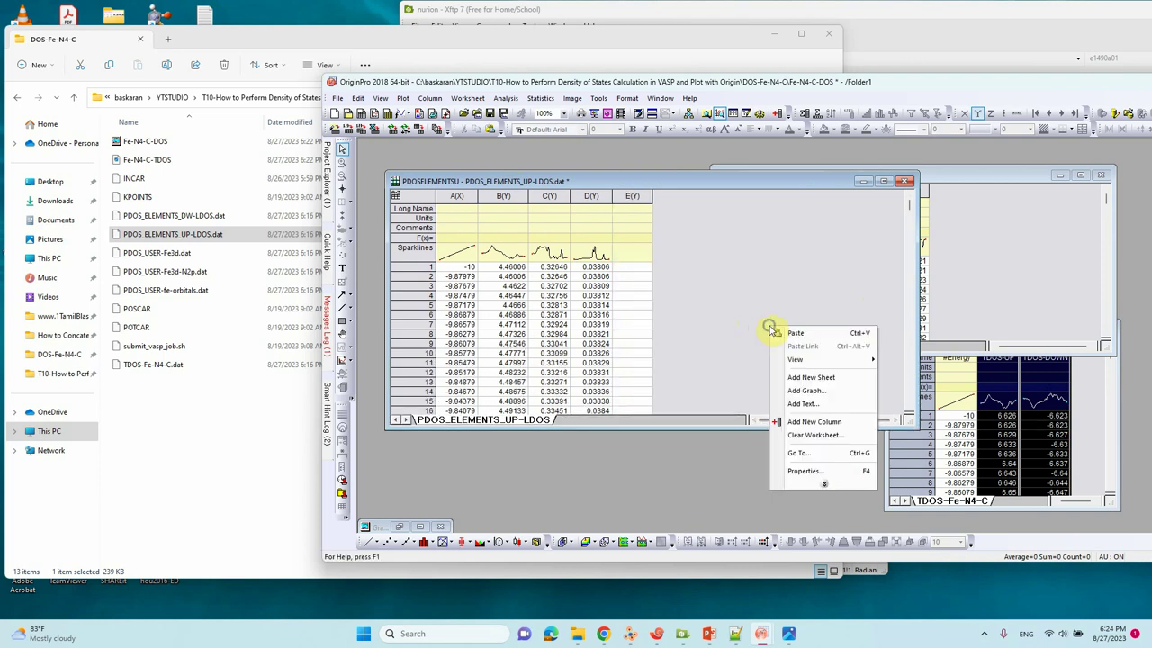
pyautogui.click(805, 421)
pyautogui.click(972, 284)
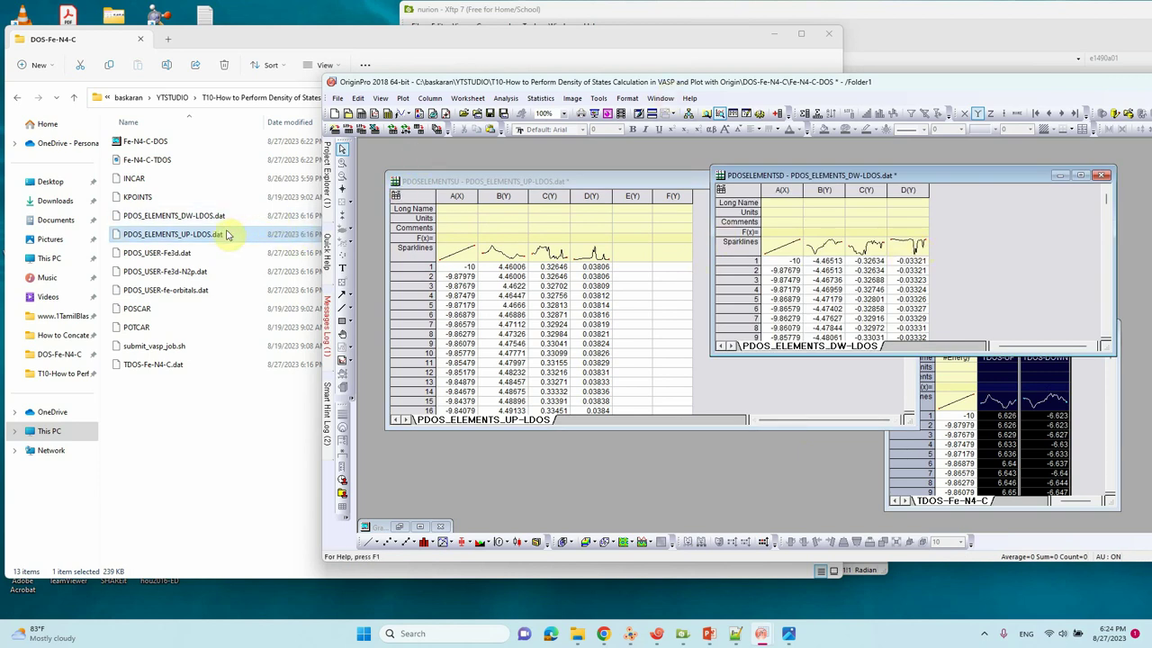
# Open PDOS_ELEMENTS_DW-LDOS.dat in Notepad++ to check which element each column holds, and return to the OriginPro worksheets.
pyautogui.click(200, 219)
pyautogui.rightClick(200, 218)
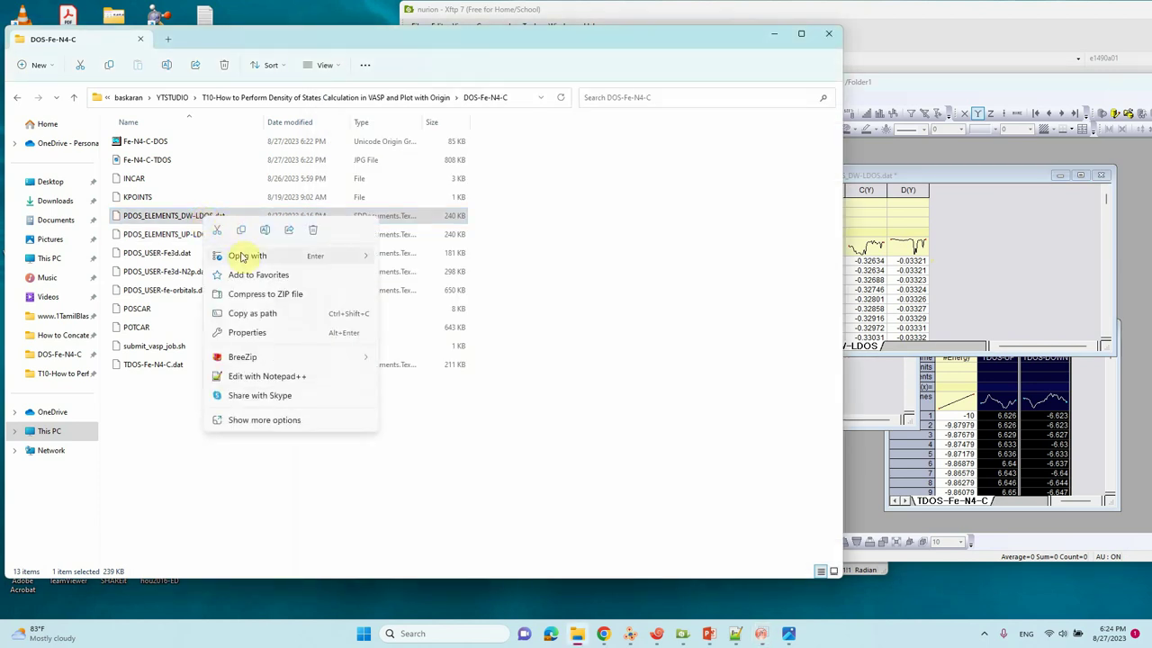
pyautogui.moveTo(239, 256)
pyautogui.click(427, 278)
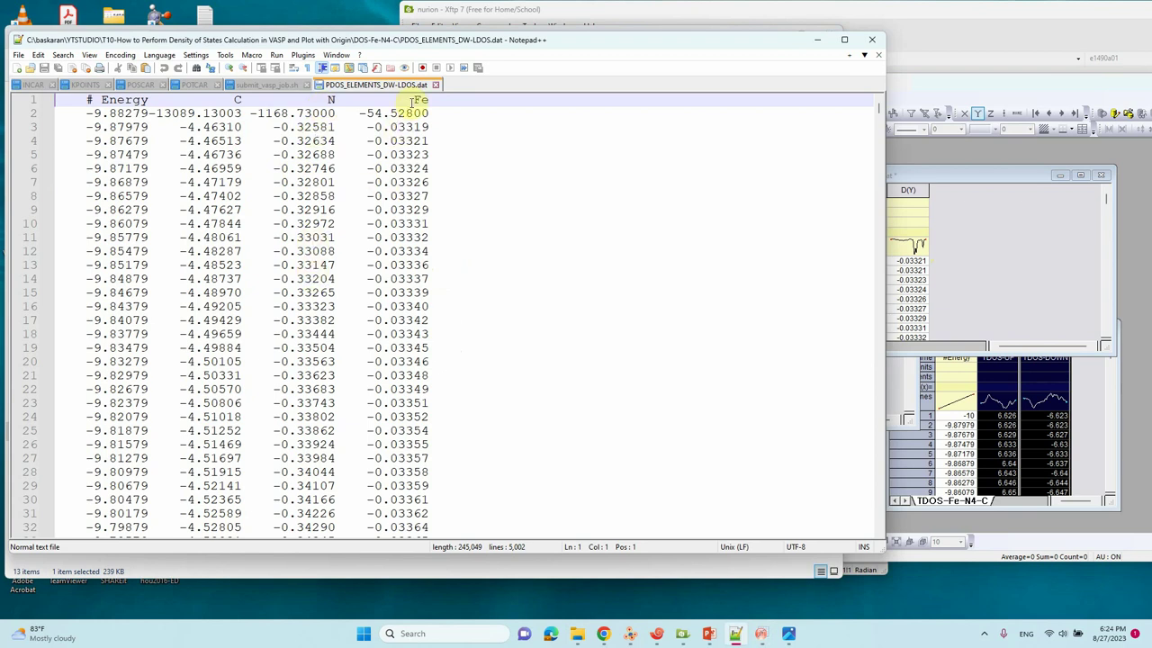
pyautogui.click(817, 41)
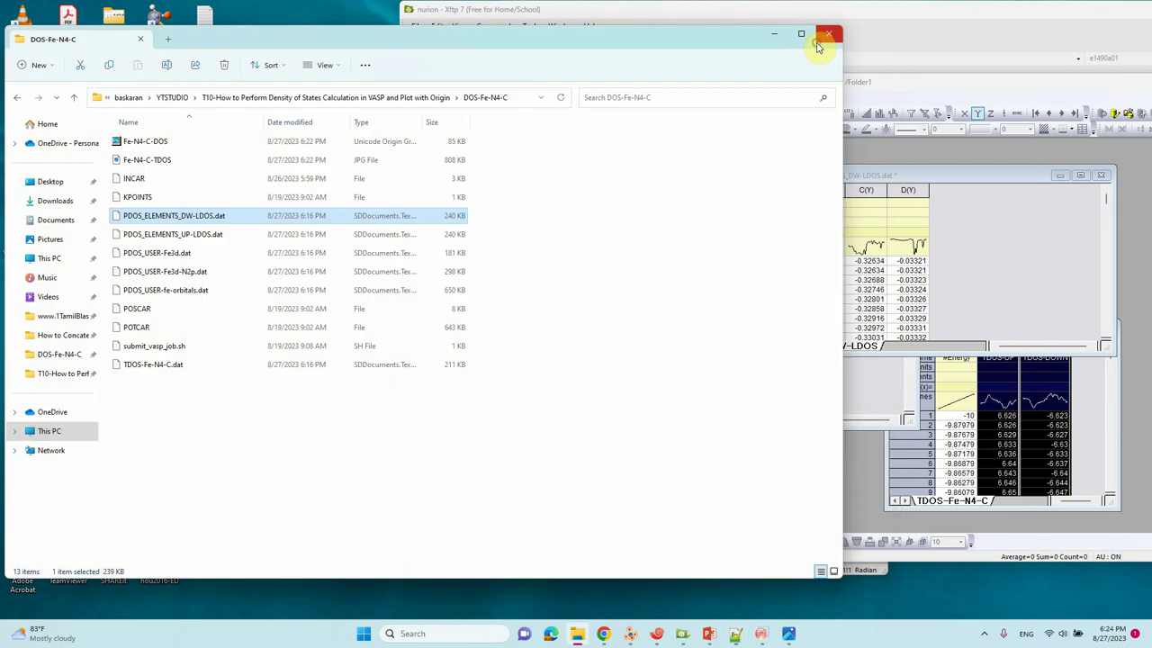
pyautogui.click(777, 33)
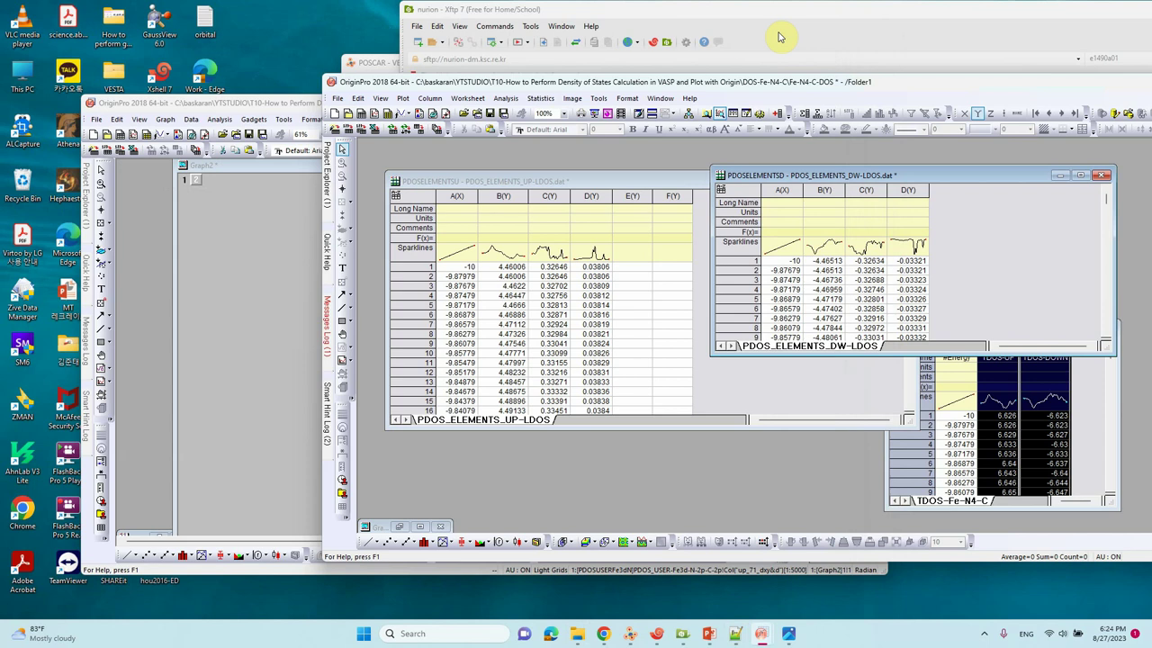
# Set the long name of column D to Fe-up in the UP-LDOS worksheet and to Fe-dn in the DW-LDOS worksheet.
pyautogui.click(601, 207)
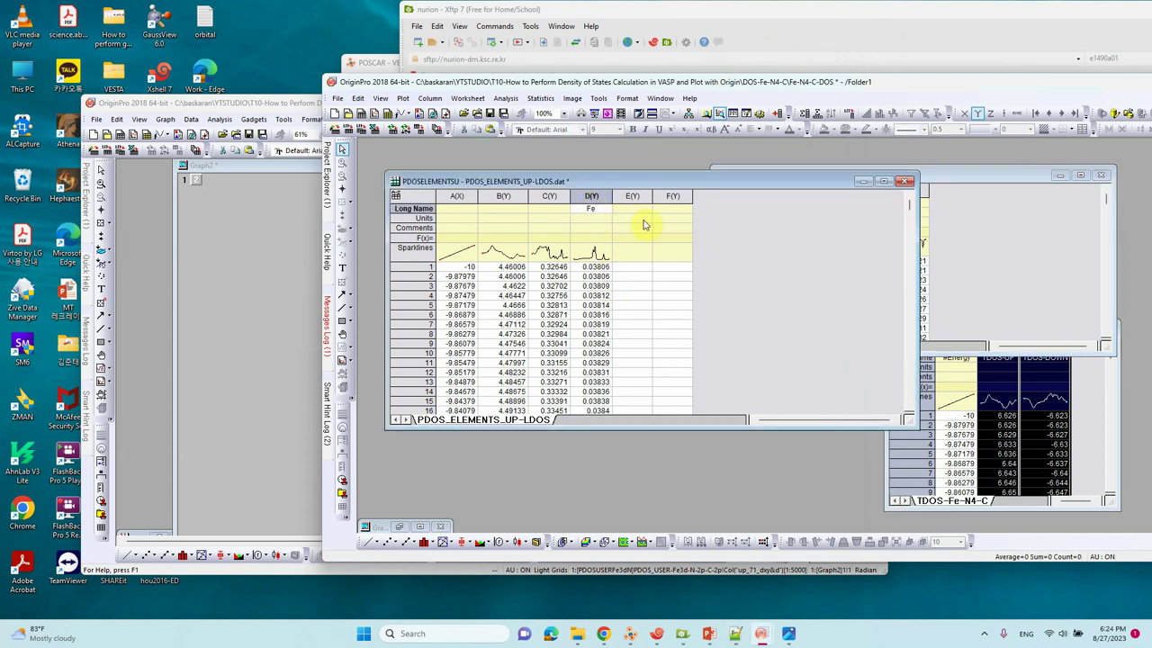
pyautogui.click(978, 230)
pyautogui.click(905, 204)
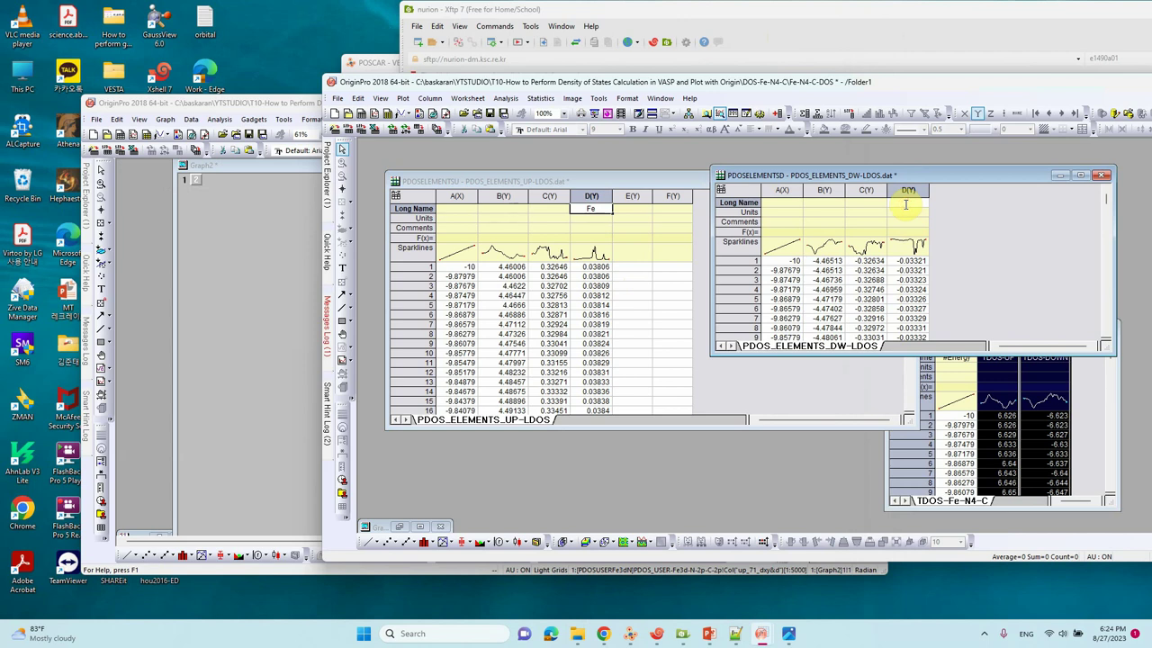
pyautogui.click(600, 209)
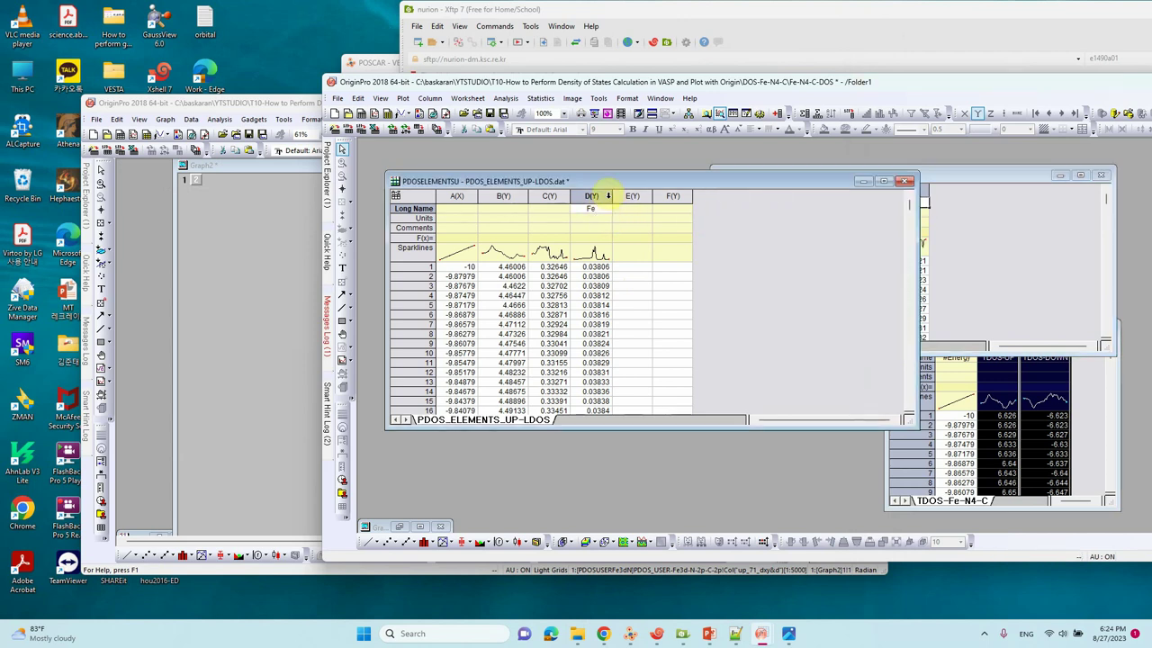
pyautogui.write('Fe-up')
pyautogui.click(981, 274)
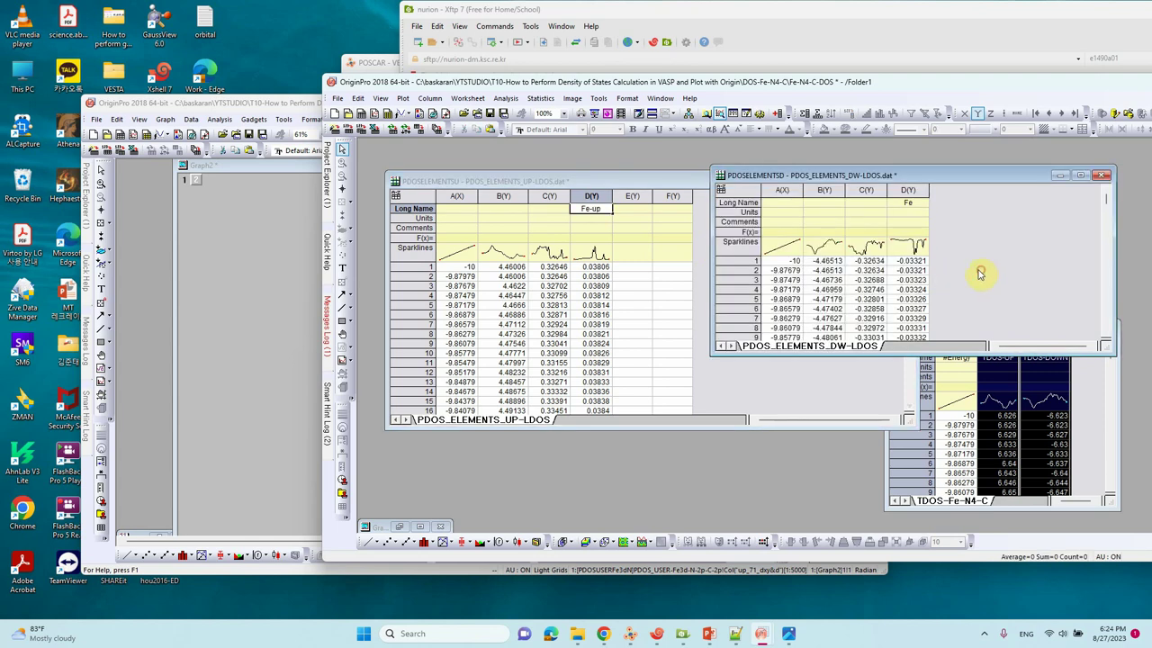
pyautogui.click(919, 202)
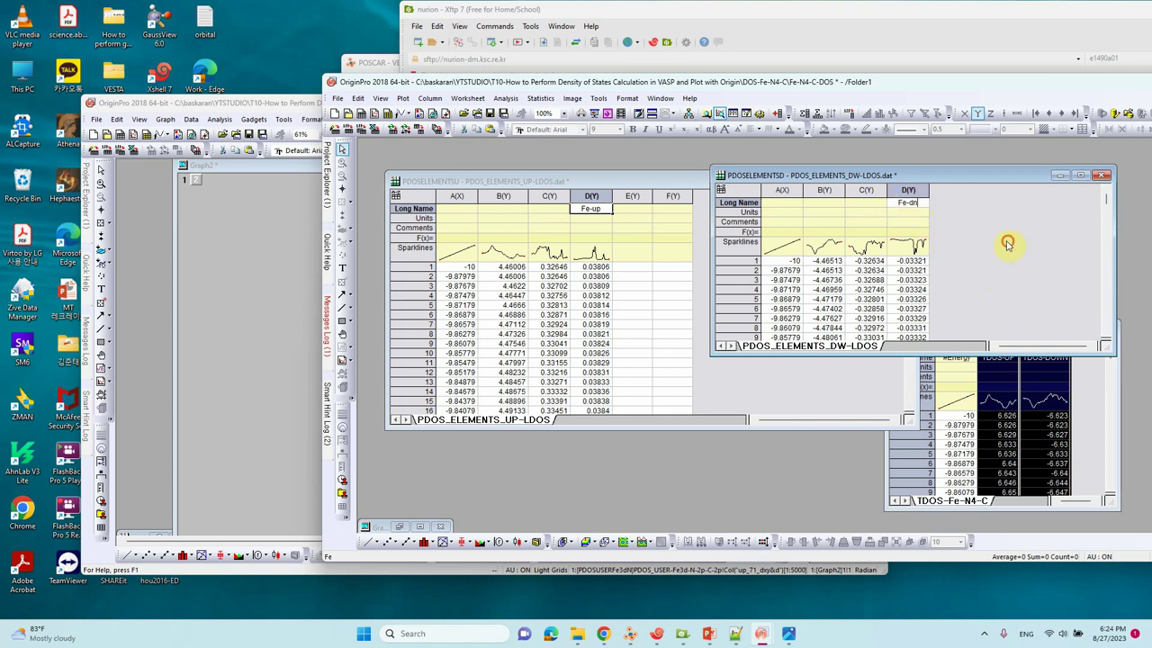
# Copy column D of the DW-LDOS worksheet into column E of the UP-LDOS worksheet and give it the long name Fe-dn.
pyautogui.click(909, 190)
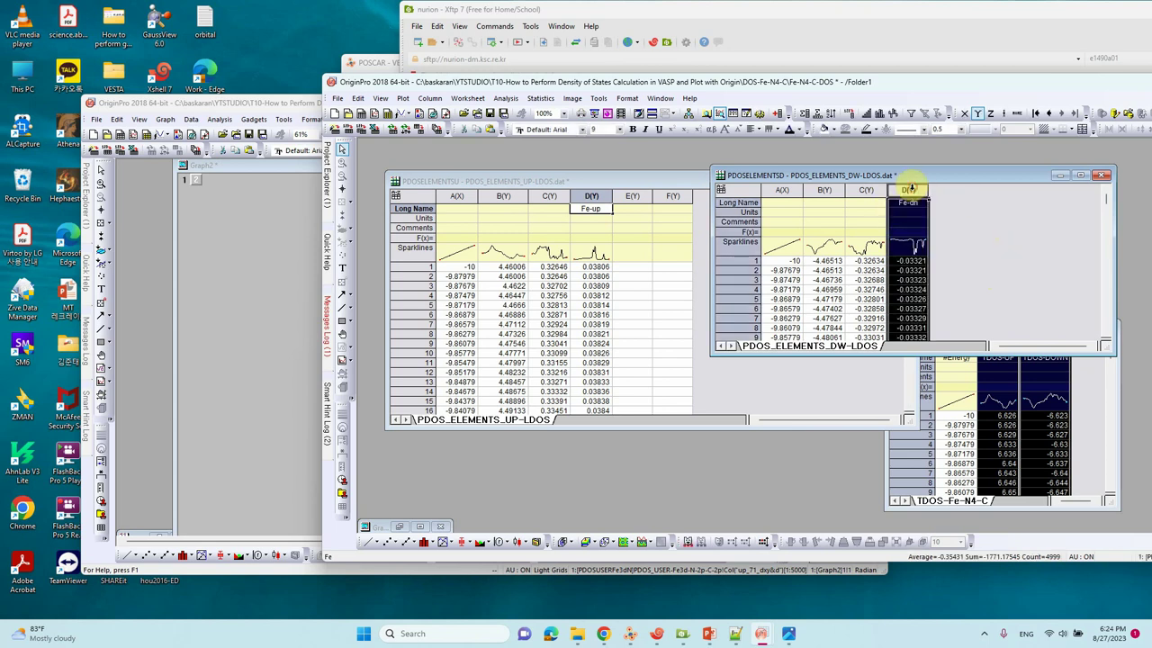
pyautogui.click(632, 195)
pyautogui.hotkey('ctrl', 'v')
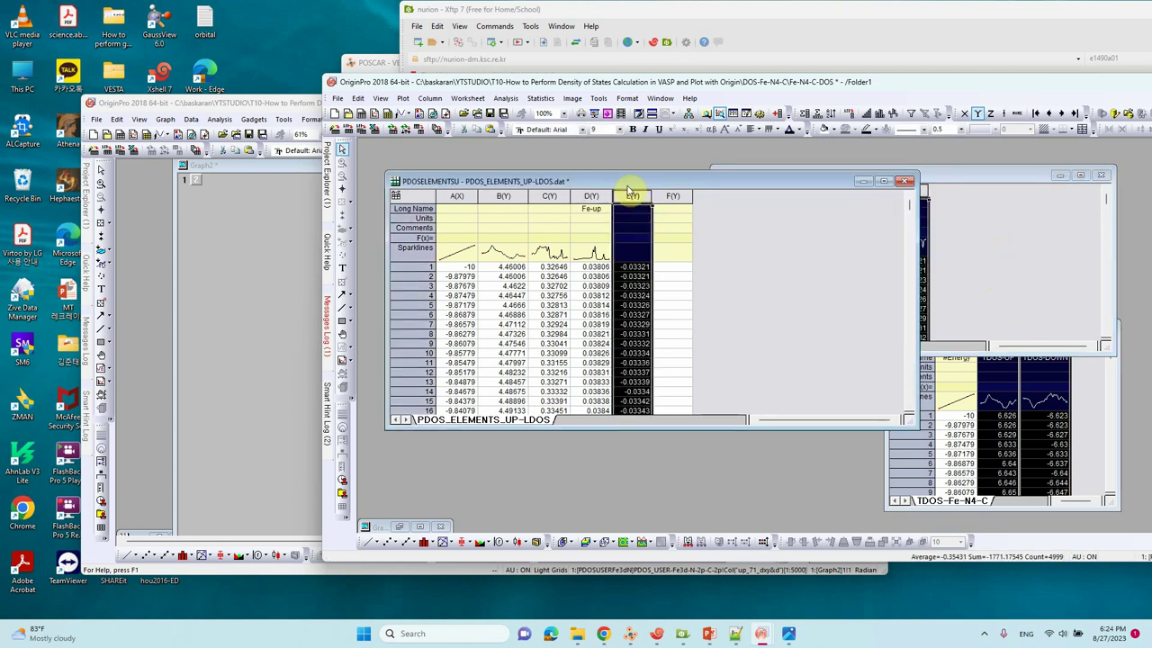
pyautogui.doubleClick(633, 196)
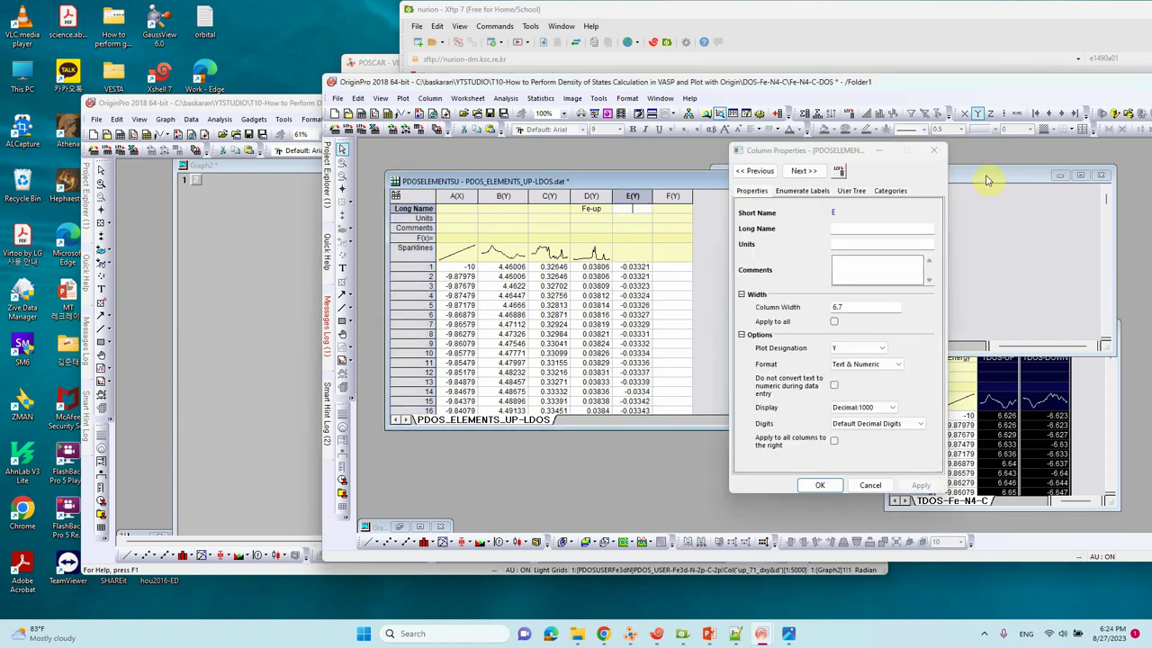
pyautogui.click(933, 150)
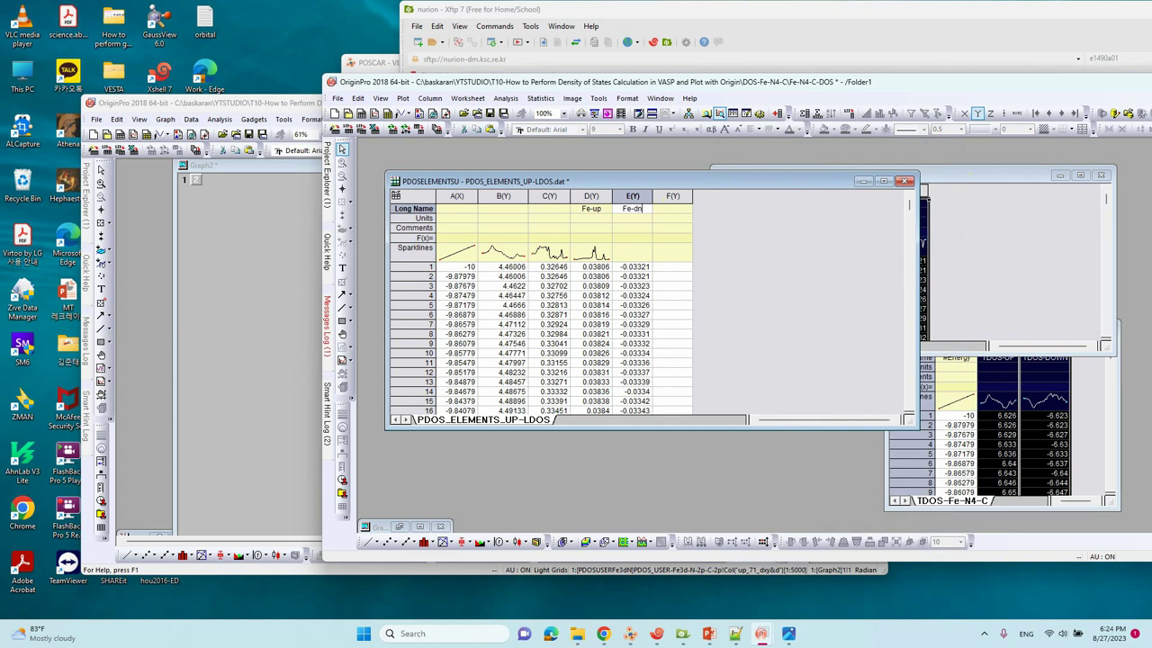
pyautogui.click(734, 268)
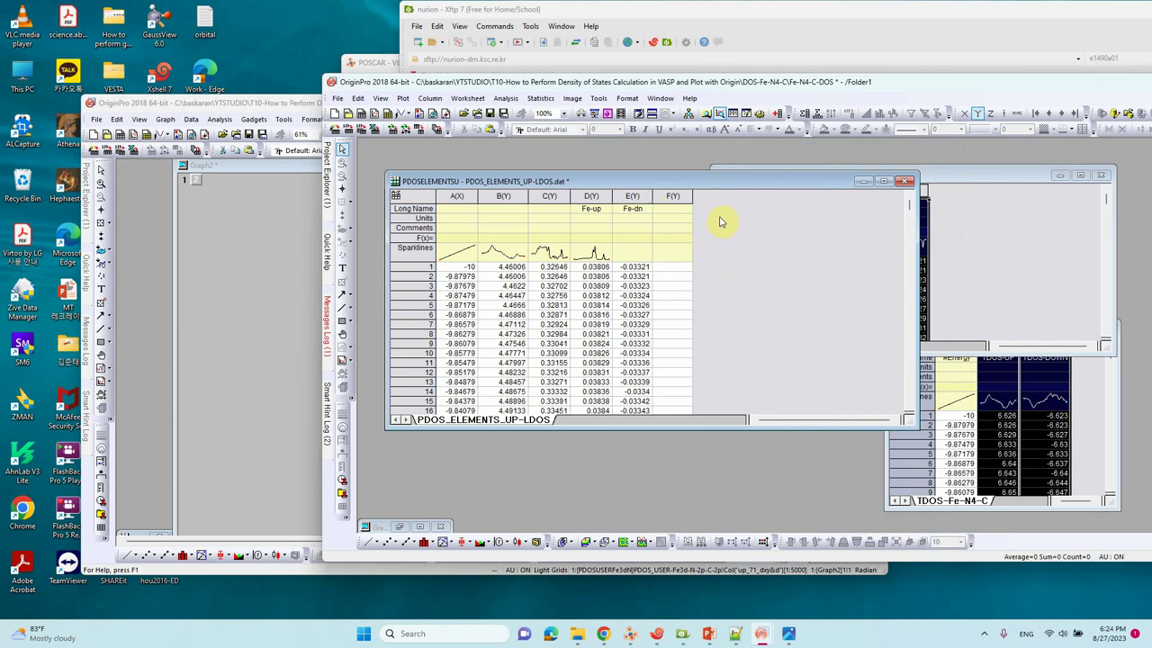
# Close the DW-LDOS workbook and maximize the UP-LDOS workbook.
pyautogui.moveTo(753, 181); pyautogui.dragTo(722, 165)
pyautogui.click(1056, 181)
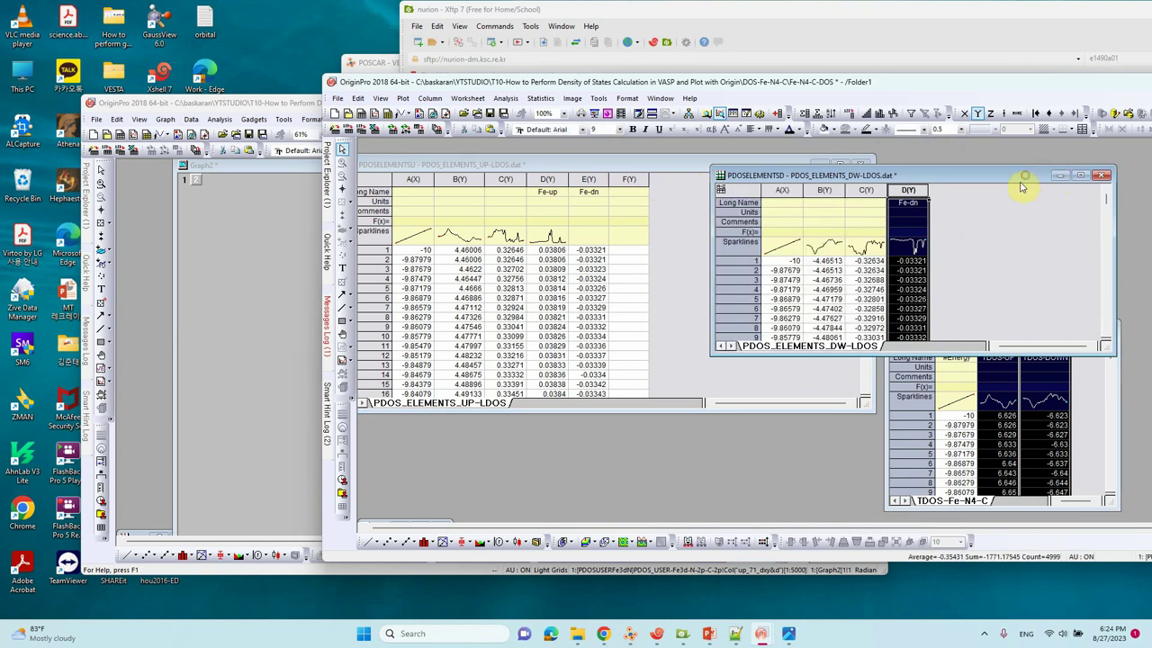
pyautogui.click(1102, 174)
pyautogui.click(756, 355)
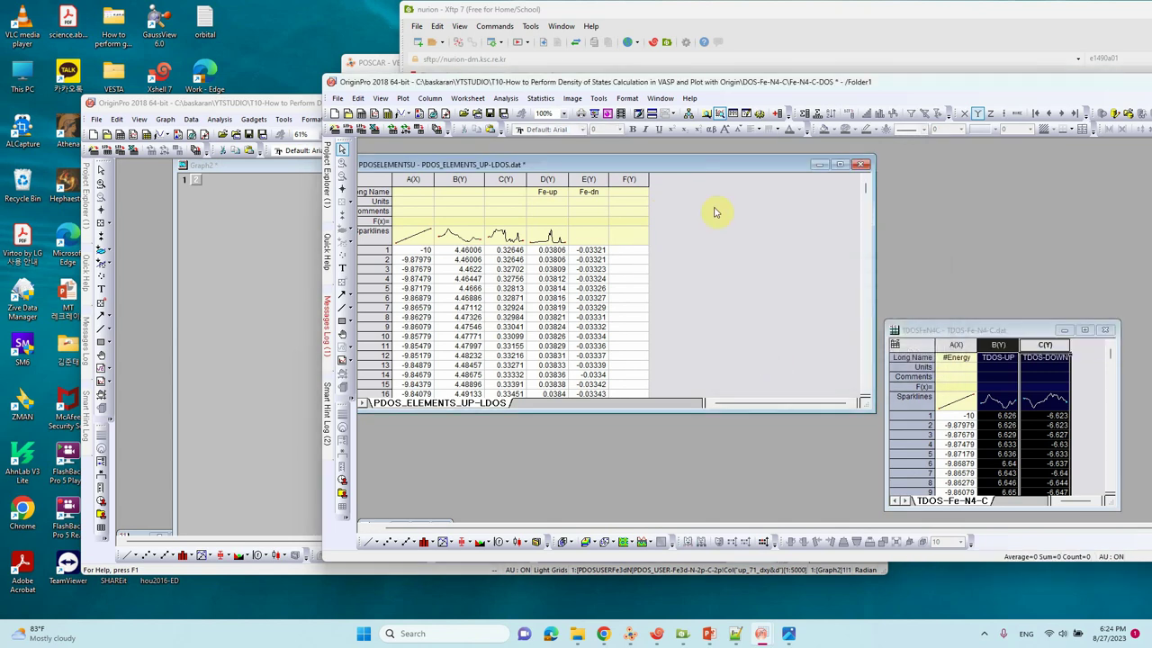
pyautogui.click(838, 165)
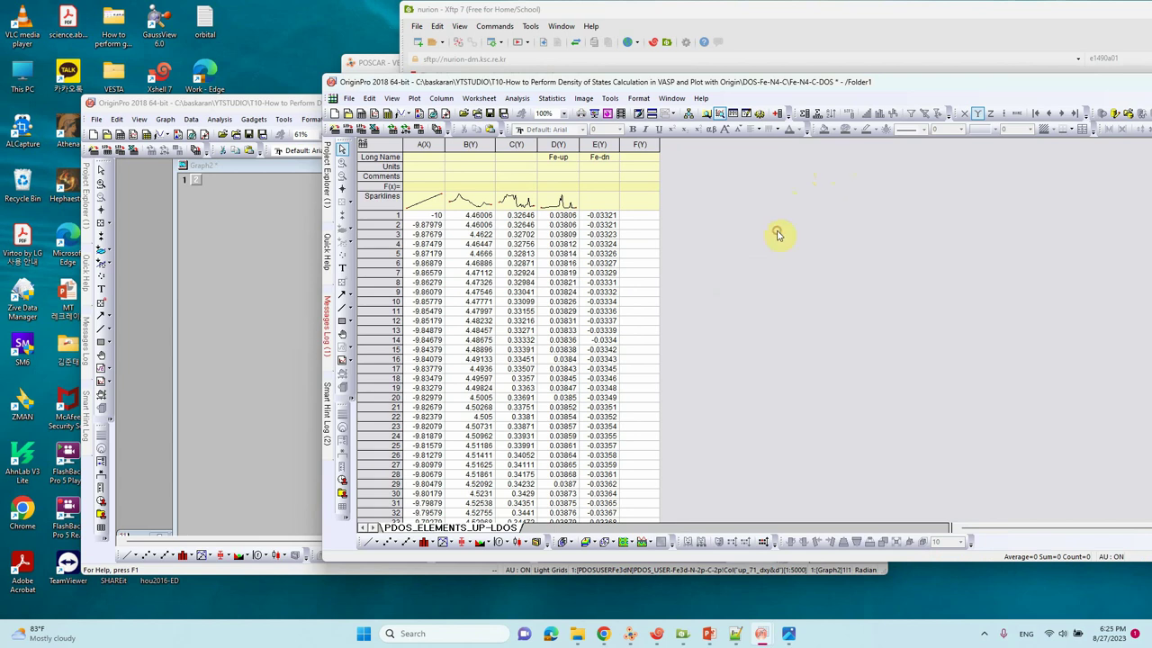
# Plot the Fe-up and Fe-dn columns as a line graph and move its legend off the page, to the right of the plot.
pyautogui.moveTo(558, 144); pyautogui.dragTo(599, 145)
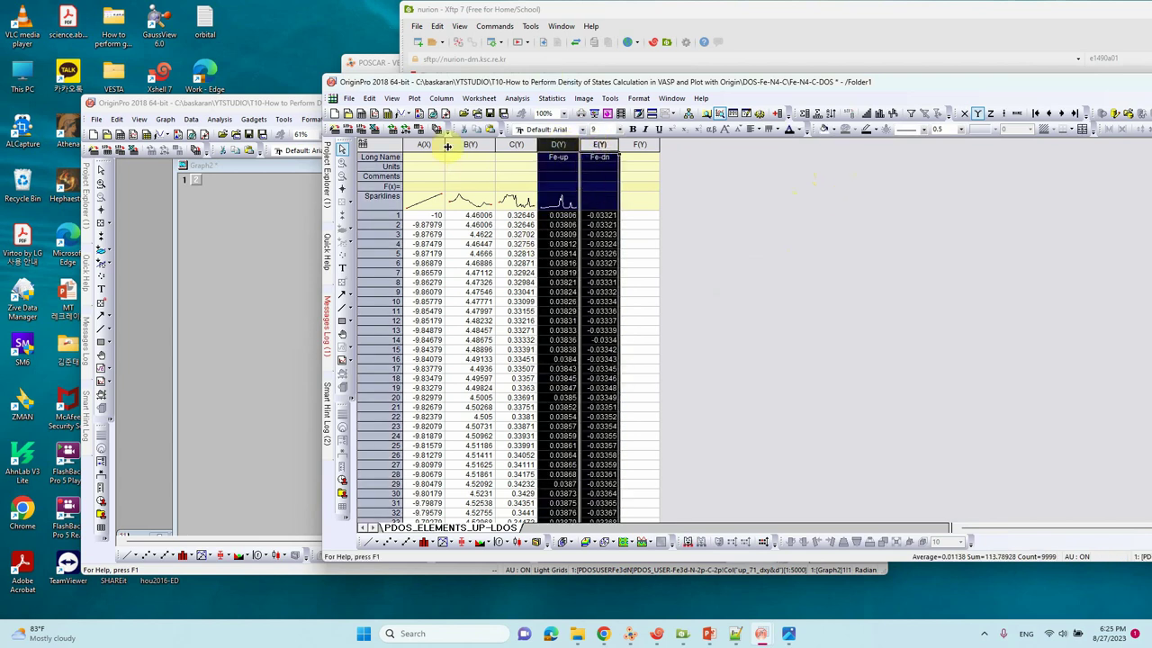
pyautogui.click(415, 98)
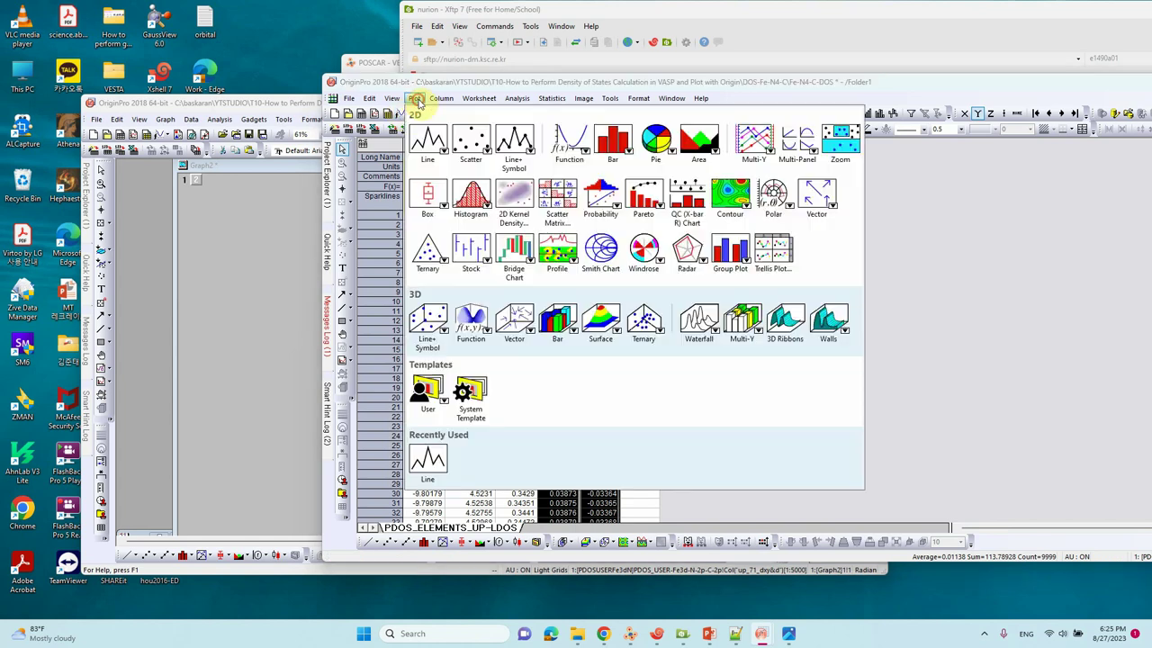
pyautogui.click(429, 142)
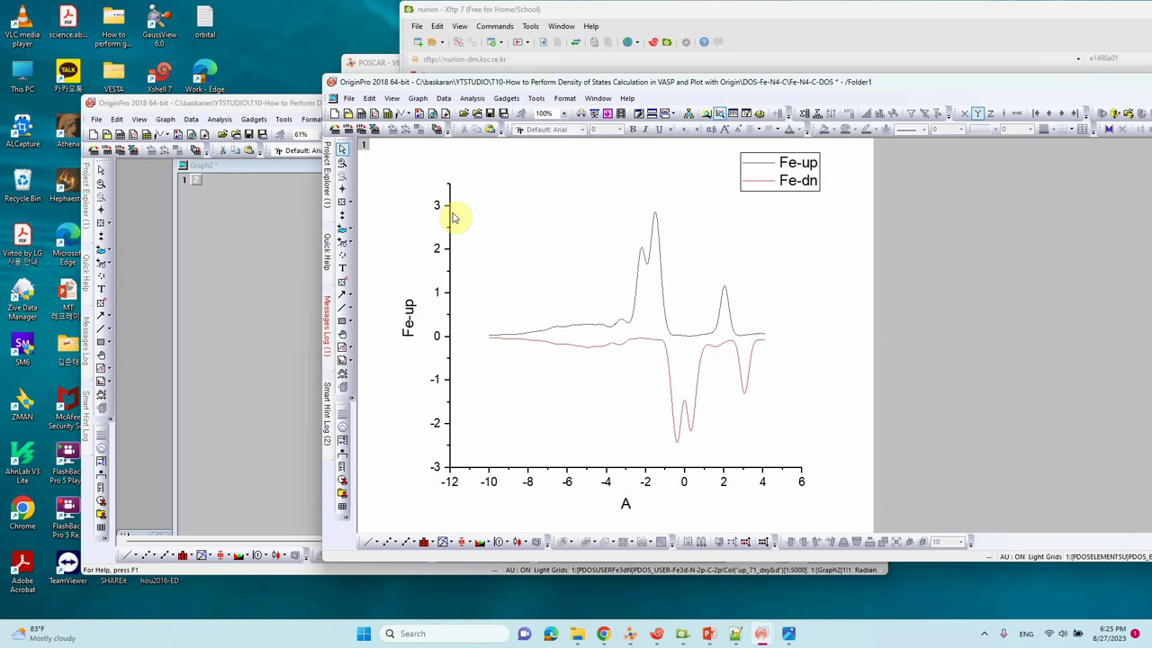
pyautogui.moveTo(793, 182); pyautogui.dragTo(951, 227)
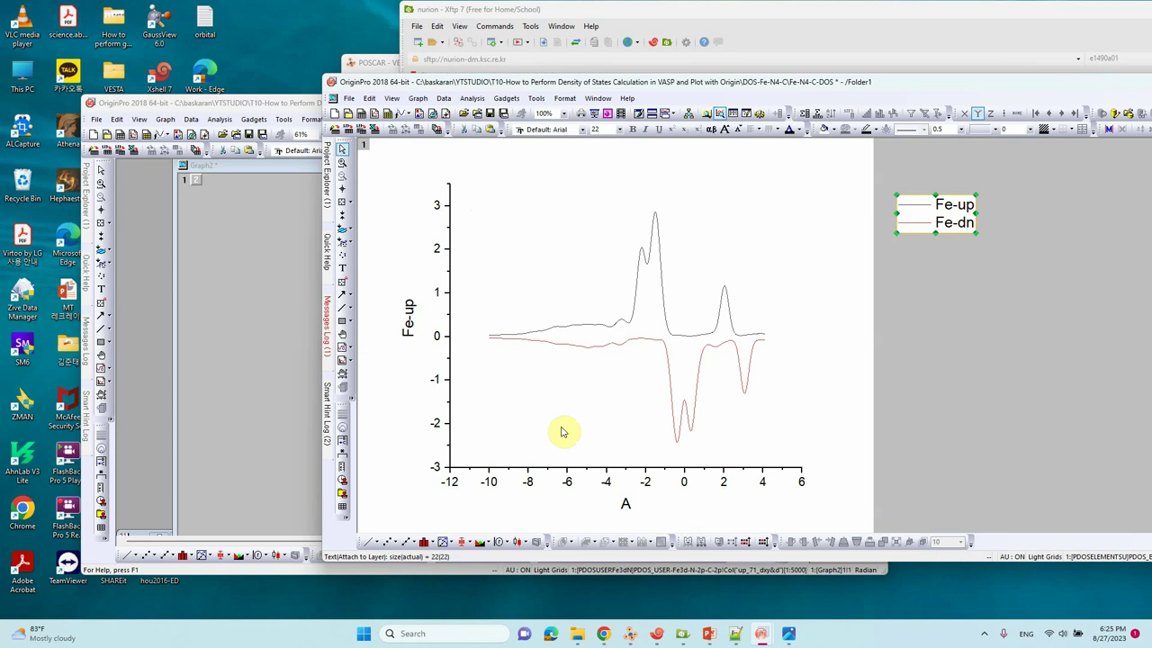
# Set the graph's X-axis scale to run from -10 to 4.
pyautogui.click(592, 468)
pyautogui.doubleClick(591, 468)
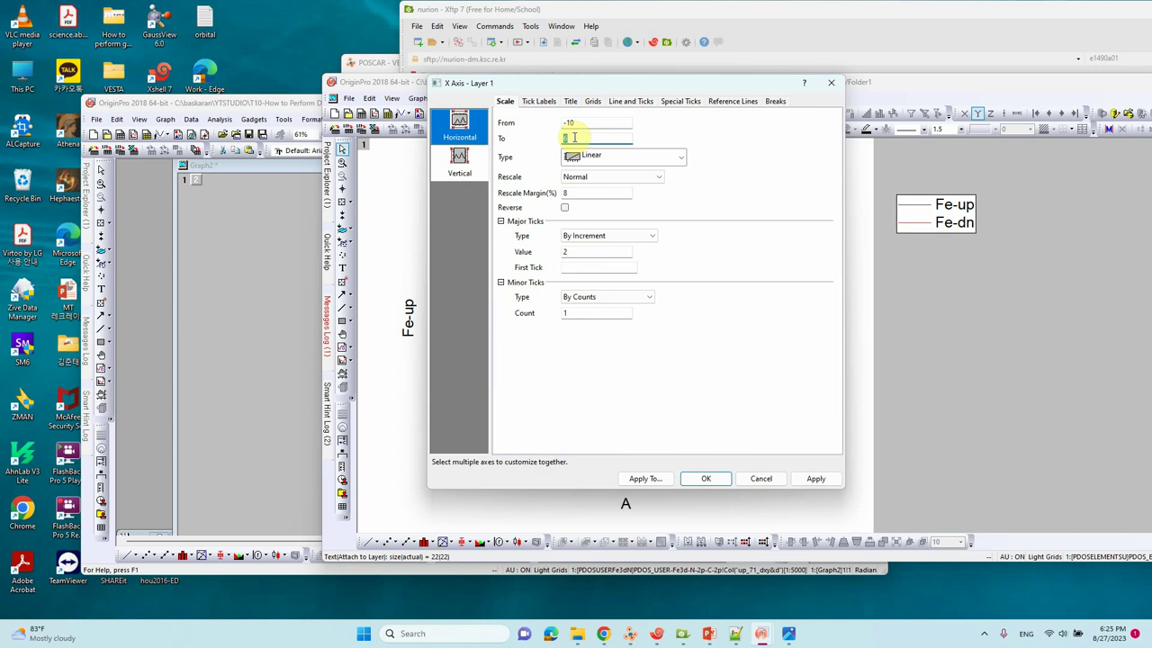
pyautogui.write('4')
pyautogui.click(816, 478)
pyautogui.click(706, 478)
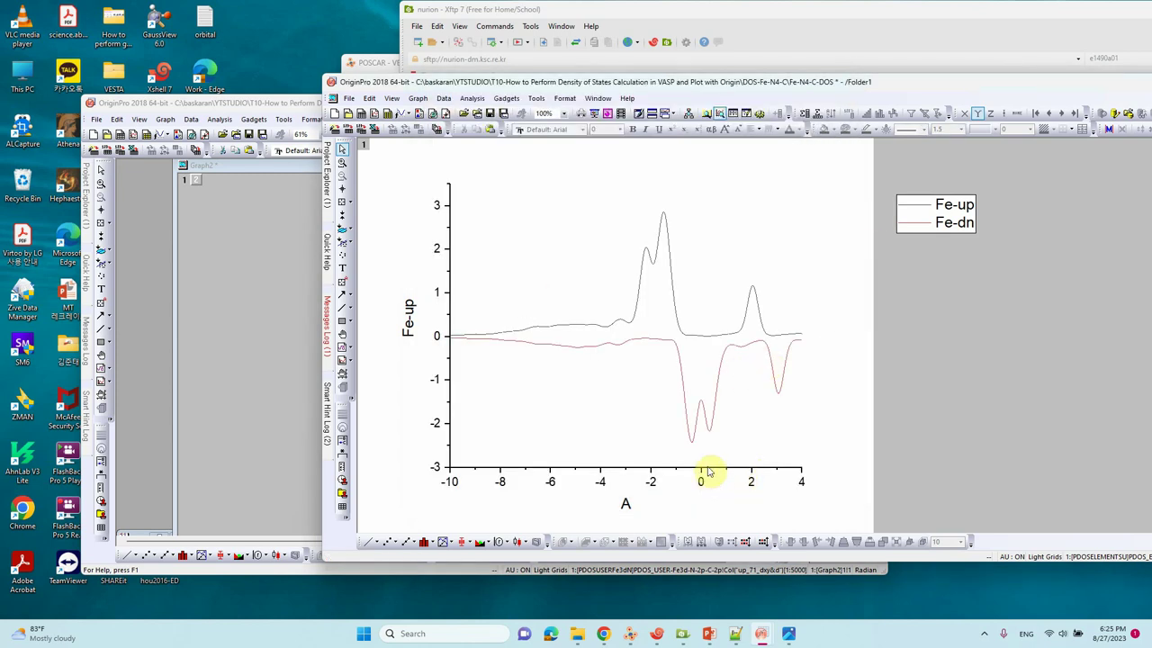
# Make the tick labels of both axes bold and larger, with the Y-axis labels at size 22.
pyautogui.click(707, 474)
pyautogui.click(619, 131)
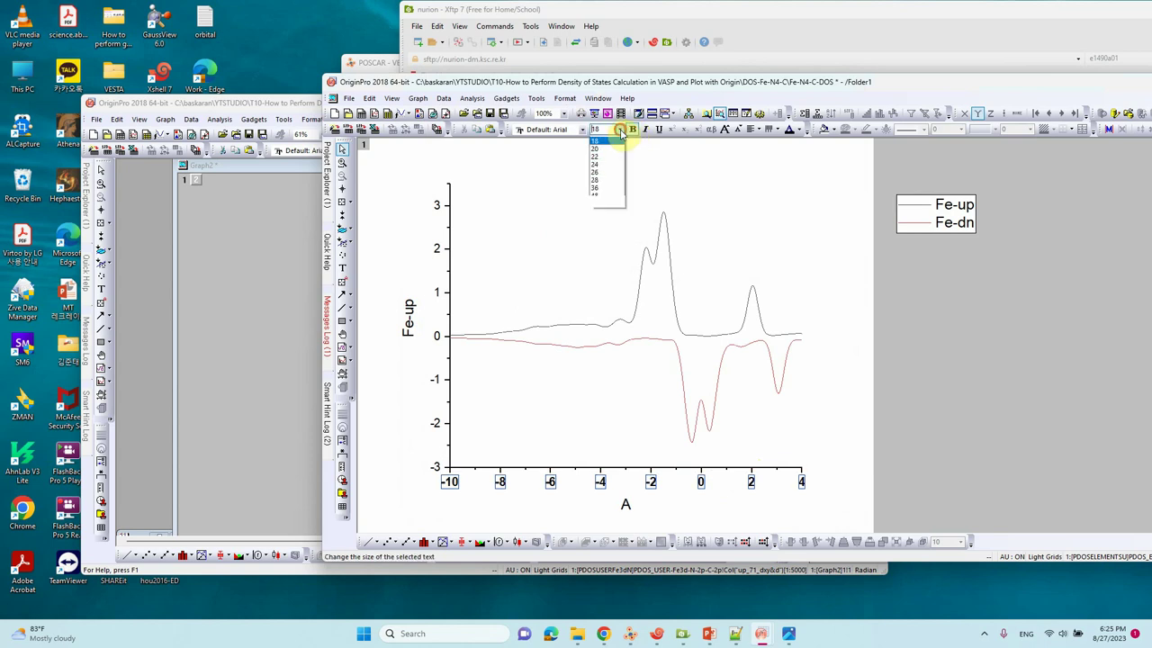
pyautogui.click(609, 172)
pyautogui.click(440, 293)
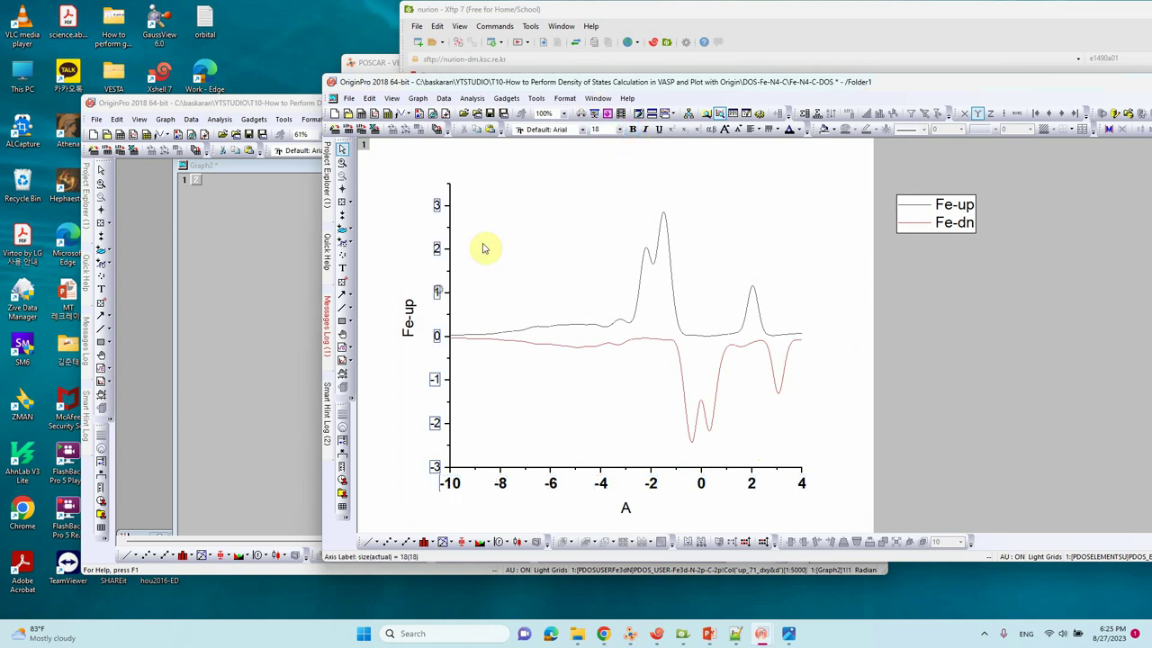
pyautogui.click(619, 129)
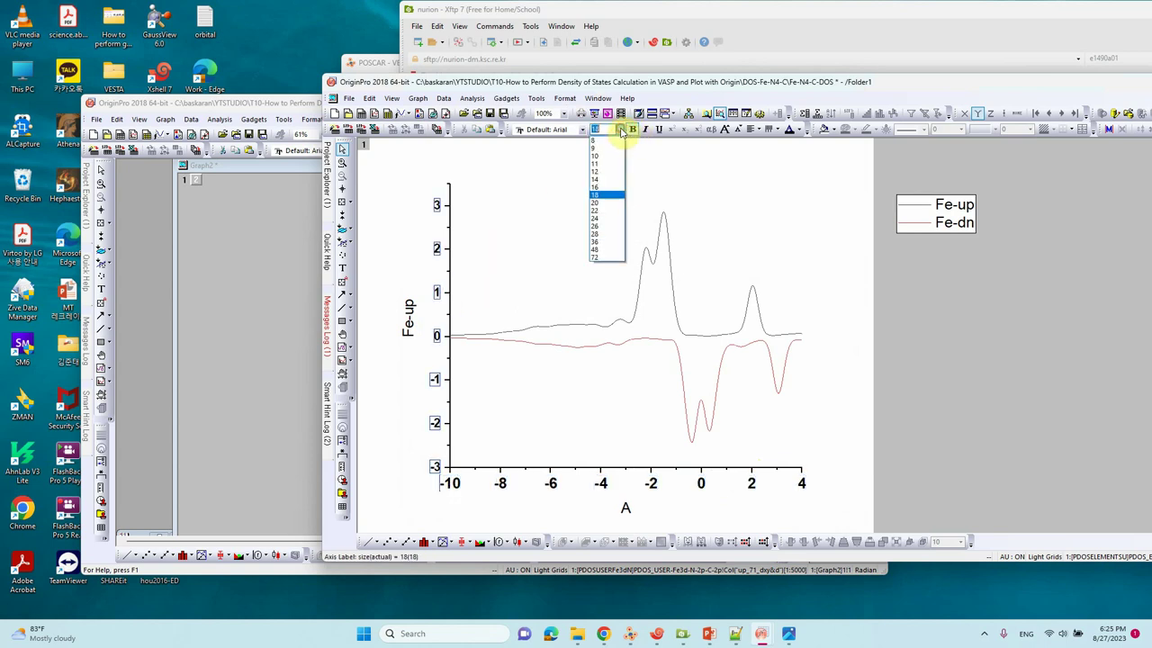
pyautogui.click(602, 210)
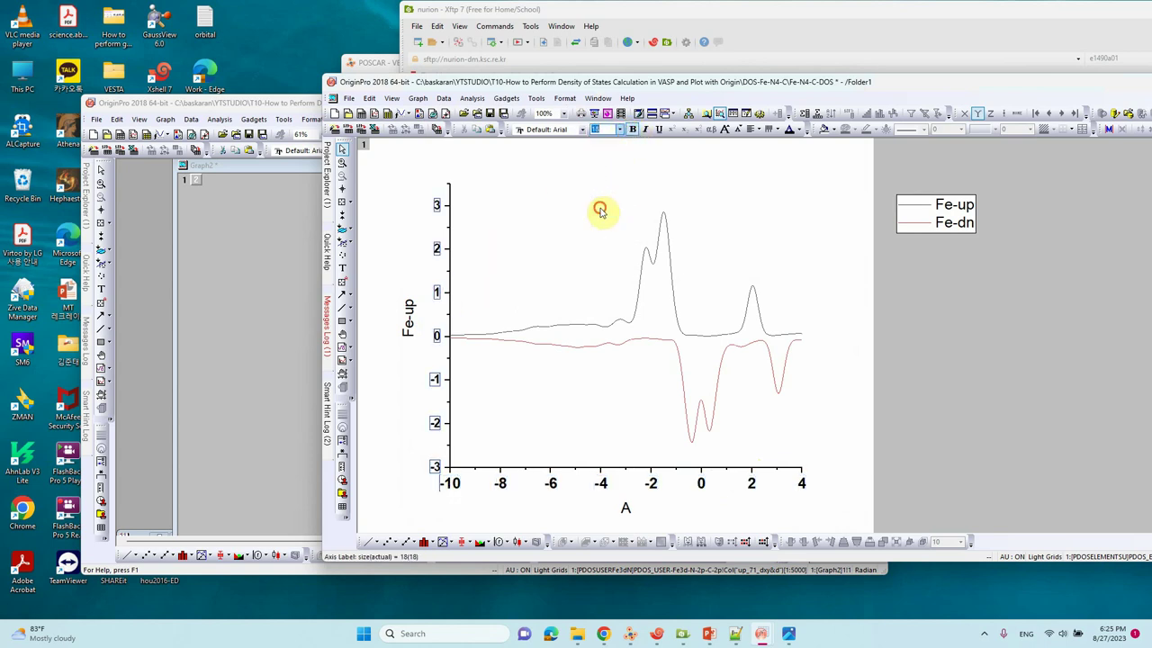
# Set the upper limit of the Y-axis scale to 3.
pyautogui.doubleClick(453, 253)
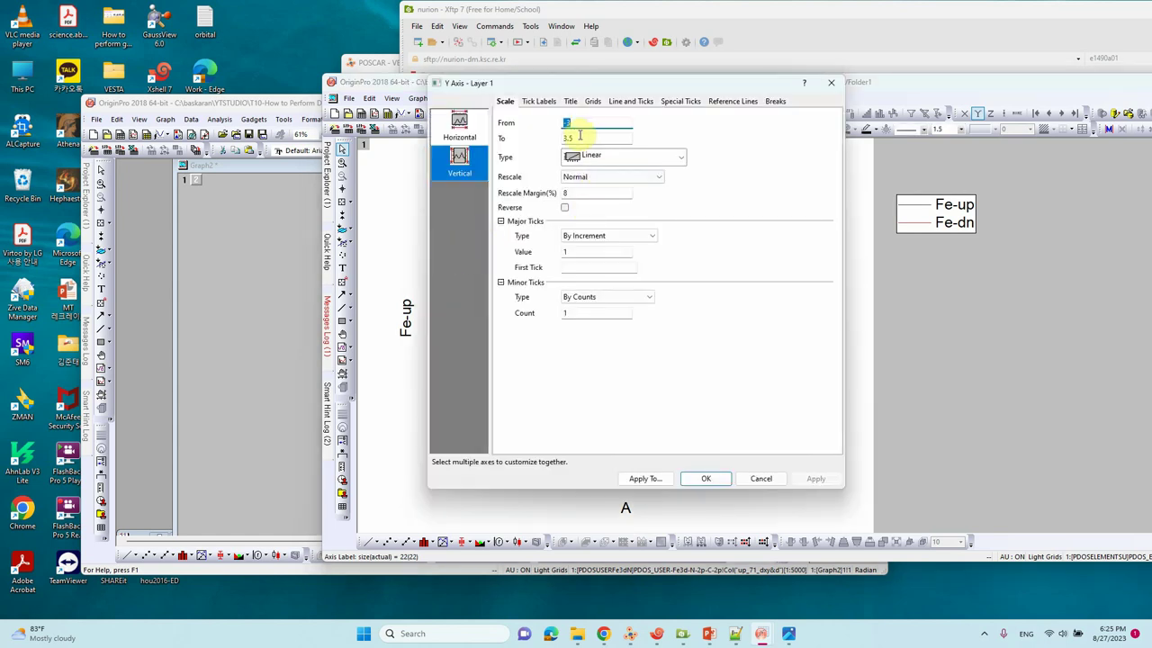
pyautogui.write('3')
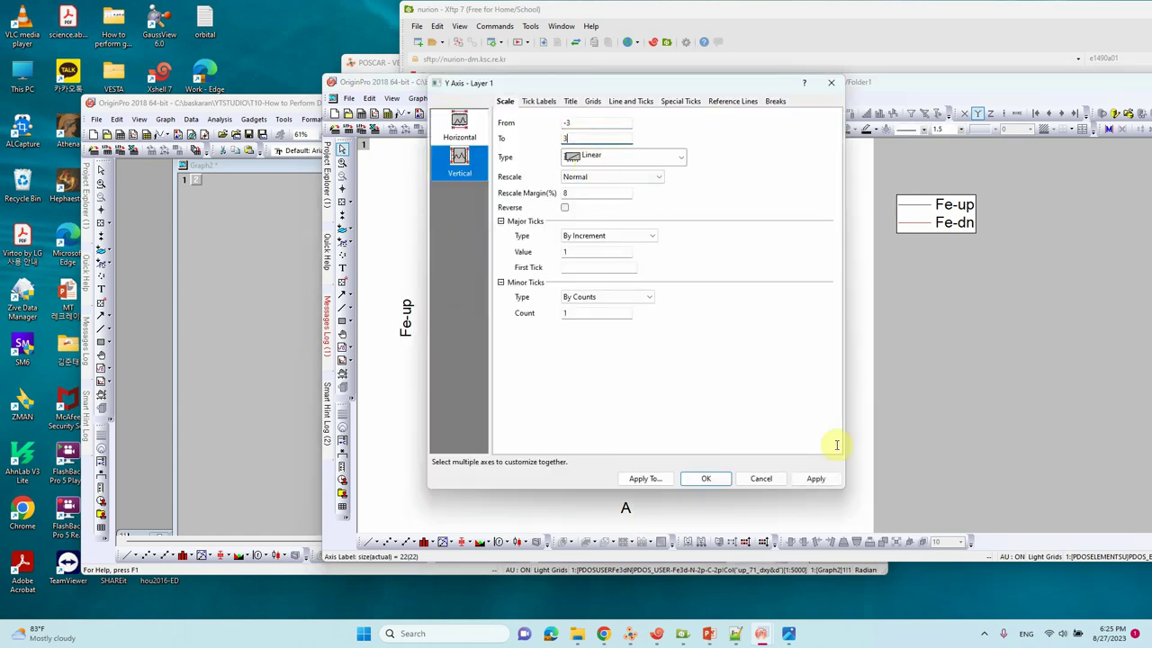
pyautogui.click(816, 478)
pyautogui.click(703, 481)
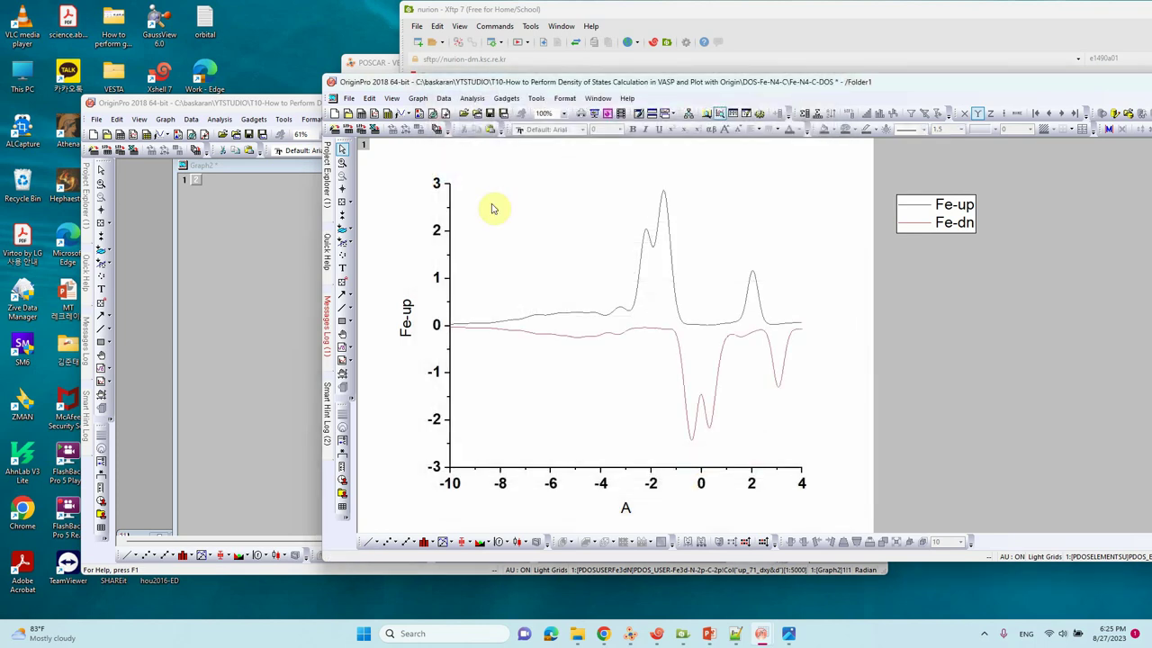
# Set the plot group's edit mode to Independent and format the Fe-up curve as a red line of width 2.
pyautogui.doubleClick(545, 317)
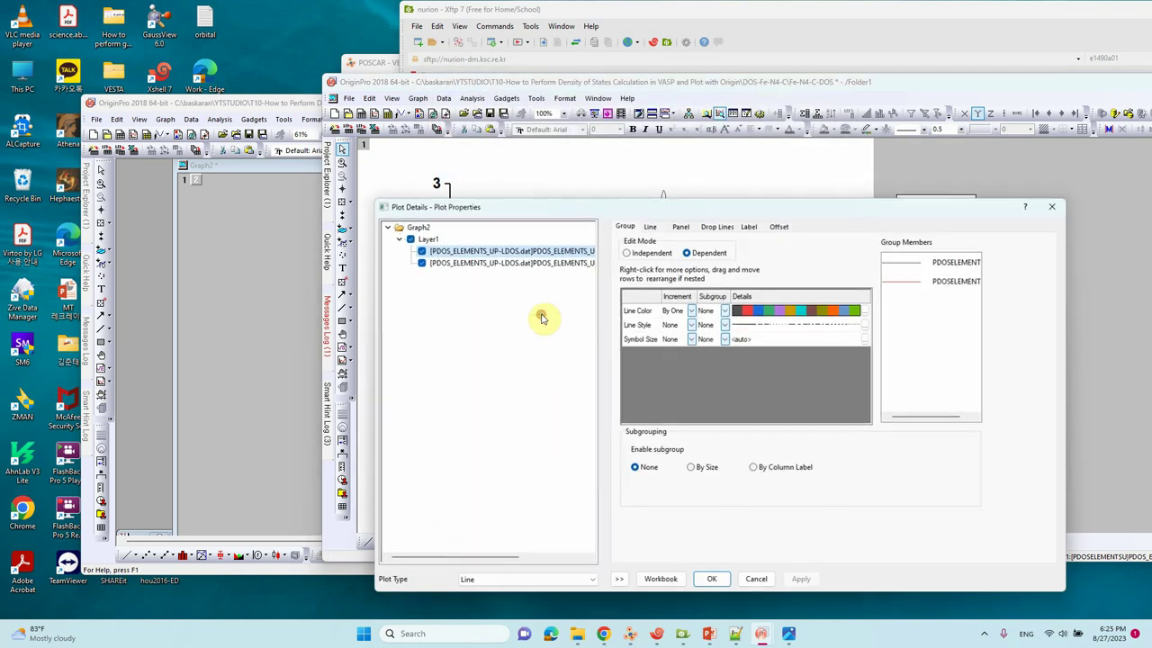
pyautogui.click(665, 252)
pyautogui.click(649, 226)
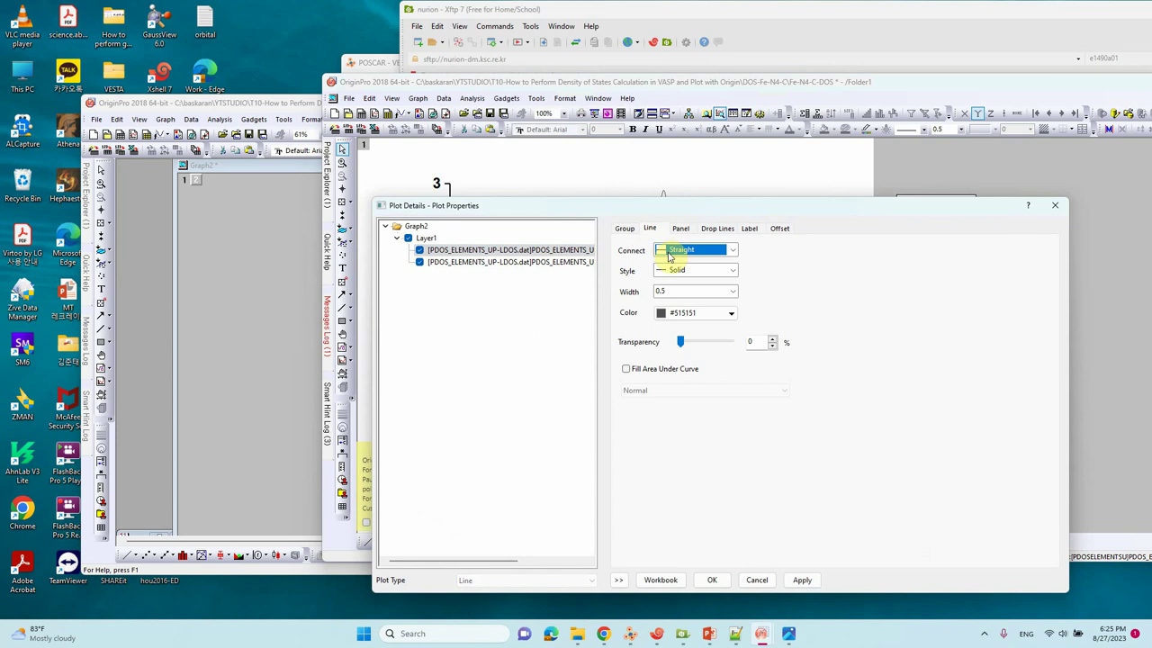
pyautogui.click(691, 314)
pyautogui.click(672, 360)
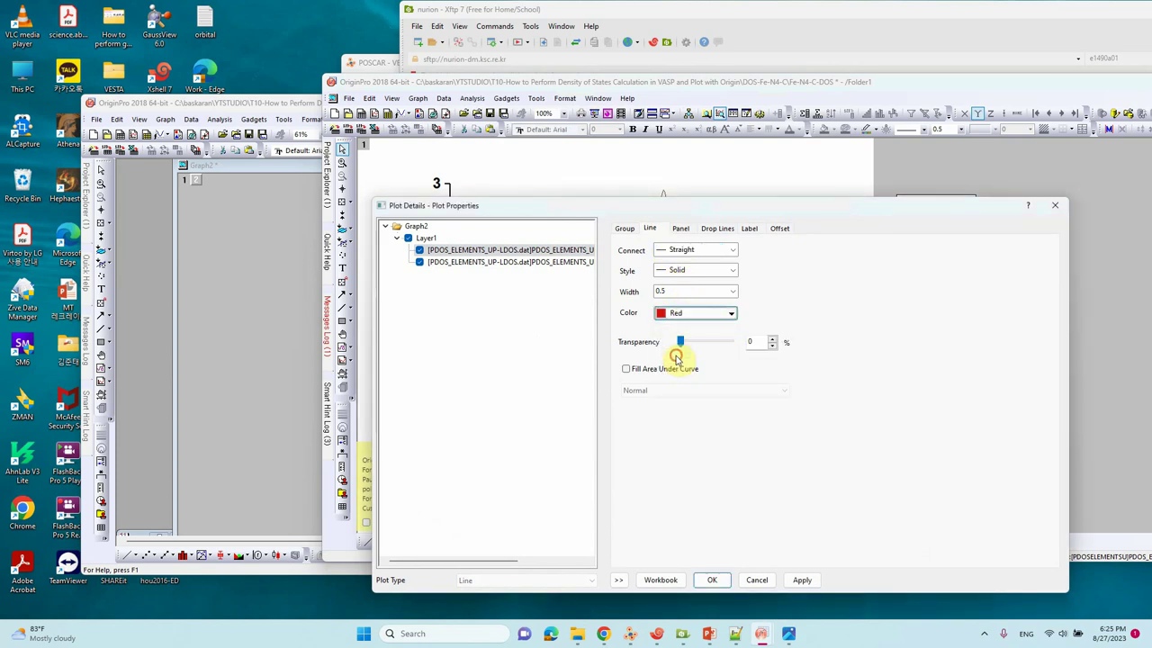
pyautogui.doubleClick(673, 290)
pyautogui.write('2')
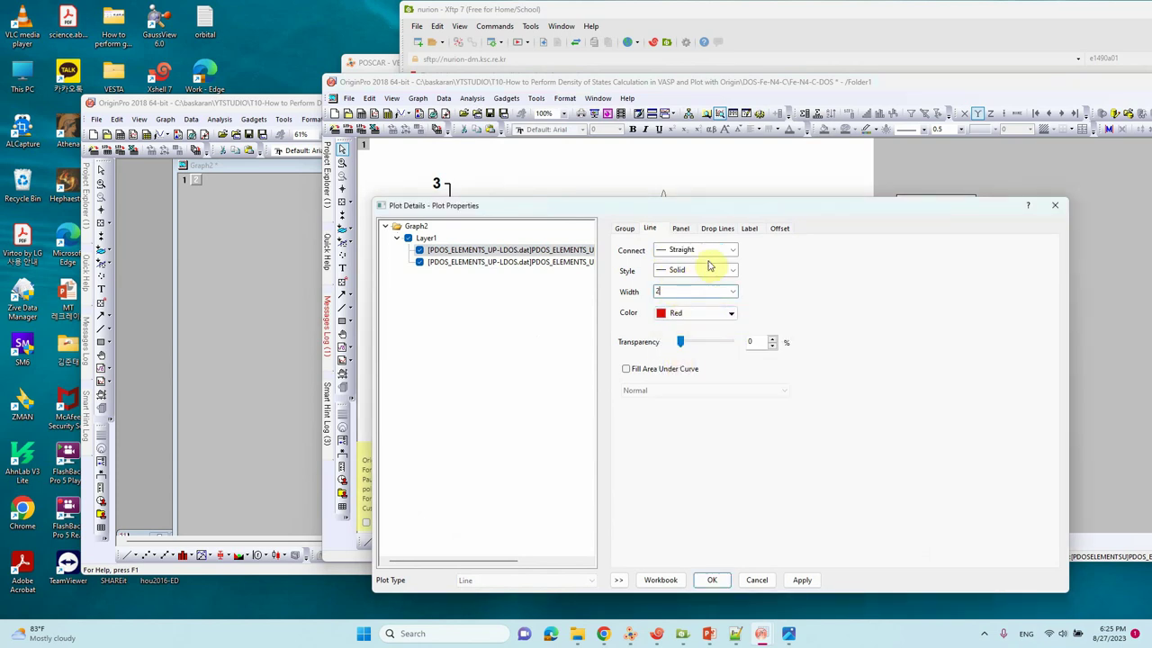
pyautogui.click(801, 580)
pyautogui.click(715, 581)
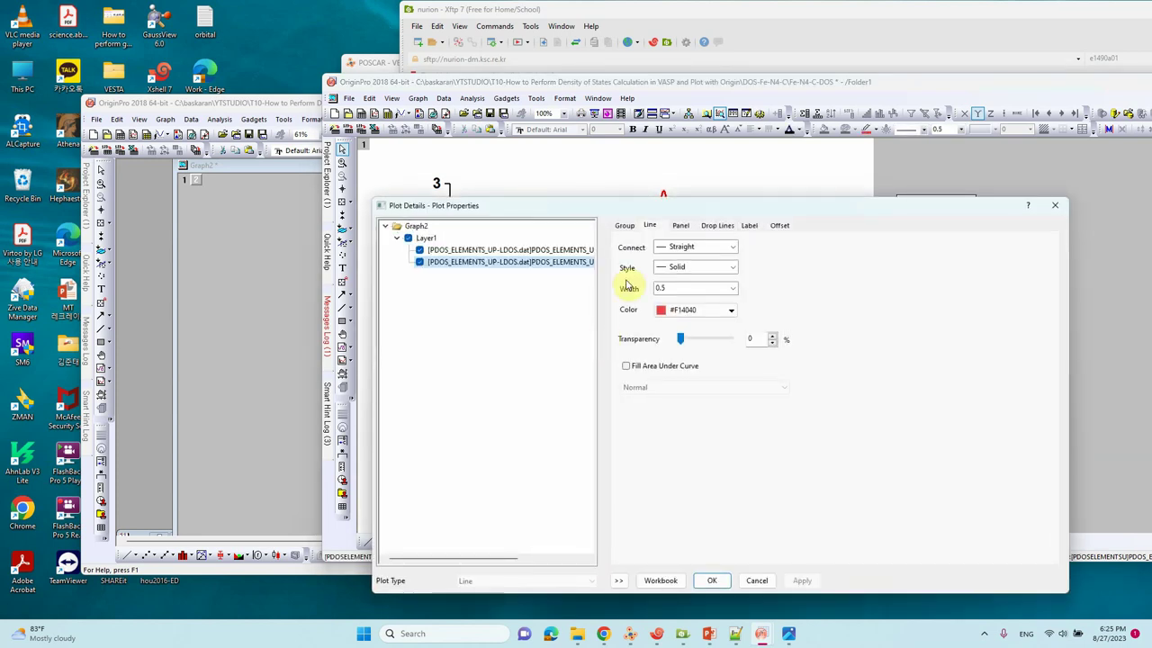
# Format the Fe-dn curve as a red line of width 2 and apply the change to the graph.
pyautogui.doubleClick(673, 288)
pyautogui.click(684, 310)
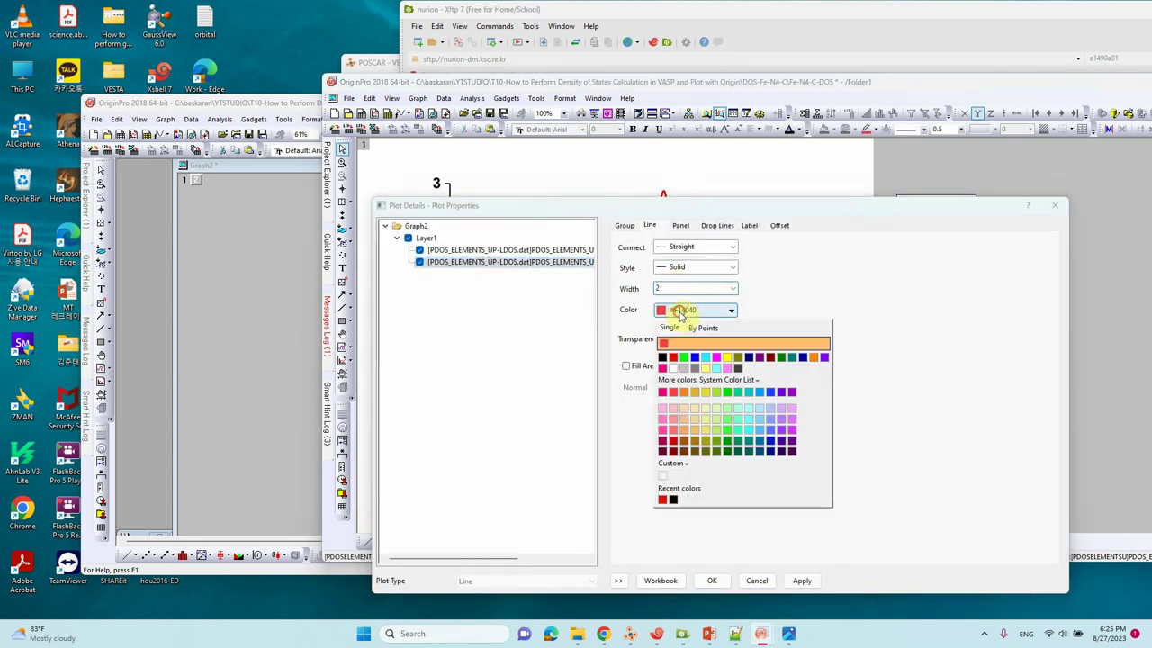
pyautogui.click(667, 346)
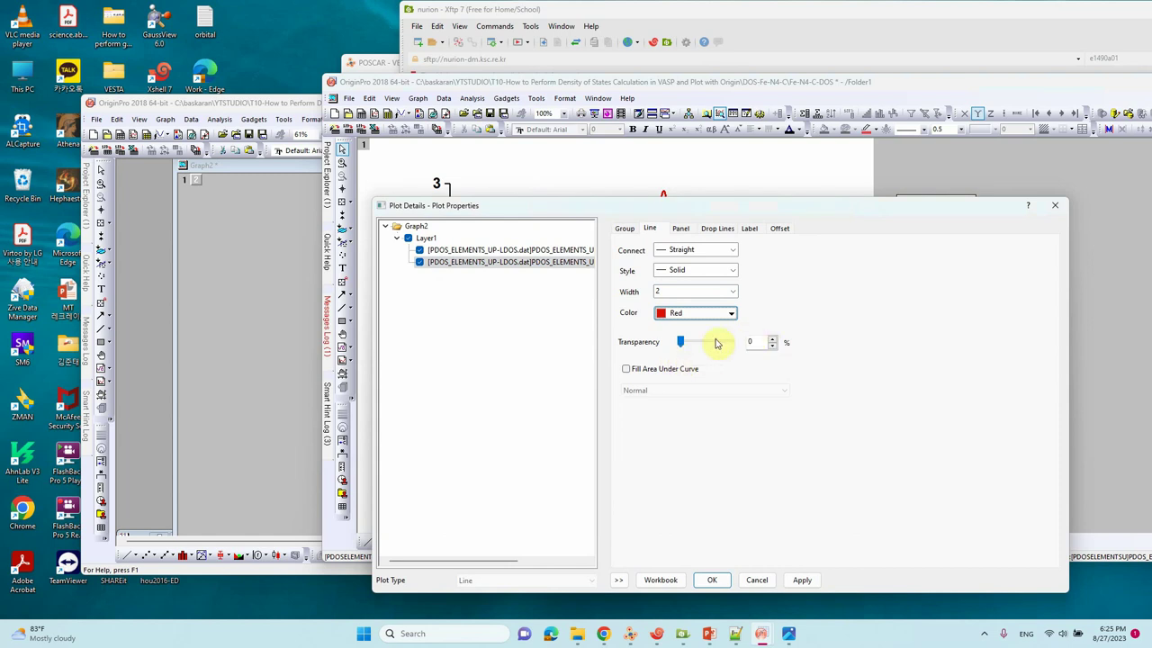
pyautogui.click(802, 580)
pyautogui.click(711, 579)
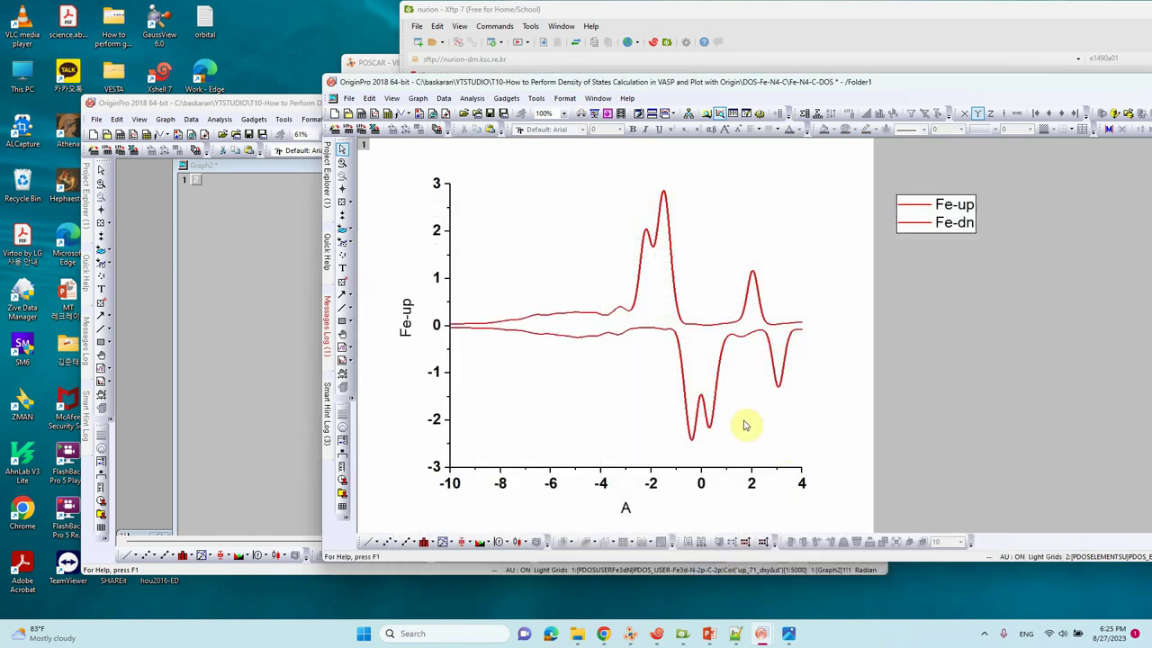
# Enable the additional opposite line for the Y axis to close the plot frame on the side facing the axis.
pyautogui.click(452, 283)
pyautogui.doubleClick(452, 283)
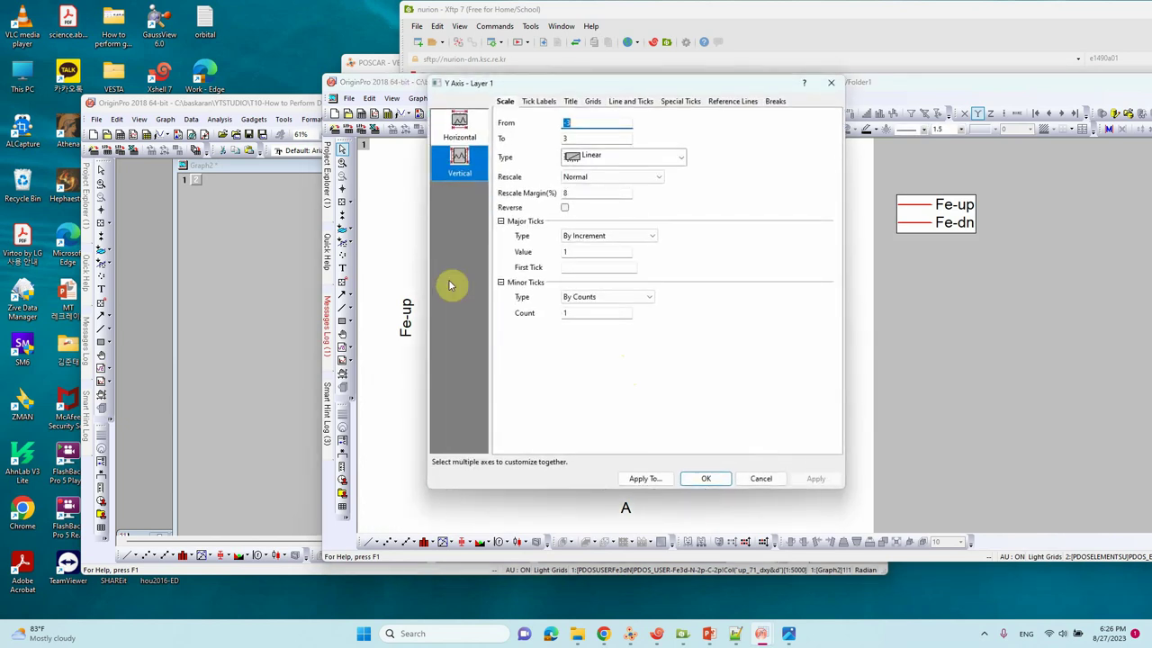
pyautogui.click(593, 102)
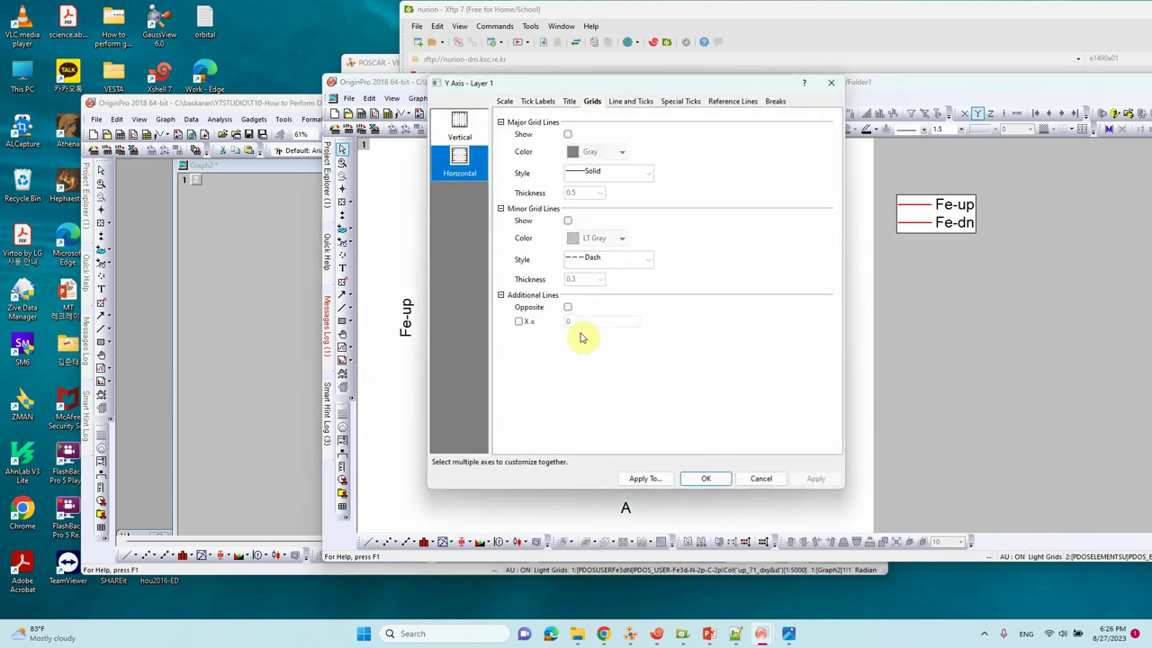
pyautogui.click(568, 307)
pyautogui.click(817, 479)
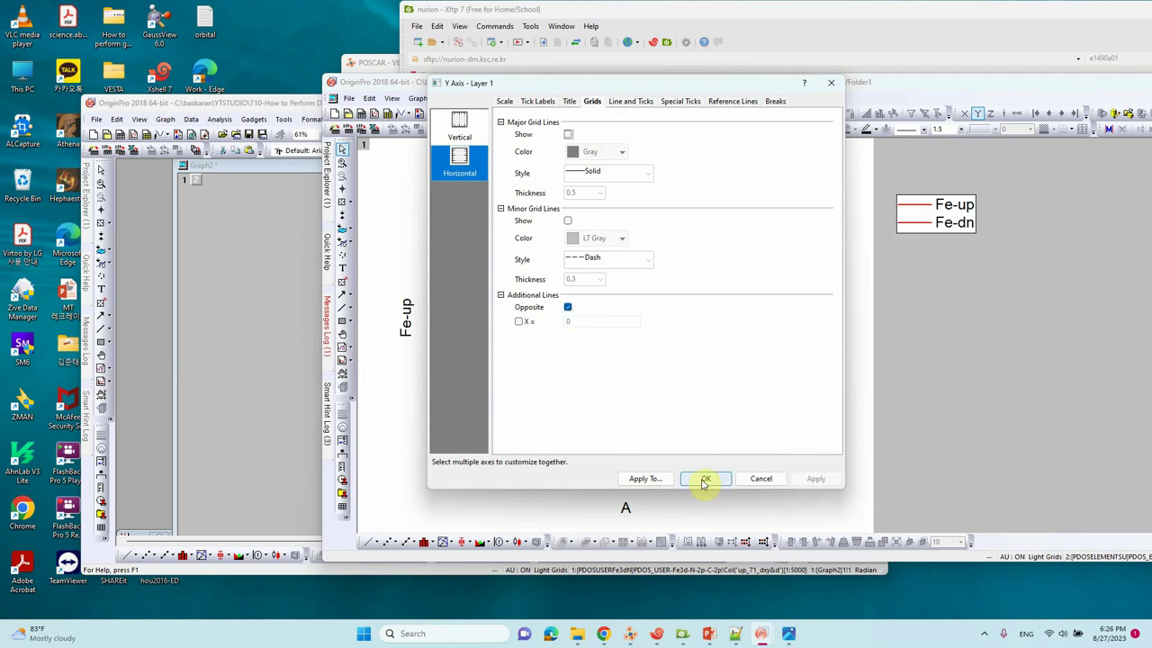
pyautogui.click(703, 480)
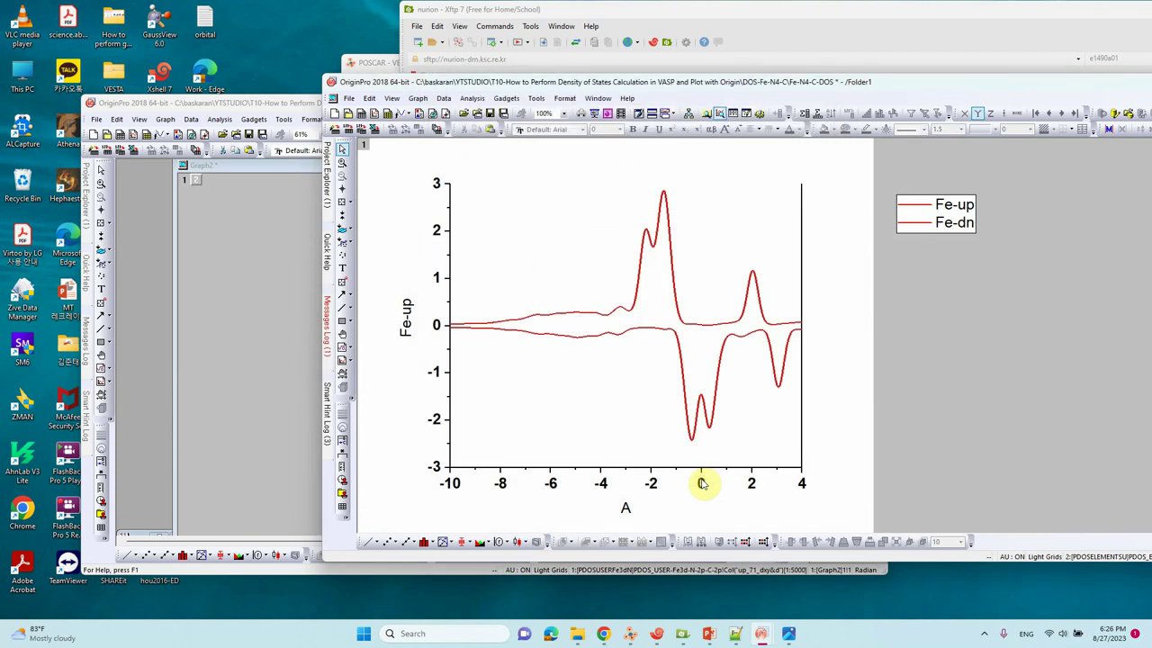
# Open the grid line settings of the graph's X axis.
pyautogui.doubleClick(633, 470)
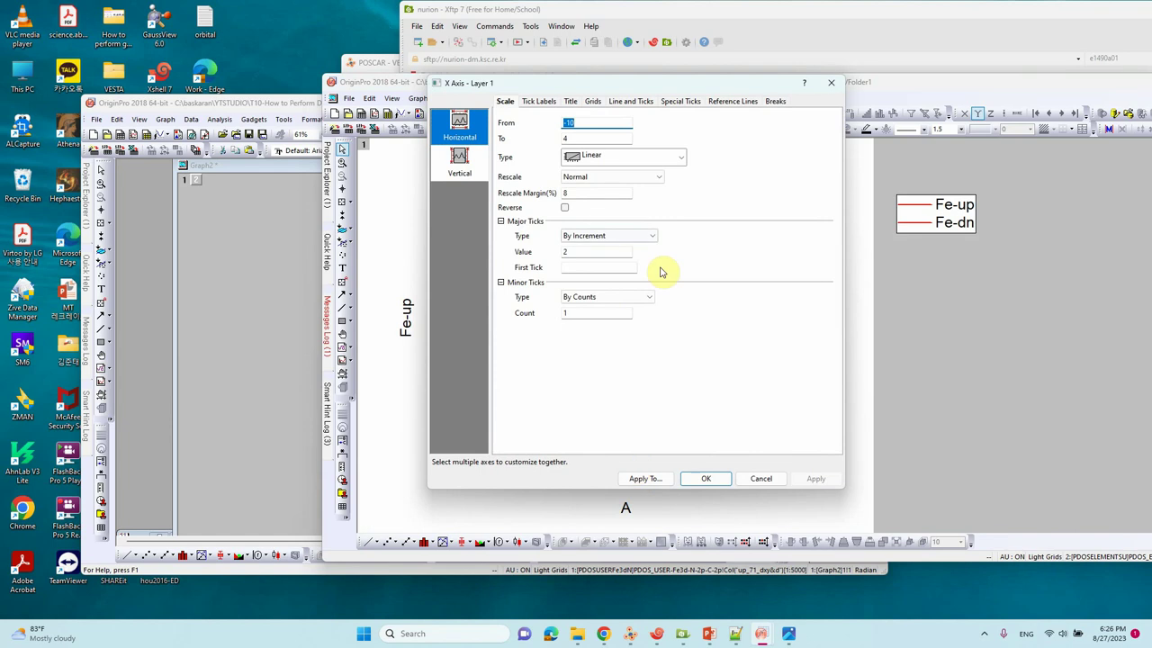
pyautogui.click(592, 103)
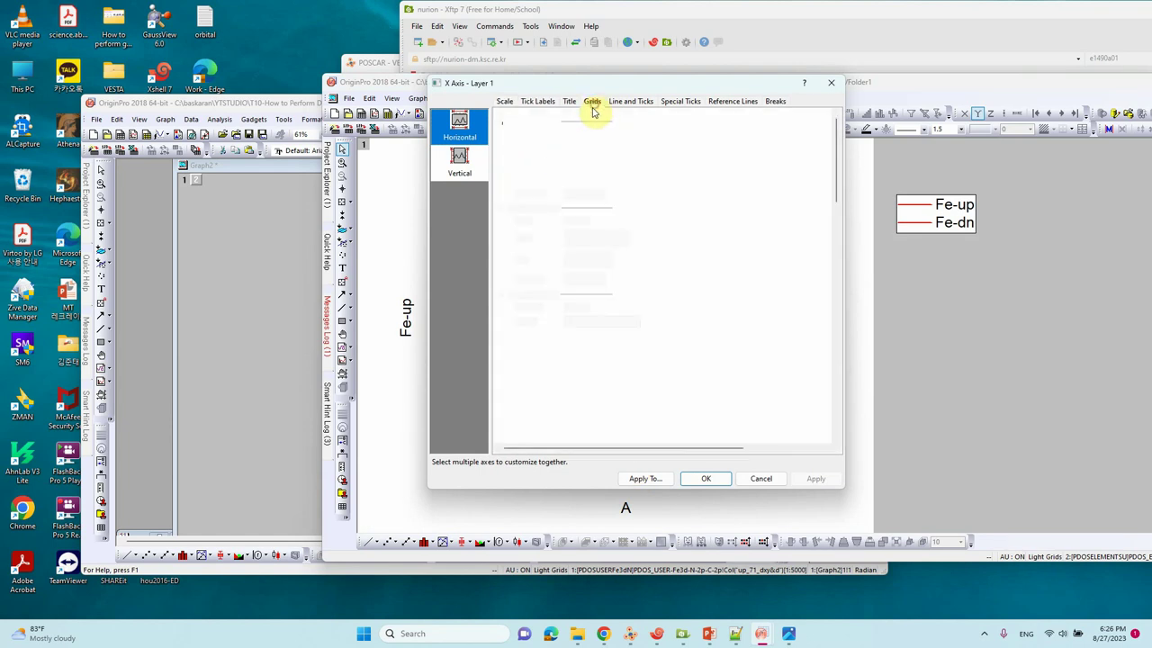
# Turn on the opposite axis lines for the vertical and horizontal directions in the grid settings and apply the changes.
pyautogui.click(463, 160)
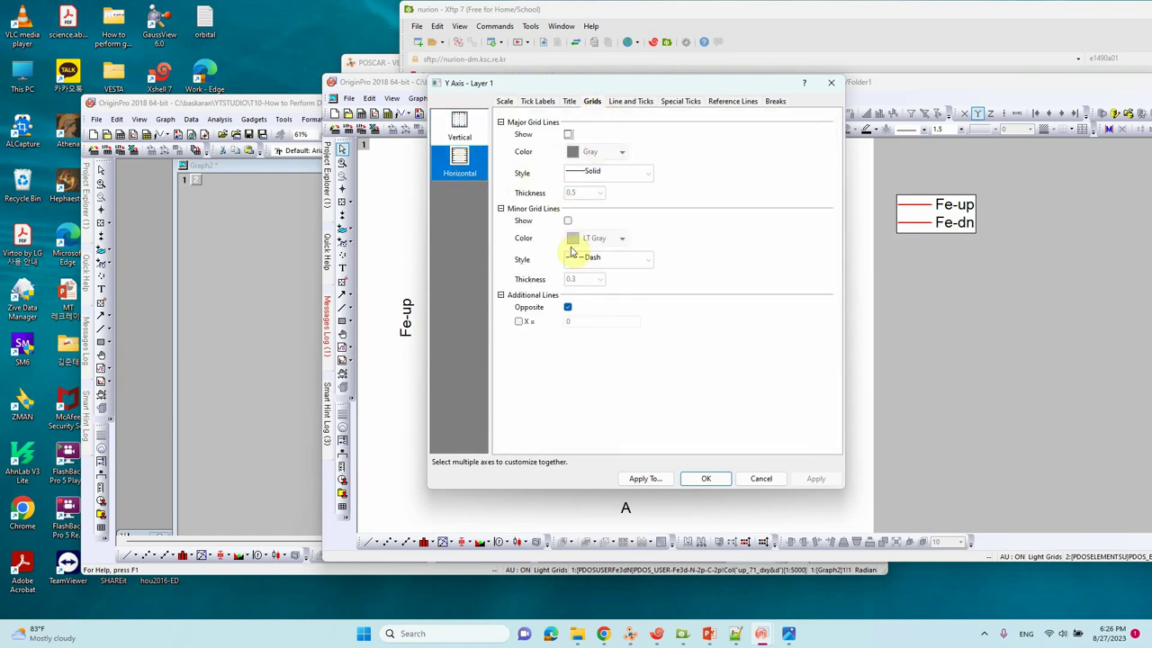
pyautogui.click(461, 131)
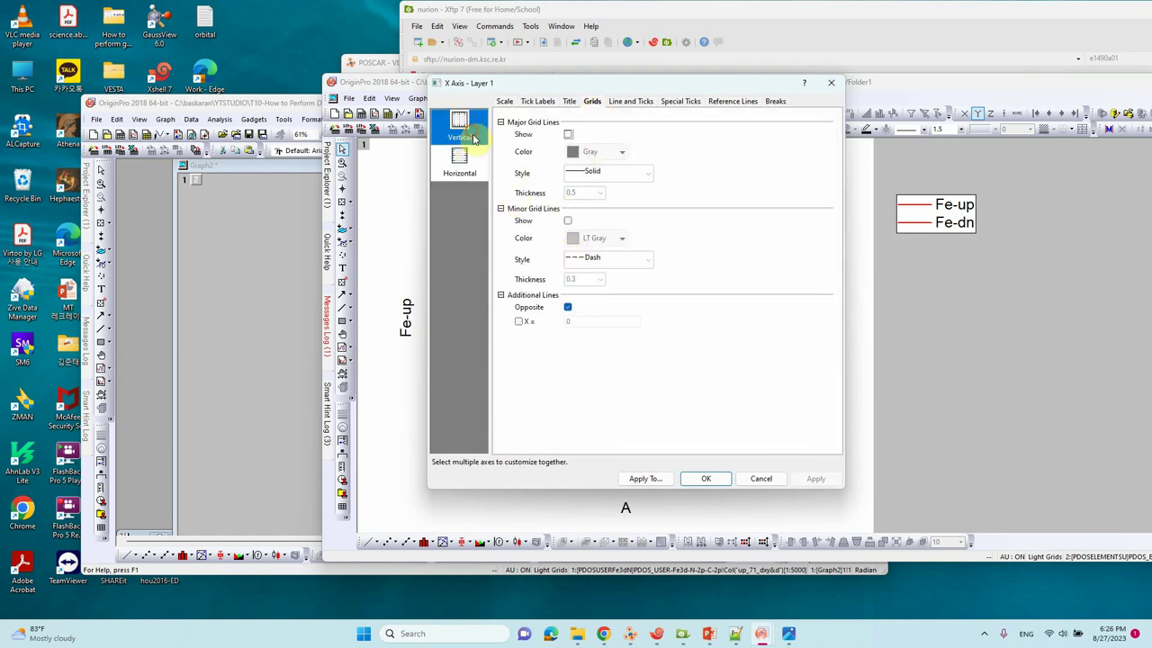
pyautogui.click(568, 308)
pyautogui.click(816, 478)
pyautogui.click(709, 479)
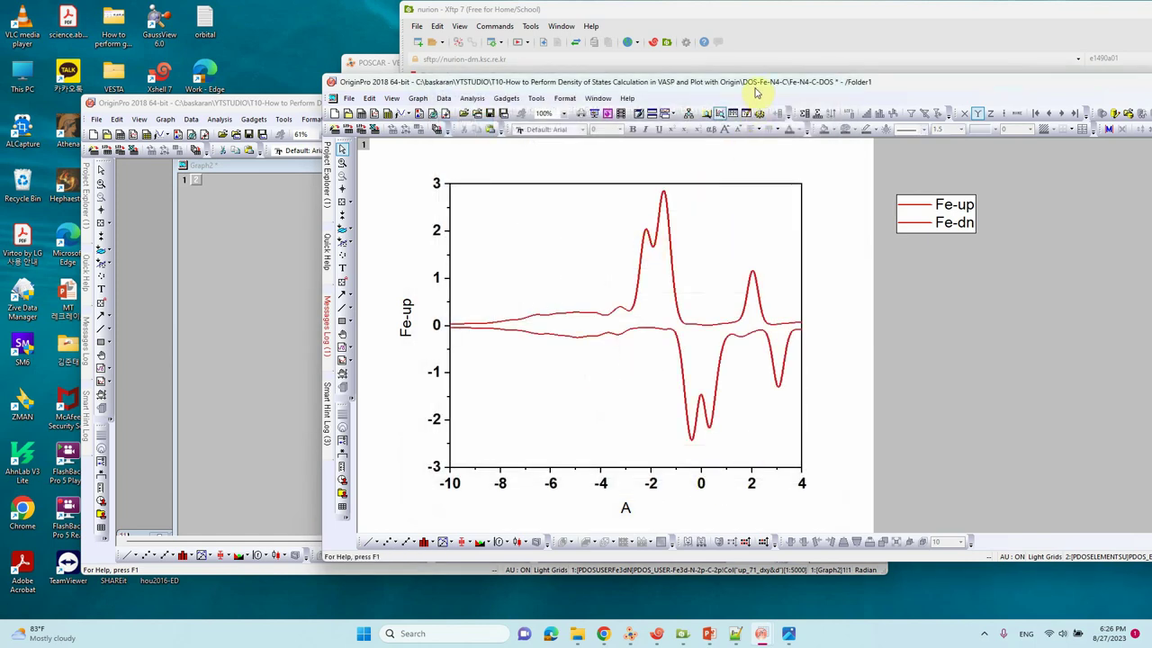
# Bring the whole Origin window into view and restore the maximized Fe-up/Fe-dn graph to a floating window.
pyautogui.moveTo(761, 82); pyautogui.dragTo(667, 93)
pyautogui.doubleClick(978, 93)
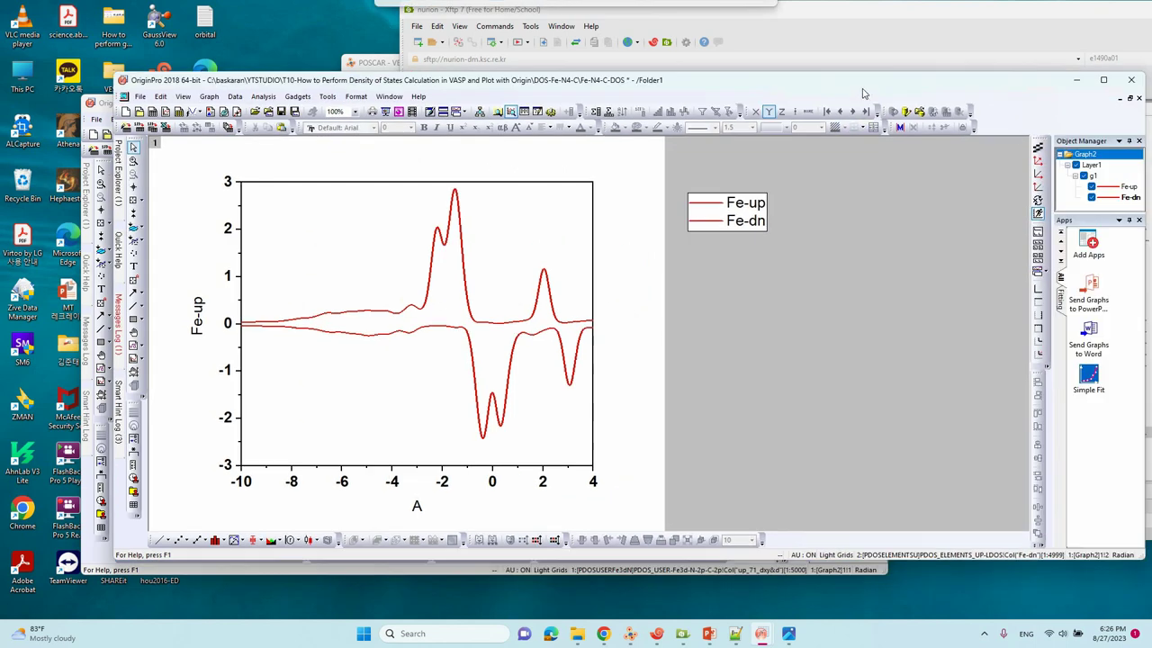
pyautogui.click(1130, 100)
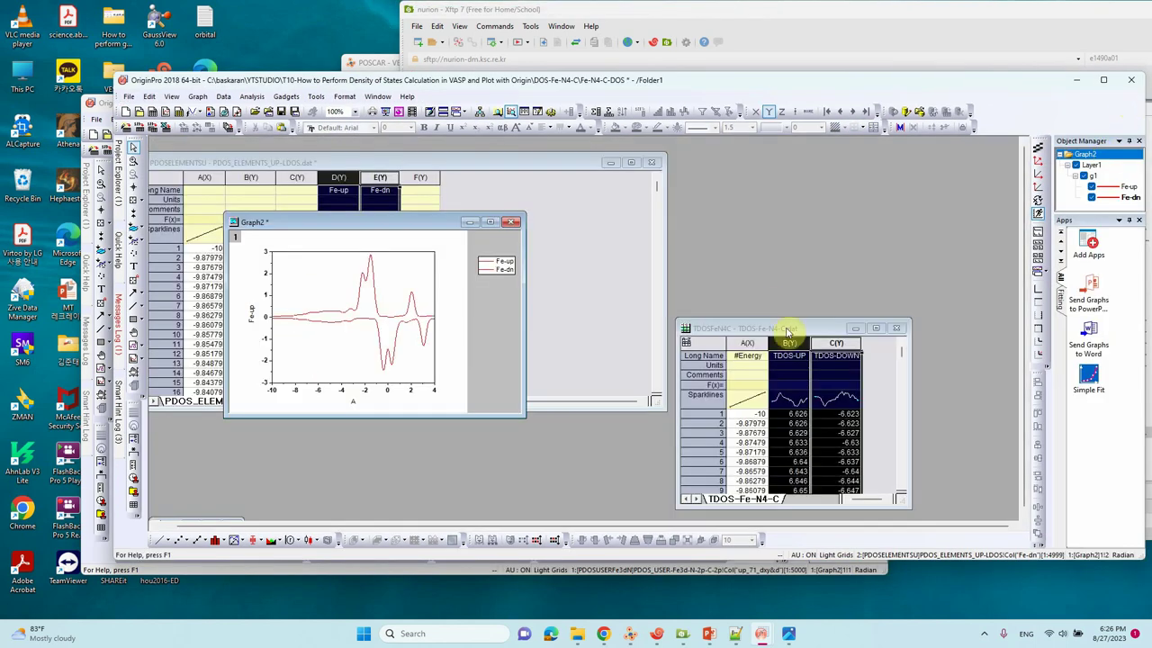
# Move the TDOS worksheet aside and place the restored TDOS graph beside the Fe-up/Fe-dn graph.
pyautogui.click(784, 337)
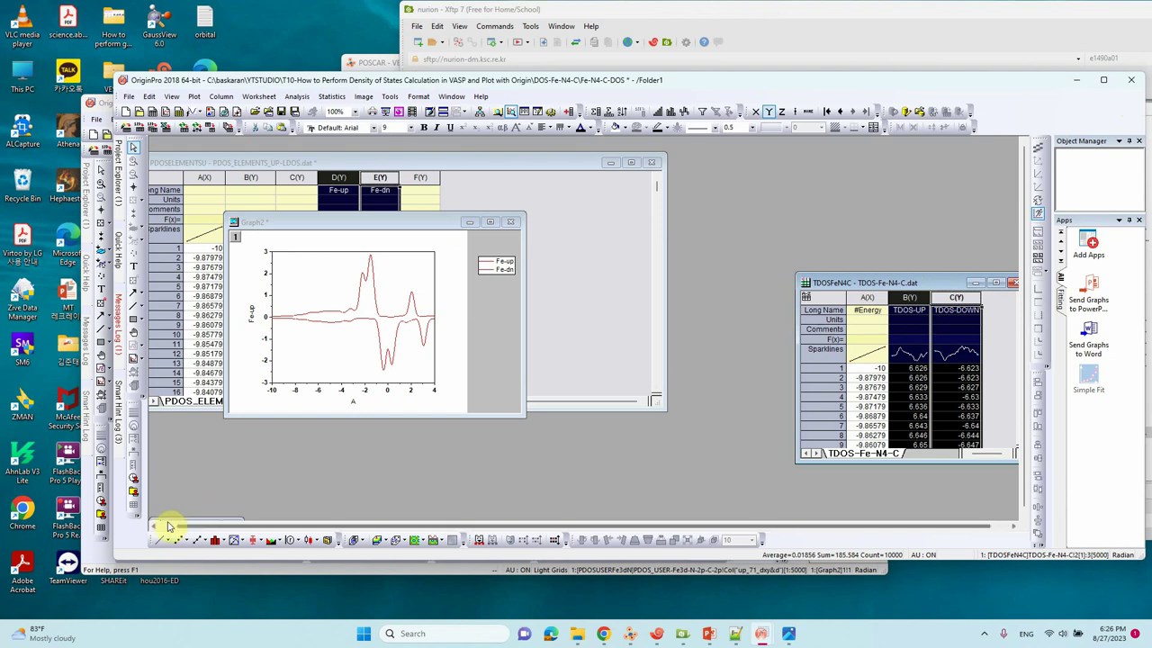
pyautogui.moveTo(168, 525); pyautogui.dragTo(814, 245)
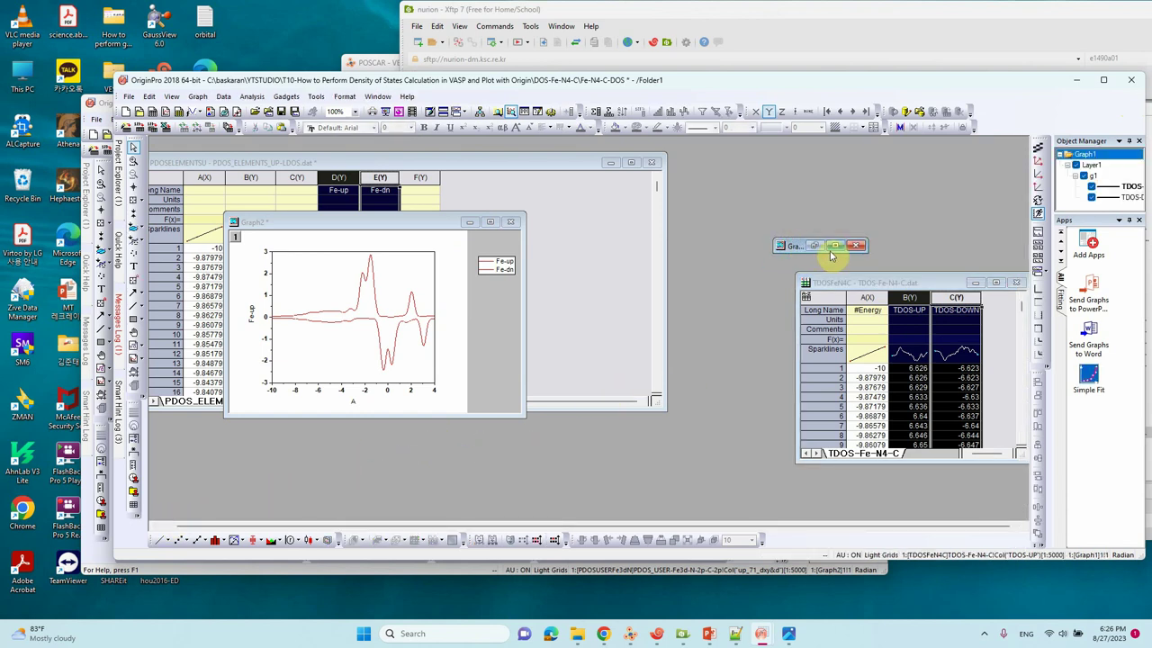
pyautogui.doubleClick(814, 245)
pyautogui.click(1127, 99)
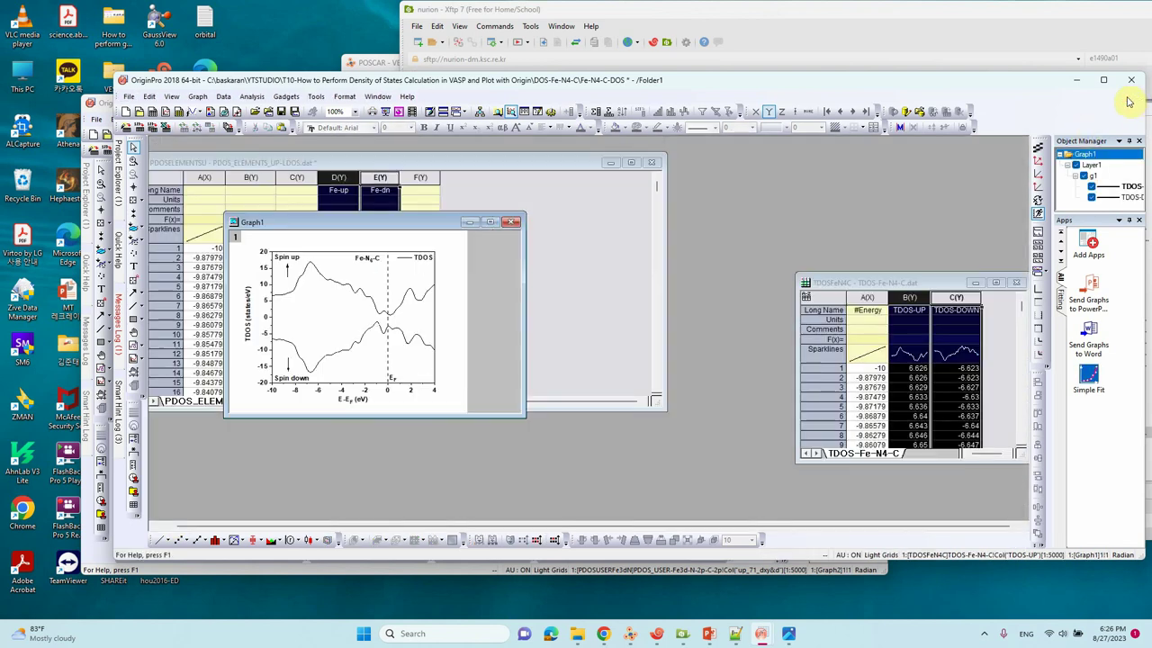
pyautogui.moveTo(368, 223); pyautogui.dragTo(736, 199)
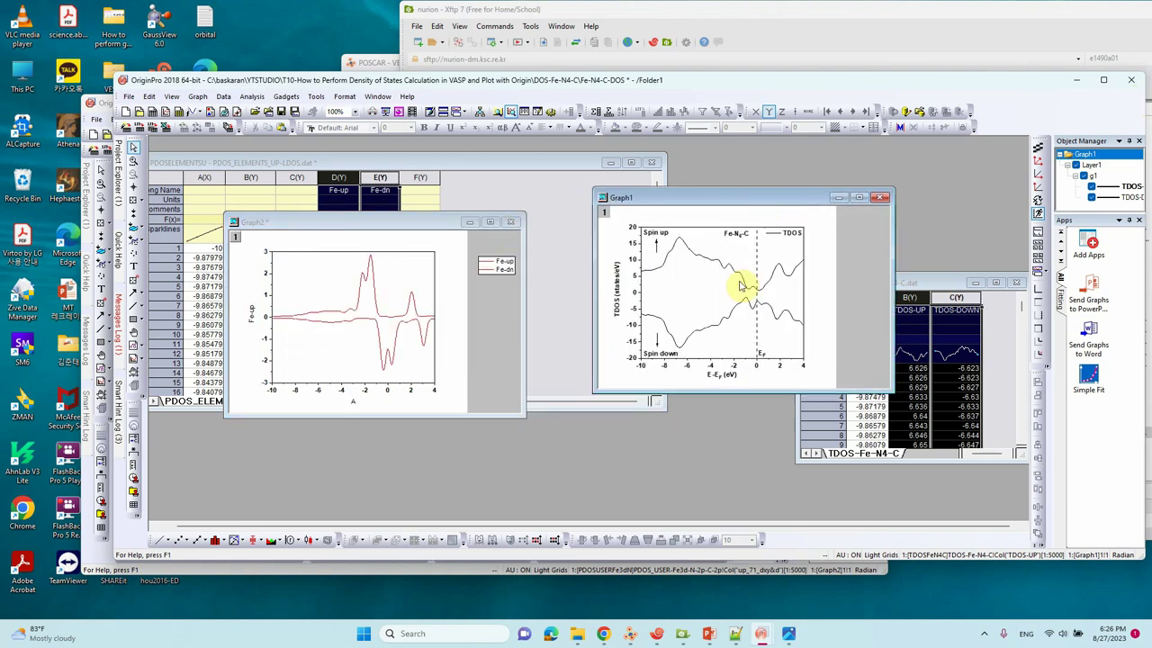
# Copy the x-axis title E-EF (eV) from the TDOS graph and paste it over the Fe graph's x-axis title.
pyautogui.click(724, 374)
pyautogui.doubleClick(711, 377)
pyautogui.hotkey('ctrl', 'c')
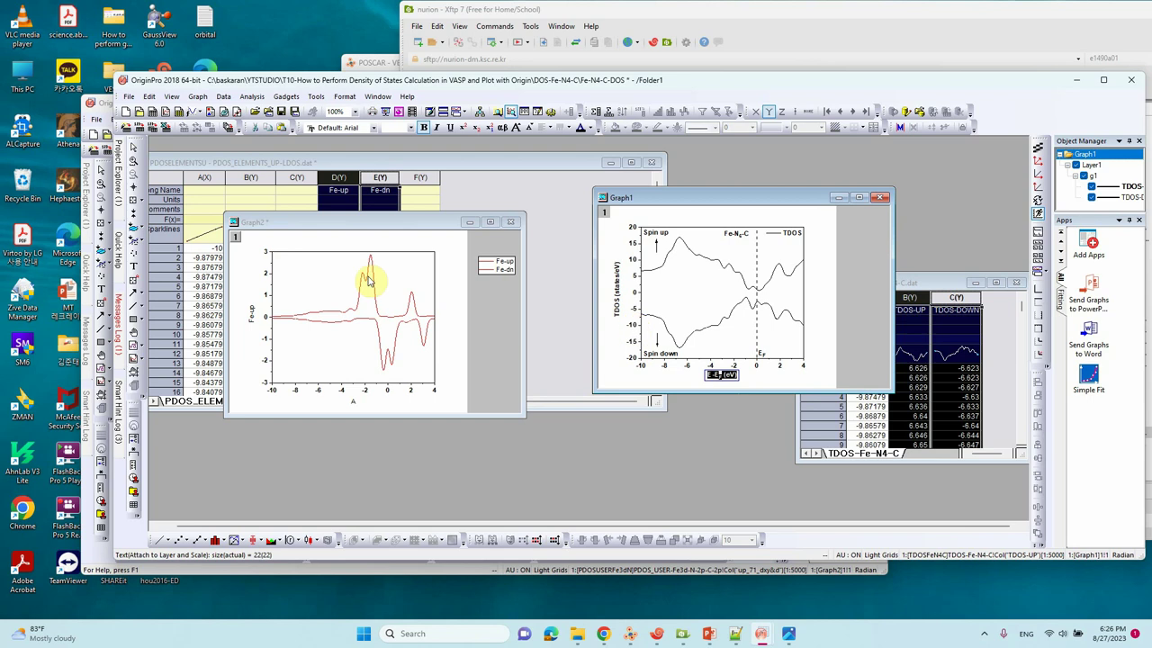
pyautogui.click(354, 405)
pyautogui.doubleClick(354, 405)
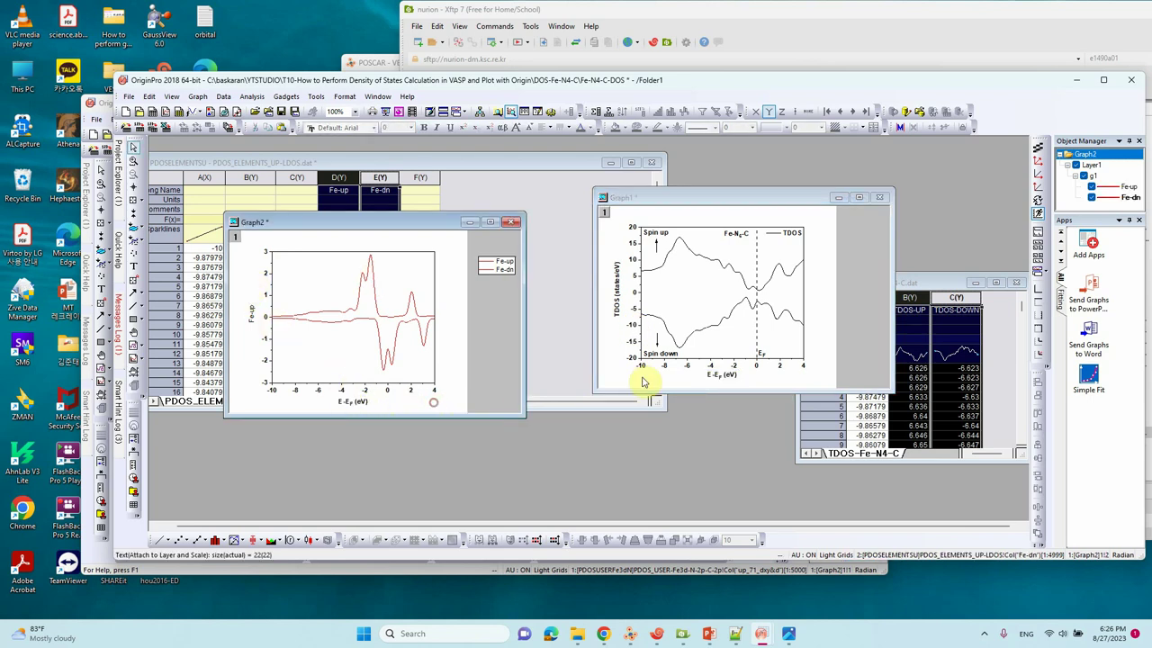
# Undo the accidental paste in the TDOS graph's y-axis title and reuse its text TDOS (states/eV) as the Fe graph's y-axis title.
pyautogui.click(618, 302)
pyautogui.doubleClick(618, 298)
pyautogui.hotkey('ctrl', 'v')
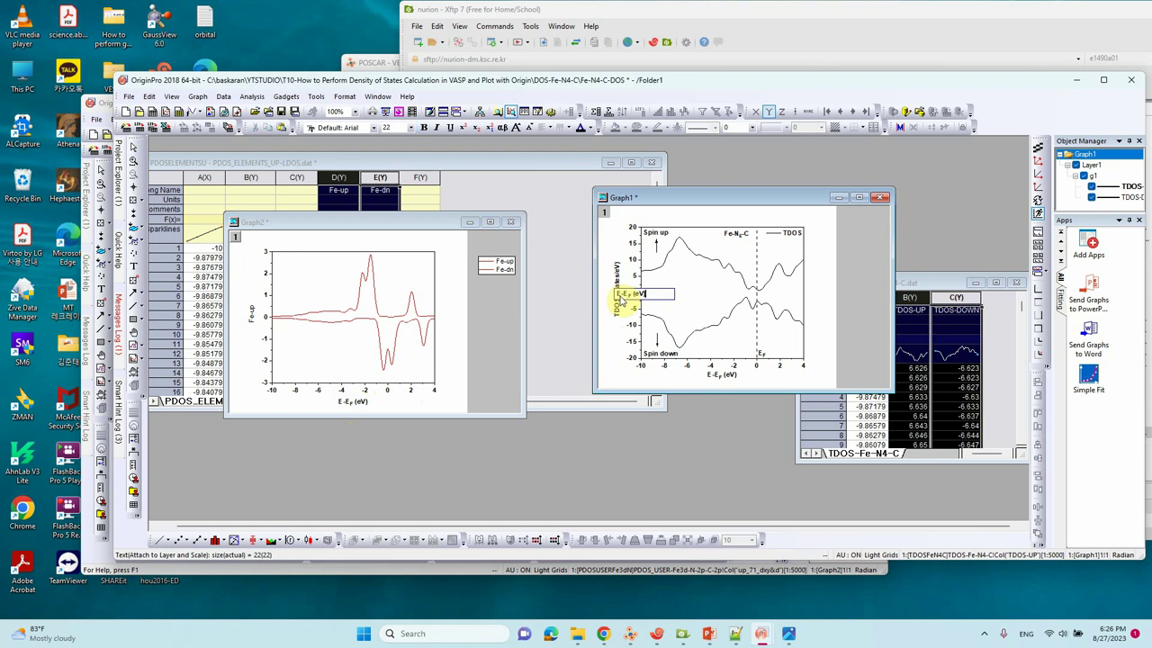
pyautogui.hotkey('ctrl', 'z')
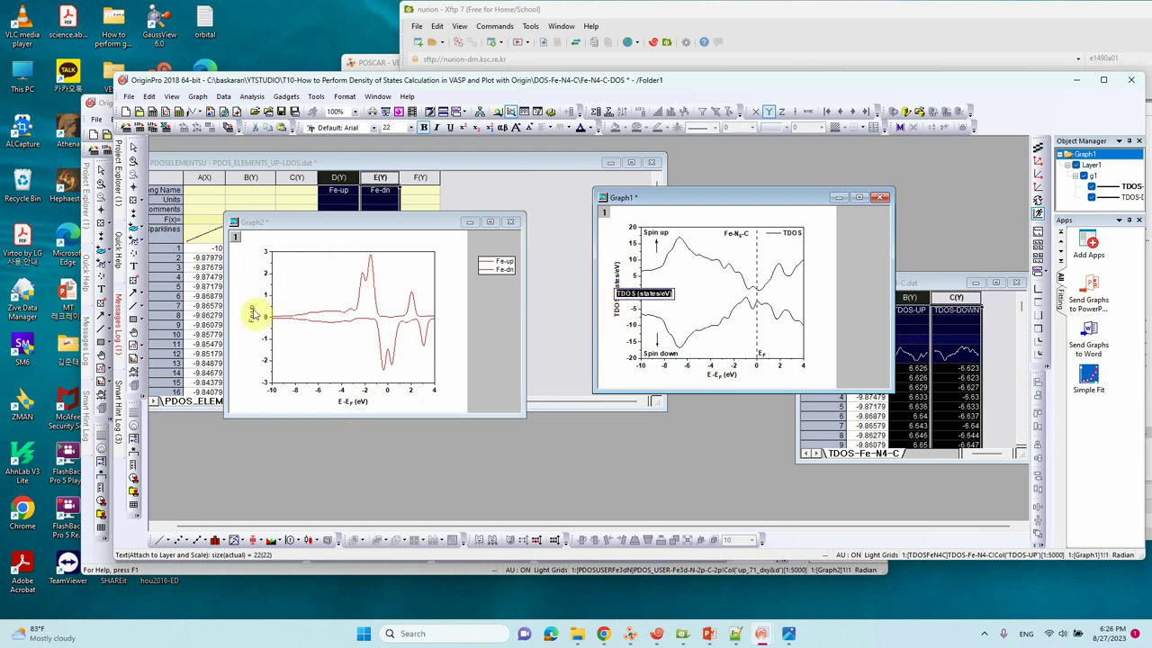
pyautogui.click(252, 313)
pyautogui.doubleClick(252, 313)
pyautogui.moveTo(248, 317); pyautogui.dragTo(292, 326)
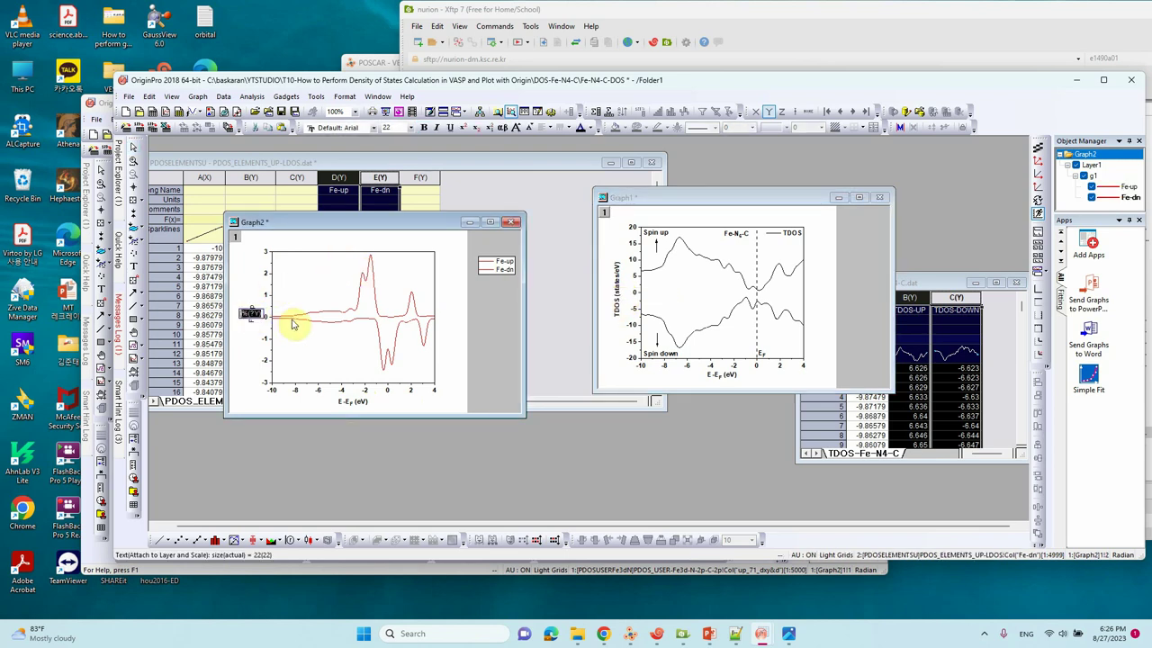
pyautogui.click(307, 341)
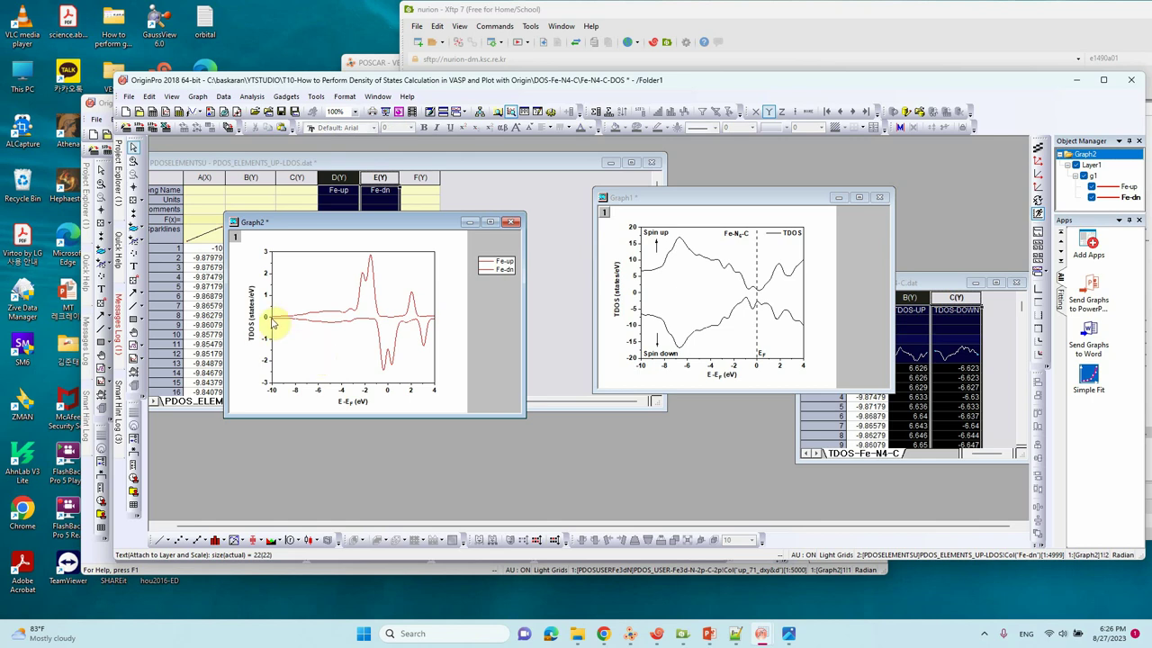
pyautogui.click(661, 243)
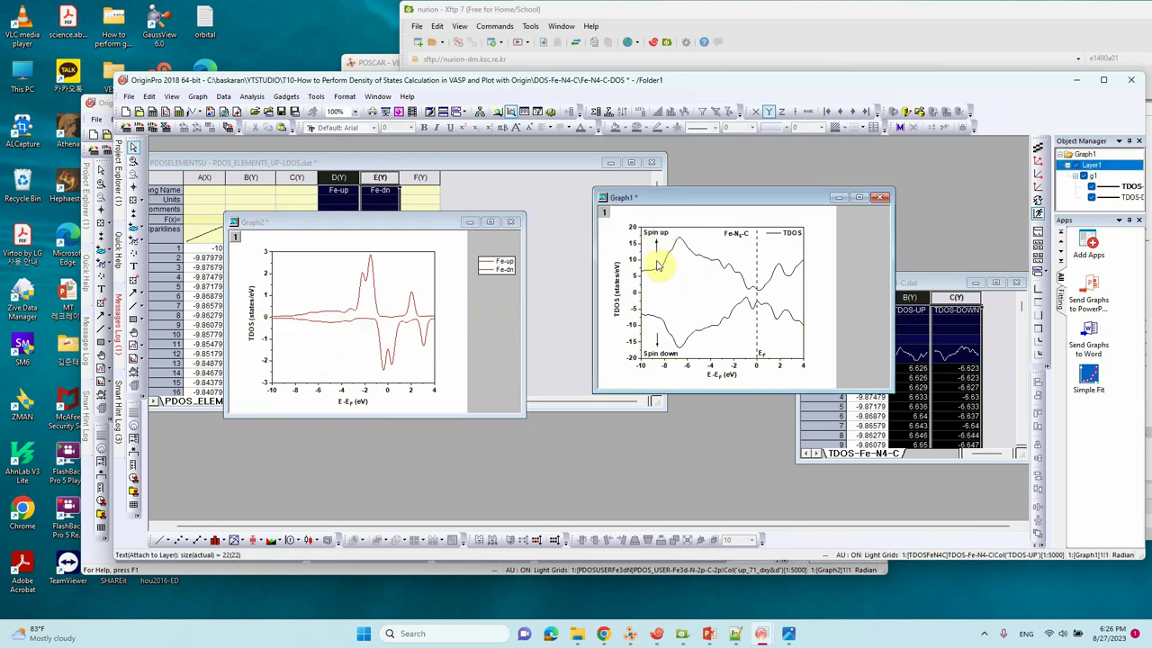
pyautogui.click(657, 234)
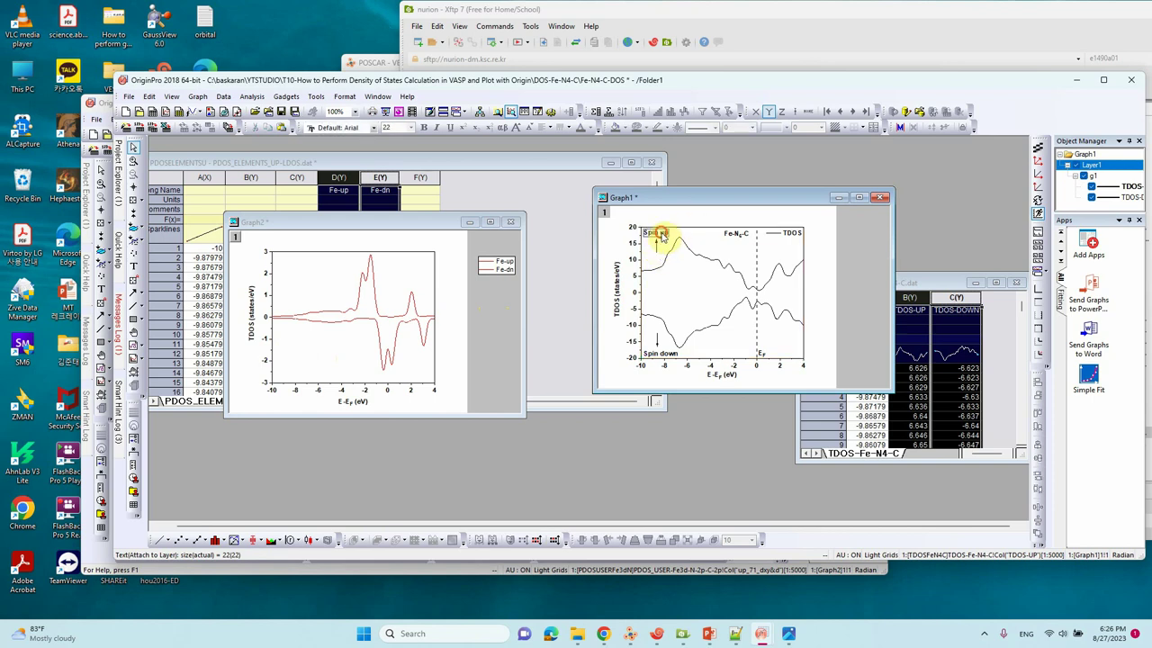
pyautogui.click(659, 250)
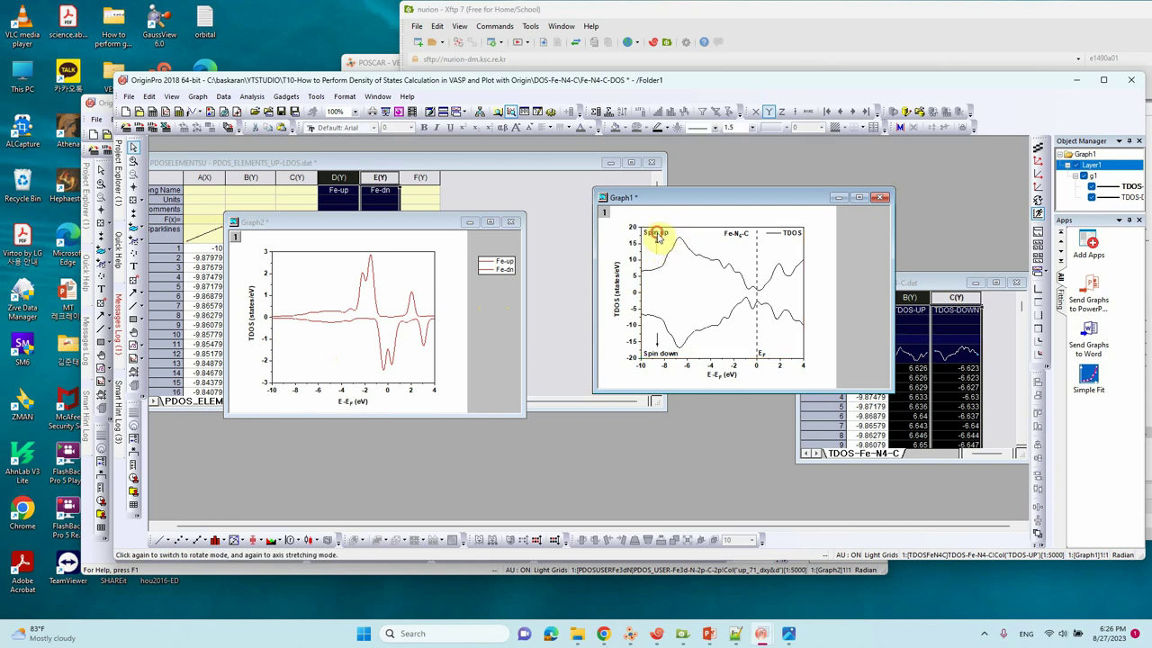
pyautogui.click(658, 235)
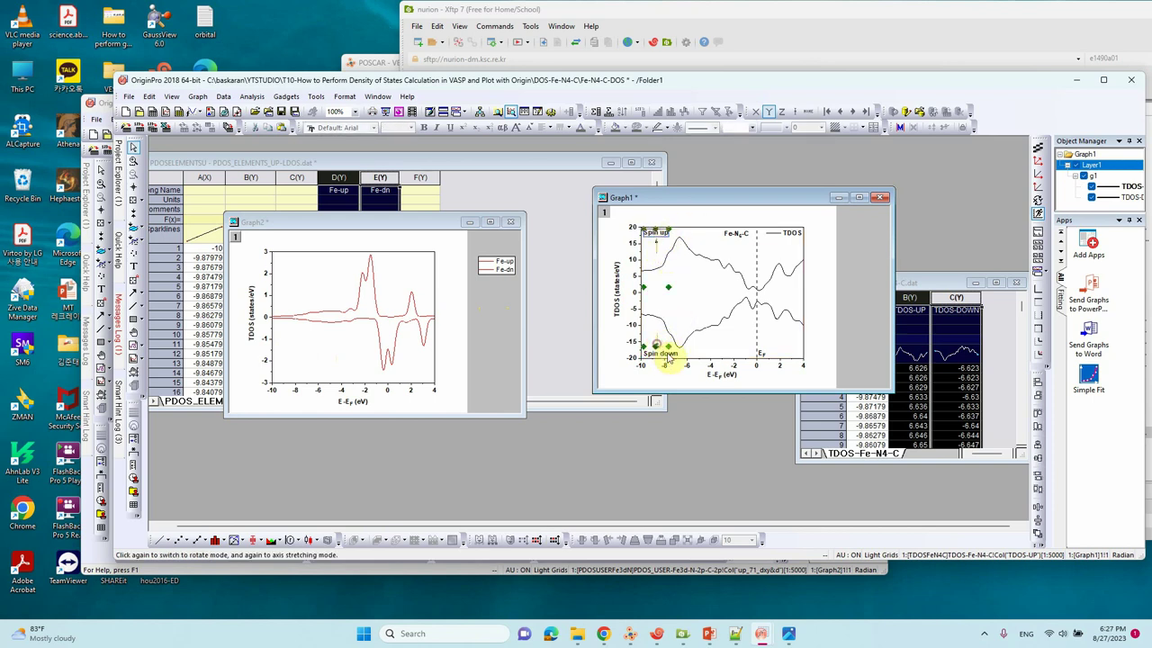
pyautogui.click(758, 348)
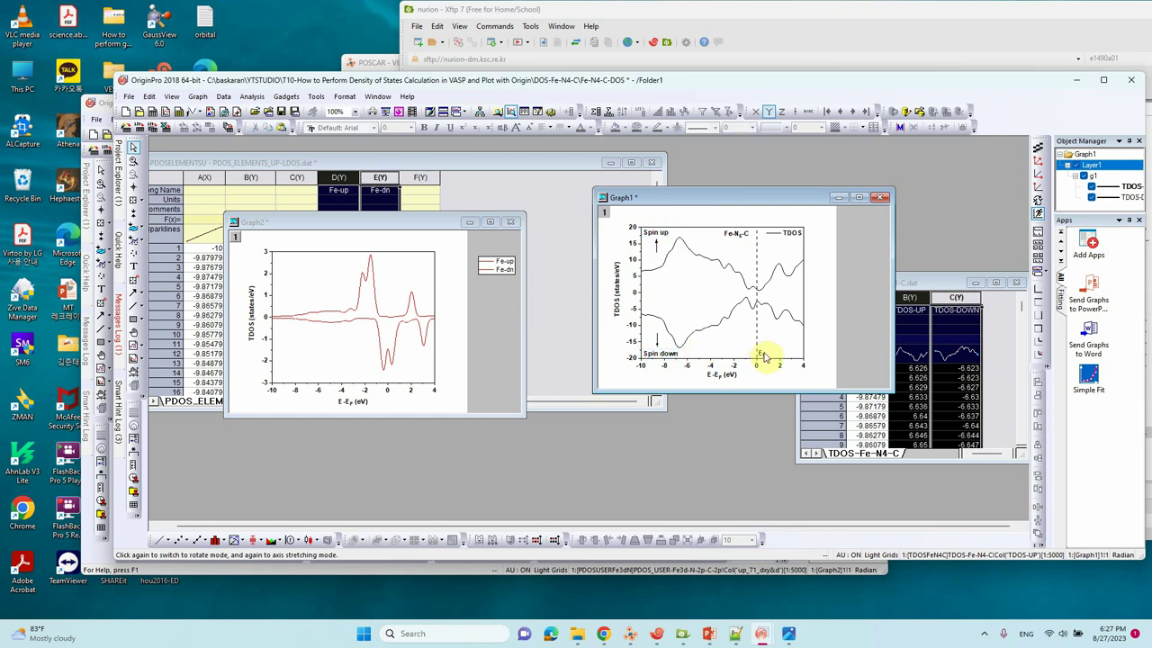
# Copy the Spin up and Spin down labels, their arrows, the dashed Fermi line and the EF label from the TDOS graph to the Fe graph.
pyautogui.scroll(3, 763, 355)
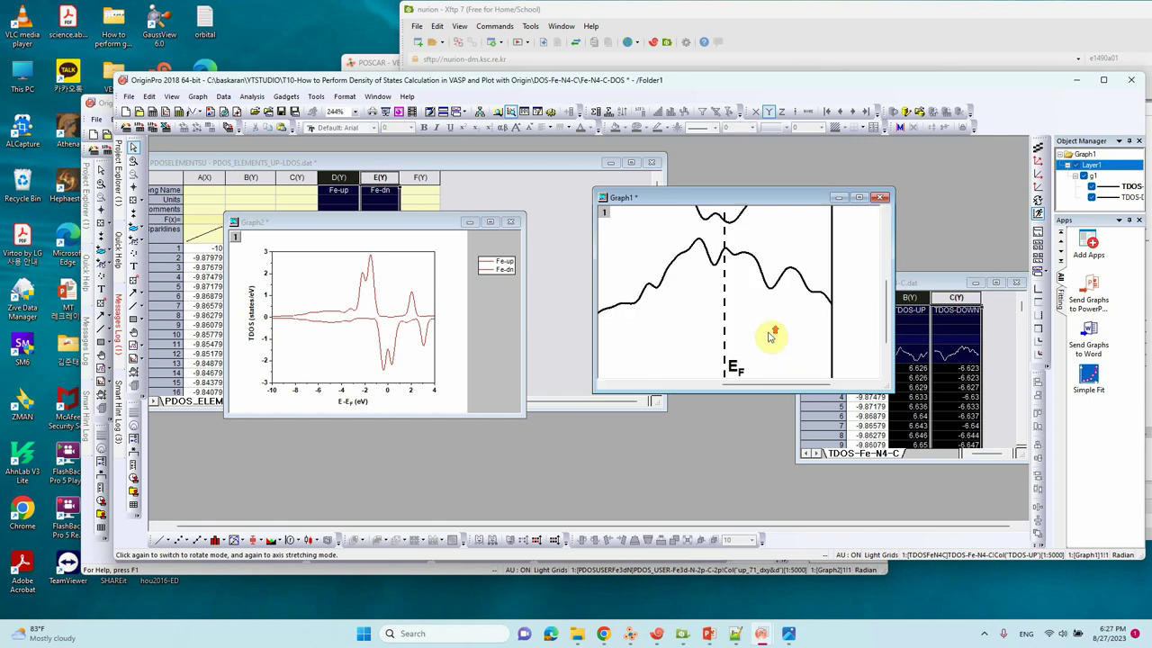
pyautogui.click(859, 197)
pyautogui.scroll(-4, 673, 256)
pyautogui.scroll(4, 540, 255)
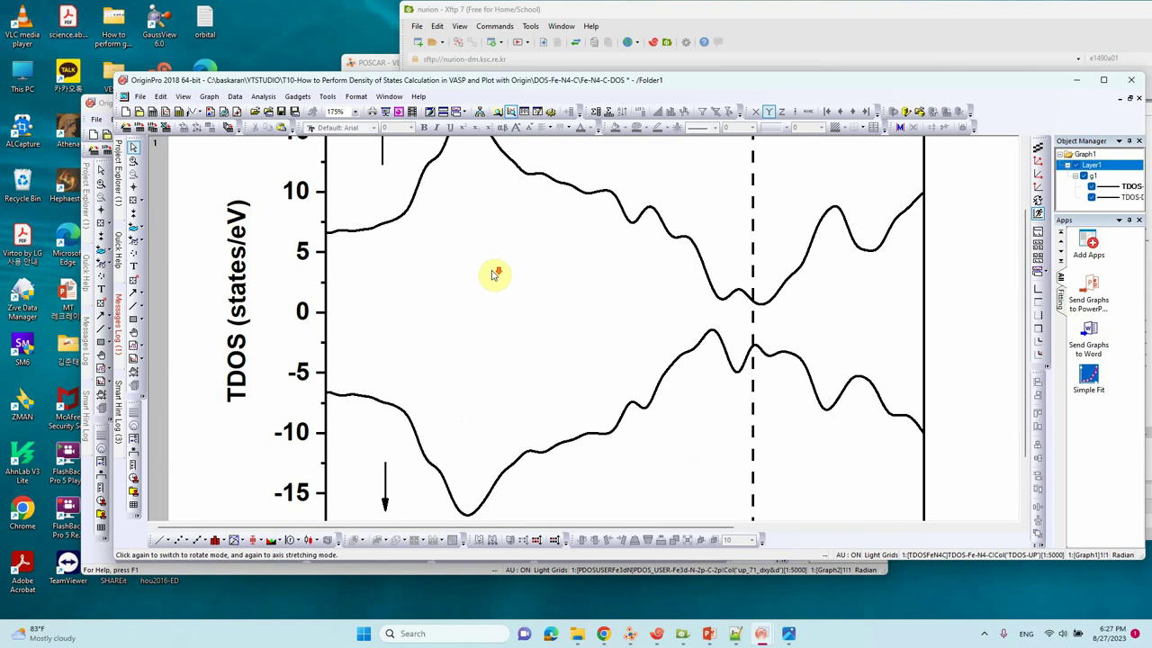
pyautogui.scroll(-3, 496, 270)
pyautogui.click(457, 183)
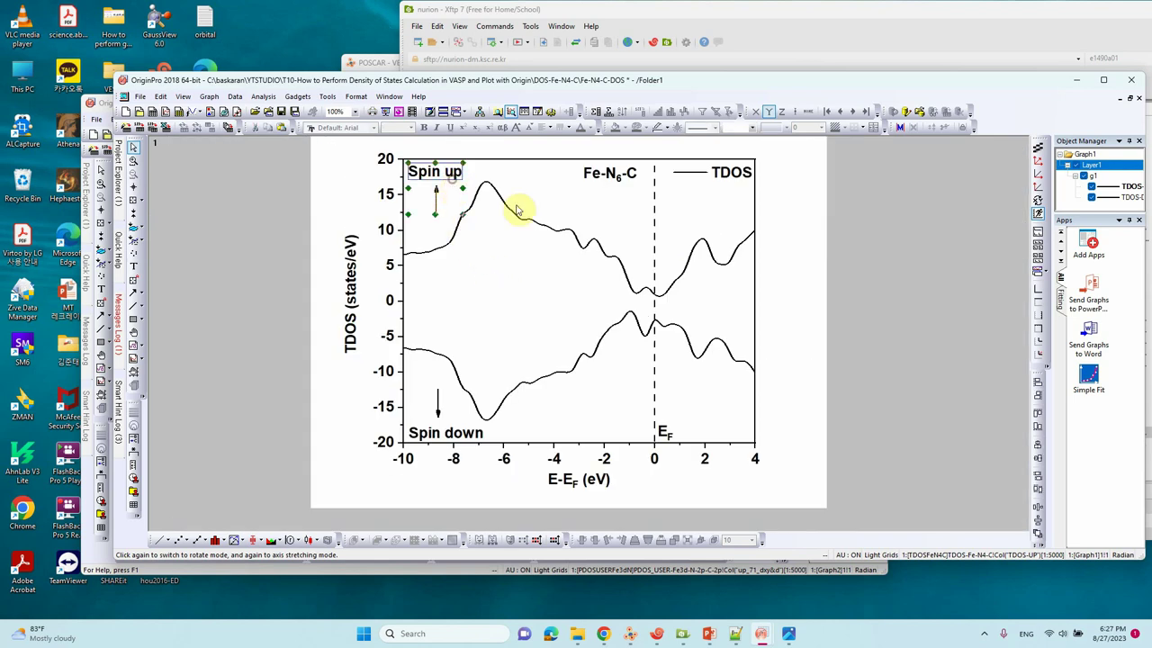
pyautogui.keyDown('shift'); pyautogui.click(437, 405); pyautogui.keyUp('shift')
pyautogui.keyDown('shift'); pyautogui.click(455, 436); pyautogui.keyUp('shift')
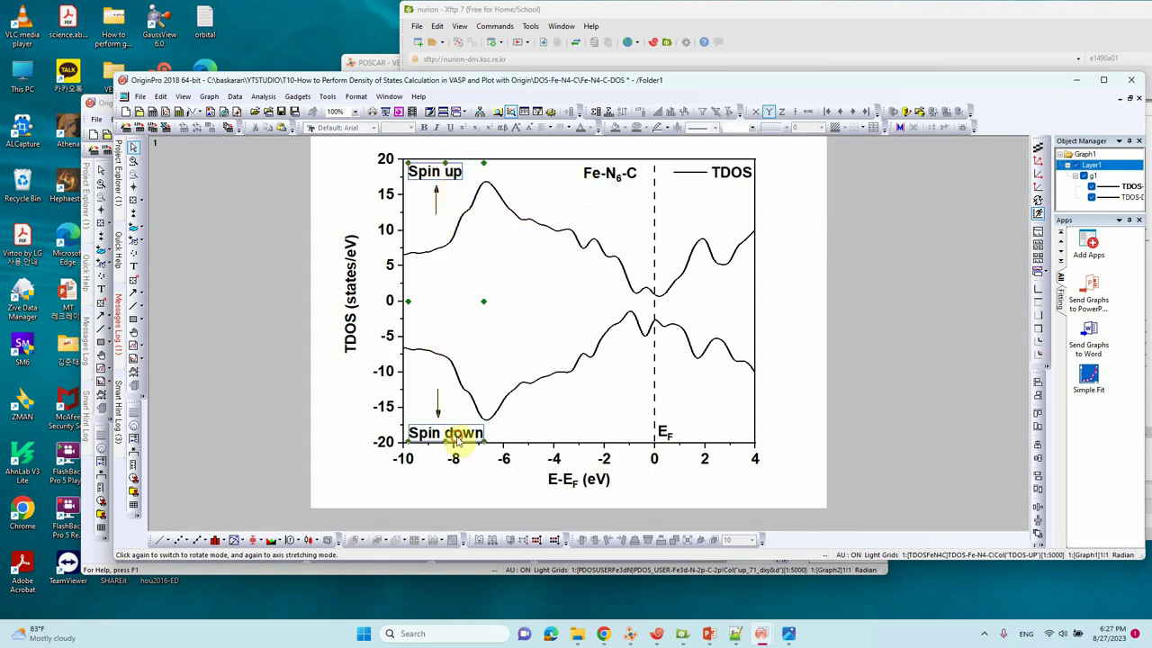
pyautogui.keyDown('shift'); pyautogui.click(654, 407); pyautogui.keyUp('shift')
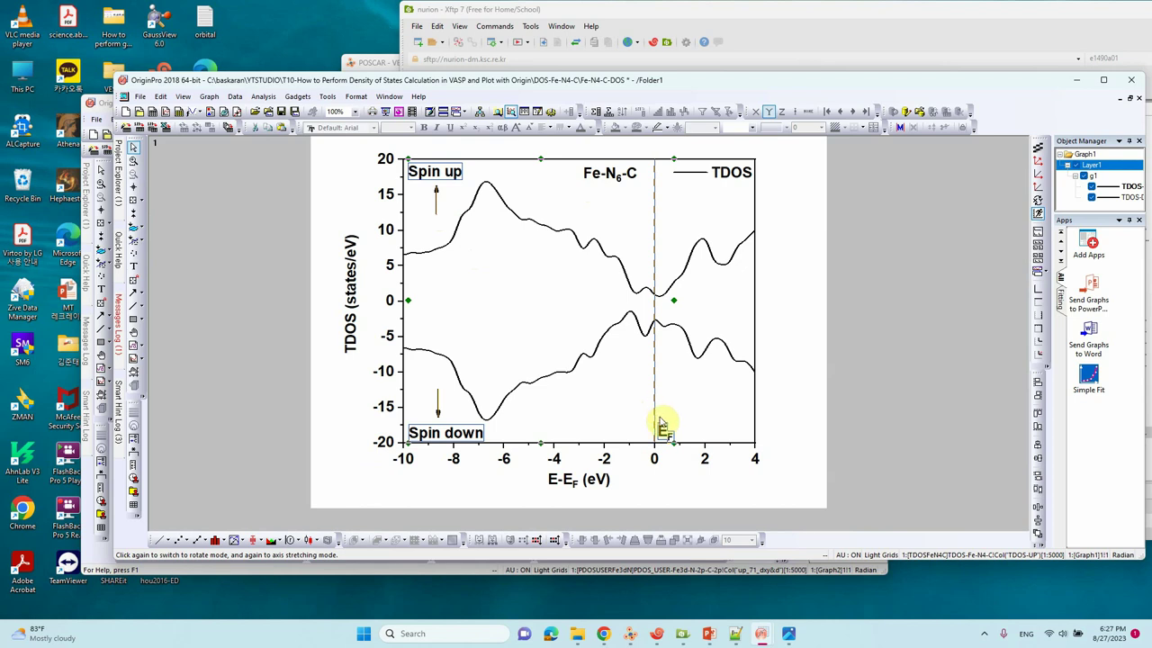
pyautogui.click(1121, 103)
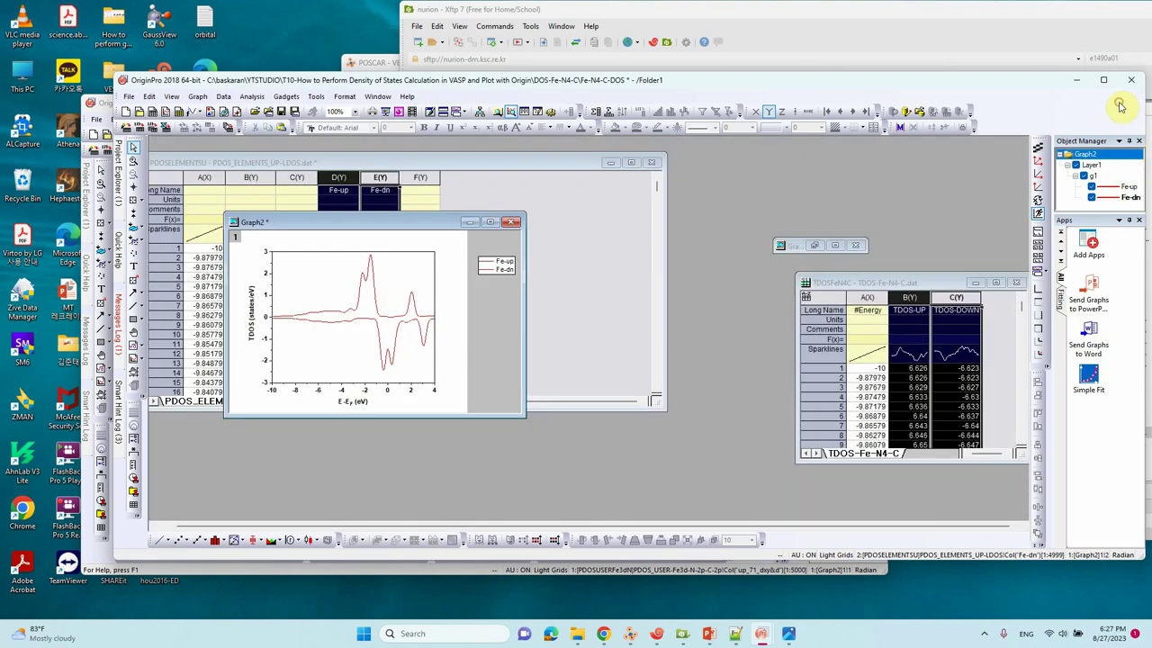
pyautogui.click(490, 222)
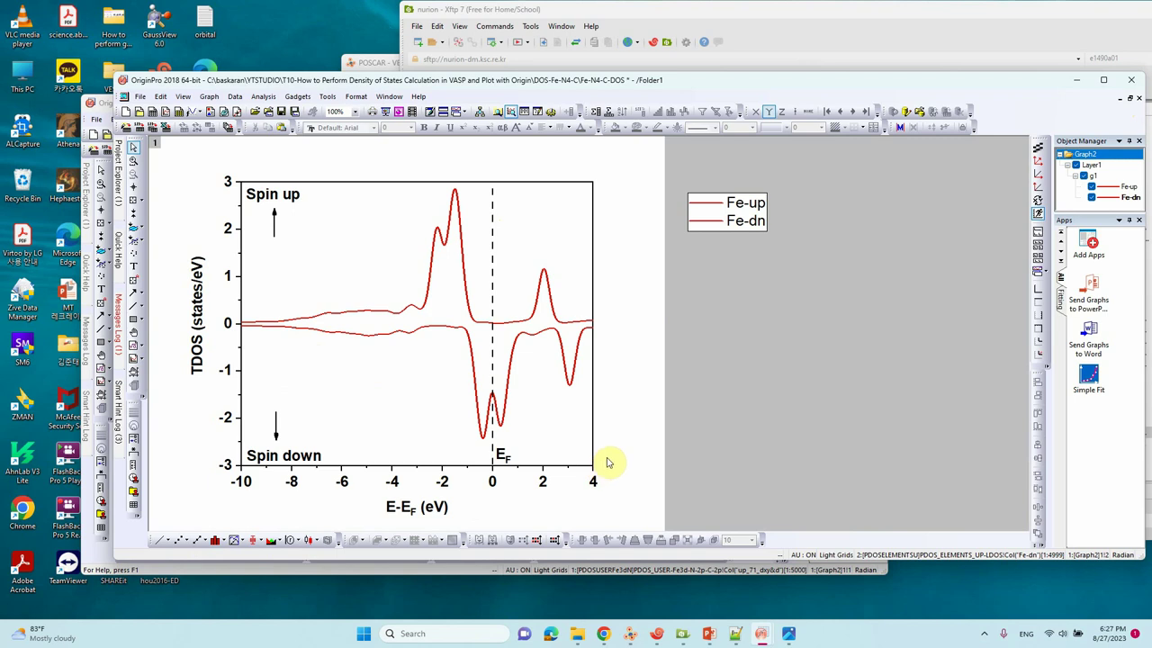
# Change the first legend entry of the Fe graph to LDOS-Fe and delete the second entry.
pyautogui.click(766, 226)
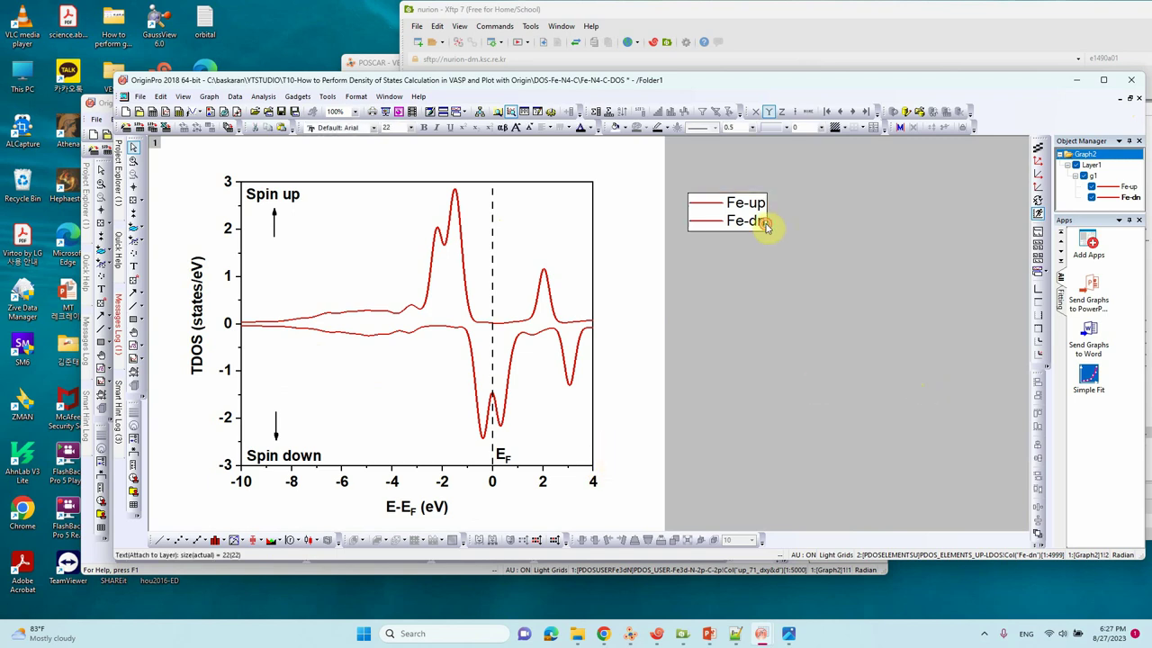
pyautogui.doubleClick(764, 226)
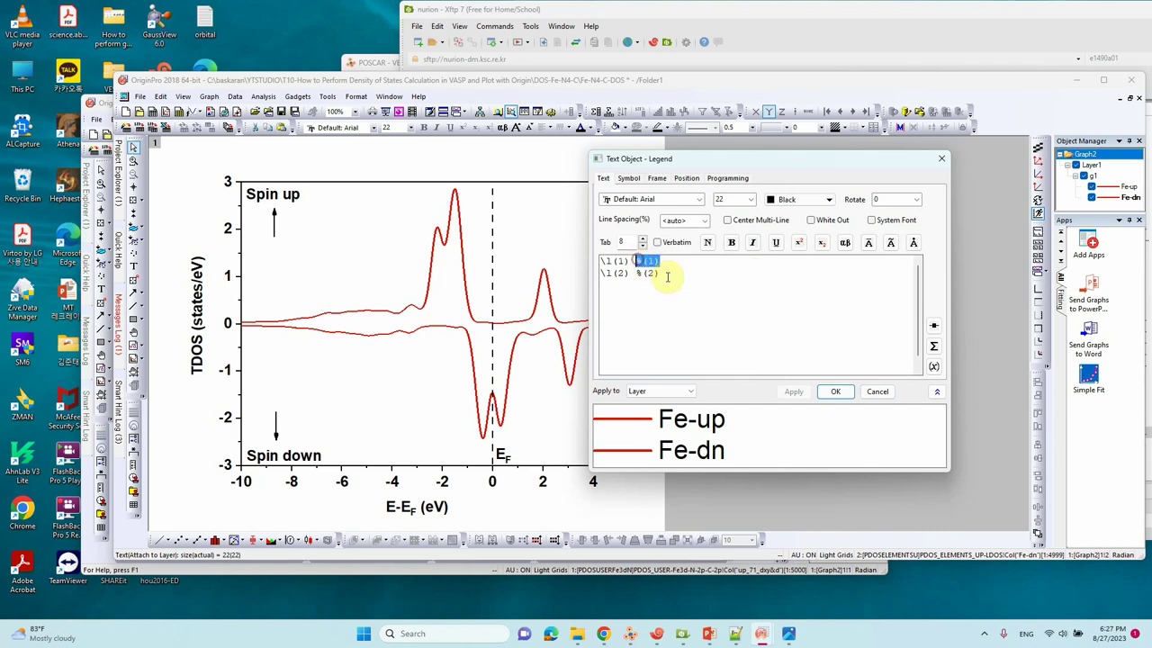
pyautogui.write('LDOS-Fe')
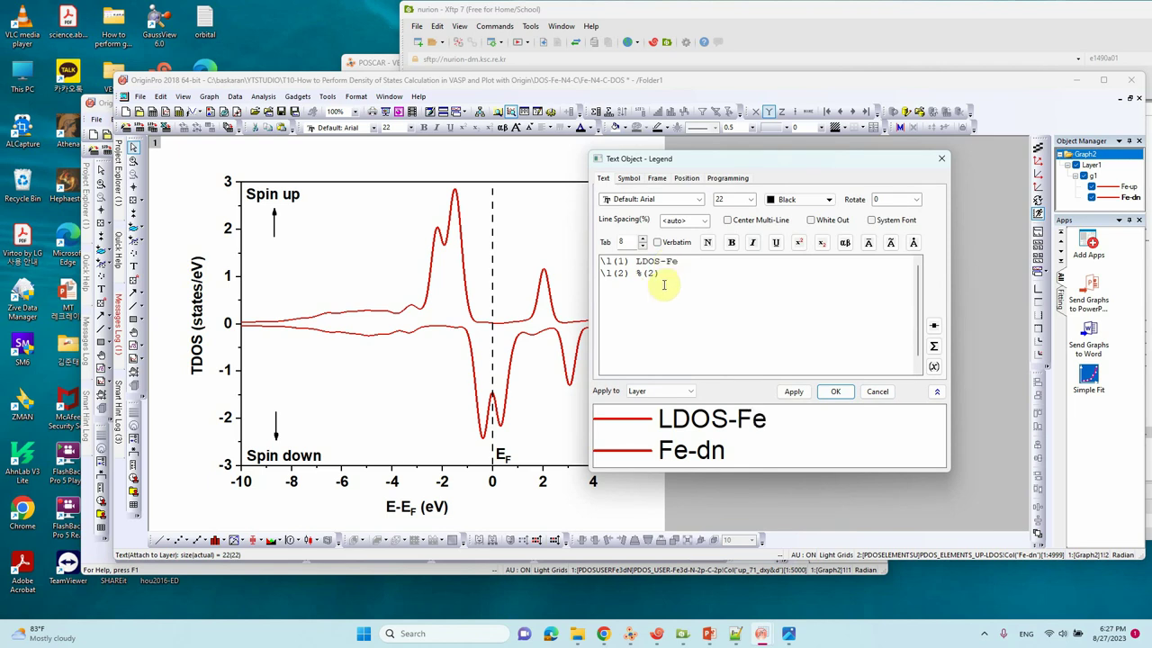
pyautogui.moveTo(662, 275); pyautogui.dragTo(564, 277)
pyautogui.press('BackSpace')
pyautogui.press('BackSpace')
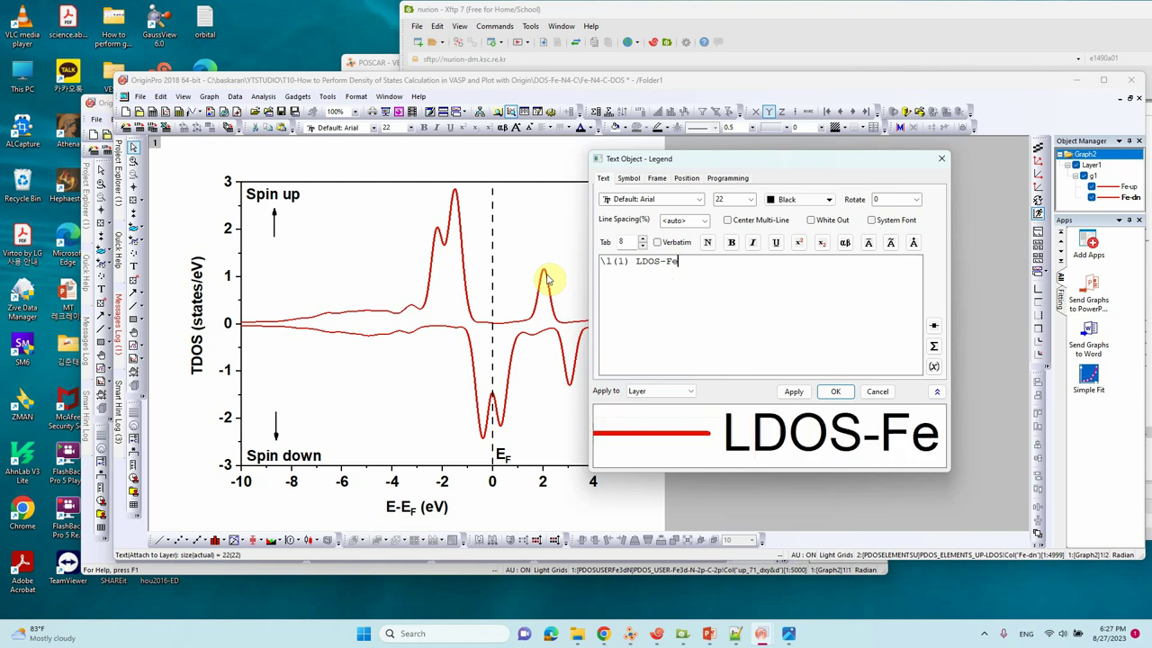
# Make the whole LDOS-Fe legend text bold and apply it to the graph.
pyautogui.hotkey('ctrl', 'a')
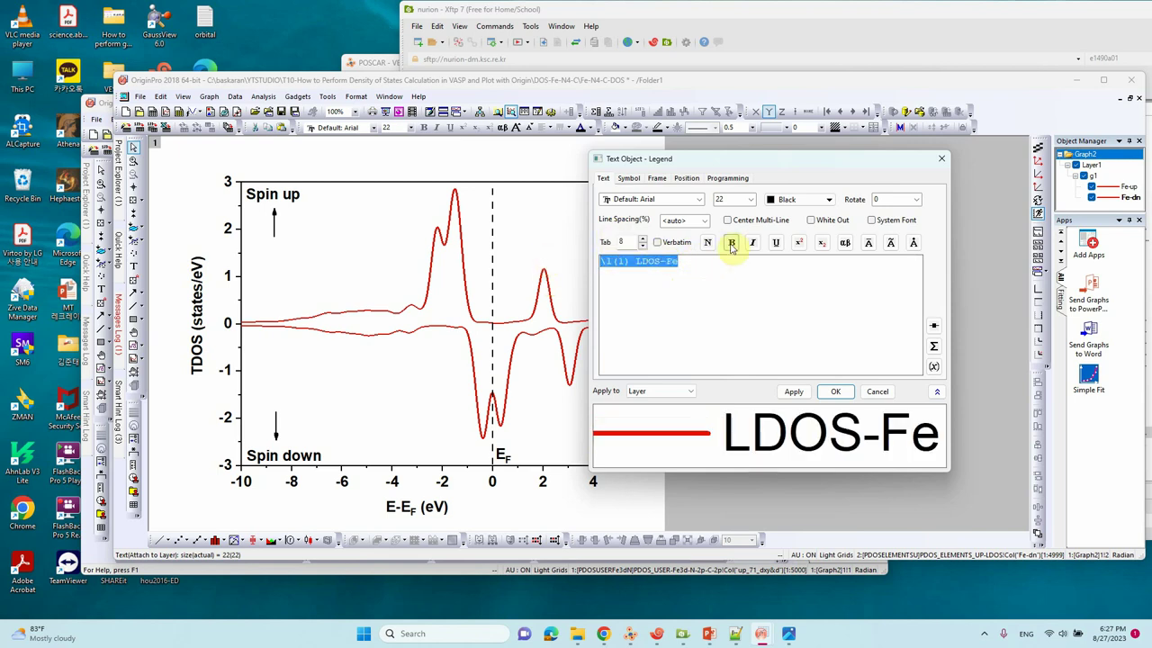
pyautogui.click(733, 243)
pyautogui.click(833, 391)
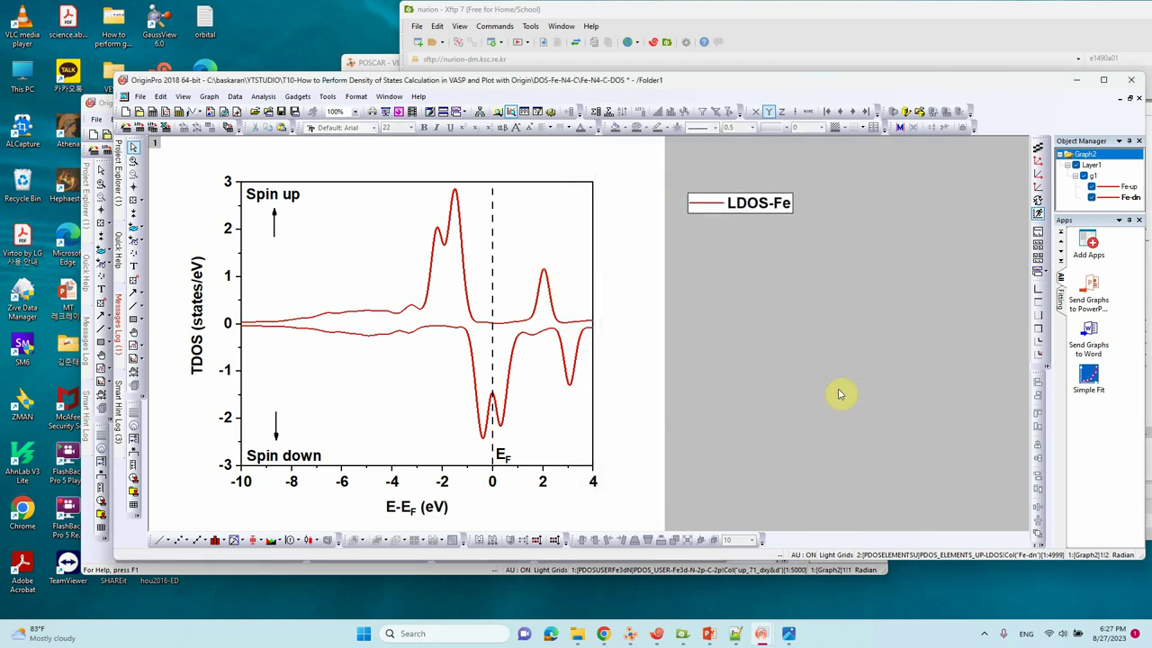
# Remove the frame around the LDOS-Fe legend and move the legend into the plot's upper-right corner.
pyautogui.rightClick(770, 205)
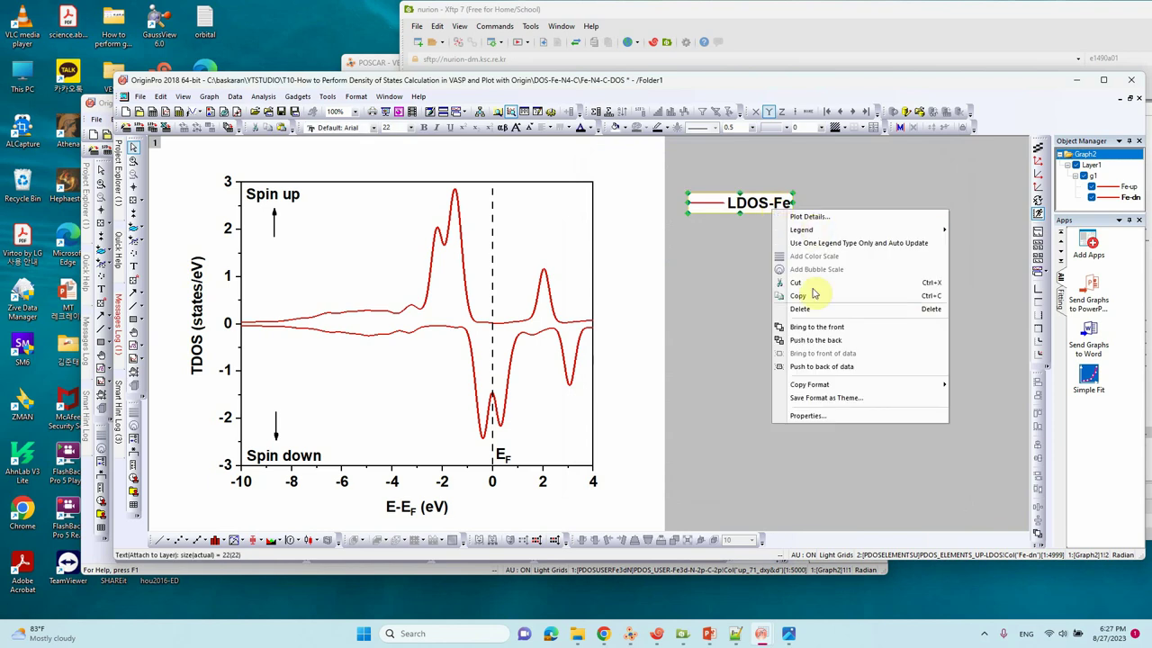
pyautogui.click(808, 415)
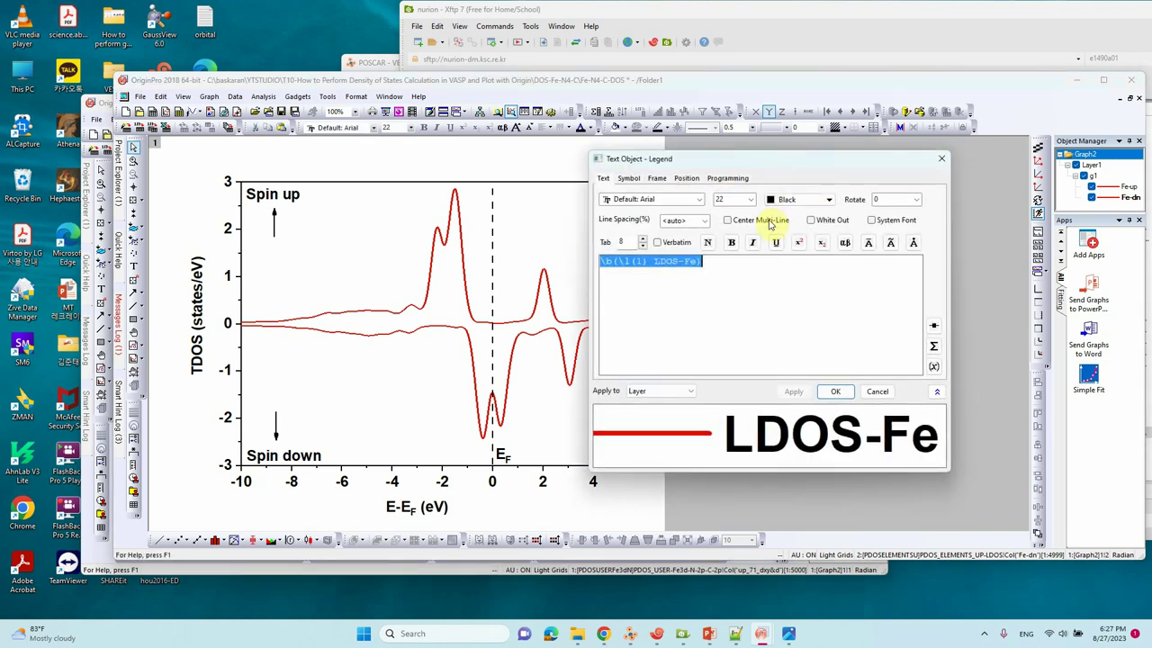
pyautogui.click(656, 179)
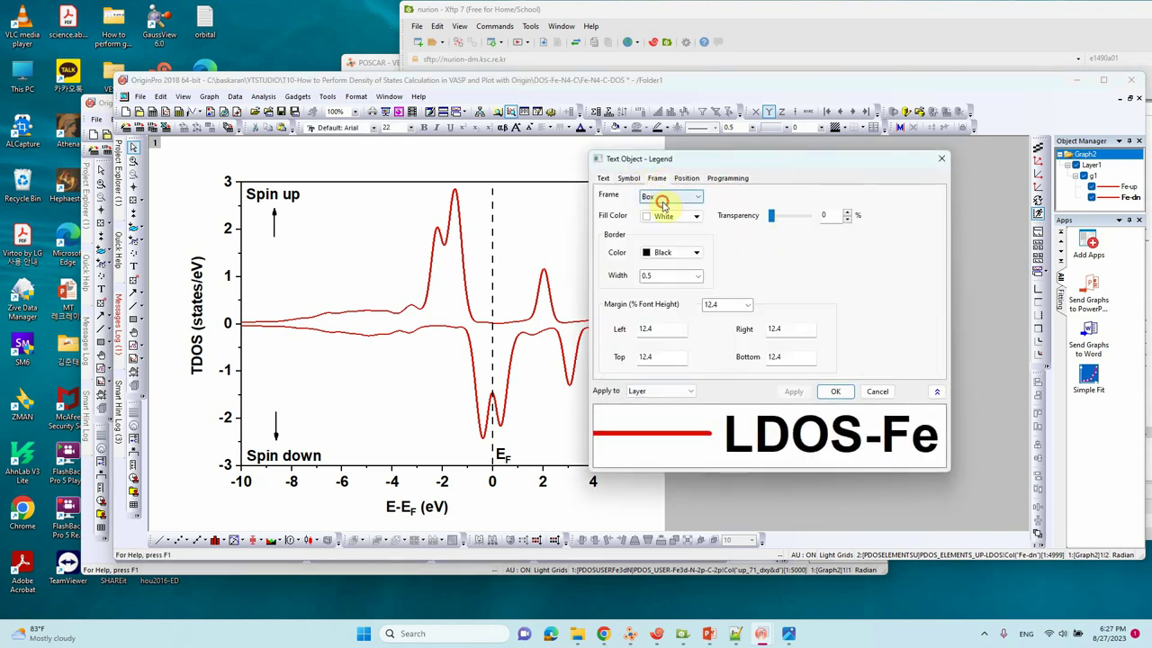
pyautogui.click(670, 196)
pyautogui.click(663, 213)
pyautogui.click(830, 392)
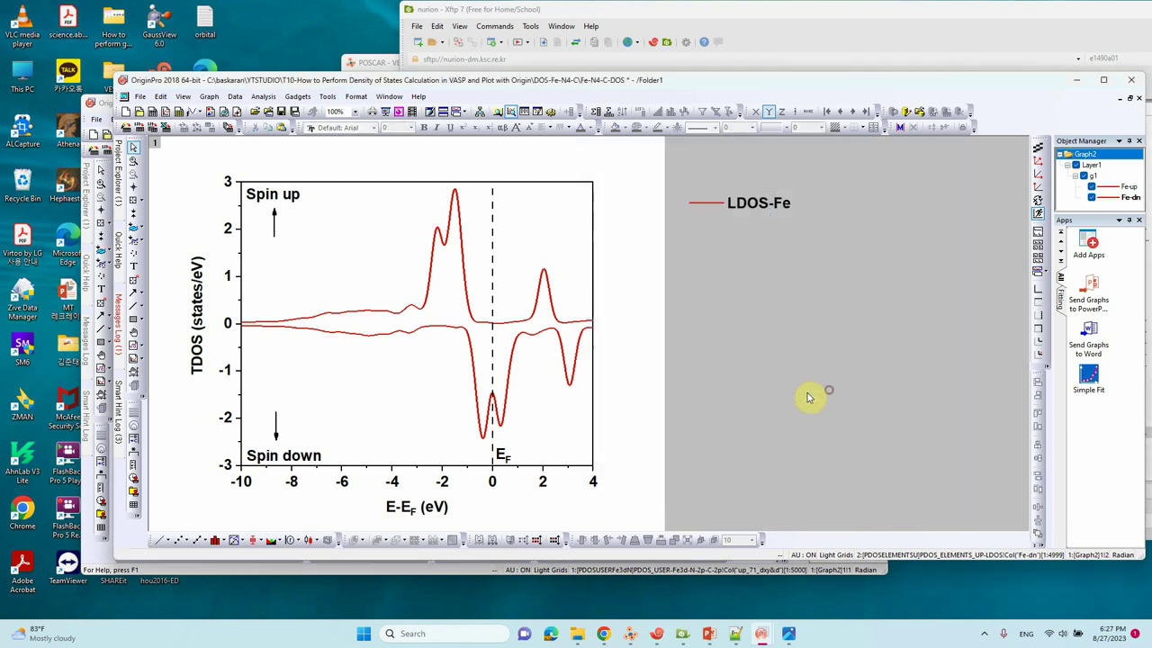
pyautogui.moveTo(793, 201); pyautogui.dragTo(569, 184)
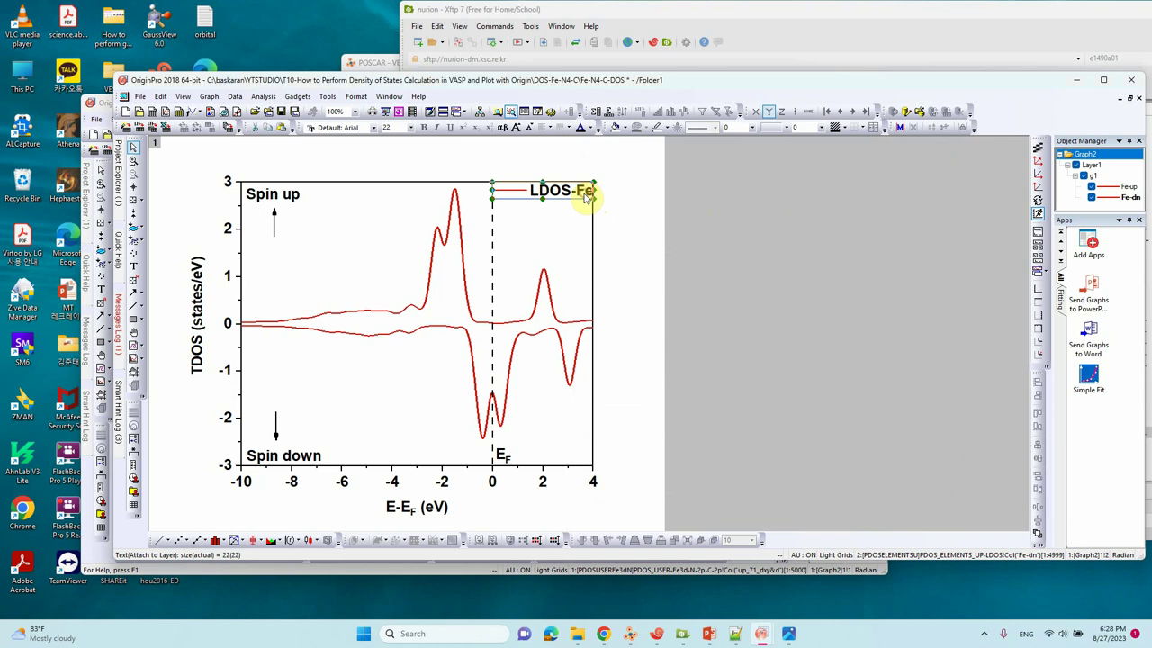
pyautogui.click(649, 210)
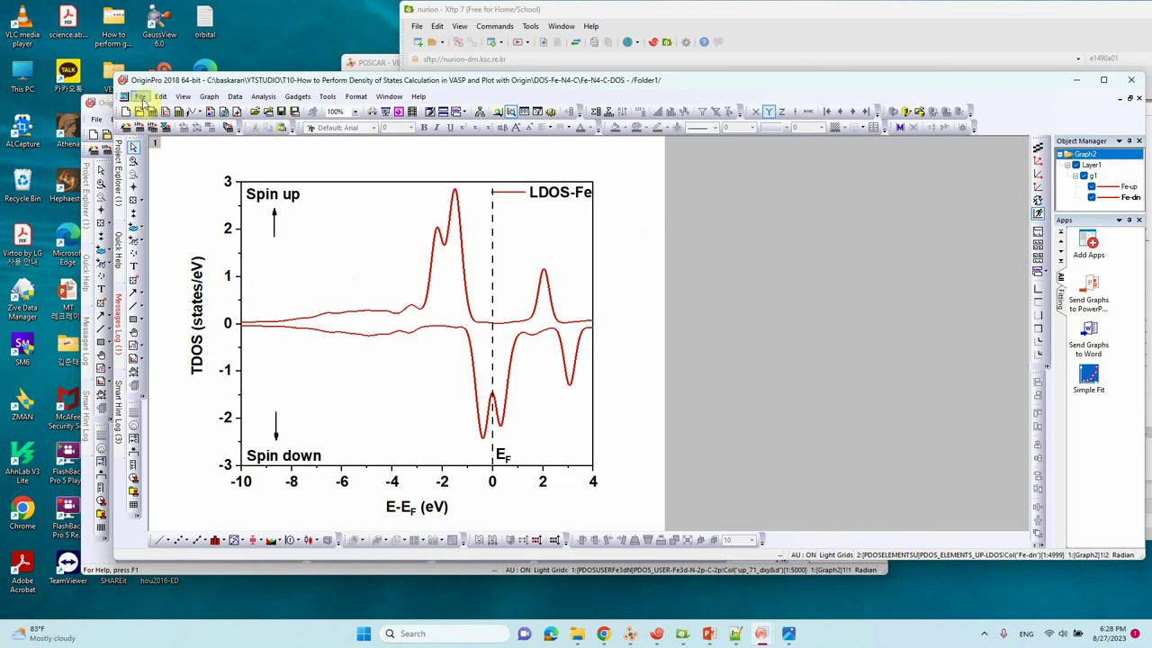
# Set up a JPEG export of the active graph to the DOS-Fe-N4-C project folder with the file name LDOS-Fe.
pyautogui.click(140, 96)
pyautogui.moveTo(167, 183)
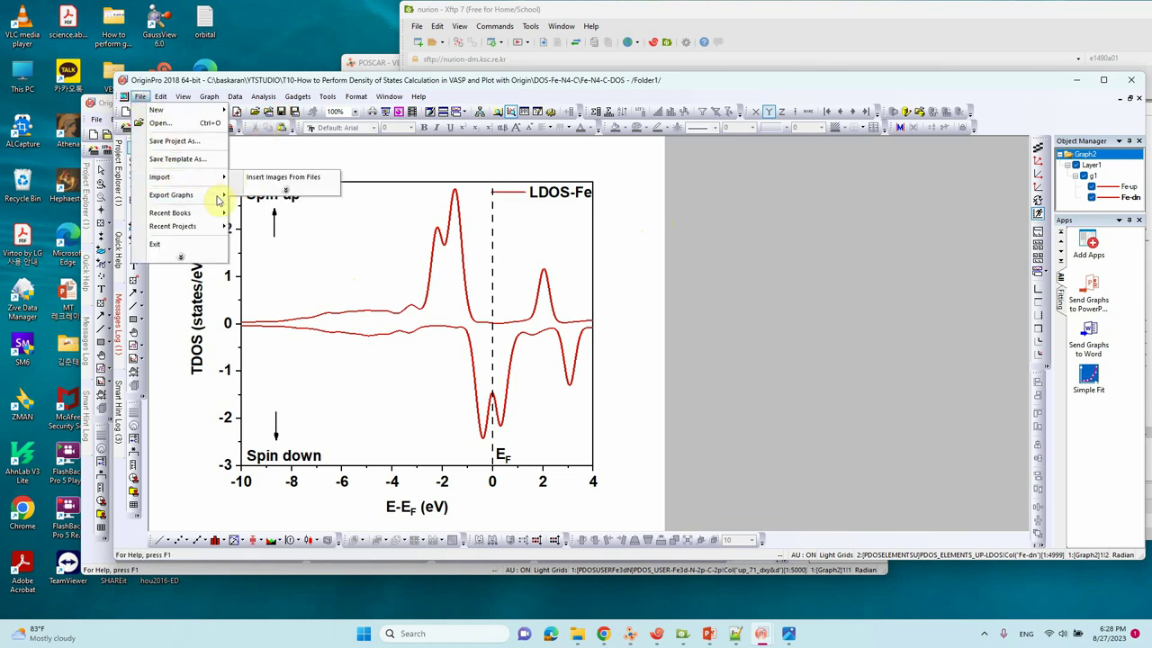
pyautogui.click(270, 214)
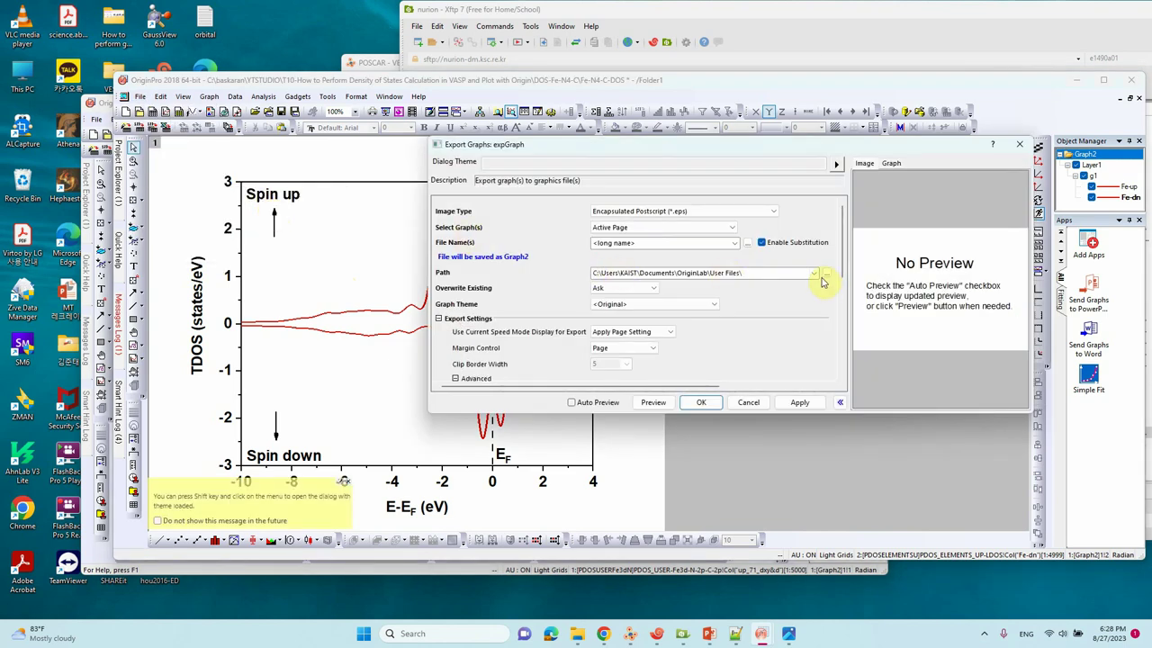
pyautogui.click(814, 273)
pyautogui.click(813, 290)
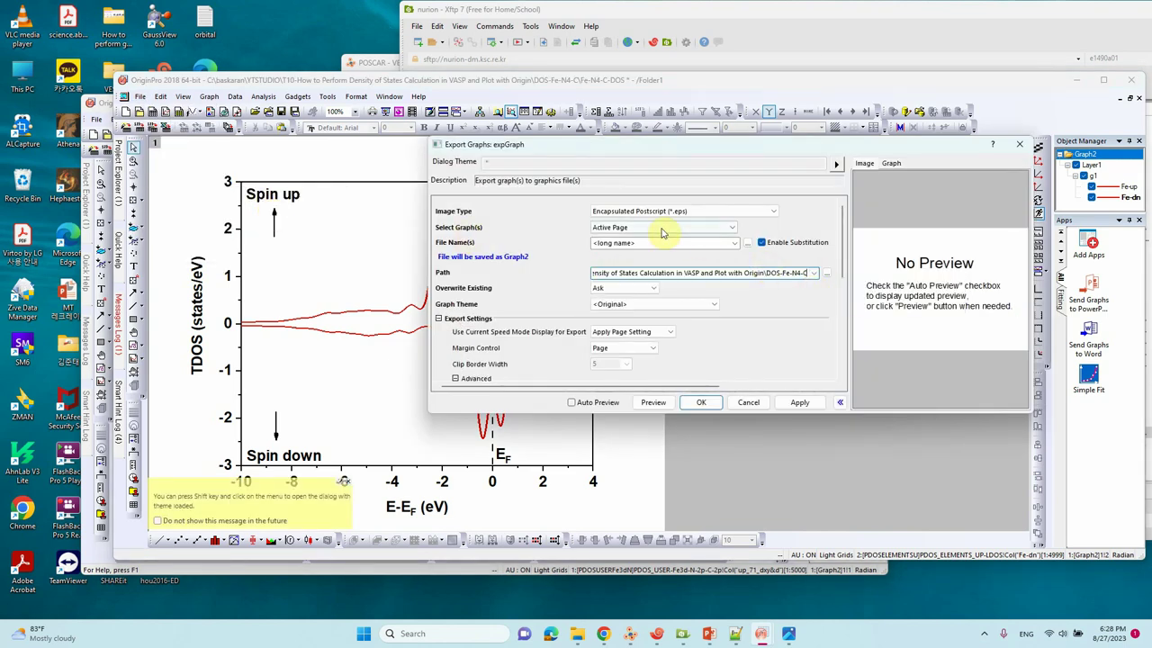
pyautogui.click(697, 212)
pyautogui.click(726, 269)
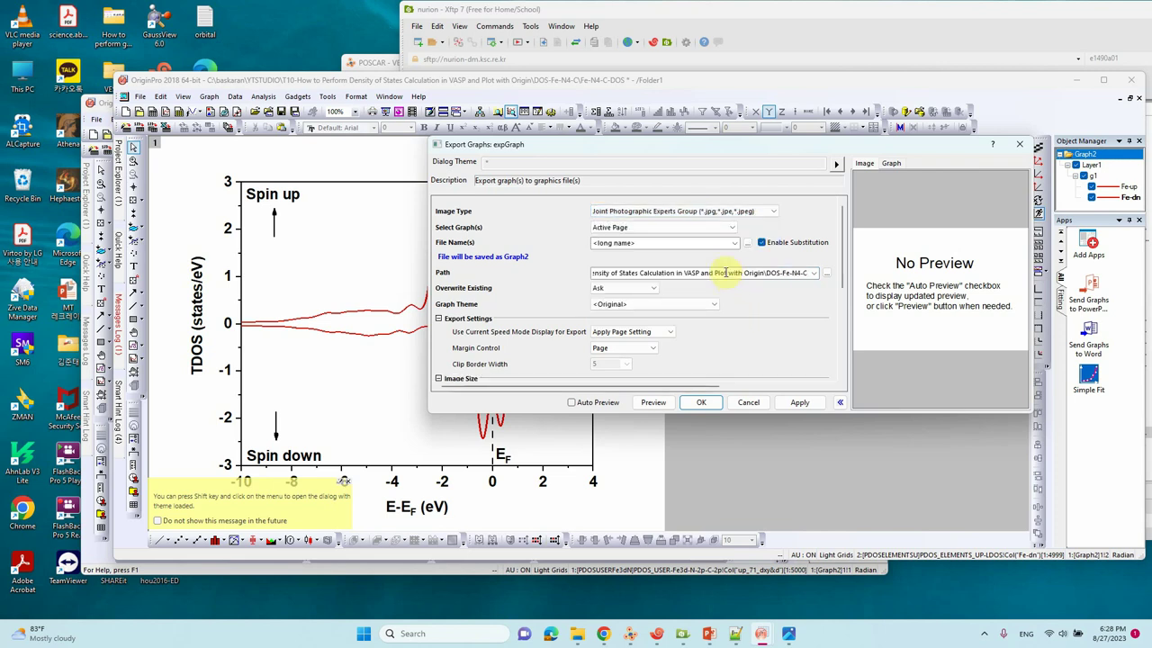
pyautogui.click(679, 242)
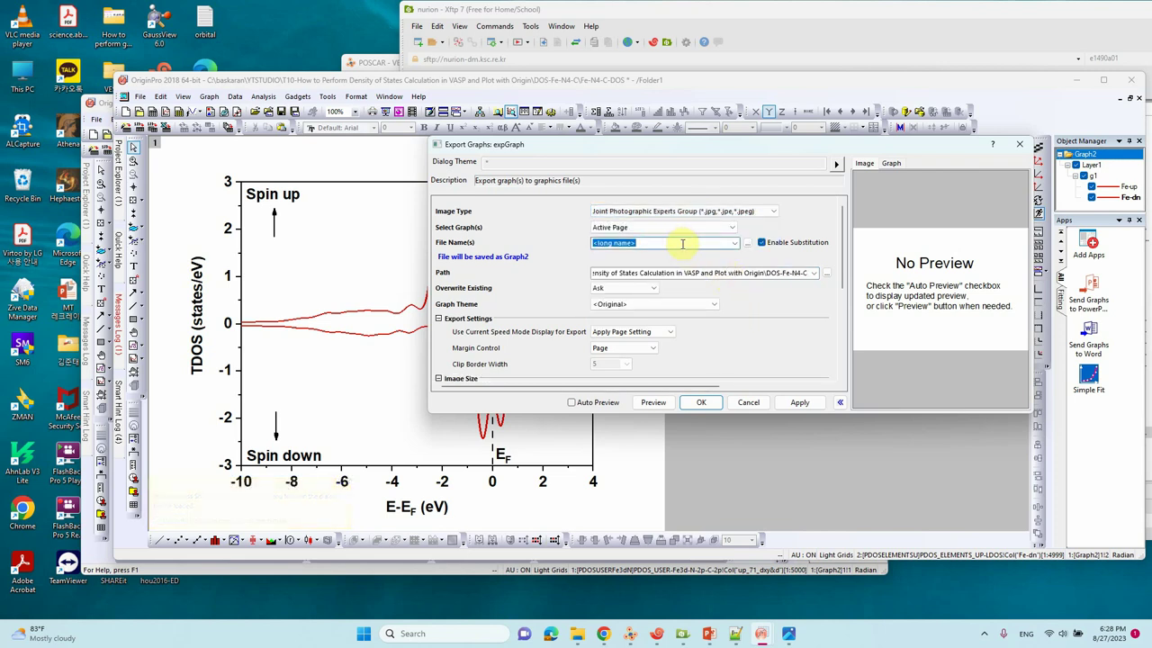
pyautogui.write('l')
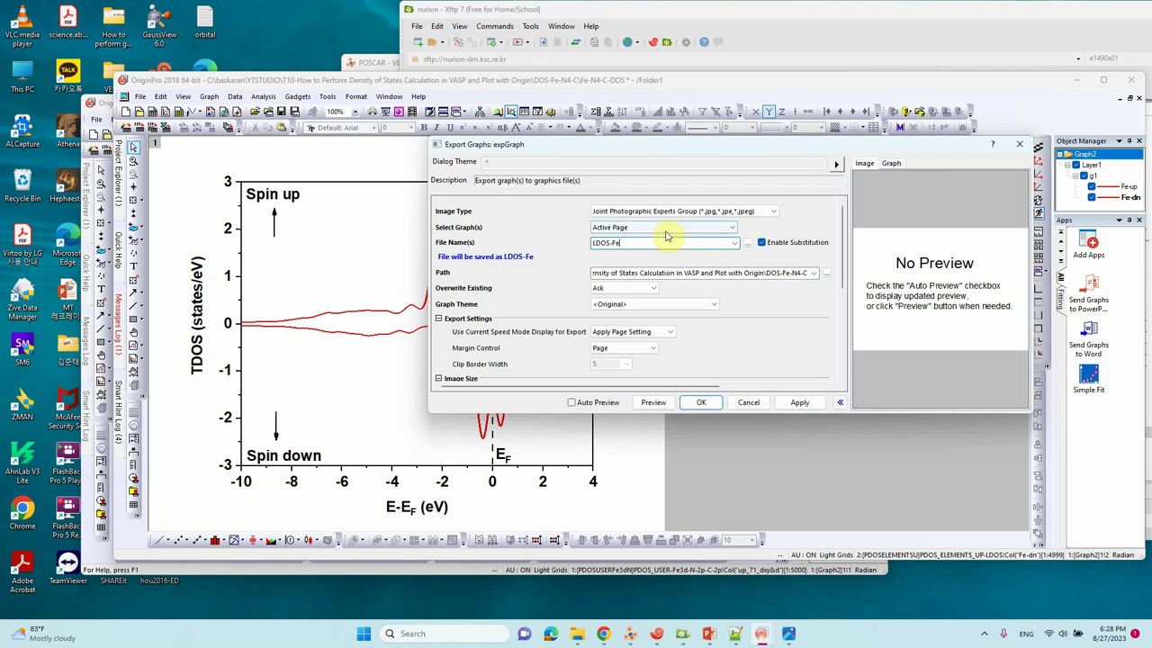
# Set the JPG resolution to 600 DPI and export the graph.
pyautogui.moveTo(837, 261); pyautogui.dragTo(833, 347)
pyautogui.doubleClick(626, 323)
pyautogui.click(627, 323)
pyautogui.click(609, 373)
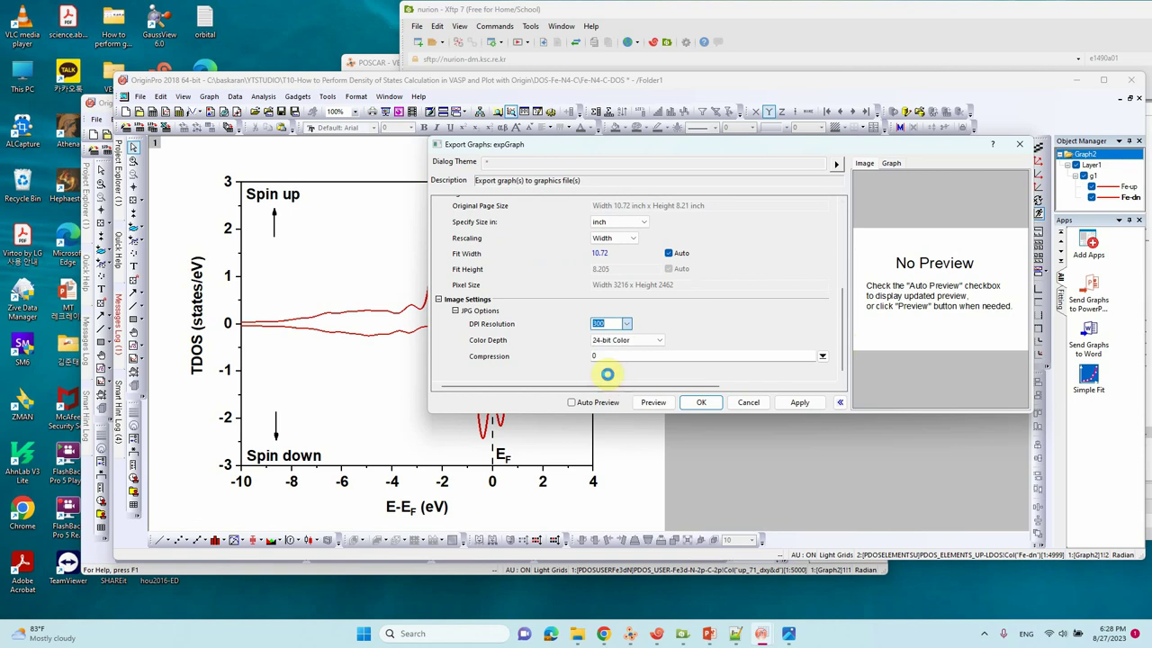
pyautogui.click(695, 403)
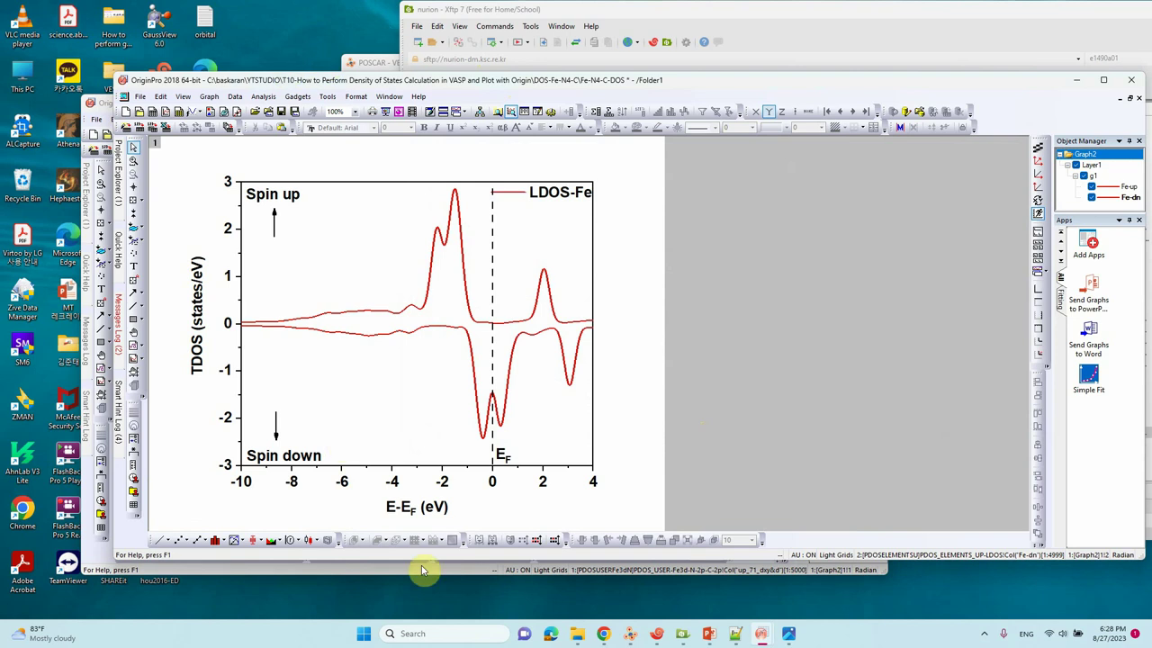
# Open the exported LDOS-Fe image from the DOS-Fe-N4-C folder and maximize the viewer.
pyautogui.click(577, 634)
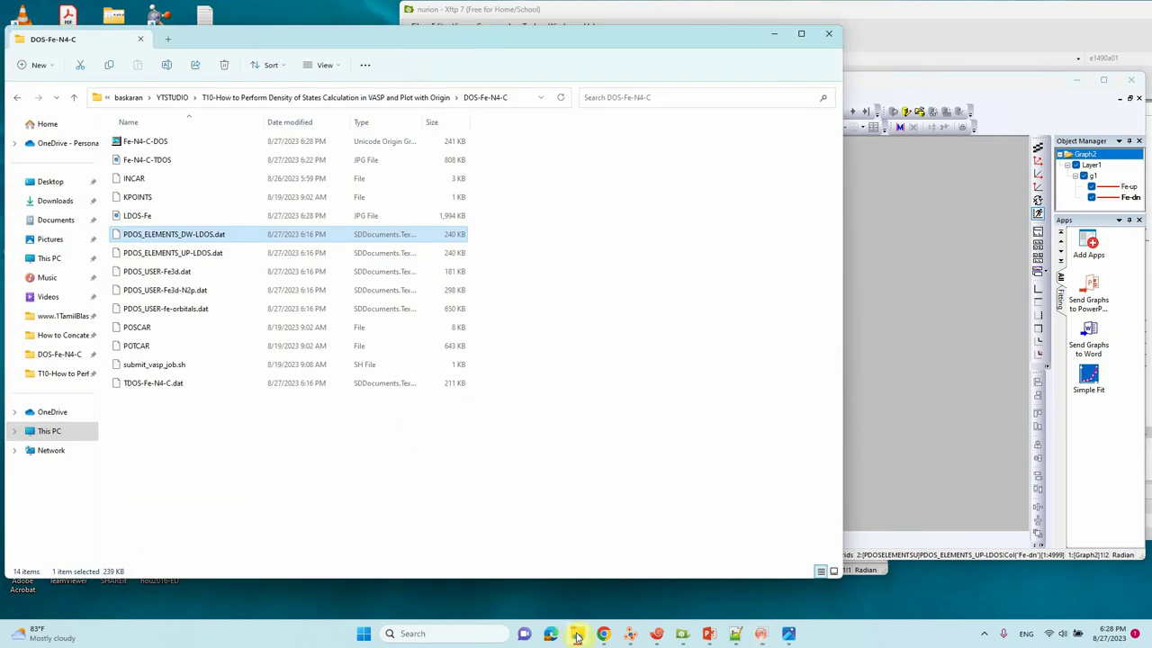
pyautogui.doubleClick(159, 161)
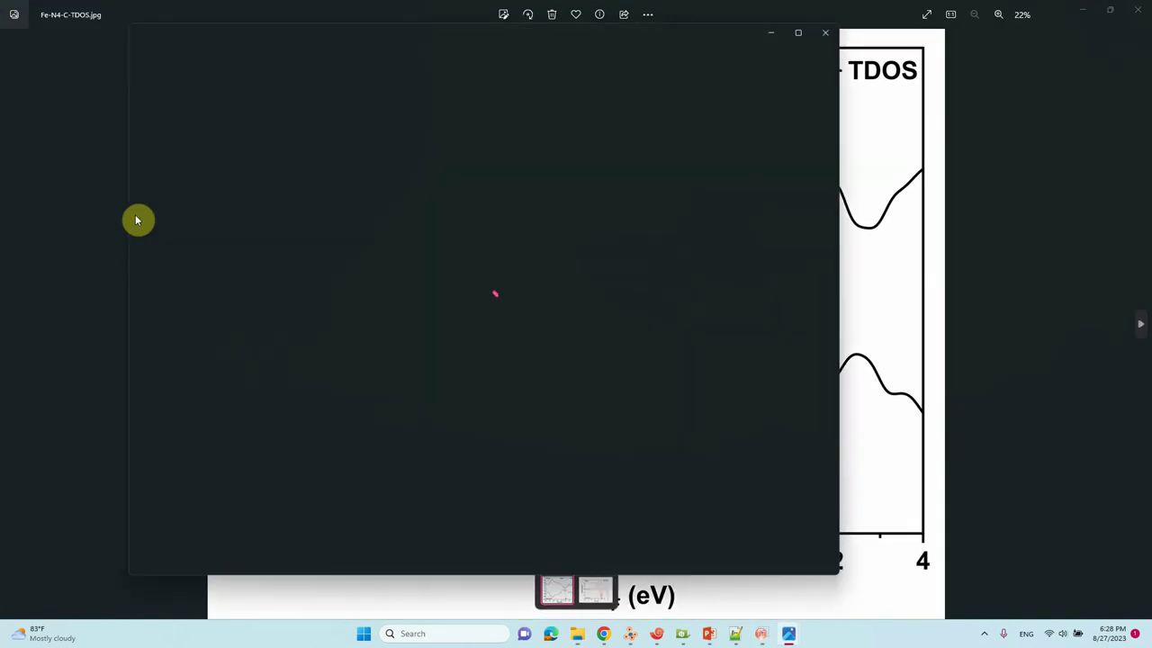
pyautogui.click(798, 33)
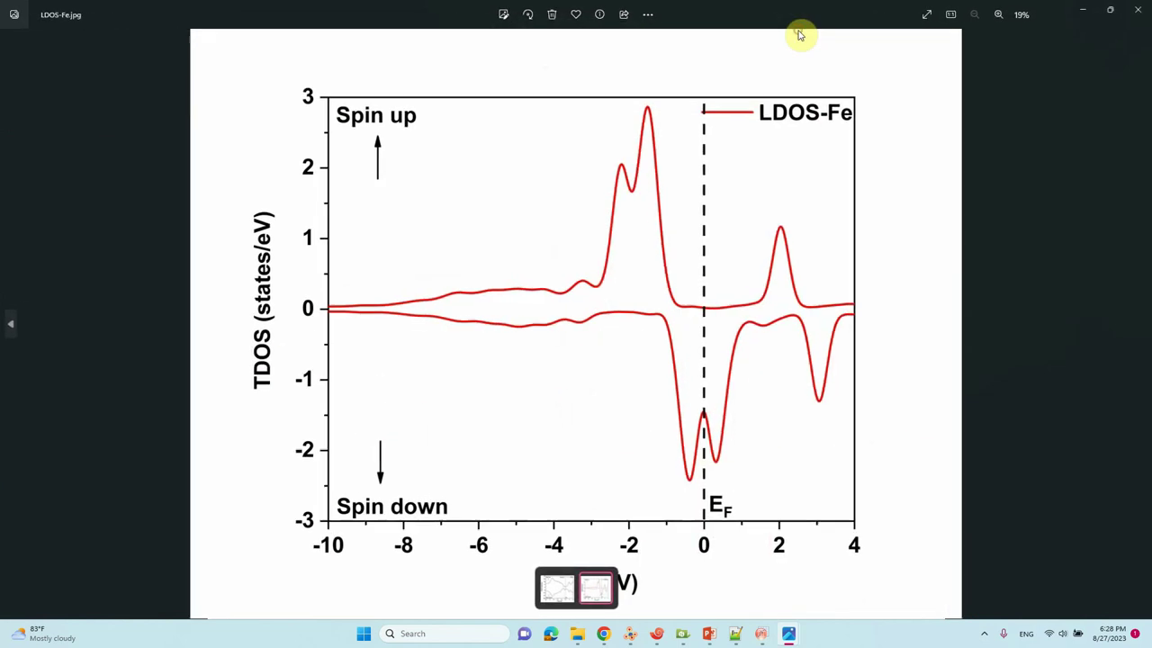
# Crop the white margins of the LDOS-Fe image to about 5236 x 4382 pixels, save over the original and minimize the viewer.
pyautogui.click(503, 16)
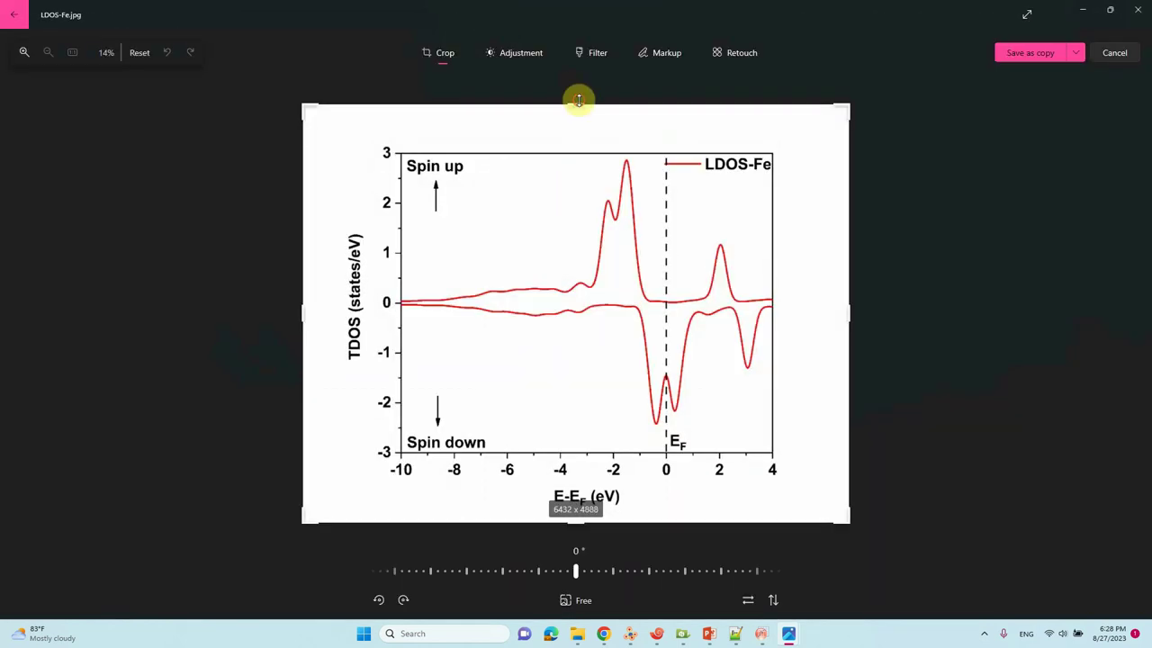
pyautogui.moveTo(579, 99); pyautogui.dragTo(582, 134)
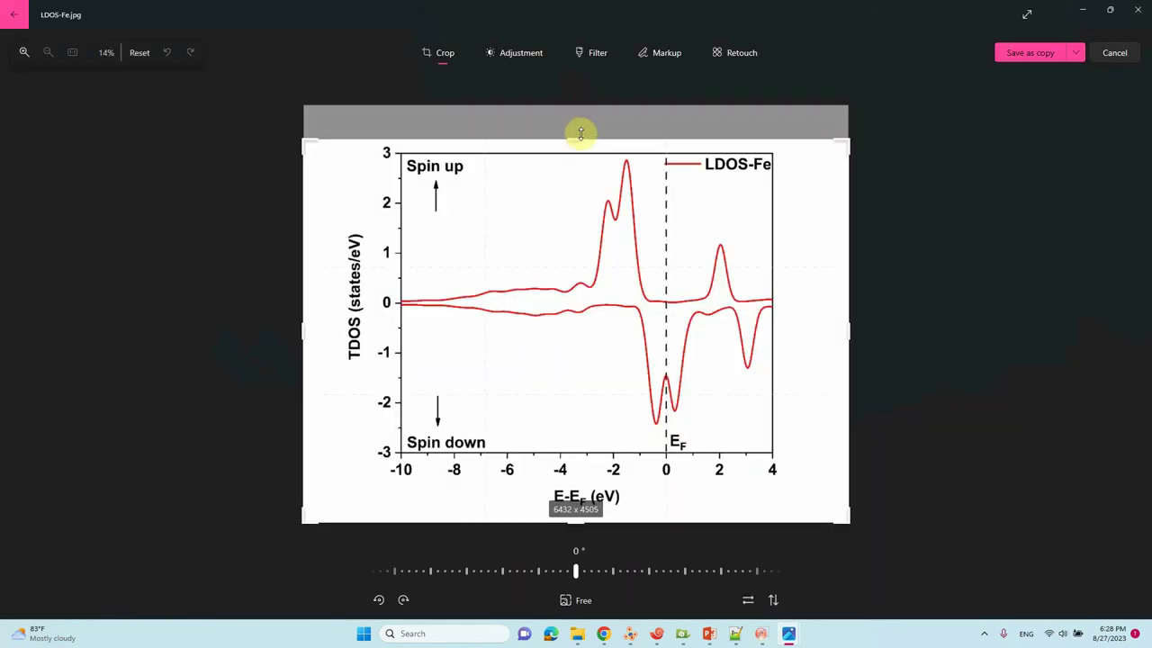
pyautogui.moveTo(275, 304); pyautogui.dragTo(314, 309)
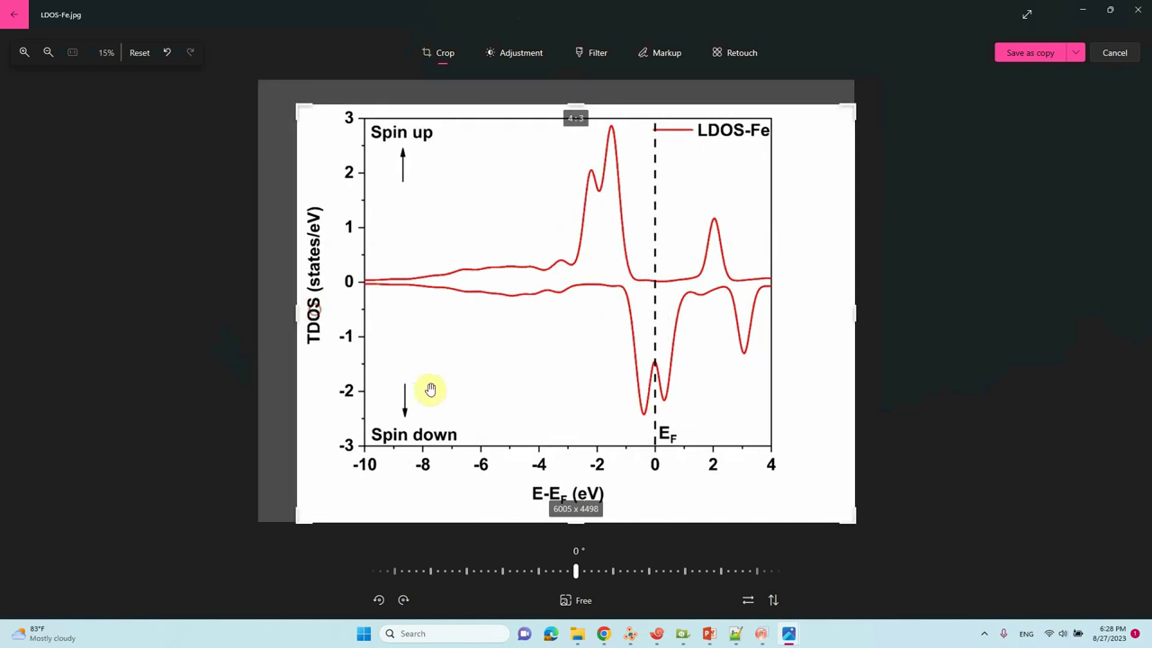
pyautogui.moveTo(578, 518); pyautogui.dragTo(579, 510)
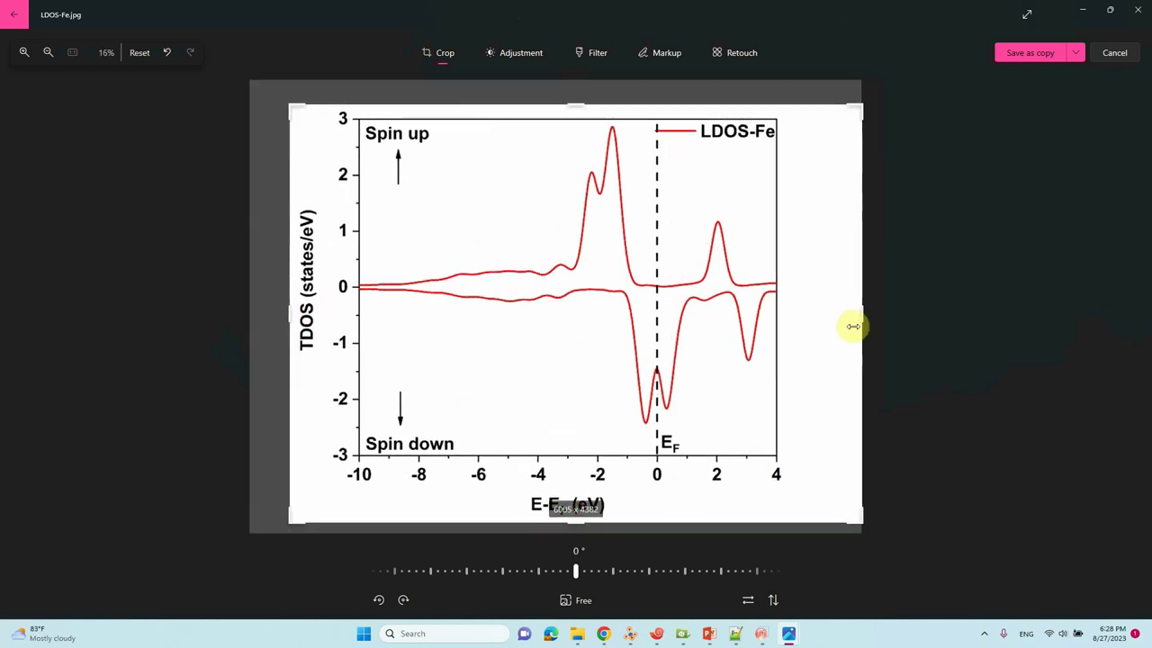
pyautogui.moveTo(851, 324); pyautogui.dragTo(787, 324)
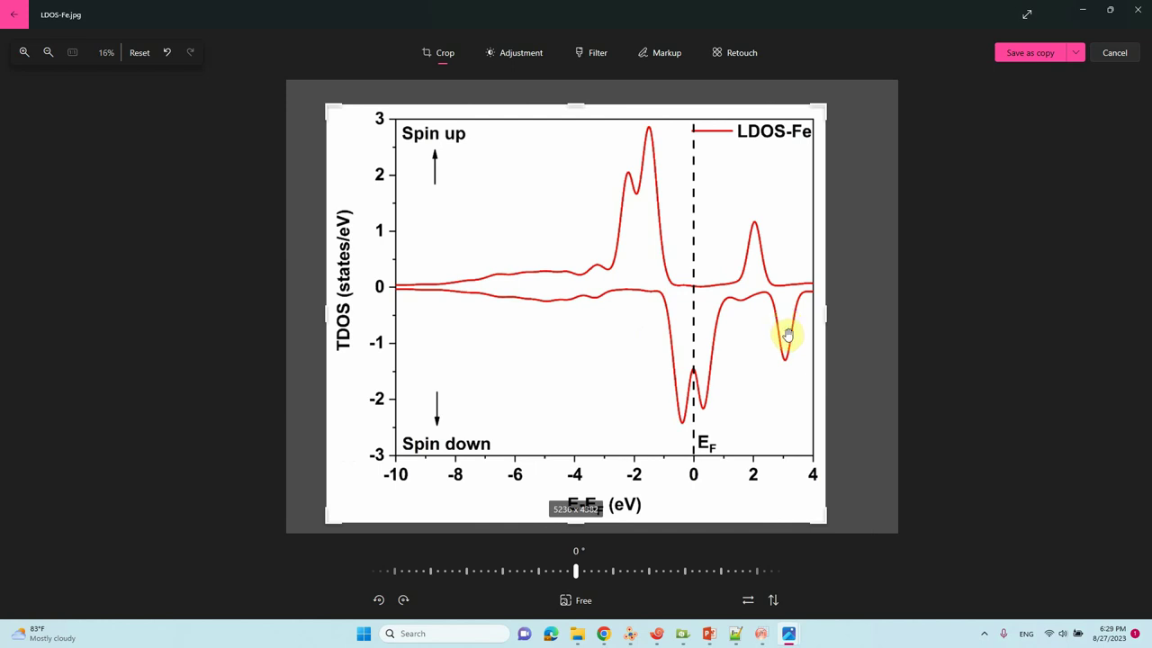
pyautogui.click(1077, 52)
pyautogui.click(1039, 78)
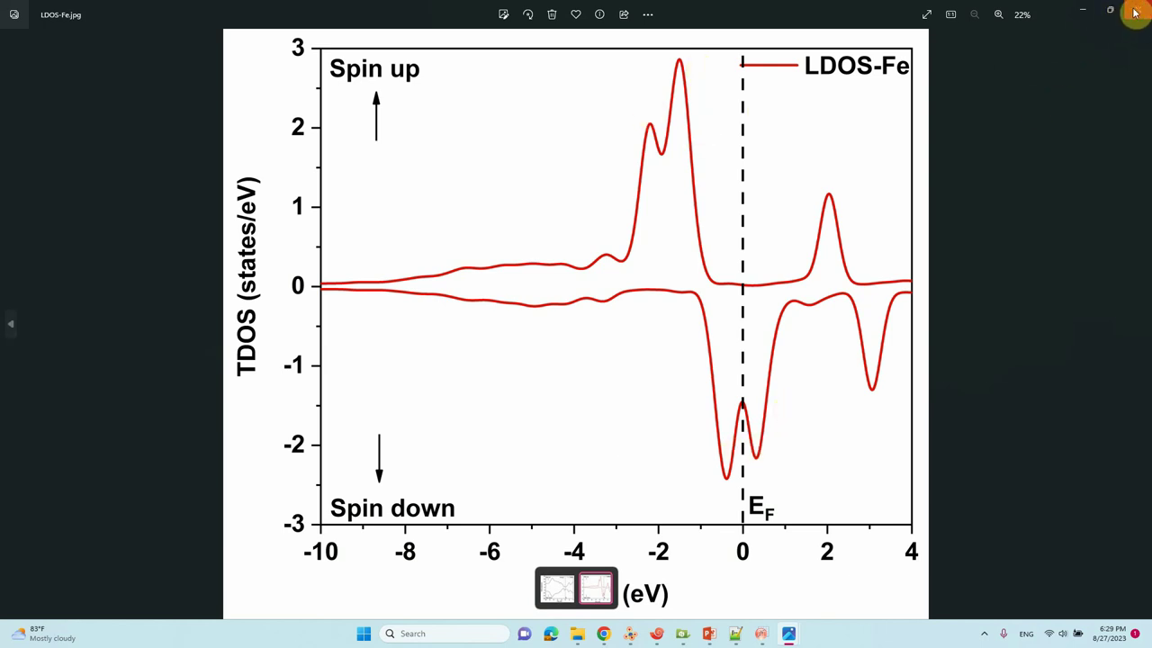
pyautogui.press('Left')
pyautogui.click(1083, 13)
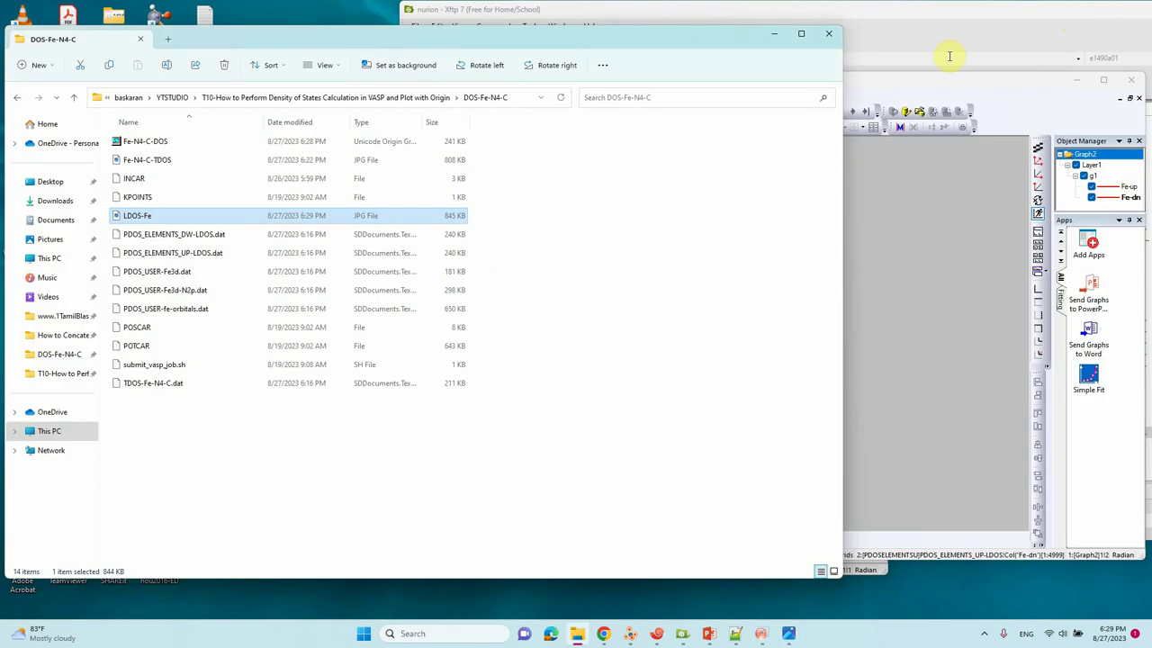
pyautogui.click(72, 99)
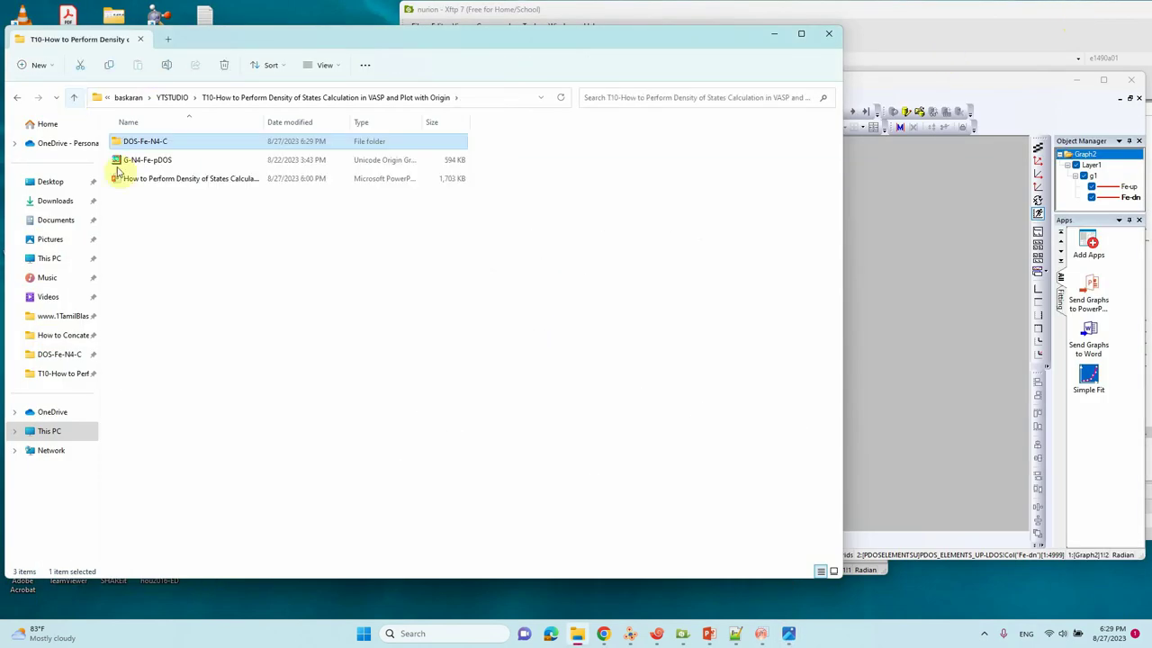
pyautogui.click(72, 98)
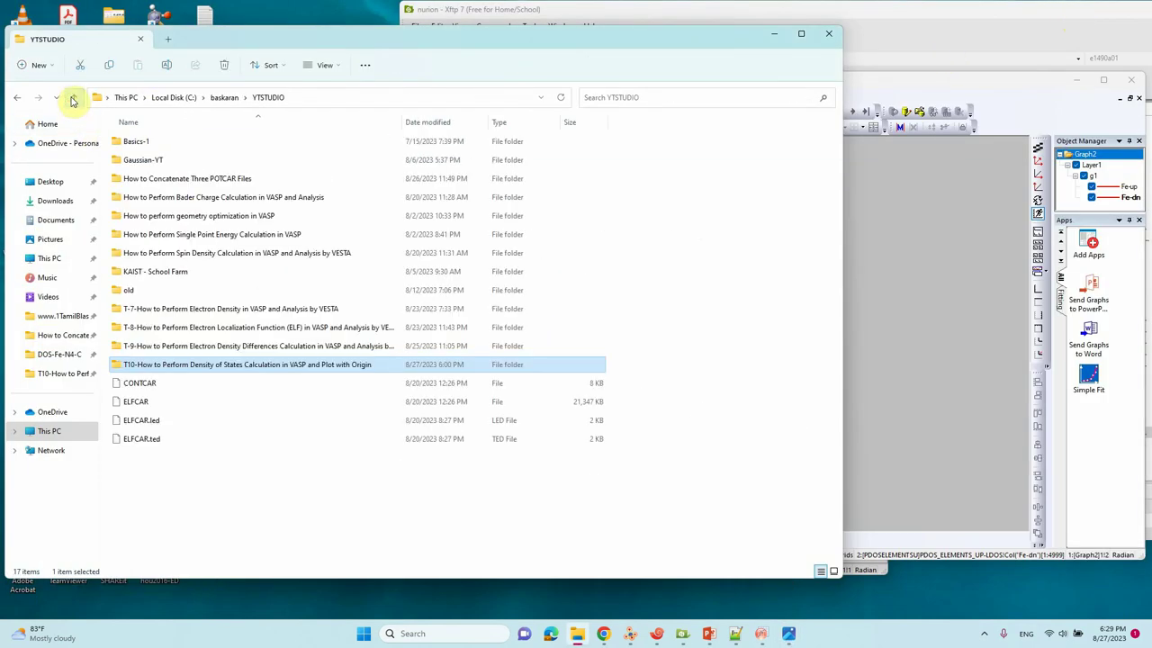
pyautogui.doubleClick(184, 369)
pyautogui.doubleClick(145, 141)
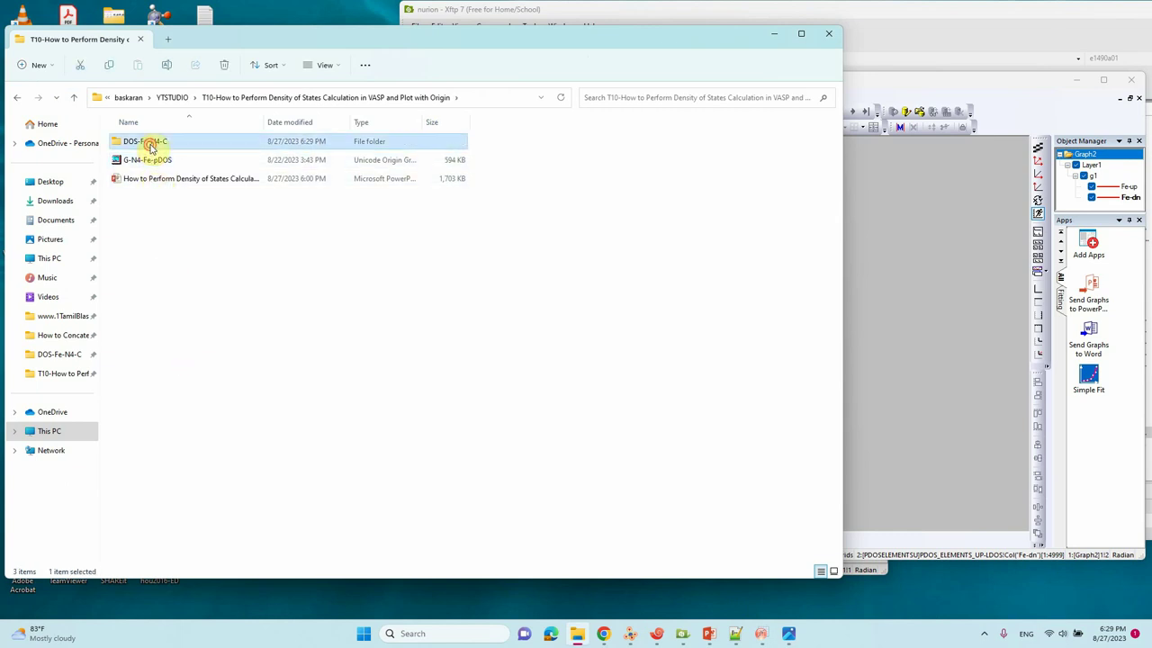
pyautogui.click(213, 461)
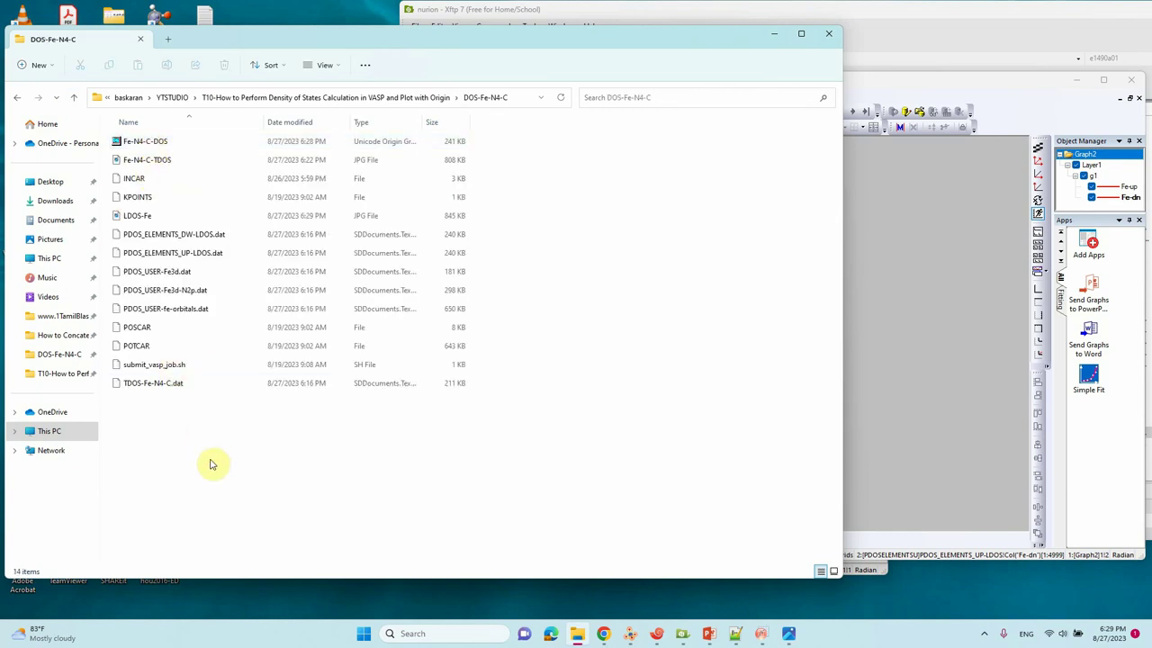
# Switch to Origin, minimize the Fe graph and the PDOS_ELEMENTS_UP-LDOS workbook, and move the Origin window clear of the folder's data files.
pyautogui.click(856, 429)
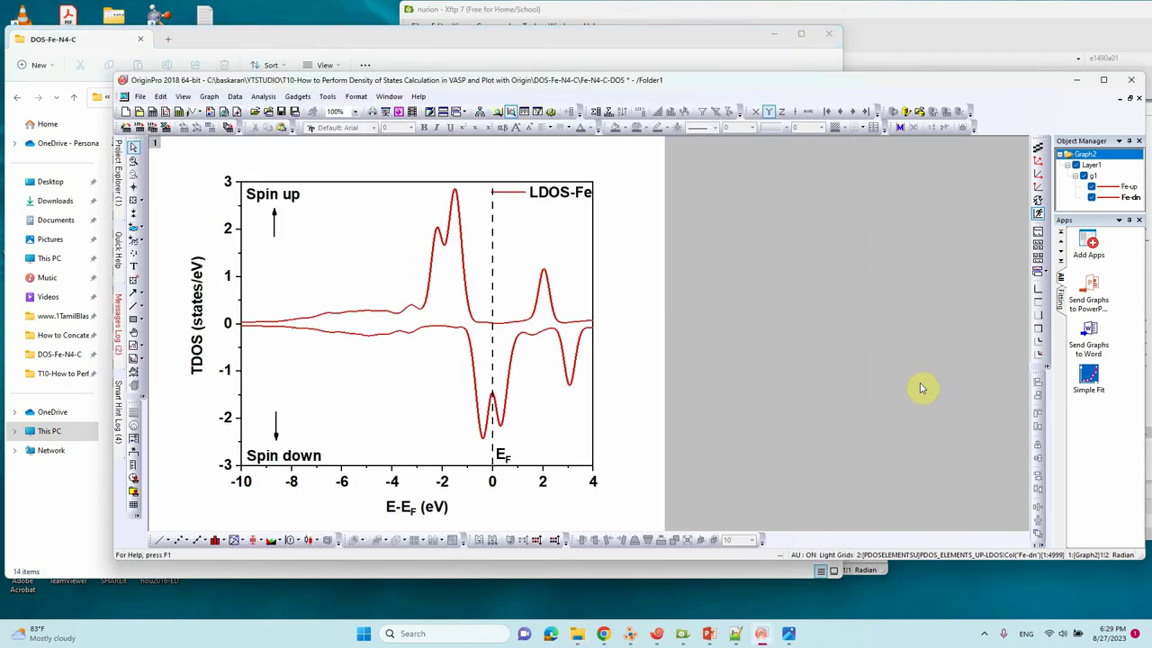
pyautogui.click(1119, 99)
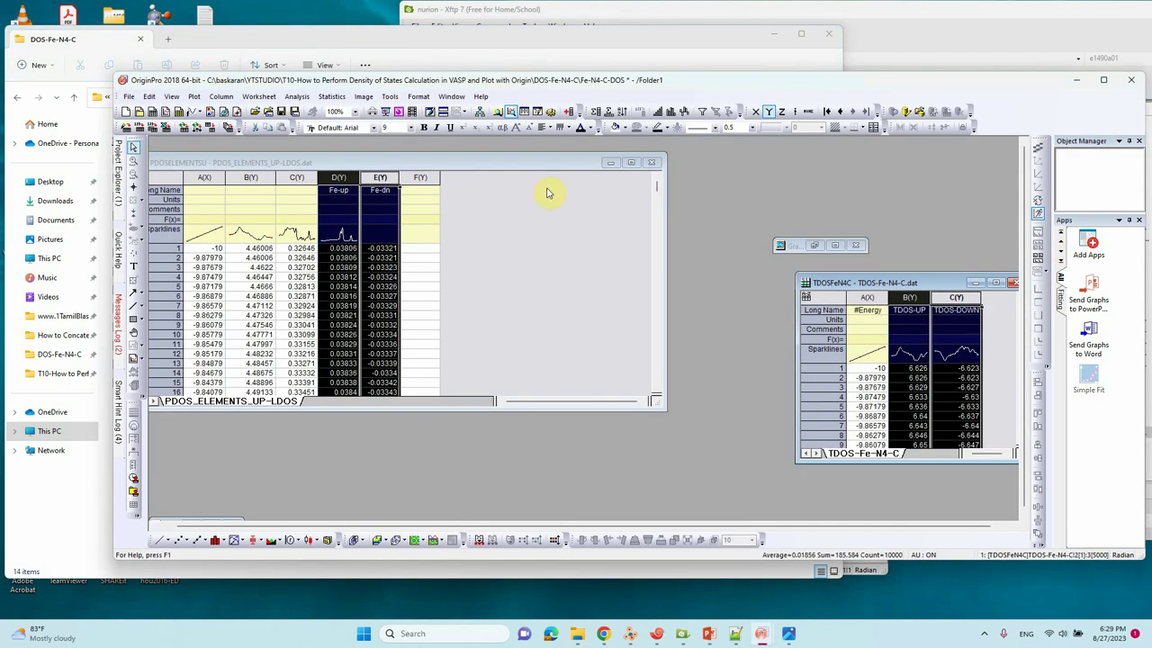
pyautogui.moveTo(351, 162); pyautogui.dragTo(450, 191)
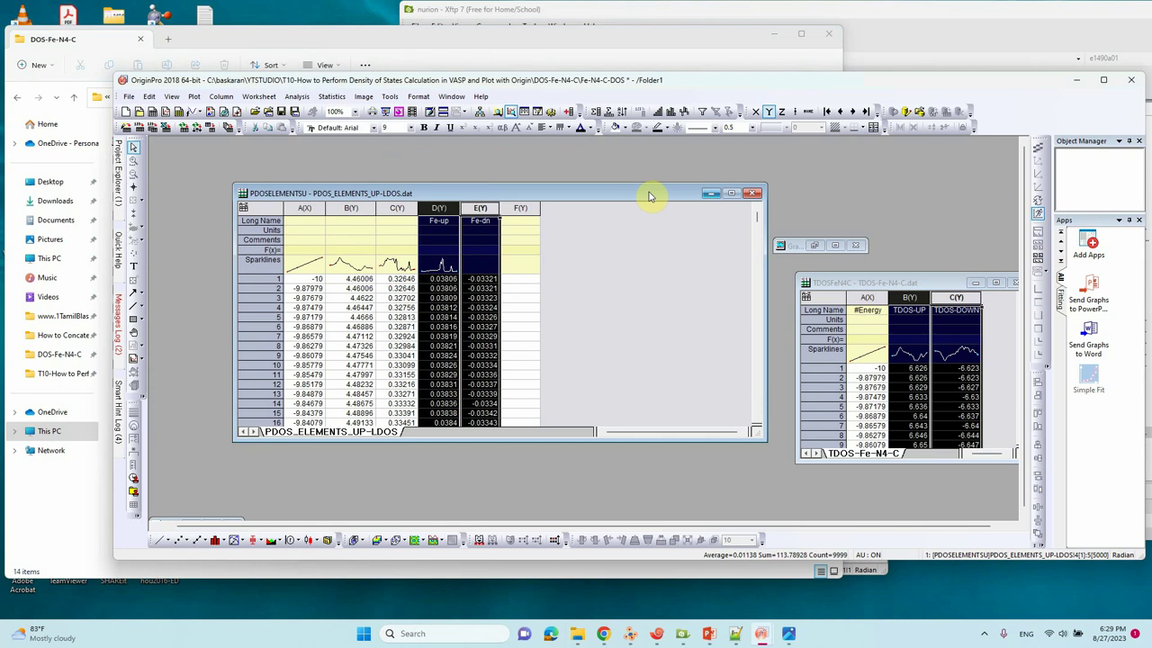
pyautogui.click(711, 191)
pyautogui.moveTo(380, 83); pyautogui.dragTo(573, 96)
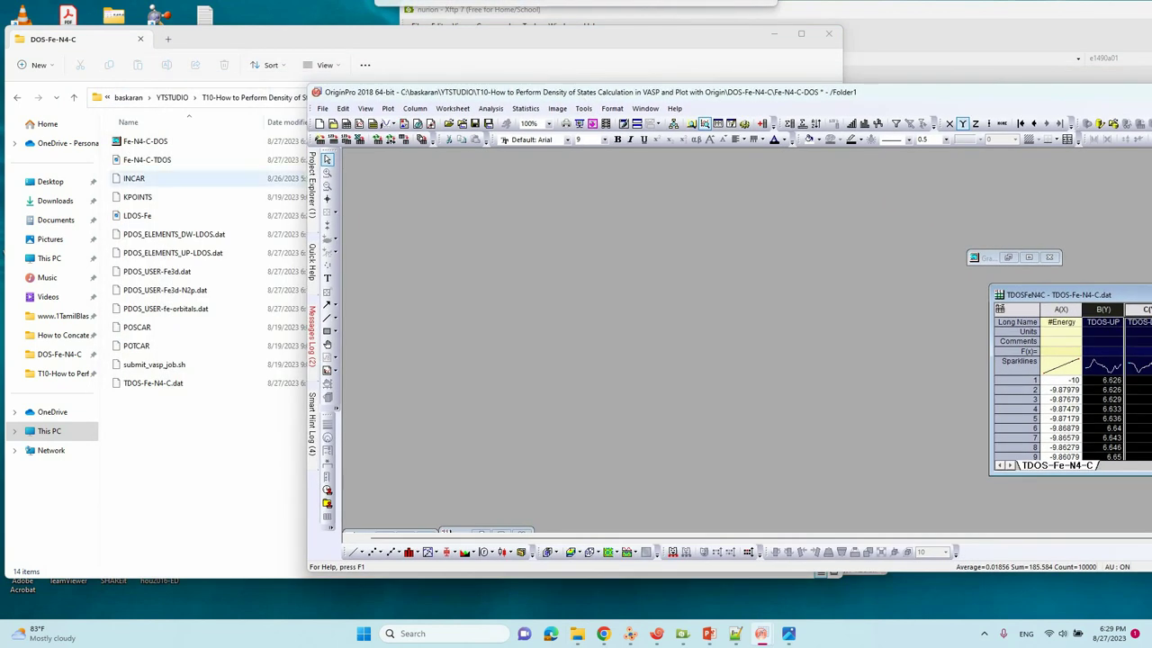
# Import PDOS_USER-Fe3d.dat from the folder into Origin as a new workbook and maximize it.
pyautogui.click(174, 274)
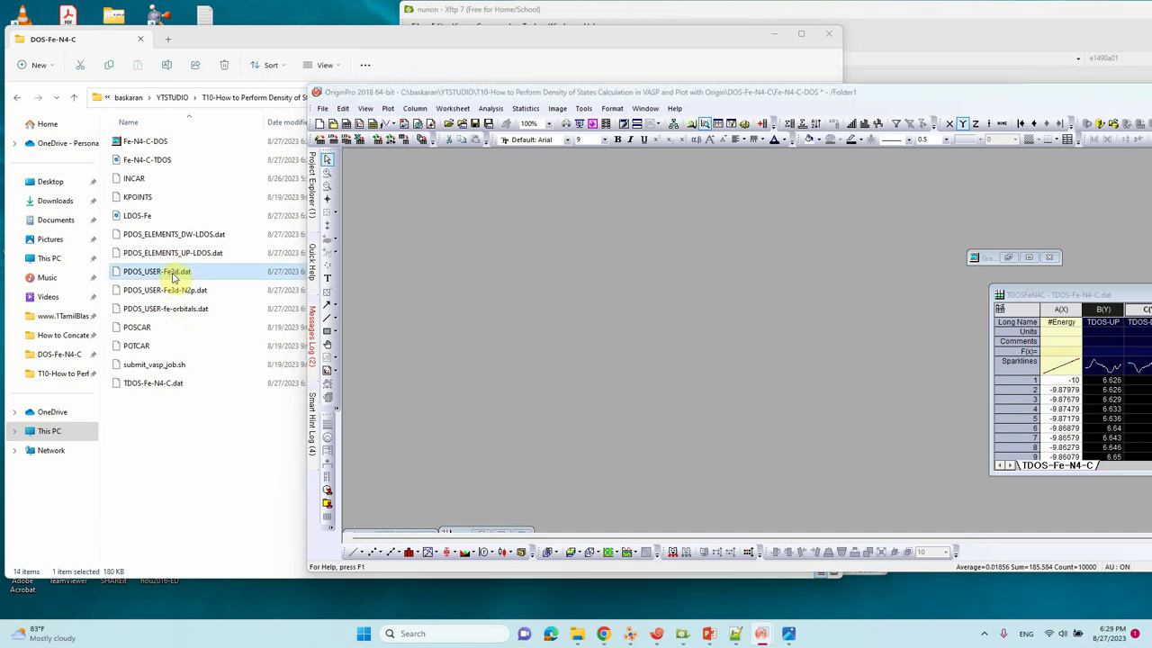
pyautogui.moveTo(175, 277); pyautogui.dragTo(480, 296)
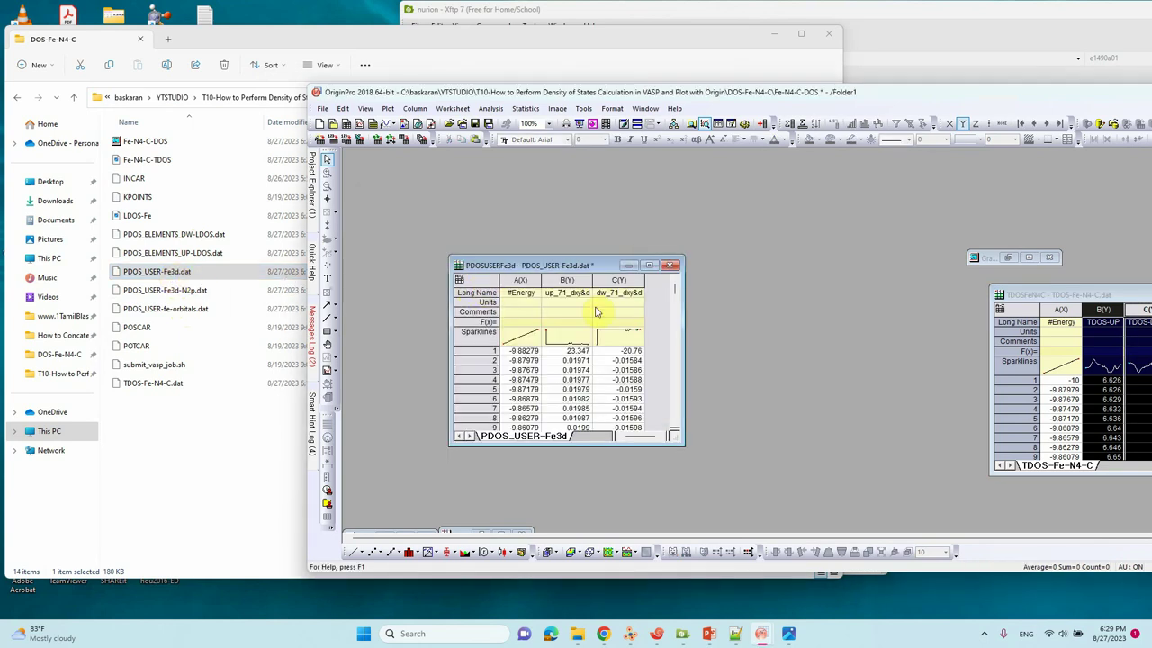
pyautogui.click(649, 266)
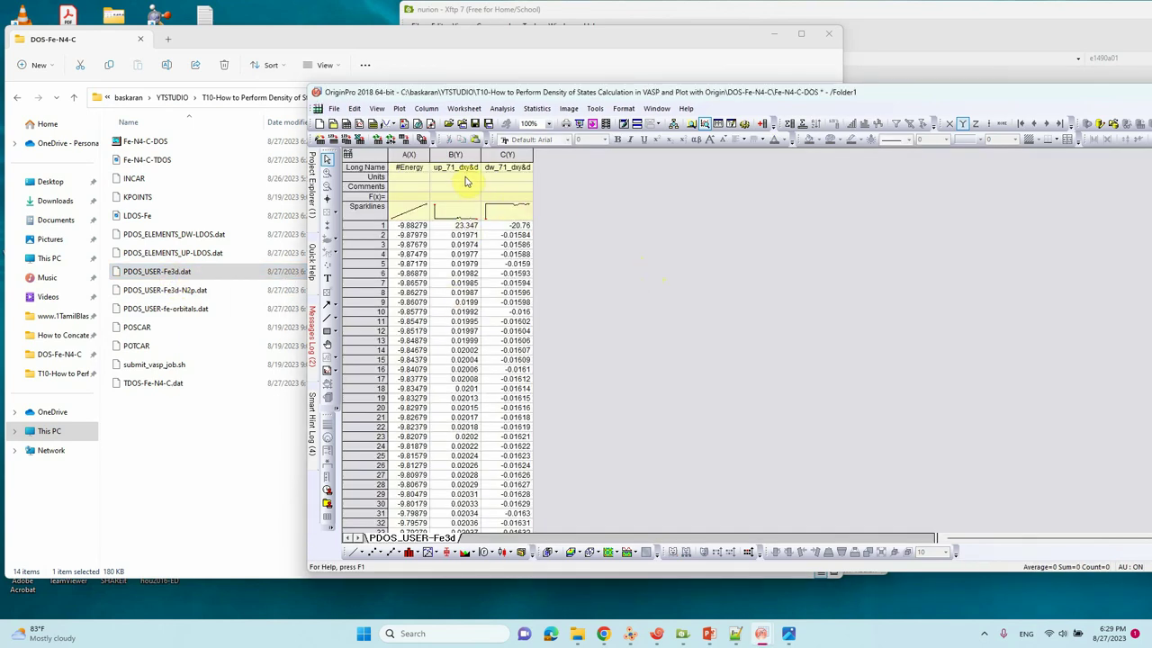
# Replace the first row of the Fe3d worksheet with energy -10, spin-up 0.01971 and spin-down -0.01584.
pyautogui.click(416, 225)
pyautogui.press('BackSpace')
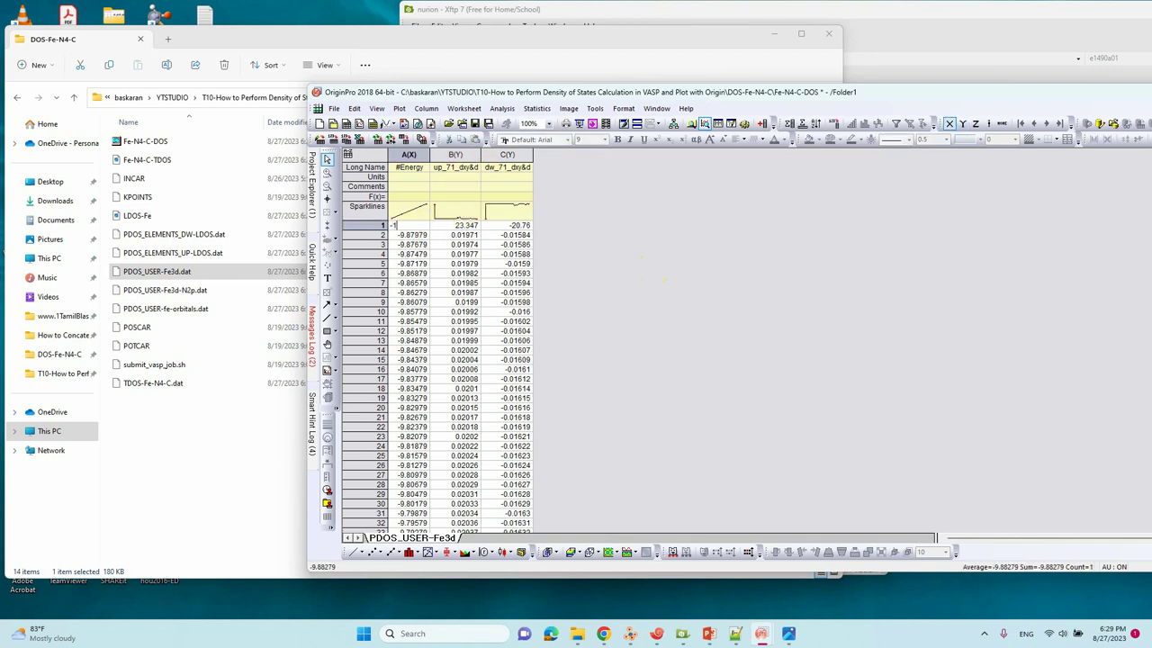
pyautogui.write('-10')
pyautogui.moveTo(450, 235); pyautogui.dragTo(530, 226)
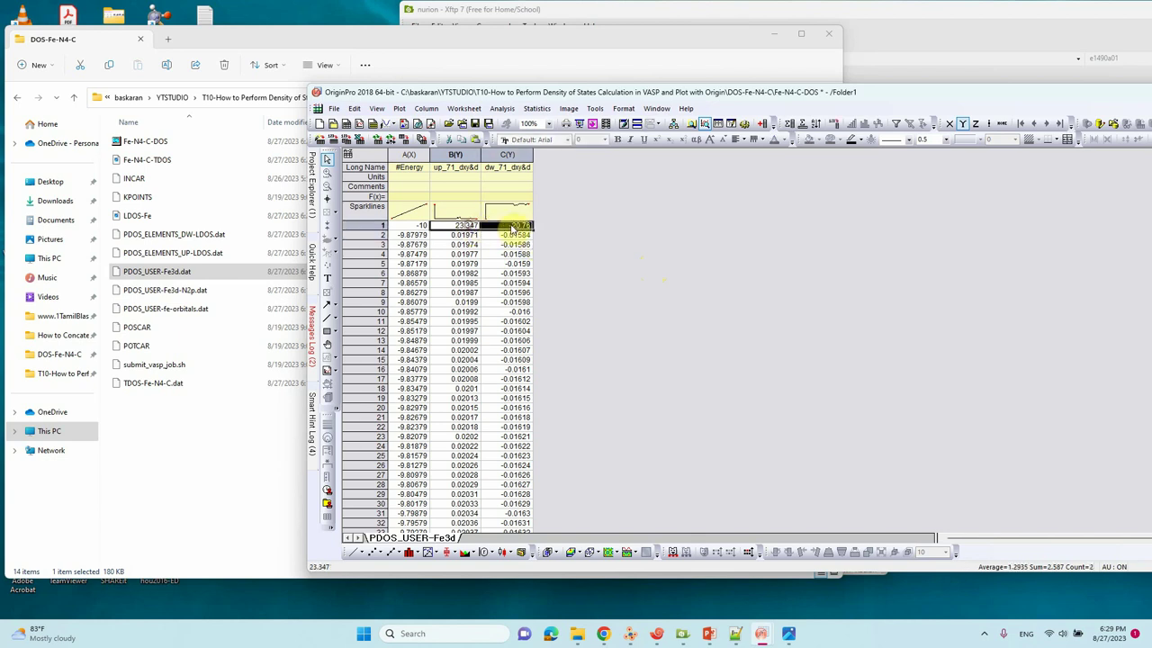
pyautogui.click(606, 238)
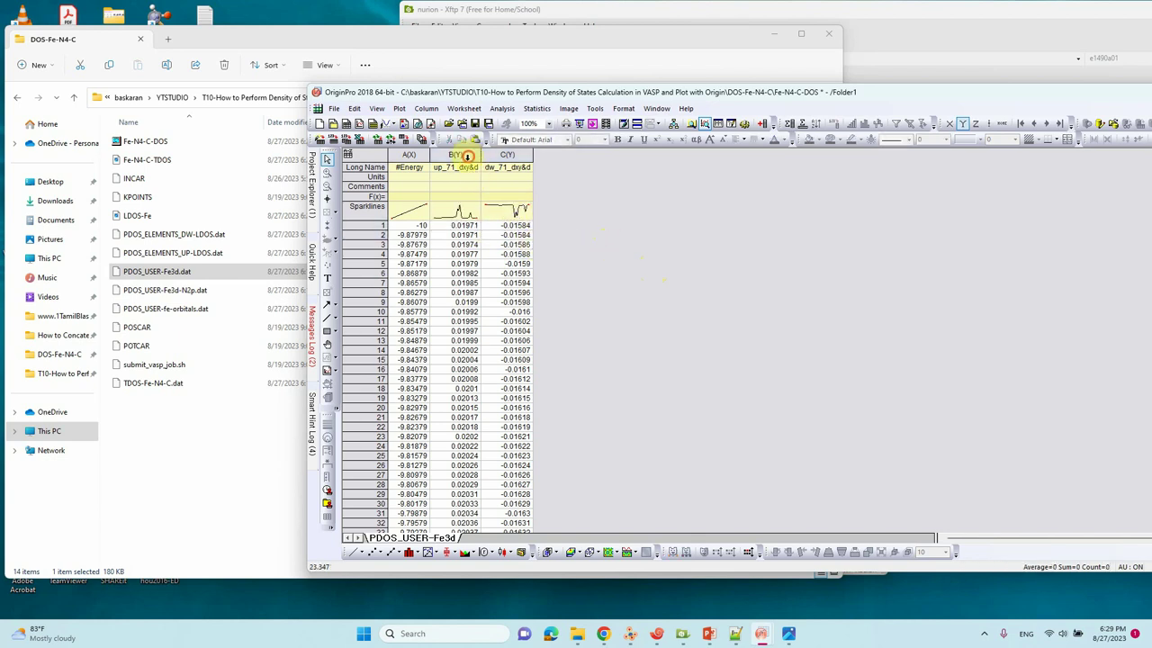
# Plot the spin-up and spin-down columns B and C against energy as a line graph.
pyautogui.moveTo(467, 156); pyautogui.dragTo(507, 155)
pyautogui.click(397, 109)
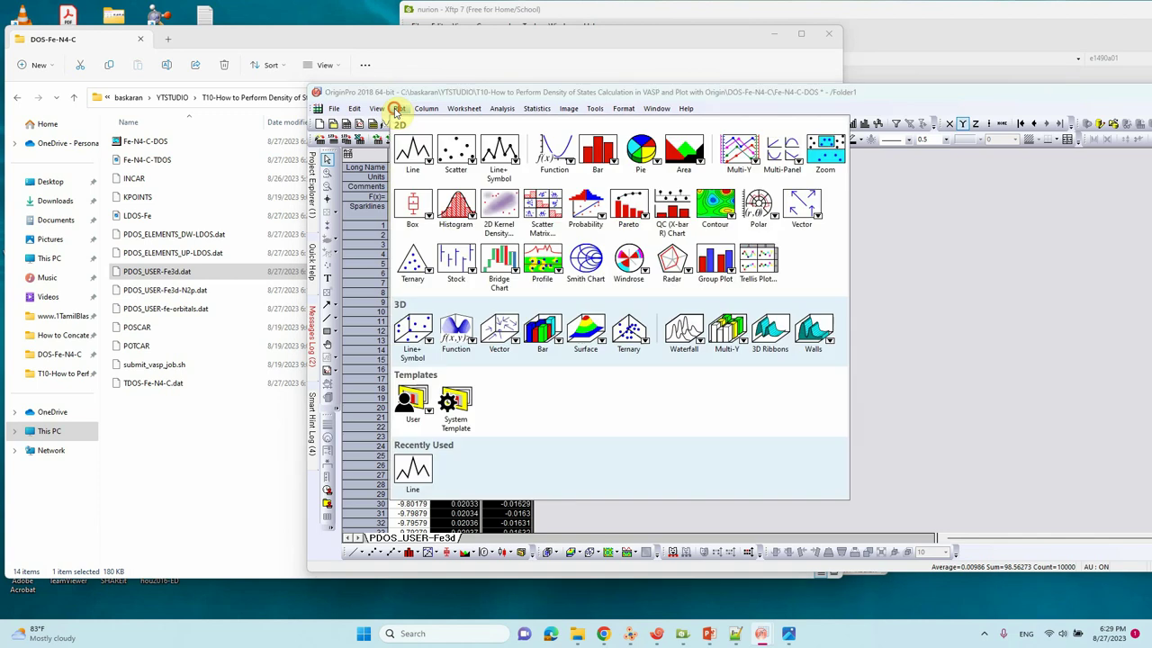
pyautogui.moveTo(413, 151)
pyautogui.click(441, 233)
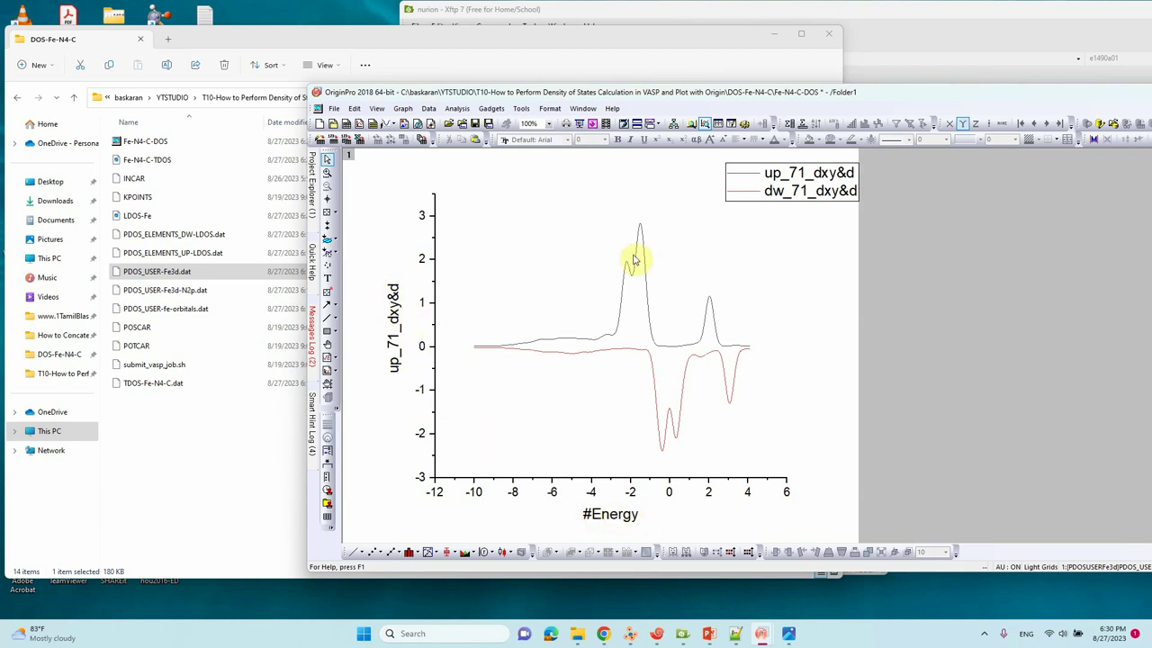
# Bring the whole Origin window into view, restore the new graph to a floating window and place it beside the PDOS_USER-Fe3d workbook.
pyautogui.doubleClick(985, 96)
pyautogui.click(1069, 107)
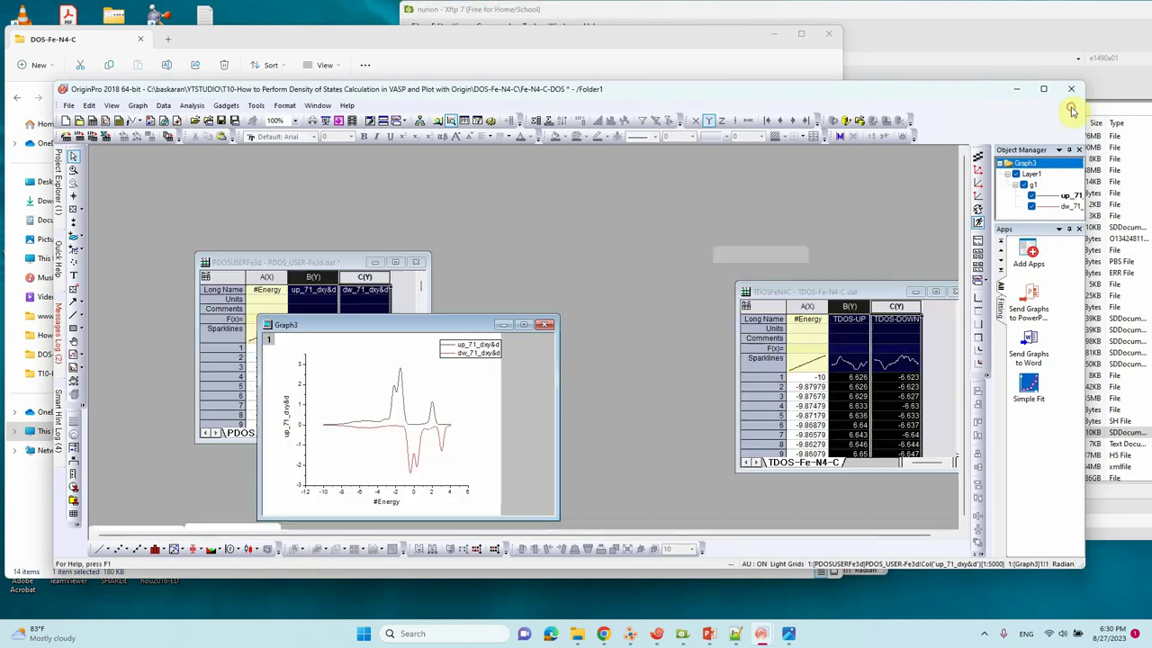
pyautogui.click(320, 259)
pyautogui.moveTo(315, 248); pyautogui.dragTo(282, 182)
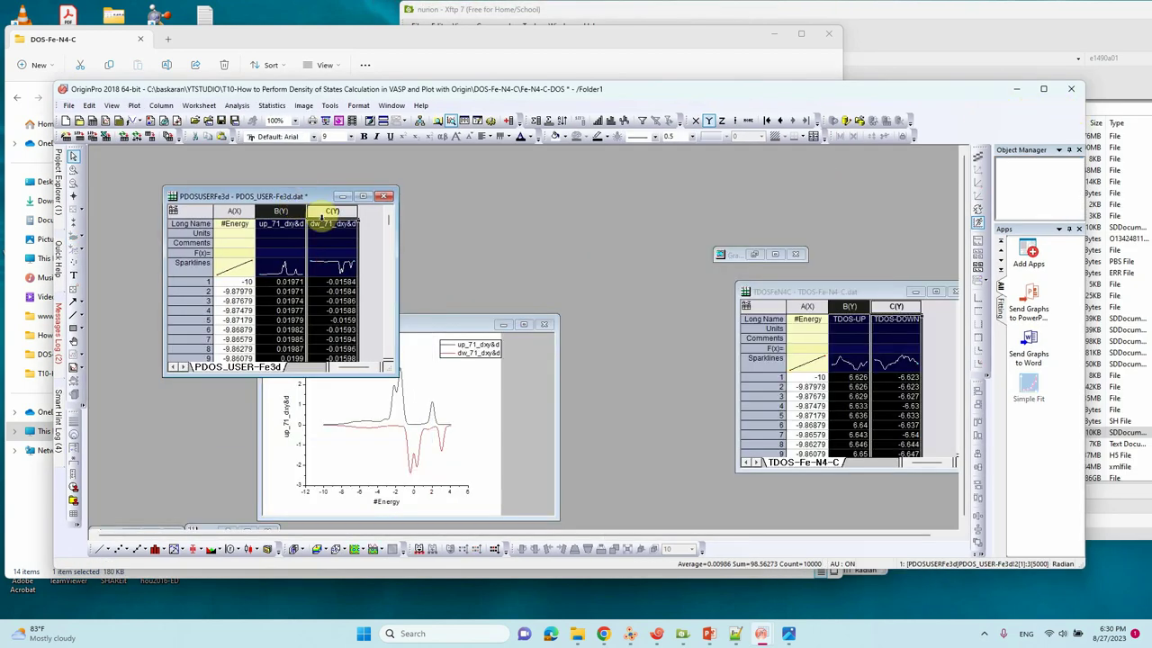
pyautogui.moveTo(514, 317); pyautogui.dragTo(565, 263)
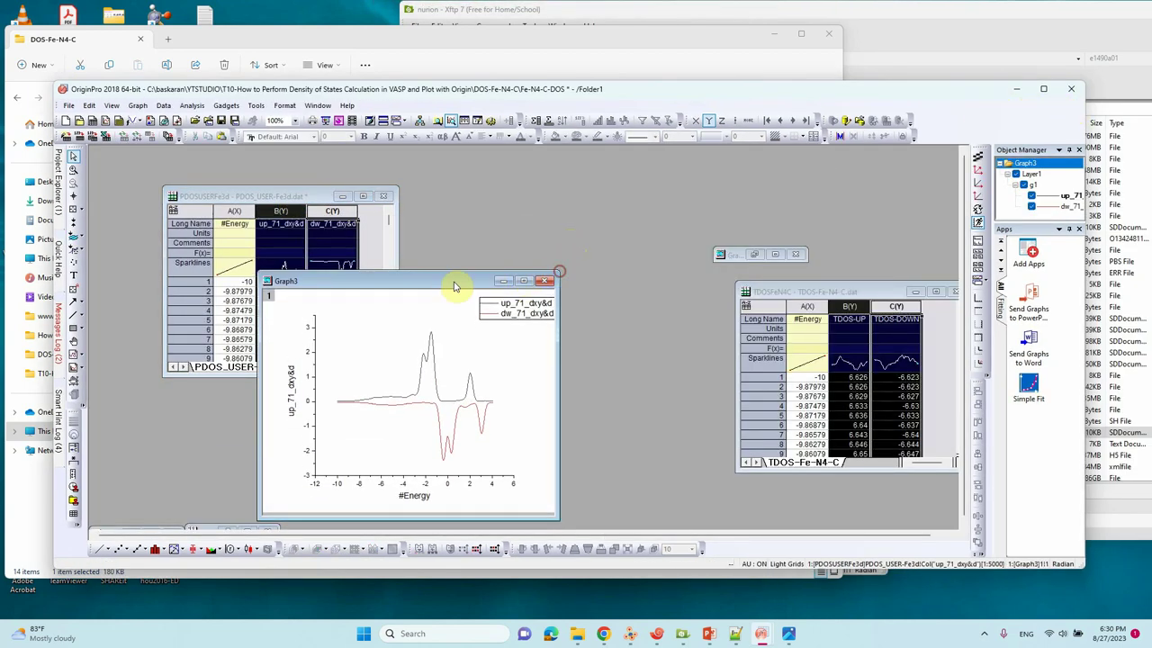
pyautogui.moveTo(452, 282); pyautogui.dragTo(587, 199)
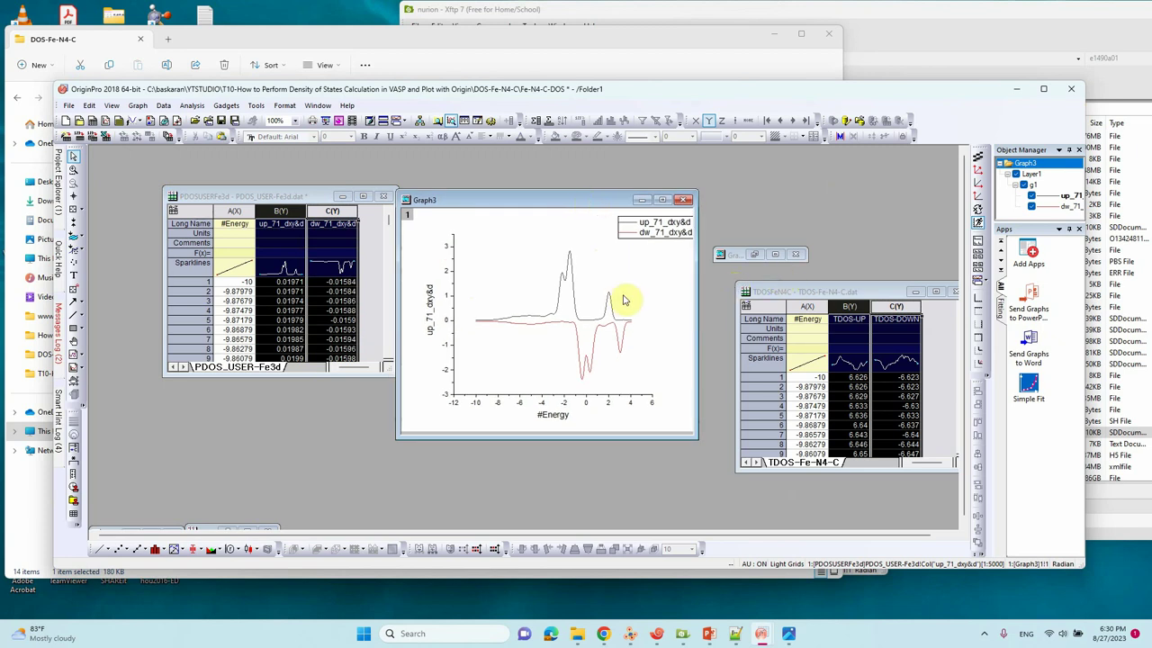
# Set the edit mode of the grouped Fe 3d curves to Independent and maximize the graph.
pyautogui.doubleClick(551, 324)
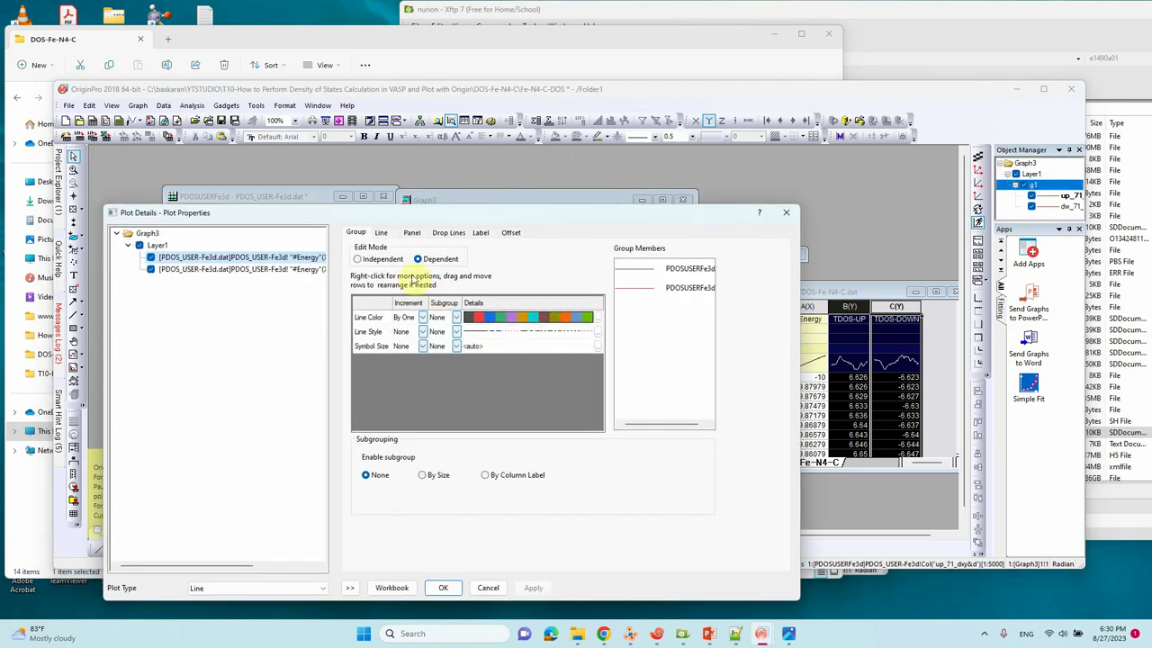
pyautogui.click(382, 259)
pyautogui.click(442, 586)
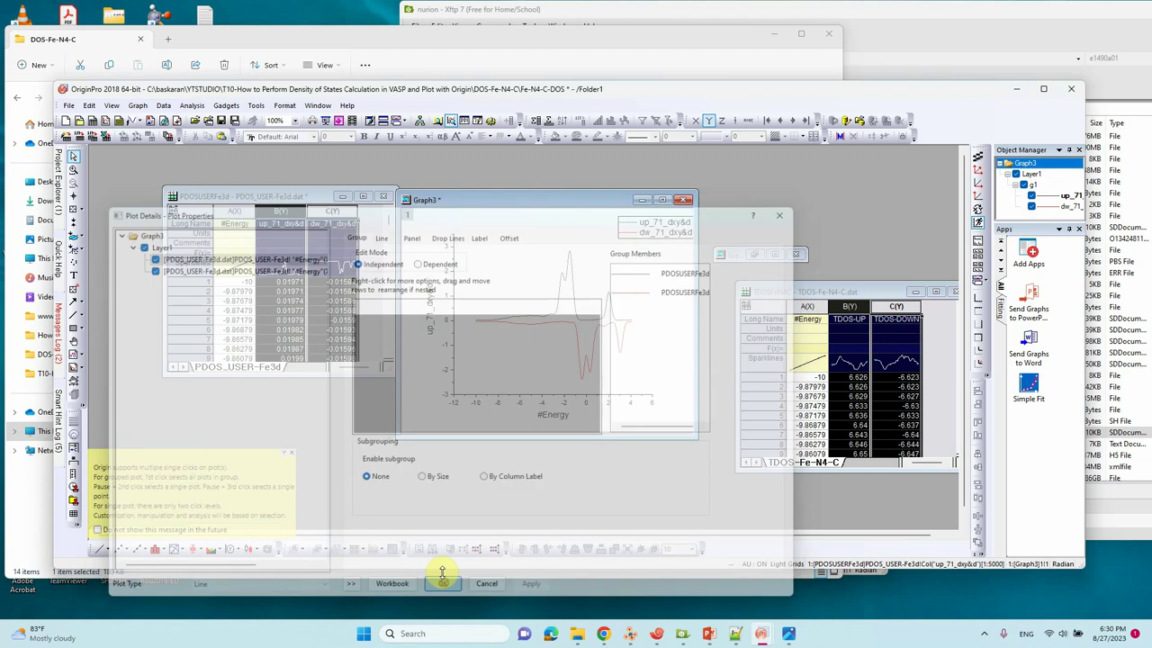
pyautogui.click(663, 199)
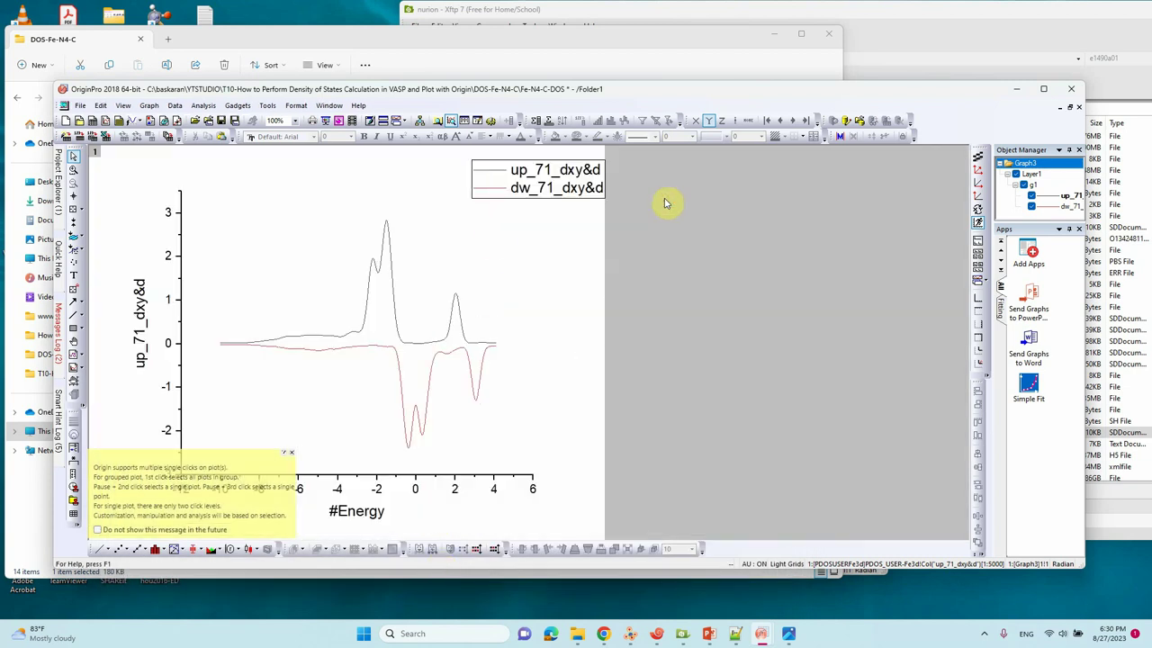
# Format the spin-up curve as a solid blue line with width 2.
pyautogui.doubleClick(369, 267)
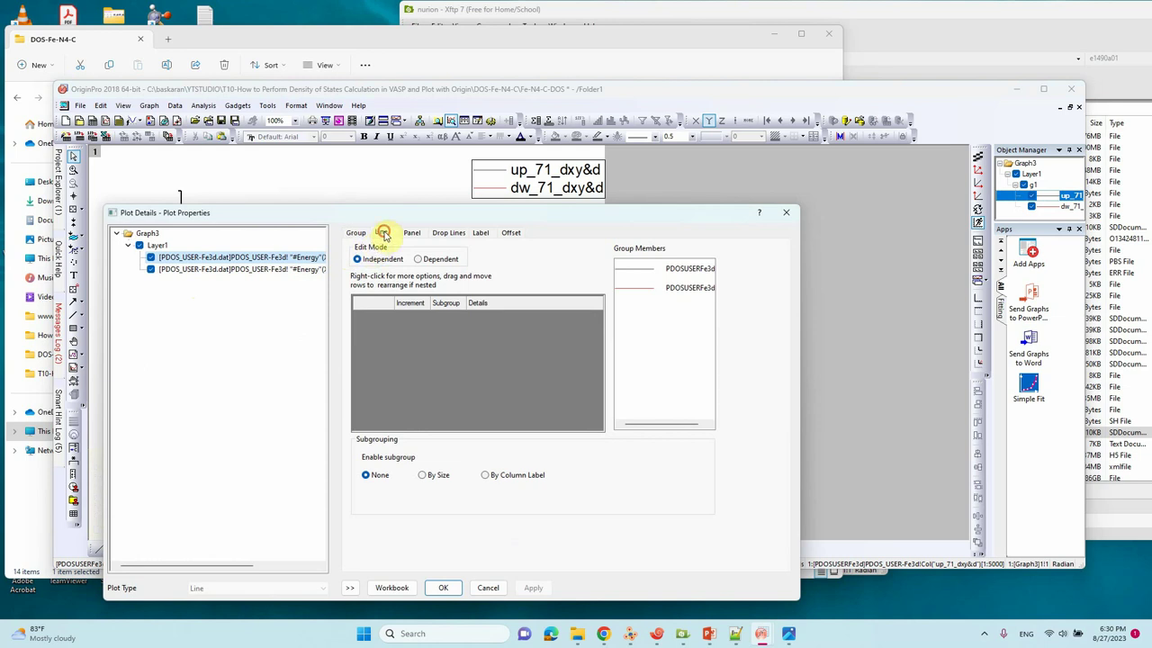
pyautogui.click(384, 234)
pyautogui.click(425, 274)
pyautogui.click(531, 258)
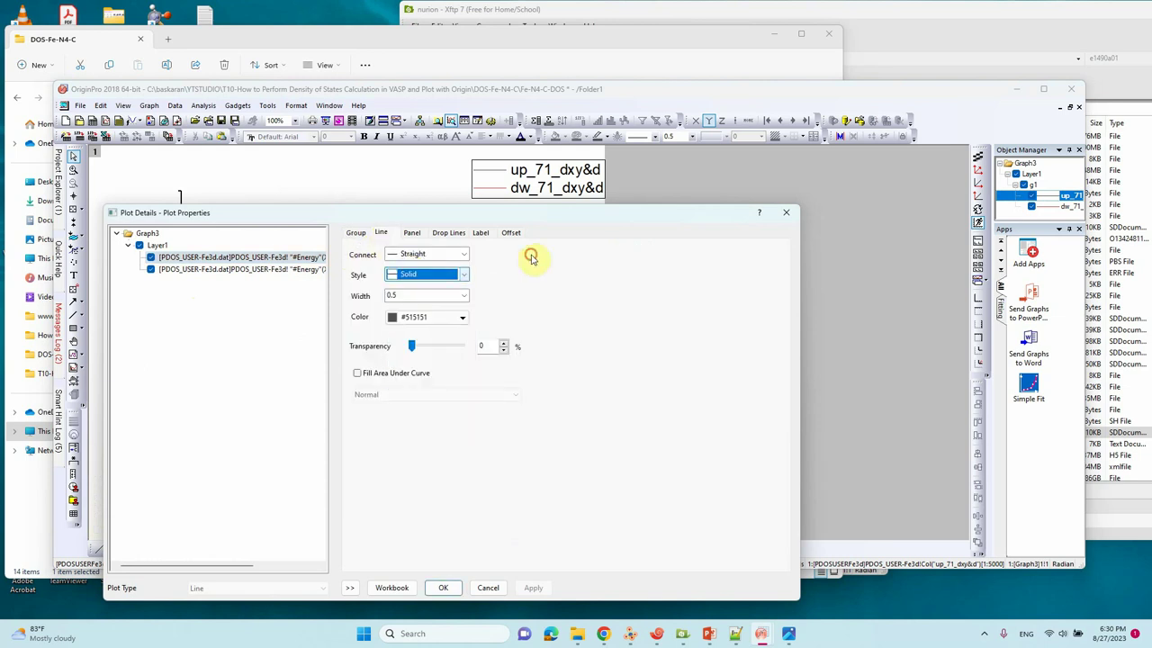
pyautogui.click(442, 317)
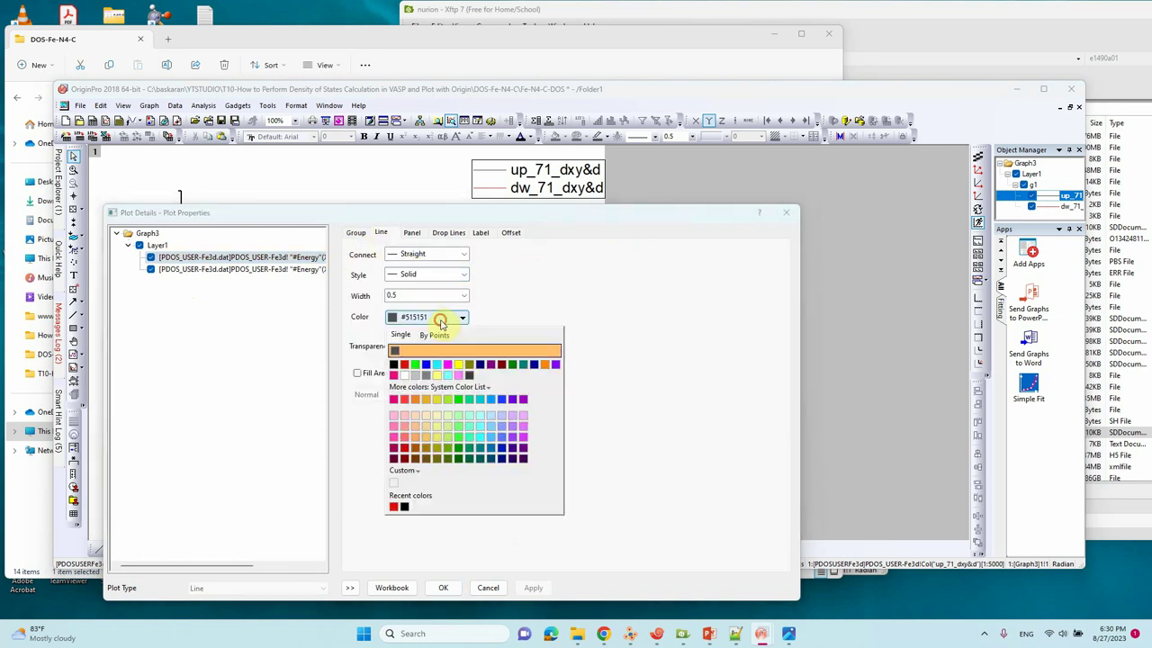
pyautogui.click(425, 363)
pyautogui.click(413, 299)
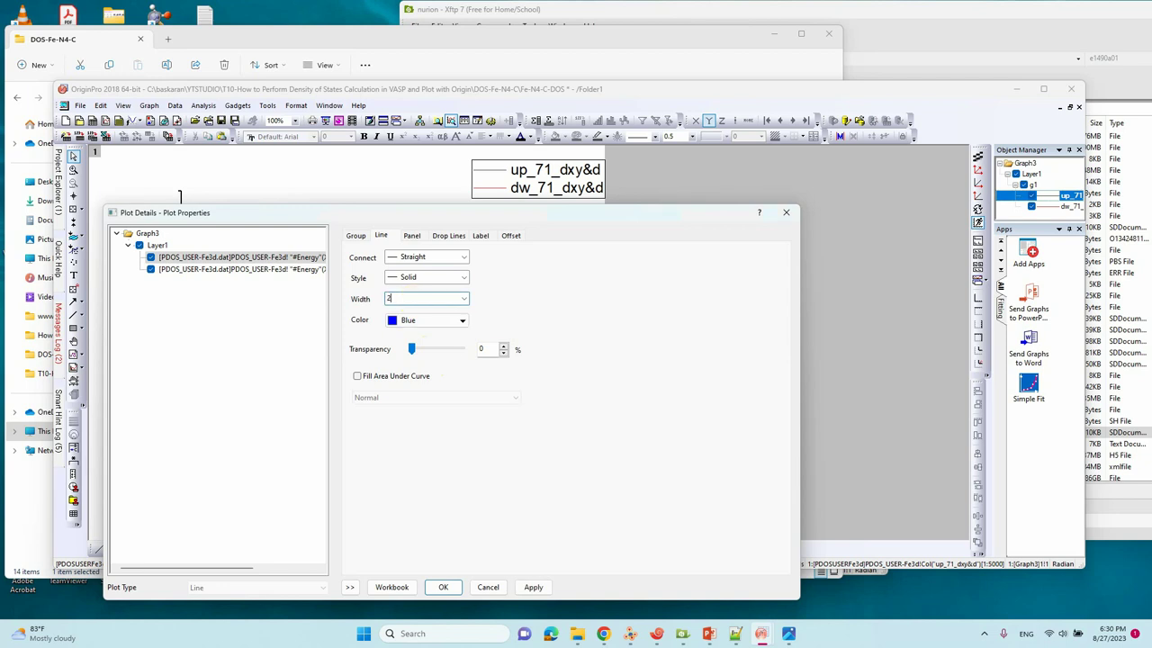
pyautogui.click(535, 587)
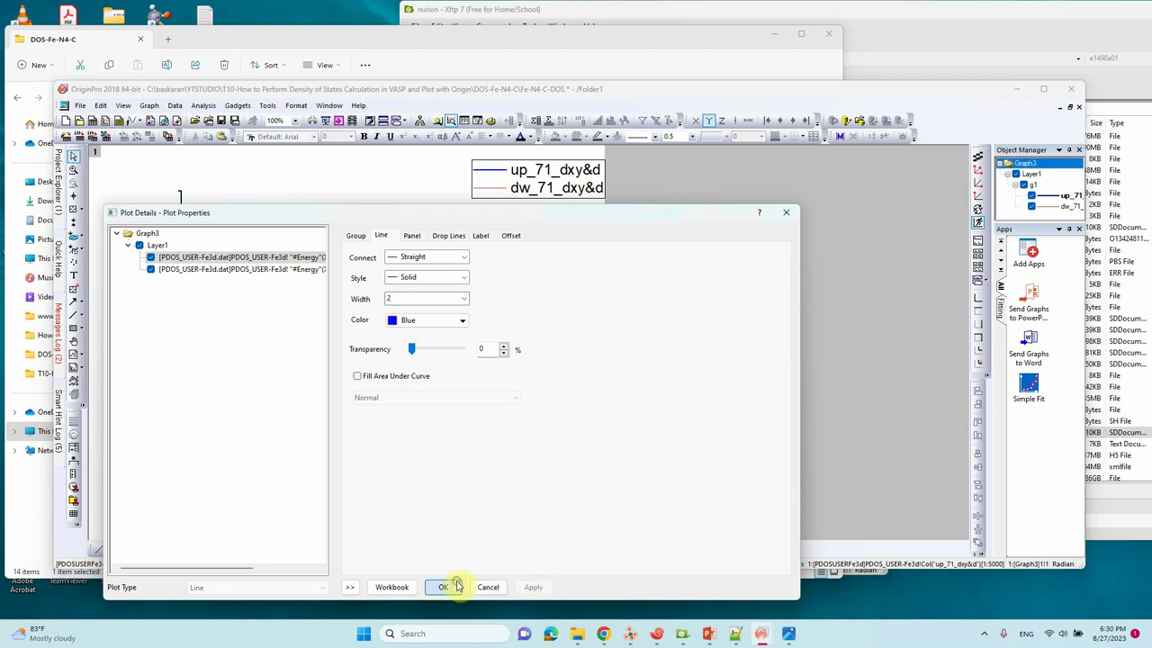
# Format the spin-down curve as a blue line with width 2 and close the plot details.
pyautogui.click(279, 269)
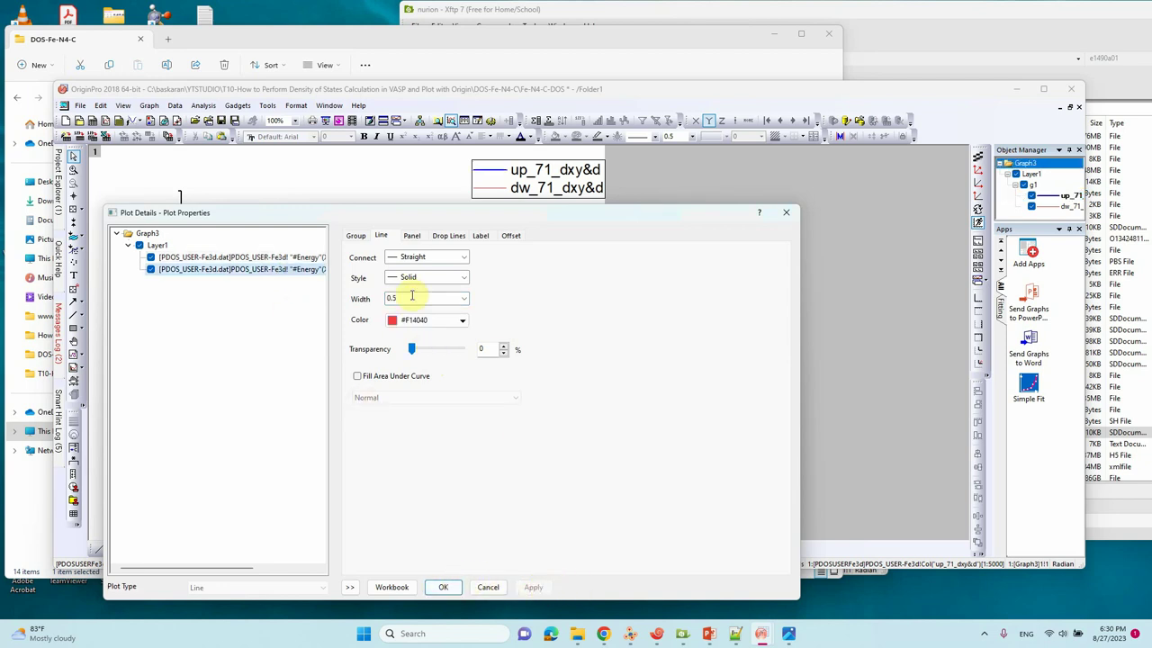
pyautogui.write('2')
pyautogui.click(423, 320)
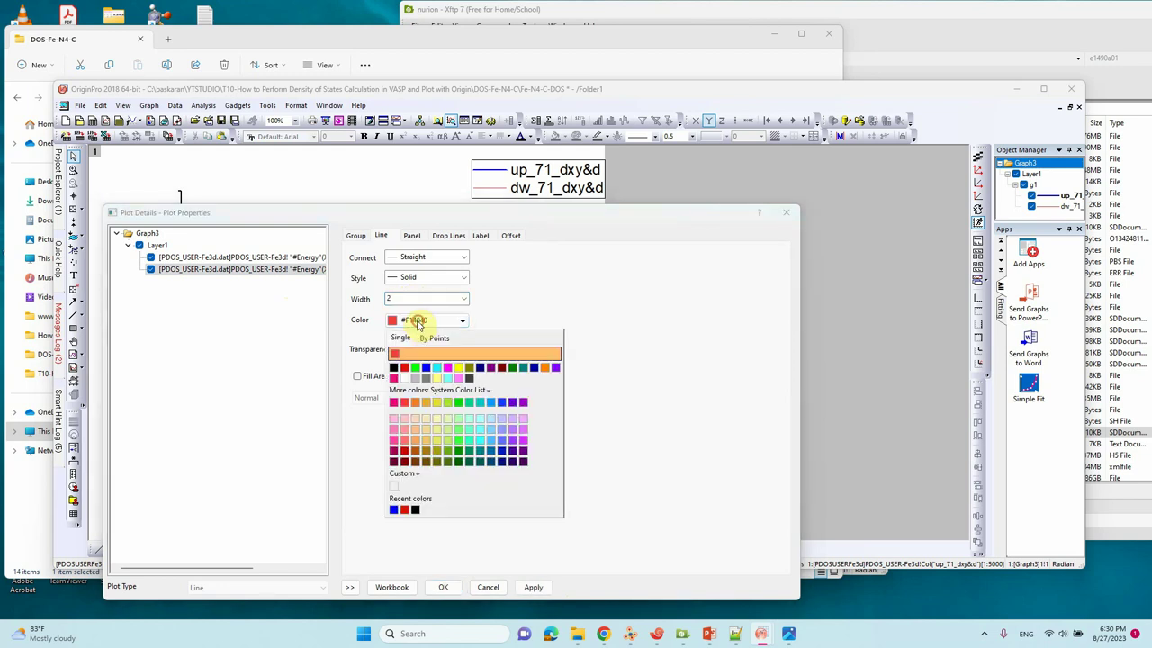
pyautogui.click(425, 364)
pyautogui.click(446, 586)
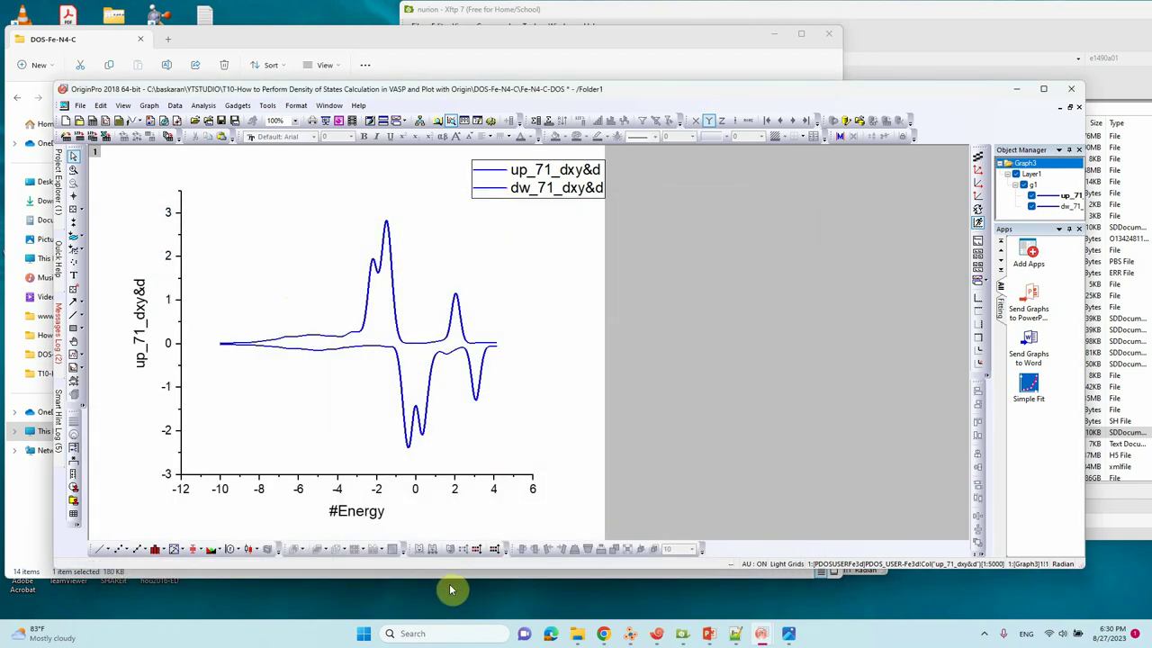
# Set the X axis scale to run from -10 to 4.
pyautogui.click(373, 474)
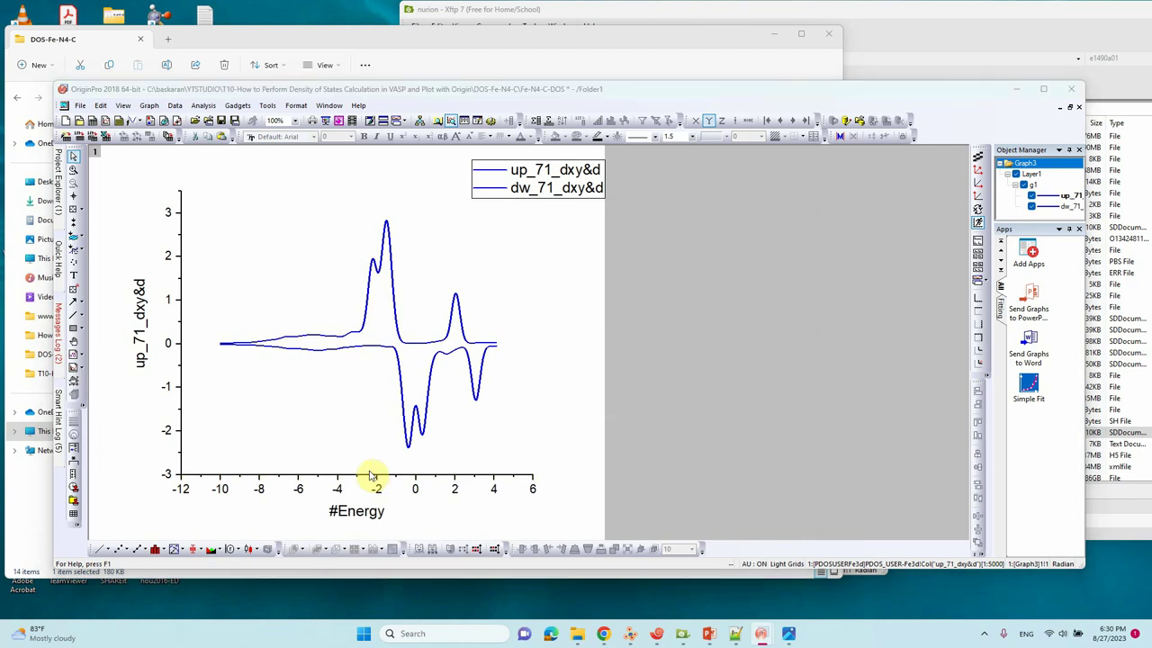
pyautogui.doubleClick(373, 474)
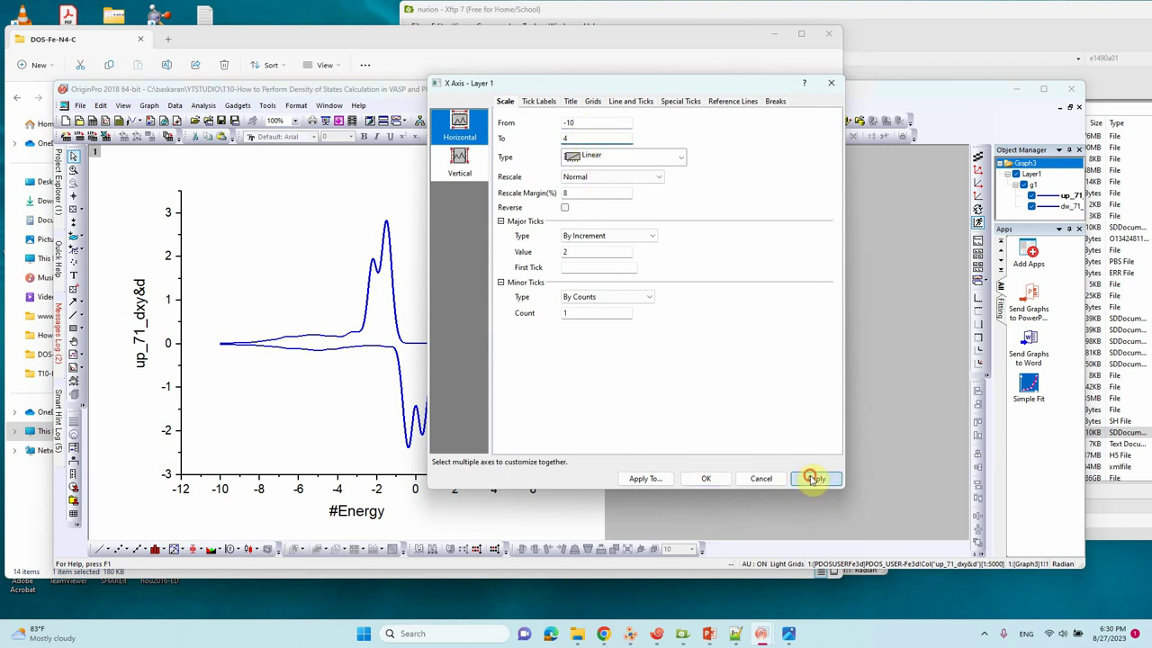
pyautogui.click(812, 478)
pyautogui.click(705, 479)
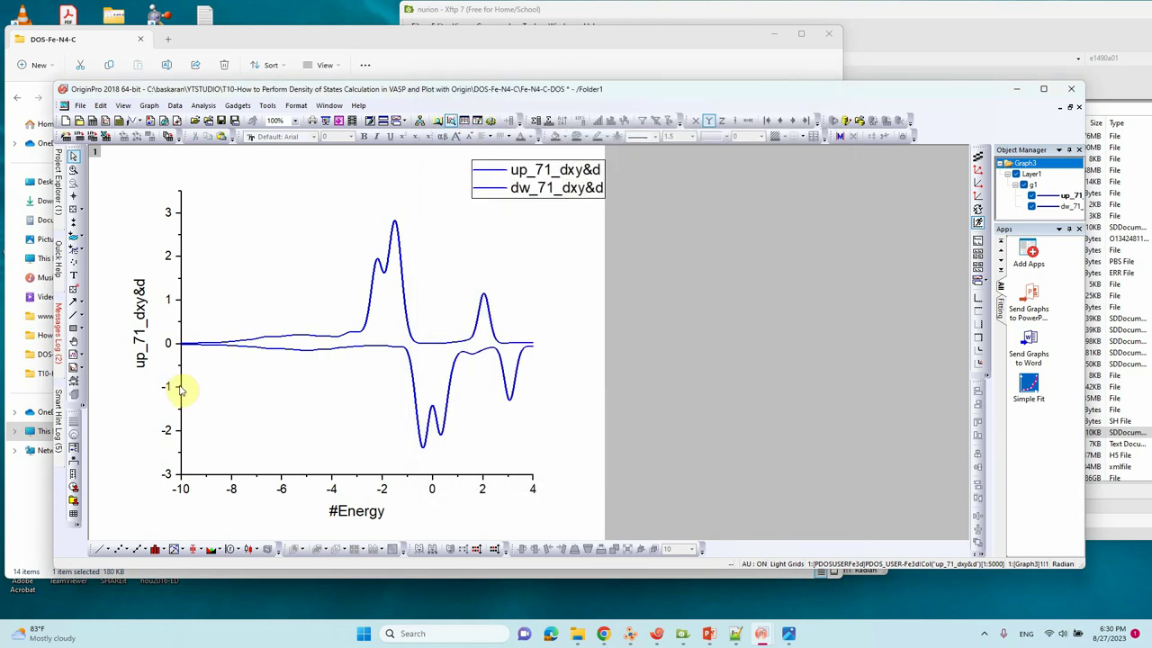
# Set the upper limit of the Y axis scale to 3.
pyautogui.doubleClick(180, 389)
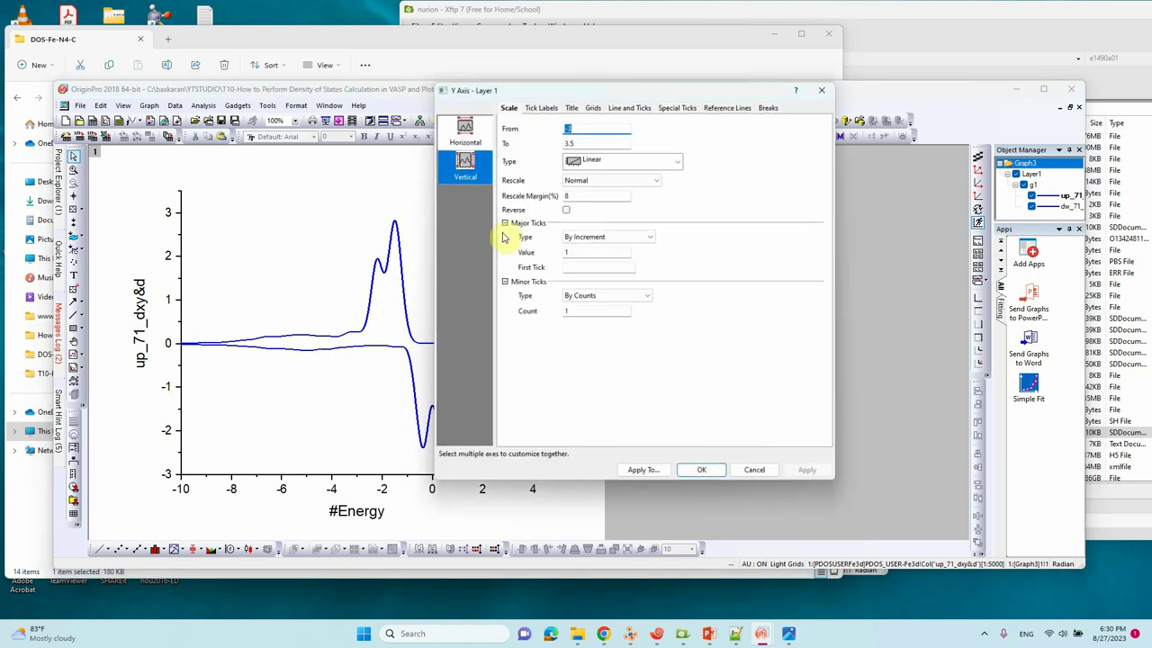
pyautogui.doubleClick(577, 138)
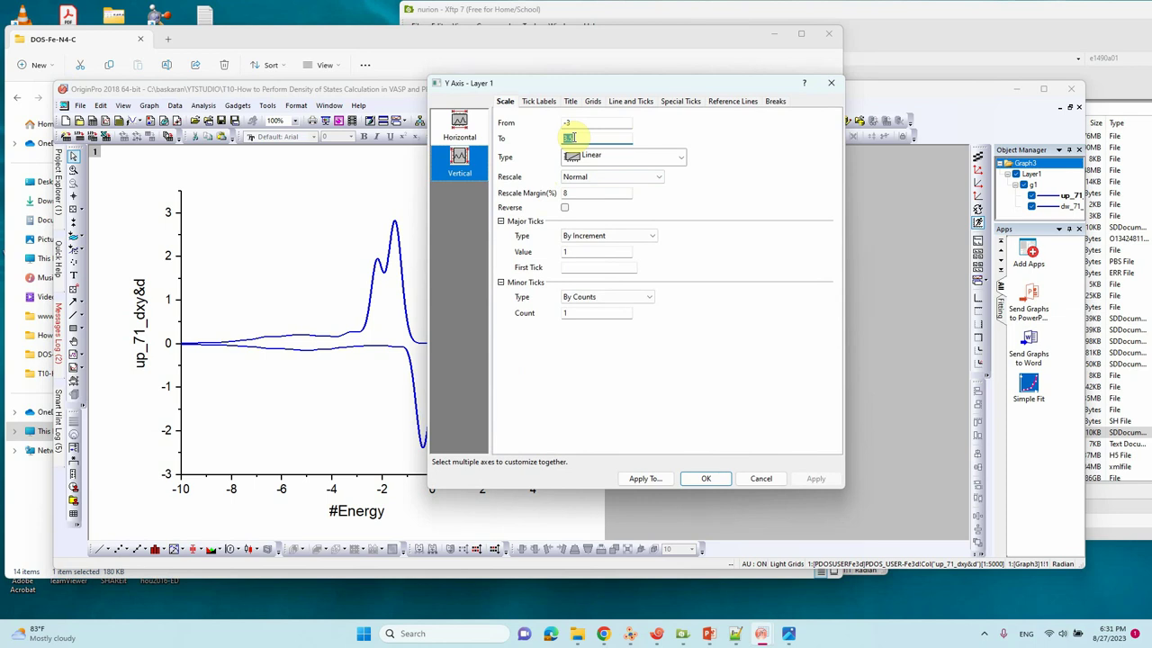
pyautogui.write('3')
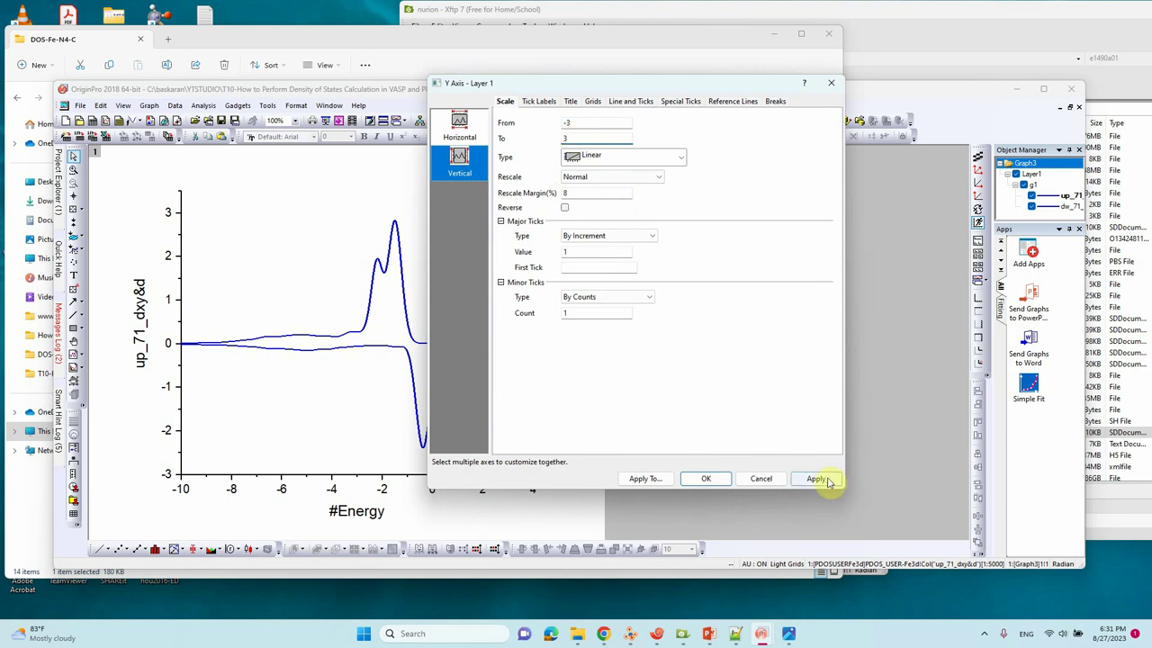
pyautogui.click(816, 478)
pyautogui.click(706, 478)
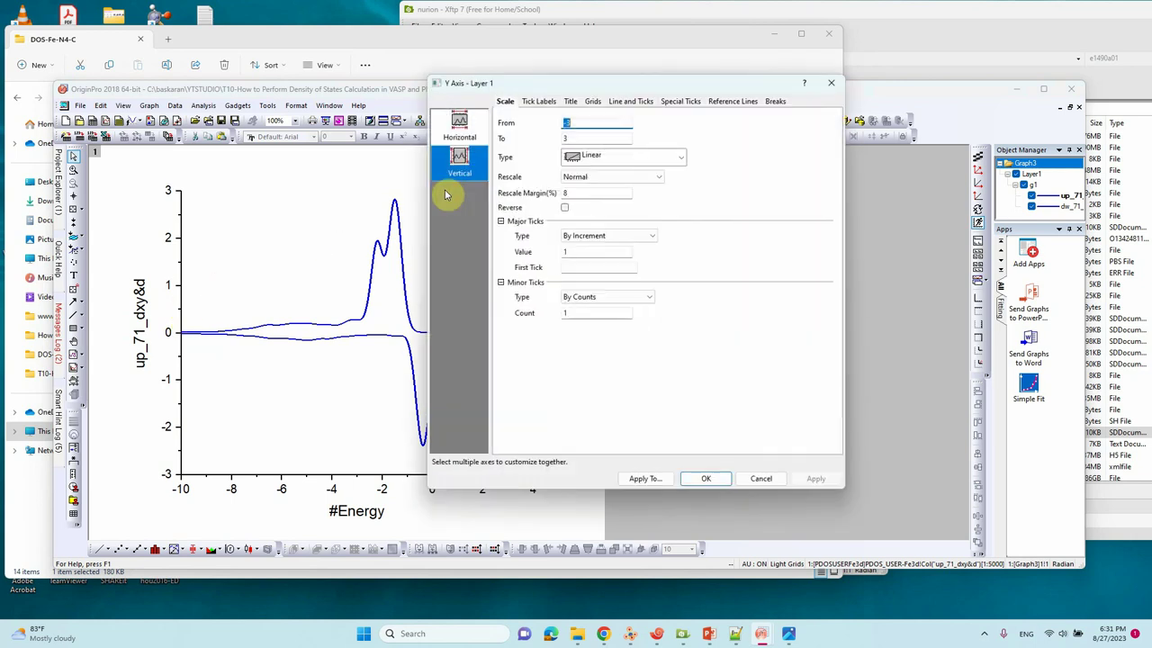
# Enable the opposite additional lines for both the horizontal and vertical directions to frame the graph.
pyautogui.click(593, 101)
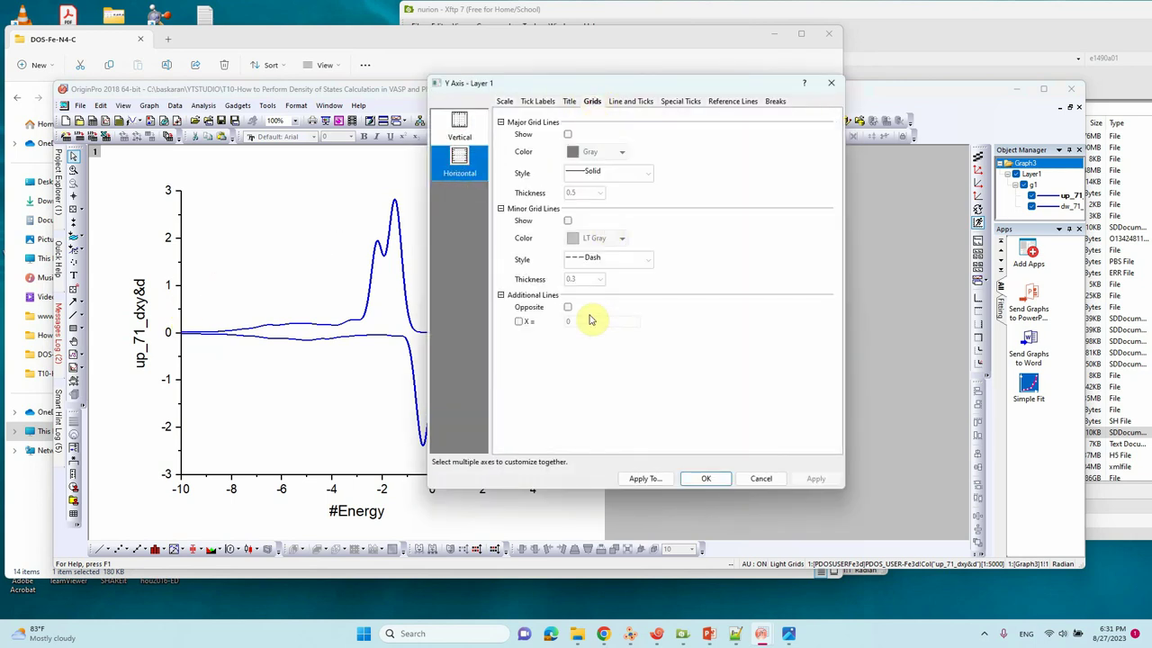
pyautogui.click(568, 308)
pyautogui.click(814, 478)
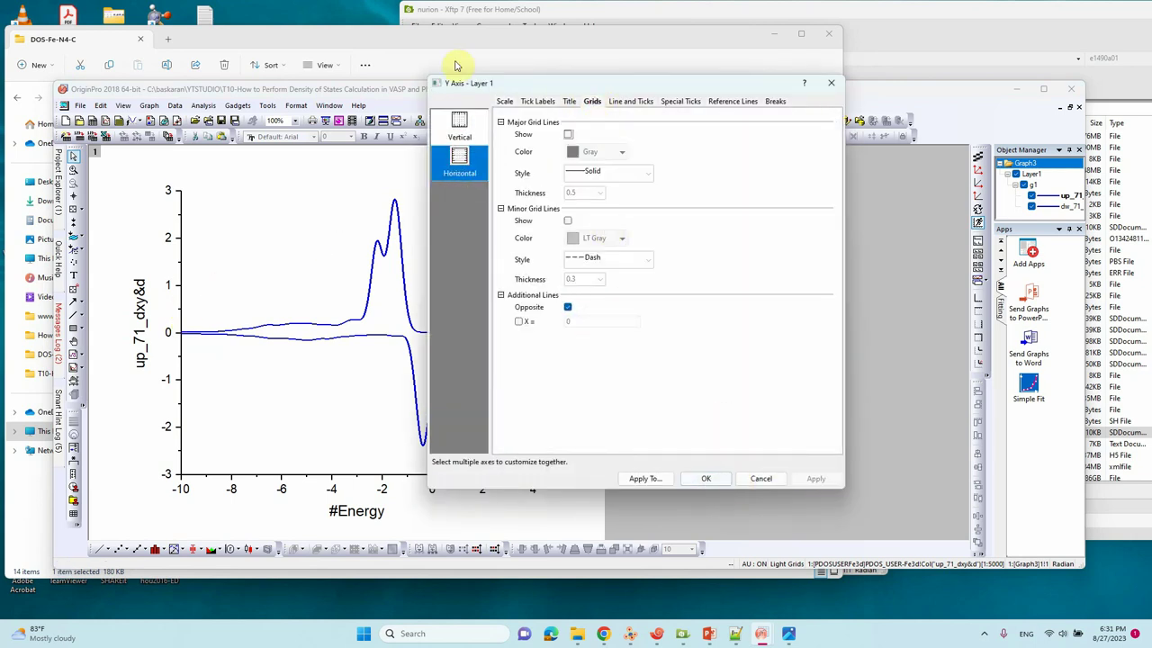
pyautogui.click(471, 124)
pyautogui.click(568, 308)
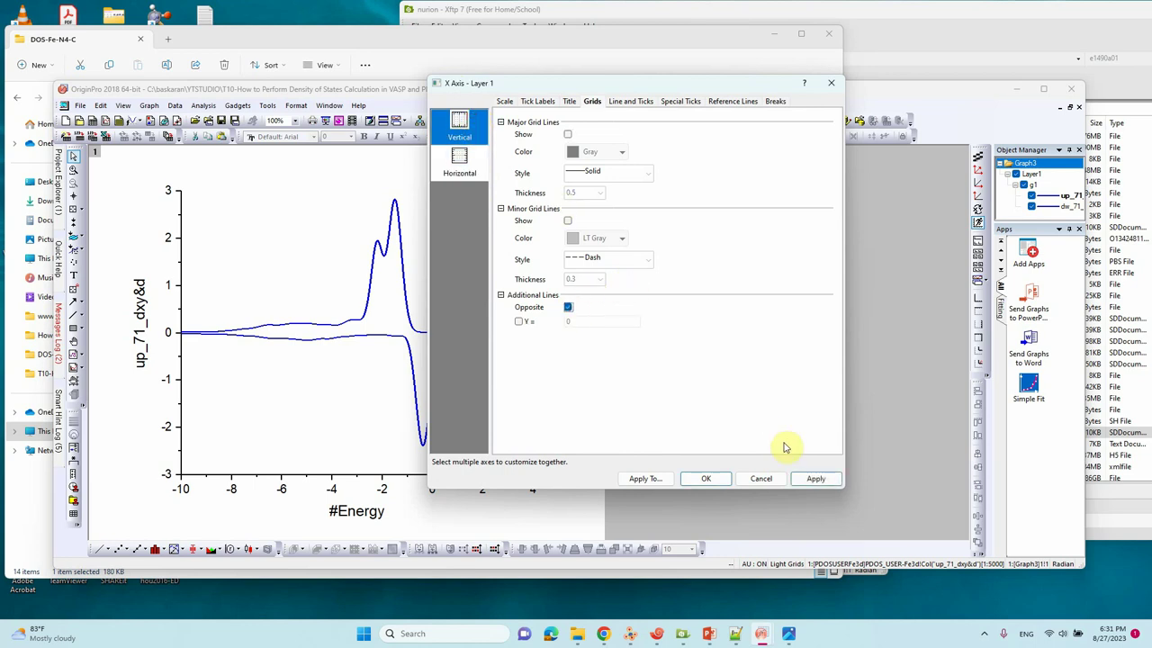
pyautogui.click(815, 478)
pyautogui.click(711, 479)
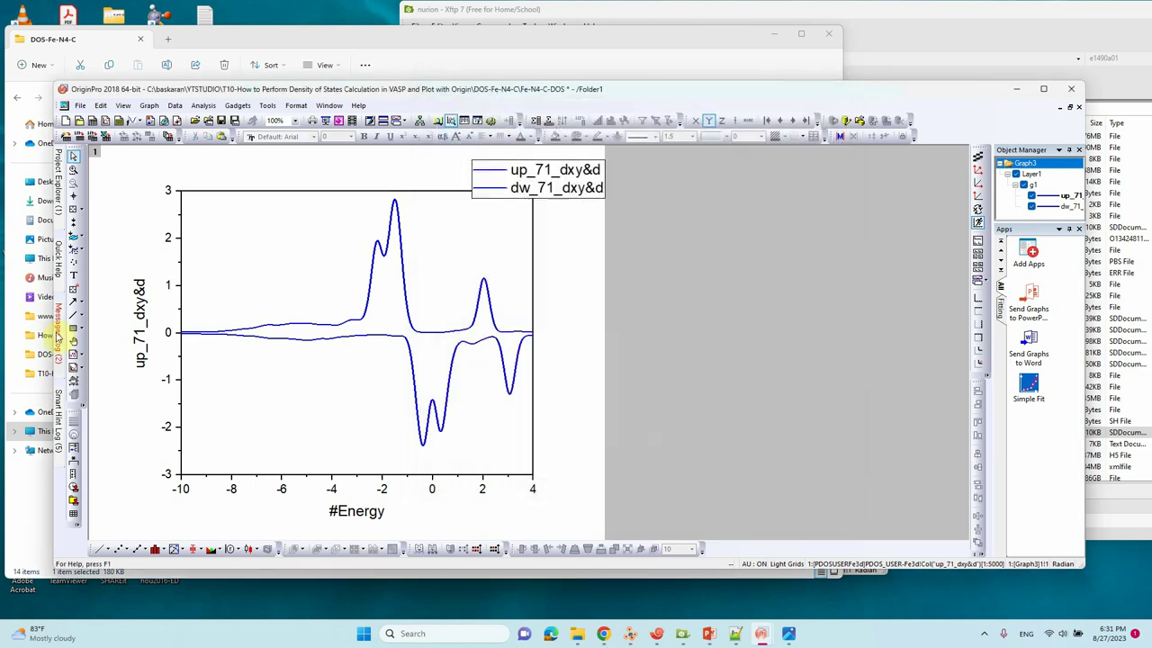
# Format the tick labels of the Y and X axes as bold with font size 22.
pyautogui.click(168, 333)
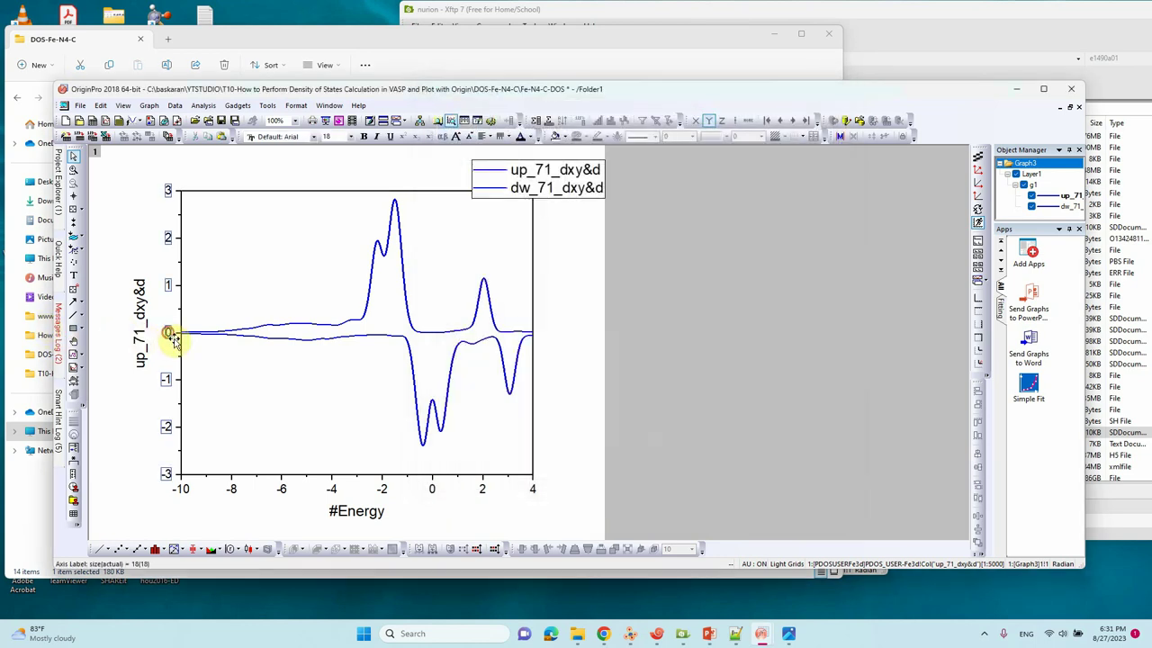
pyautogui.click(350, 136)
pyautogui.click(333, 217)
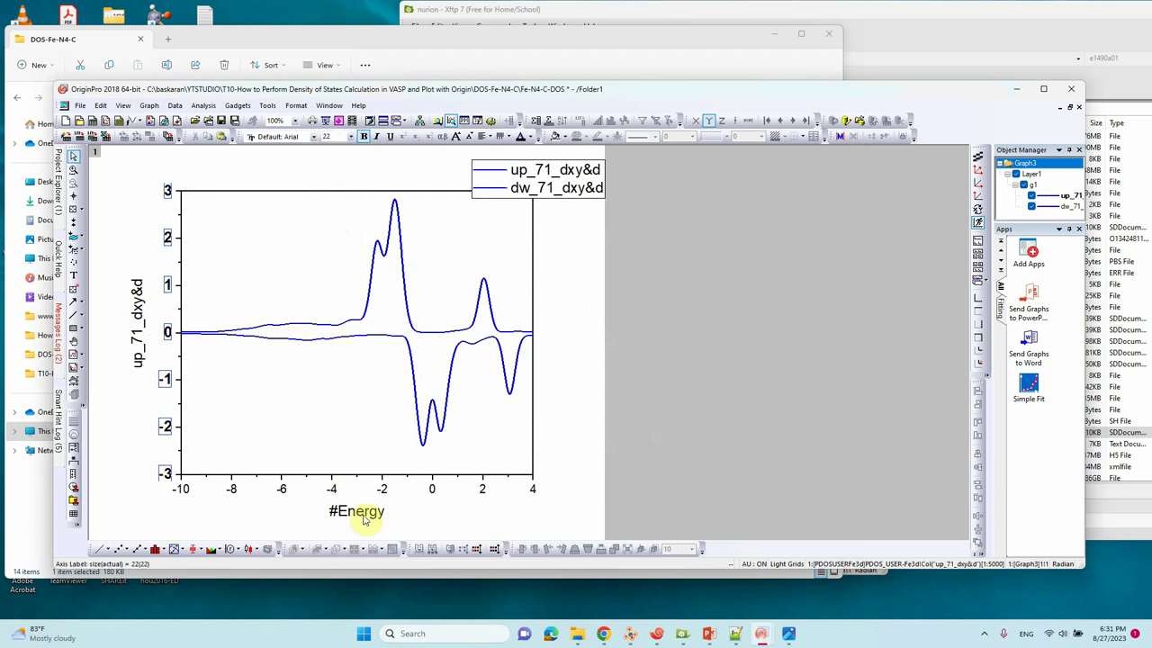
pyautogui.click(332, 489)
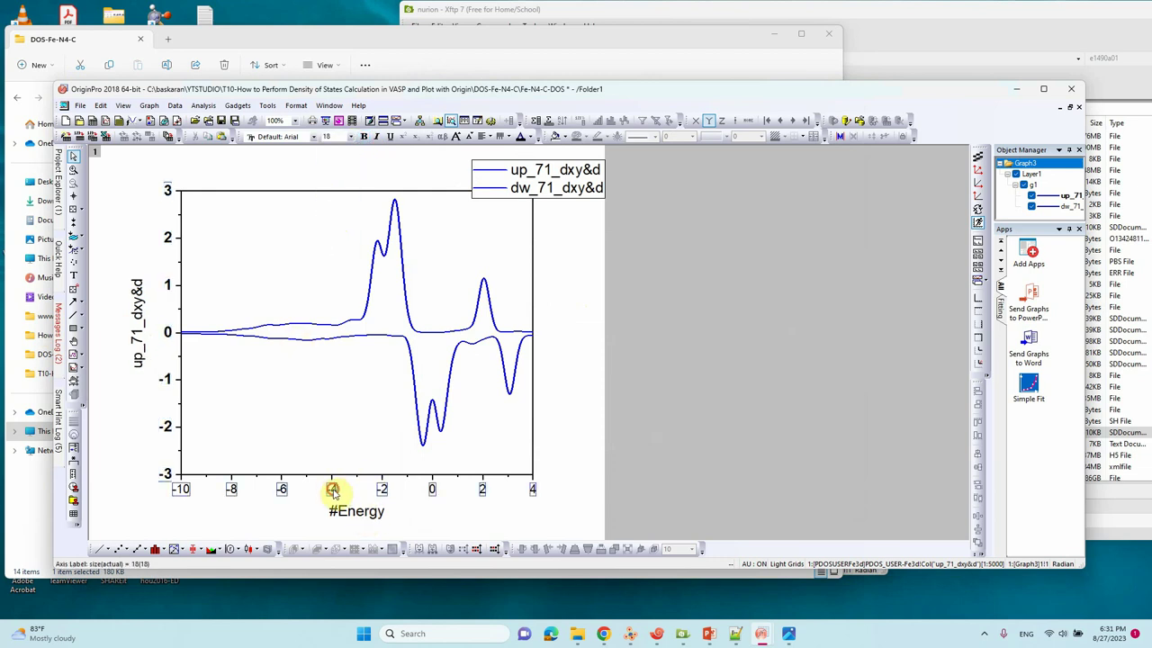
pyautogui.click(350, 135)
pyautogui.click(336, 219)
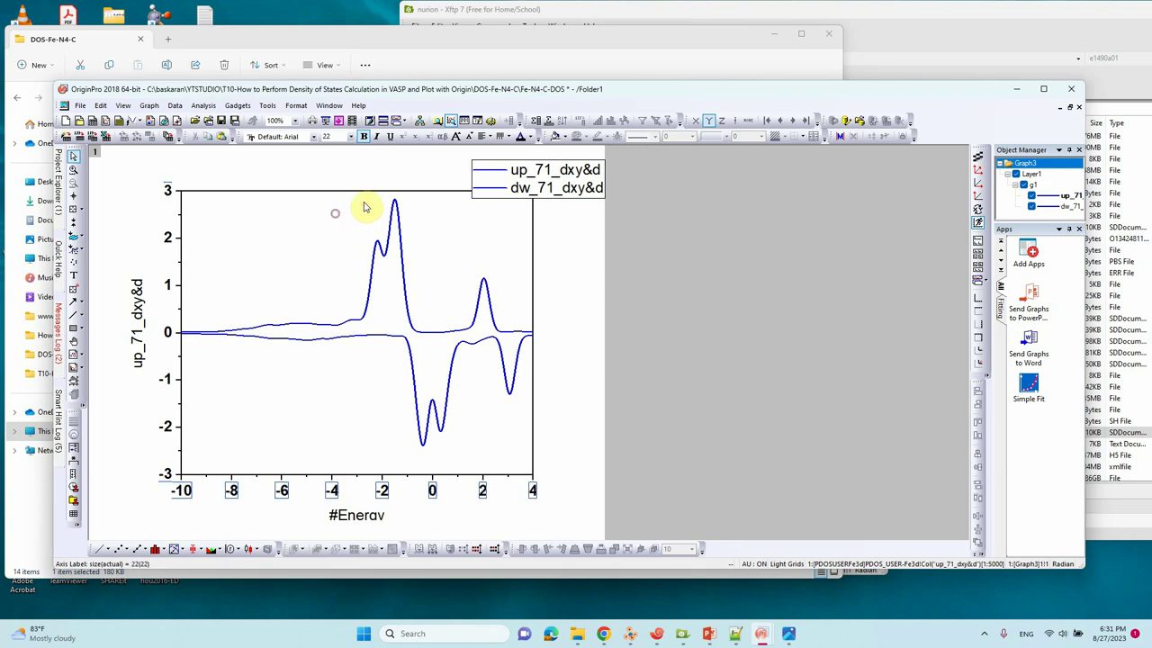
# Reduce the graph legend to a single entry for the first curve and label it Fe-3d.
pyautogui.click(347, 420)
pyautogui.click(544, 175)
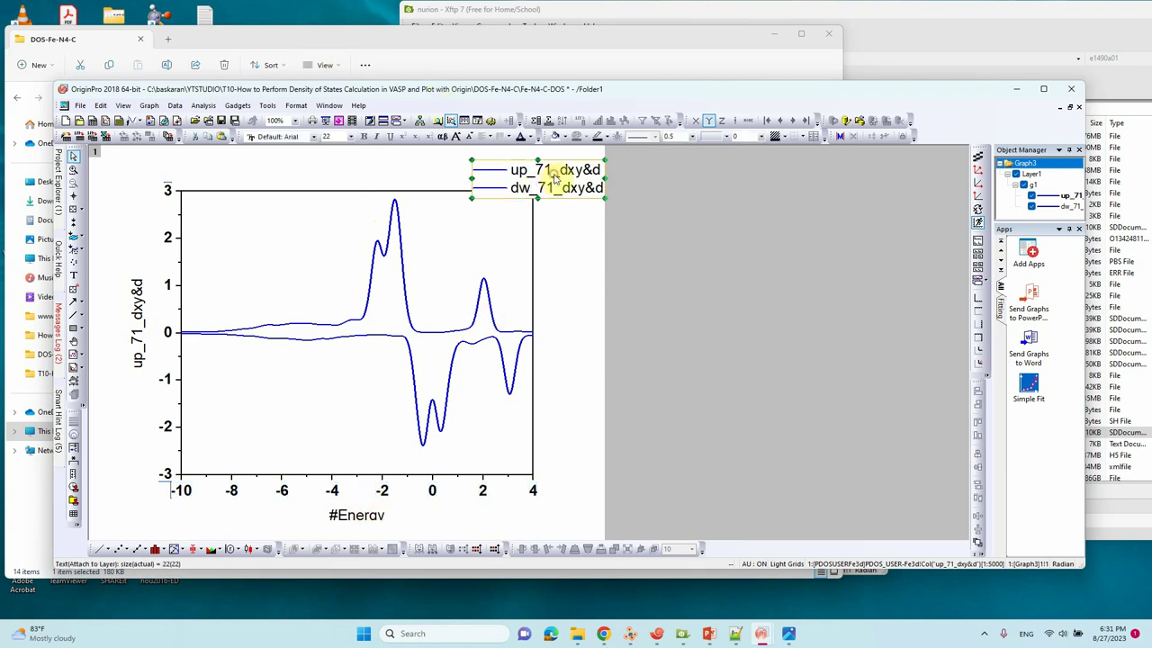
pyautogui.rightClick(548, 173)
pyautogui.click(583, 382)
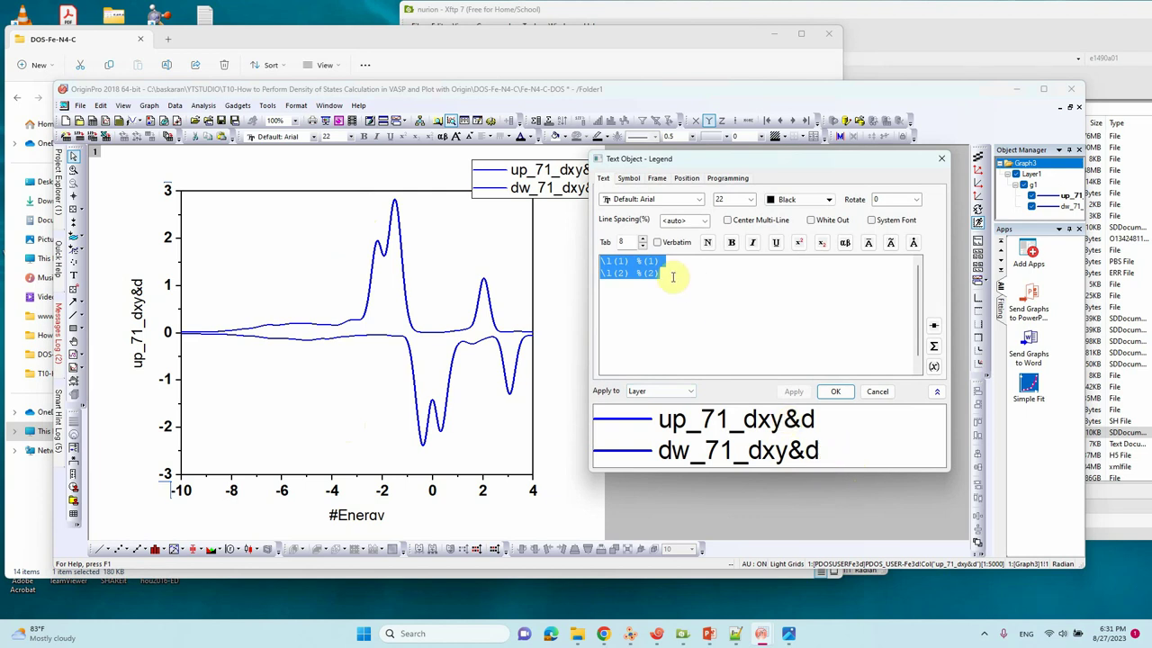
pyautogui.moveTo(668, 274); pyautogui.dragTo(520, 276)
pyautogui.press('Delete')
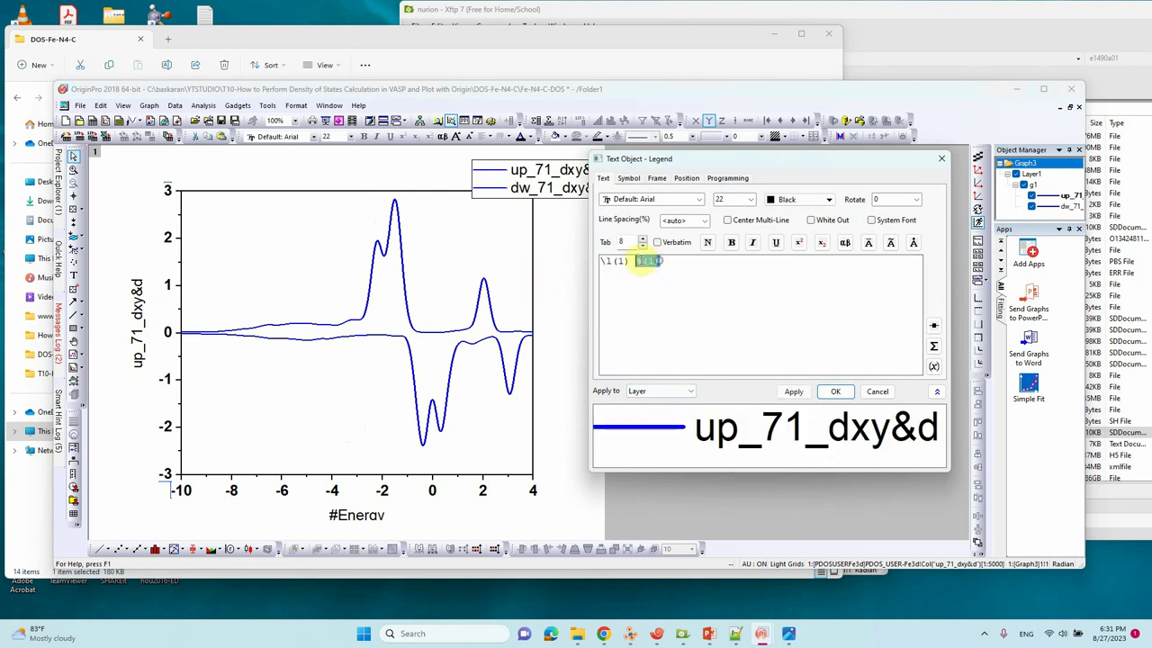
pyautogui.moveTo(636, 261); pyautogui.dragTo(660, 272)
pyautogui.write('Fe-3d')
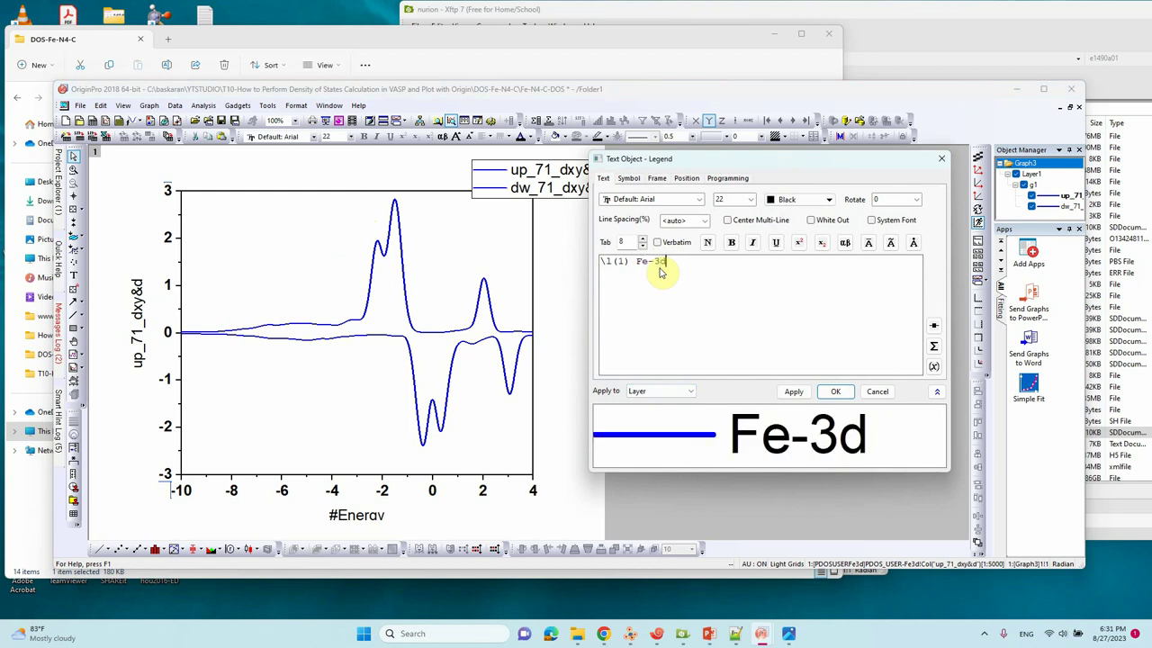
# Italicize the d in the Fe-3d legend entry and make the whole entry bold.
pyautogui.click(752, 249)
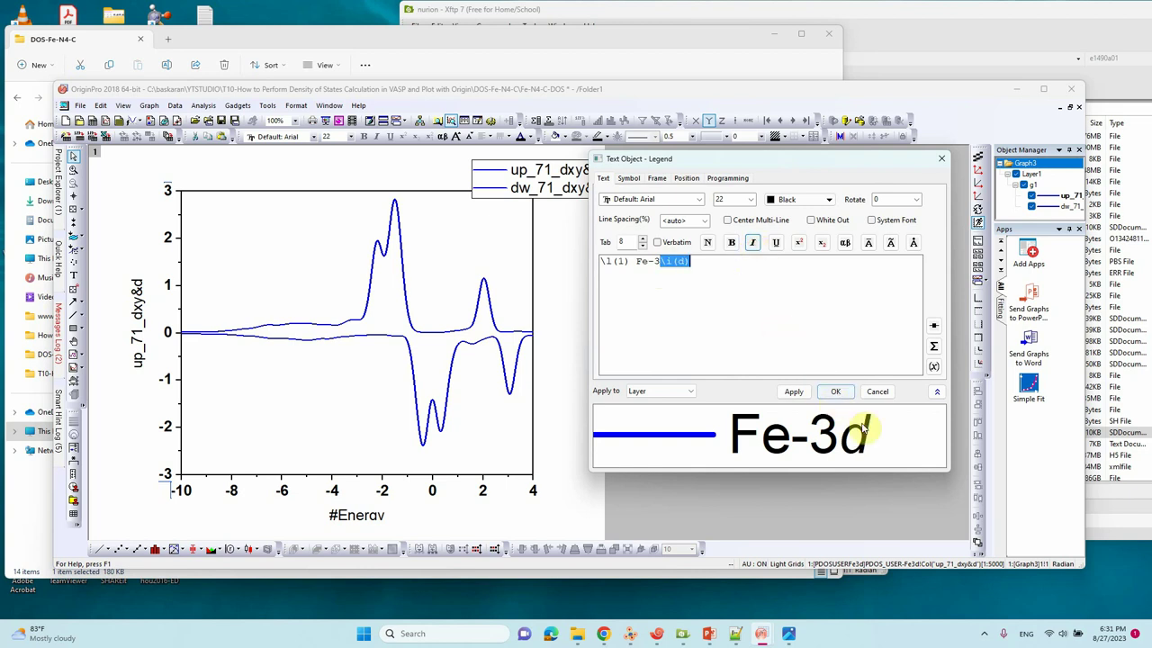
pyautogui.moveTo(699, 267); pyautogui.dragTo(419, 262)
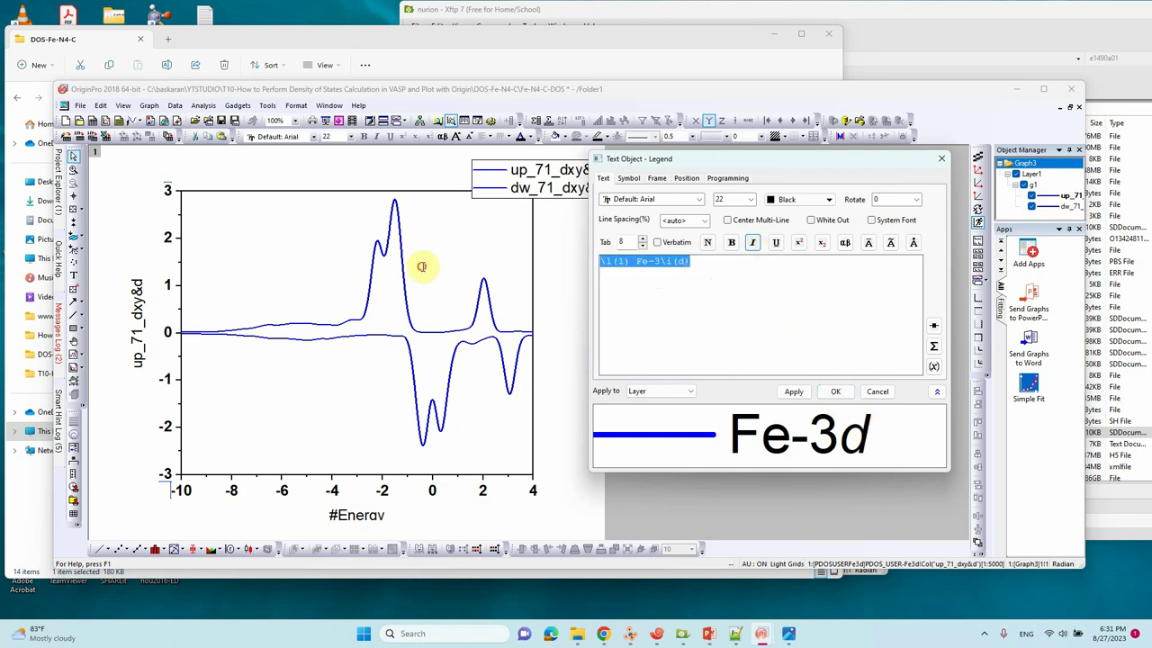
pyautogui.click(730, 243)
pyautogui.click(834, 392)
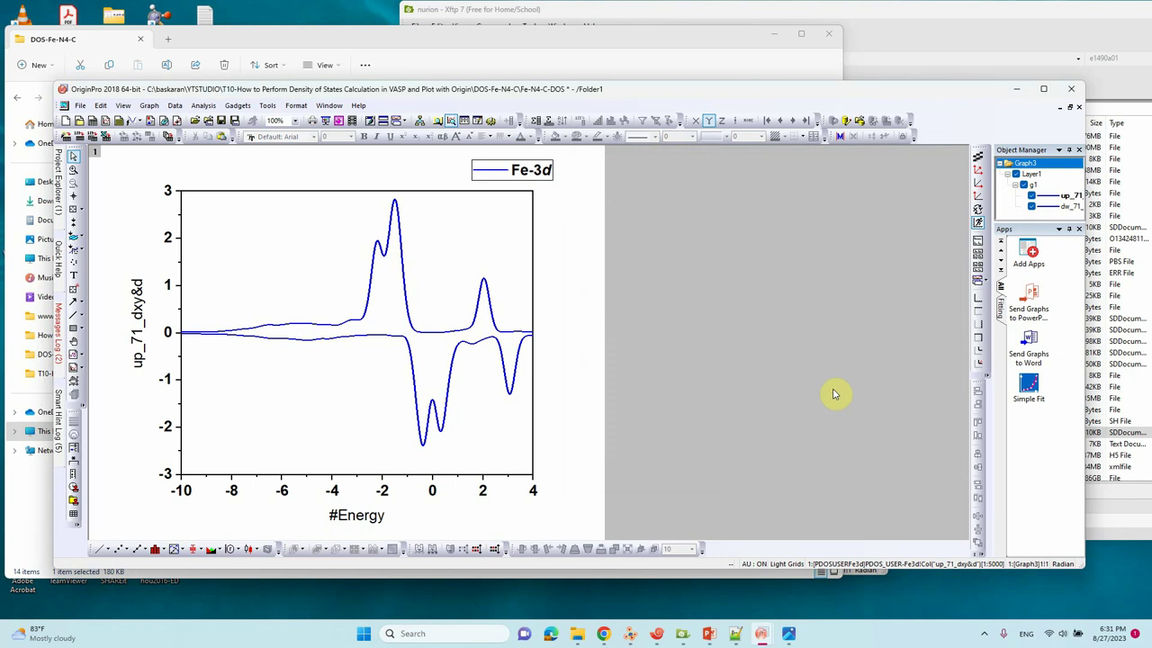
# Remove the box around the Fe-3d legend by setting its frame to None.
pyautogui.click(529, 170)
pyautogui.rightClick(527, 174)
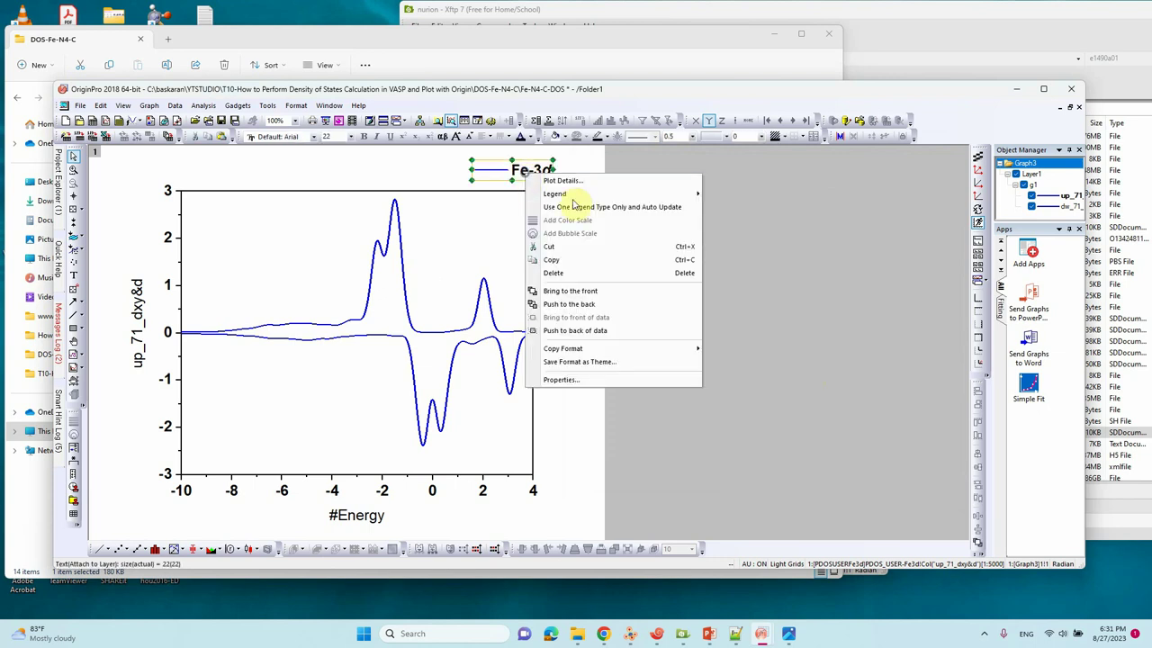
pyautogui.click(564, 379)
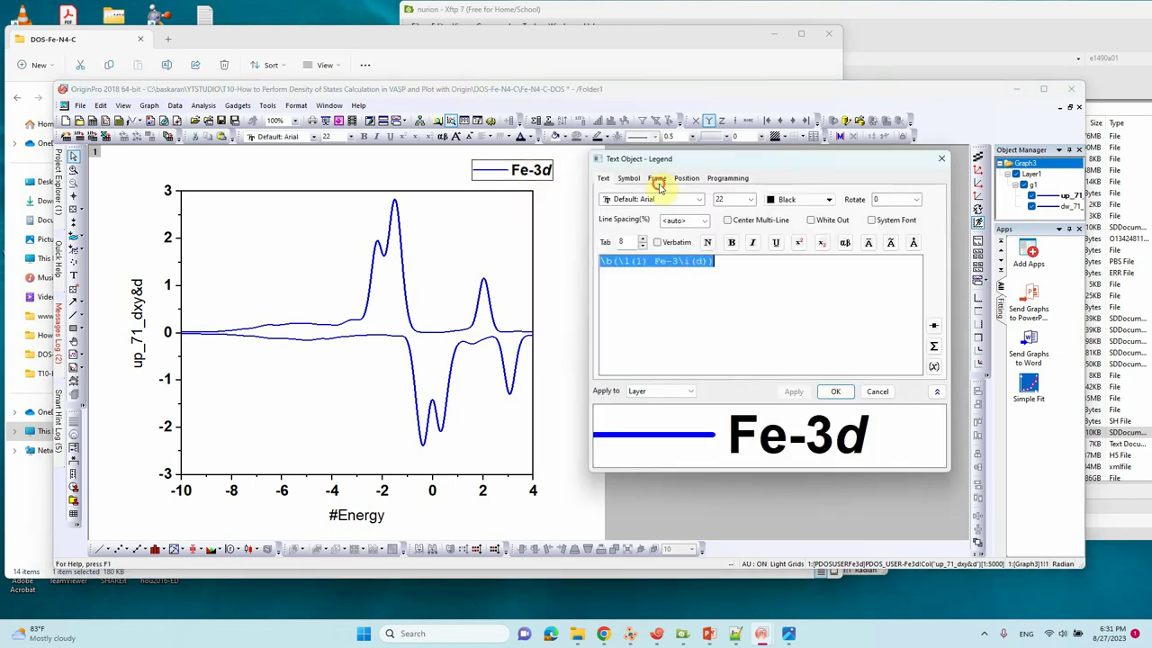
pyautogui.click(658, 180)
pyautogui.click(657, 196)
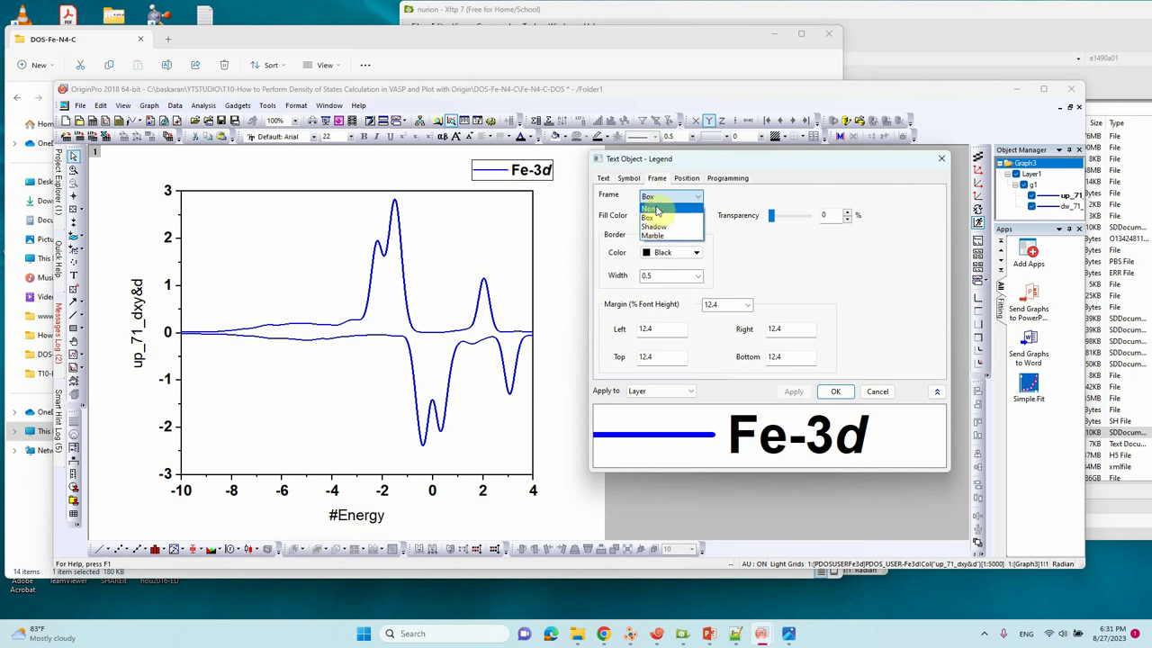
pyautogui.click(649, 209)
pyautogui.click(835, 391)
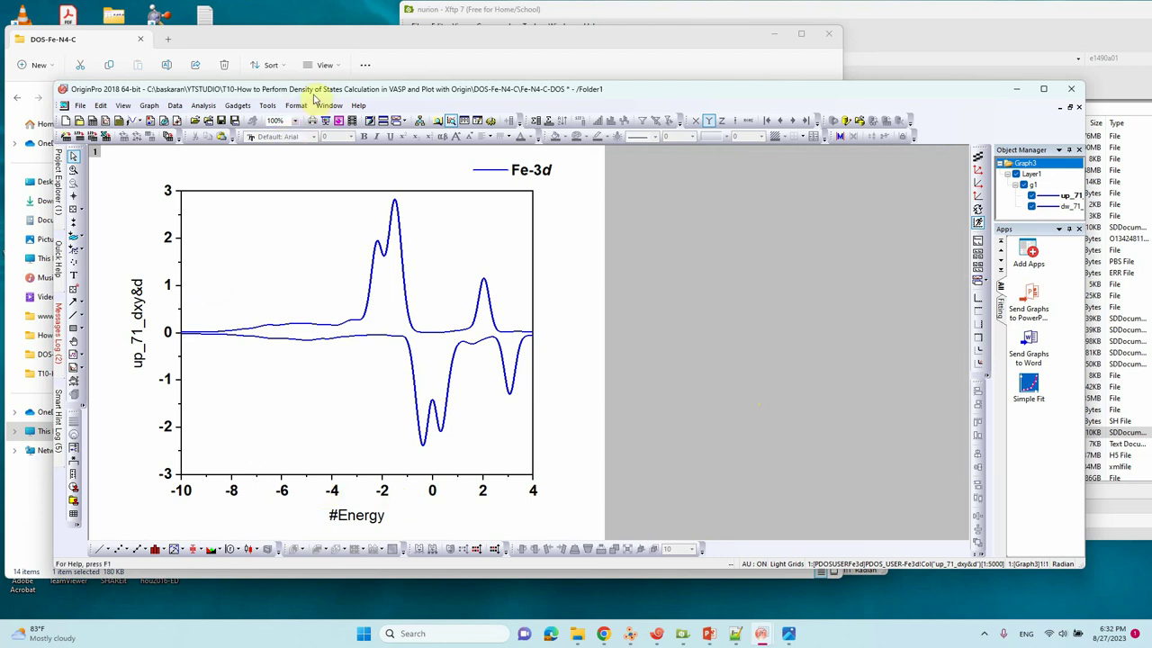
# Reposition the program window and restore the maximized Fe-3d graph to a floating window among the other project windows.
pyautogui.moveTo(322, 93); pyautogui.dragTo(455, 100)
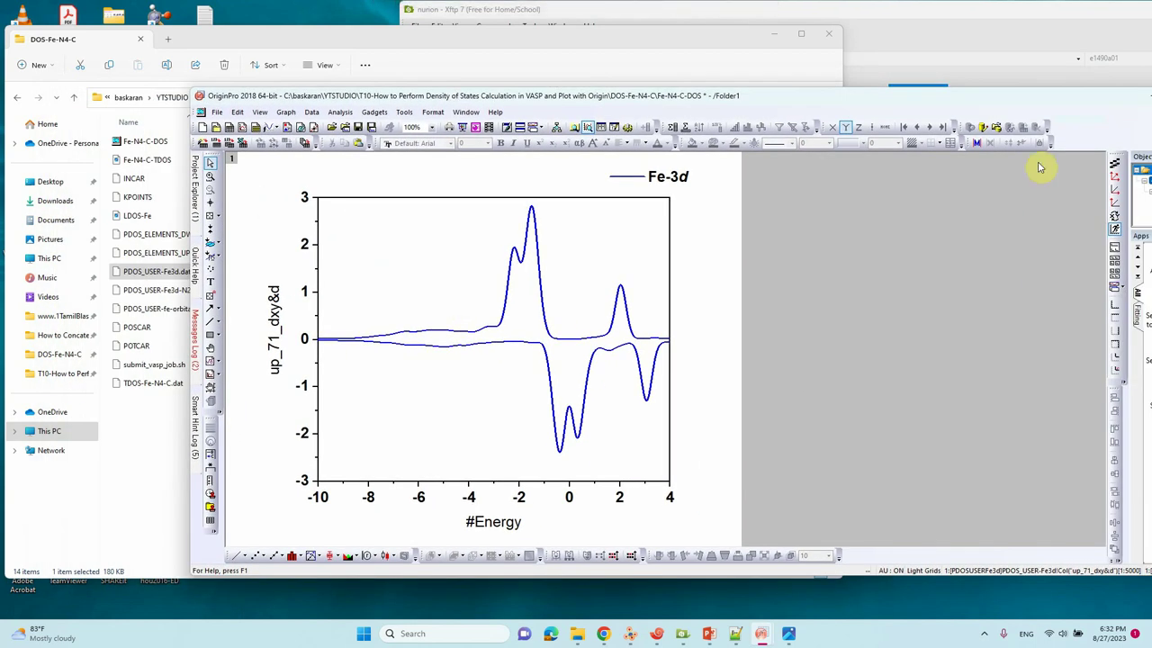
pyautogui.moveTo(1066, 101); pyautogui.dragTo(909, 101)
pyautogui.click(1050, 112)
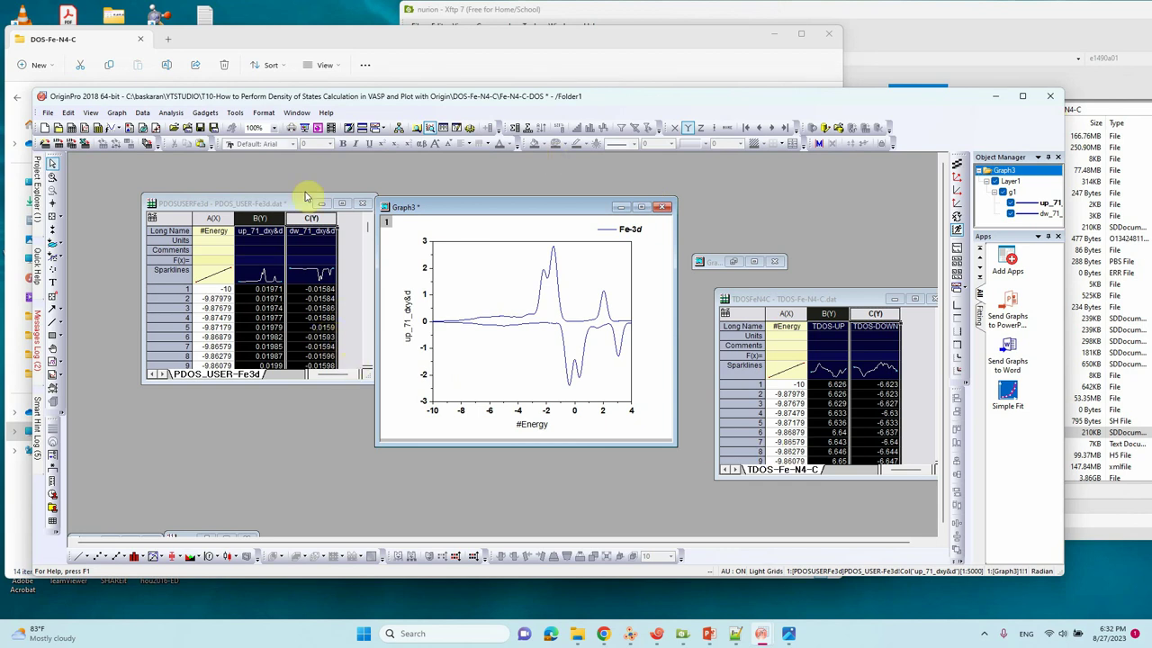
pyautogui.click(226, 538)
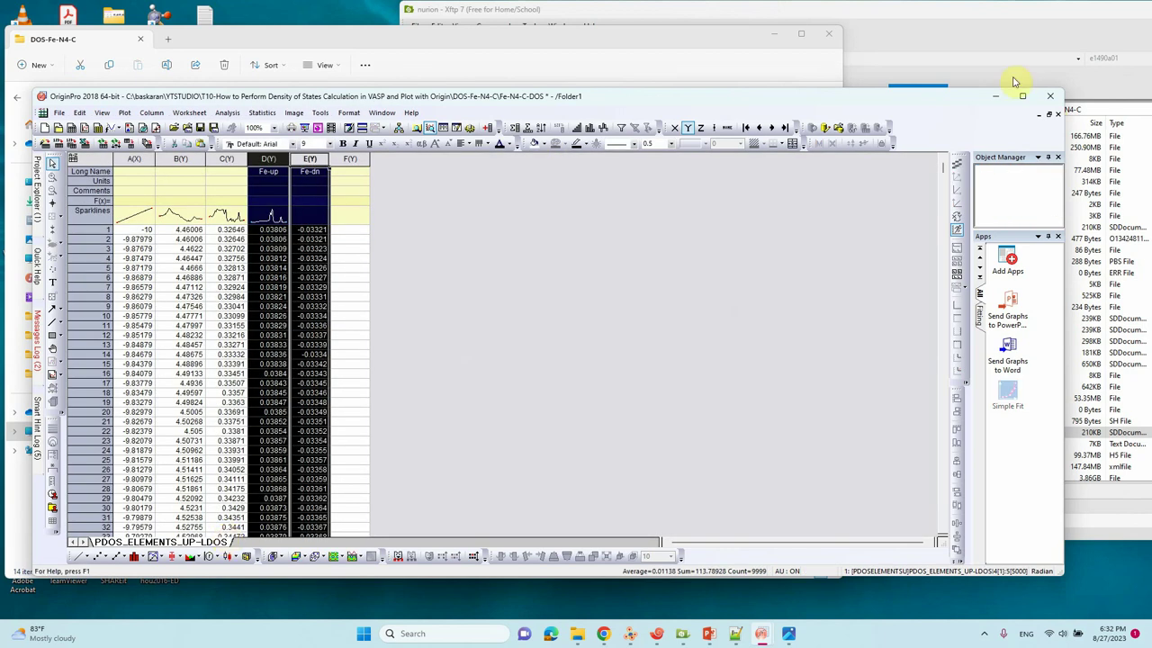
pyautogui.click(1049, 115)
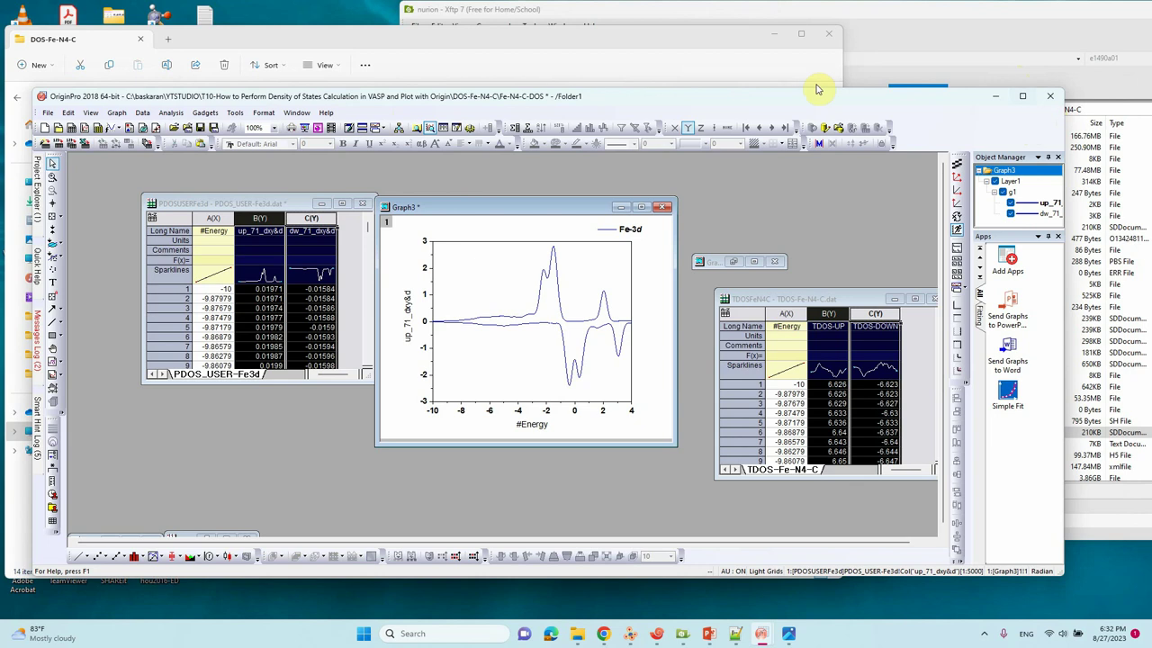
# Copy the Spin up and Spin down labels, both arrows, the dashed Fermi line and the EF label from the TDOS graph into the Fe-3d graph.
pyautogui.click(756, 263)
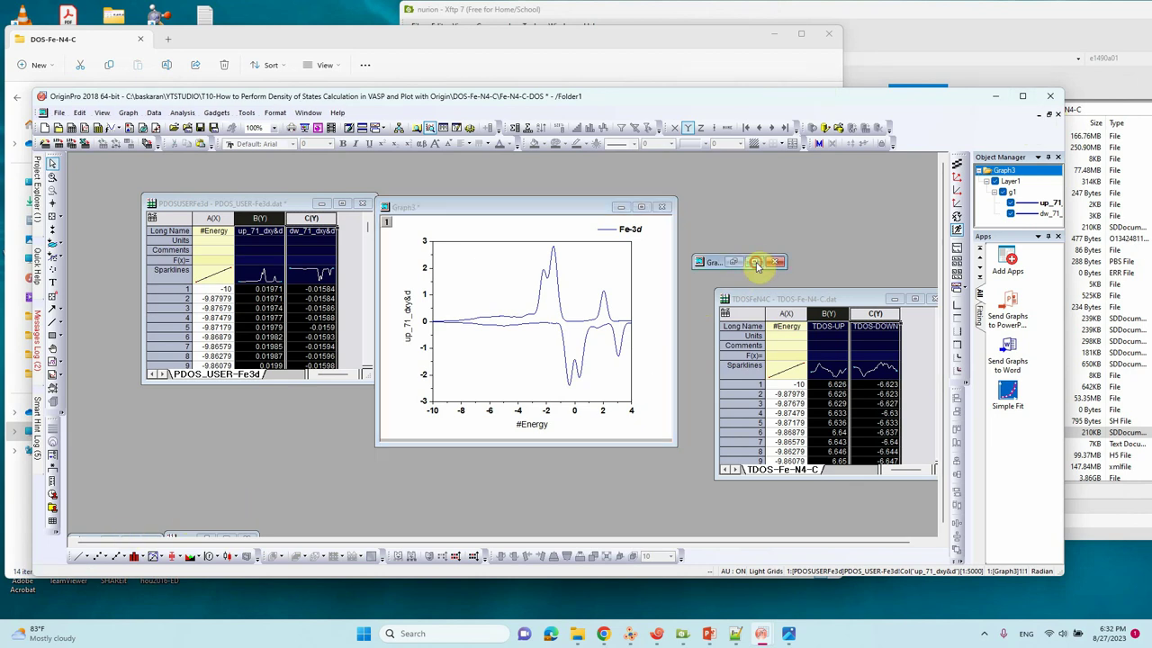
pyautogui.click(373, 187)
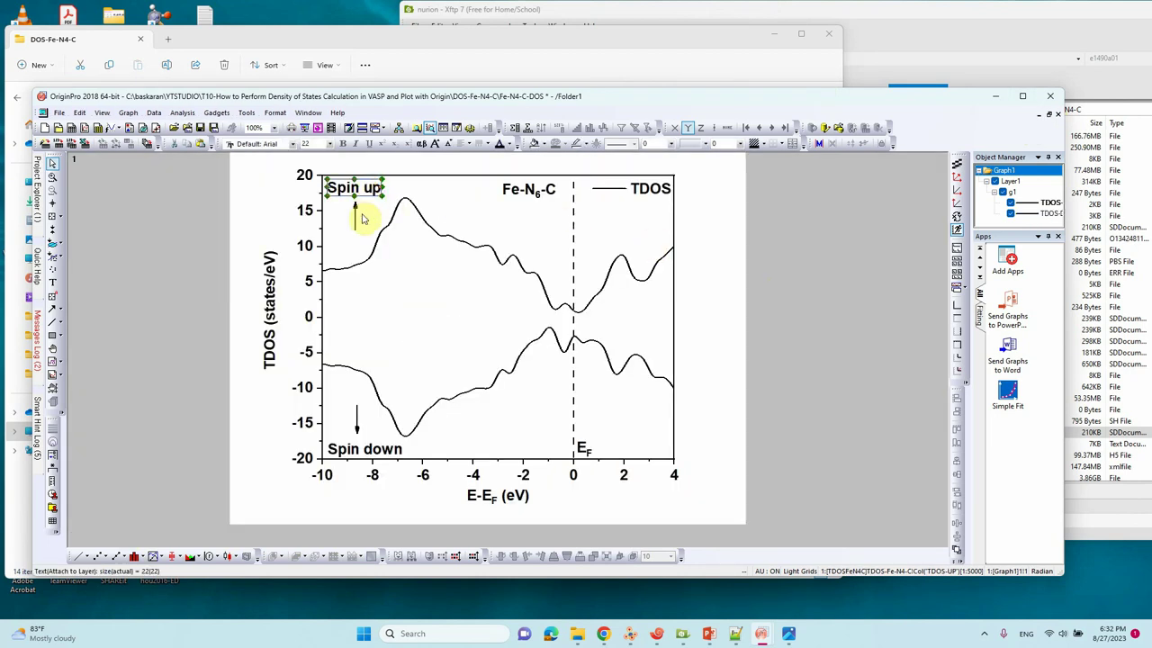
pyautogui.click(360, 218)
pyautogui.click(356, 417)
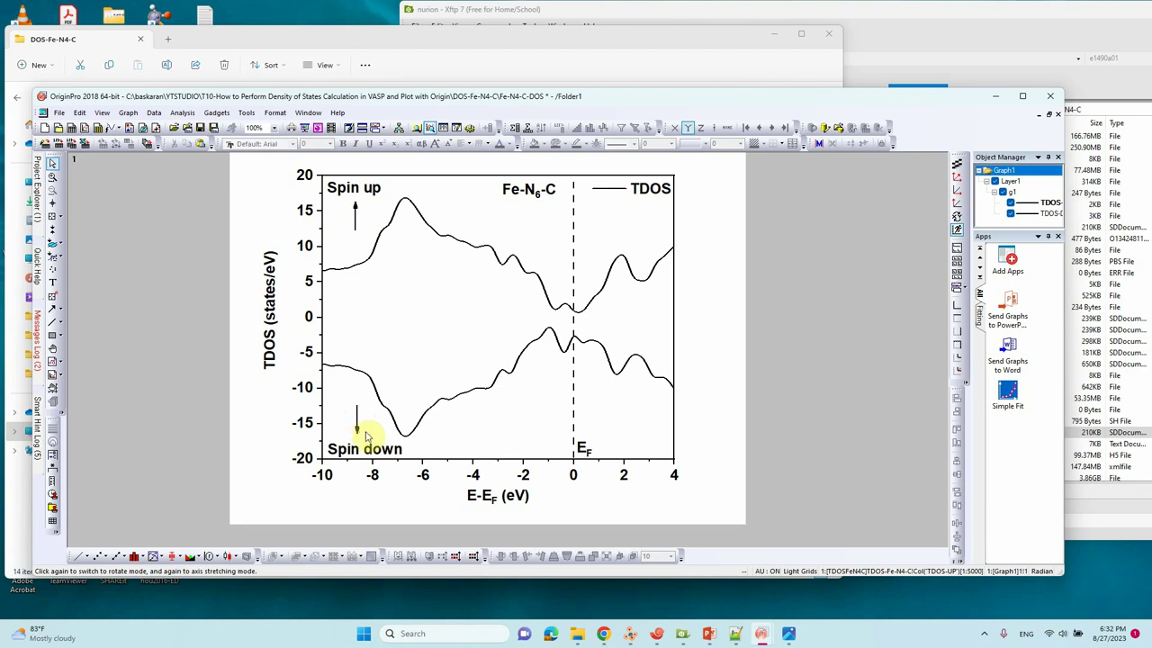
pyautogui.click(367, 441)
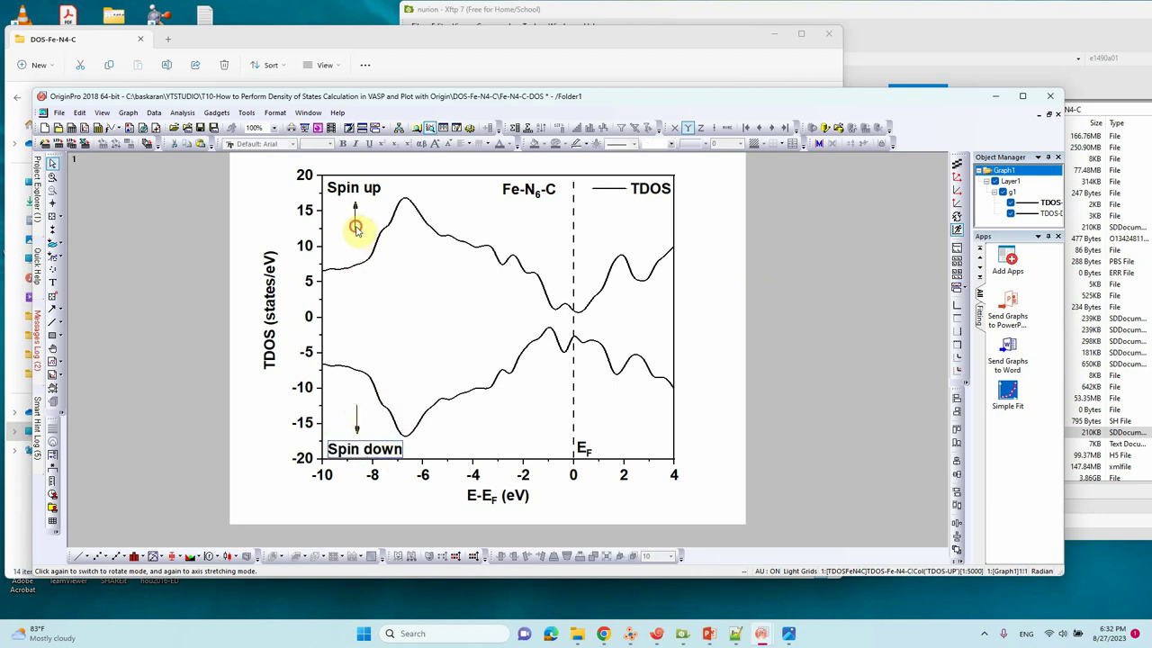
pyautogui.keyDown('shift'); pyautogui.click(368, 189); pyautogui.keyUp('shift')
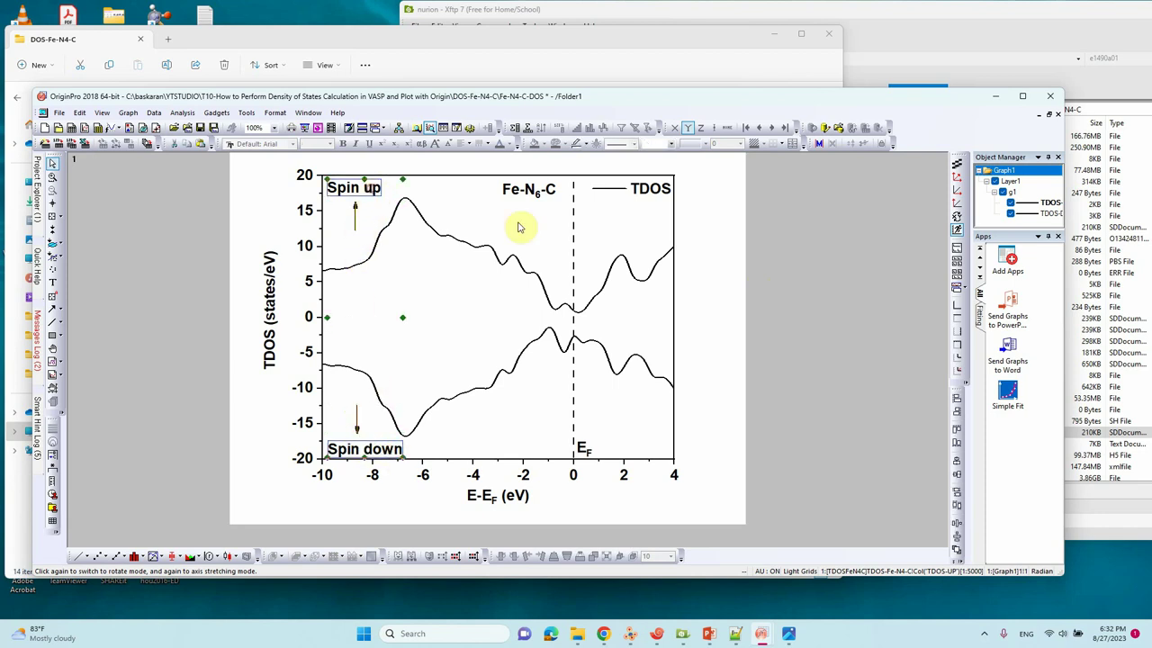
pyautogui.keyDown('shift'); pyautogui.click(574, 228); pyautogui.keyUp('shift')
pyautogui.keyDown('shift'); pyautogui.click(584, 450); pyautogui.keyUp('shift')
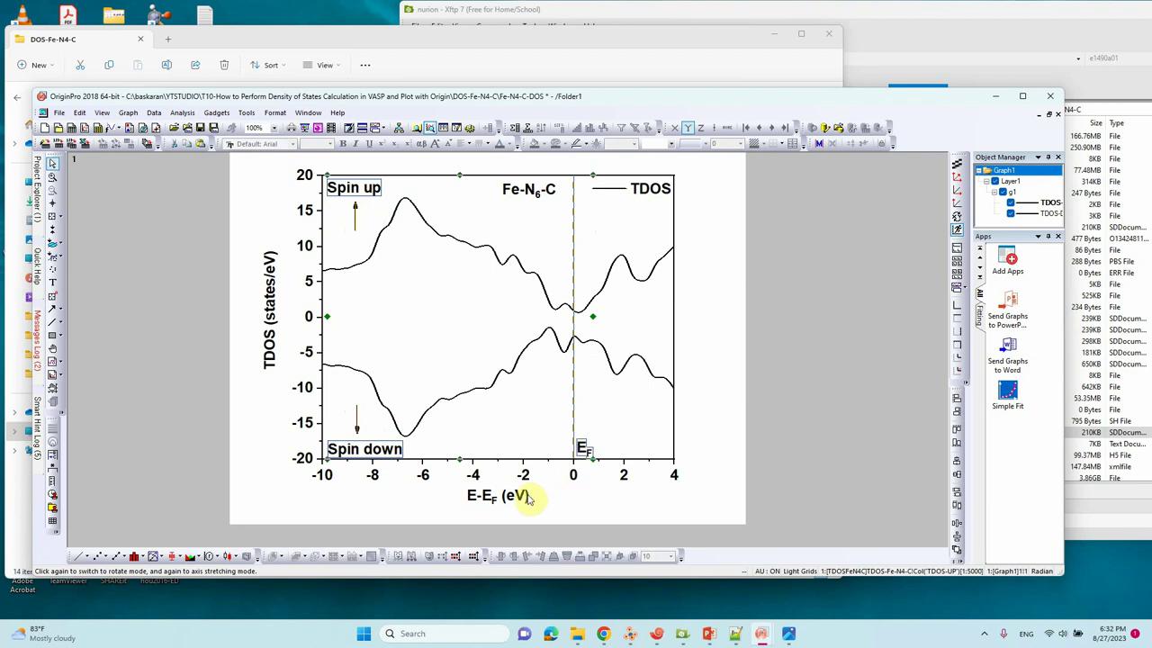
pyautogui.click(1038, 115)
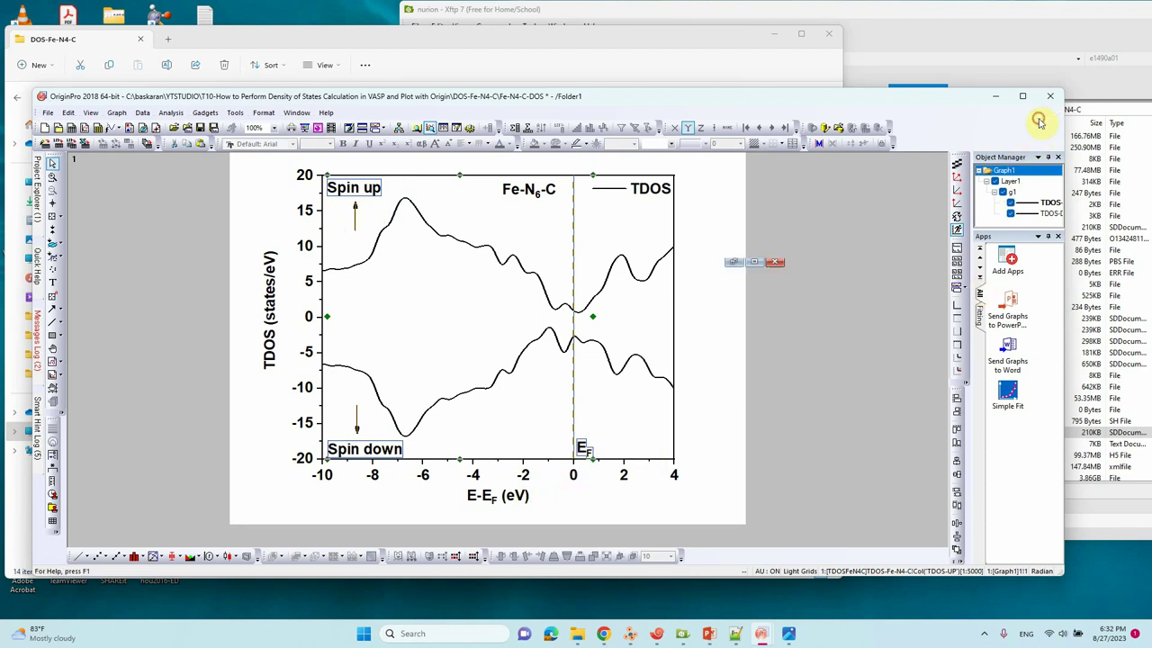
pyautogui.click(641, 207)
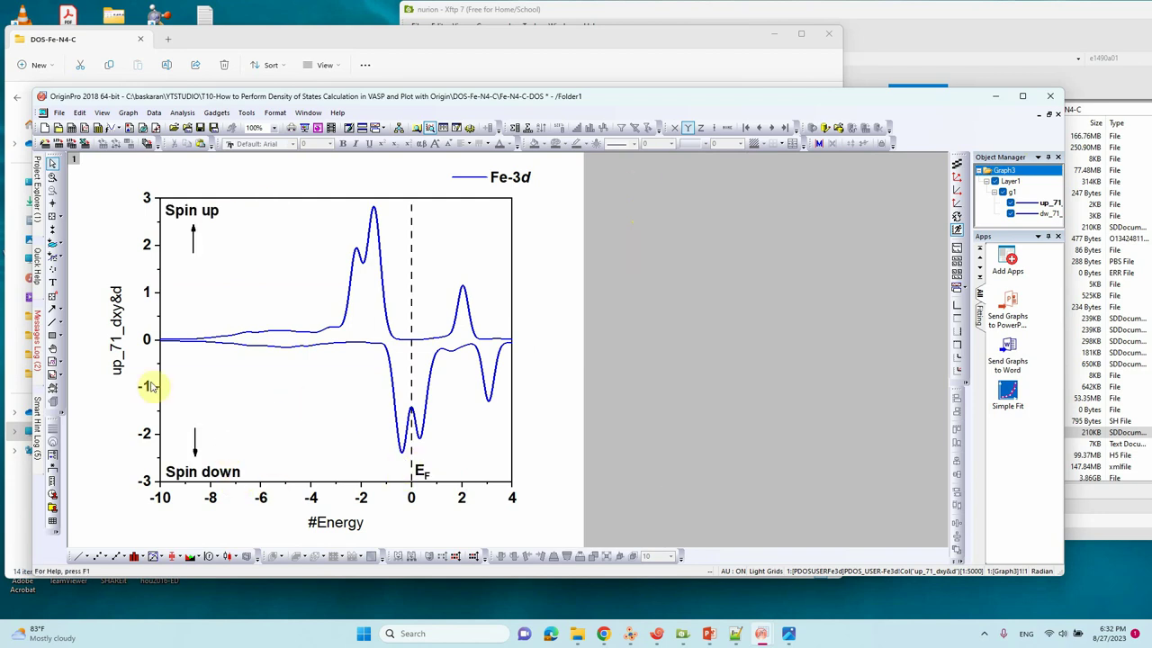
# Replace the Fe-3d graph's X axis title with the E-EF (eV) title copied from the TDOS graph.
pyautogui.click(1049, 117)
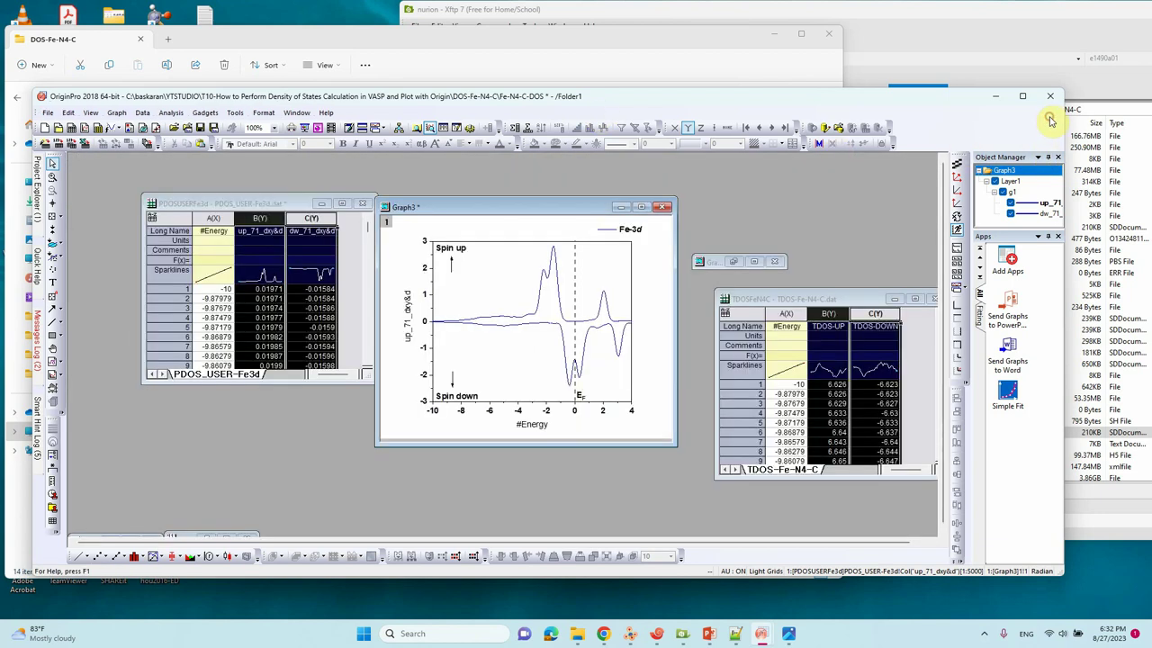
pyautogui.click(755, 261)
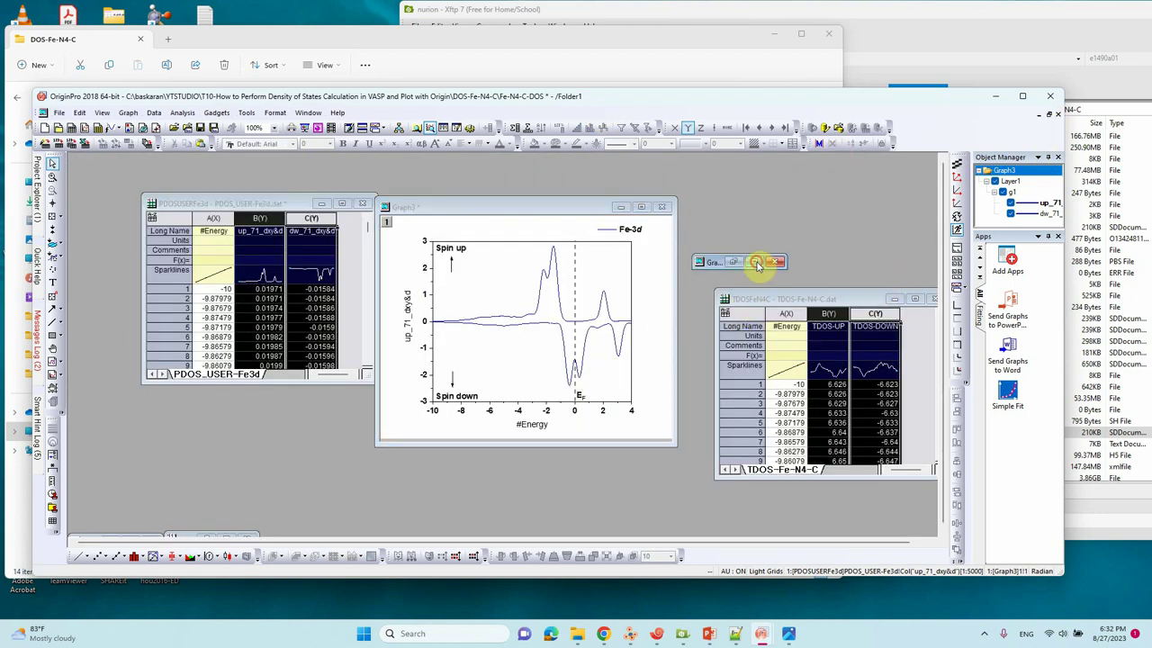
pyautogui.click(477, 493)
pyautogui.doubleClick(475, 490)
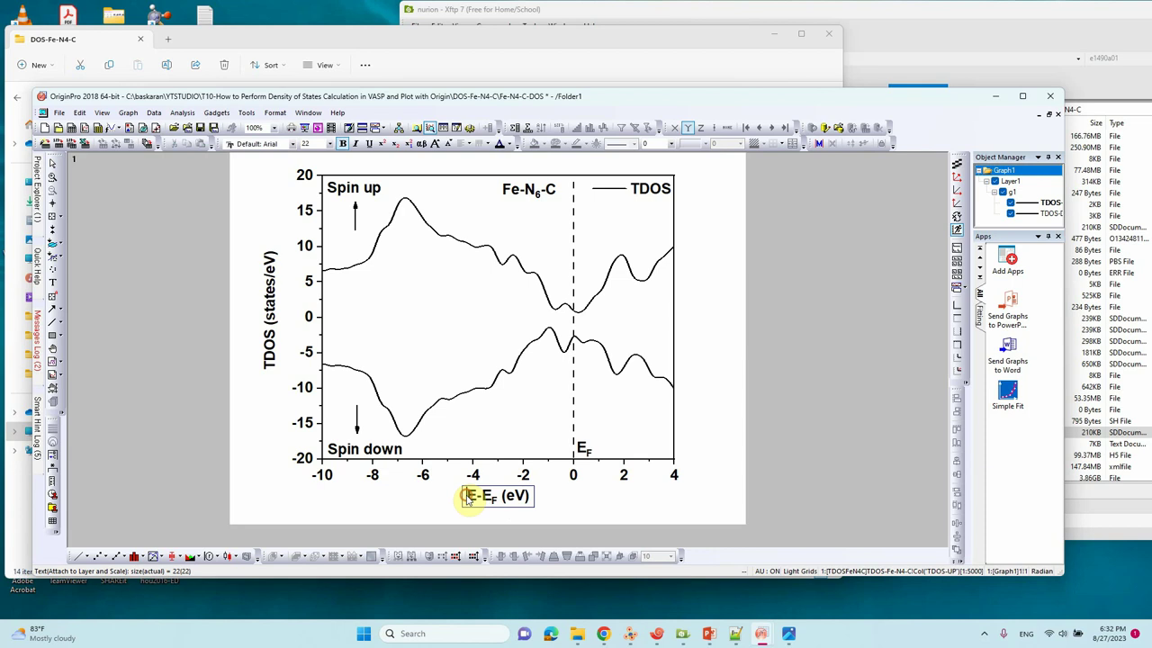
pyautogui.moveTo(476, 491); pyautogui.dragTo(565, 509)
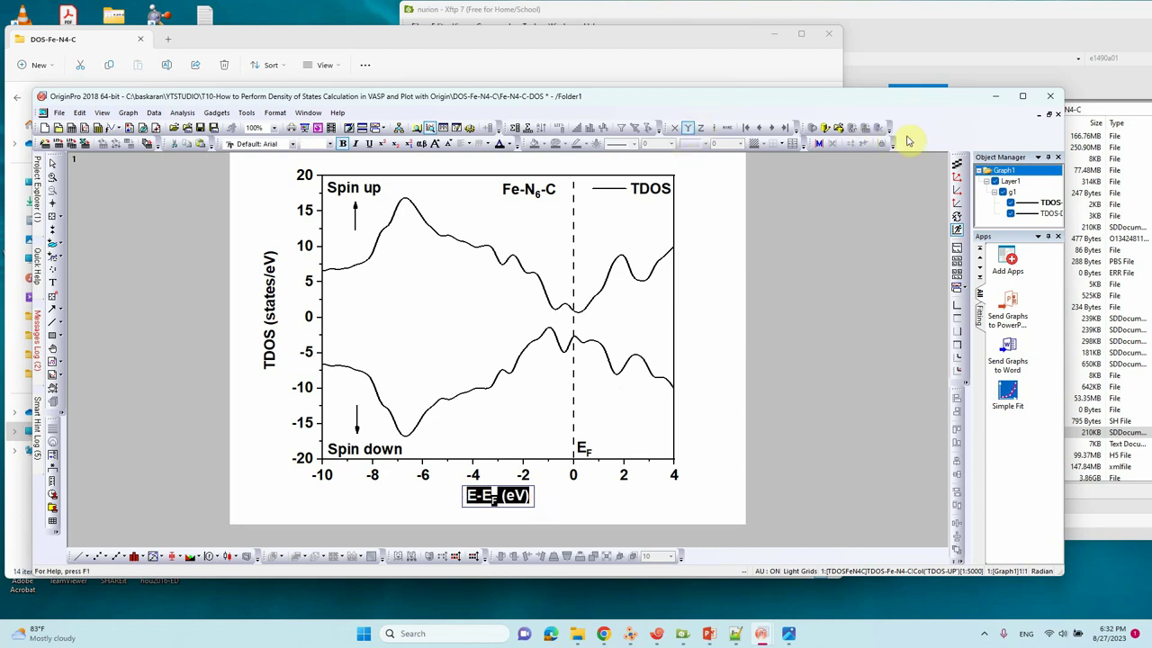
pyautogui.click(1049, 117)
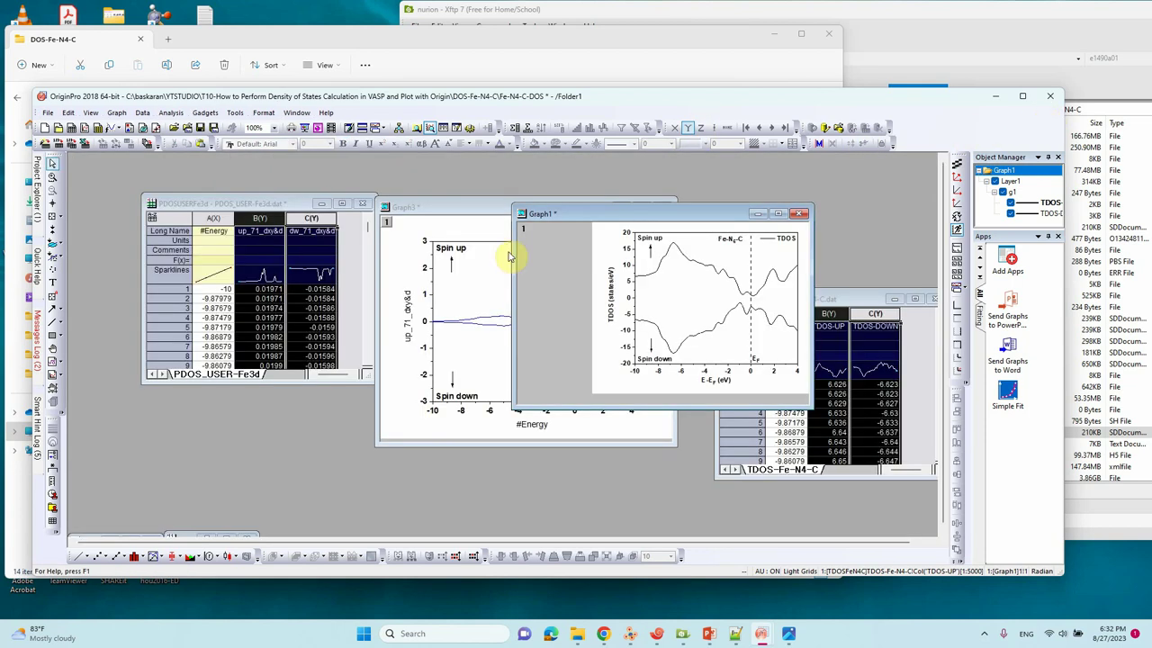
pyautogui.doubleClick(530, 426)
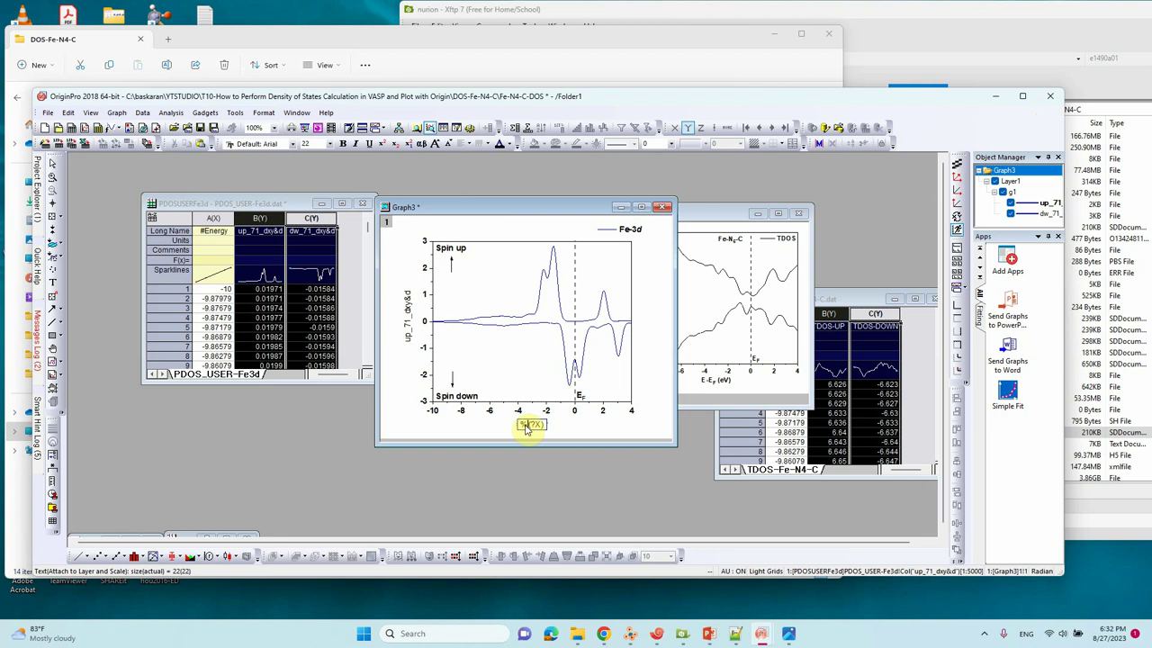
pyautogui.doubleClick(530, 426)
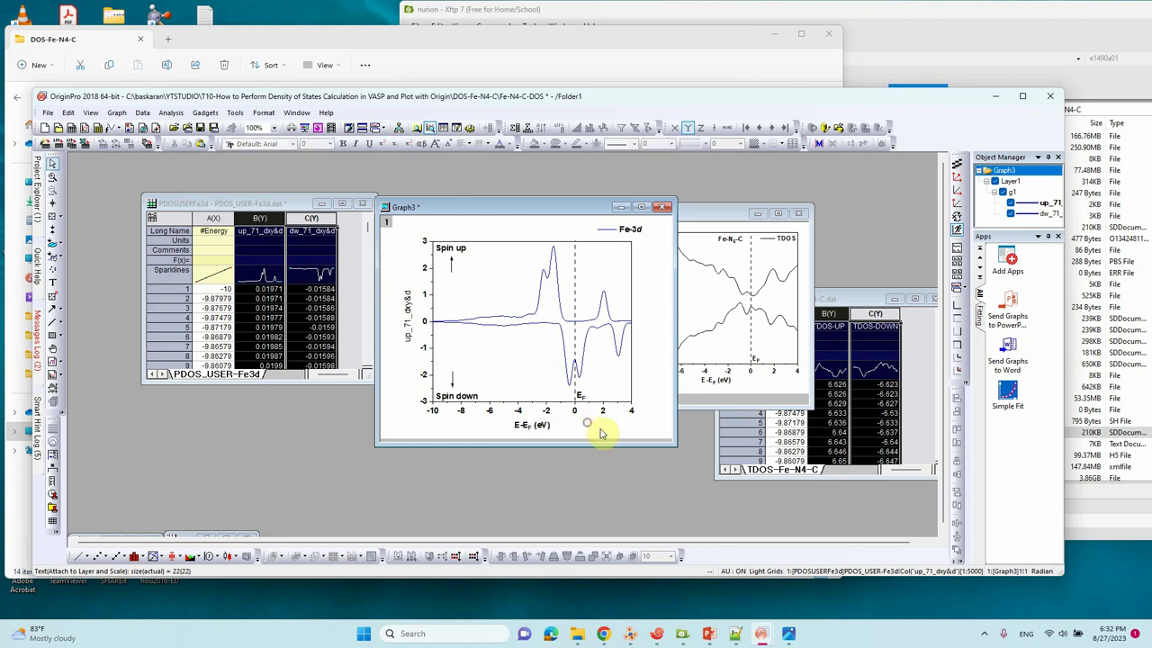
# Replace the Fe-3d graph's Y axis title with the TDOS (states/eV) title copied from the TDOS graph.
pyautogui.click(782, 360)
pyautogui.doubleClick(607, 313)
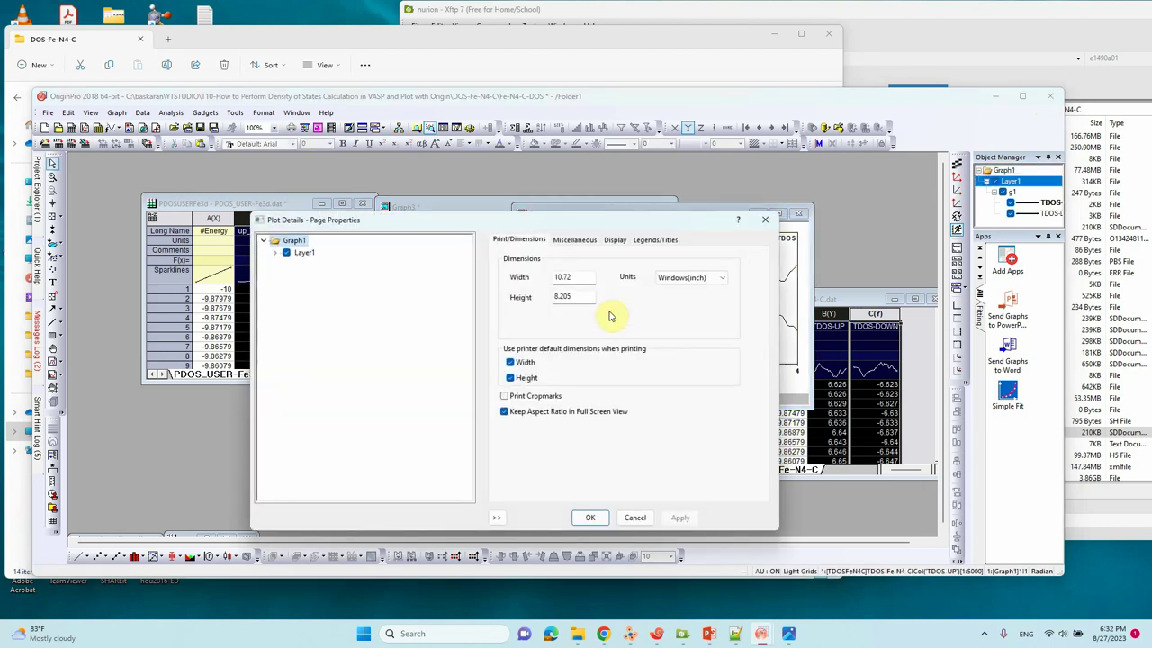
pyautogui.click(766, 221)
pyautogui.doubleClick(610, 310)
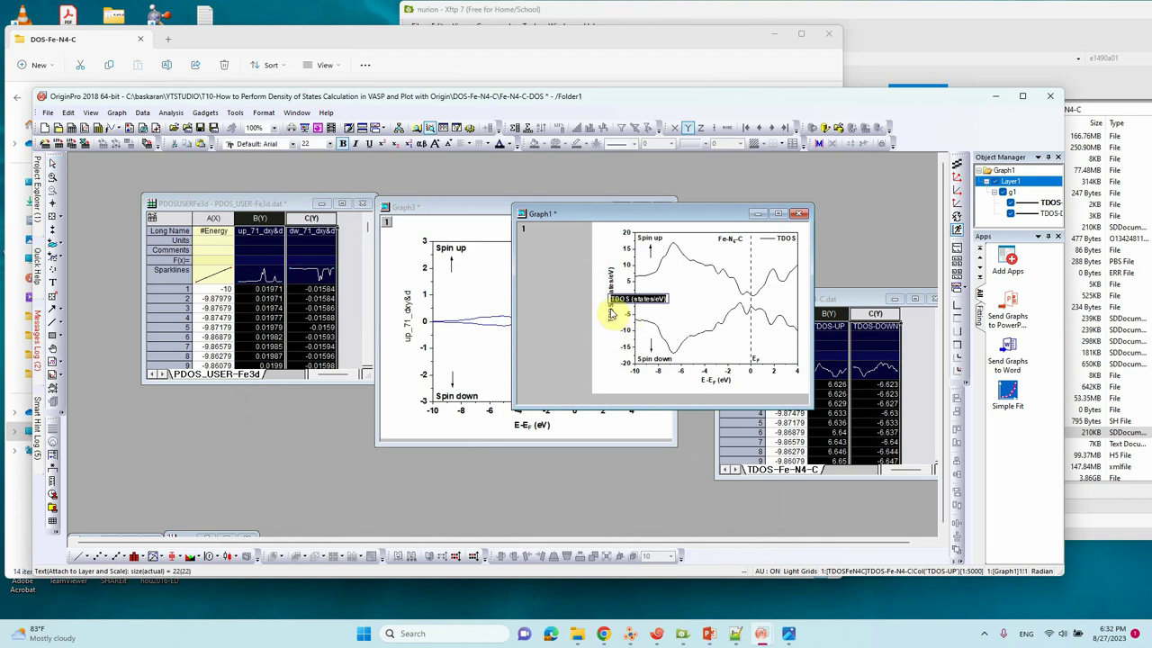
pyautogui.click(468, 334)
pyautogui.doubleClick(407, 332)
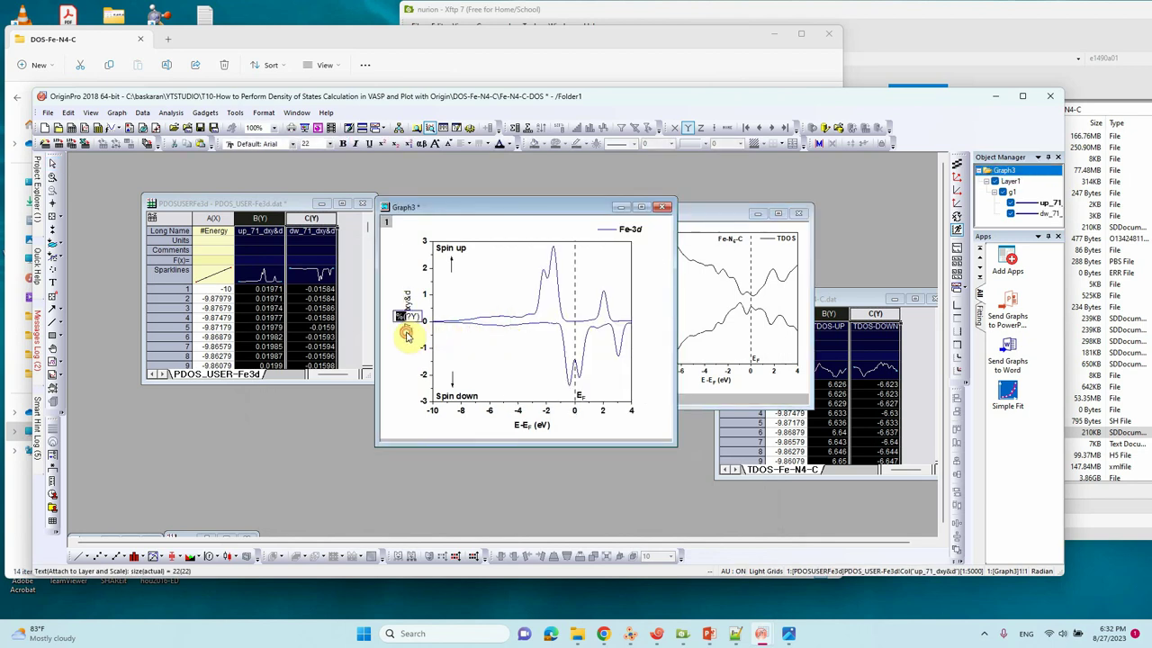
pyautogui.moveTo(399, 322); pyautogui.dragTo(451, 321)
pyautogui.write('TDOS (states/eV)')
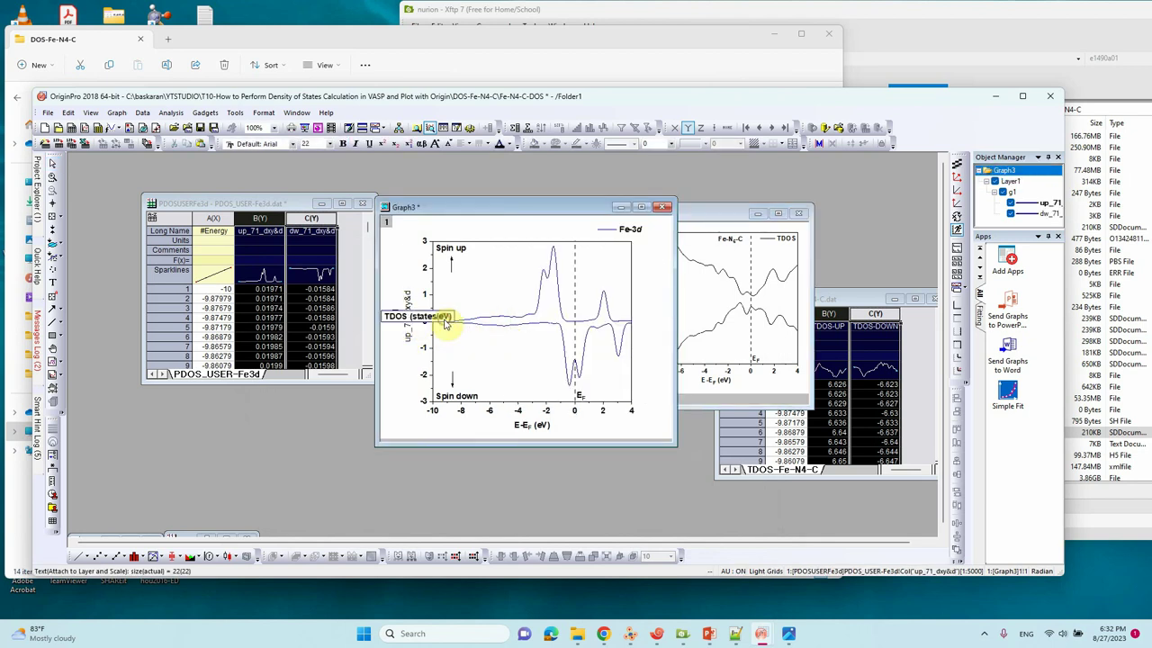
pyautogui.click(486, 360)
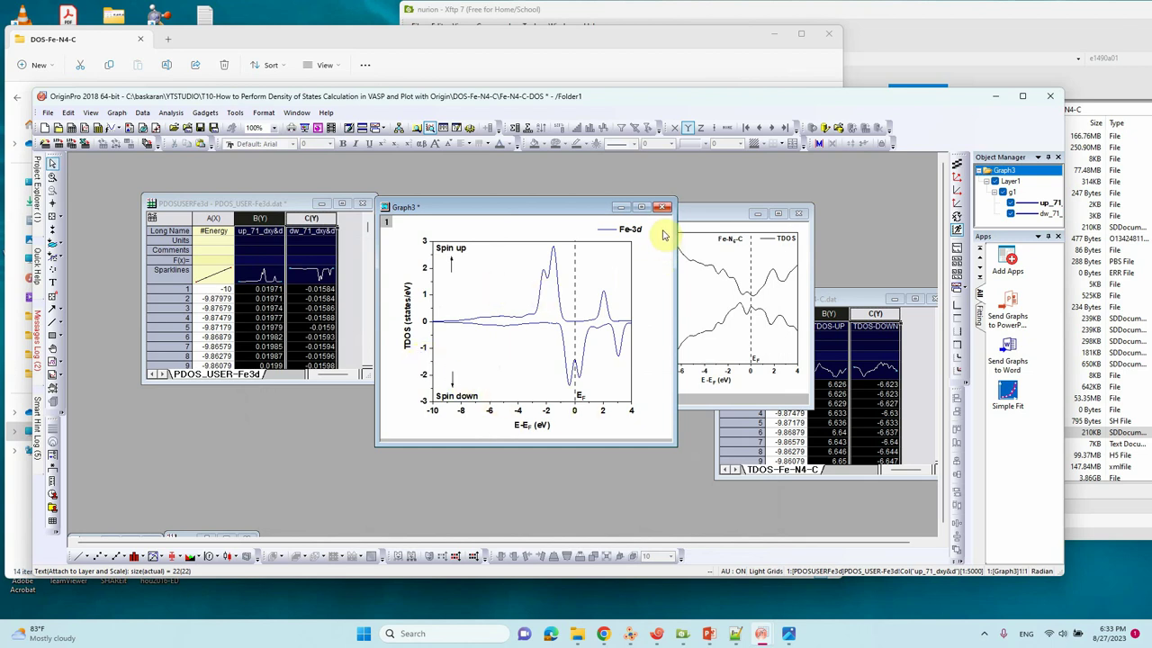
# Maximize the Fe-3d graph and move its legend inside the upper-right corner of the plot frame.
pyautogui.click(642, 207)
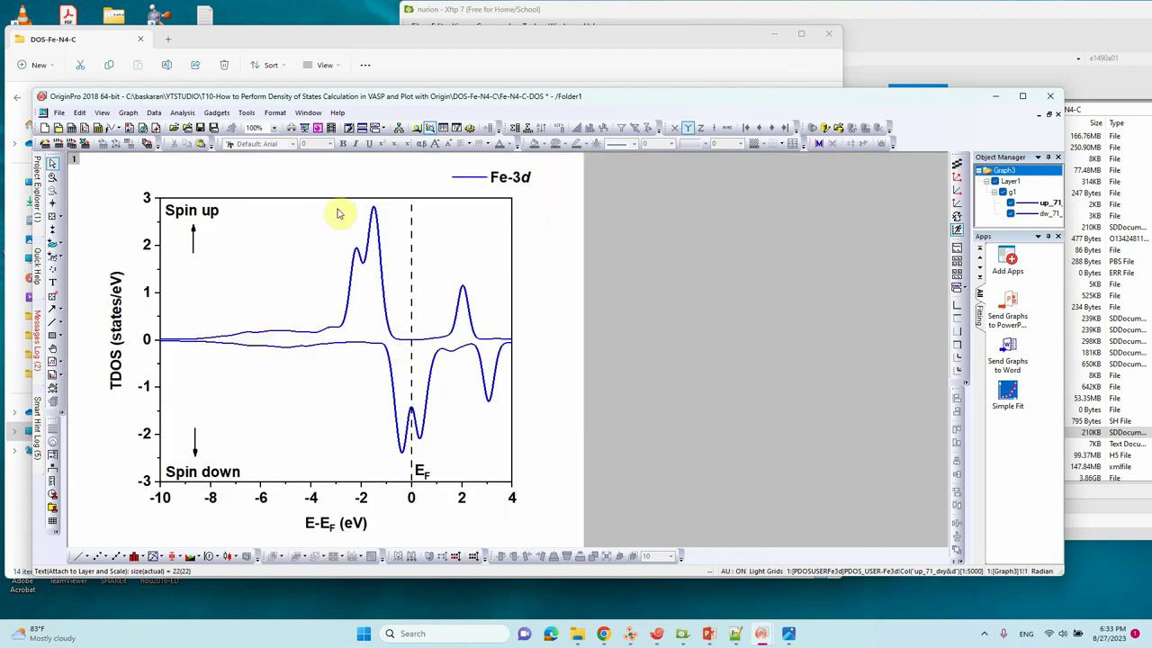
pyautogui.moveTo(498, 177); pyautogui.dragTo(477, 210)
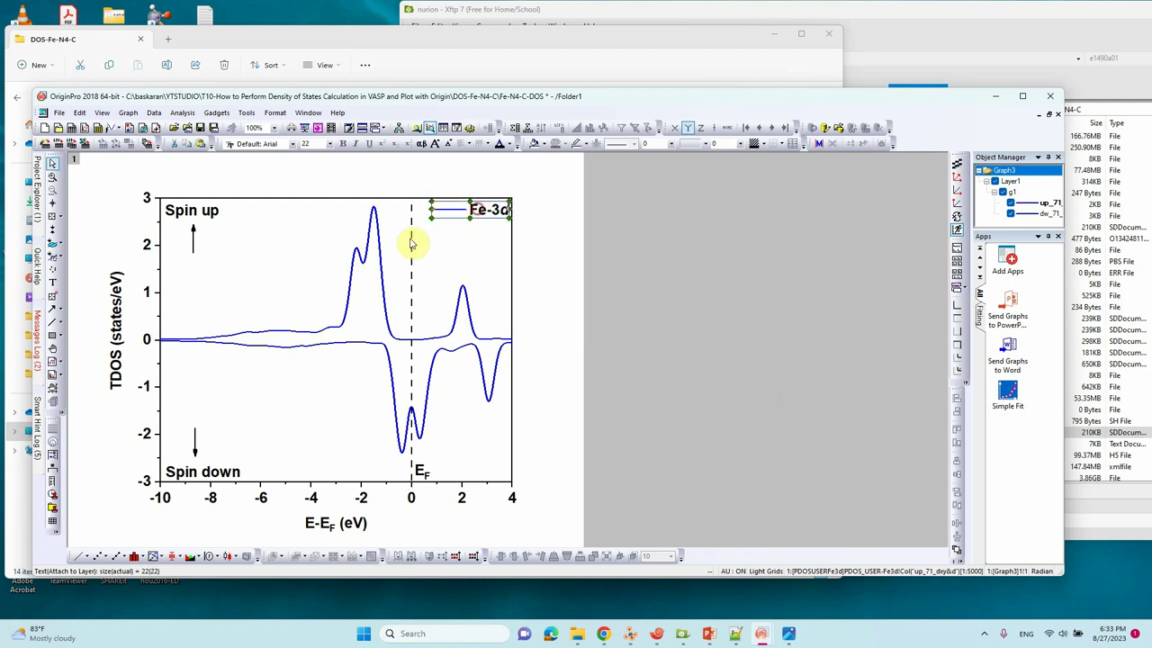
# Change the Fe-3d graph's Y axis title to PDOS (states/eV) and save the project.
pyautogui.doubleClick(116, 367)
pyautogui.click(124, 343)
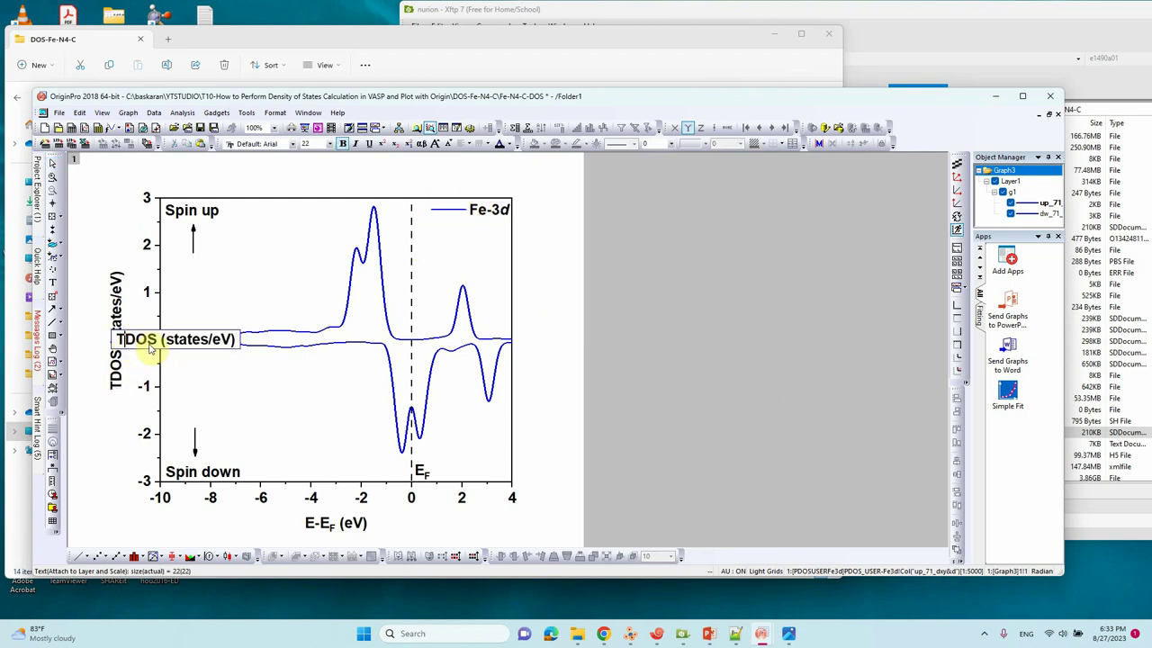
pyautogui.press('BackSpace')
pyautogui.write('P')
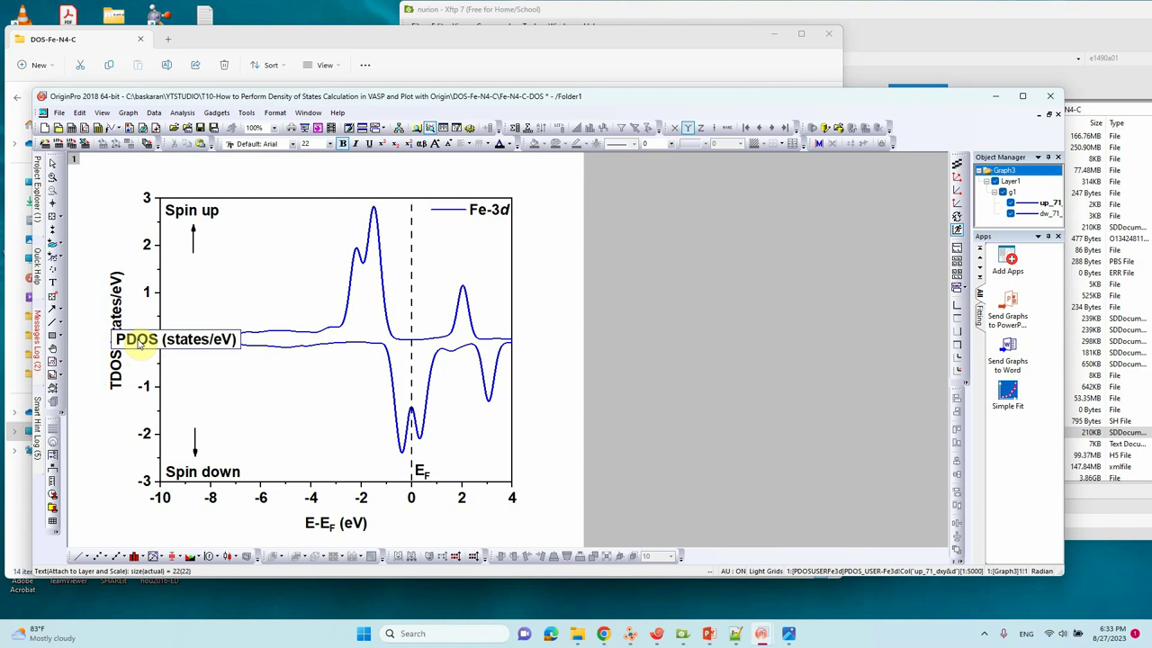
pyautogui.click(209, 396)
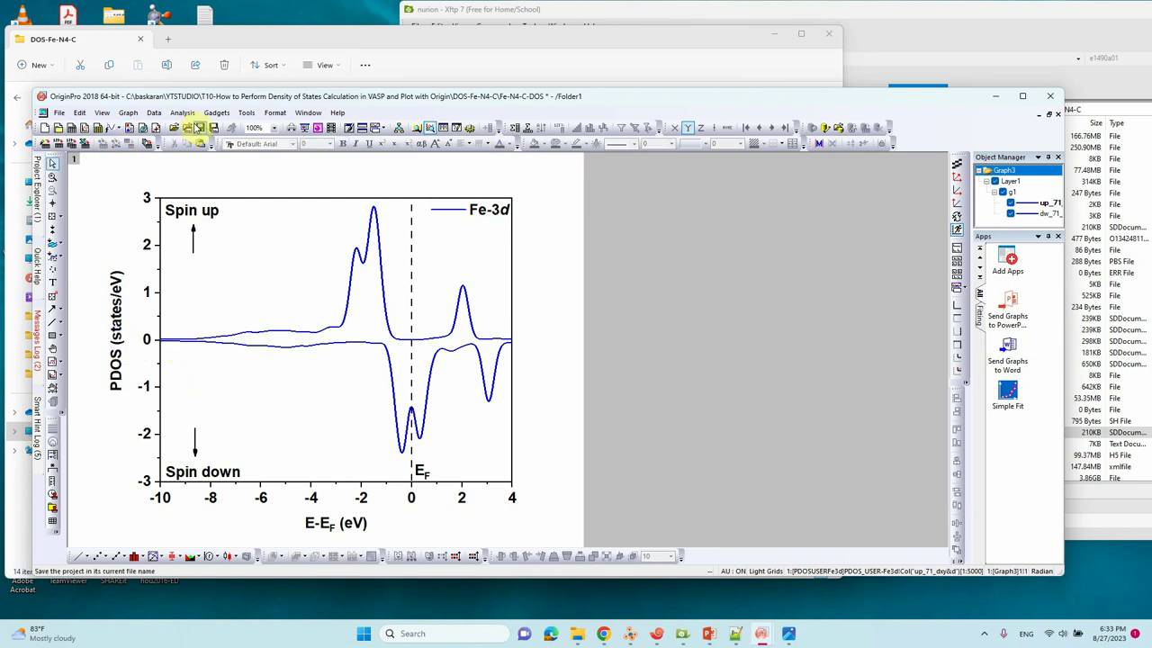
pyautogui.click(199, 128)
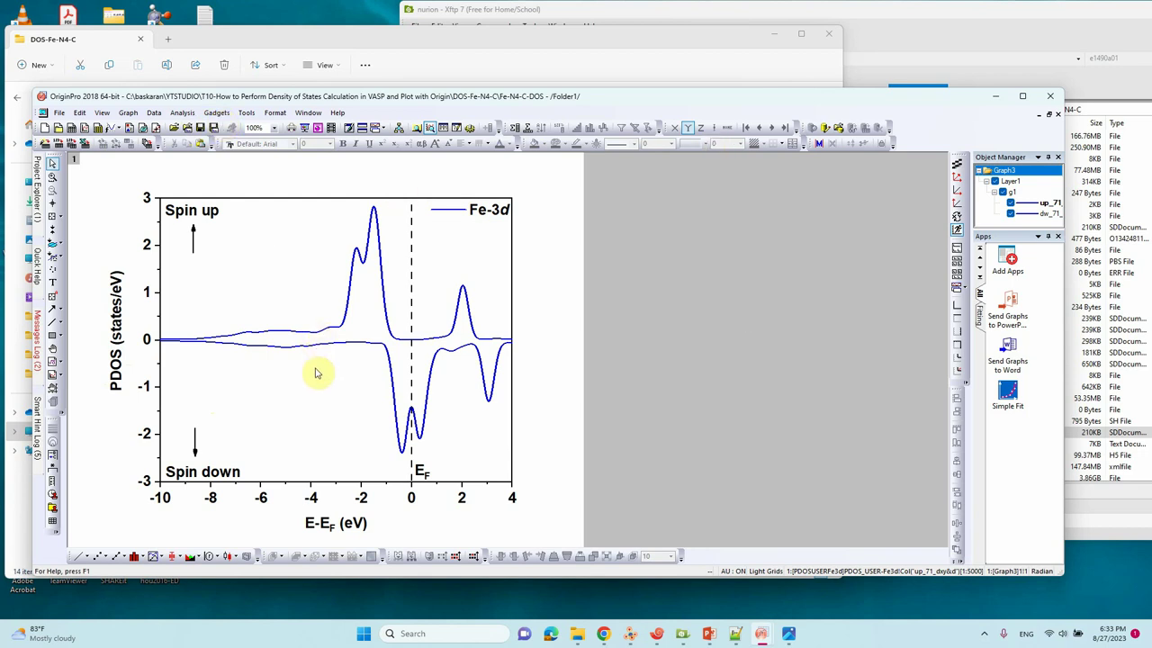
# Open the graph export settings and set the export path to the project's DOS-Fe-N4-C folder.
pyautogui.click(57, 114)
pyautogui.moveTo(90, 213)
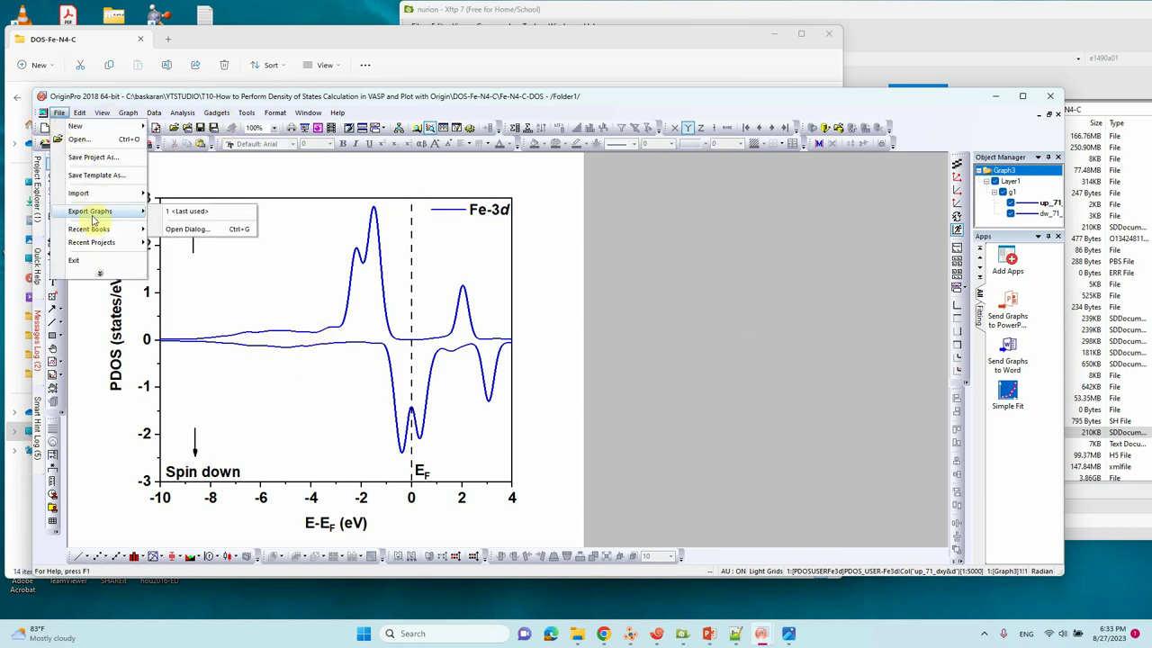
pyautogui.click(192, 228)
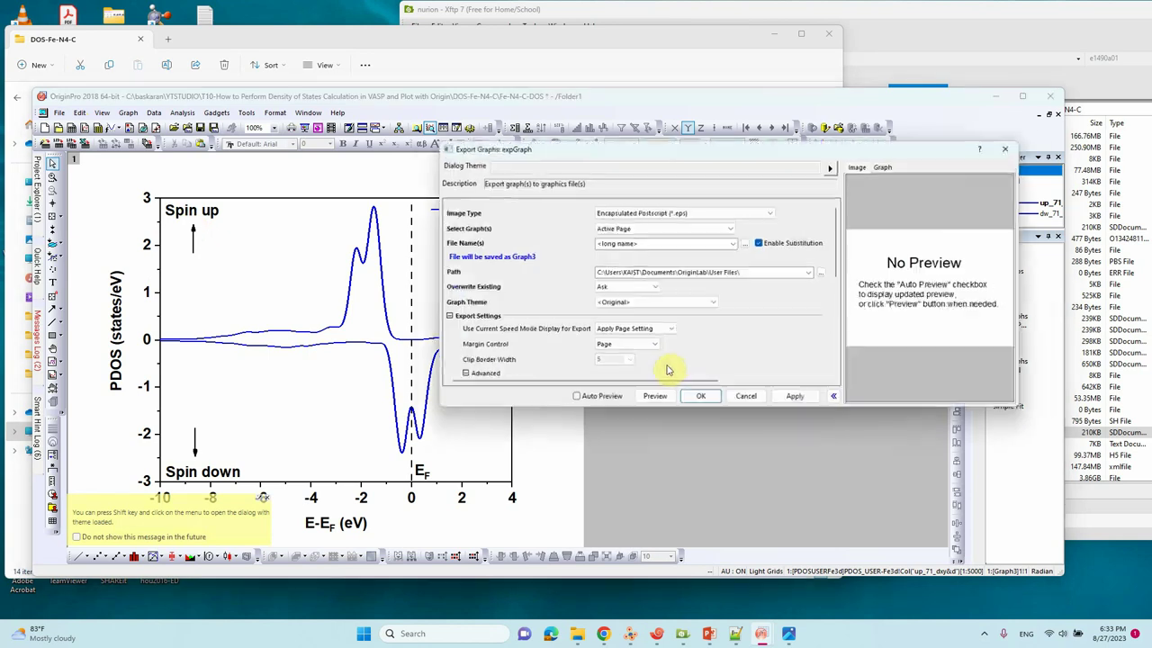
pyautogui.click(689, 273)
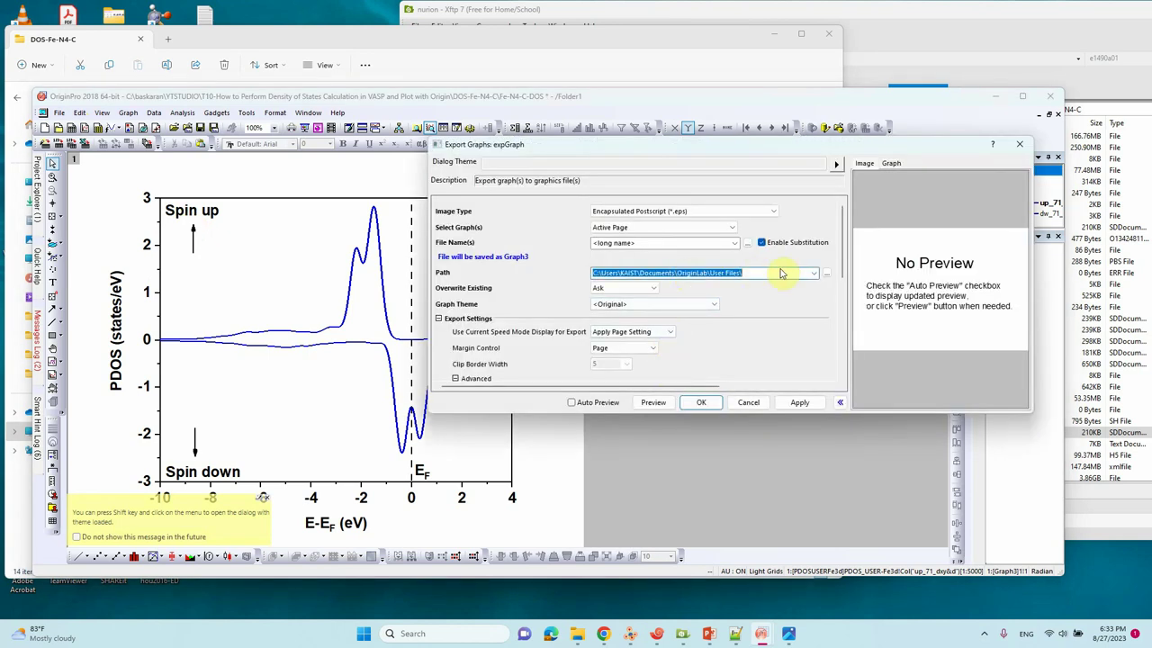
pyautogui.click(813, 273)
pyautogui.click(795, 288)
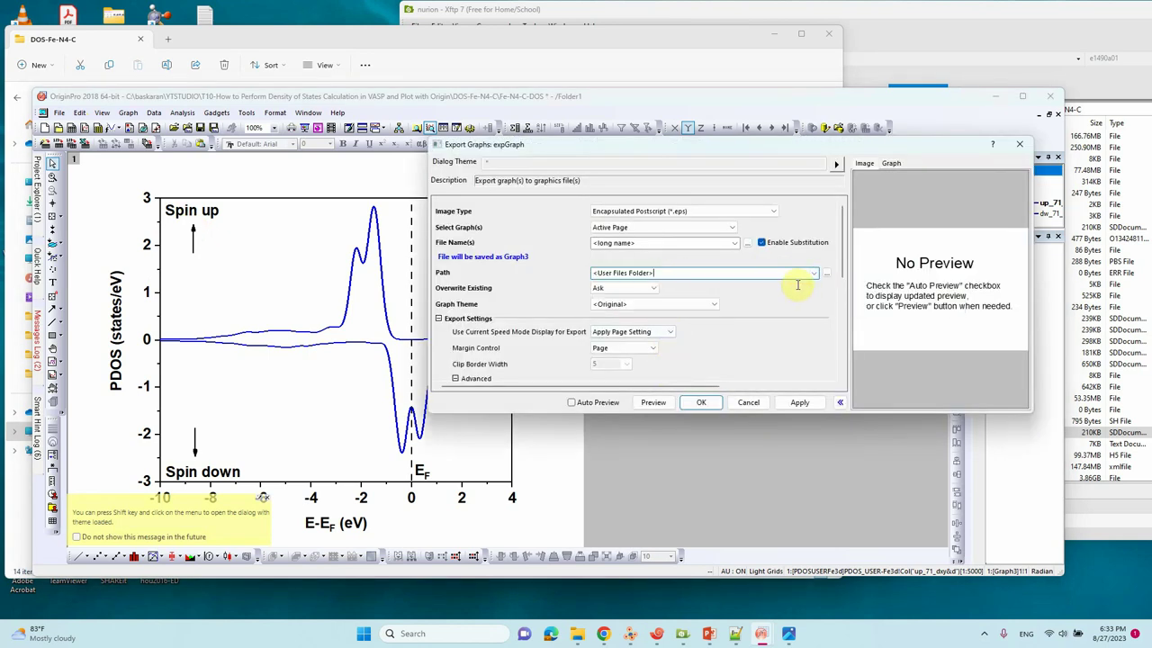
pyautogui.click(812, 274)
pyautogui.click(813, 282)
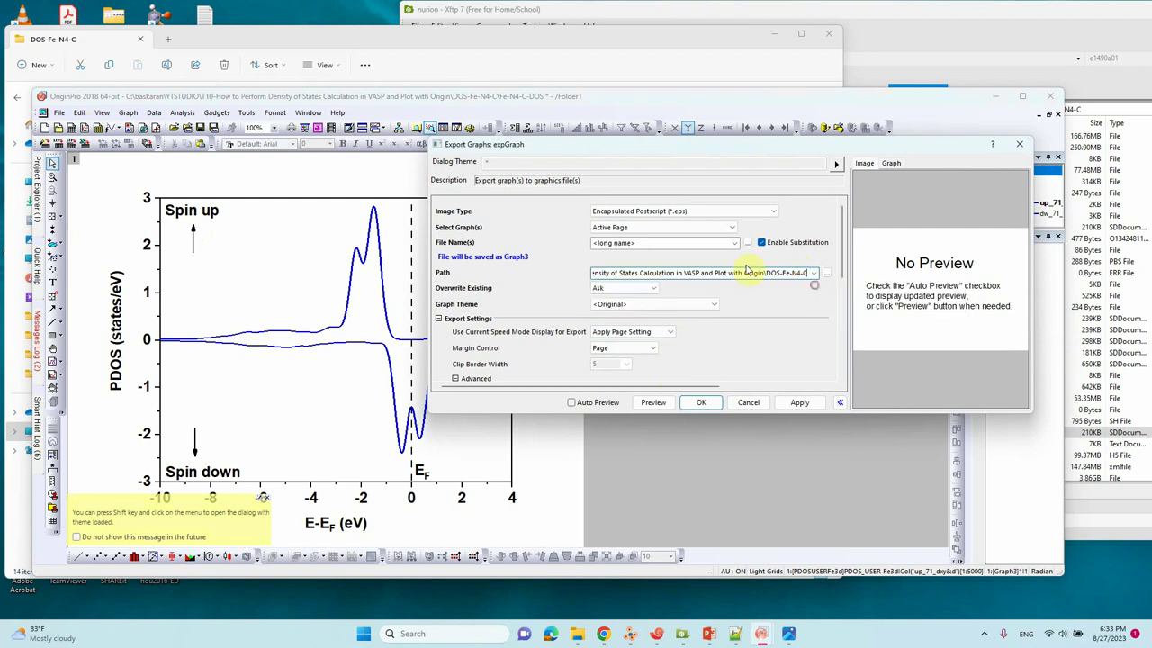
# Set the export image type to Joint Photographic Experts Group and the file name to Fe-N4-C-Fe-3d-PDOS.
pyautogui.click(693, 211)
pyautogui.click(731, 264)
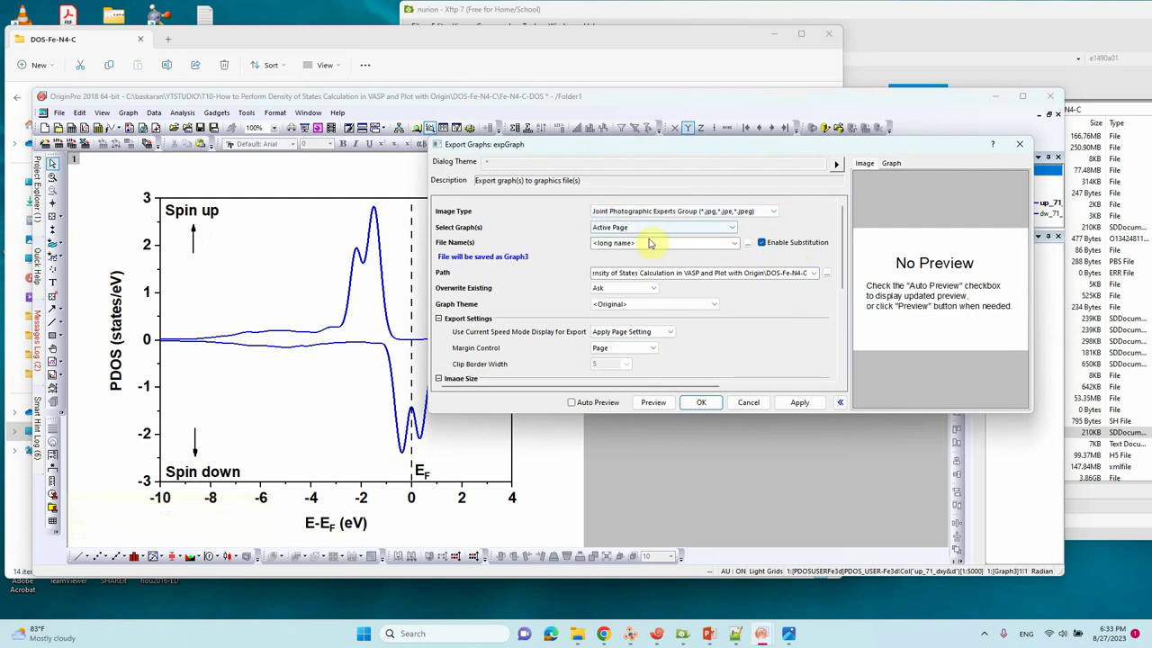
pyautogui.click(649, 243)
pyautogui.write('Fe-N4-C-Fe-3d-PDOS')
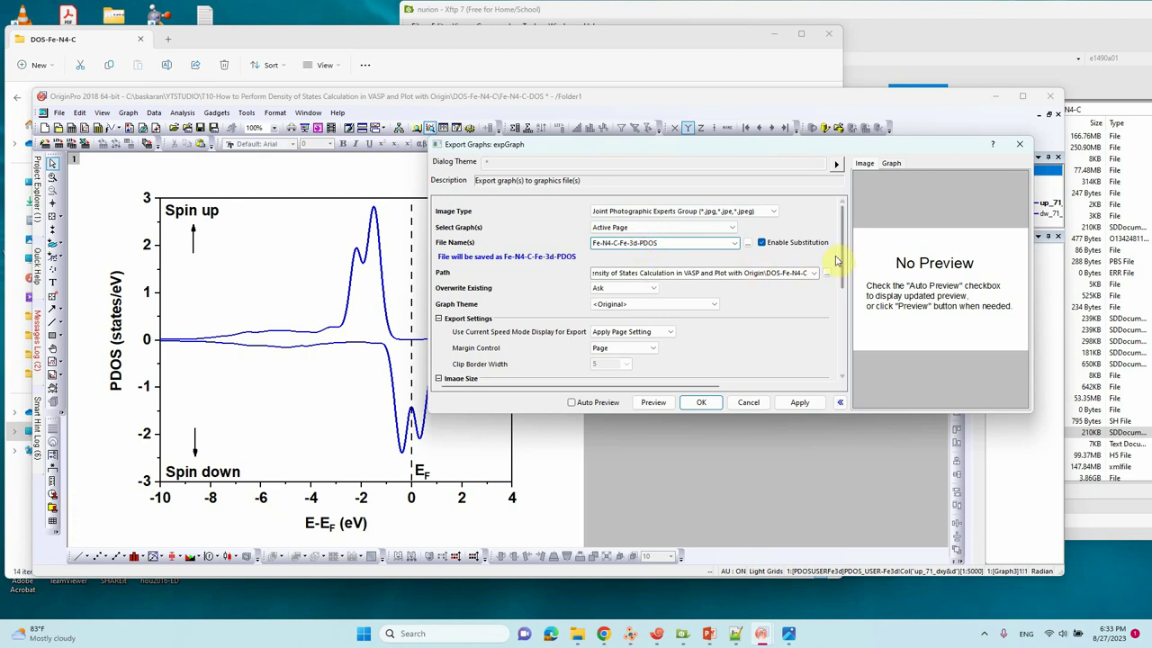
# Set the JPG resolution to 600 DPI and export the graph.
pyautogui.scroll(-3, 839, 252)
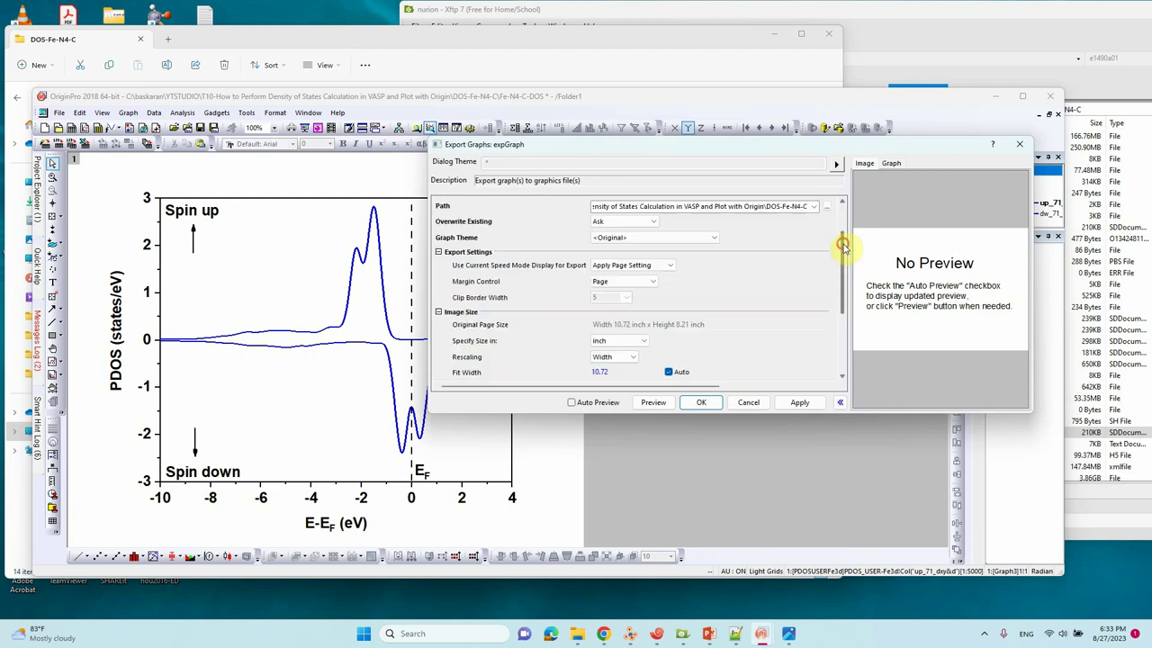
pyautogui.scroll(3, 841, 245)
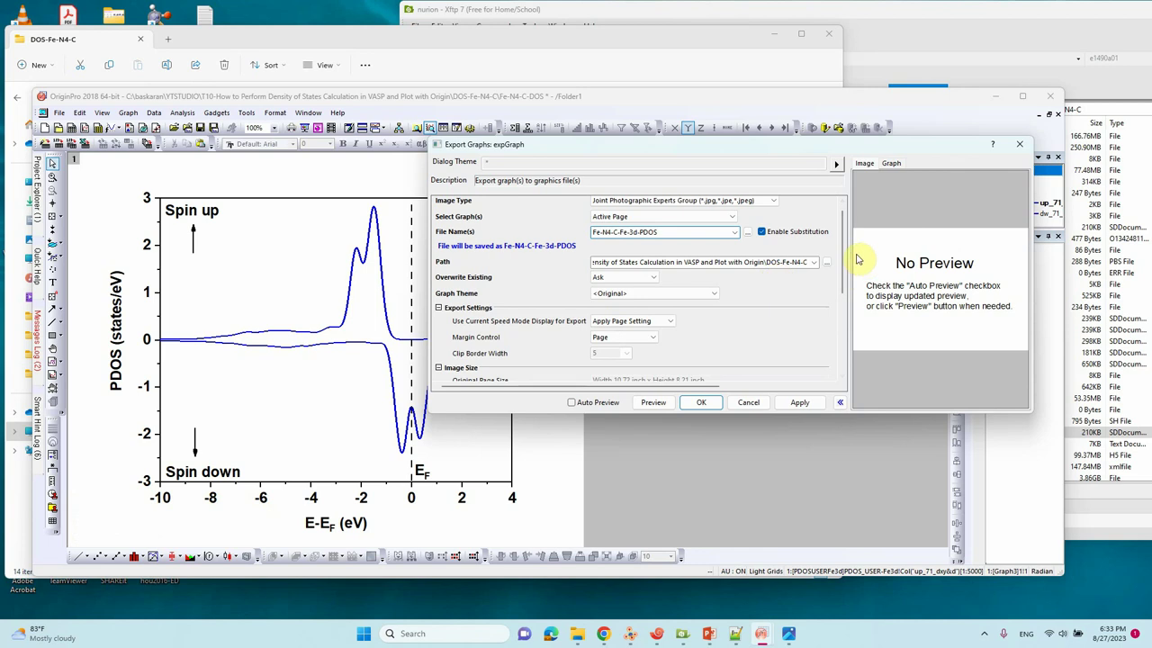
pyautogui.moveTo(841, 236); pyautogui.dragTo(836, 345)
pyautogui.click(628, 325)
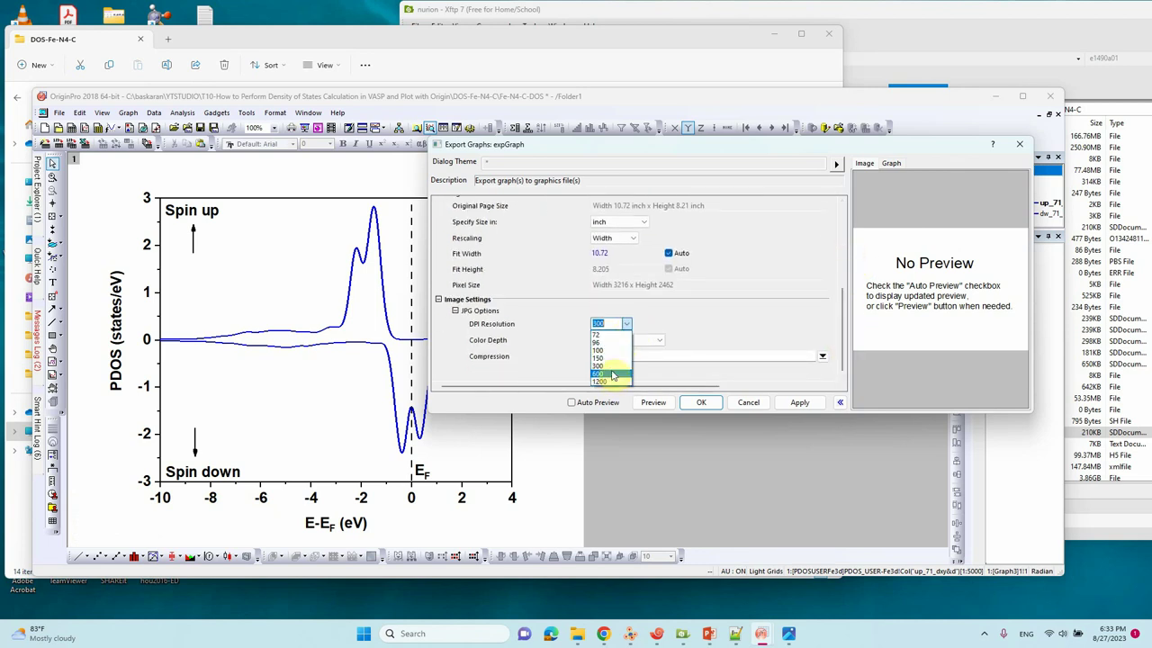
pyautogui.click(613, 383)
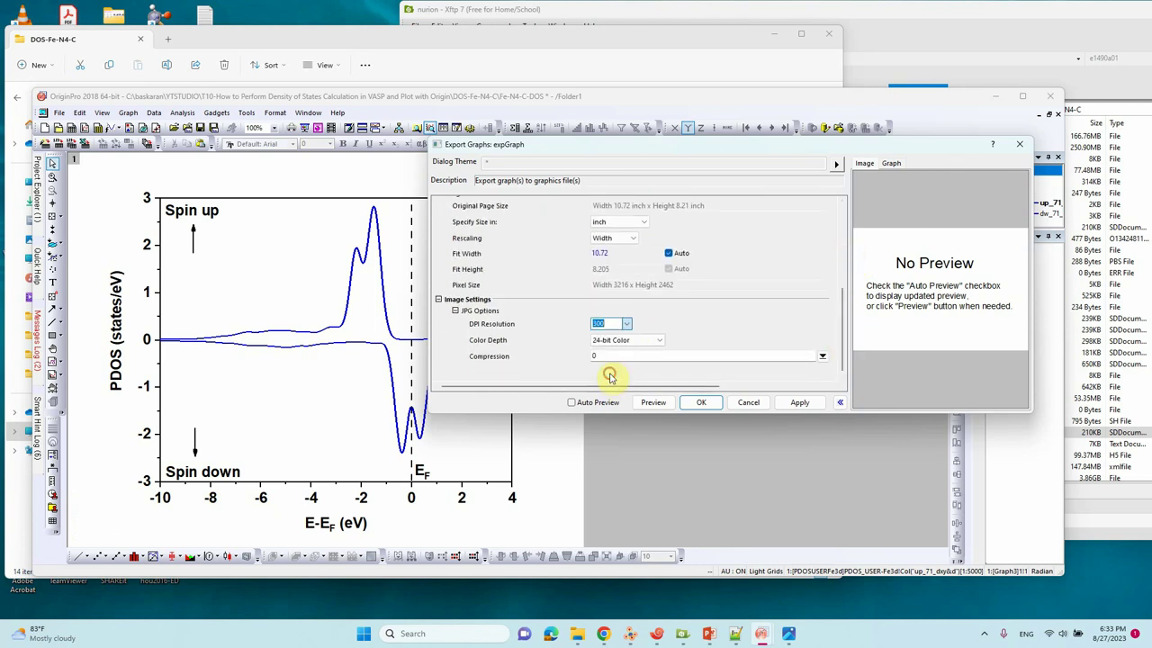
pyautogui.click(701, 403)
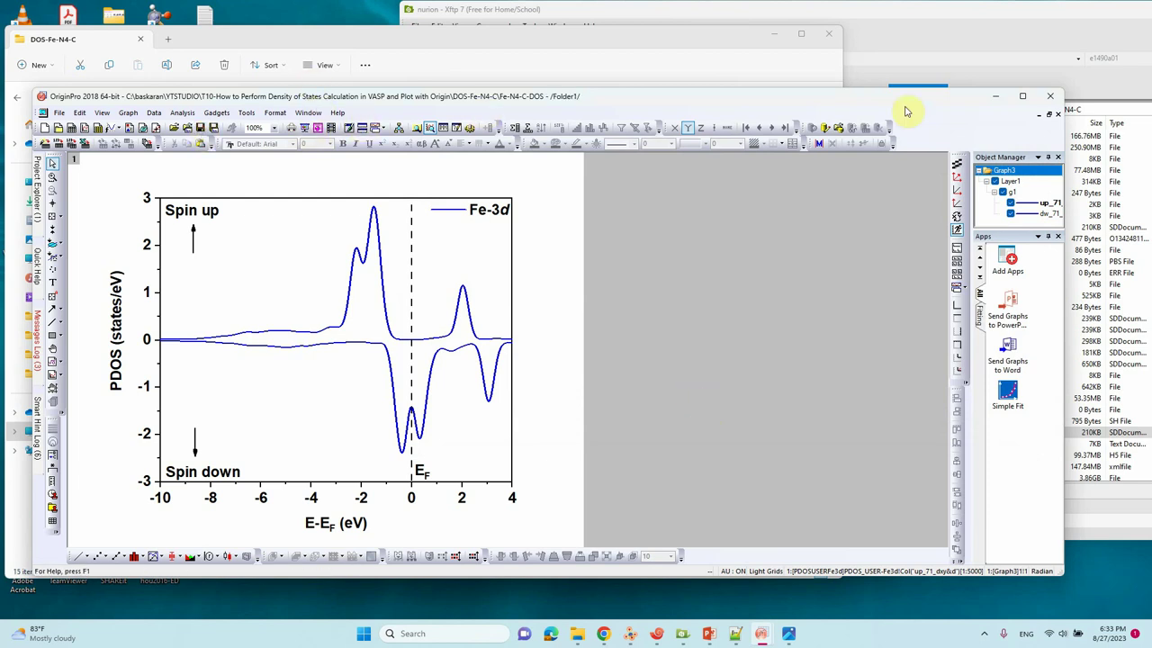
# Minimize Origin and open the exported Fe-N4-C-Fe-3d-PDOS image from the DOS-Fe-N4-C folder for cropping in Photos.
pyautogui.click(986, 101)
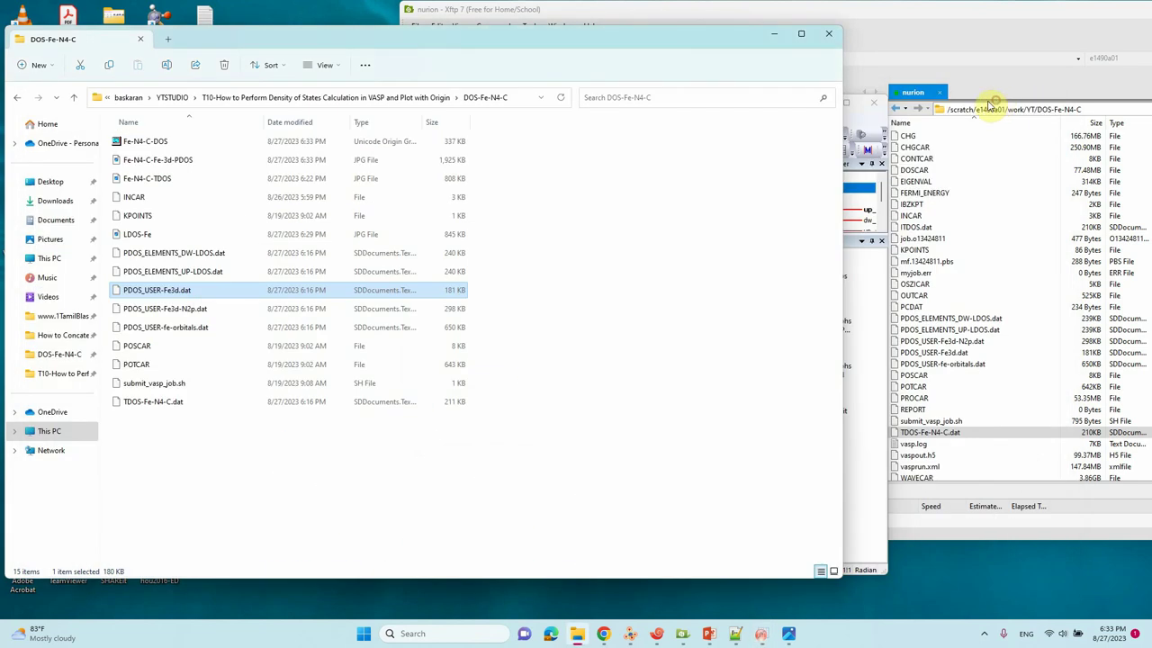
pyautogui.doubleClick(162, 159)
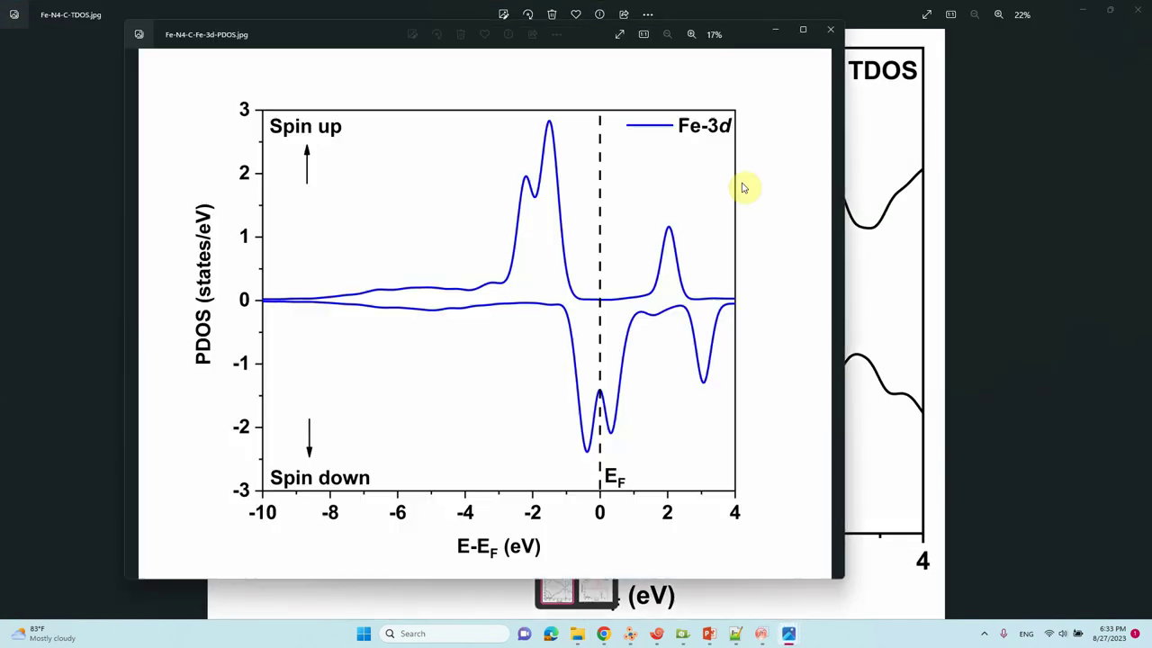
pyautogui.doubleClick(410, 43)
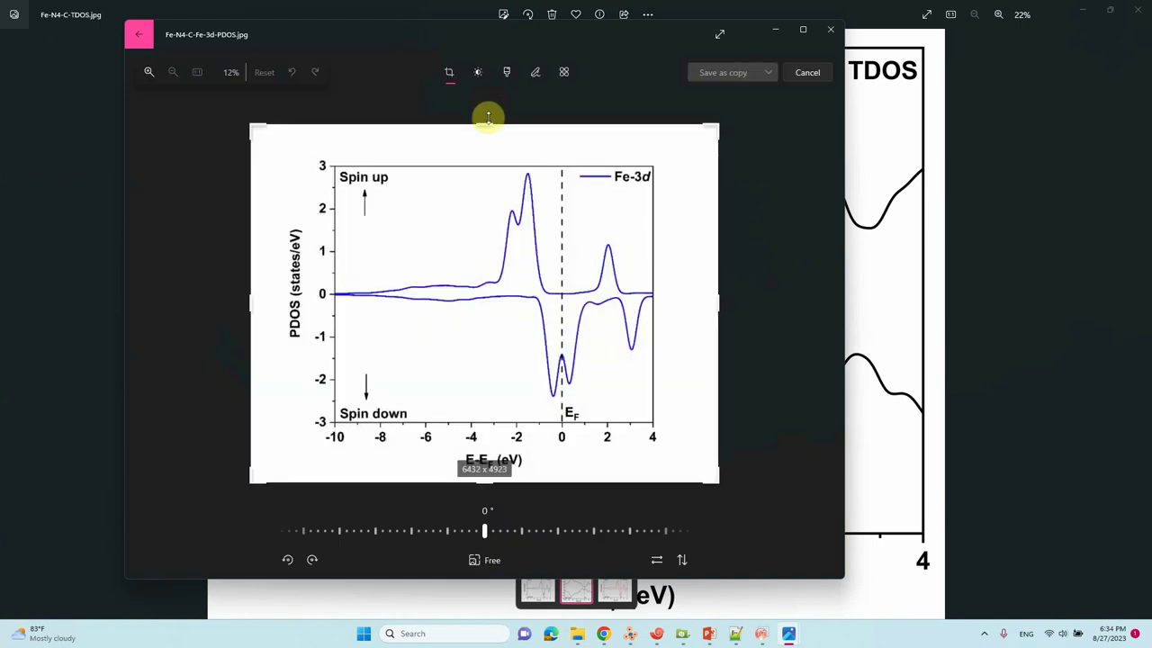
# Crop the white margins on all four sides of the Fe-3d PDOS image and save it over the original file.
pyautogui.moveTo(486, 124); pyautogui.dragTo(491, 152)
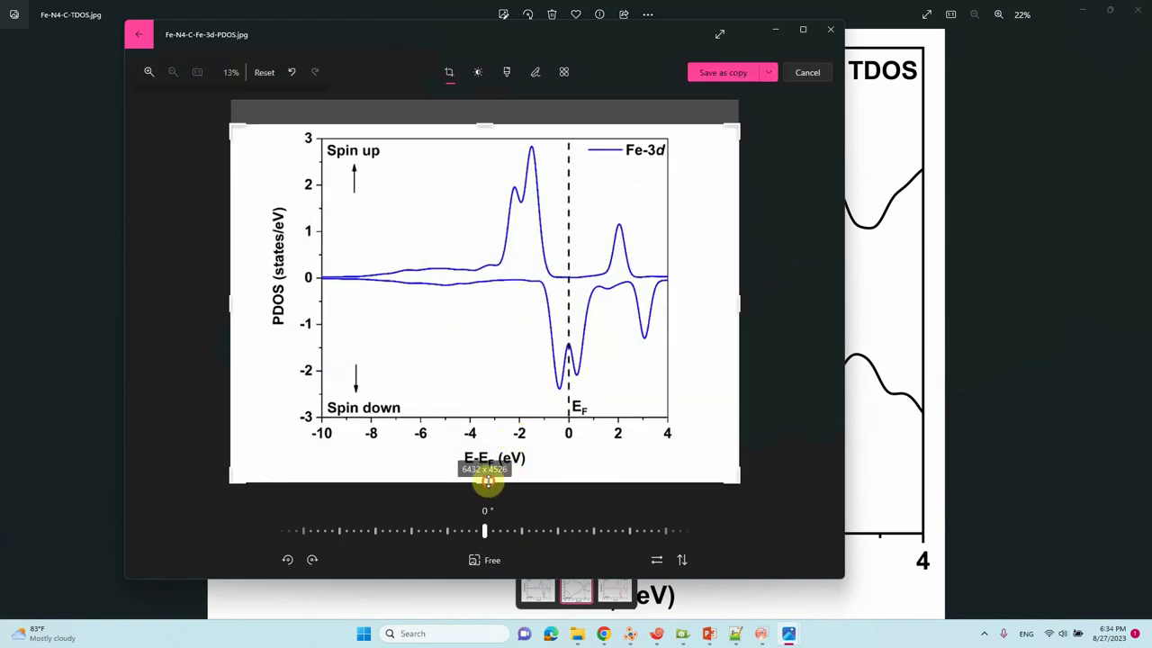
pyautogui.moveTo(489, 470); pyautogui.dragTo(487, 466)
pyautogui.moveTo(219, 288); pyautogui.dragTo(261, 302)
pyautogui.moveTo(732, 307); pyautogui.dragTo(673, 307)
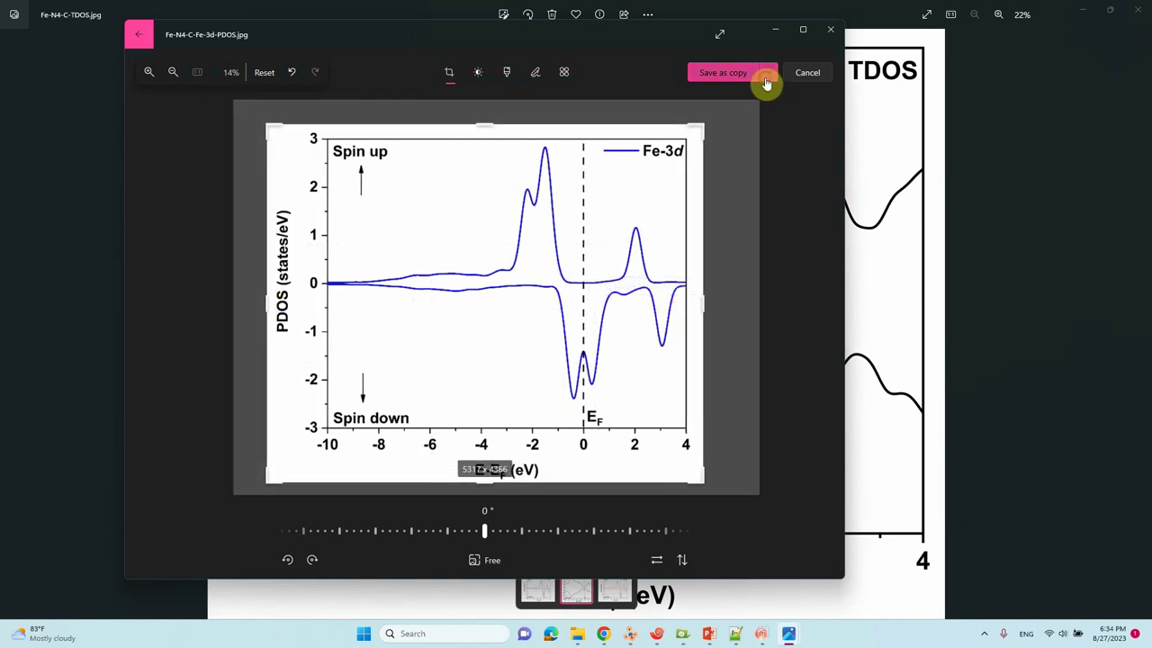
pyautogui.click(766, 72)
pyautogui.click(739, 96)
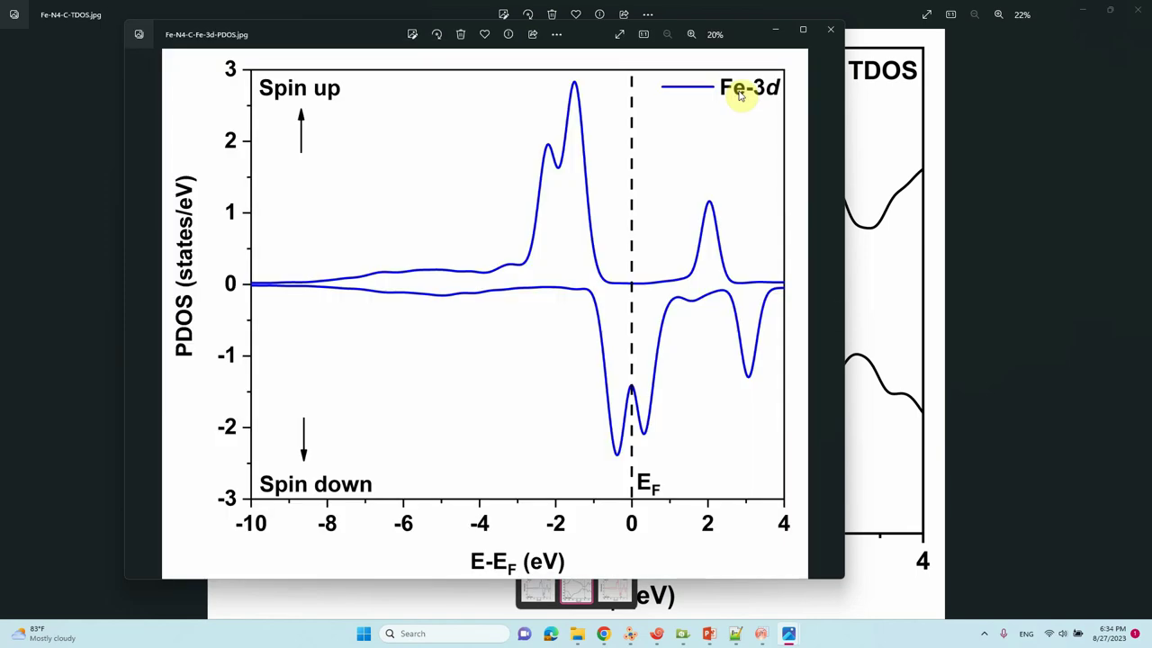
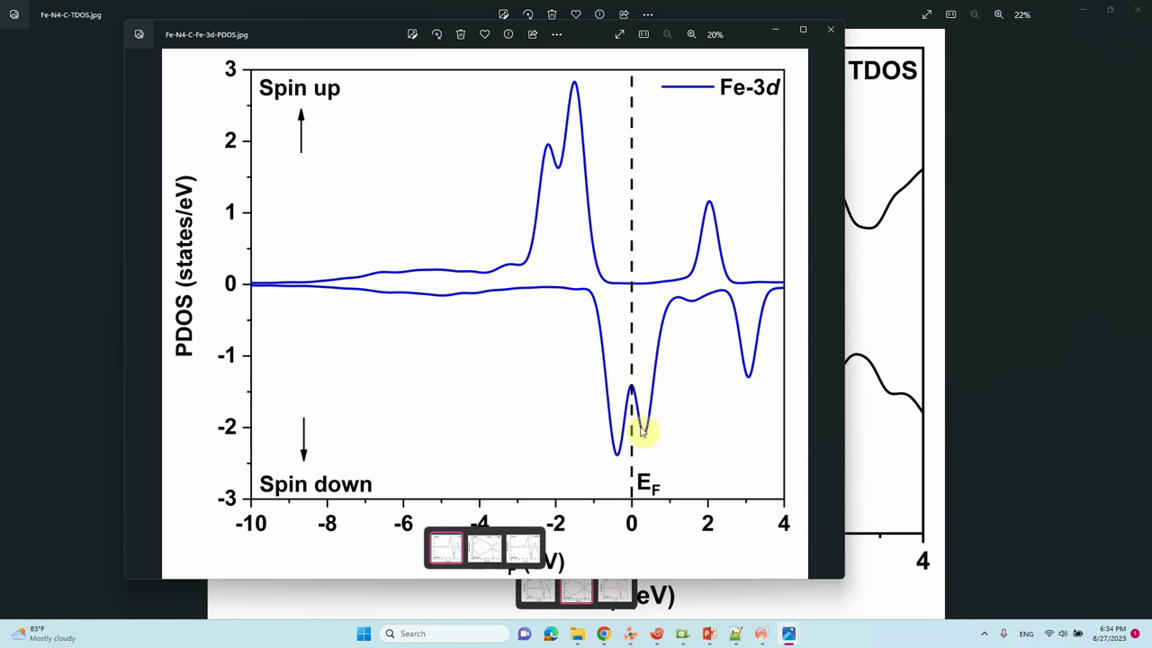
# Minimize both image viewer windows and switch back to the Fe-N4-C-DOS project in Origin.
pyautogui.click(773, 35)
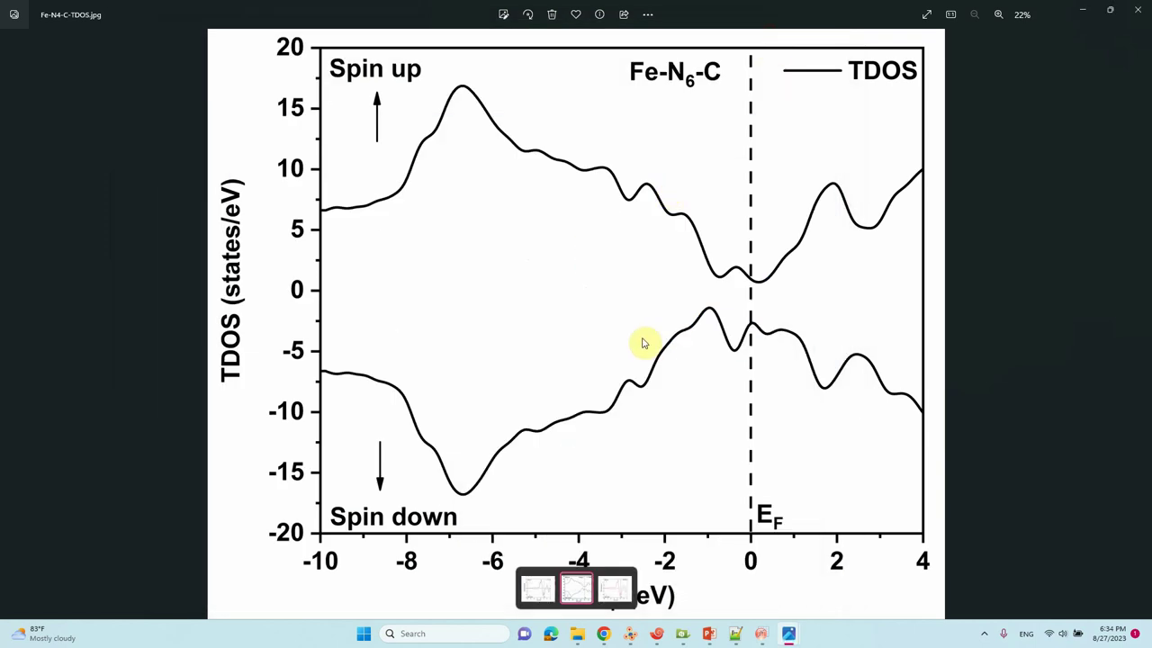
pyautogui.click(1082, 10)
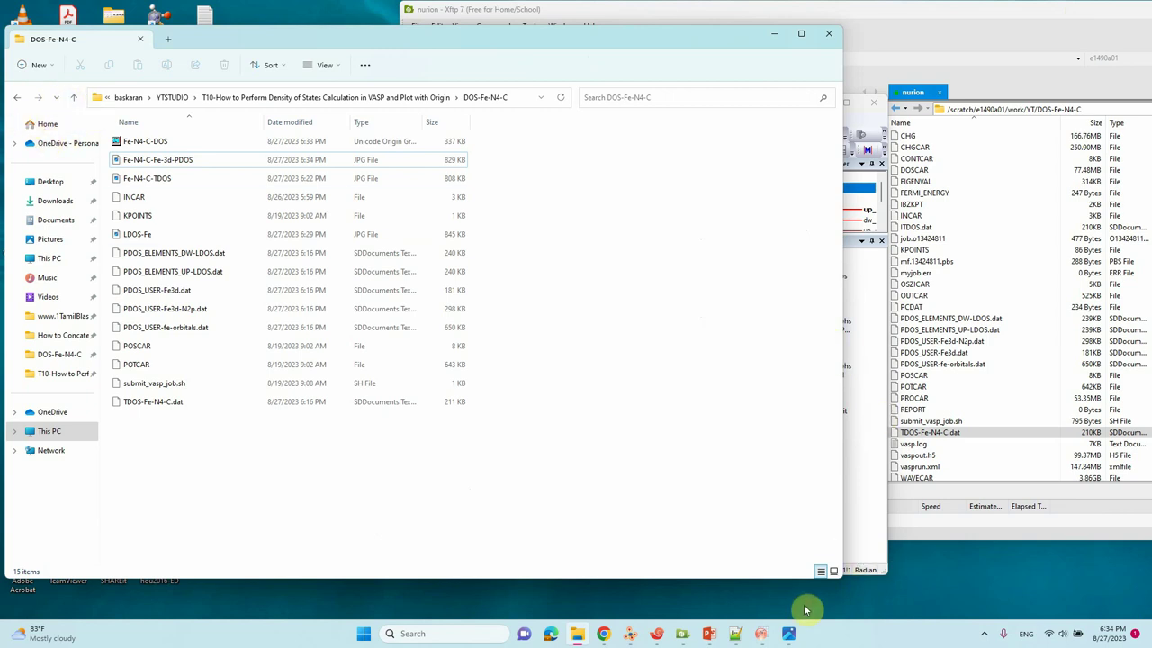
pyautogui.click(759, 637)
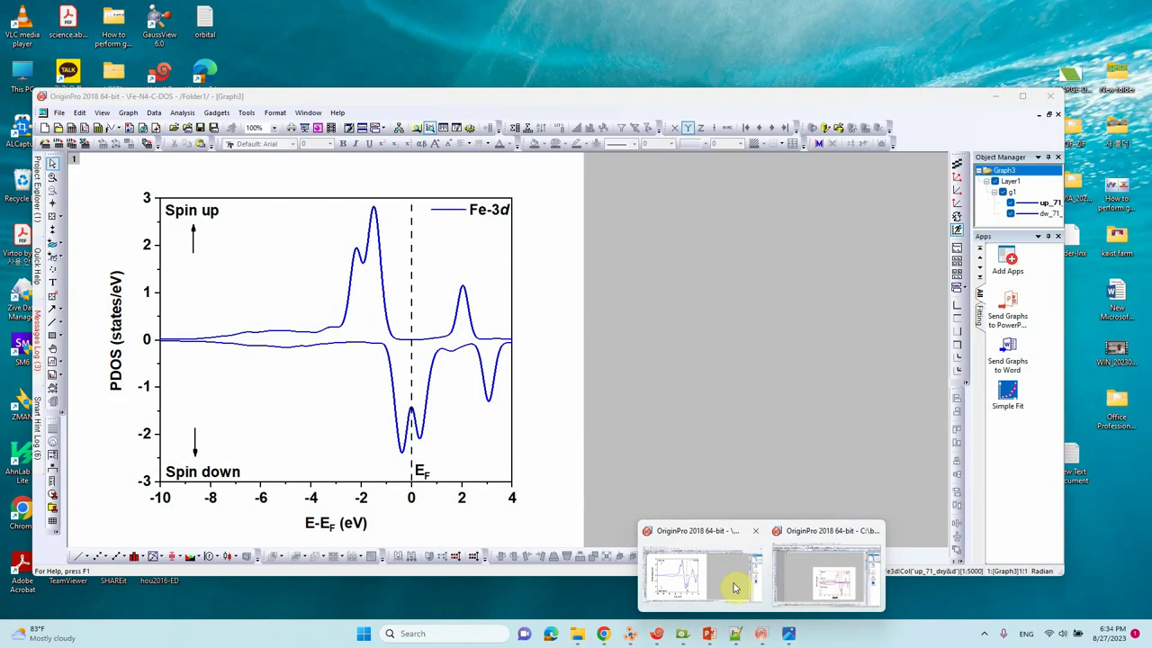
pyautogui.click(734, 583)
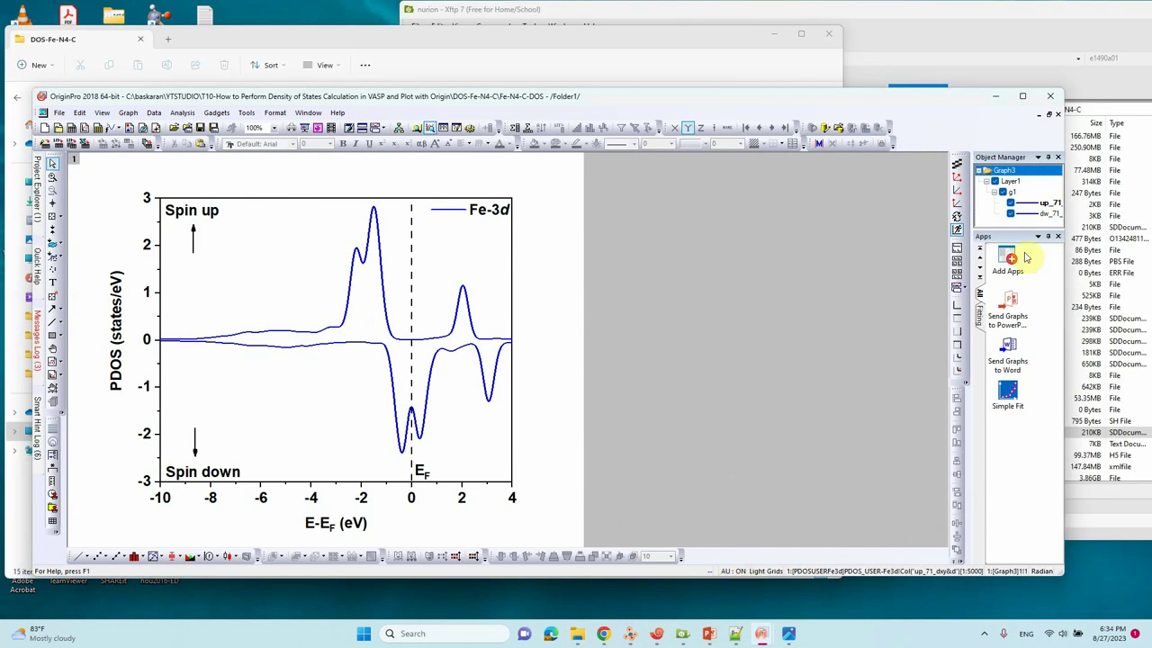
# Minimize the Fe-3d graph, the PDOS_USER-Fe3d worksheet and the TDOS graph to clear the project workspace.
pyautogui.click(1039, 115)
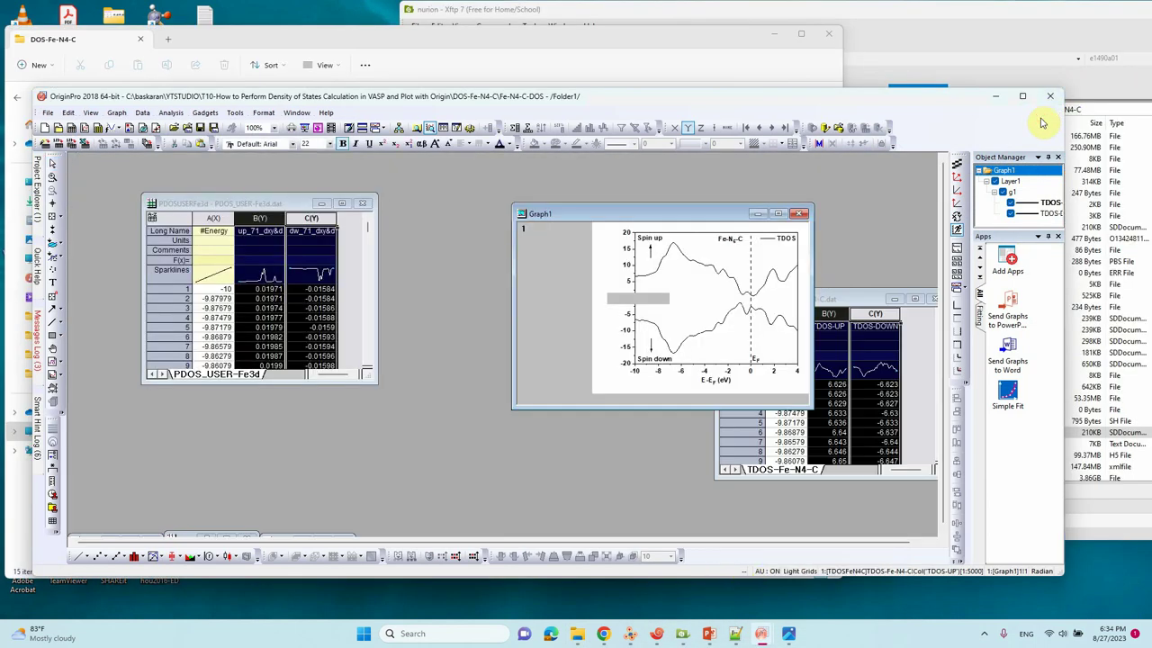
pyautogui.click(317, 206)
pyautogui.click(754, 214)
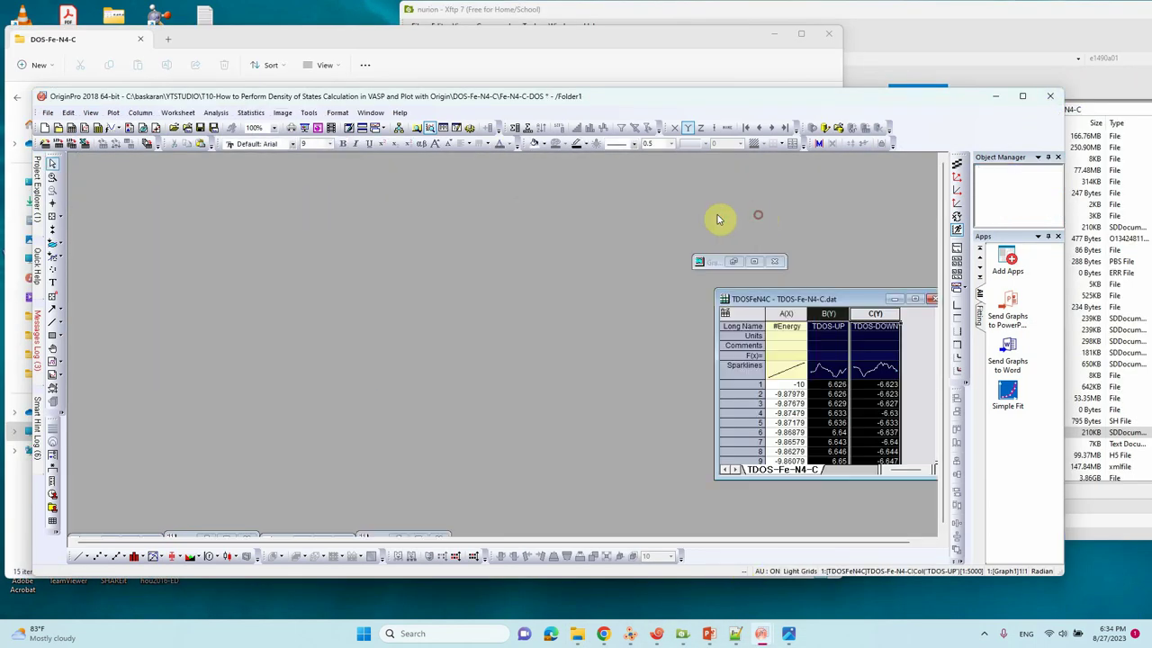
# Move the Origin window beside the file list, import PDOS_USER-fe-orbitals.dat into the project and maximize its new worksheet.
pyautogui.moveTo(533, 96); pyautogui.dragTo(716, 96)
pyautogui.click(186, 456)
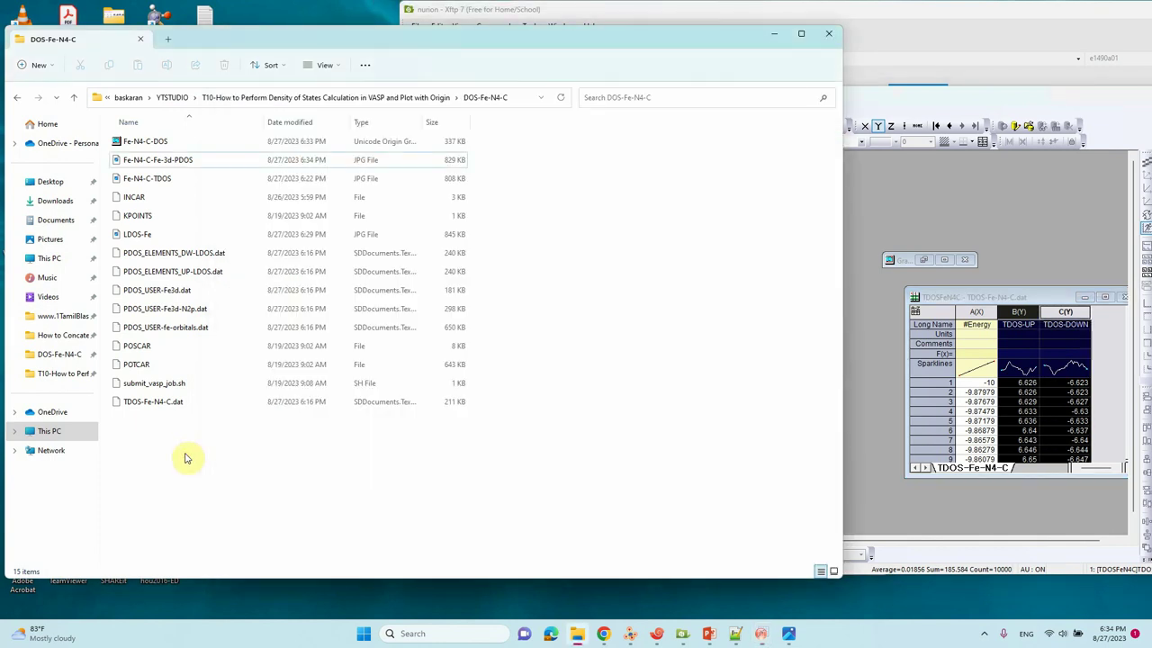
pyautogui.click(898, 224)
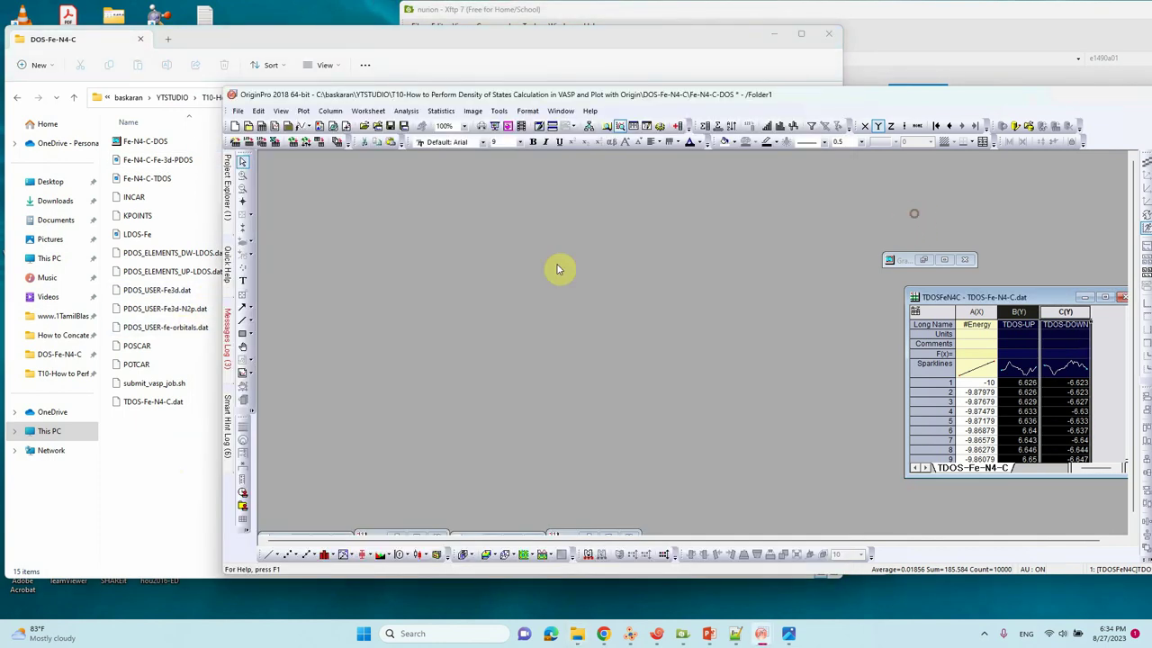
pyautogui.moveTo(176, 331); pyautogui.dragTo(519, 301)
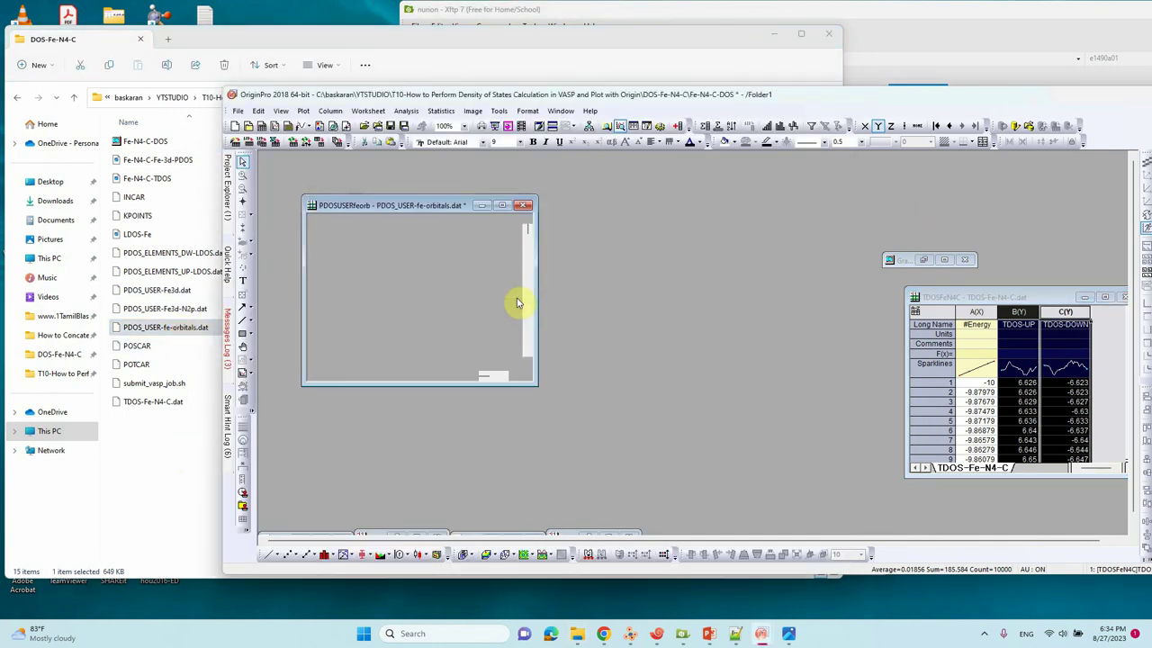
pyautogui.click(504, 206)
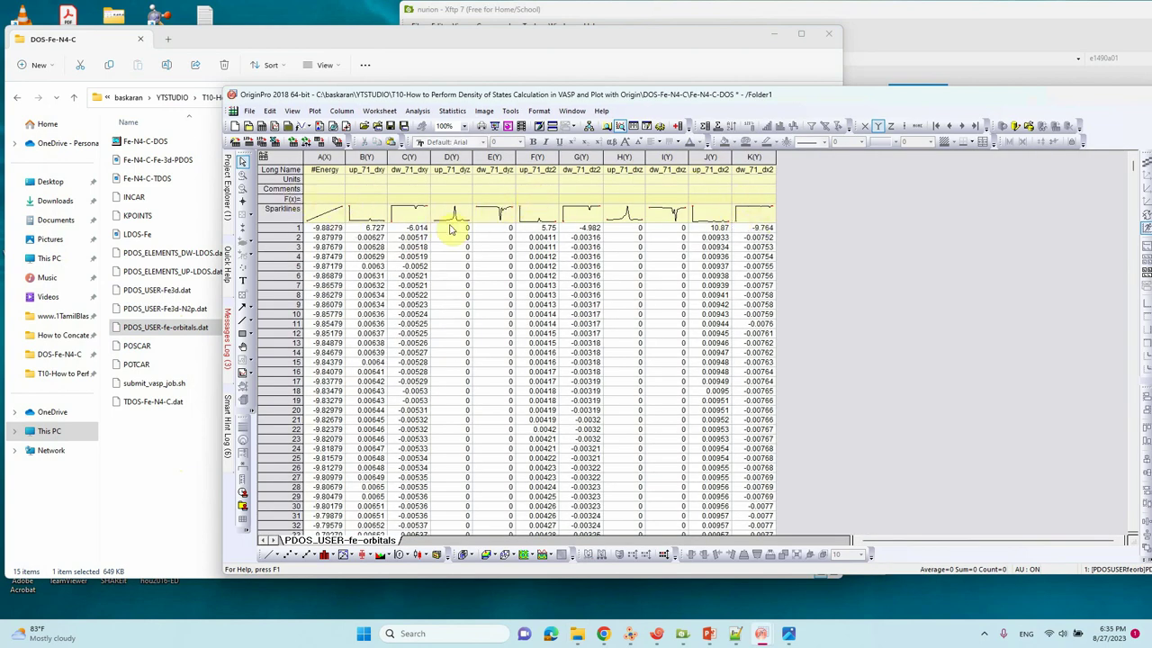
# Set the first energy value to -10 and overwrite the row 1 values of columns B to K with those of row 2.
pyautogui.click(315, 228)
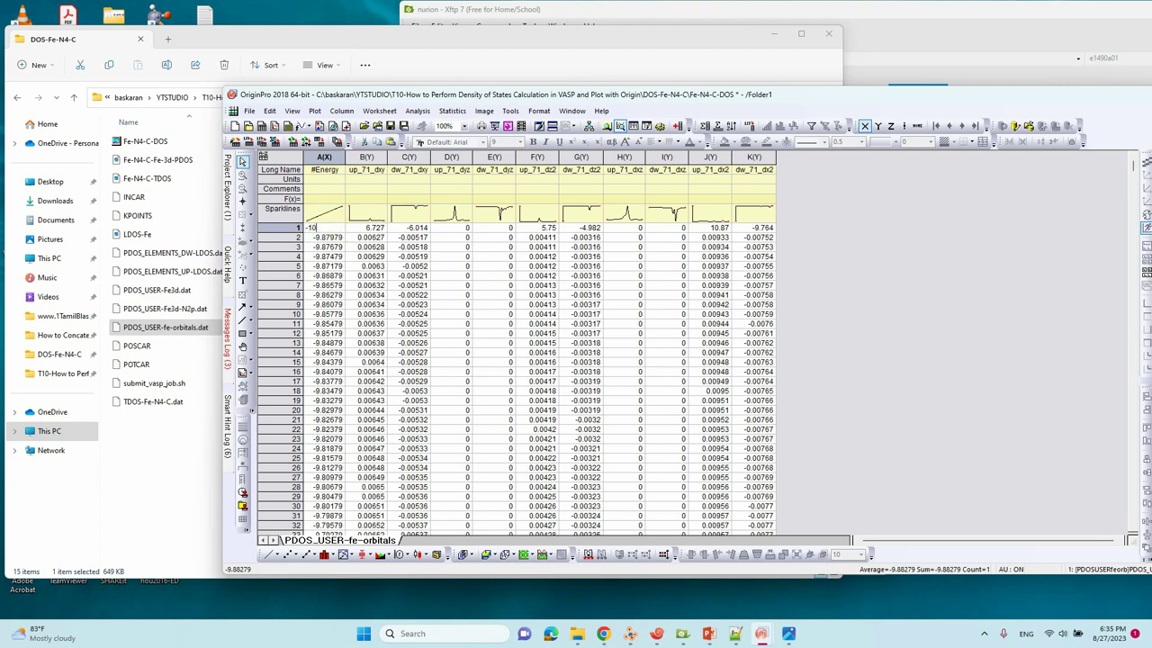
pyautogui.click(353, 255)
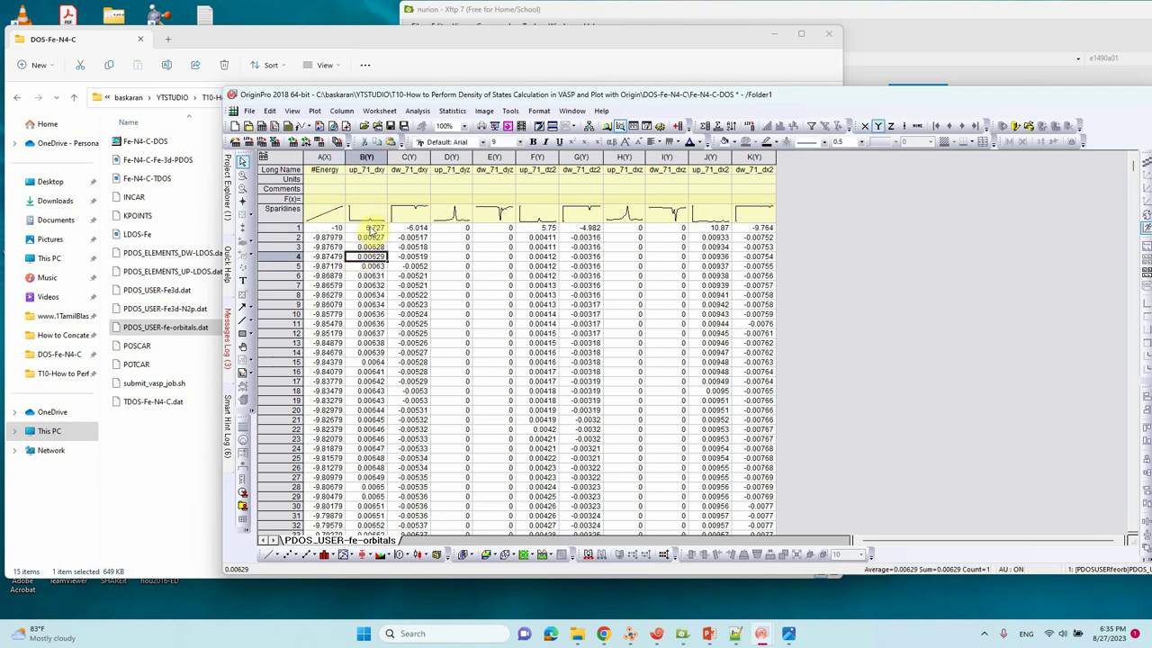
pyautogui.moveTo(369, 236); pyautogui.dragTo(772, 237)
pyautogui.hotkey('ctrl', 'c')
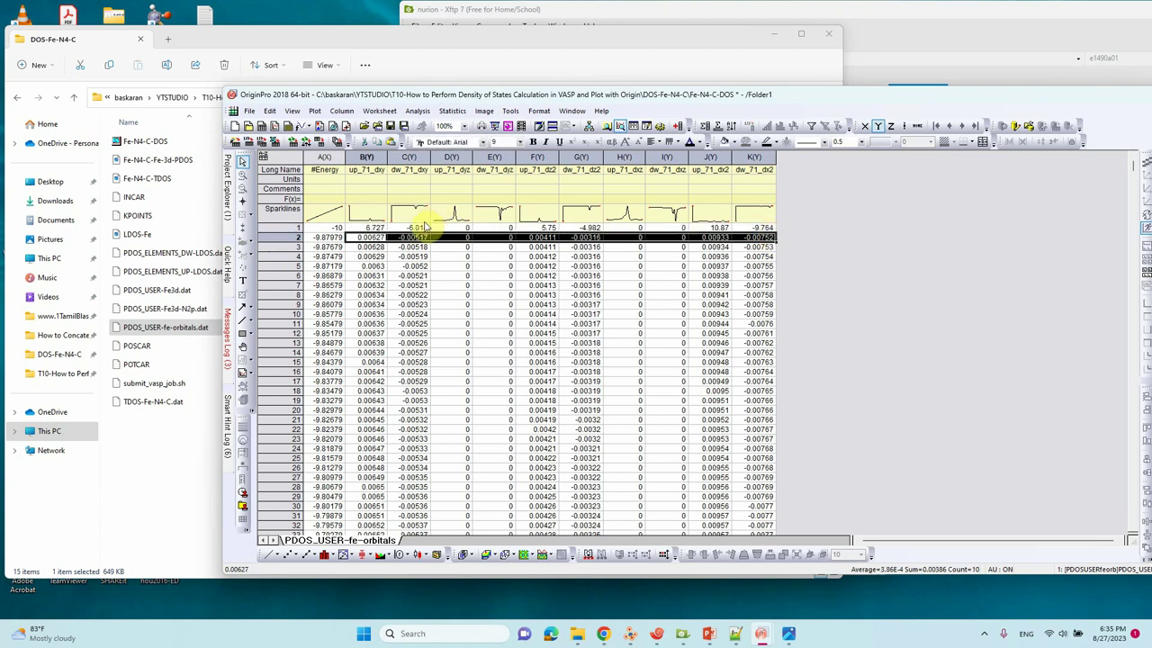
pyautogui.click(427, 227)
pyautogui.moveTo(372, 227); pyautogui.dragTo(767, 232)
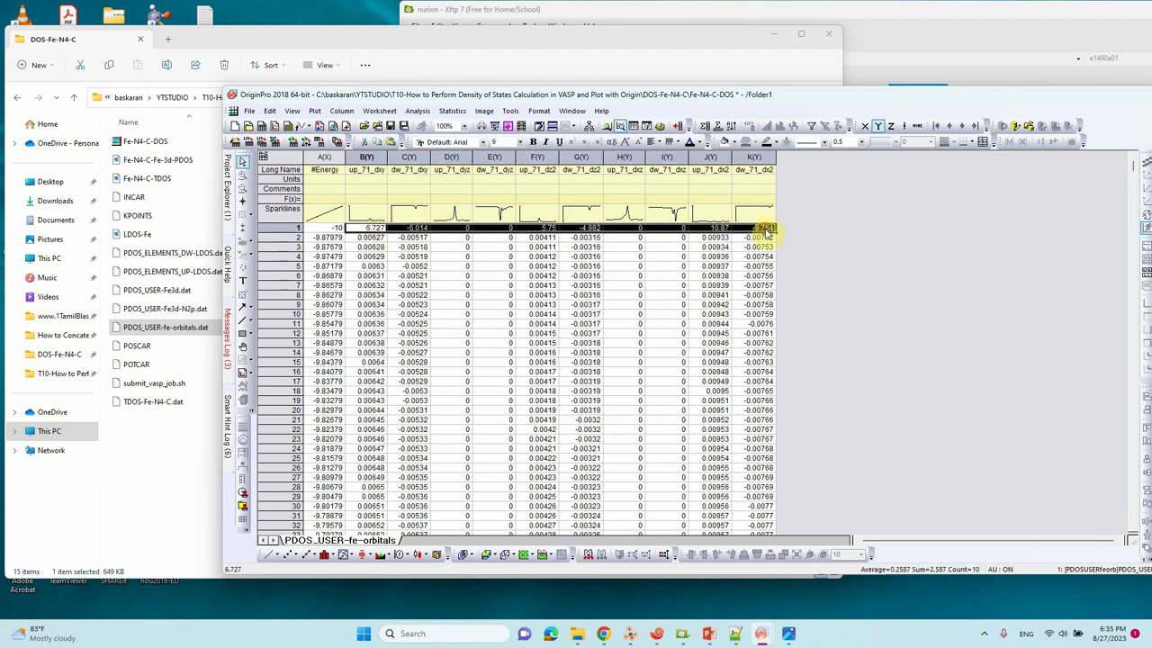
pyautogui.hotkey('ctrl', 'v')
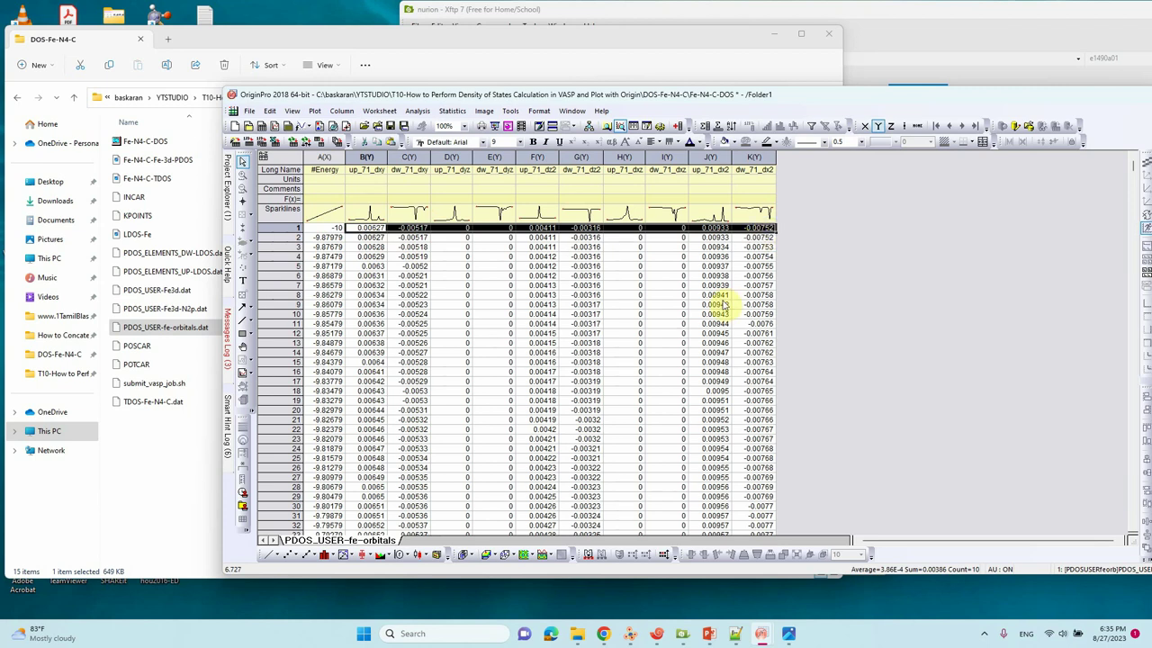
pyautogui.click(911, 296)
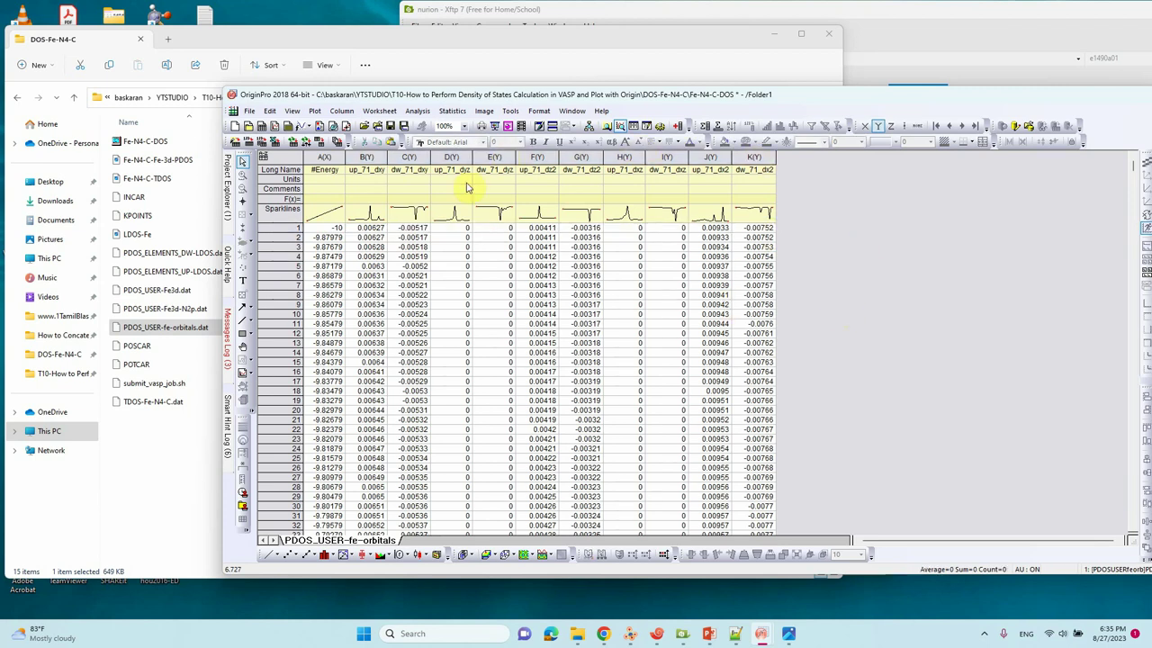
# Plot columns B to K of the Fe orbitals worksheet against energy as a 2D line graph.
pyautogui.click(366, 158)
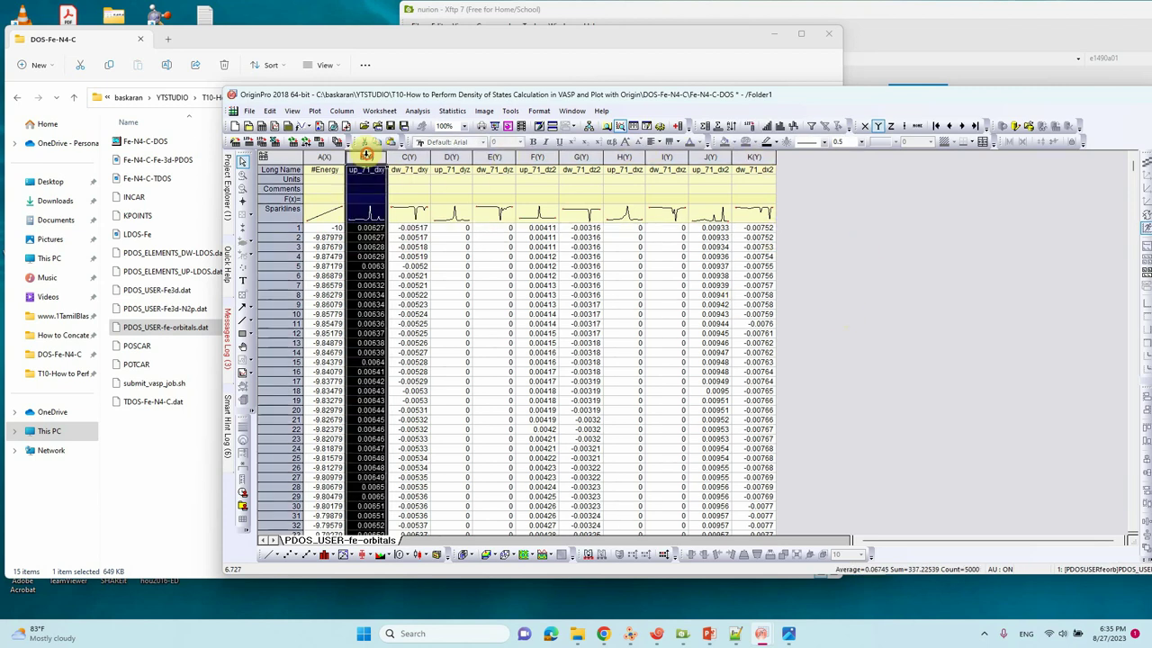
pyautogui.keyDown('shift'); pyautogui.click(753, 159); pyautogui.keyUp('shift')
pyautogui.click(315, 111)
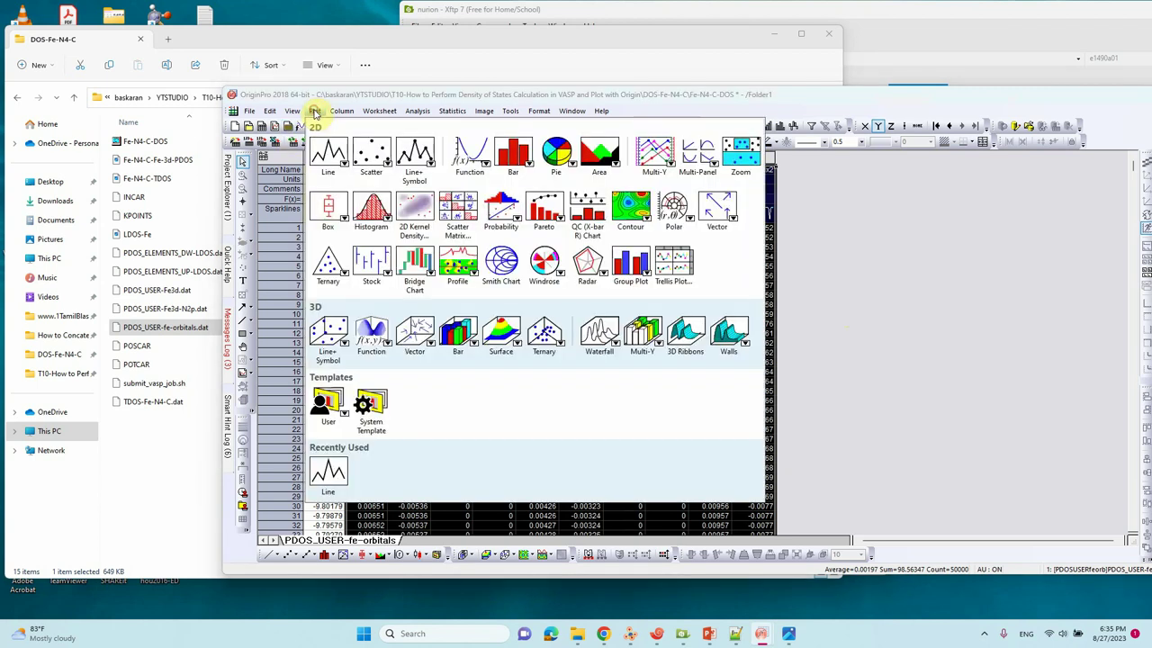
pyautogui.moveTo(331, 162)
pyautogui.click(354, 221)
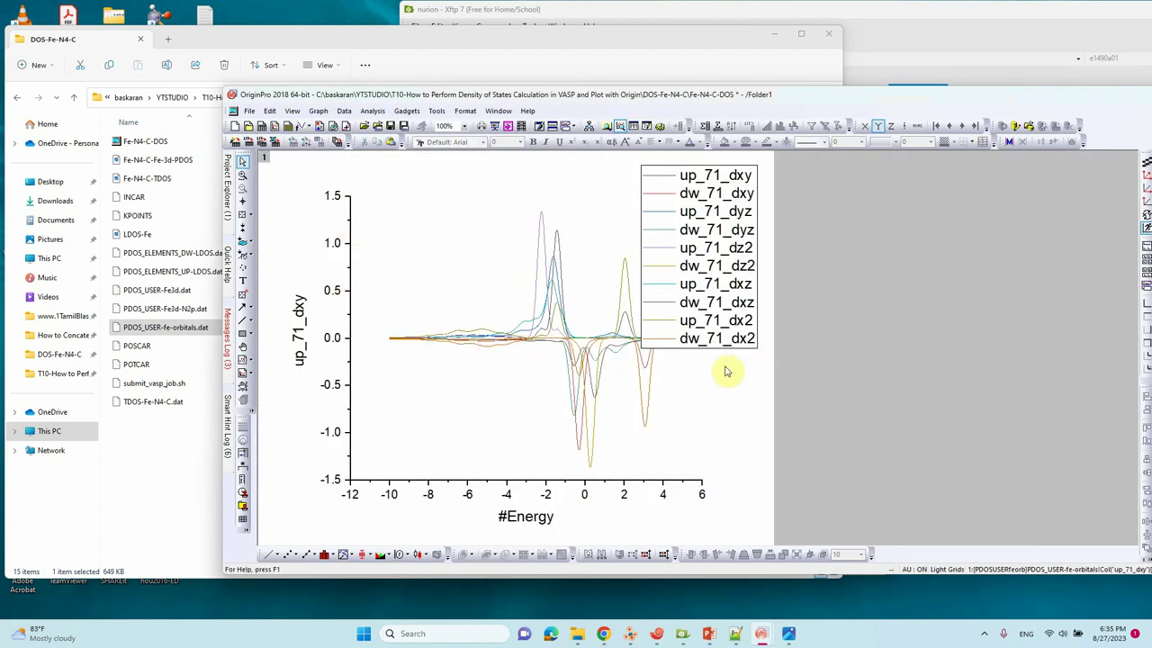
# Delete the down-spin entries 2, 4, 6, 8 and 10 from the legend text in its properties.
pyautogui.moveTo(732, 322)
pyautogui.mouseDown()
pyautogui.moveTo(888, 335)
pyautogui.moveTo(745, 338)
pyautogui.mouseUp()
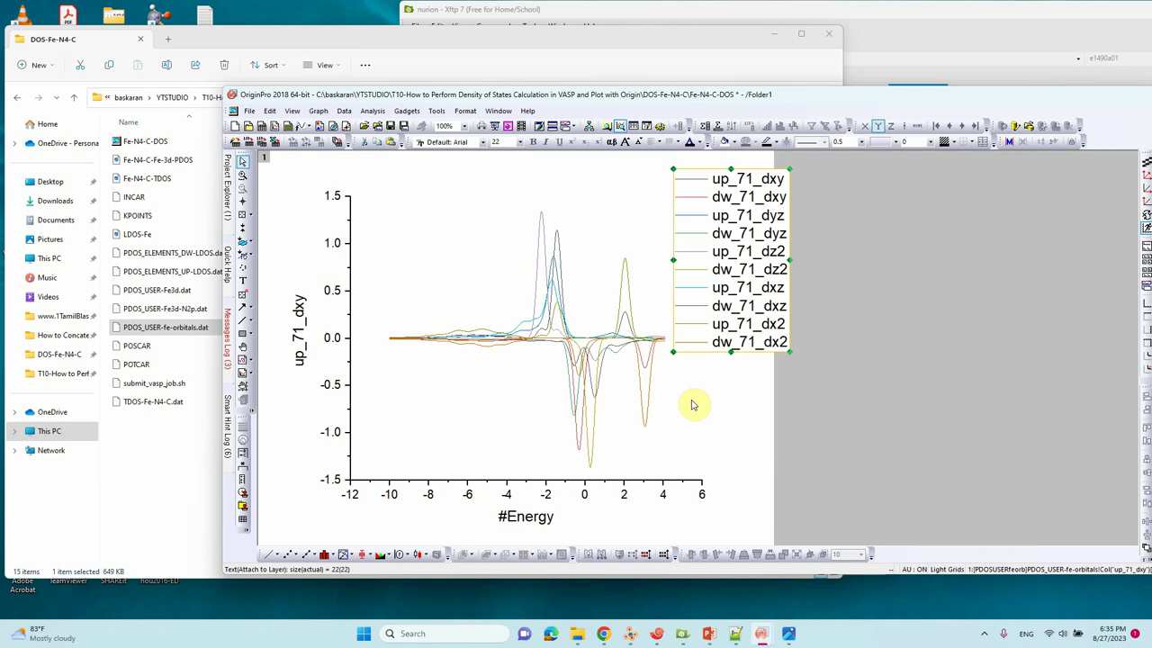
pyautogui.rightClick(736, 351)
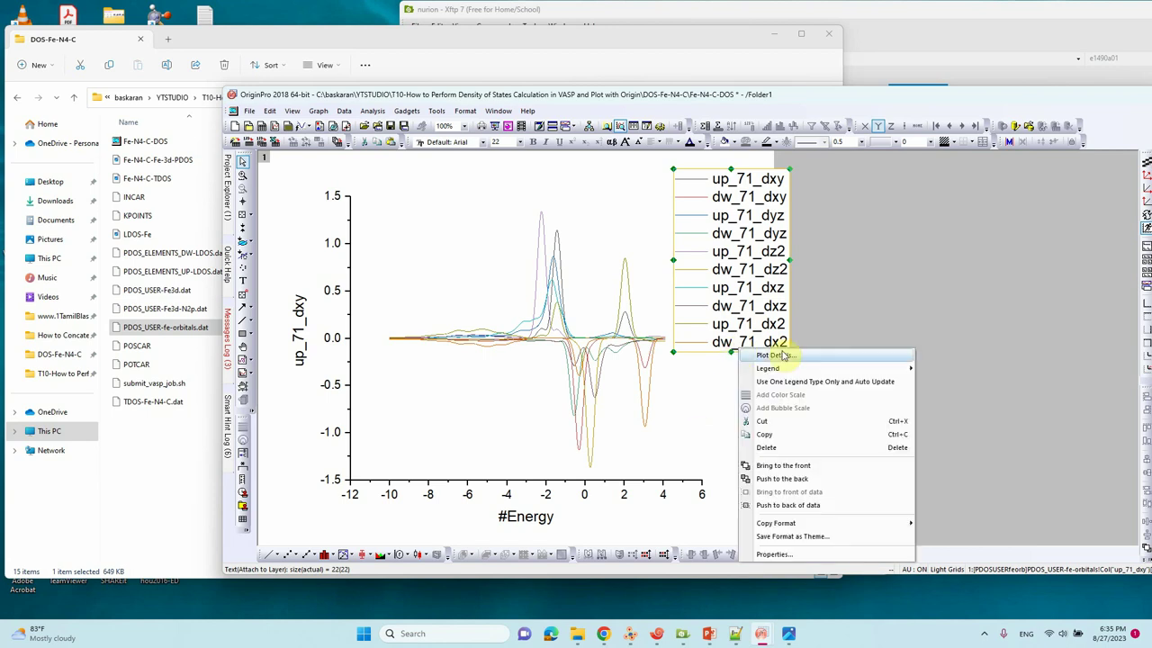
pyautogui.click(784, 554)
pyautogui.click(679, 333)
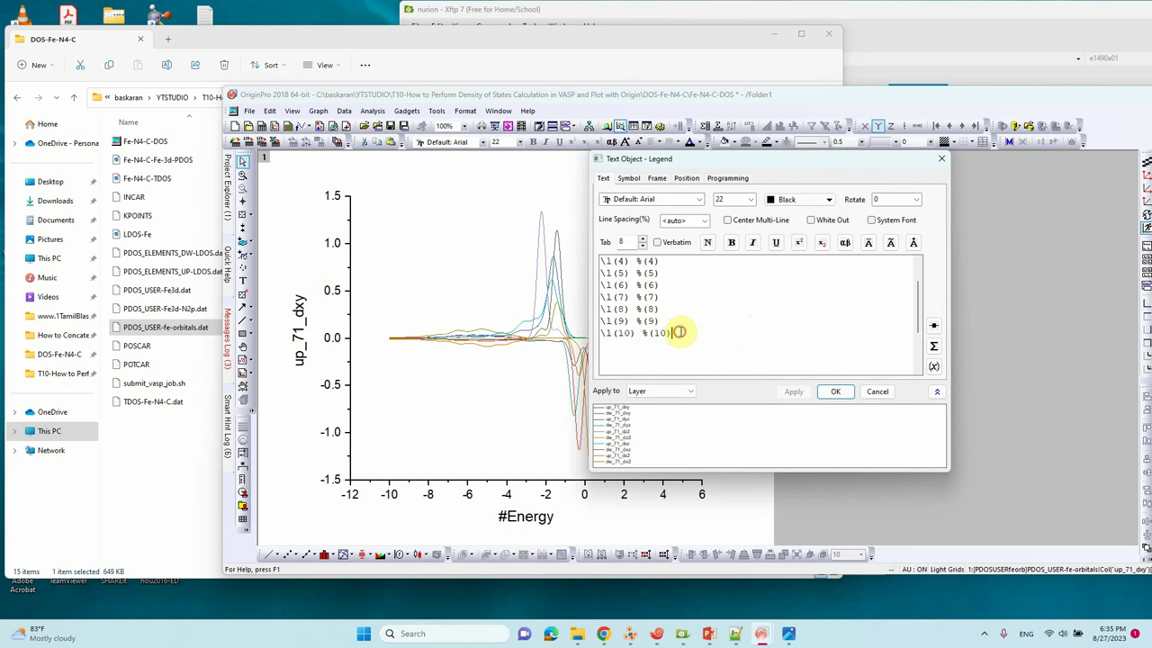
pyautogui.scroll(1, 664, 283)
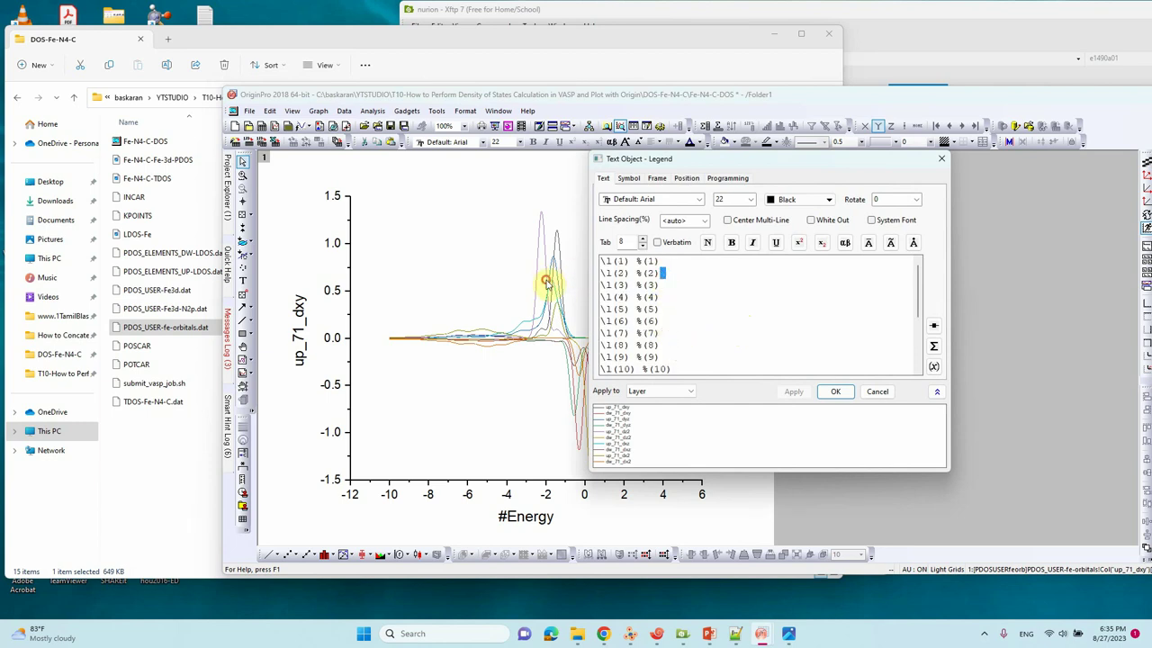
pyautogui.moveTo(667, 273); pyautogui.dragTo(581, 274)
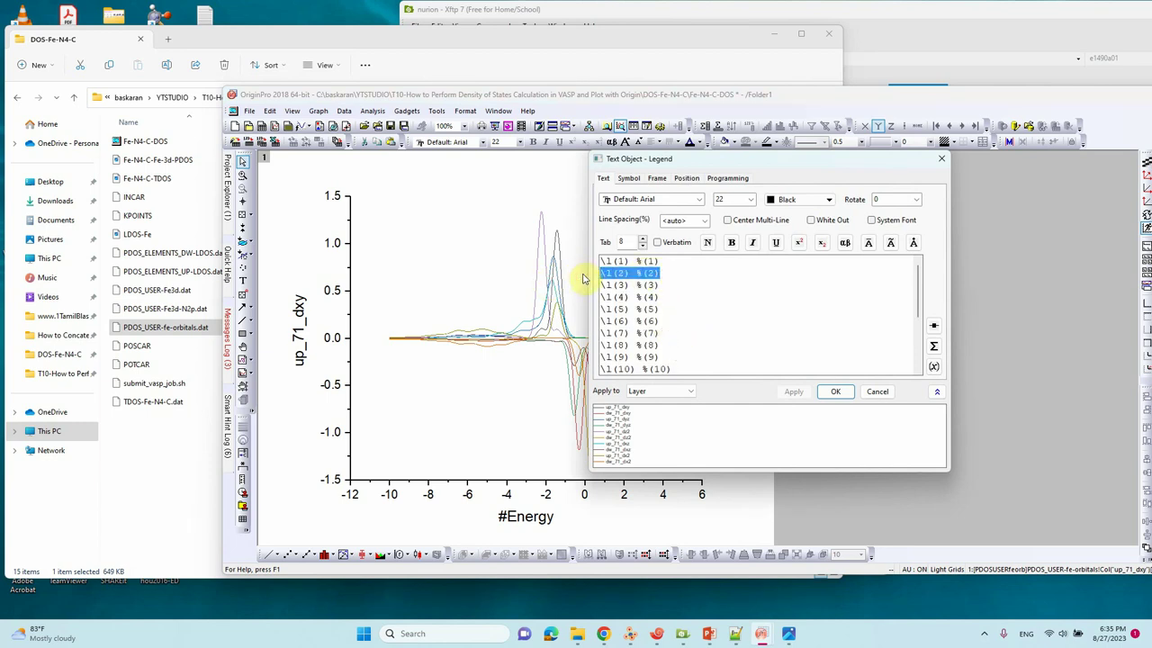
pyautogui.press('Delete')
pyautogui.tripleClick(670, 296)
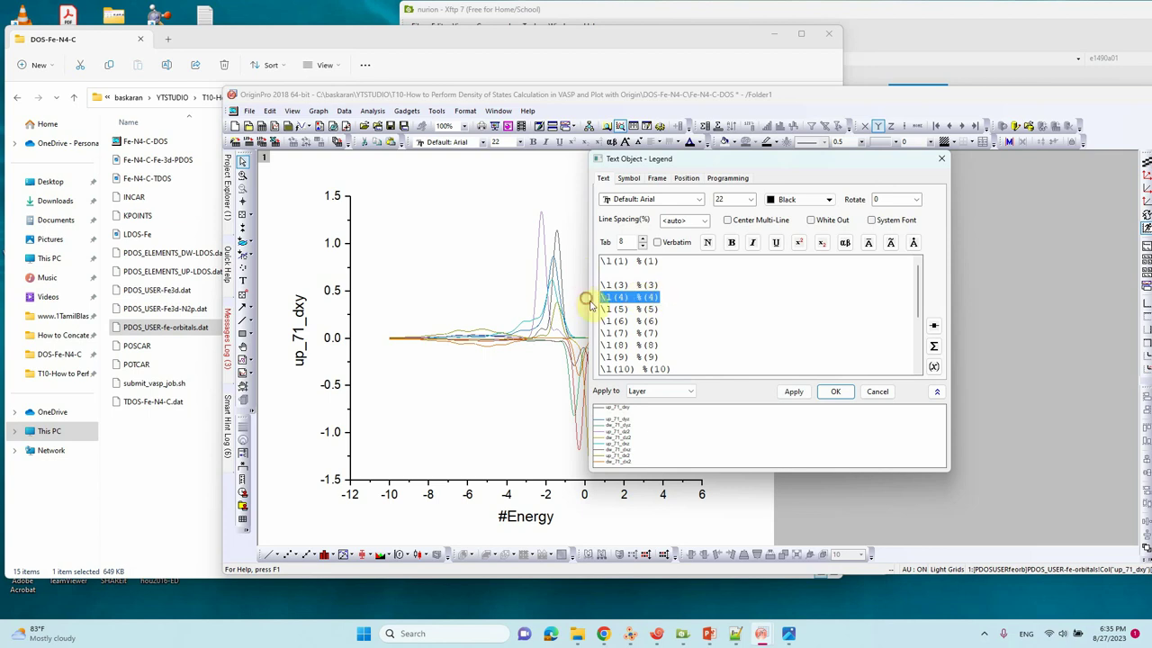
pyautogui.press('Delete')
pyautogui.moveTo(670, 321); pyautogui.dragTo(597, 321)
pyautogui.press('Delete')
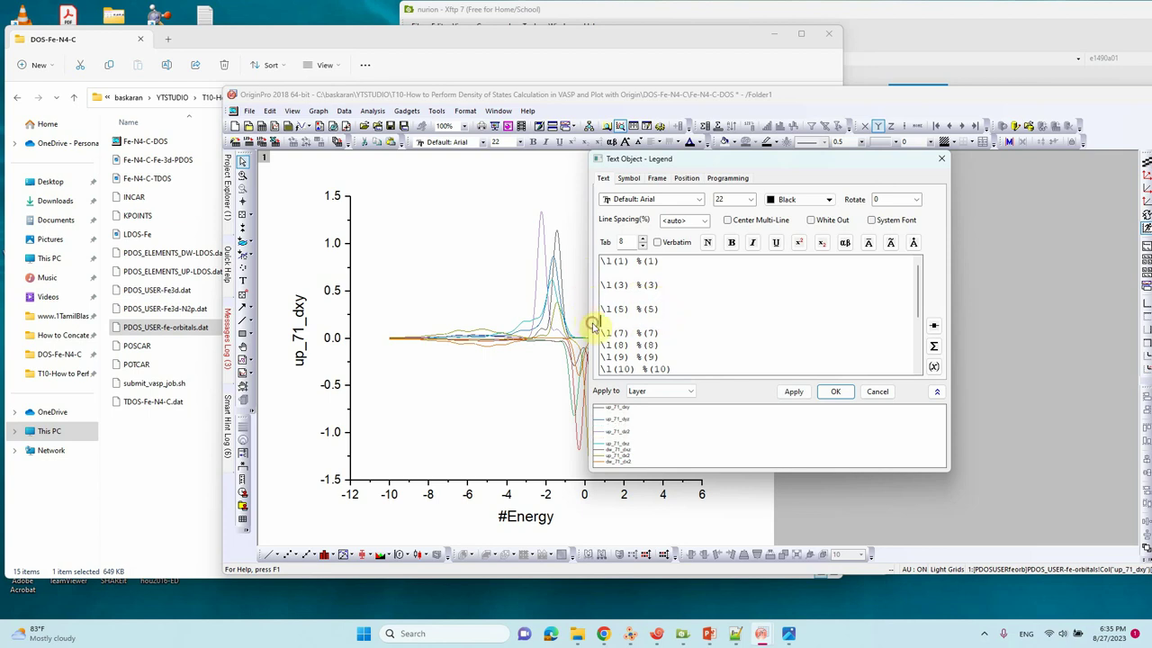
pyautogui.tripleClick(671, 344)
pyautogui.press('Delete')
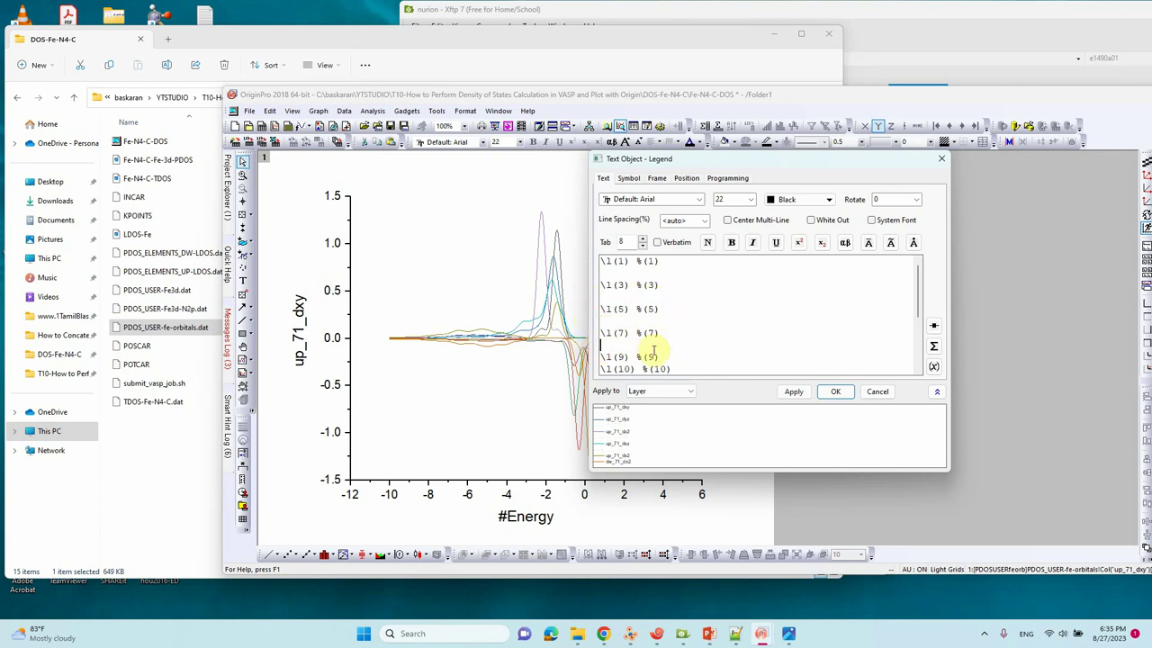
pyautogui.scroll(-1, 666, 357)
pyautogui.tripleClick(671, 332)
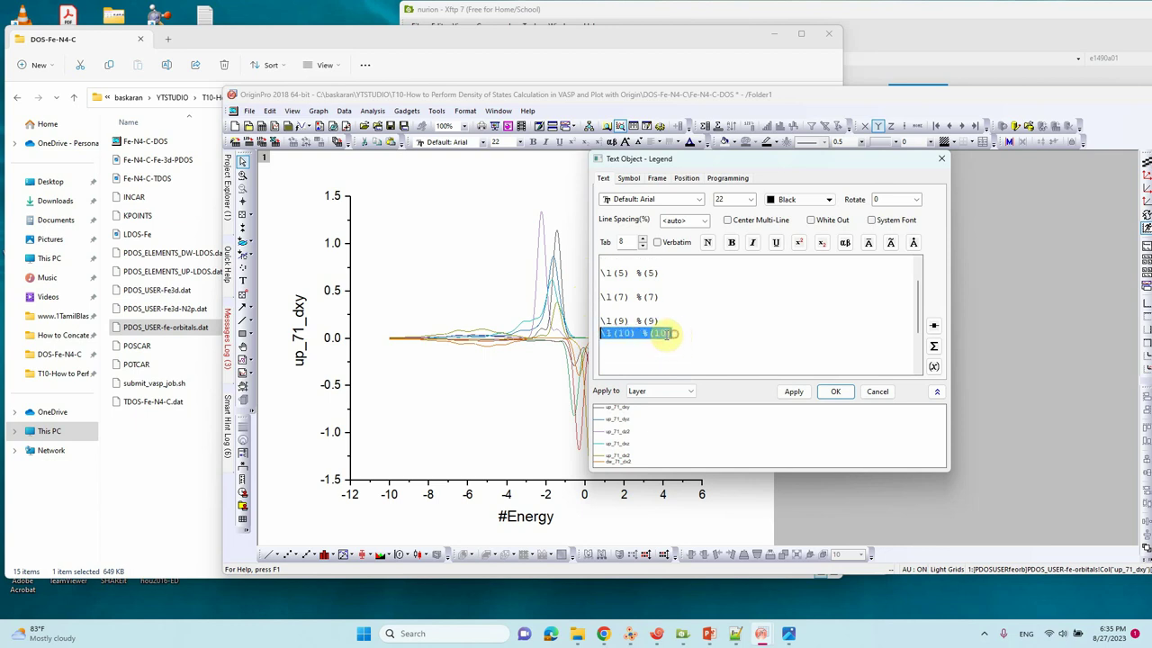
pyautogui.press('Delete')
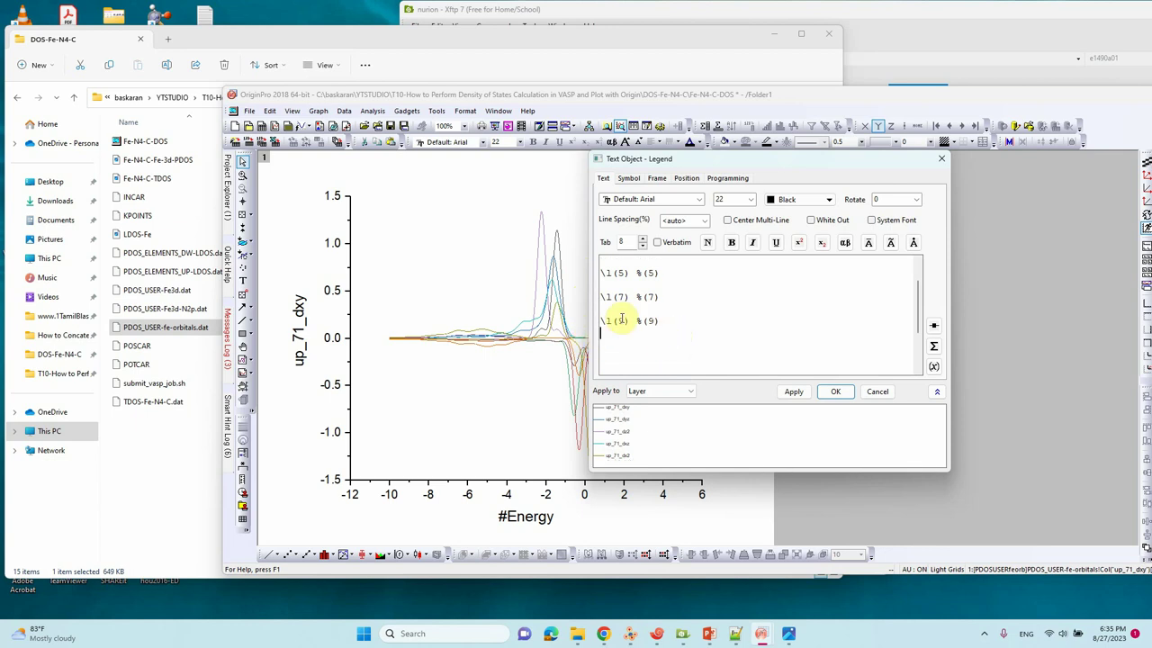
# Remove the blank lines between the remaining legend entries so that they follow each other directly.
pyautogui.press('Delete')
pyautogui.press('Delete')
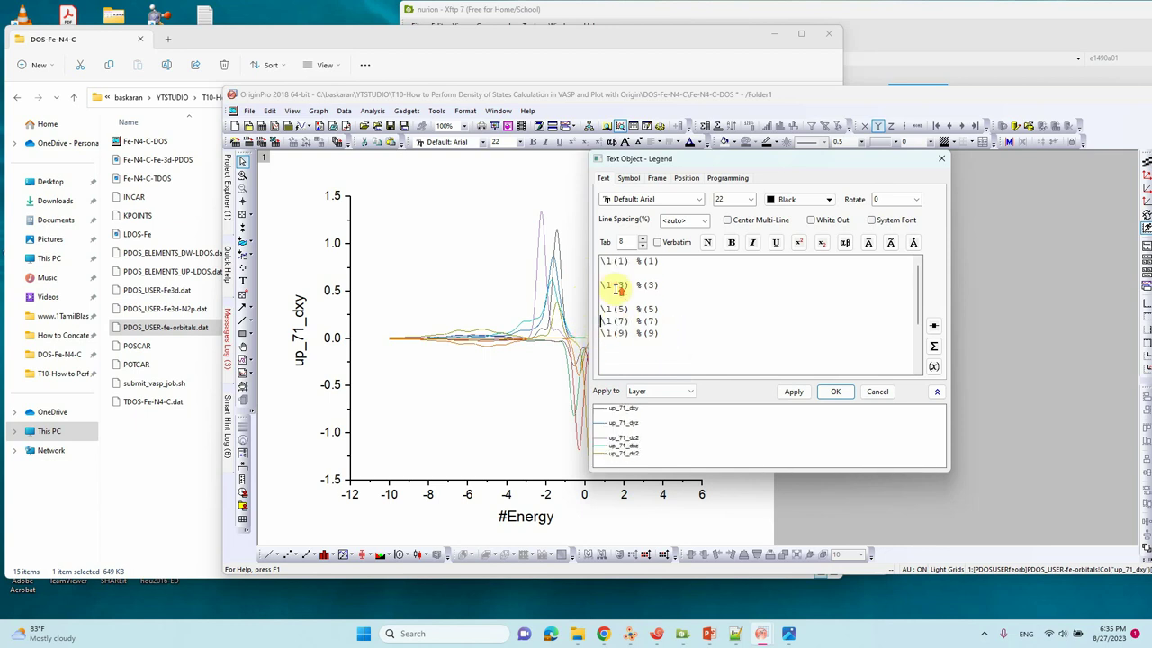
pyautogui.press('BackSpace')
pyautogui.click(608, 275)
pyautogui.press('BackSpace')
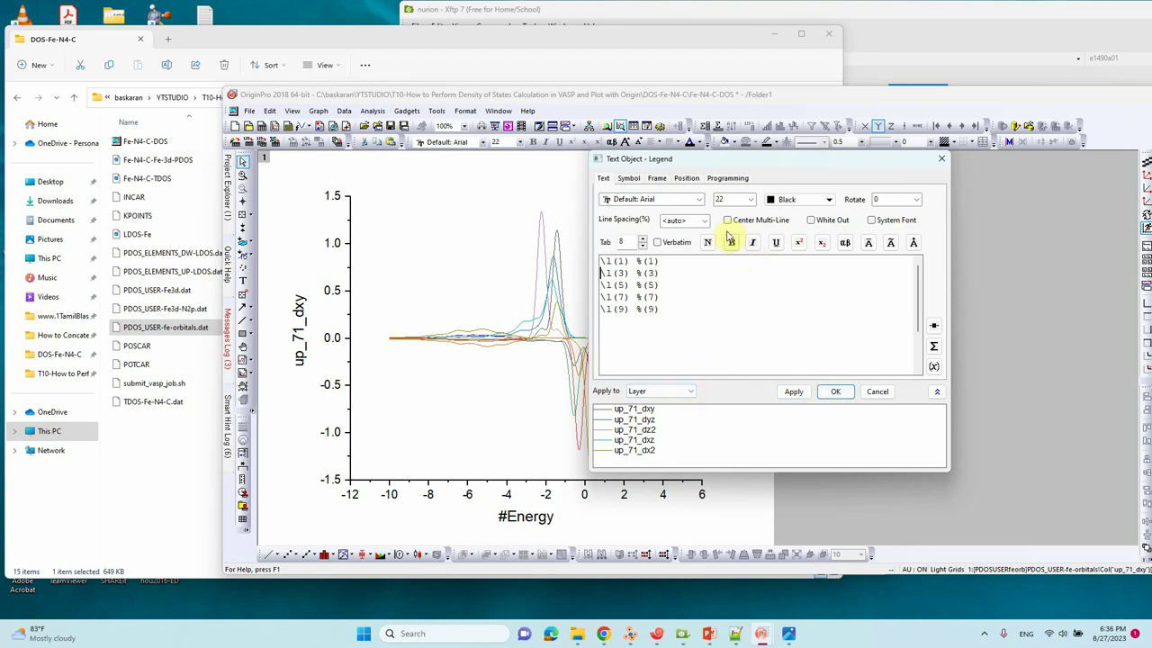
# Set the legend frame to None and move the legend into the empty upper-left area of the plot.
pyautogui.click(659, 180)
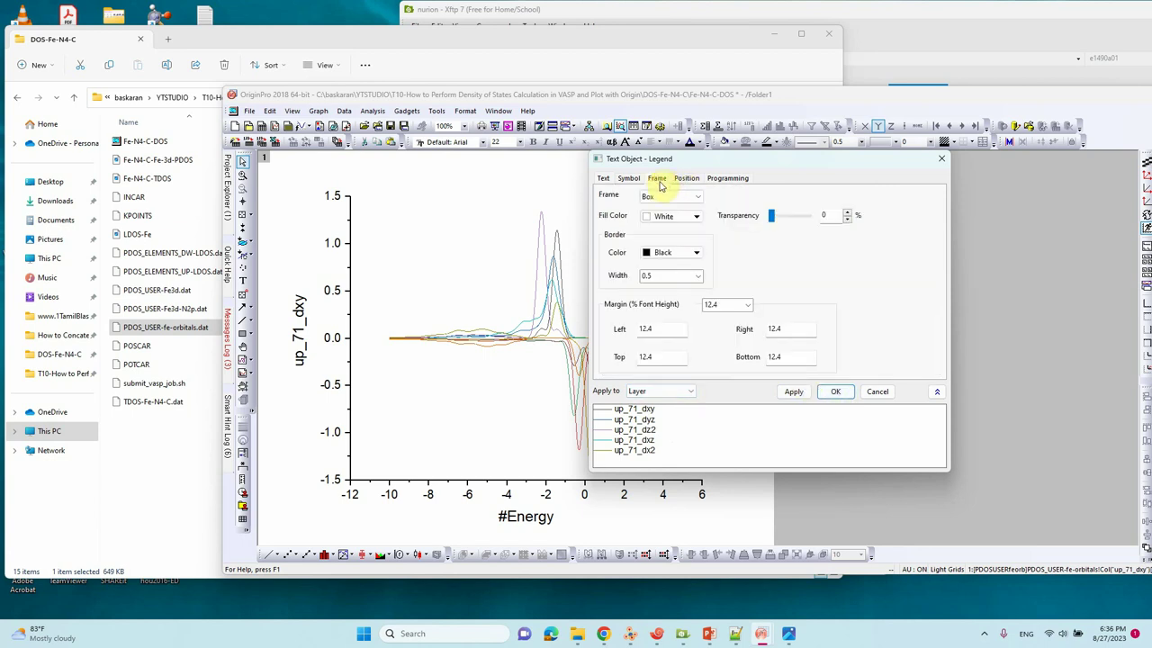
pyautogui.click(670, 196)
pyautogui.click(668, 218)
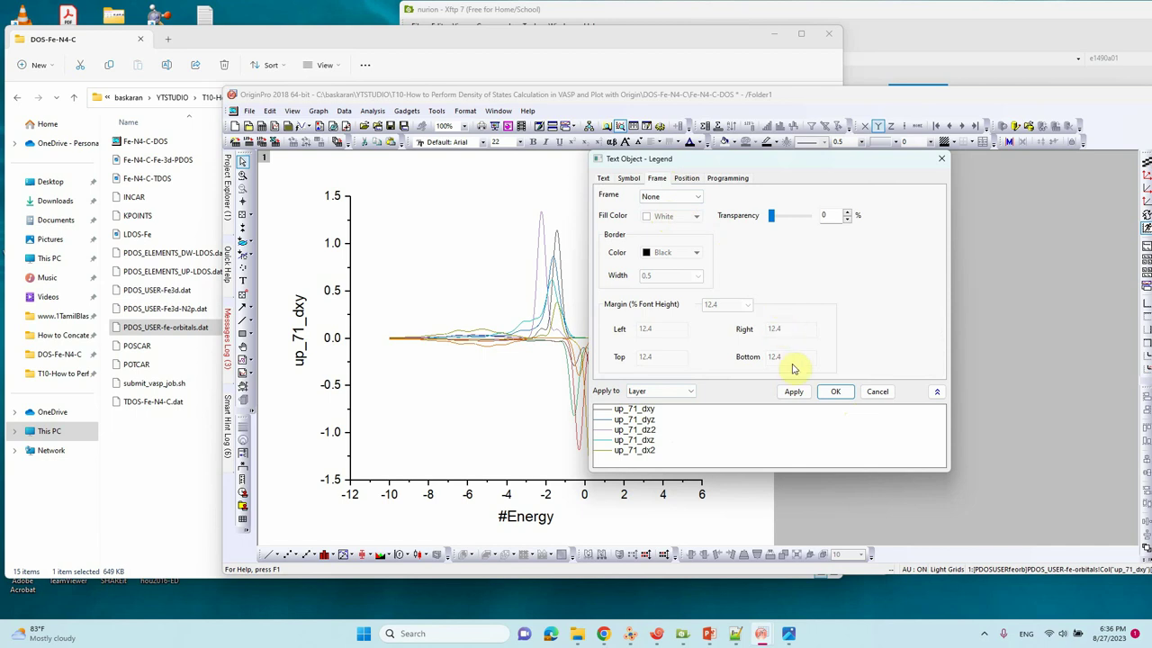
pyautogui.click(834, 392)
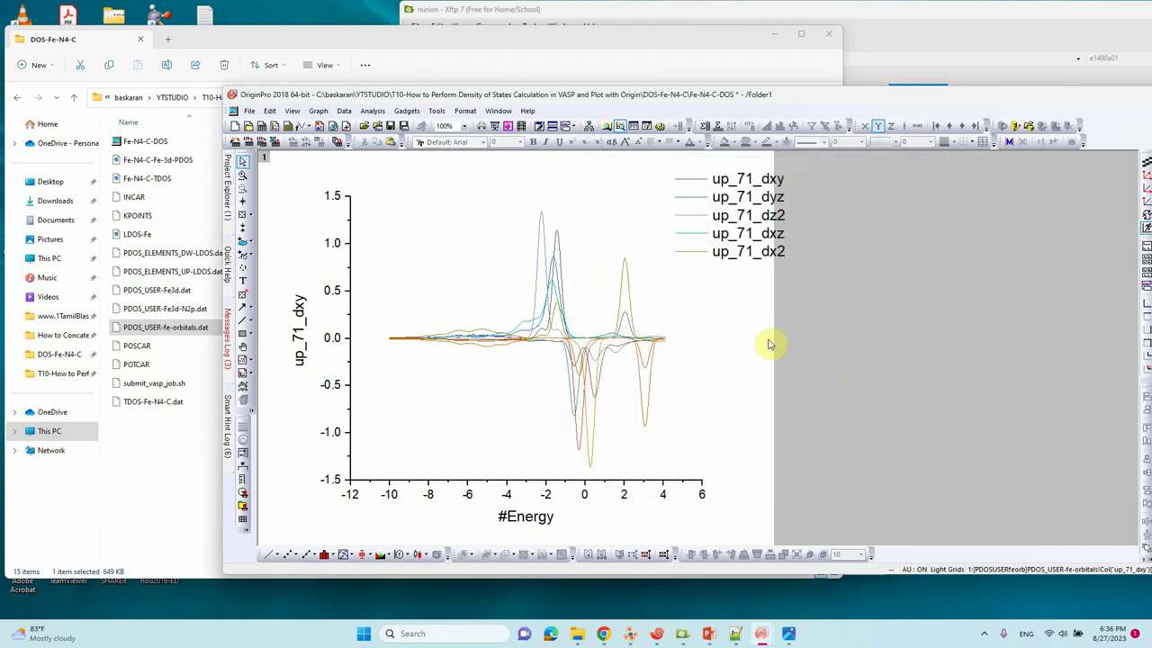
pyautogui.click(725, 242)
pyautogui.moveTo(704, 262); pyautogui.dragTo(427, 278)
pyautogui.click(508, 395)
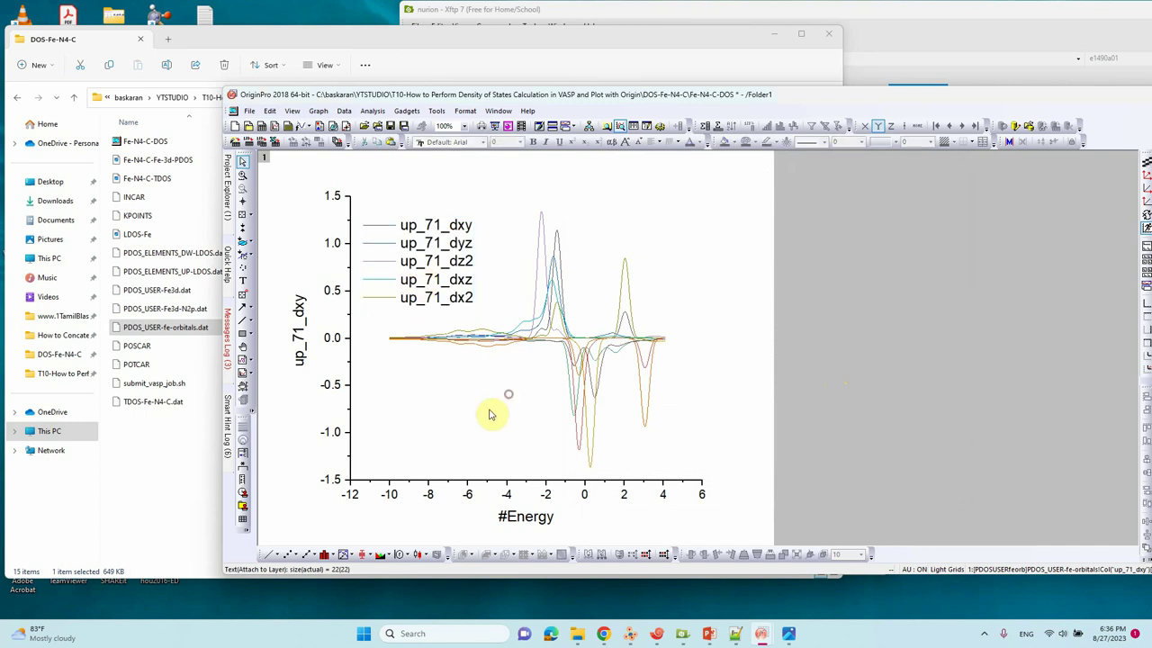
# Turn on the opposite lines for both the X and Y axes and move the legend snugly into the plot frame's upper-left corner.
pyautogui.click(475, 480)
pyautogui.doubleClick(476, 480)
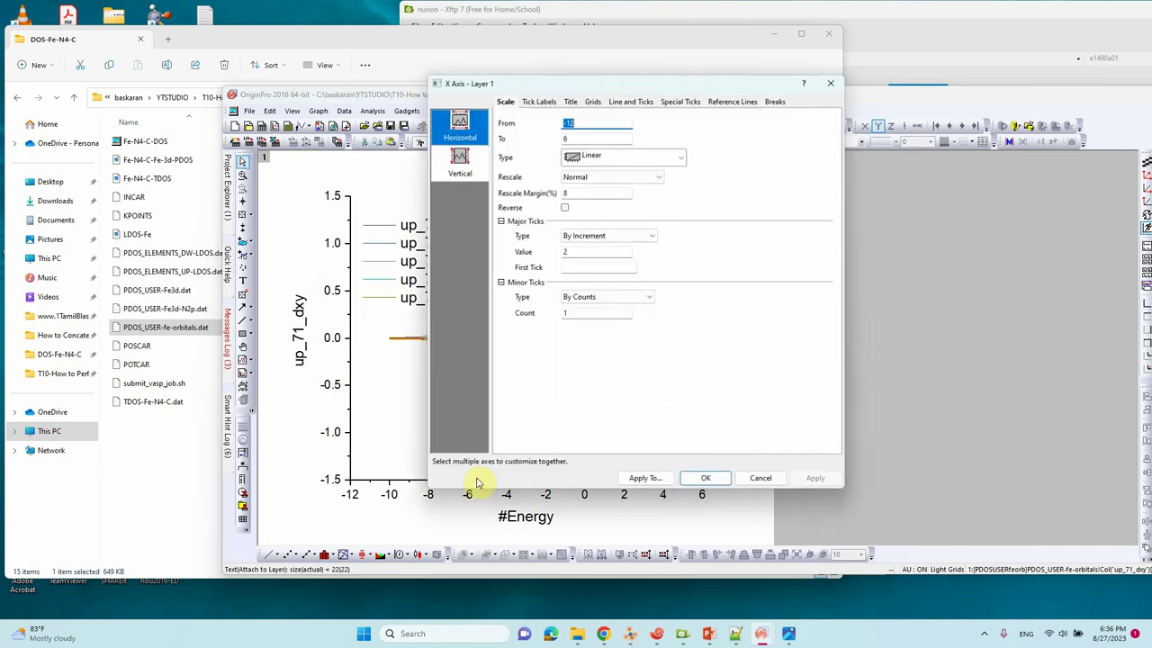
pyautogui.click(591, 101)
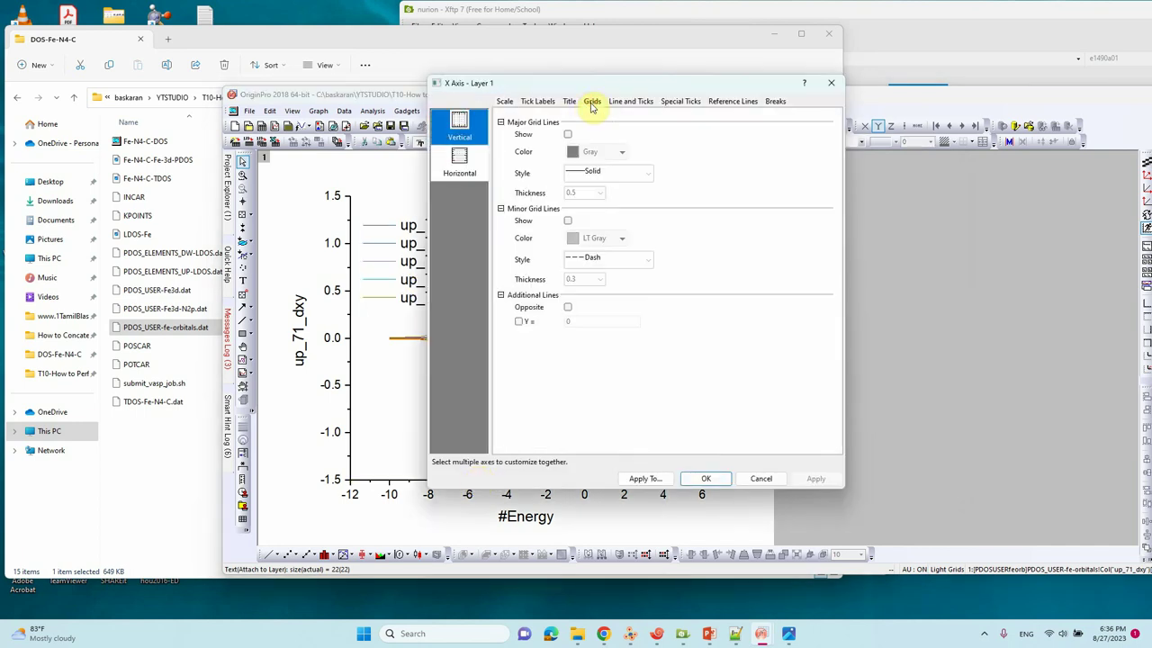
pyautogui.click(568, 307)
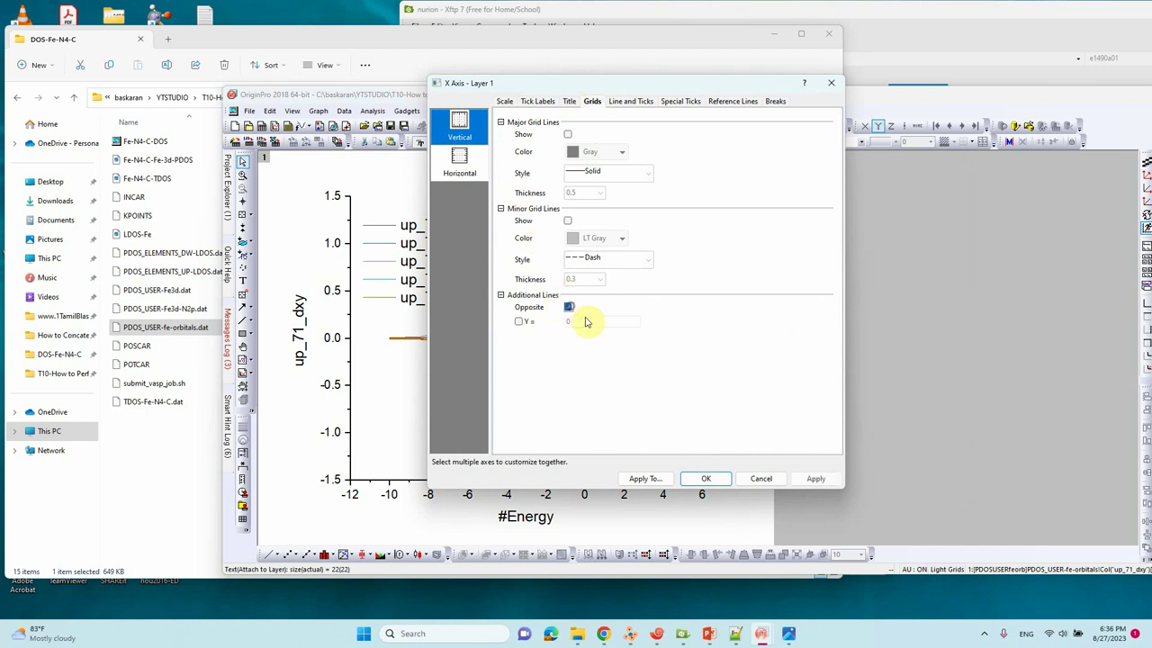
pyautogui.click(814, 478)
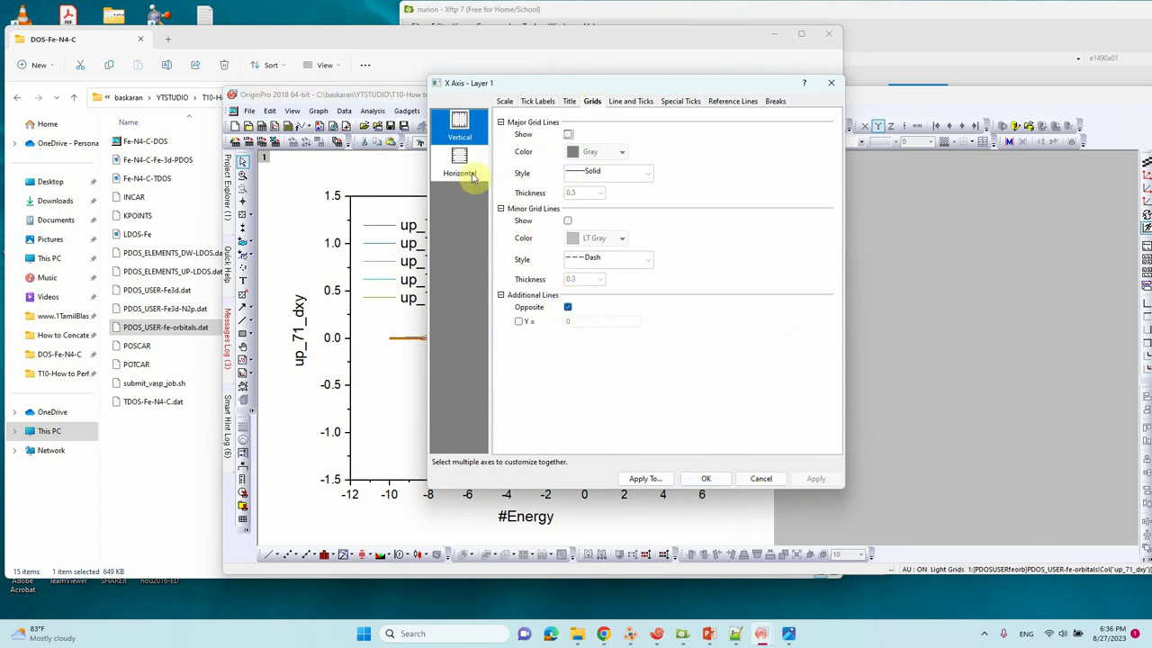
pyautogui.click(462, 160)
pyautogui.click(568, 308)
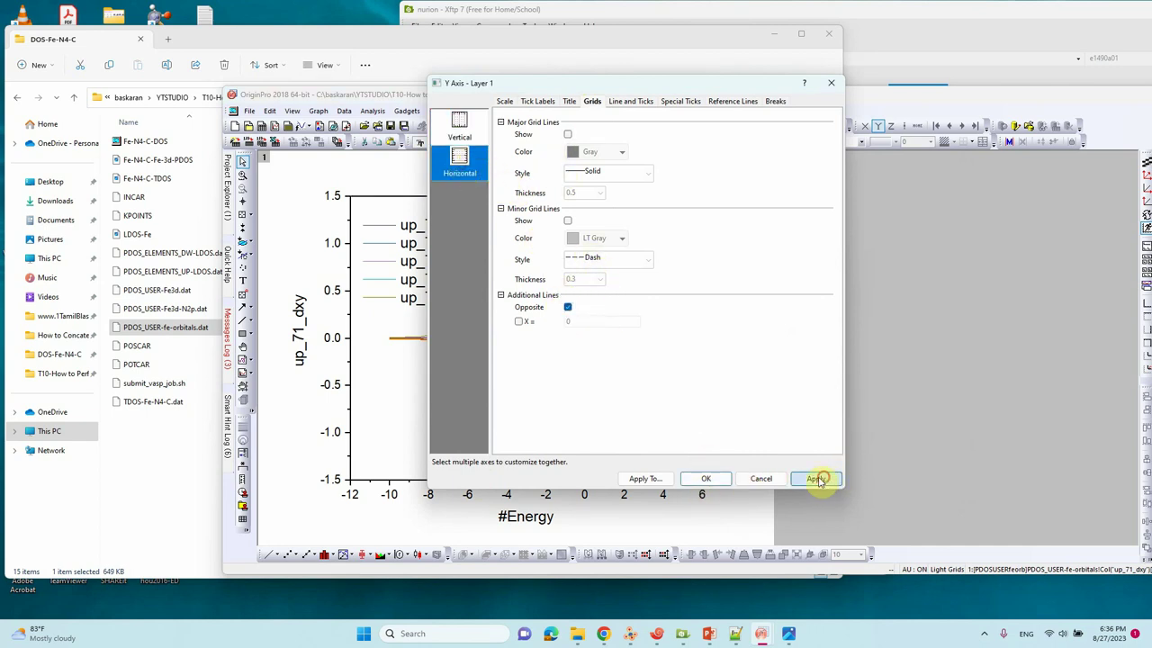
pyautogui.click(815, 478)
pyautogui.click(705, 478)
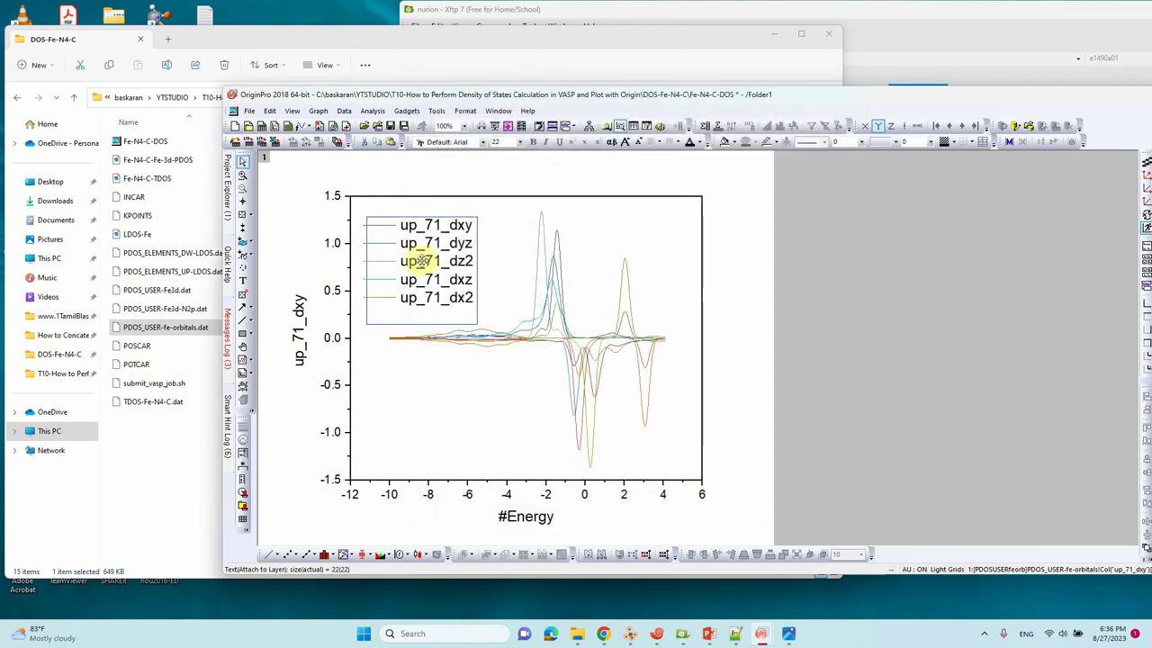
pyautogui.moveTo(417, 261); pyautogui.dragTo(401, 226)
pyautogui.click(724, 273)
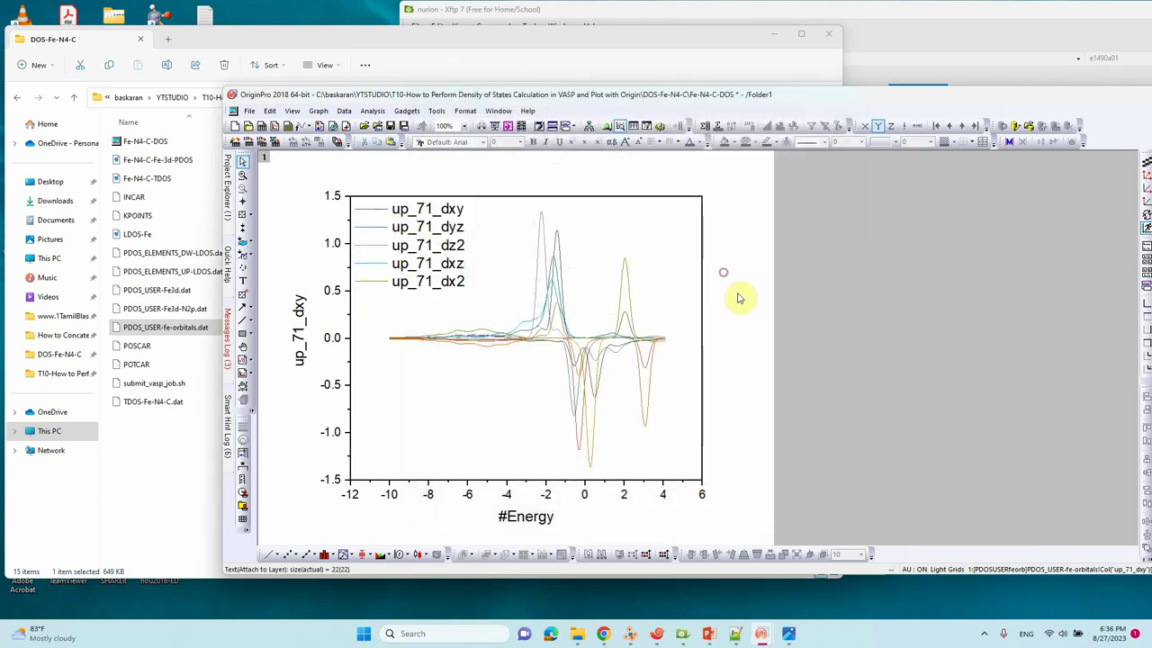
# Make the X axis tick labels bold and set their font size to 22.
pyautogui.click(586, 496)
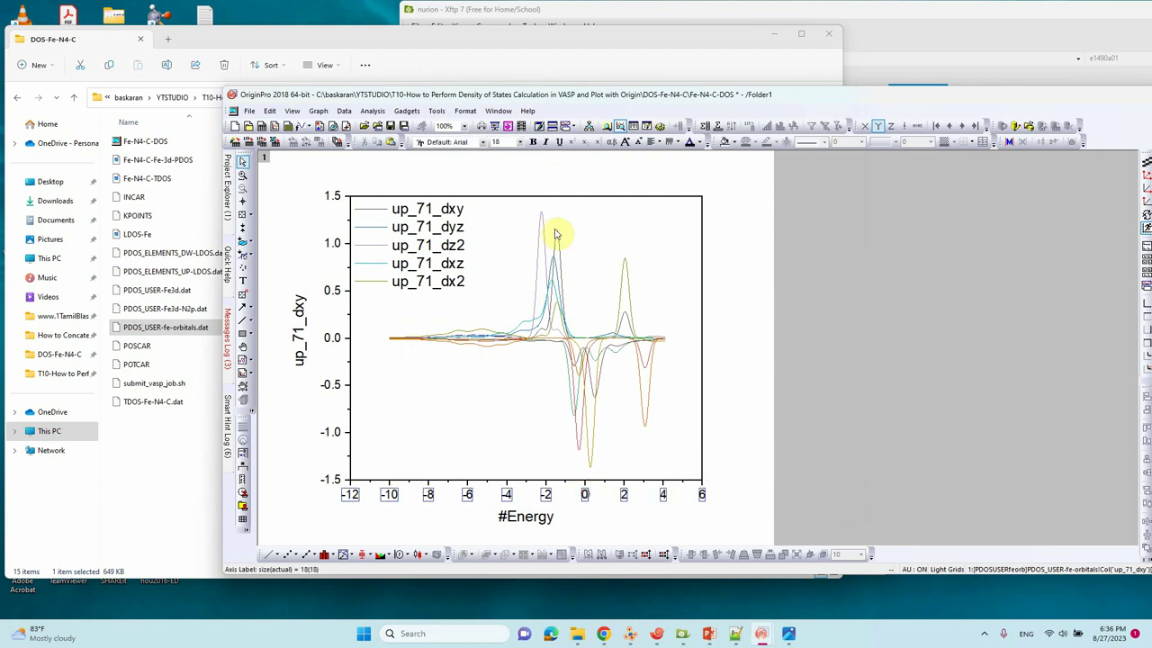
pyautogui.click(525, 143)
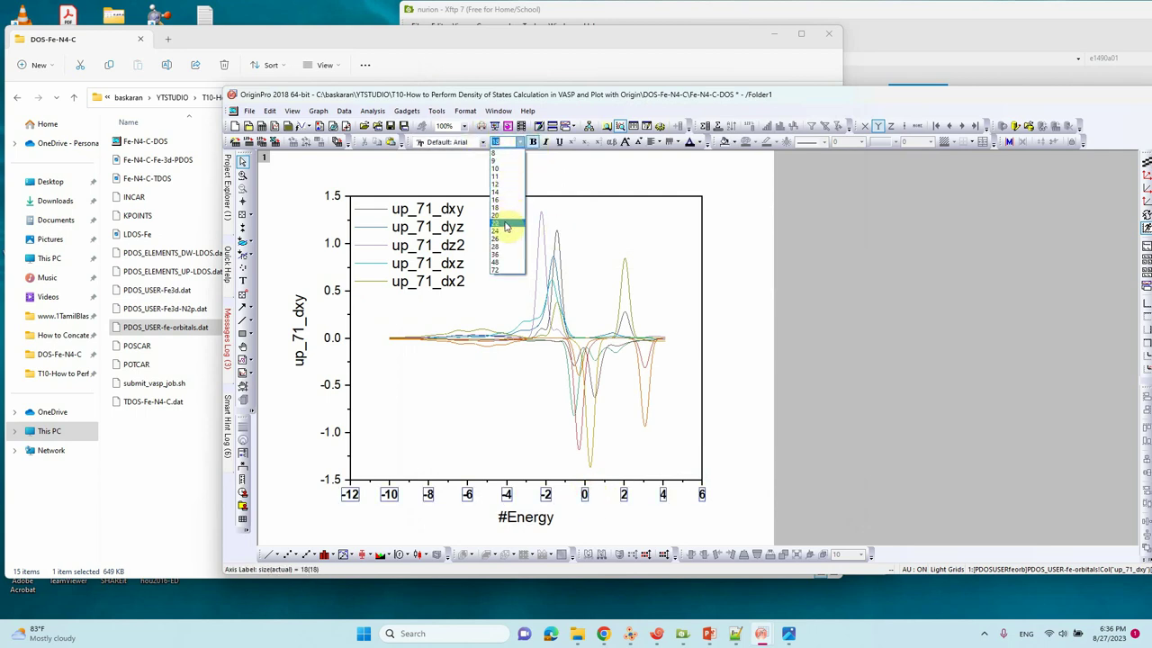
pyautogui.click(506, 224)
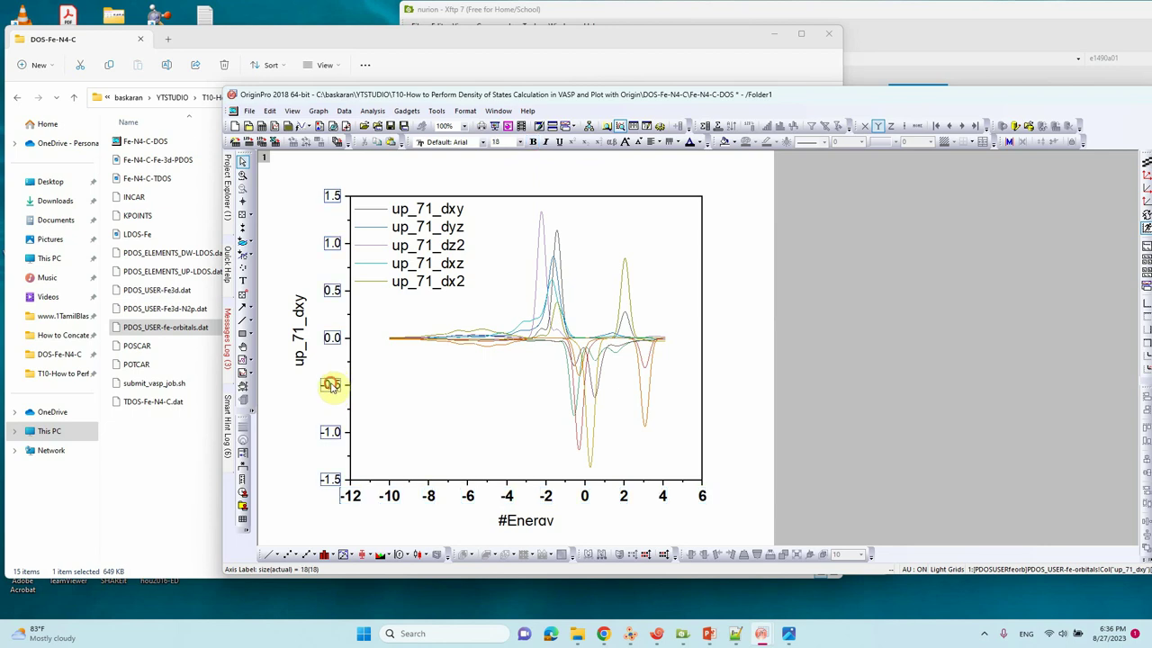
# Set the font size of the Y axis tick labels to 22.
pyautogui.click(521, 142)
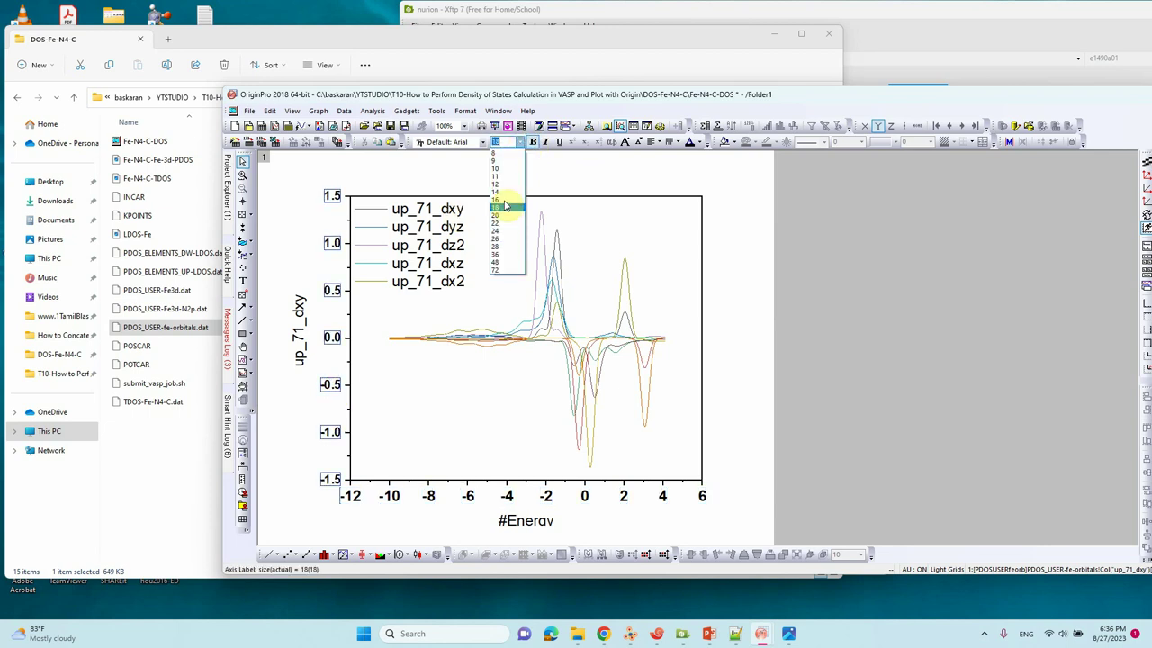
pyautogui.click(502, 224)
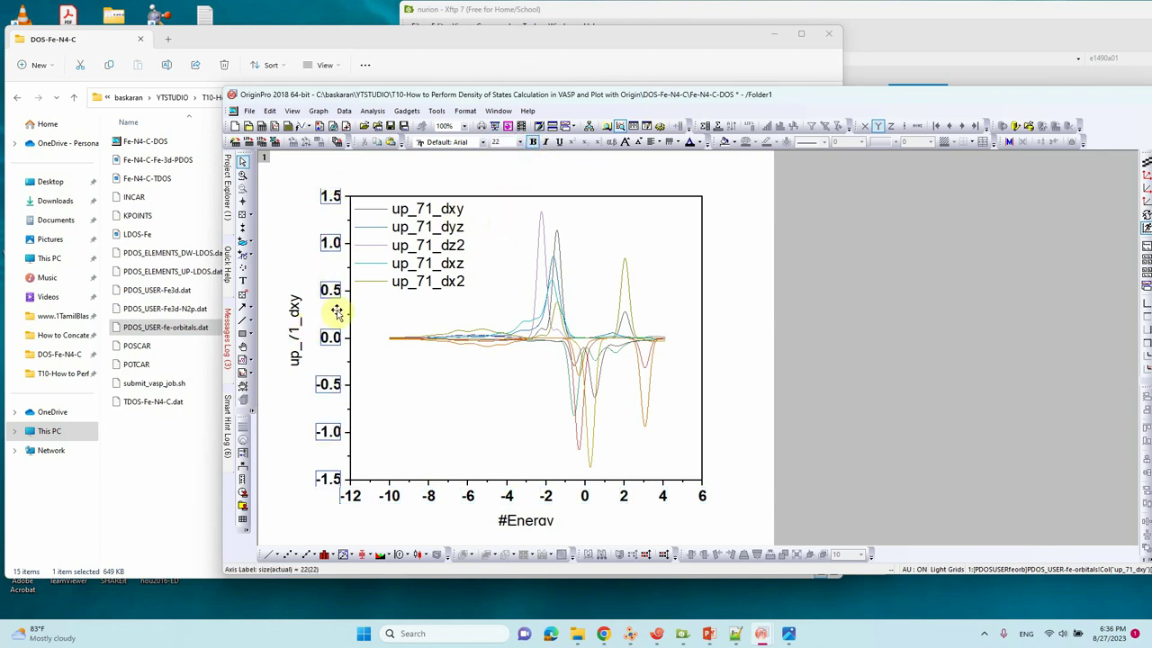
pyautogui.click(401, 384)
# Set the X axis scale to run from -10 to 4.
pyautogui.click(523, 482)
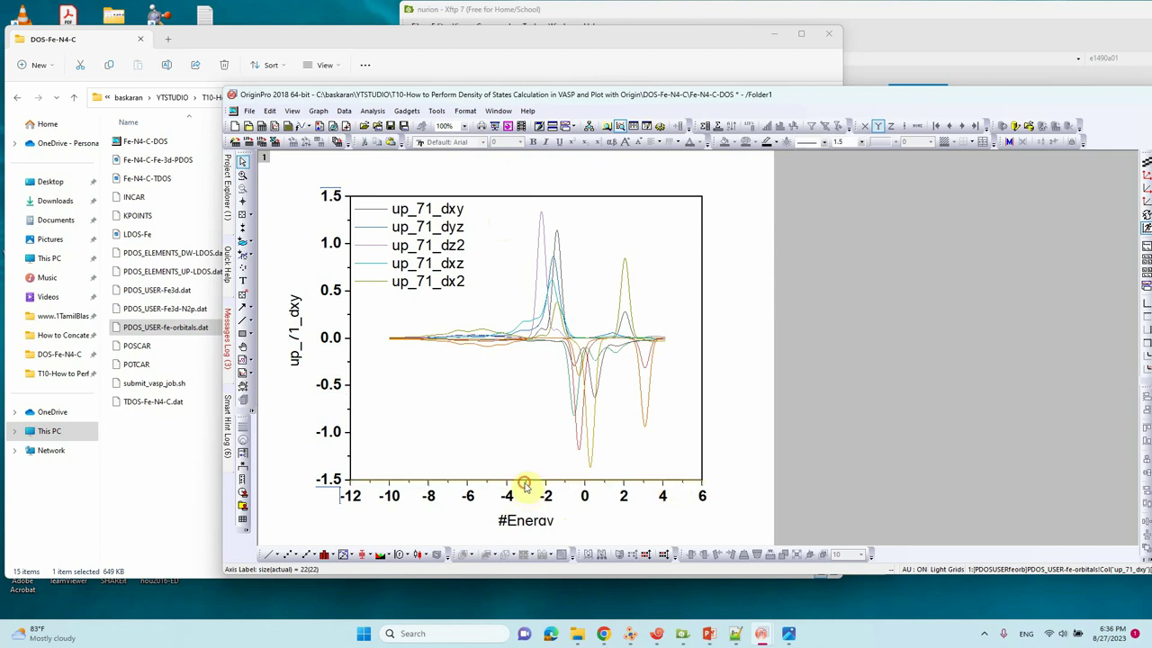
pyautogui.doubleClick(523, 482)
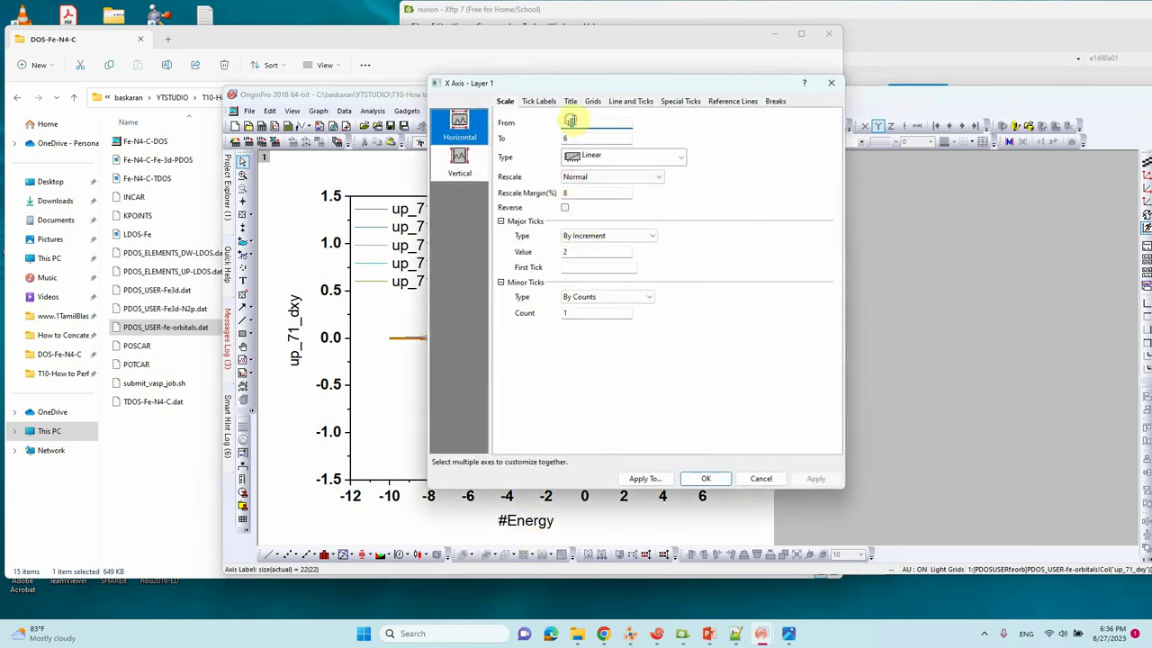
pyautogui.write('4')
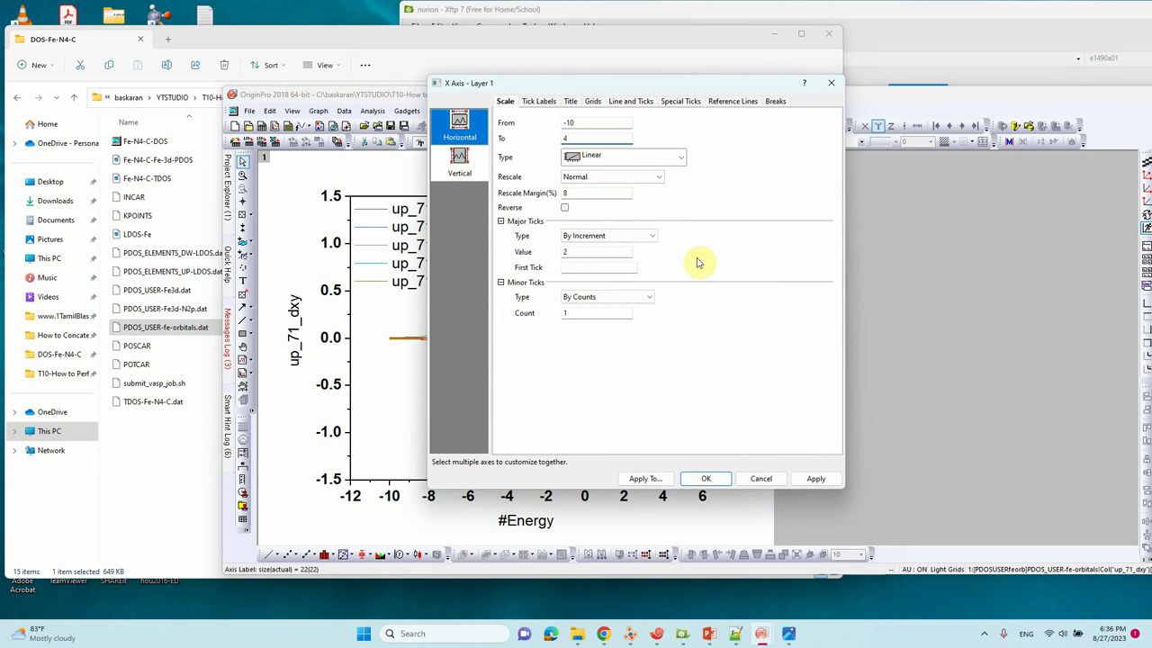
pyautogui.click(816, 478)
pyautogui.click(706, 478)
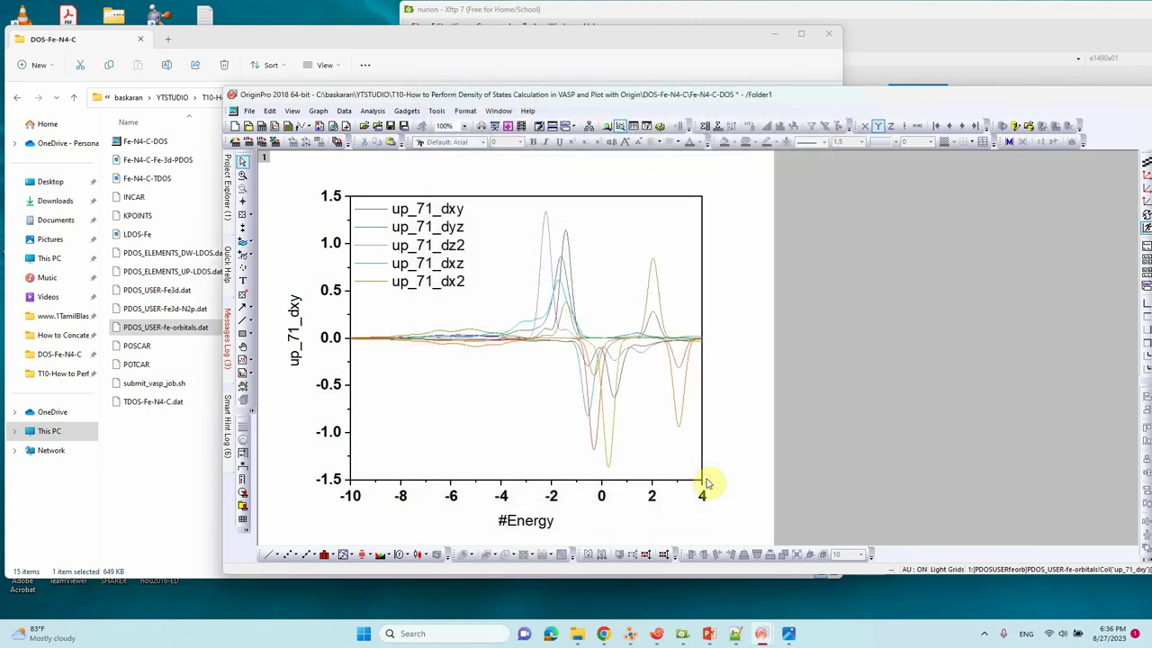
# Move the legend out of the plot frame into the space beside its upper-right corner.
pyautogui.click(454, 281)
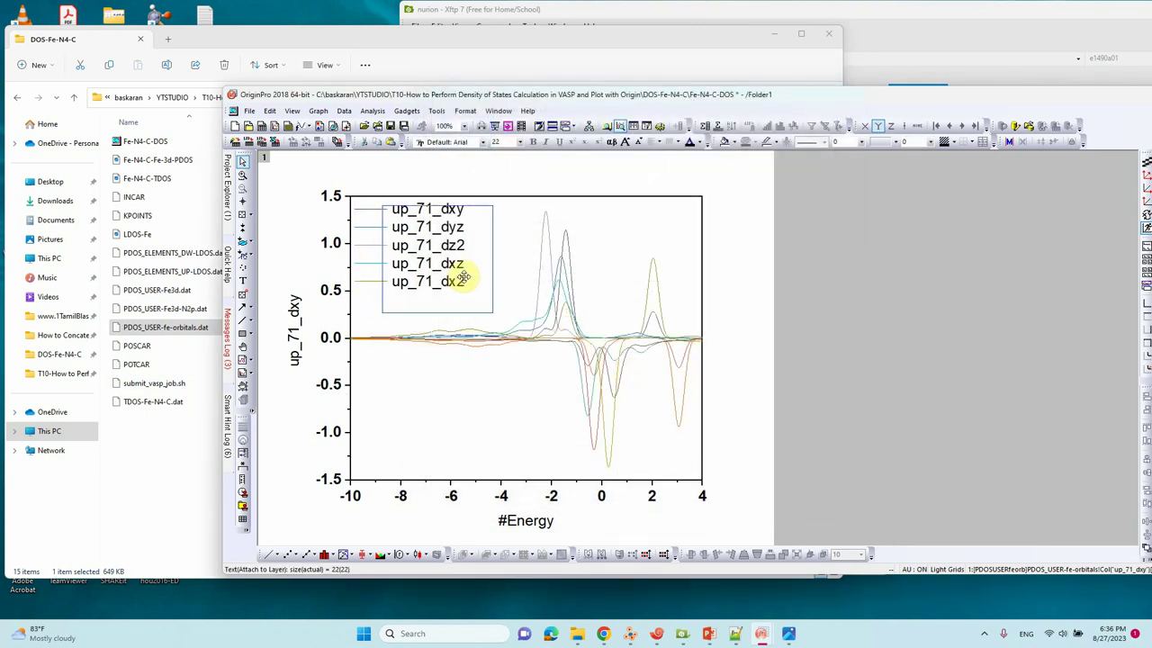
pyautogui.moveTo(462, 279); pyautogui.dragTo(793, 263)
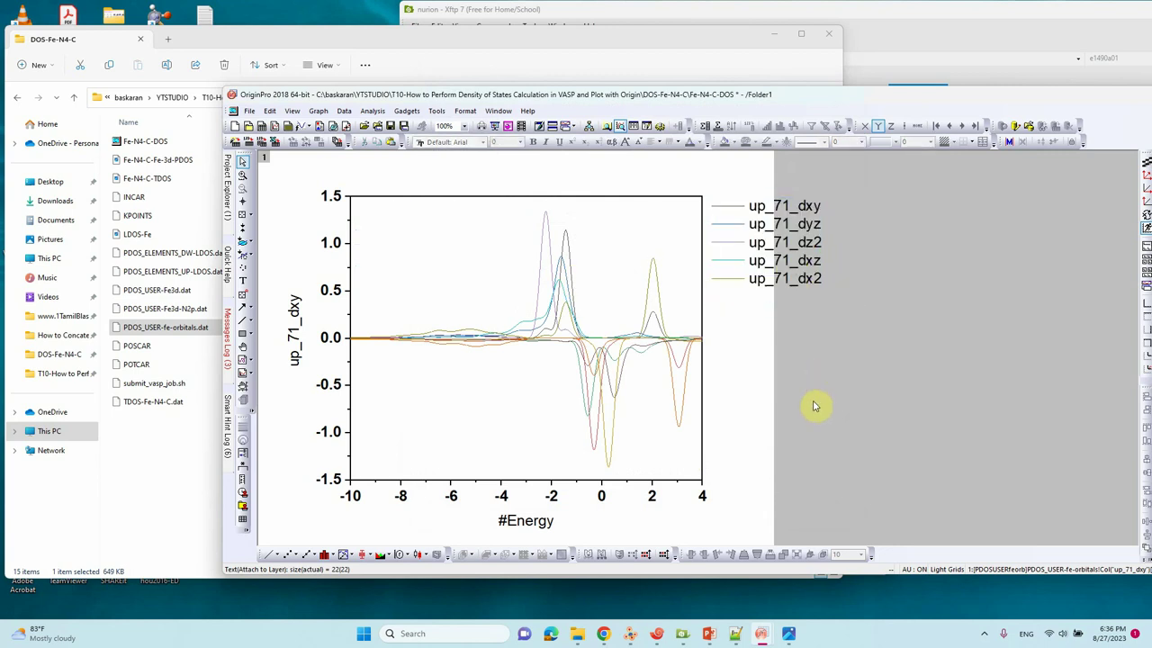
# Switch the plot group to Independent edit mode and give the up_71_dxy curve a black line of width 2.
pyautogui.doubleClick(736, 207)
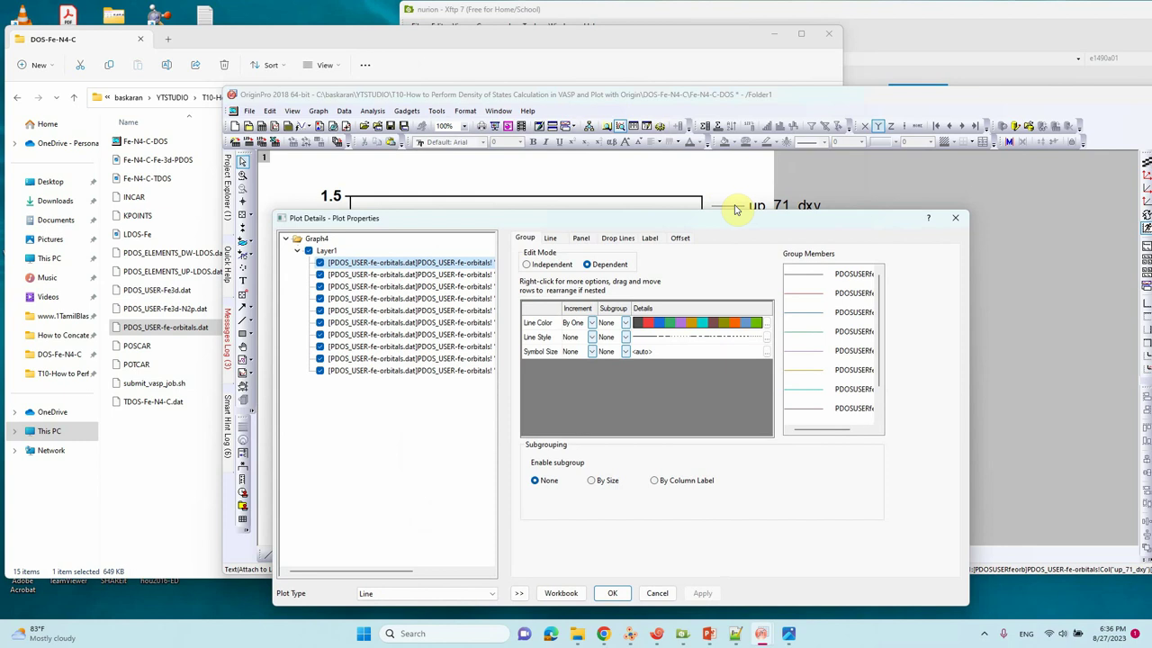
pyautogui.click(544, 264)
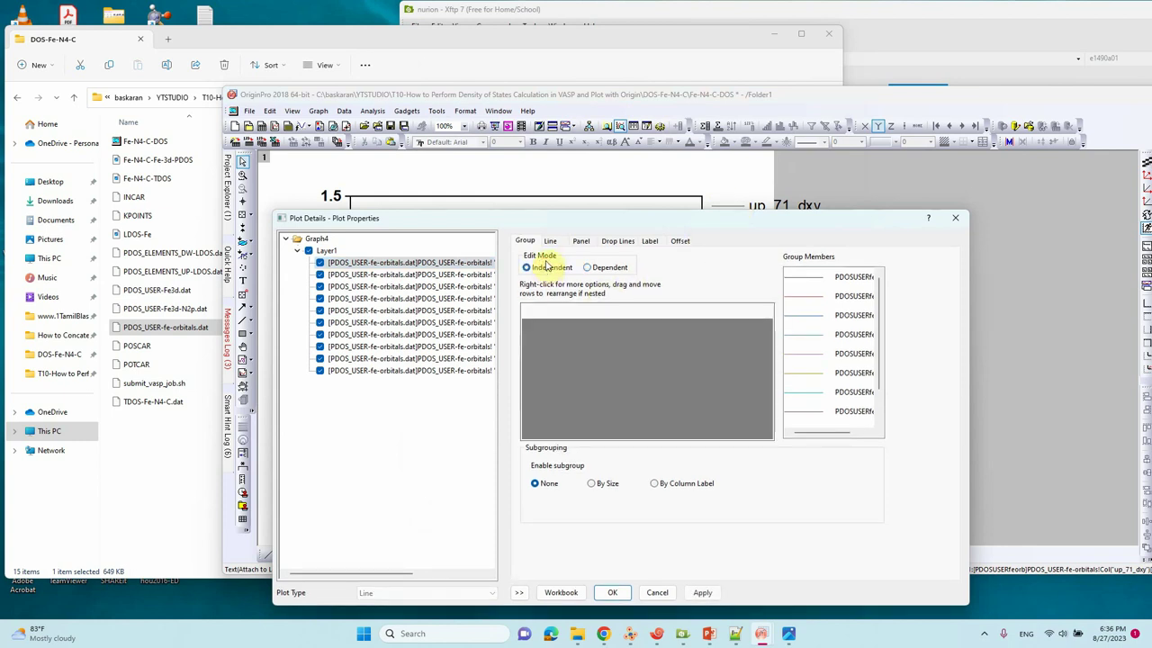
pyautogui.click(550, 243)
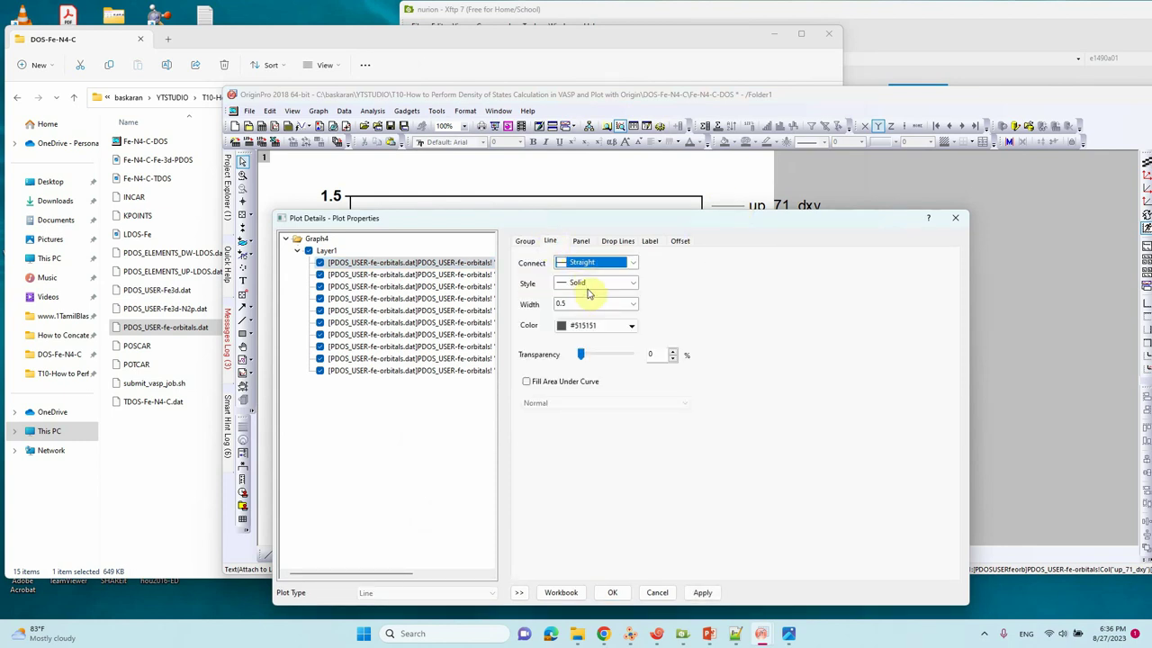
pyautogui.click(594, 325)
pyautogui.click(564, 369)
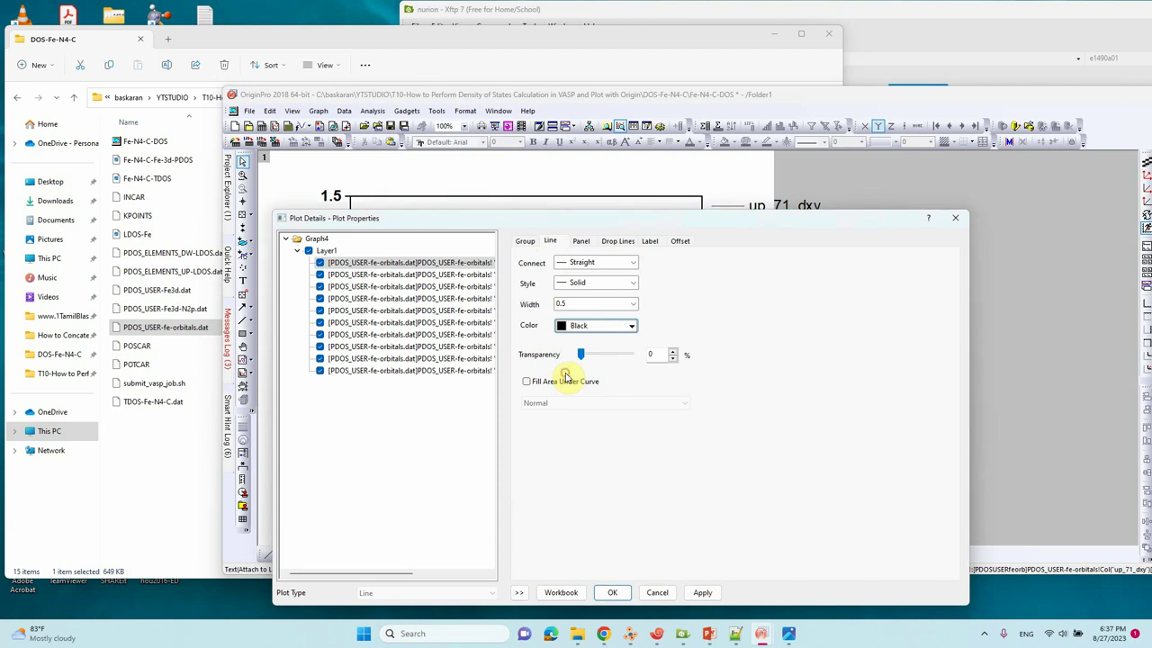
pyautogui.click(567, 302)
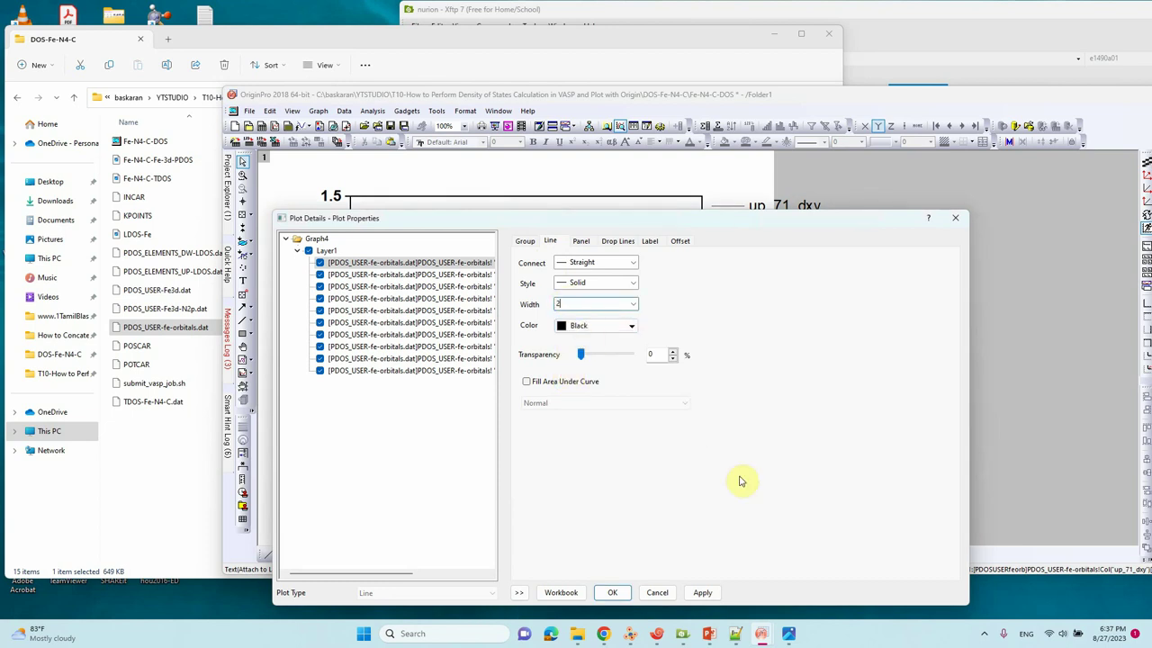
pyautogui.click(703, 592)
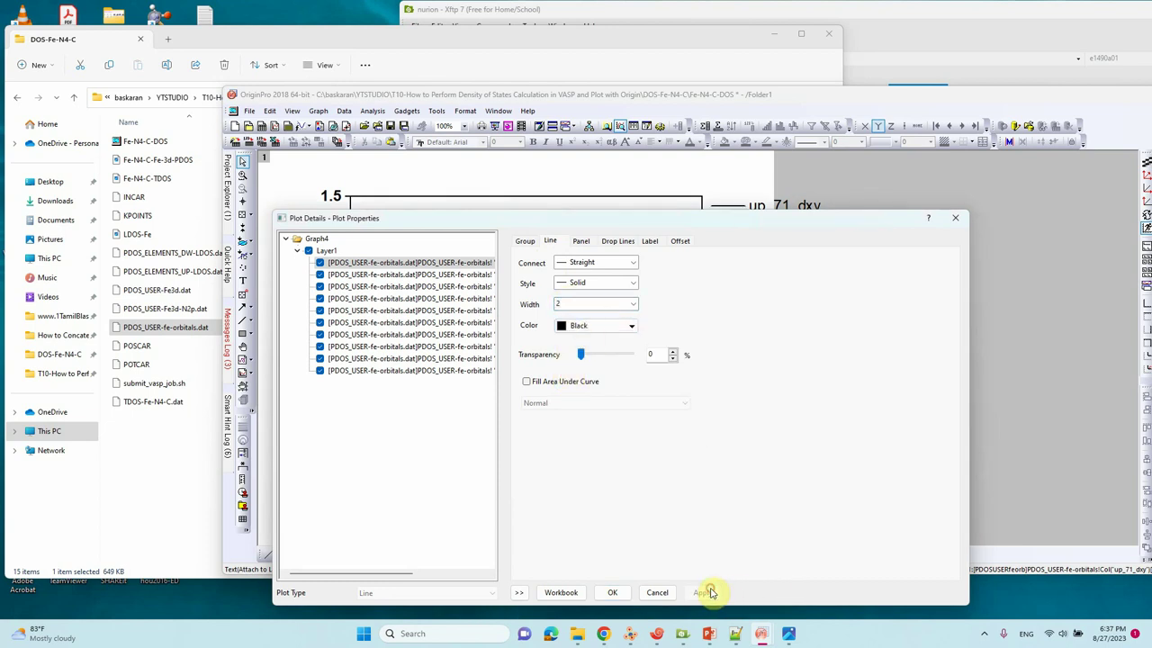
# Give the second curve in the layer, dw_71_dxy, a red line of width 2.
pyautogui.click(439, 275)
pyautogui.click(590, 326)
pyautogui.click(570, 369)
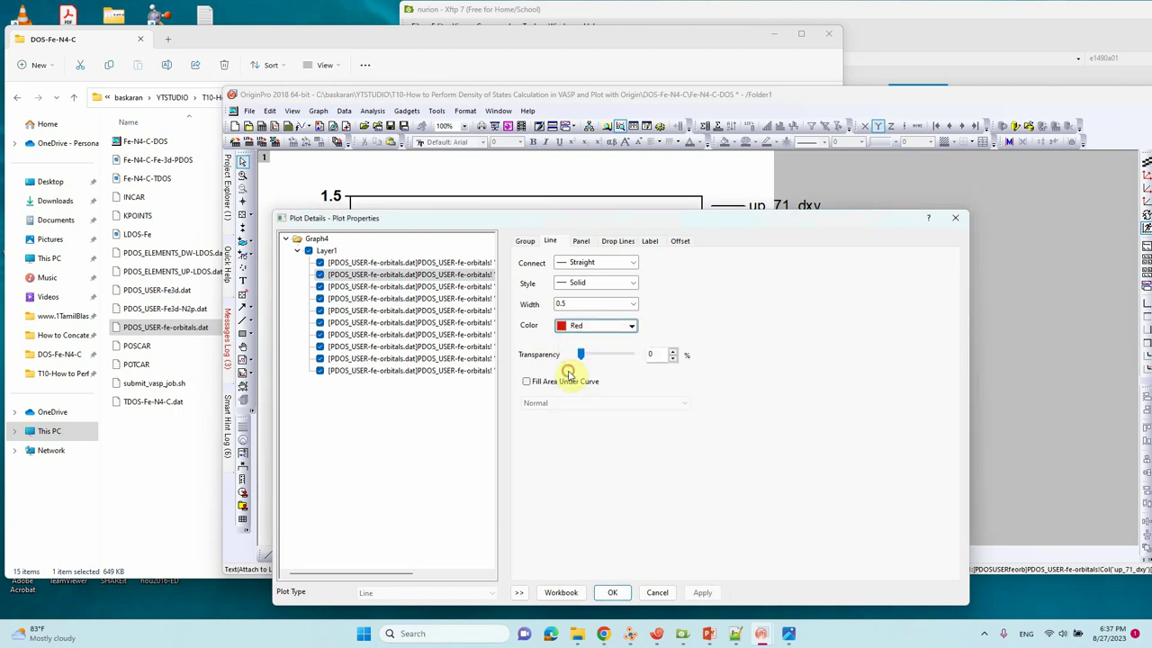
pyautogui.click(570, 303)
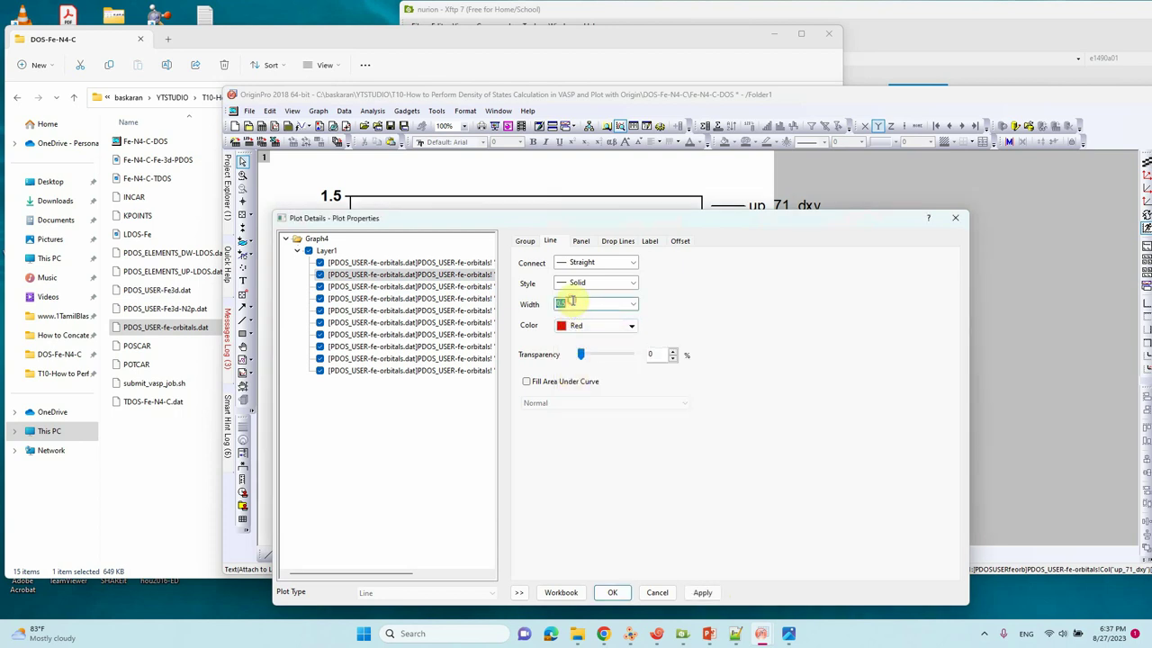
pyautogui.click(703, 592)
pyautogui.click(612, 592)
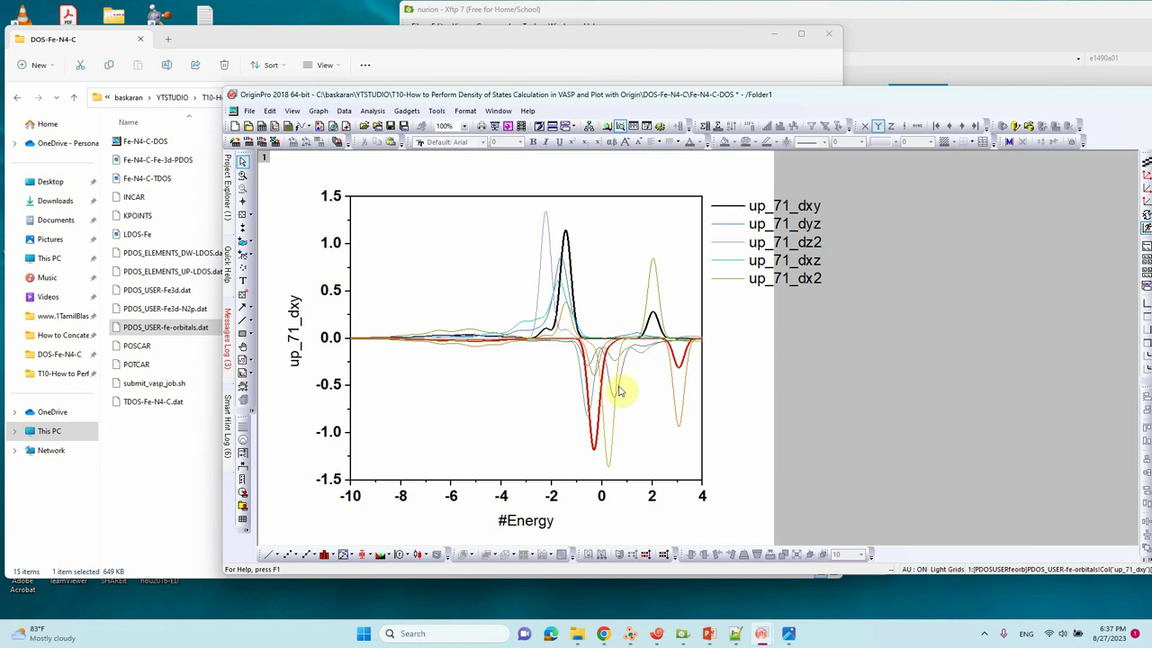
# Recolor the dw_71_dxy curve black to match its spin-up counterpart.
pyautogui.doubleClick(600, 425)
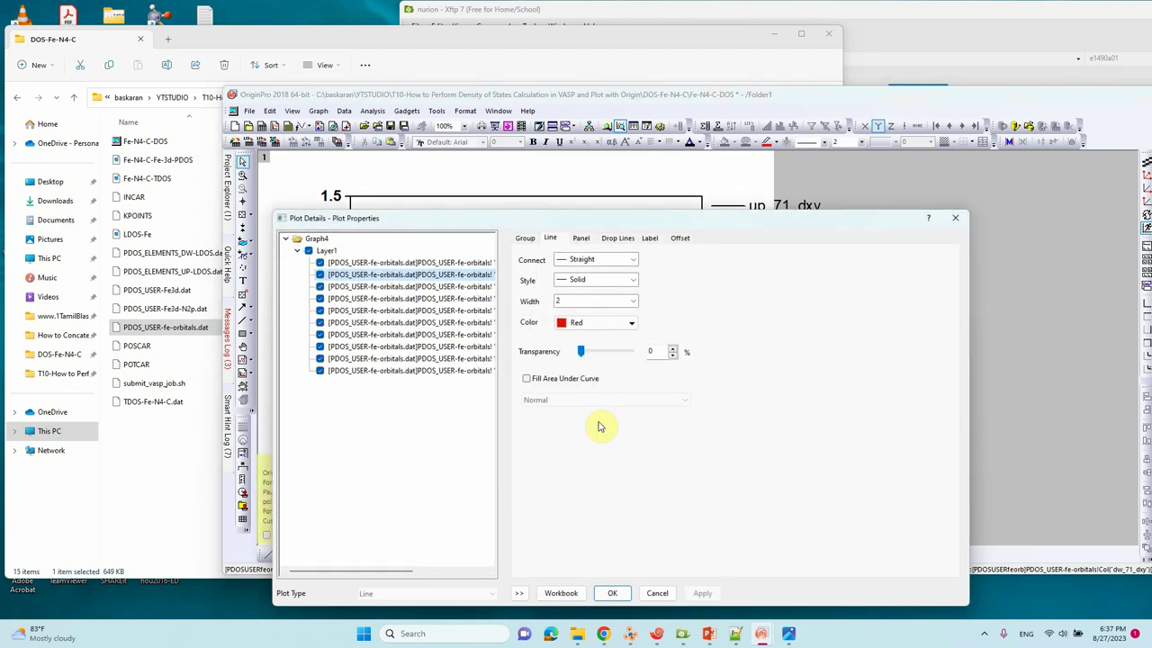
pyautogui.click(601, 323)
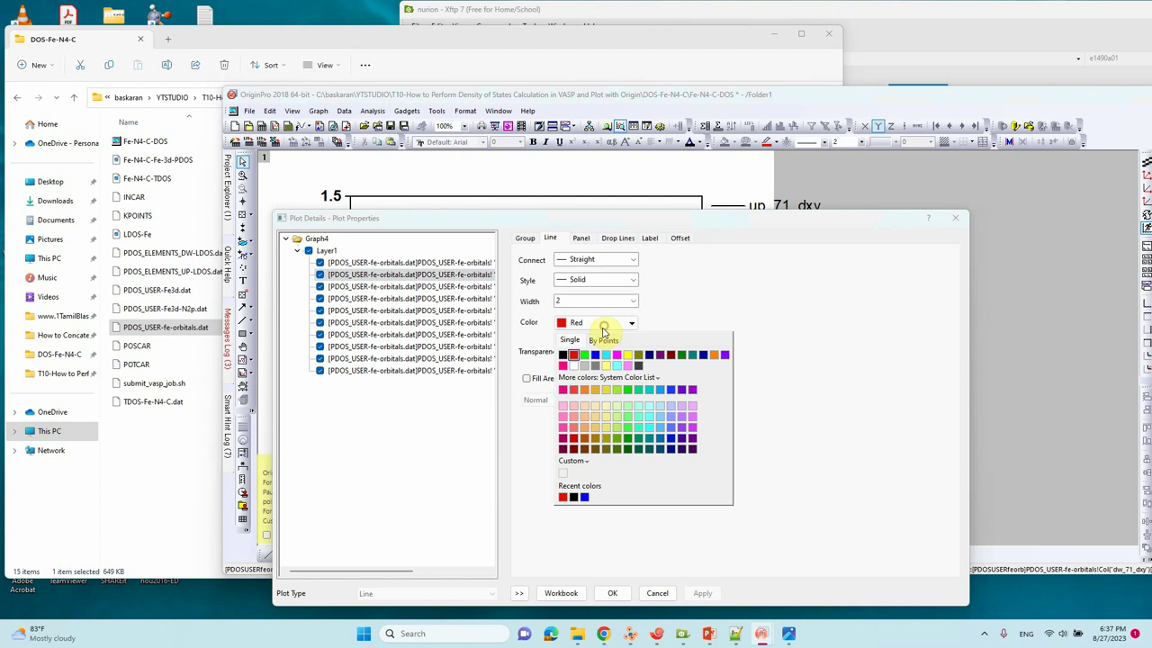
pyautogui.click(566, 355)
pyautogui.click(702, 593)
pyautogui.click(612, 592)
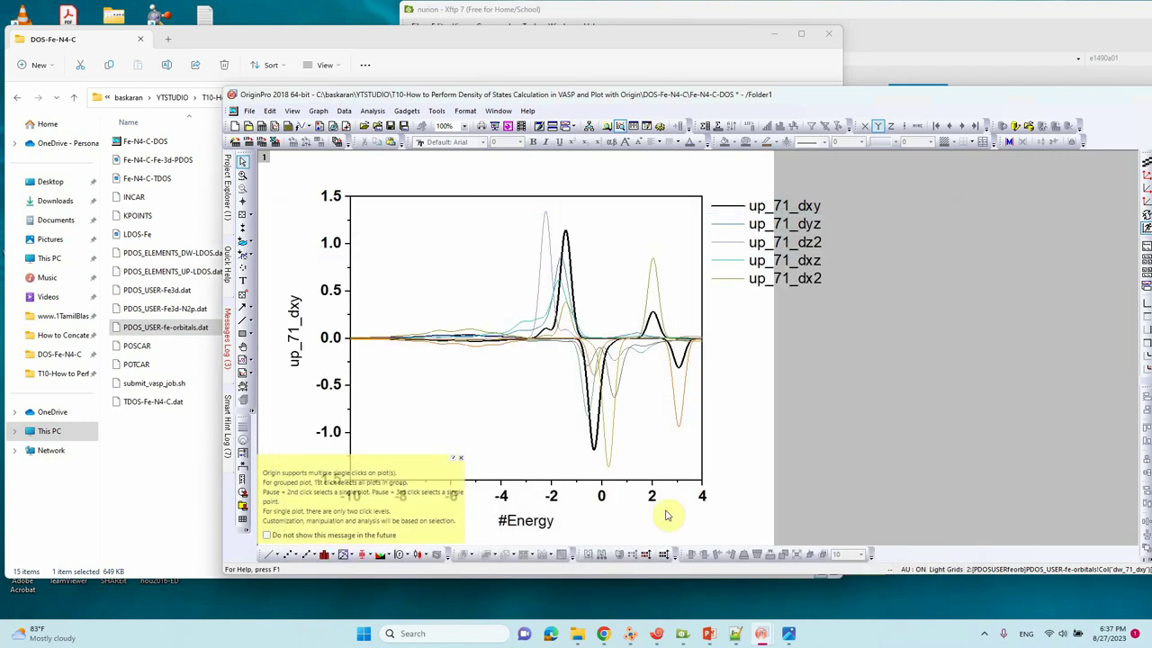
# Give the up_71_dyz curve a red line of width 2.
pyautogui.click(729, 224)
pyautogui.doubleClick(729, 224)
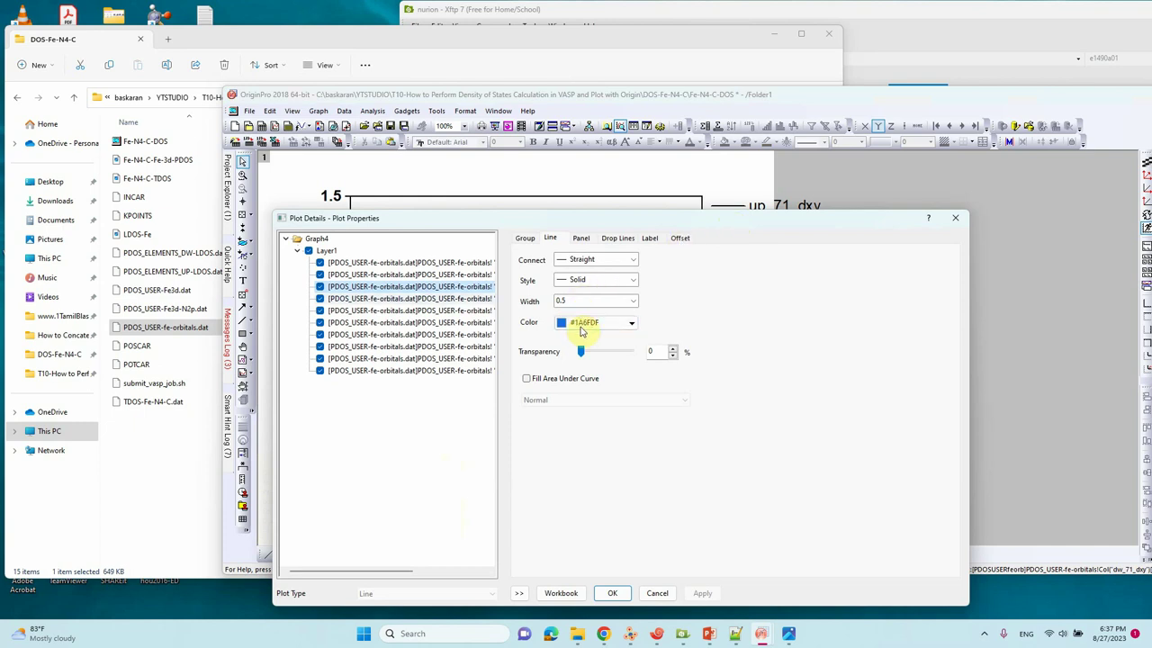
pyautogui.moveTo(684, 221); pyautogui.dragTo(694, 185)
pyautogui.doubleClick(612, 264)
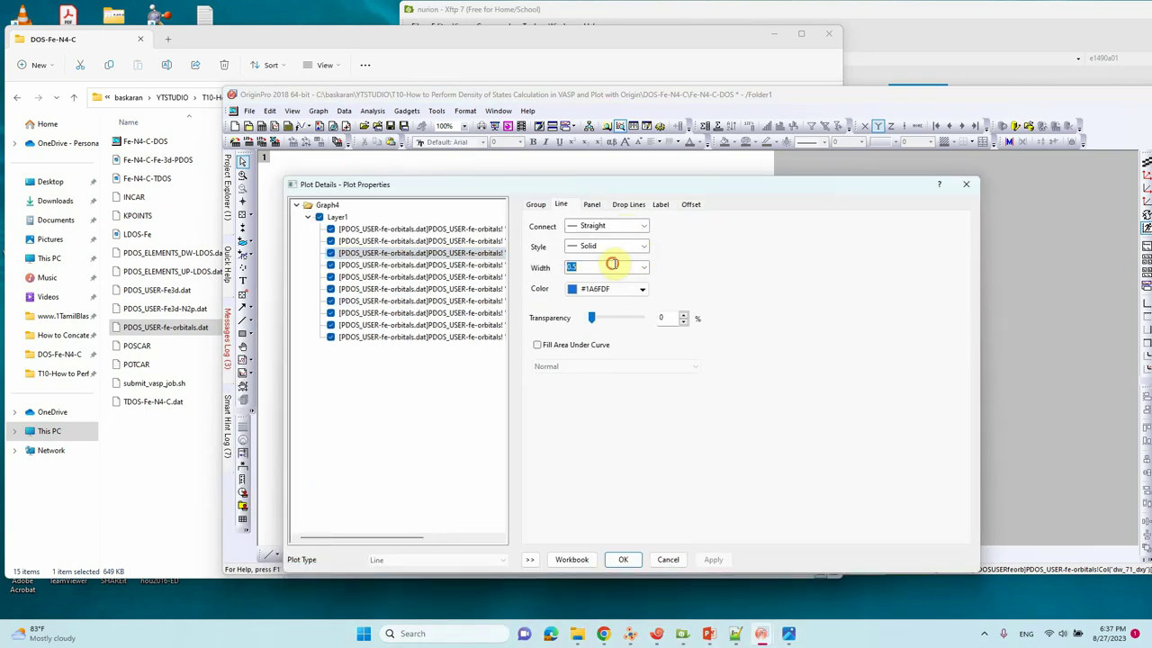
pyautogui.write('2')
pyautogui.click(612, 290)
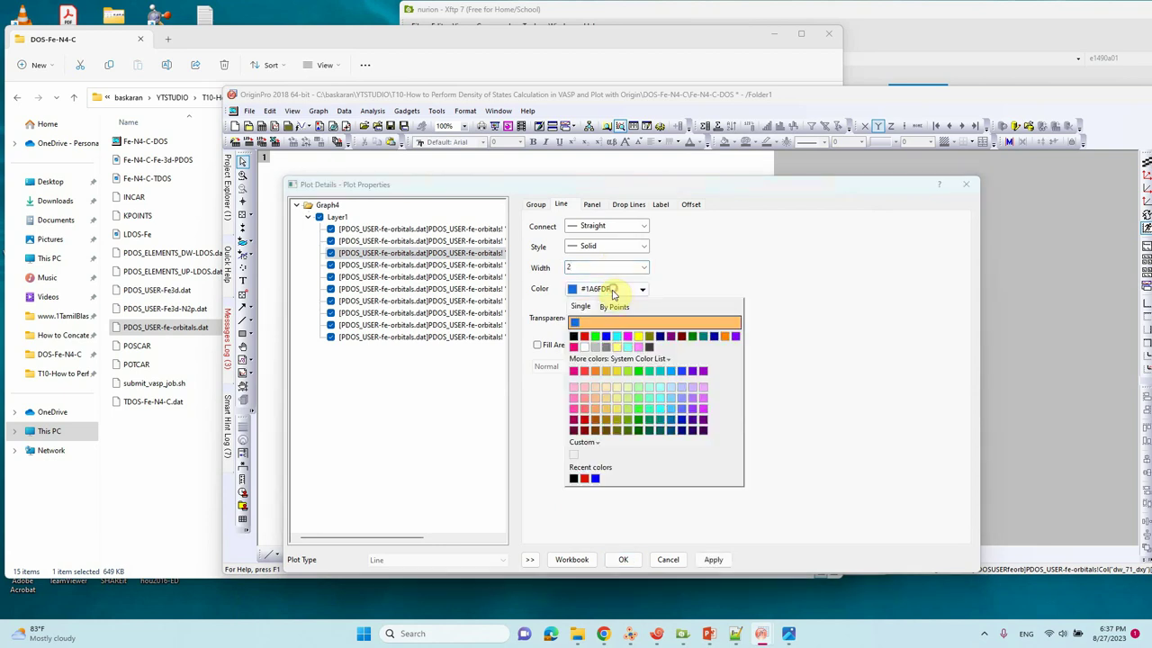
pyautogui.click(585, 338)
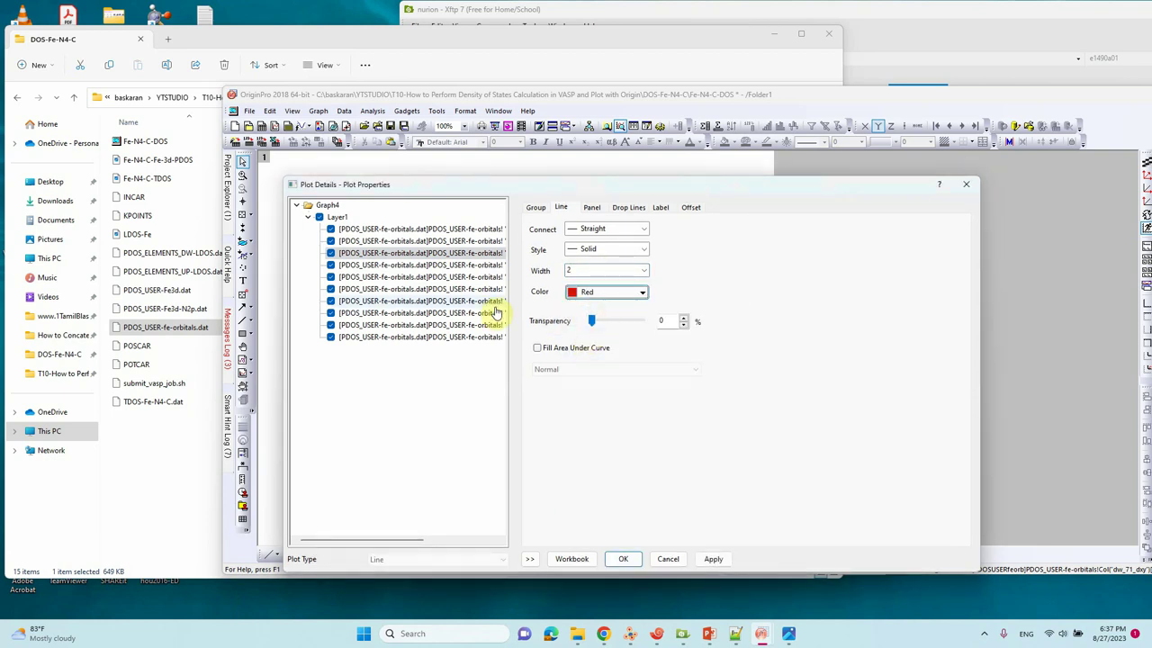
pyautogui.click(716, 558)
# Give the spin-down dyz curve, the fourth in the layer, a red line of width 2.
pyautogui.click(419, 265)
pyautogui.click(632, 293)
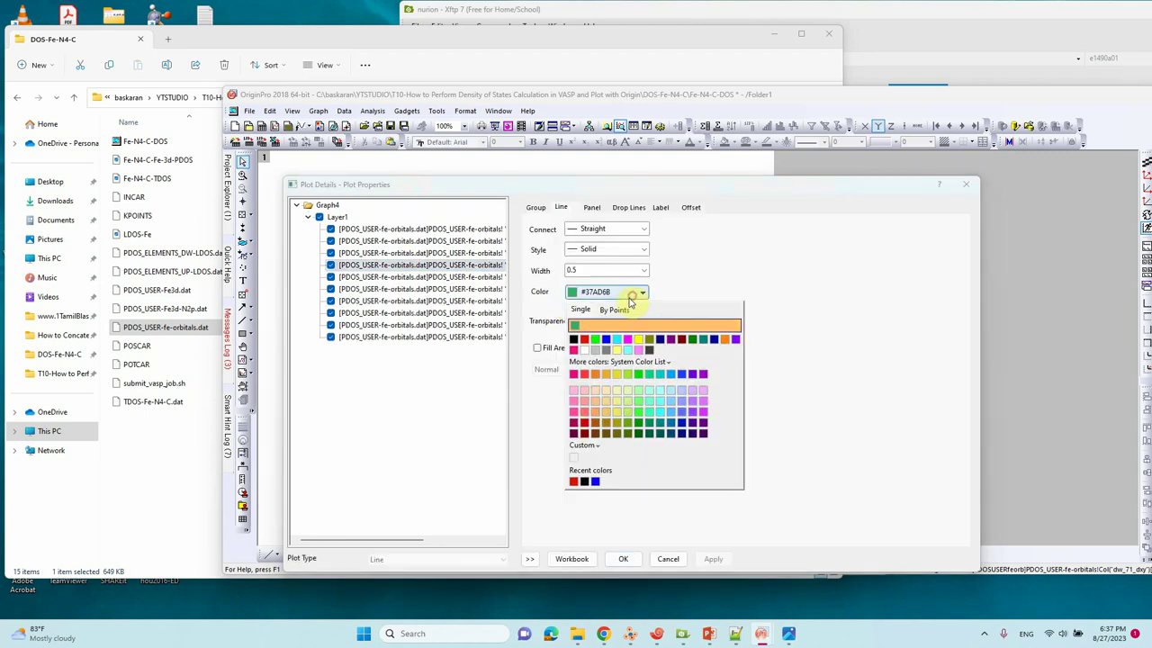
pyautogui.click(584, 338)
pyautogui.doubleClick(607, 270)
pyautogui.write('2')
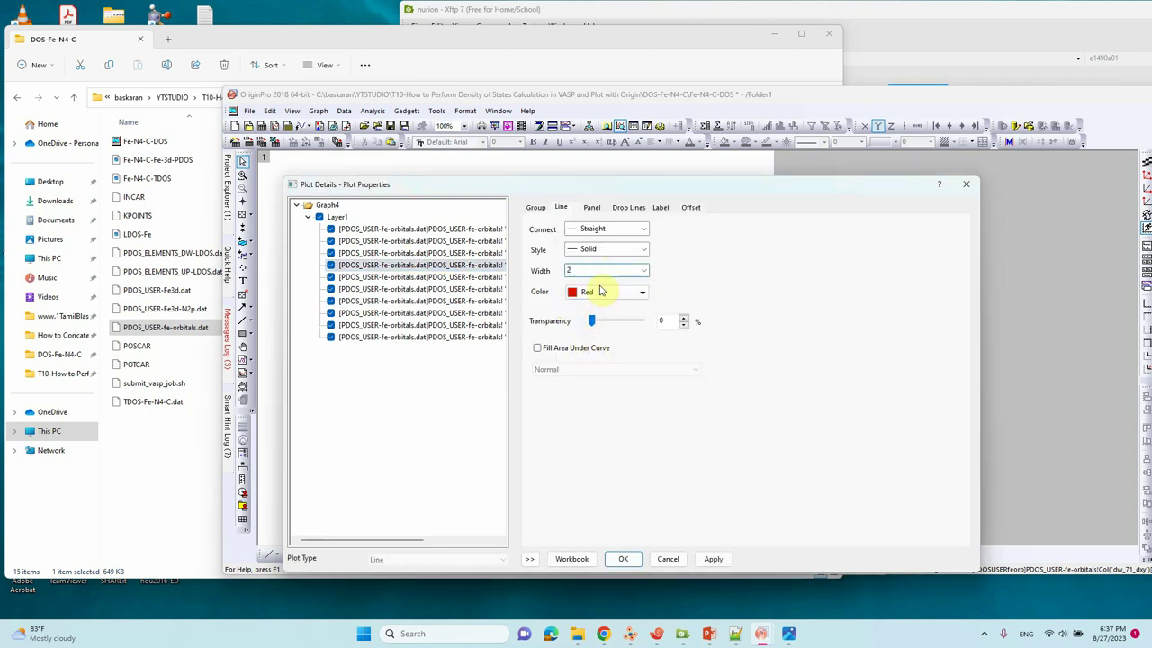
pyautogui.click(623, 559)
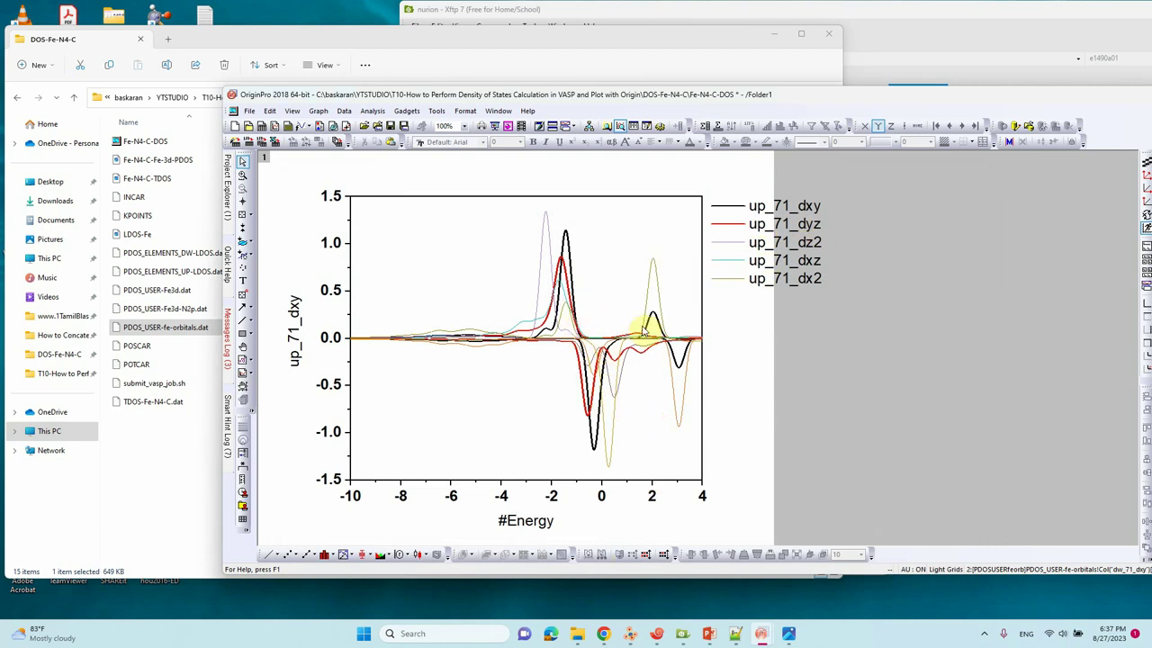
# Give the up_71_dz2 curve a blue line of width 2.
pyautogui.doubleClick(738, 244)
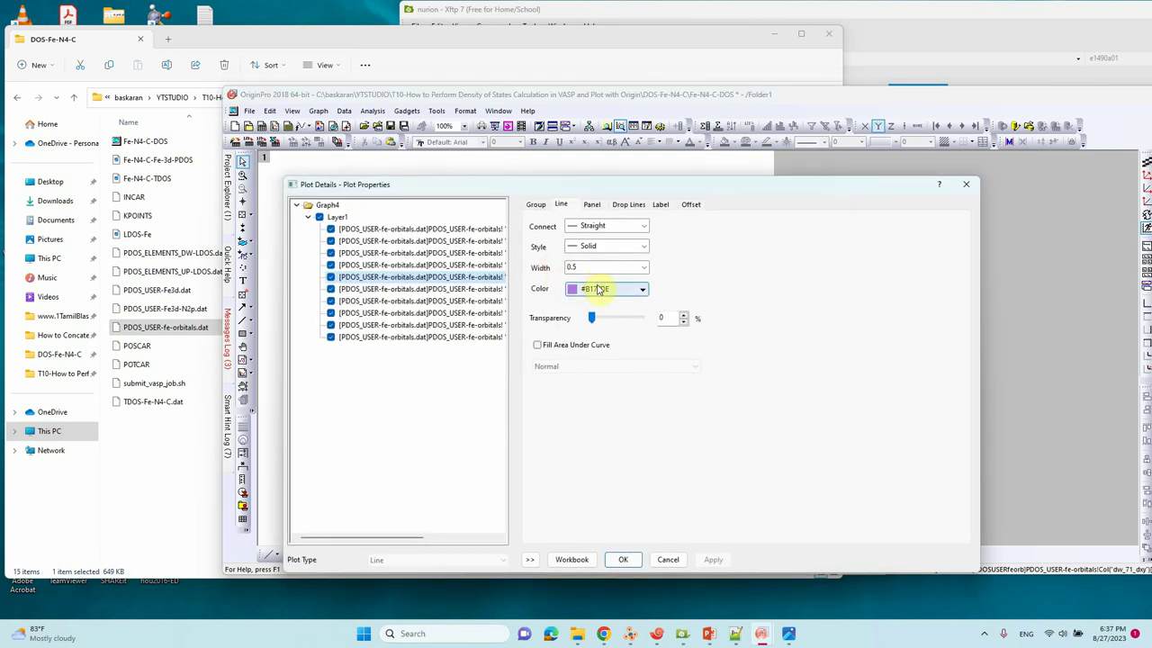
pyautogui.click(596, 290)
pyautogui.click(606, 336)
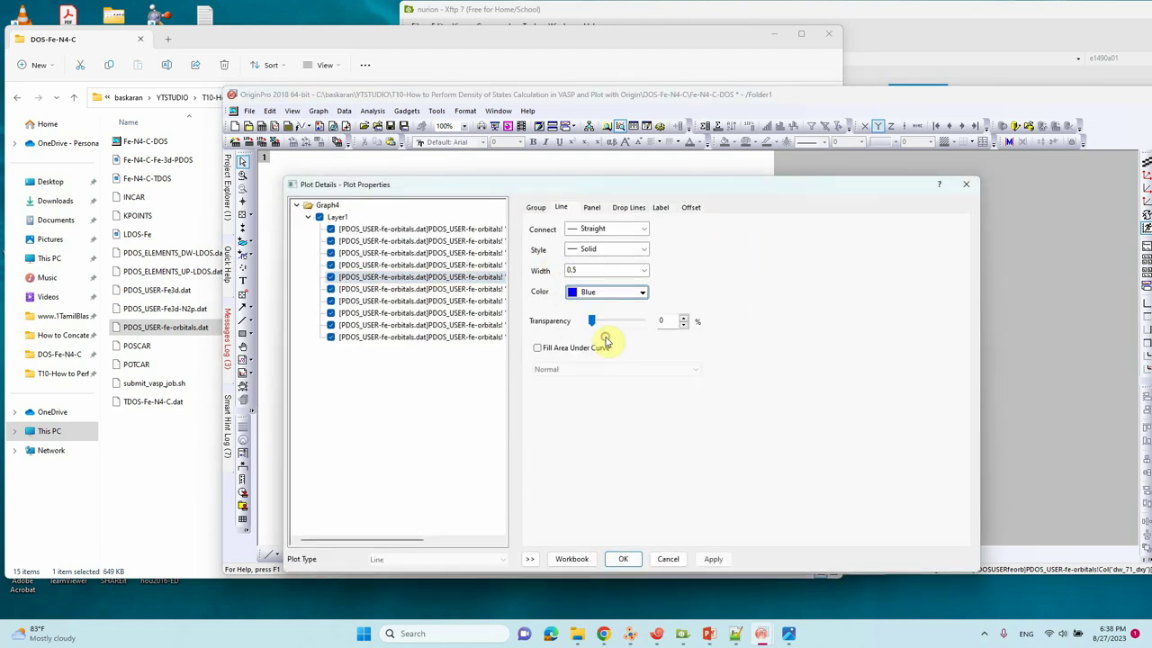
pyautogui.doubleClick(587, 272)
pyautogui.write('2')
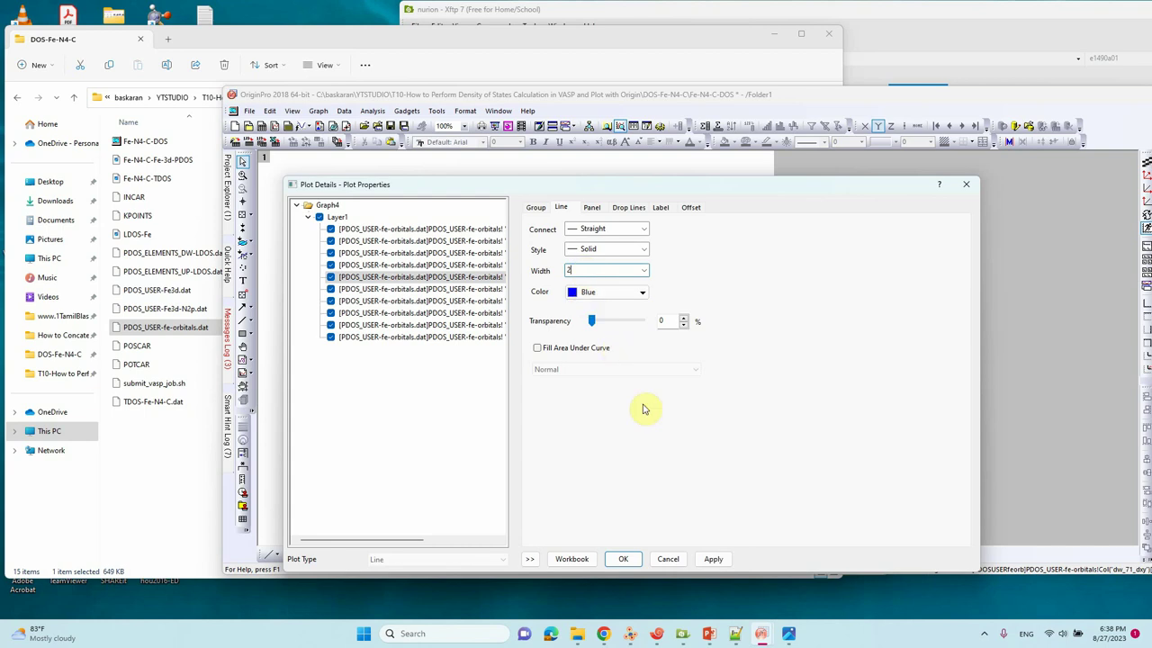
pyautogui.click(713, 559)
# Give the spin-down dz2 curve, the sixth in the layer, a blue line of width 2.
pyautogui.click(467, 290)
pyautogui.doubleClick(586, 270)
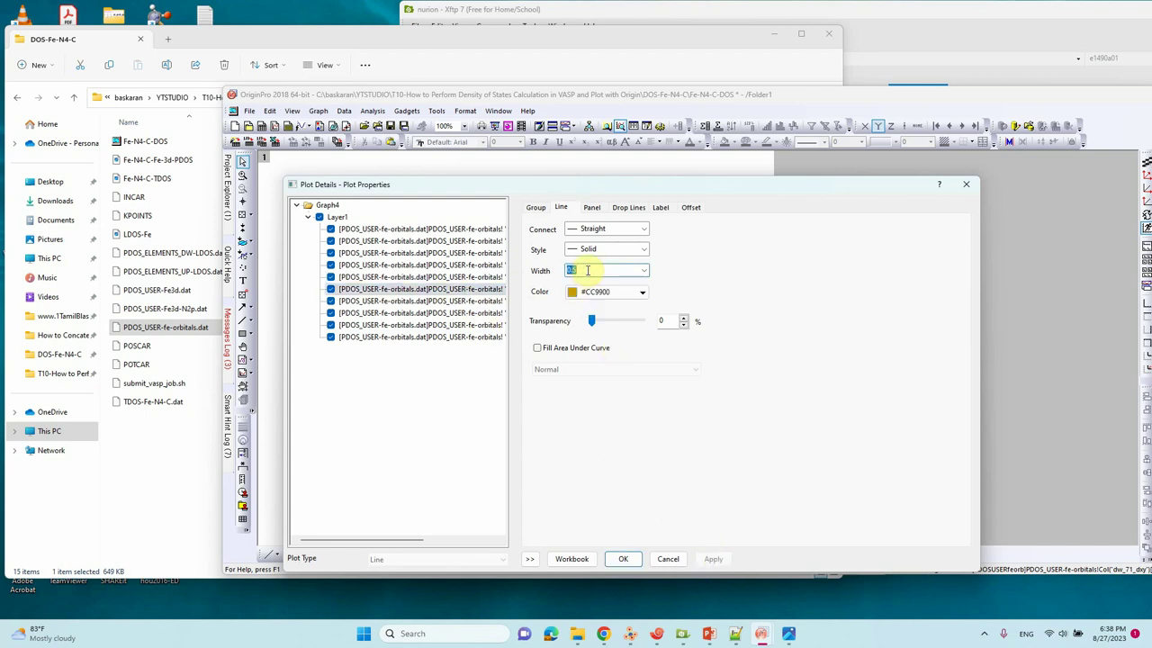
pyautogui.click(616, 292)
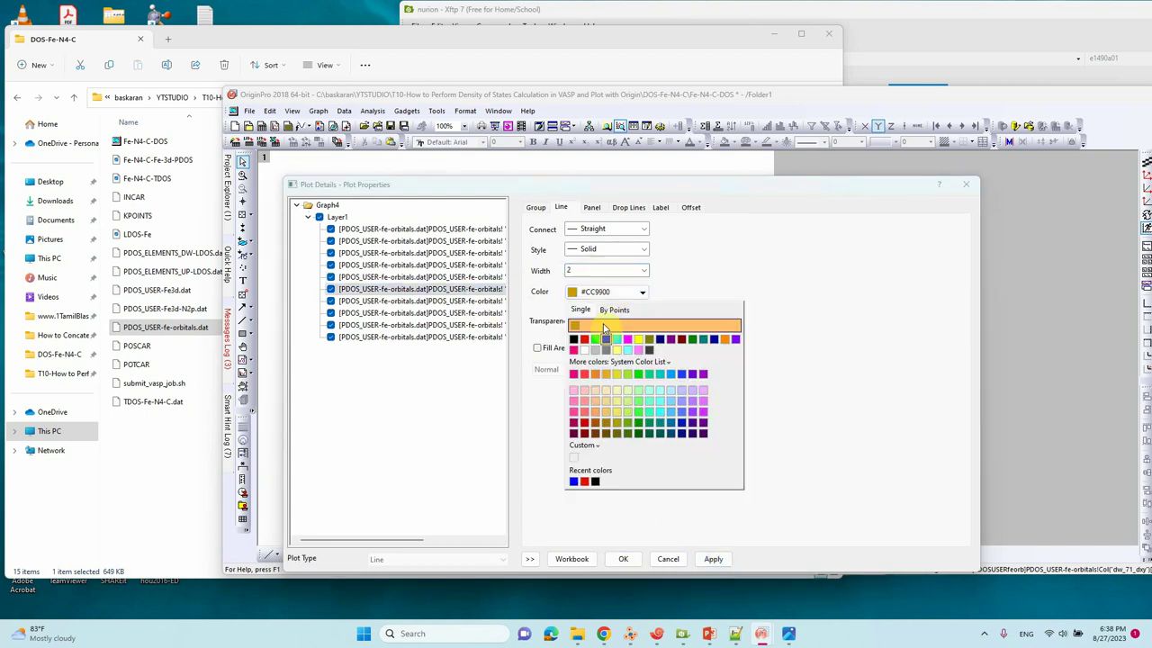
pyautogui.click(605, 340)
pyautogui.click(712, 558)
pyautogui.click(624, 558)
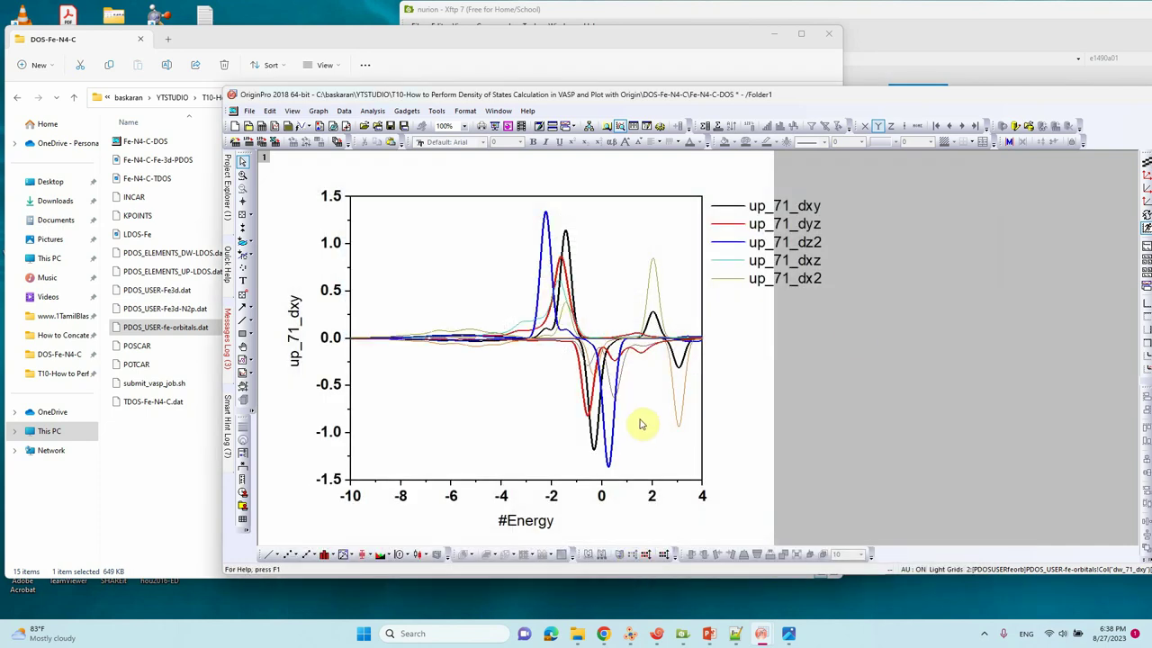
# Give the up_71_dxz curve a magenta line of width 2.
pyautogui.doubleClick(738, 262)
pyautogui.moveTo(747, 186)
pyautogui.mouseDown()
pyautogui.moveTo(744, 335)
pyautogui.moveTo(745, 175)
pyautogui.mouseUp()
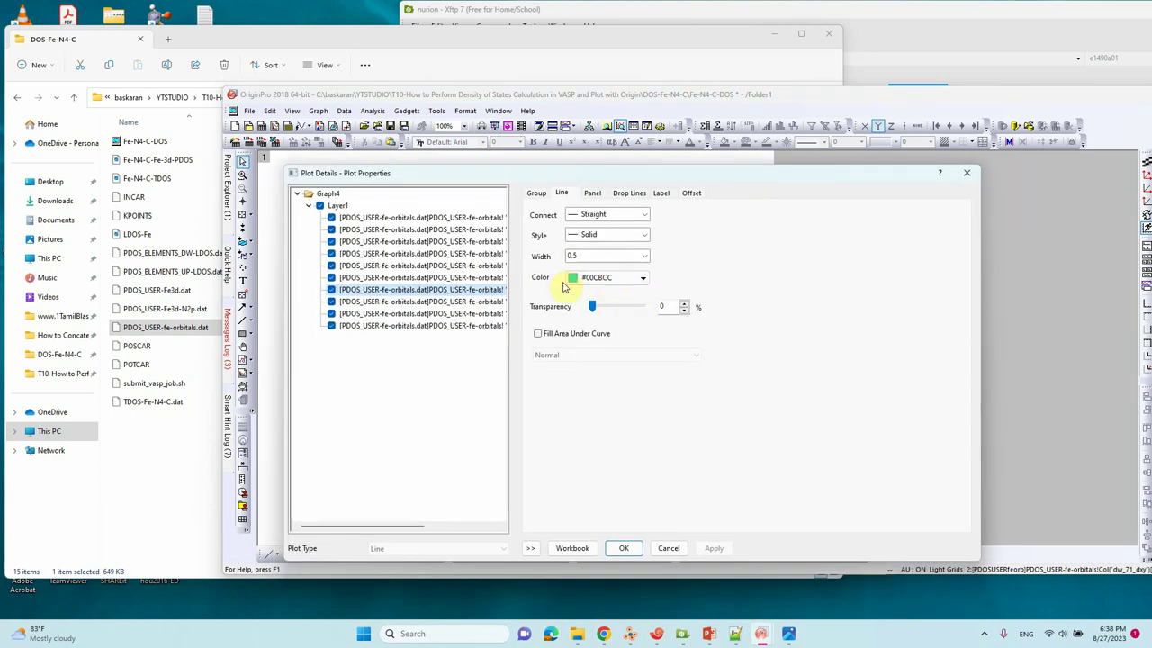
pyautogui.click(602, 279)
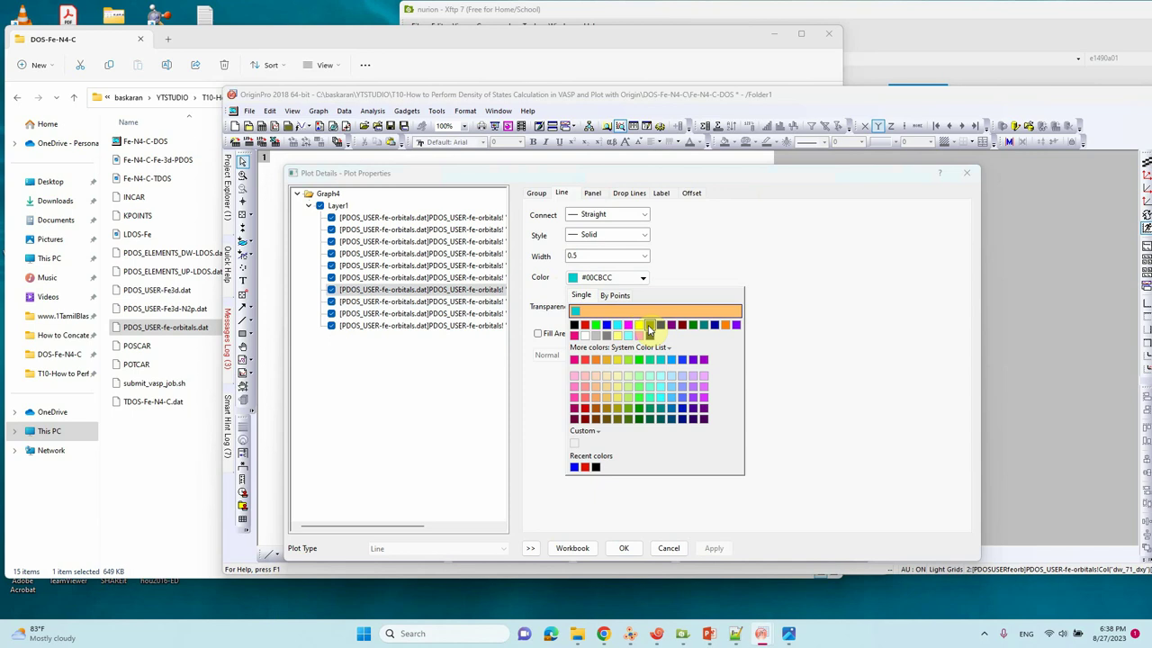
pyautogui.click(629, 326)
pyautogui.doubleClick(587, 259)
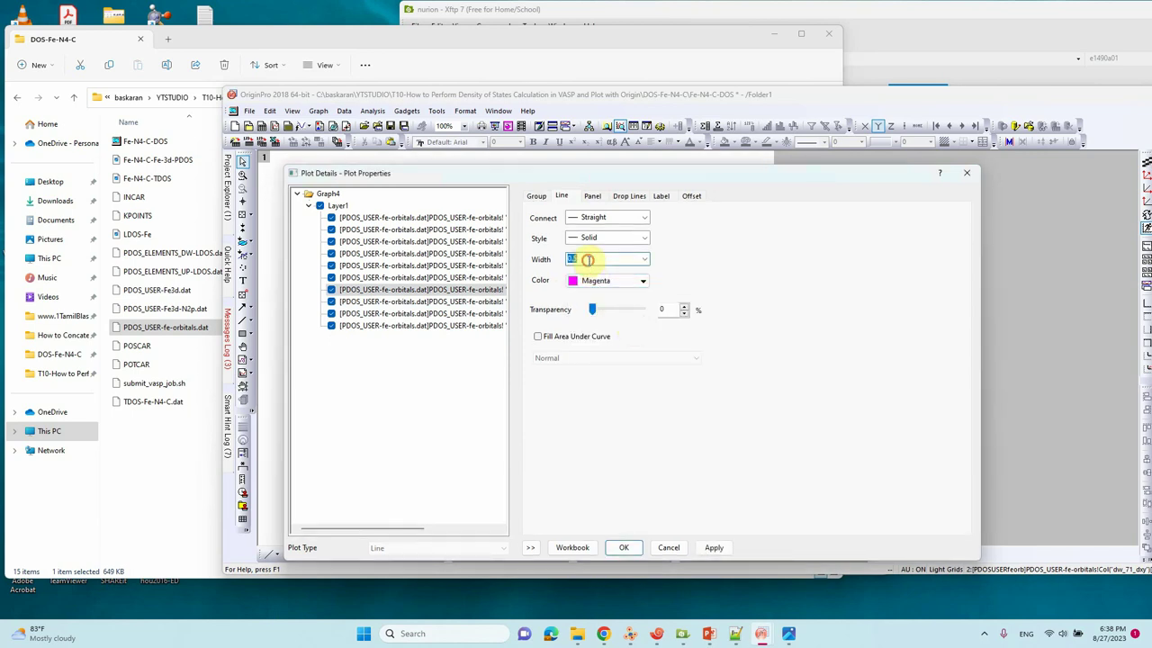
pyautogui.click(714, 547)
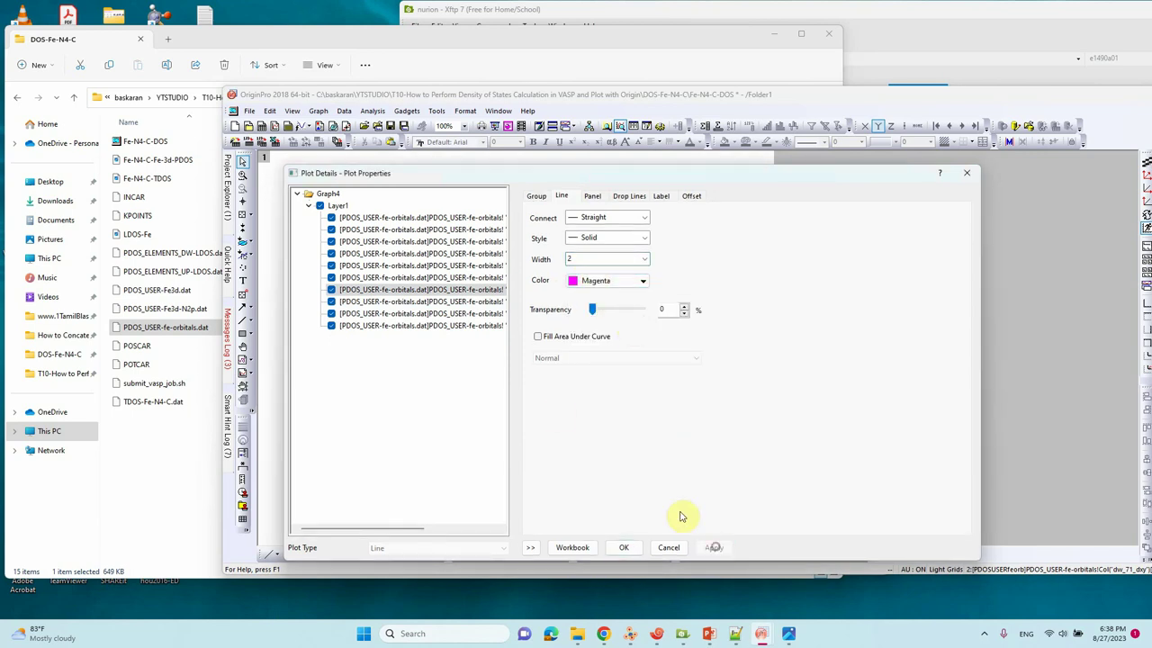
# Give the spin-down dxz curve, the eighth in the layer, a magenta line of width 2.
pyautogui.click(478, 304)
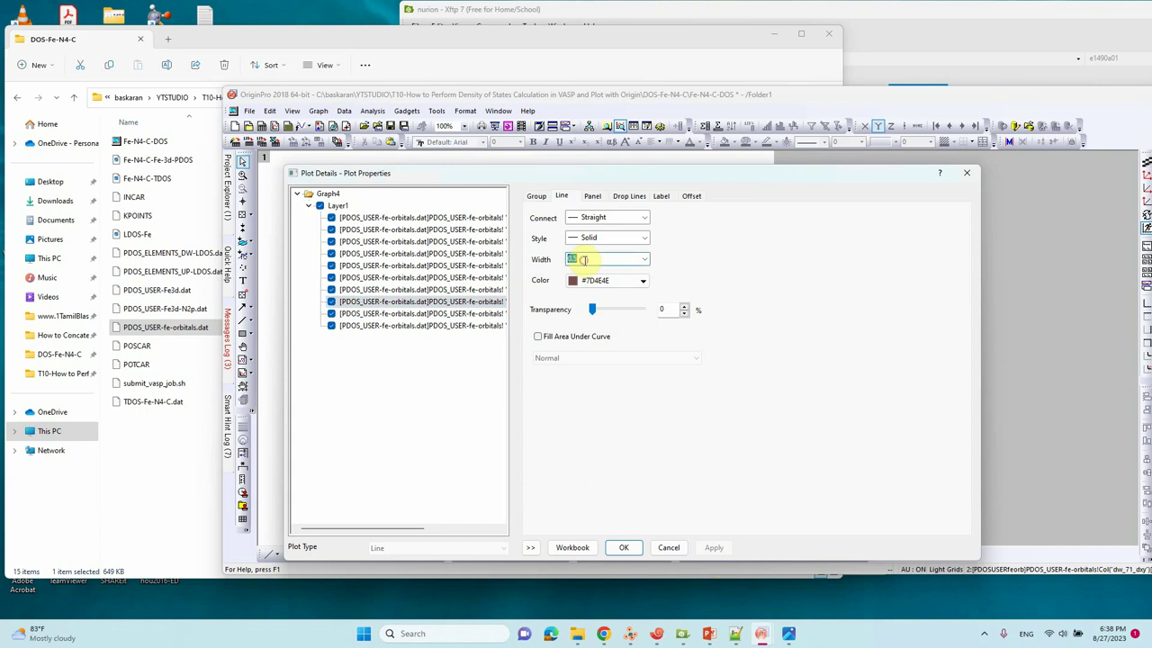
pyautogui.click(631, 283)
pyautogui.click(628, 328)
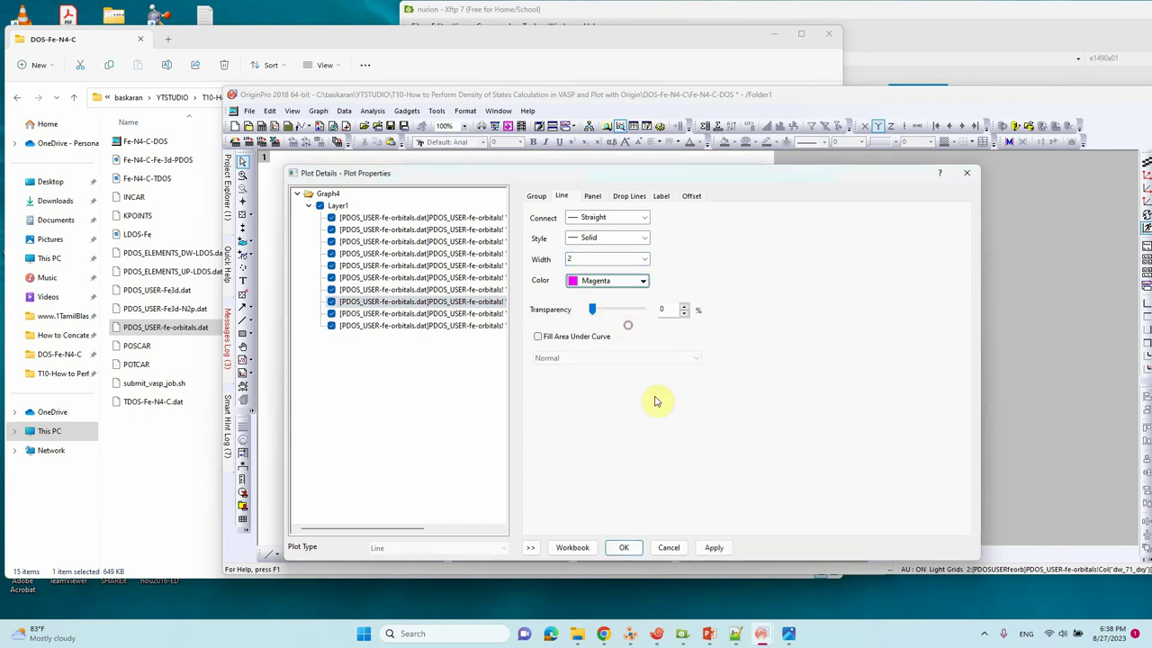
pyautogui.click(714, 548)
pyautogui.click(626, 548)
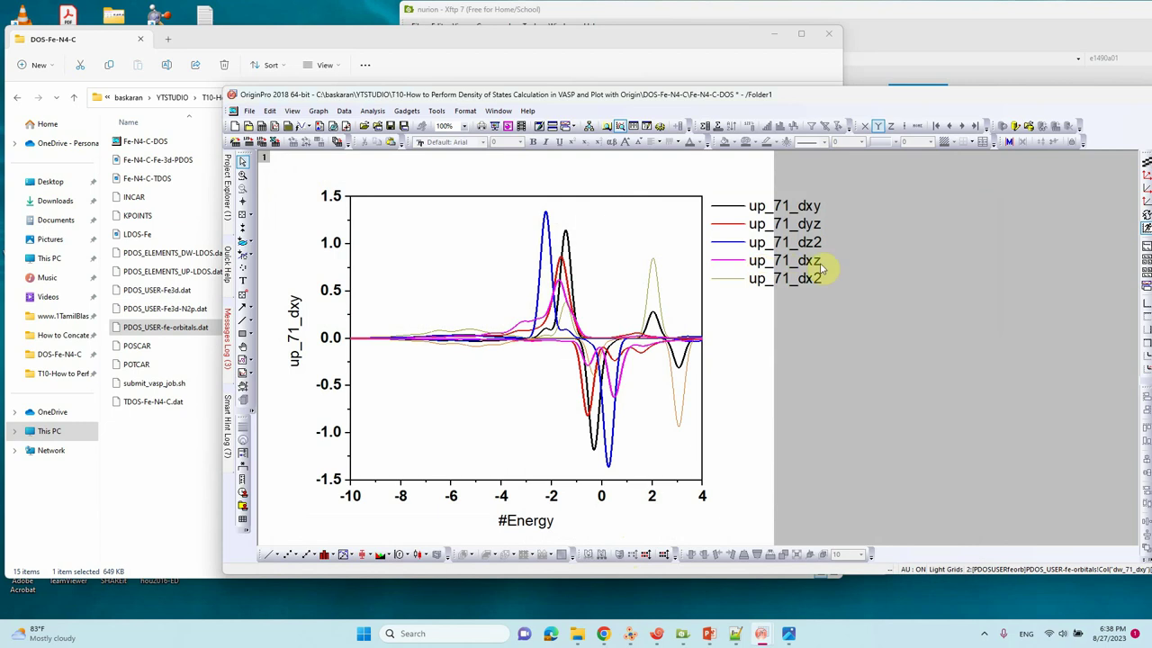
# Give the up_71_dx2 curve a wine-colored line of width 2.
pyautogui.doubleClick(731, 281)
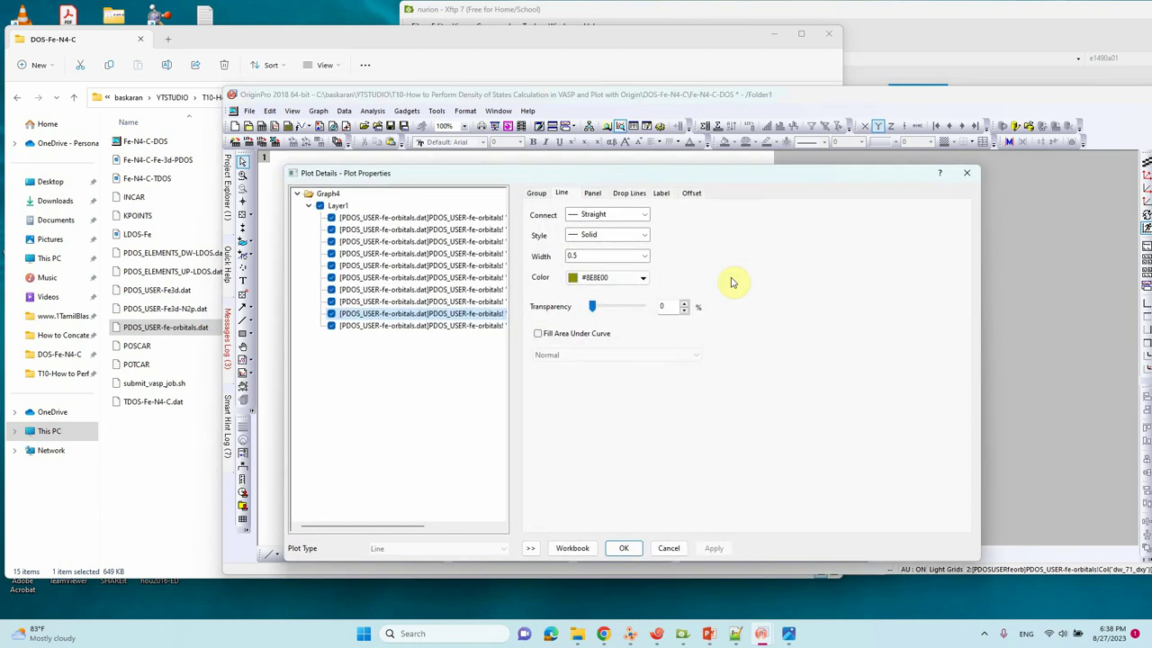
pyautogui.click(610, 277)
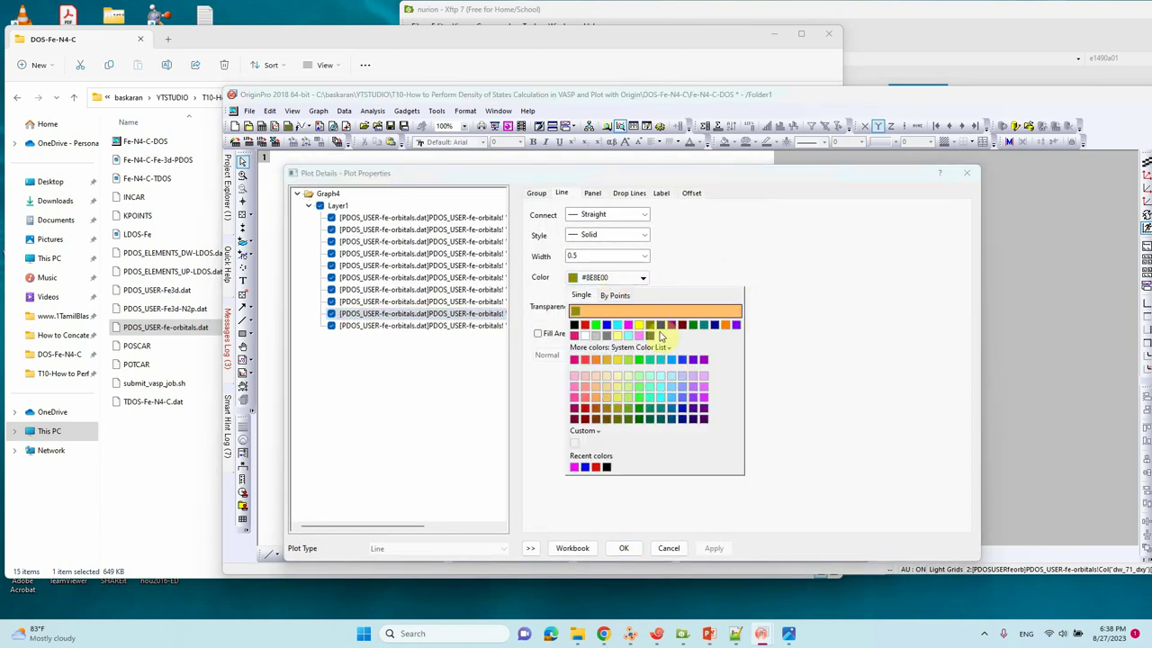
pyautogui.click(688, 327)
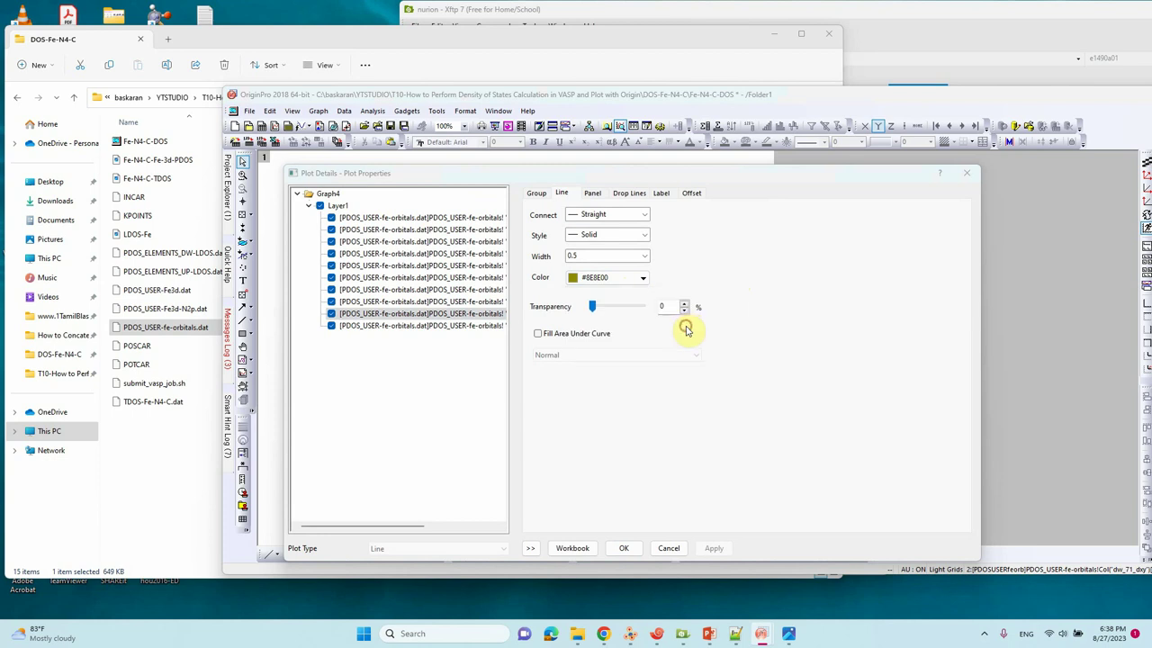
pyautogui.doubleClick(584, 259)
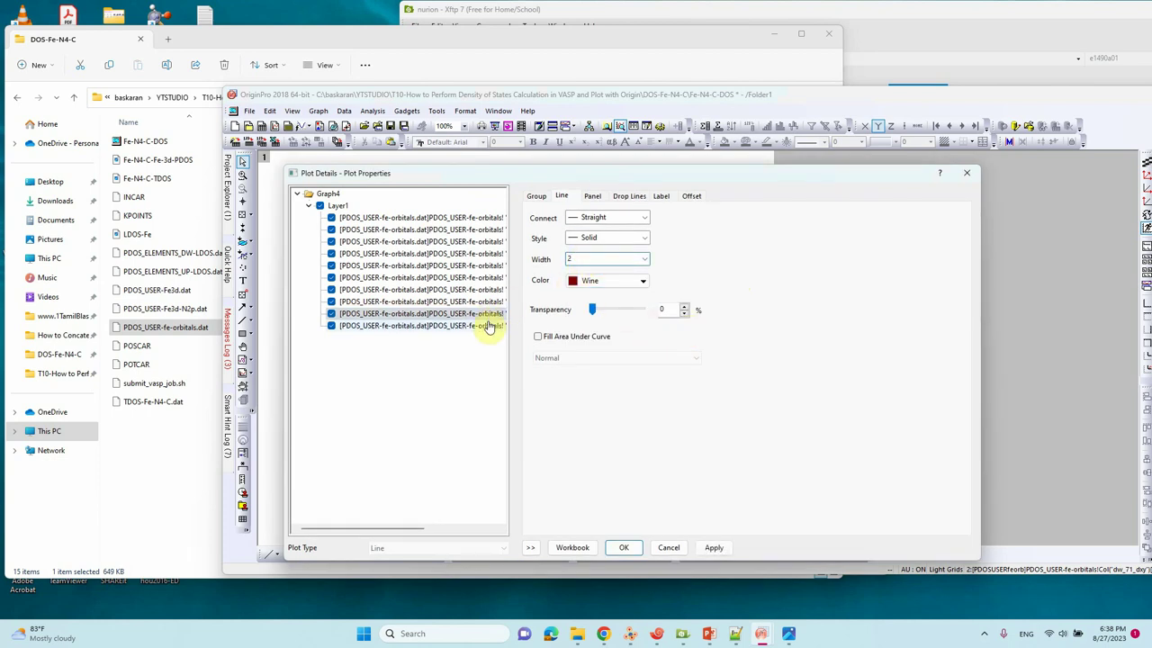
pyautogui.click(699, 549)
# Give the spin-down dx2 curve, the tenth in the layer, a wine-colored line of width 2.
pyautogui.click(466, 324)
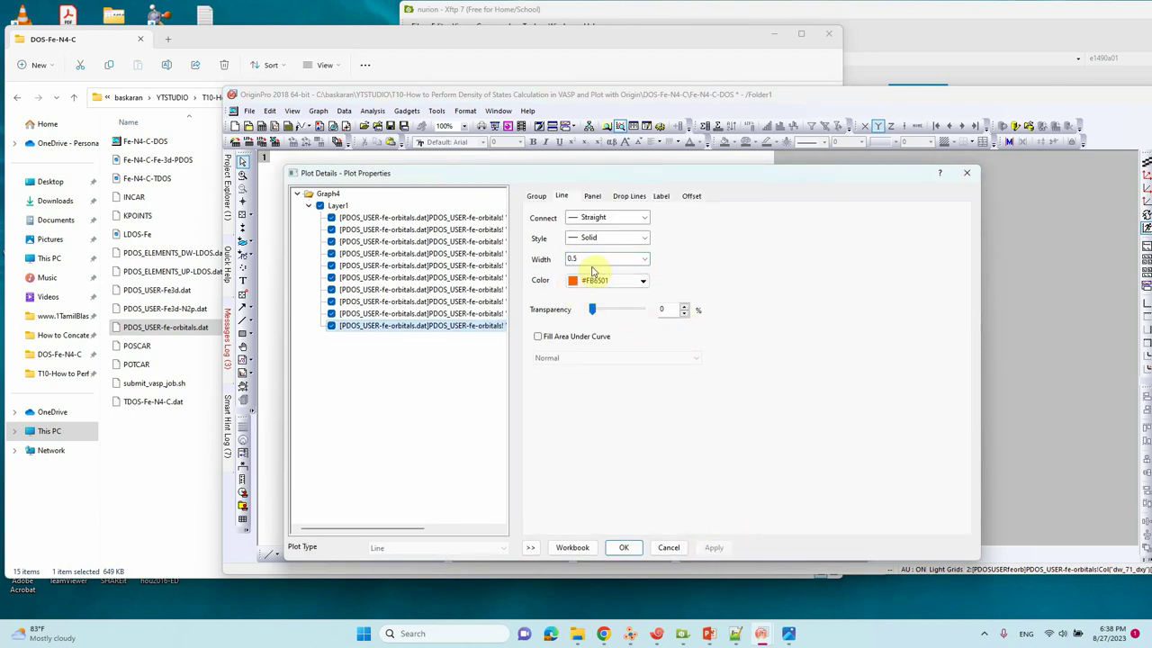
pyautogui.write('2')
pyautogui.click(607, 280)
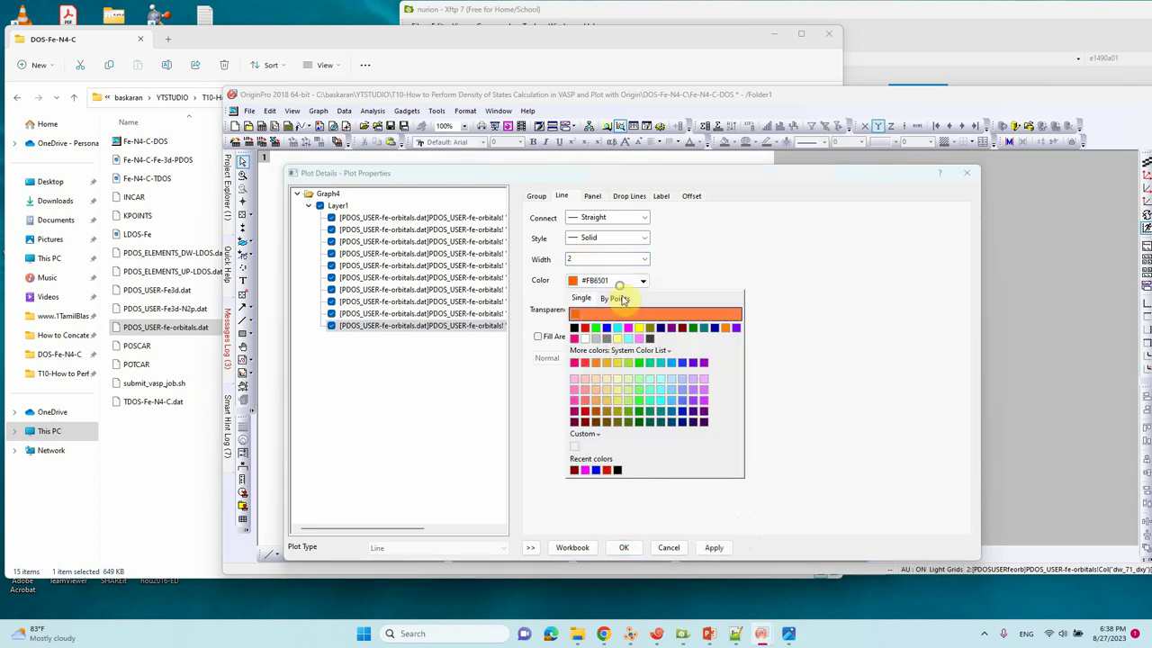
pyautogui.click(681, 328)
pyautogui.click(716, 547)
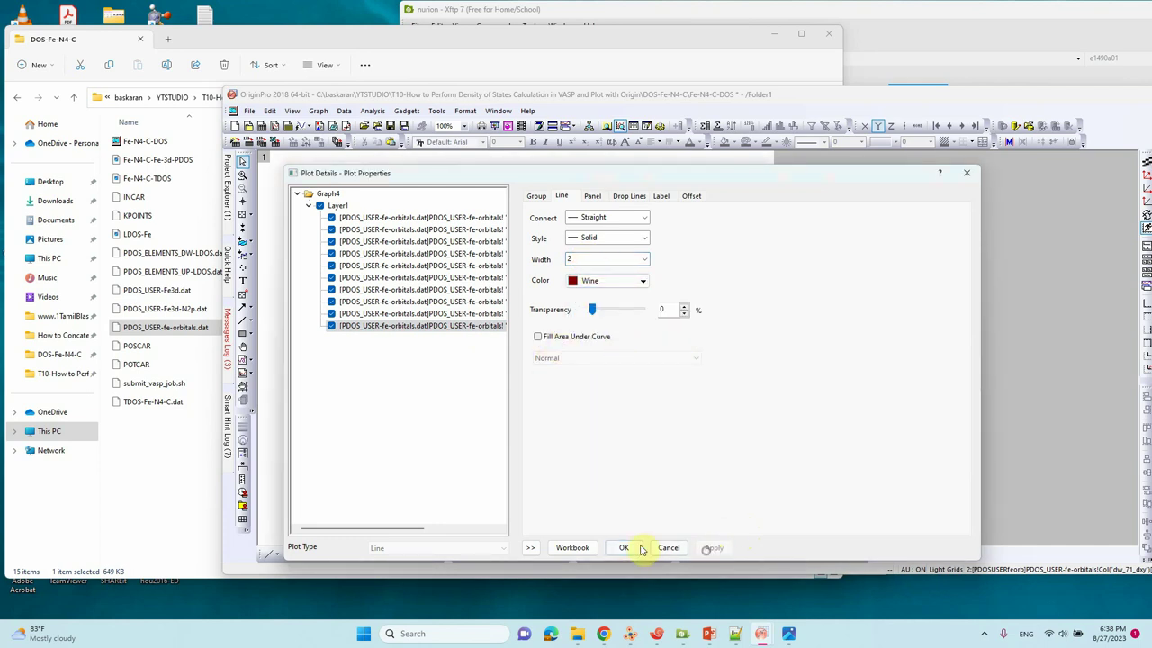
pyautogui.click(633, 548)
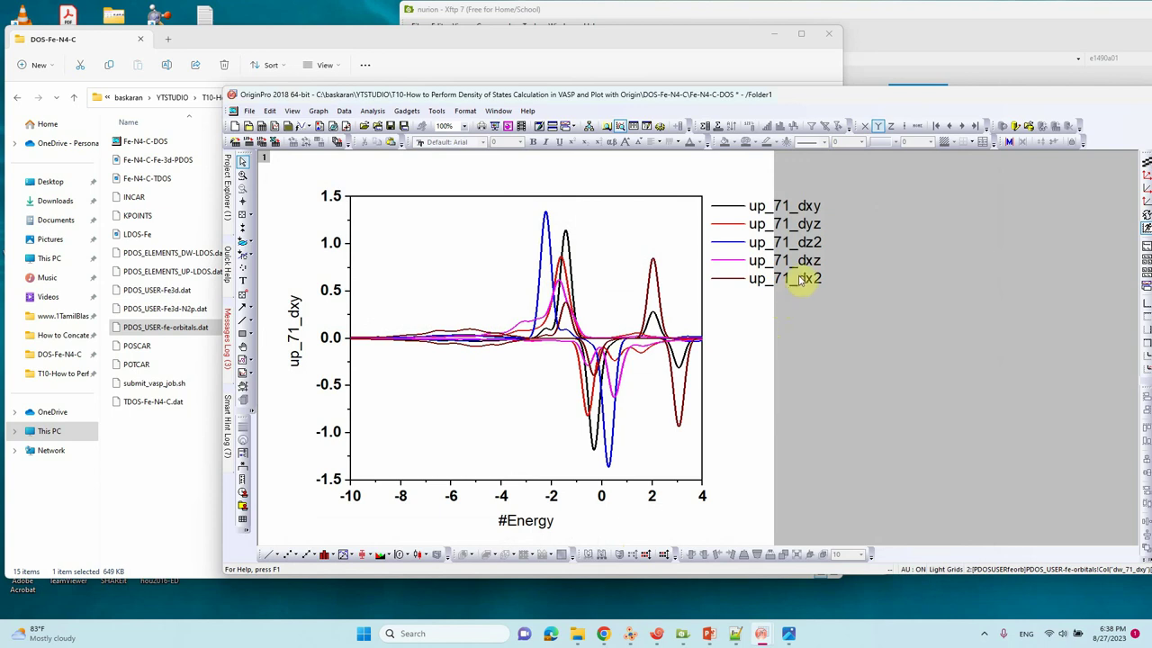
# Move the legend into the plot's upper-left area and rename its first three entries dxy, dyz and dz2, with the 2 superscripted.
pyautogui.moveTo(801, 280); pyautogui.dragTo(507, 290)
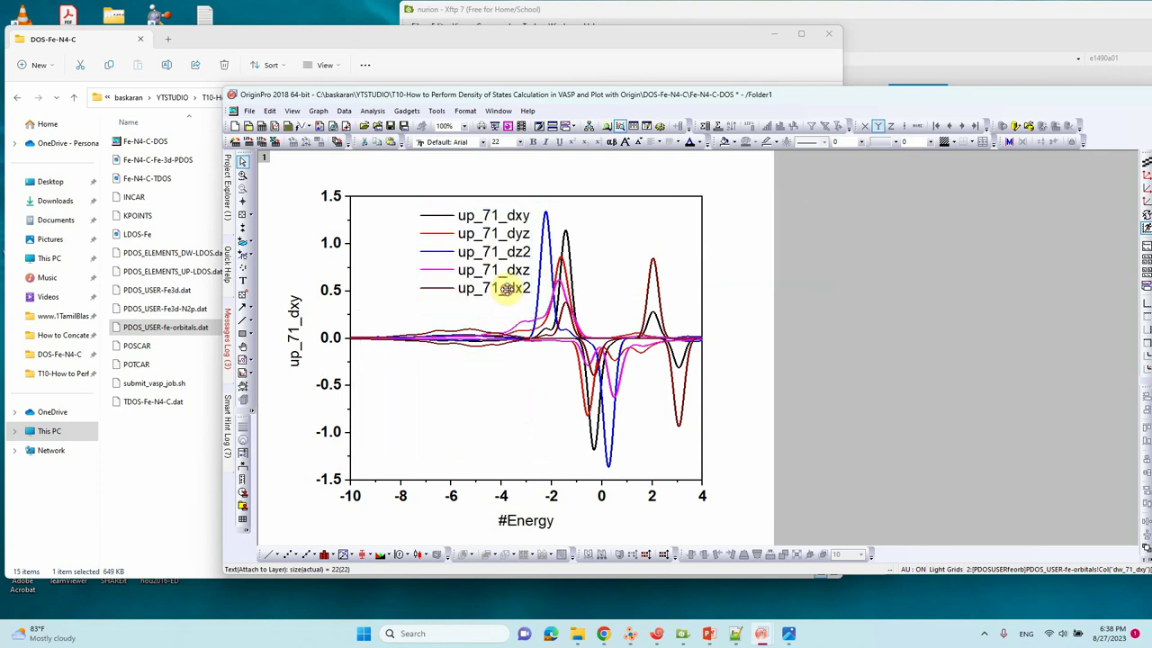
pyautogui.doubleClick(508, 290)
pyautogui.click(632, 320)
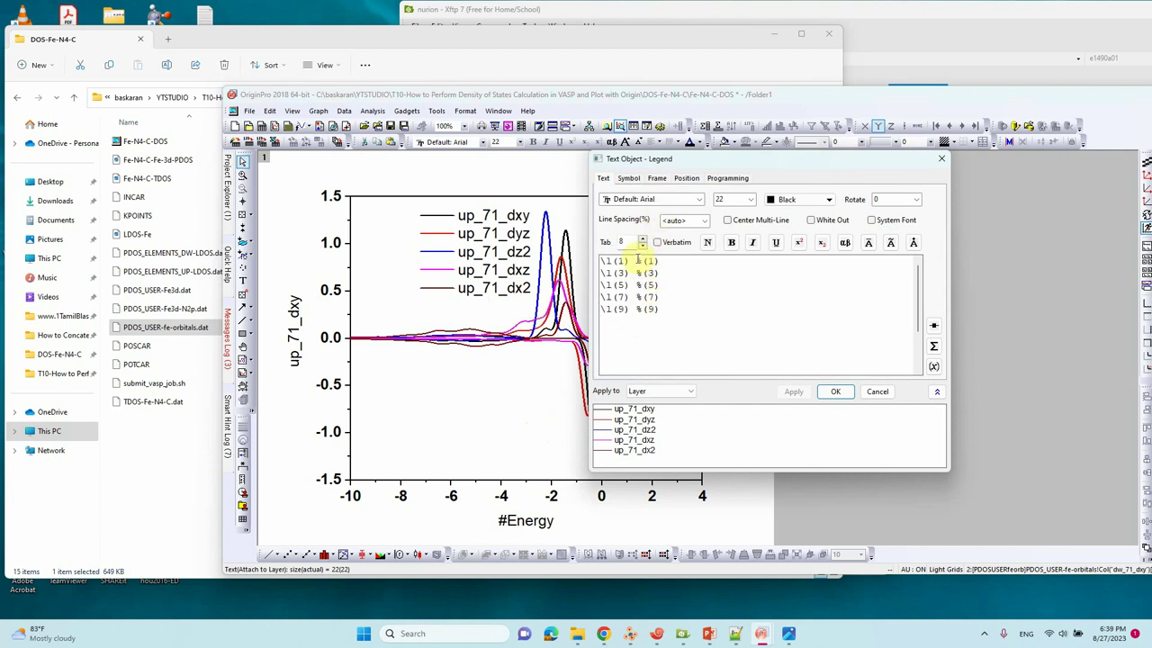
pyautogui.moveTo(637, 260); pyautogui.dragTo(665, 261)
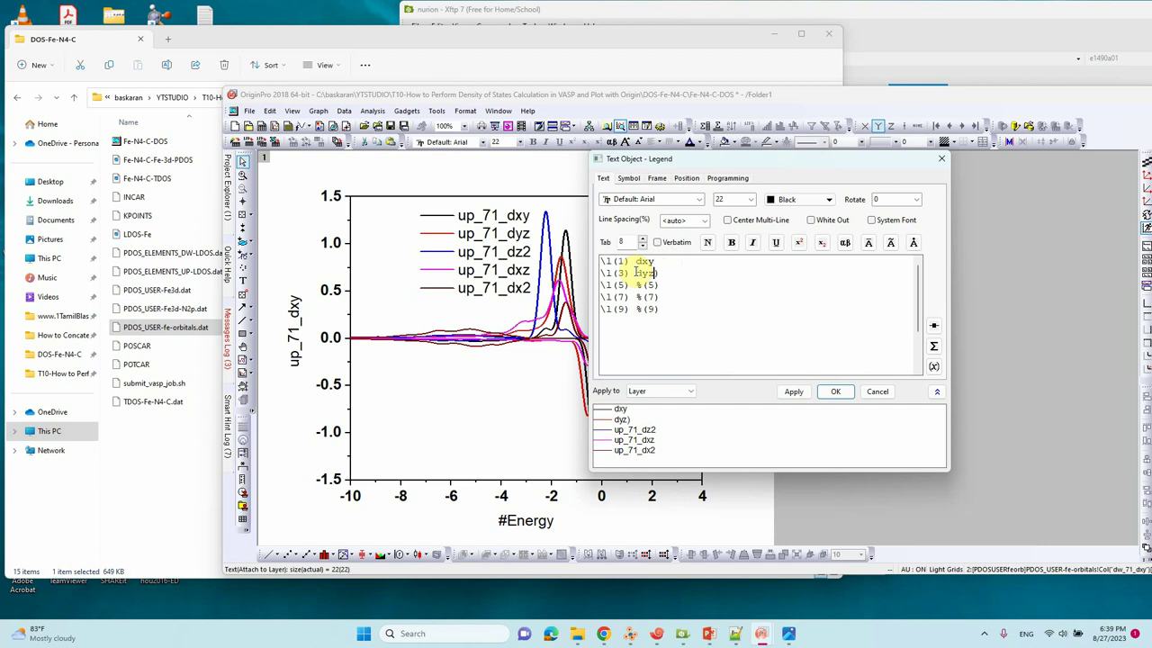
pyautogui.click(671, 272)
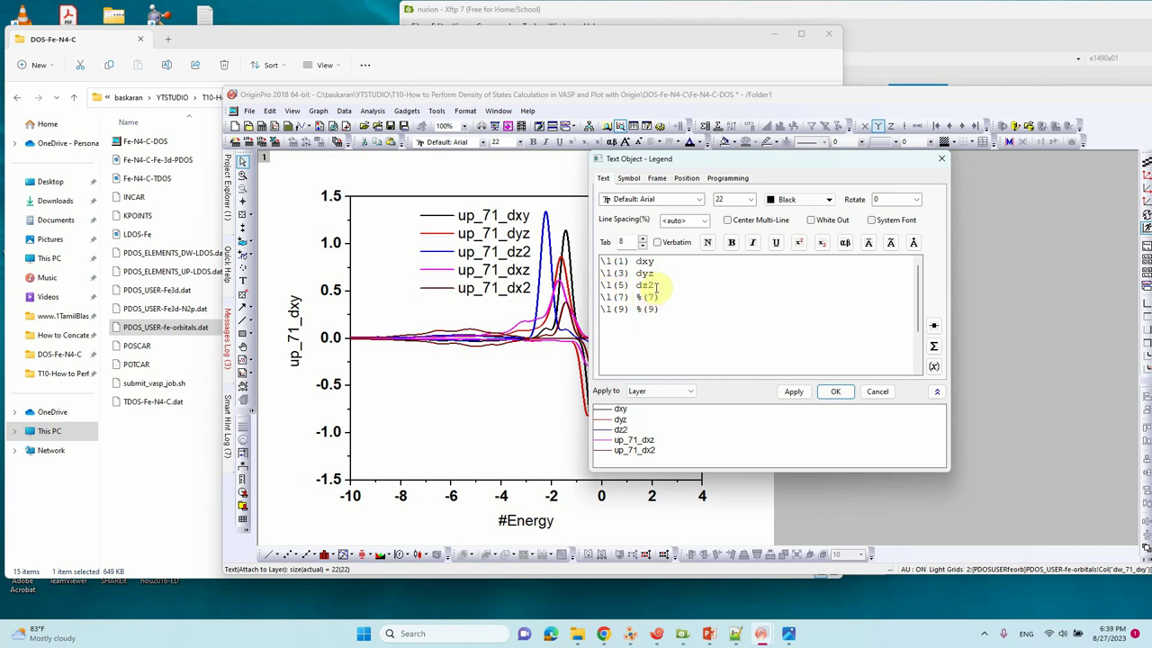
pyautogui.click(799, 242)
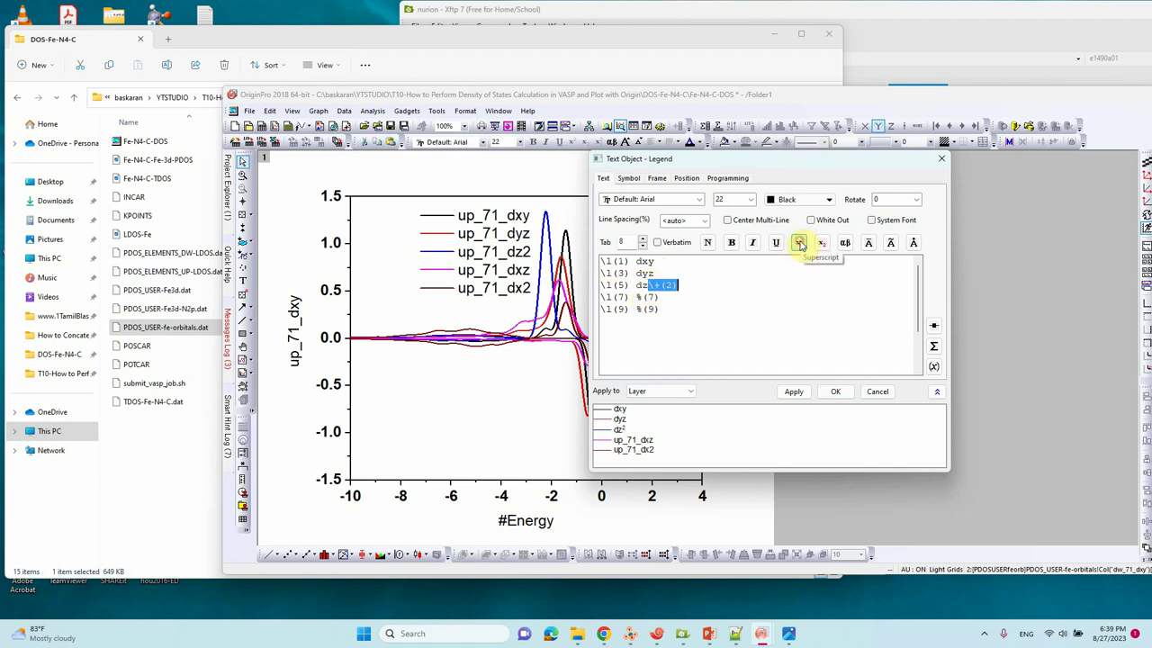
# Rename the fourth legend entry dxz and the fifth dx2-y2, superscripting both 2s.
pyautogui.moveTo(662, 296); pyautogui.dragTo(631, 297)
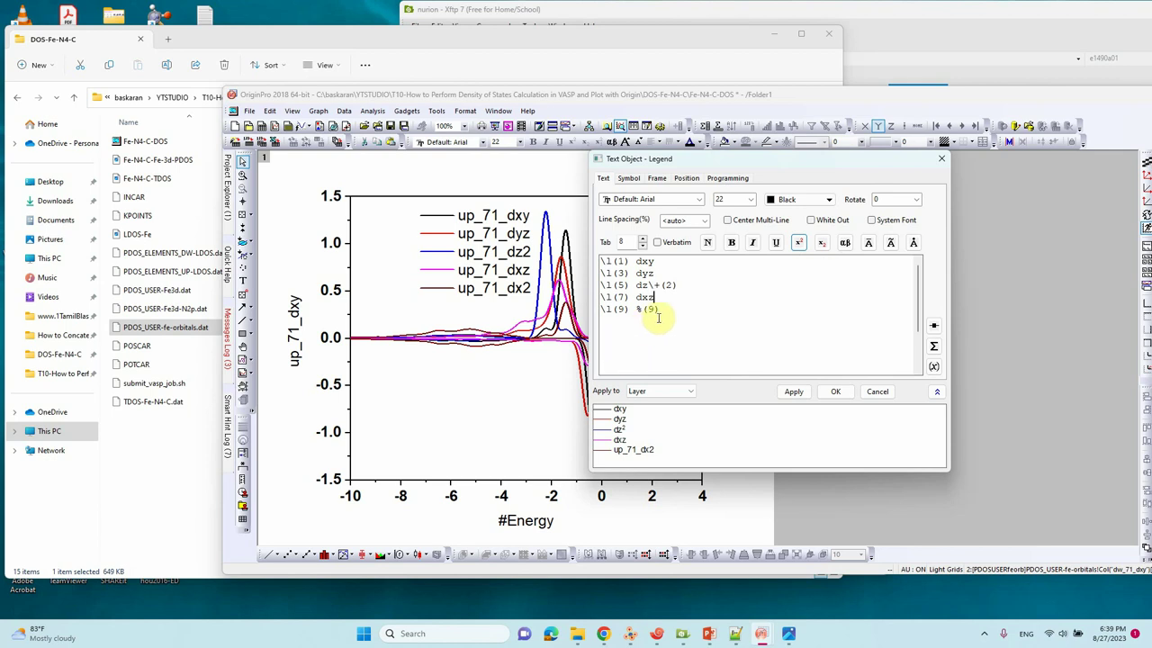
pyautogui.moveTo(638, 309); pyautogui.dragTo(658, 310)
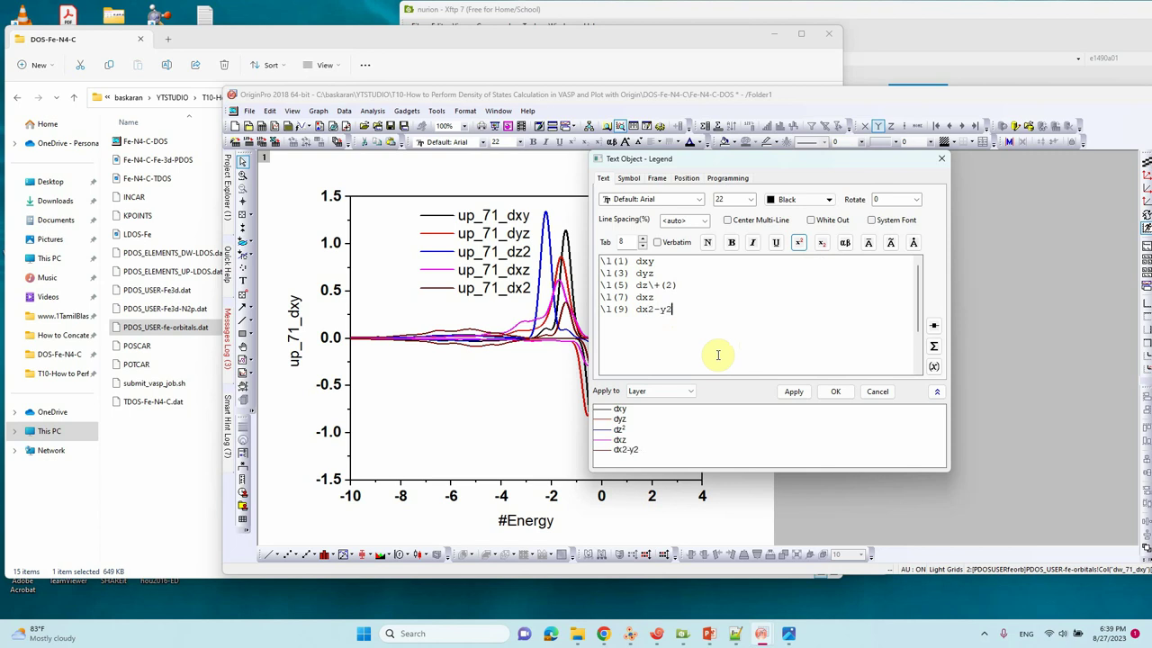
pyautogui.click(797, 244)
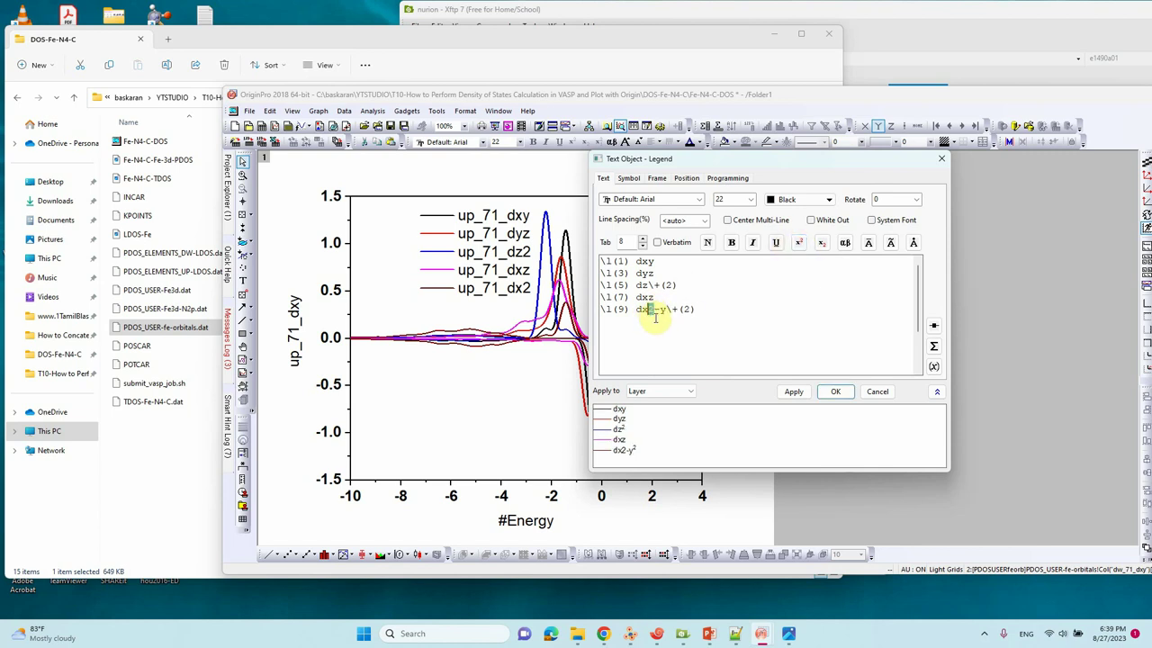
pyautogui.click(798, 244)
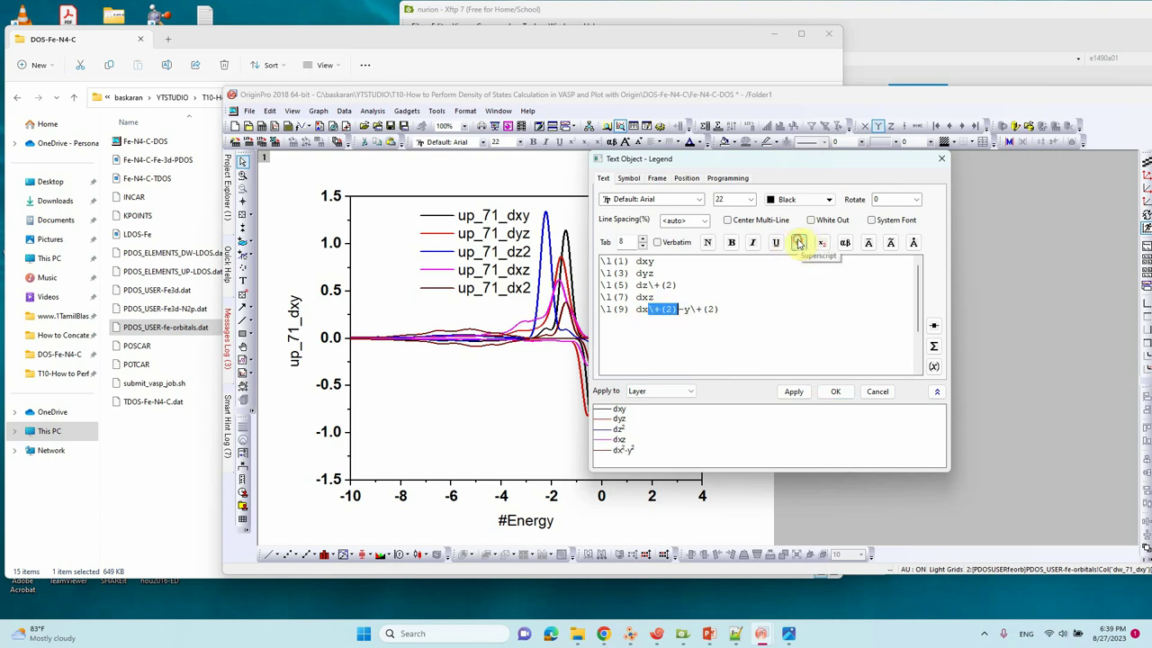
# Make all five legend entries bold and accept the legend text changes.
pyautogui.tripleClick(657, 261)
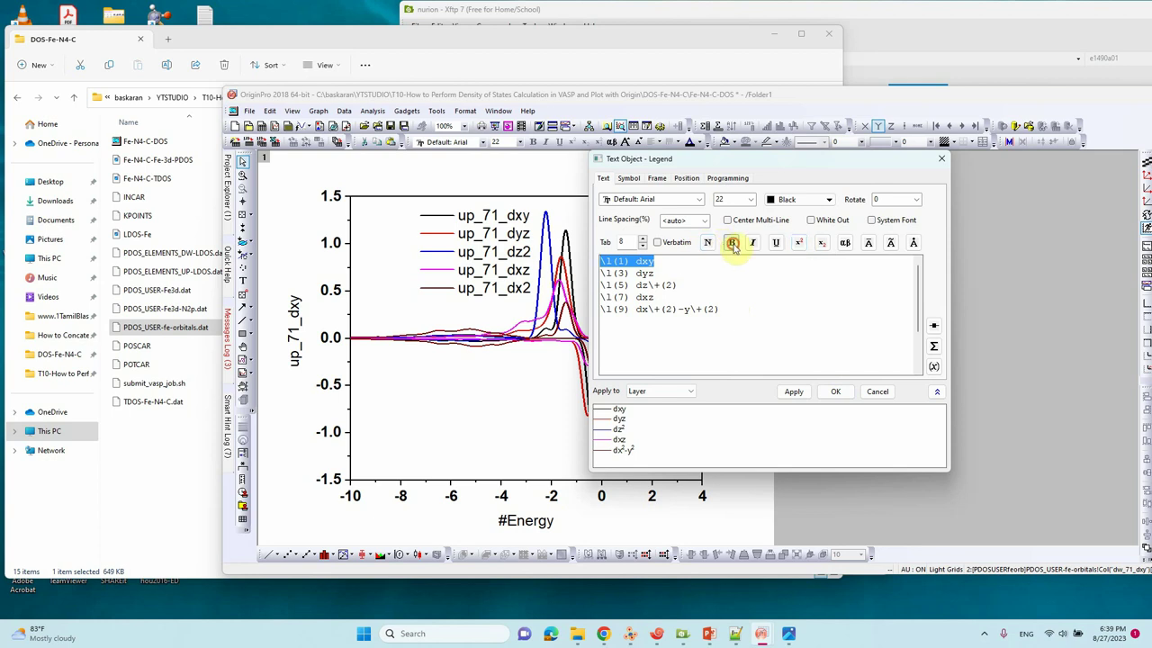
pyautogui.click(733, 245)
pyautogui.tripleClick(662, 273)
pyautogui.click(731, 243)
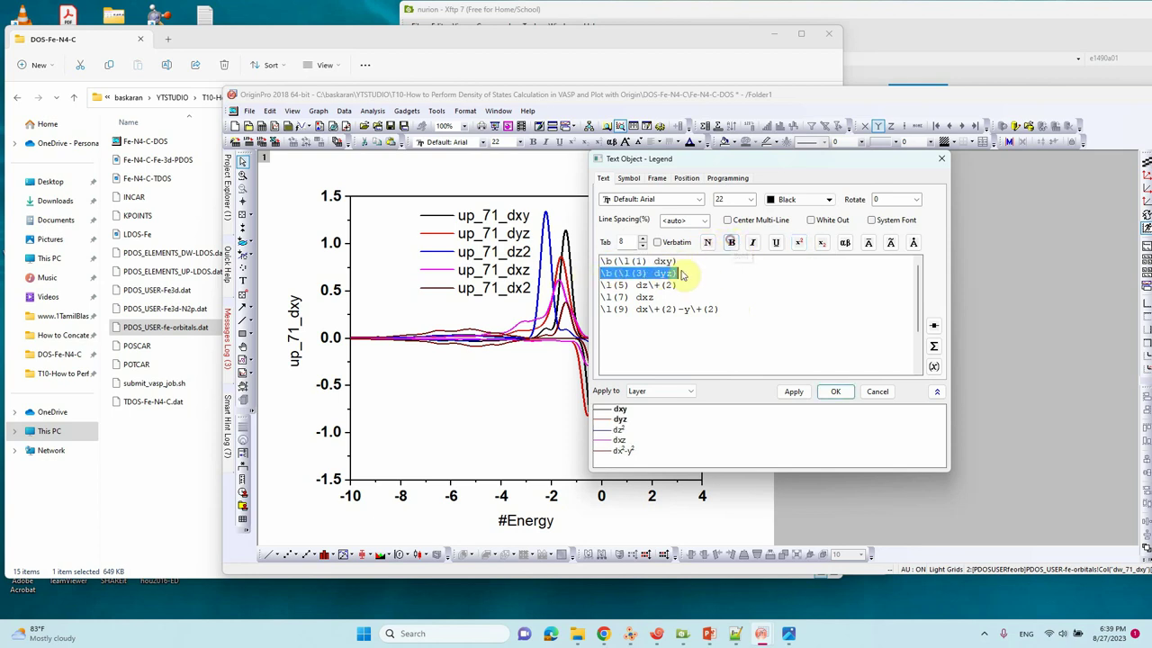
pyautogui.tripleClick(634, 286)
pyautogui.click(731, 243)
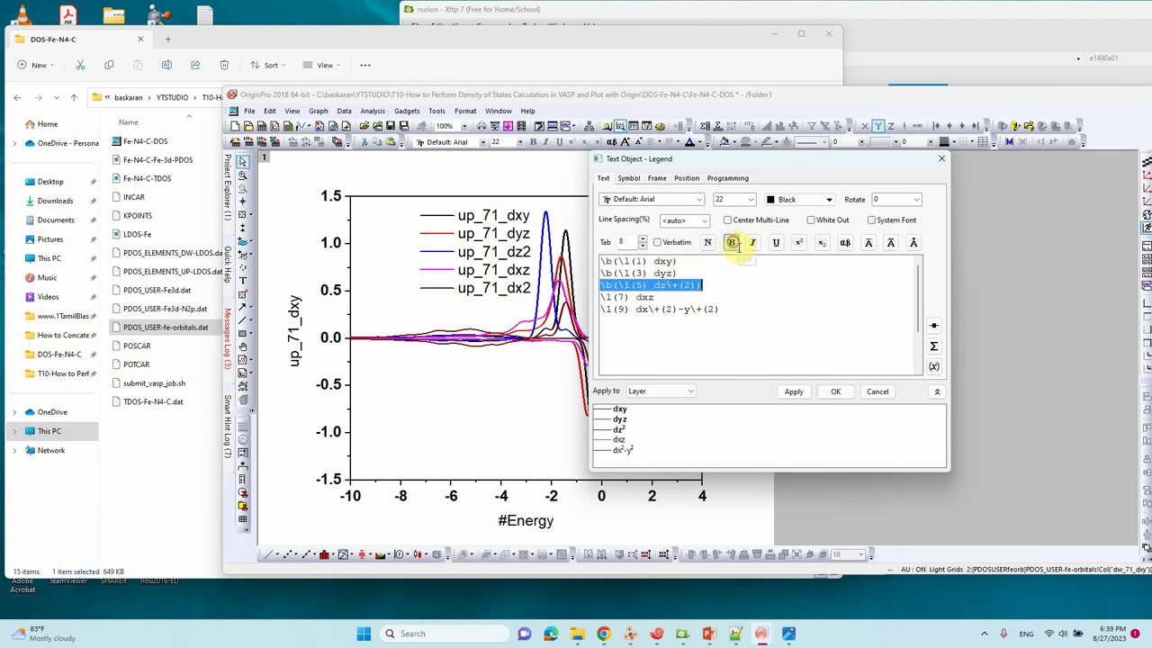
pyautogui.tripleClick(670, 297)
pyautogui.click(732, 243)
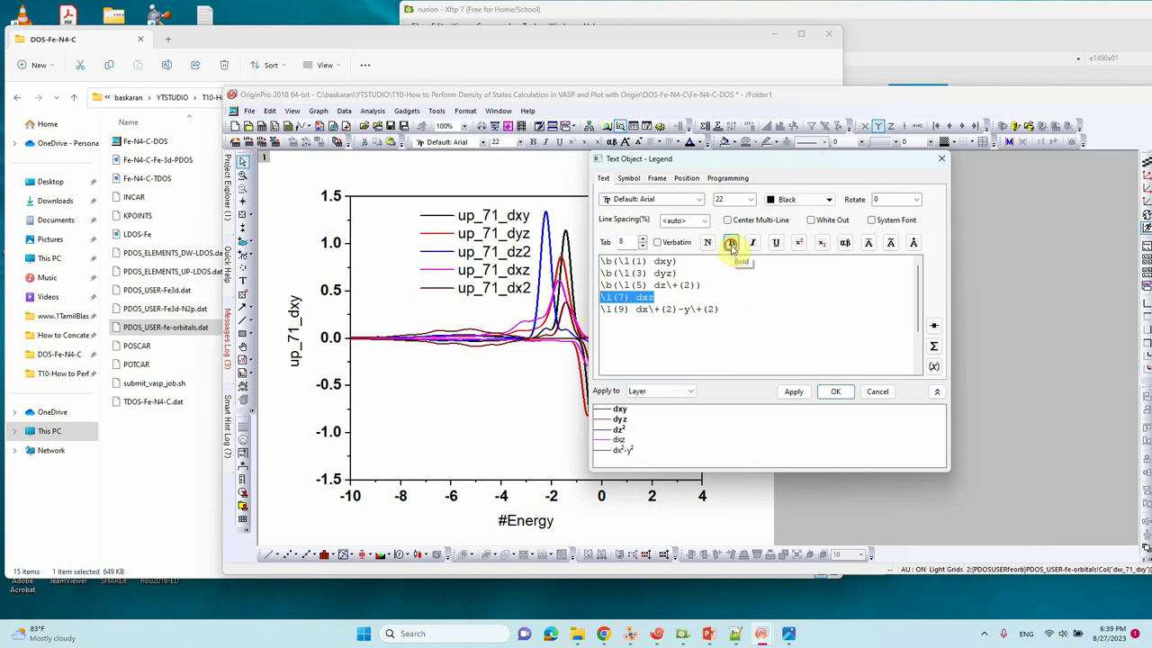
pyautogui.tripleClick(711, 309)
pyautogui.click(732, 243)
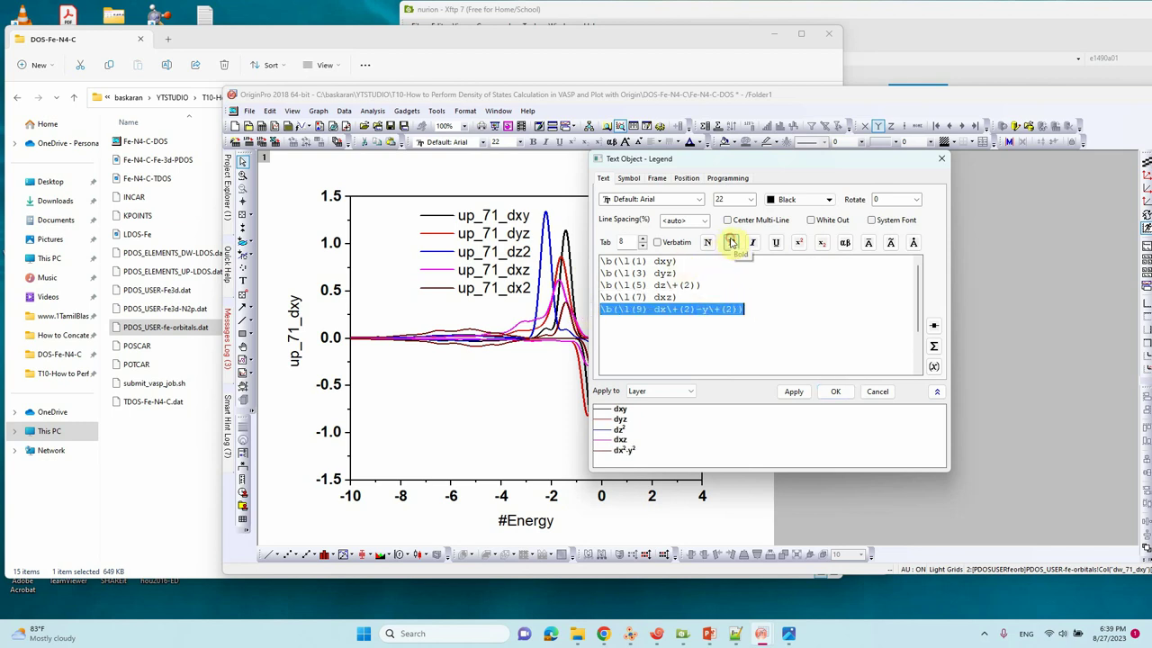
pyautogui.click(835, 392)
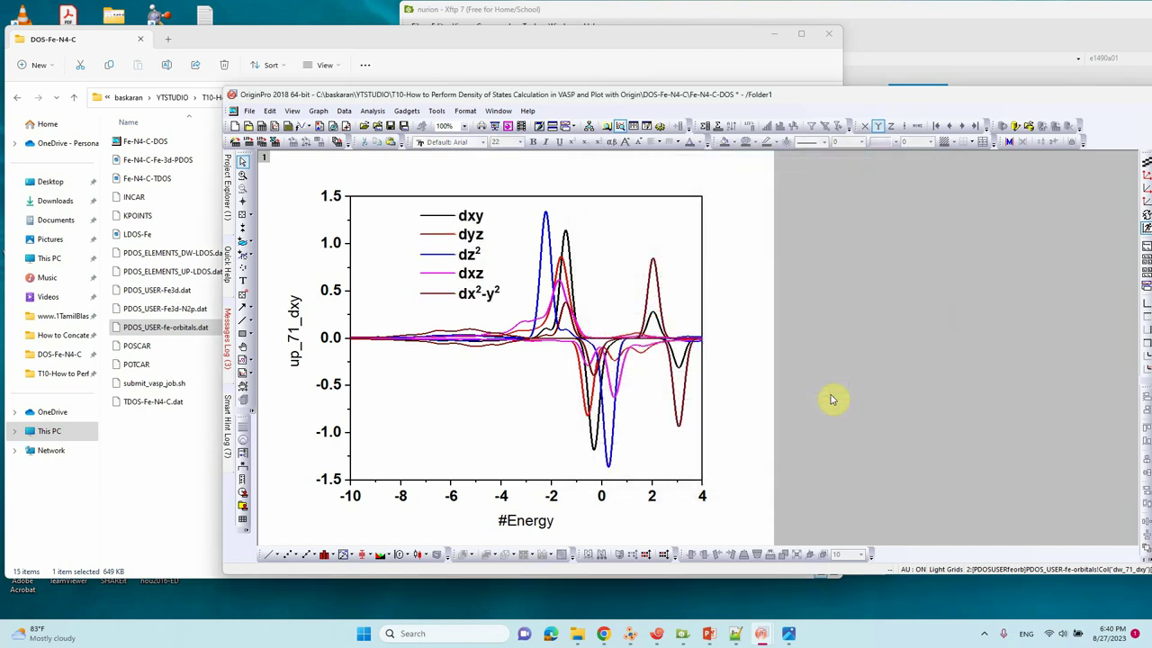
# Shift the legend slightly right and up, close to the plot's top edge beside the blue peak.
pyautogui.click(472, 284)
pyautogui.moveTo(473, 283); pyautogui.dragTo(499, 276)
pyautogui.click(502, 391)
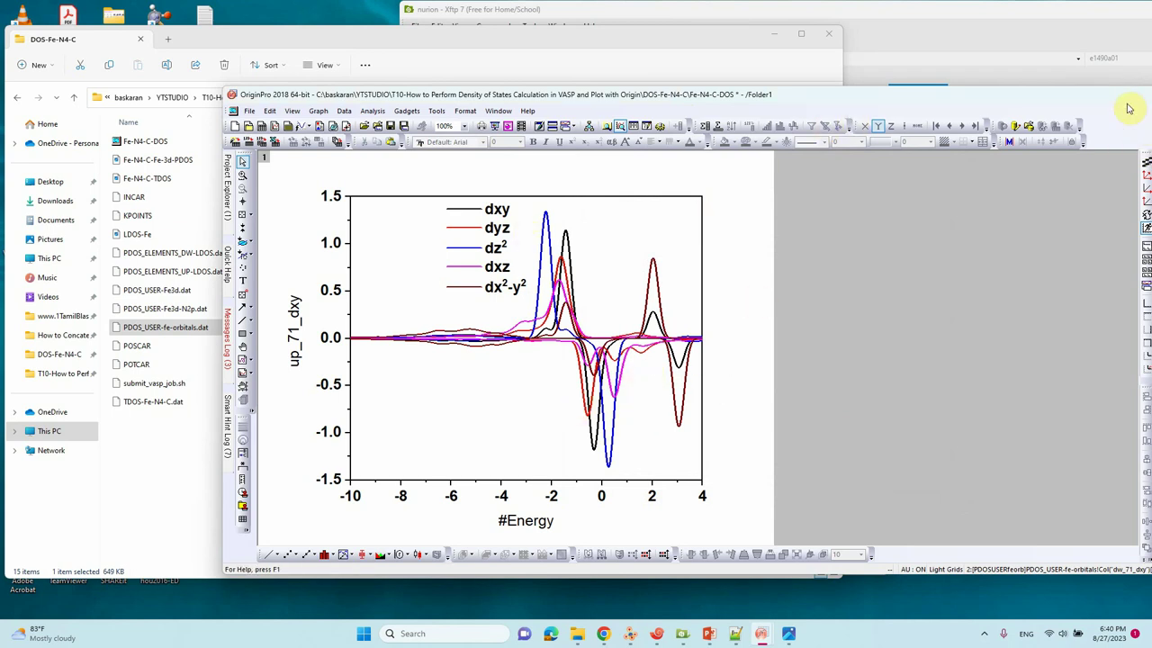
# Copy the spin labels and arrows, Fermi line, EF and Fe-N6-C labels from the TDOS graph; place Fe-N6-C in the PDOS plot's upper-right corner.
pyautogui.moveTo(1132, 101); pyautogui.dragTo(958, 105)
pyautogui.click(1063, 117)
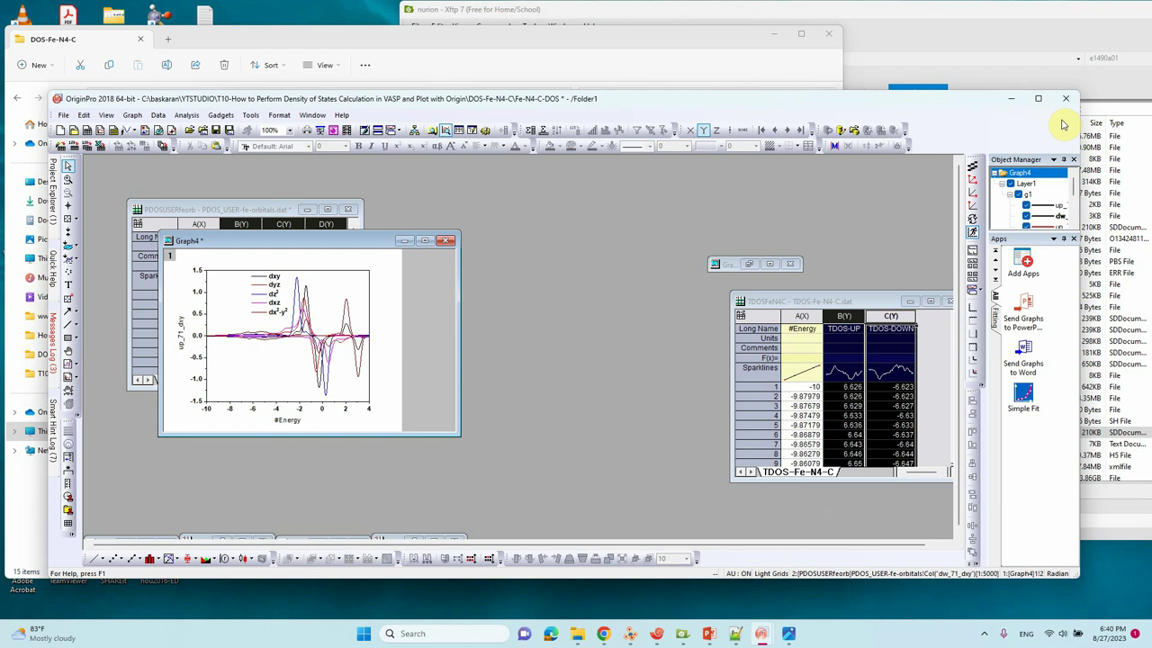
pyautogui.click(769, 264)
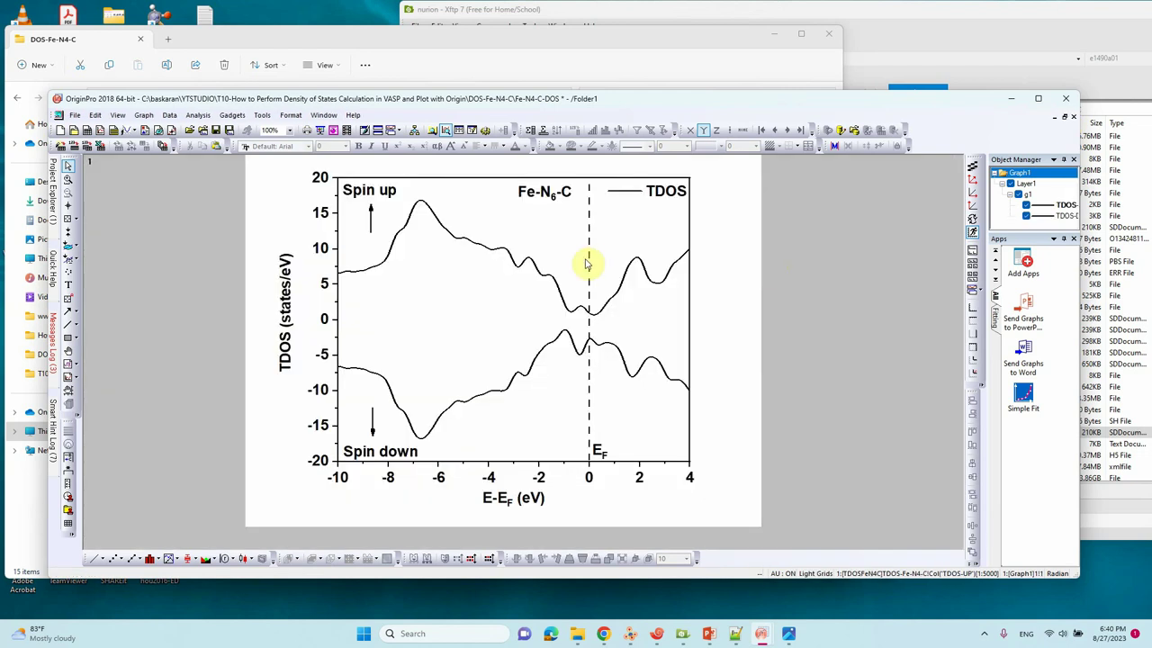
pyautogui.click(598, 450)
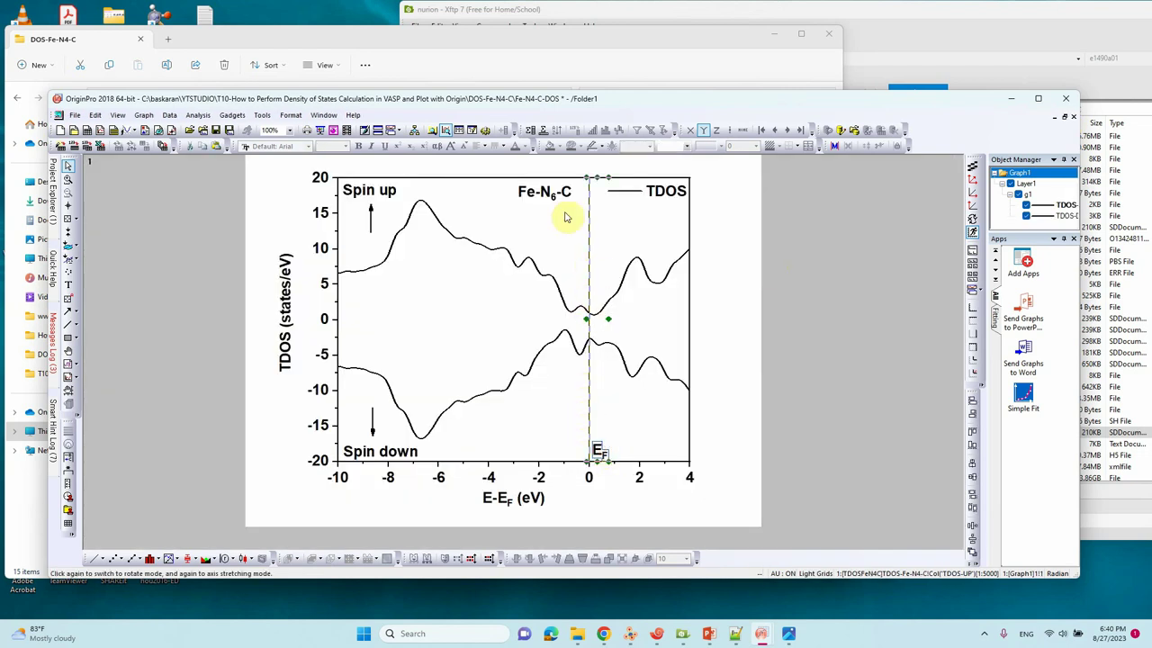
pyautogui.keyDown('shift'); pyautogui.click(372, 193); pyautogui.keyUp('shift')
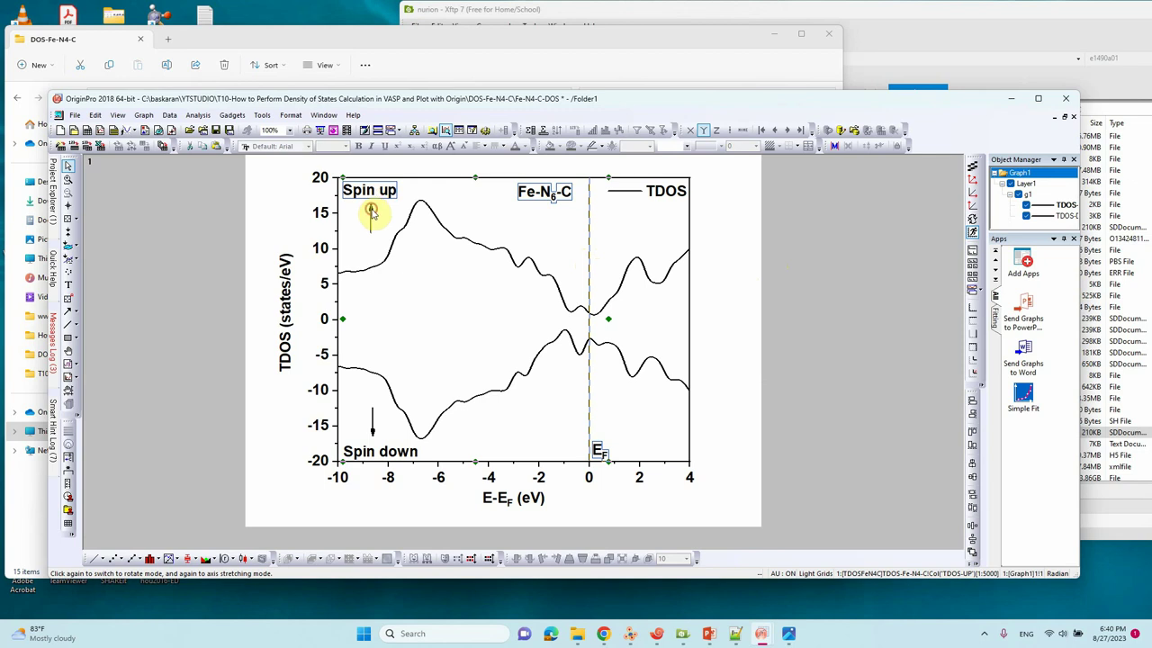
pyautogui.keyDown('shift'); pyautogui.click(373, 432); pyautogui.keyUp('shift')
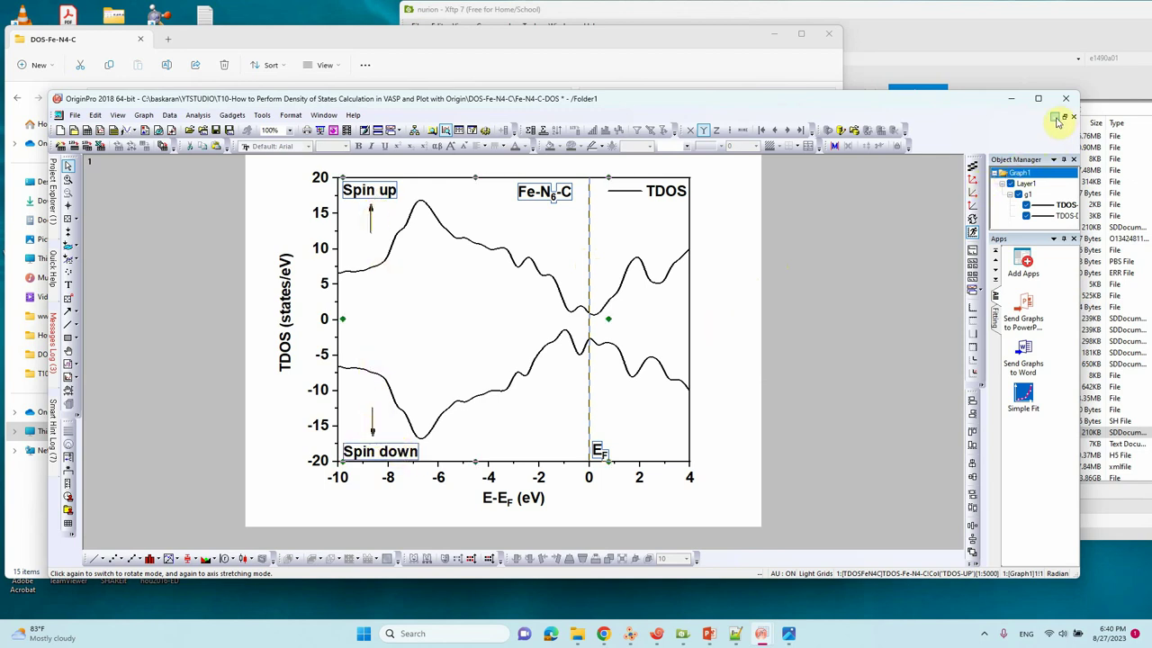
pyautogui.click(1057, 118)
pyautogui.click(432, 244)
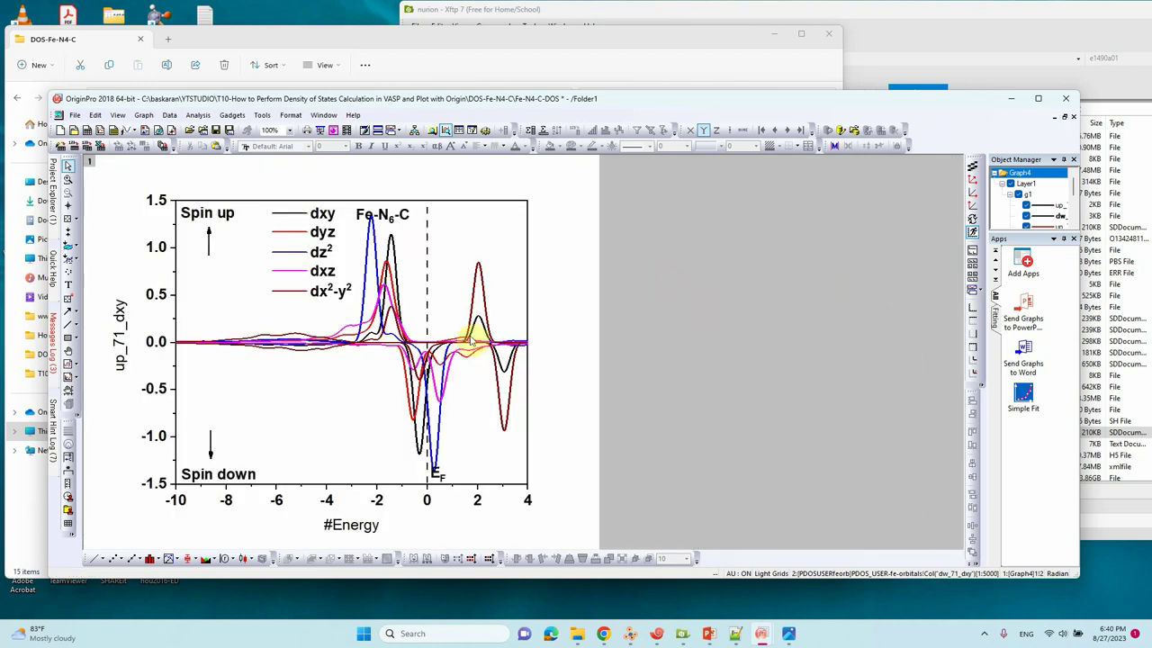
pyautogui.moveTo(391, 214); pyautogui.dragTo(503, 213)
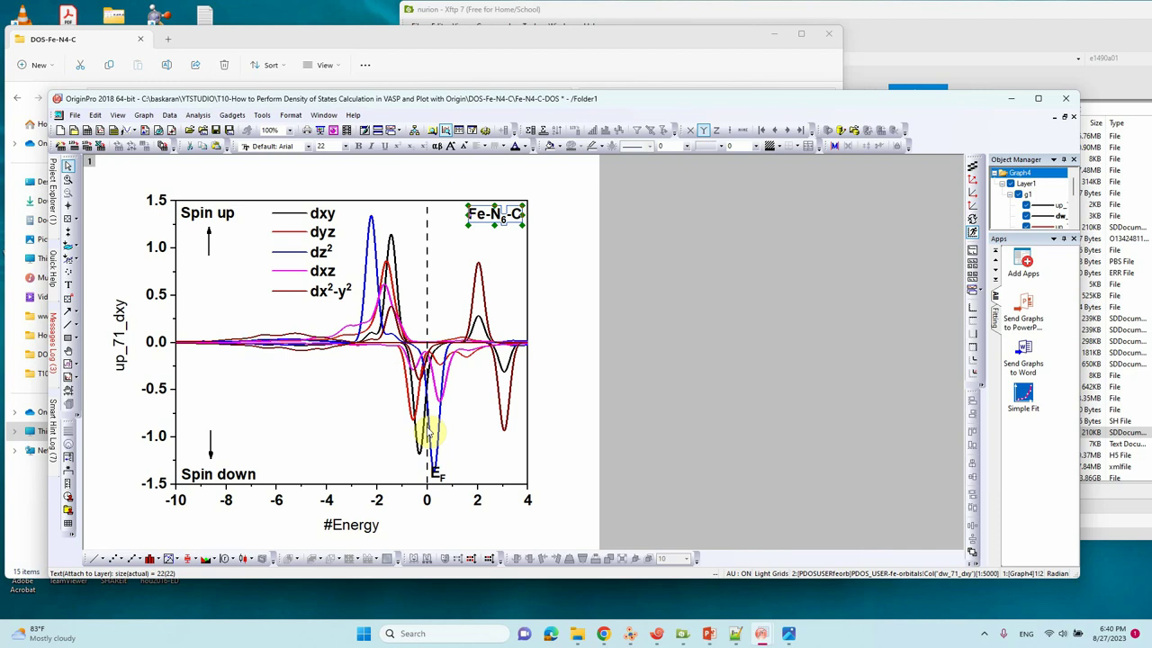
# Copy the x-axis title E-EF (eV) from the TDOS graph into the x-axis title of the orbital PDOS graph.
pyautogui.click(1062, 119)
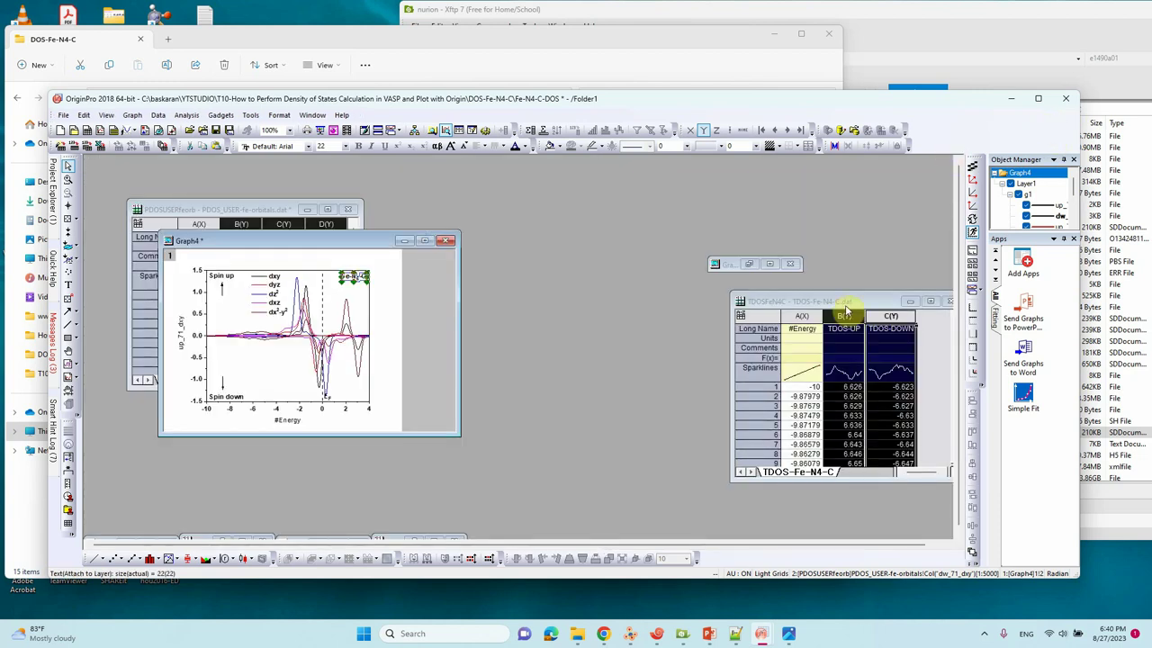
pyautogui.click(770, 264)
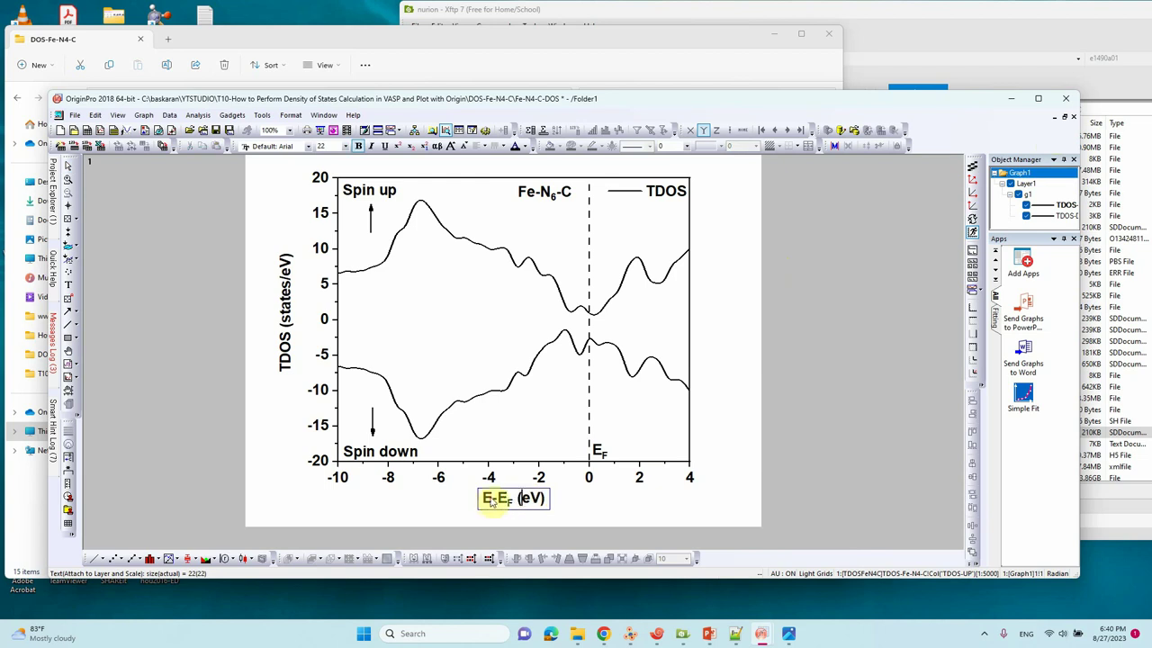
pyautogui.moveTo(480, 497); pyautogui.dragTo(510, 498)
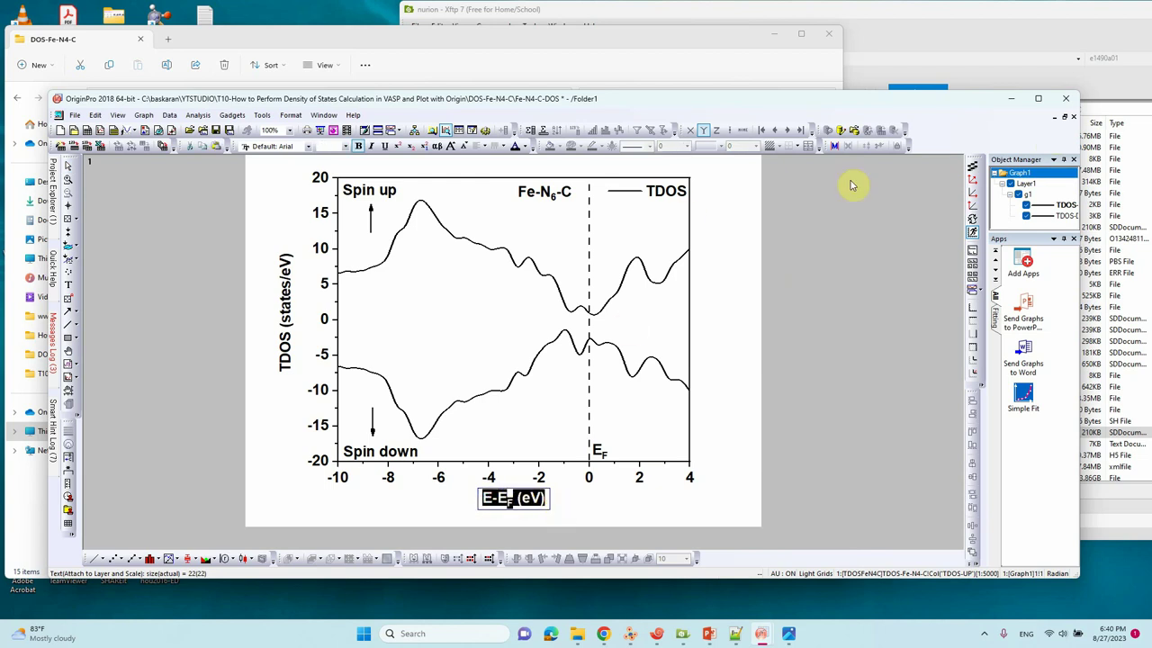
pyautogui.click(1044, 116)
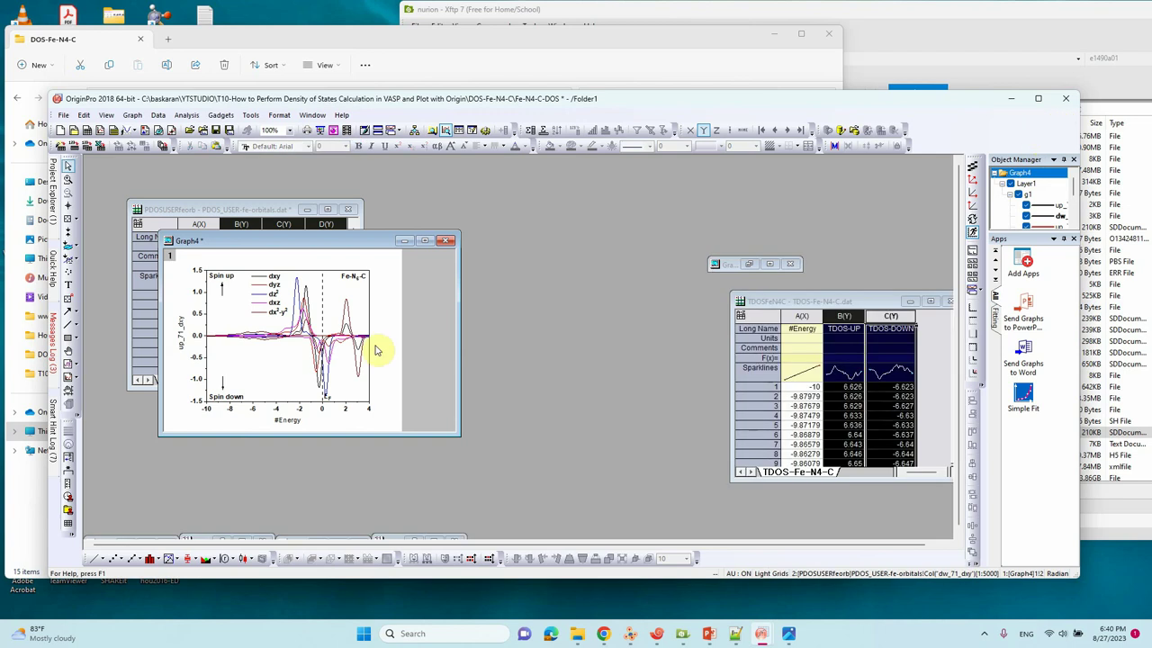
pyautogui.click(287, 420)
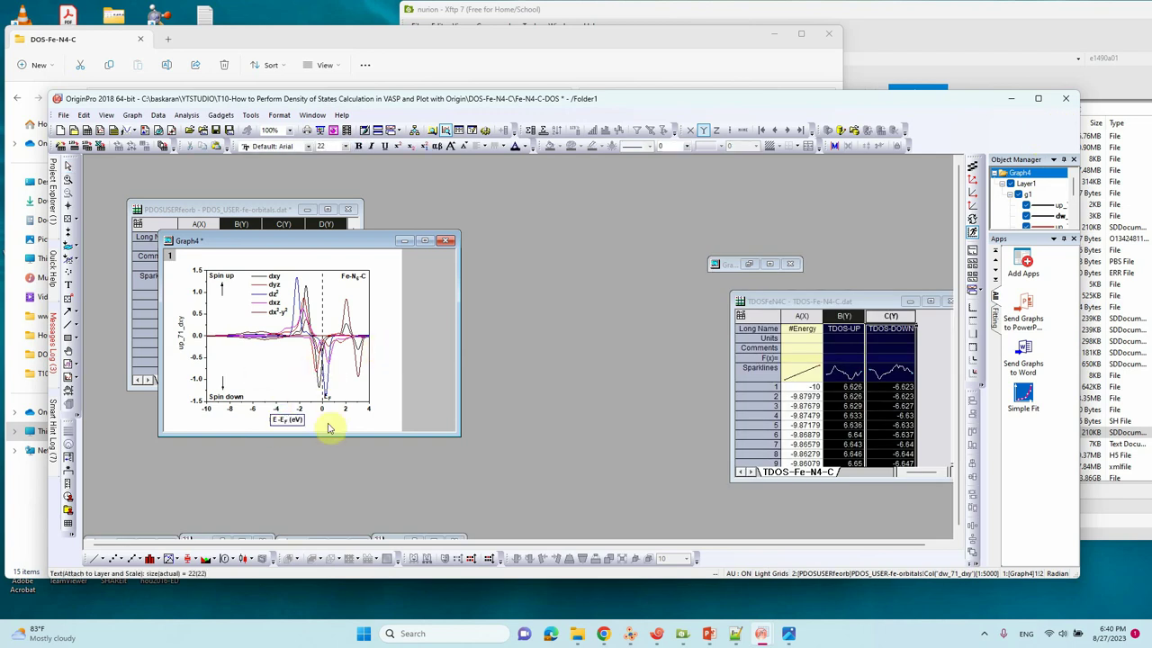
pyautogui.click(411, 404)
# Copy the TDOS graph's y-axis title to the orbital graph, make it bold and change it to PDOS (states/eV).
pyautogui.click(770, 264)
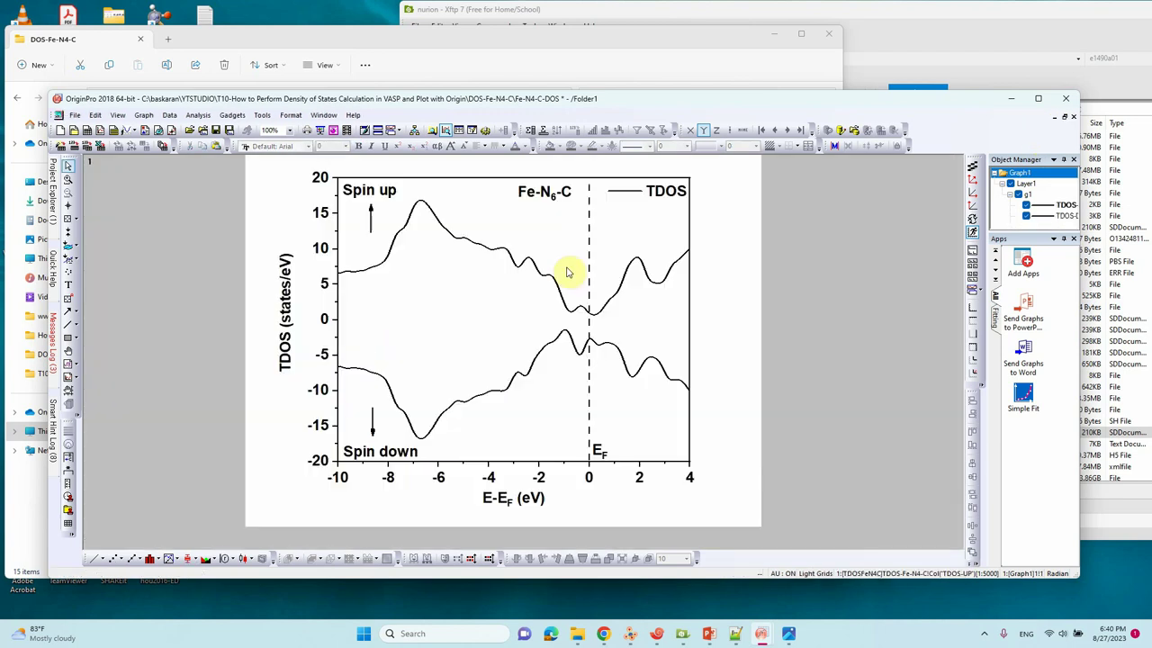
pyautogui.doubleClick(284, 310)
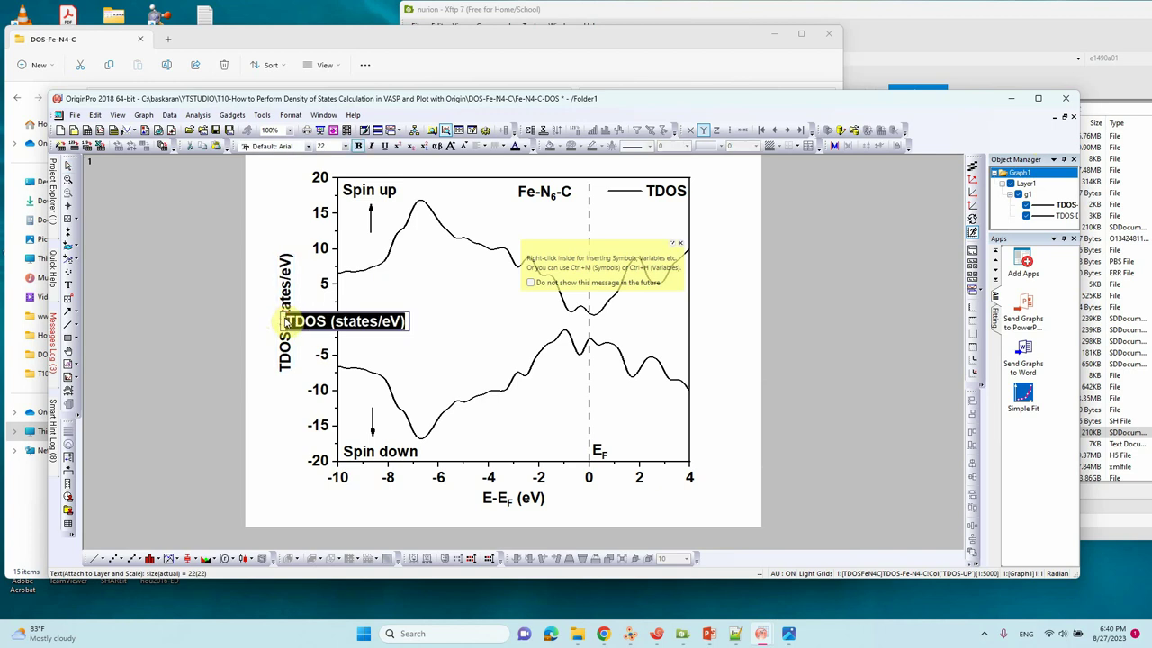
pyautogui.click(734, 324)
pyautogui.click(1055, 117)
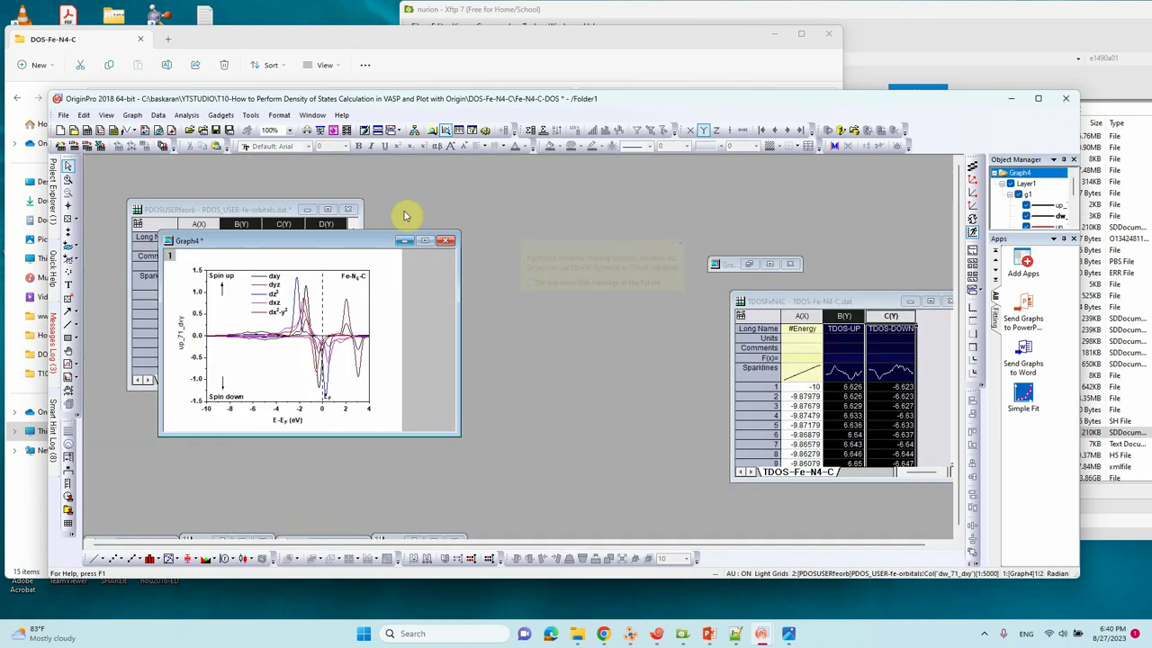
pyautogui.moveTo(294, 248); pyautogui.dragTo(427, 246)
pyautogui.doubleClick(314, 333)
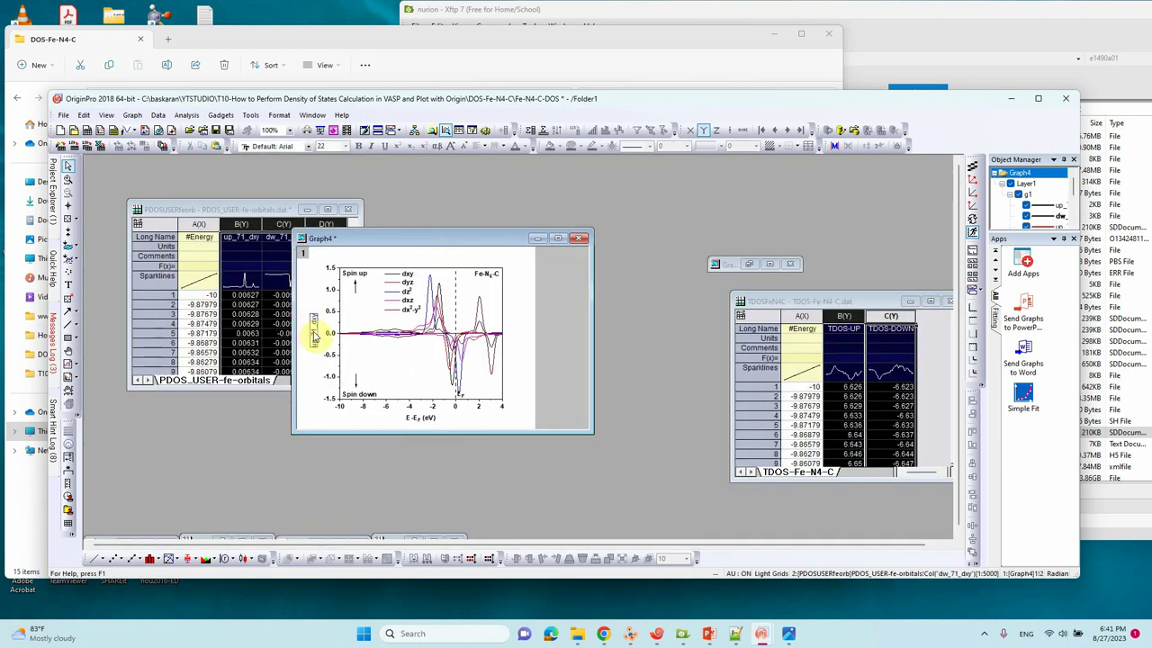
pyautogui.write('TDOS (states/eV)')
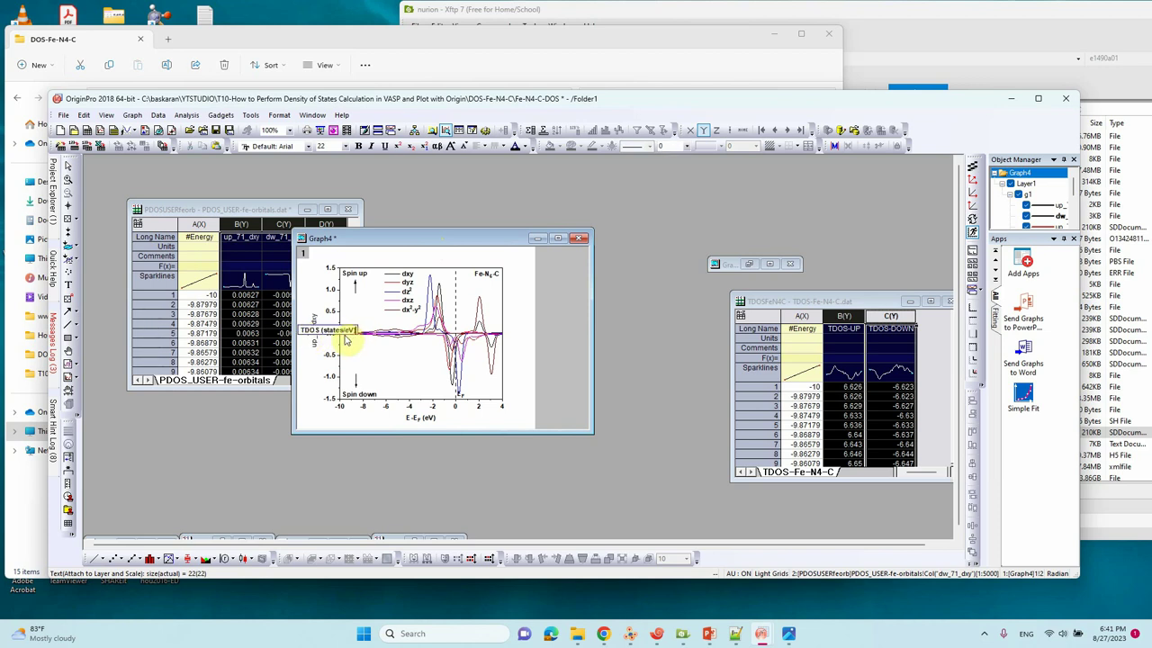
pyautogui.hotkey('ctrl', 'b')
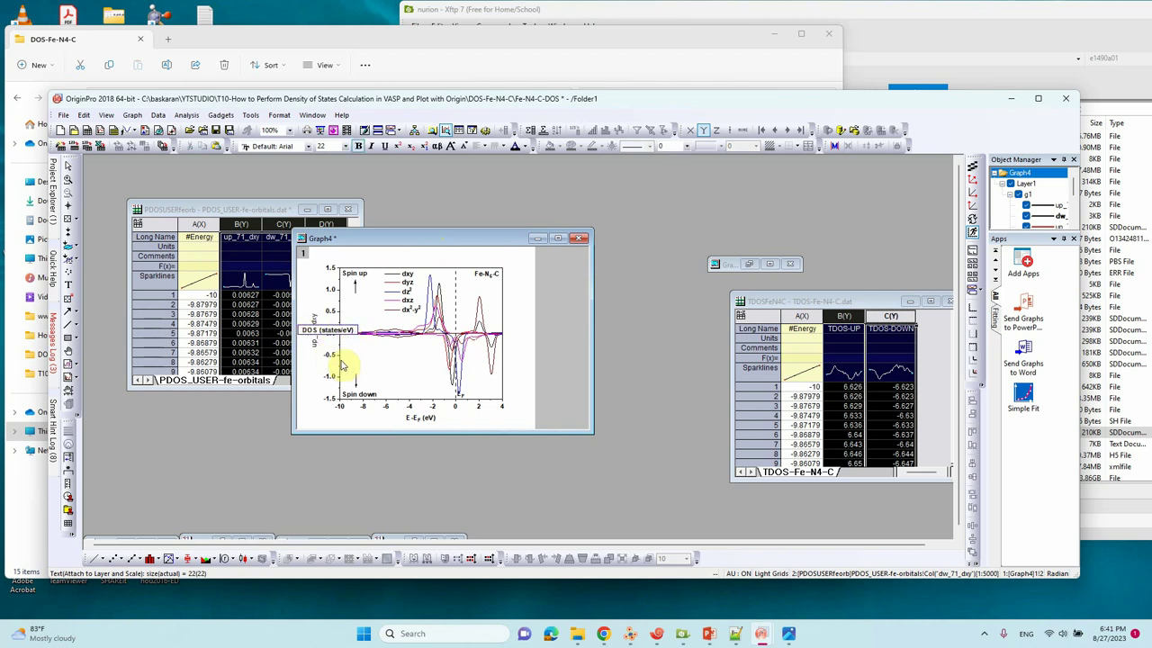
pyautogui.click(378, 370)
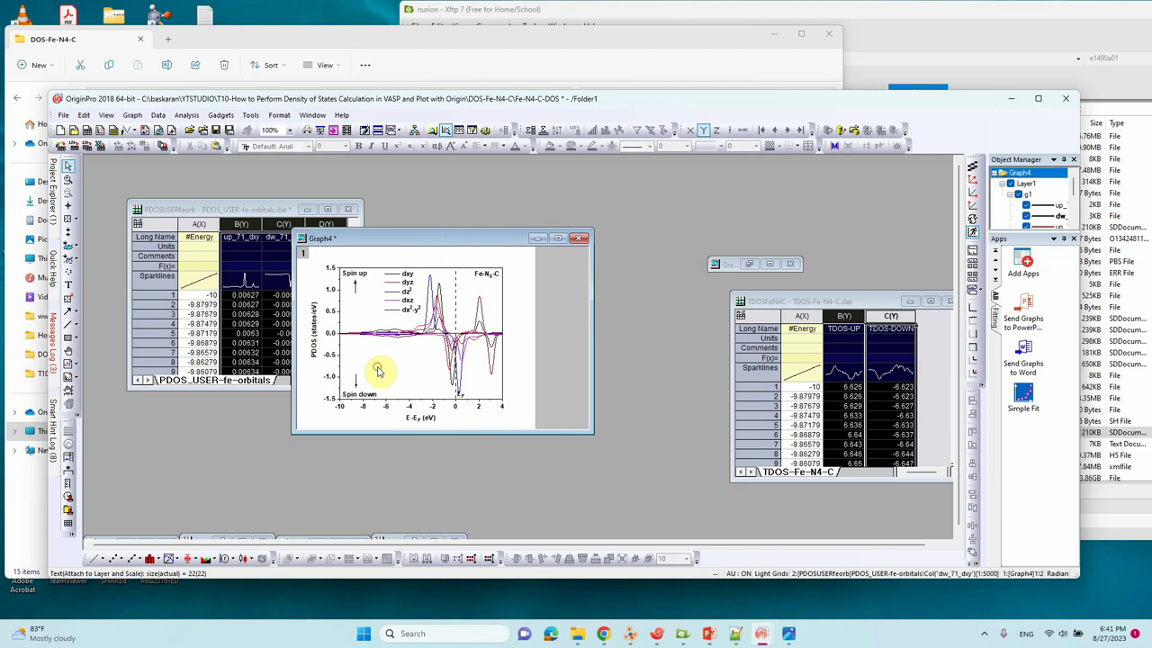
# Enlarge the orbital PDOS graph to fill the screen and review the whole page.
pyautogui.click(558, 238)
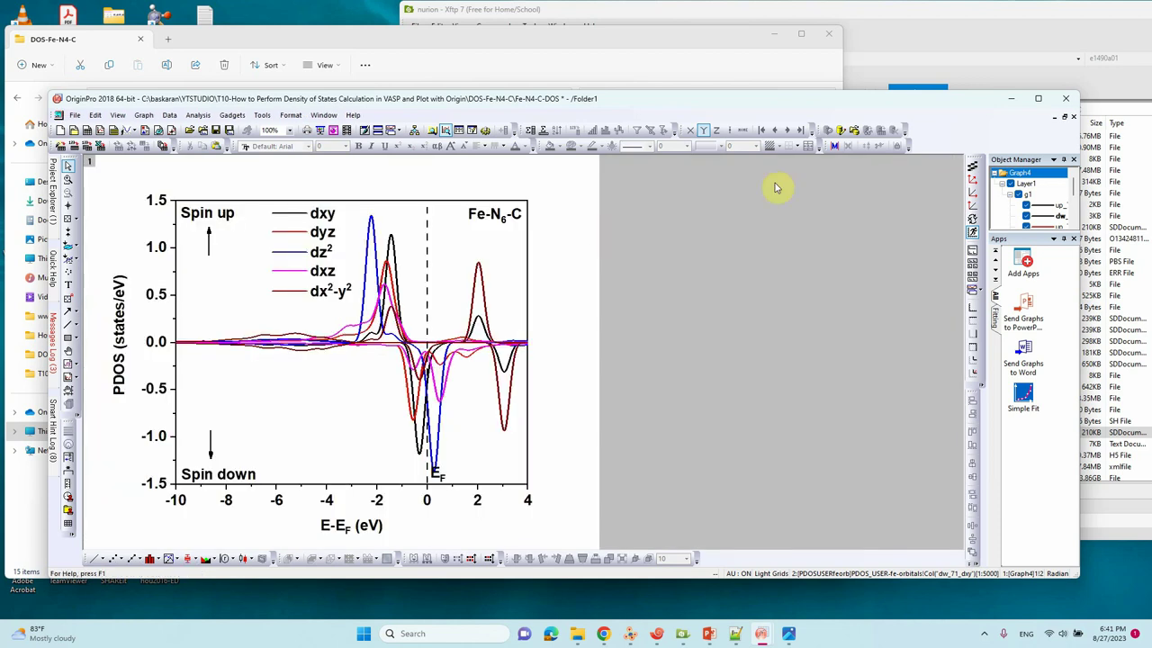
pyautogui.click(1038, 98)
pyautogui.click(303, 303)
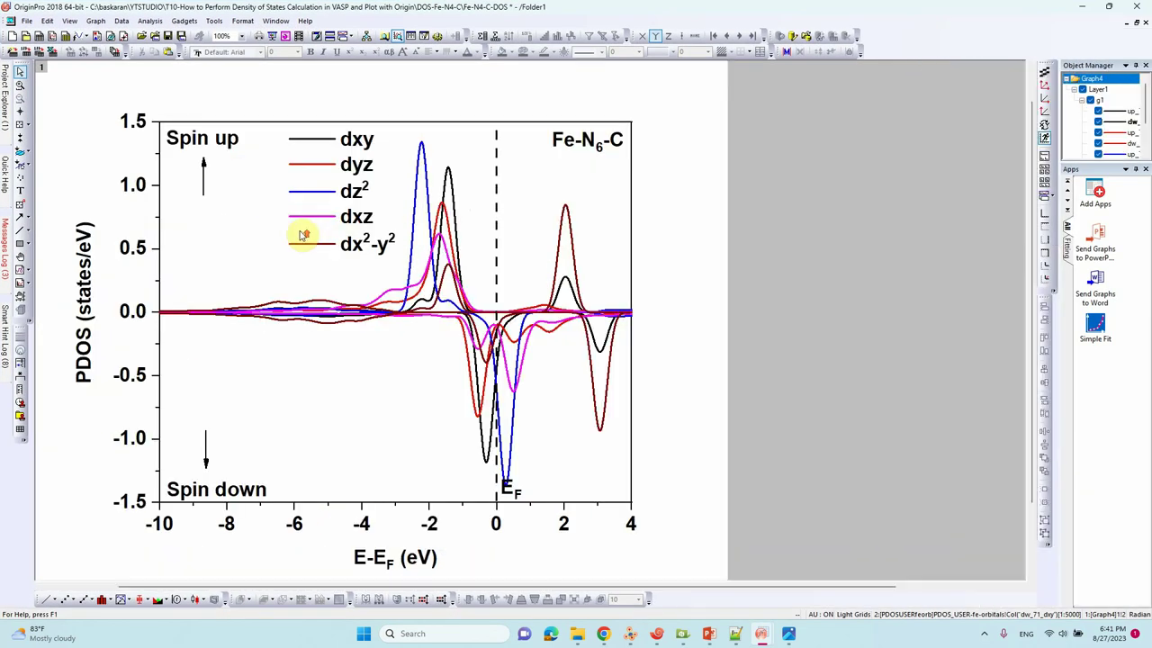
pyautogui.click(302, 234)
pyautogui.keyDown('shift'); pyautogui.click(303, 234); pyautogui.keyUp('shift')
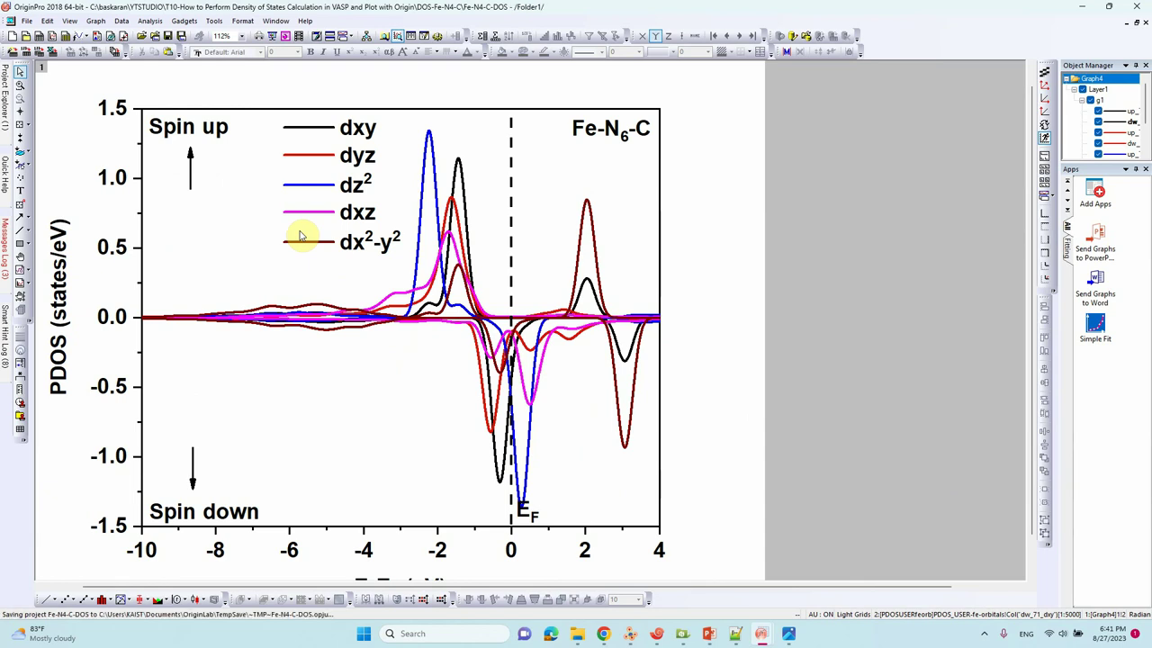
pyautogui.keyDown('shift'); pyautogui.click(279, 345); pyautogui.keyUp('shift')
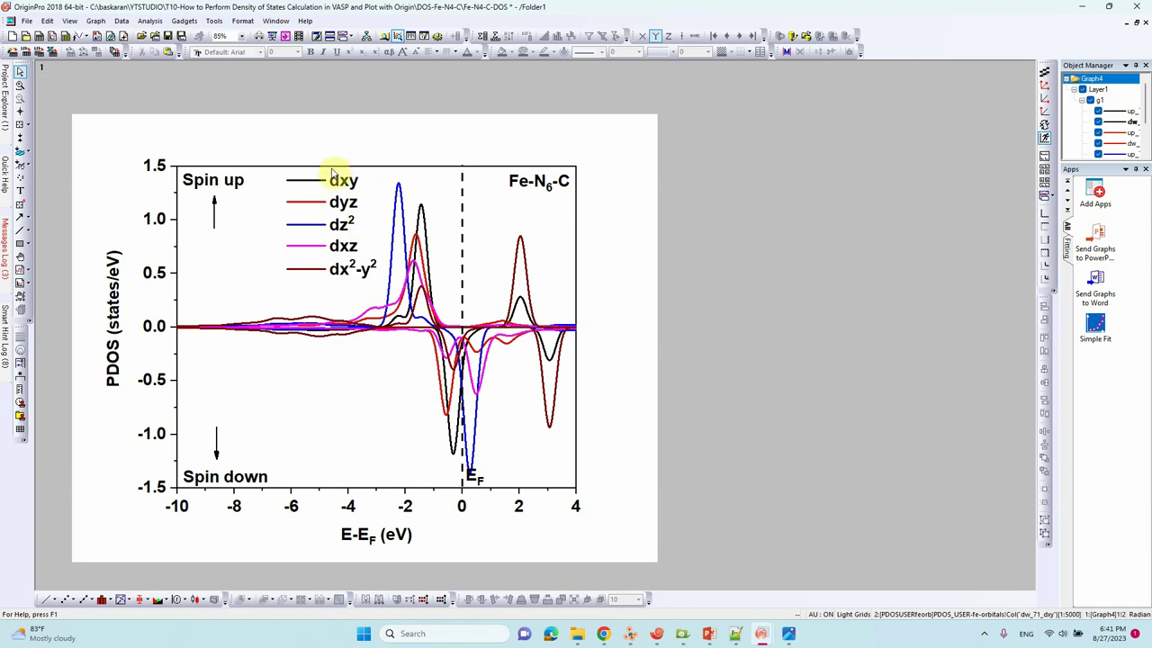
# Set up a JPEG export of the graph to the DOS-Fe-N4-C folder with the file name PDOS-Orbitals-Fe-N4-C.
pyautogui.click(26, 20)
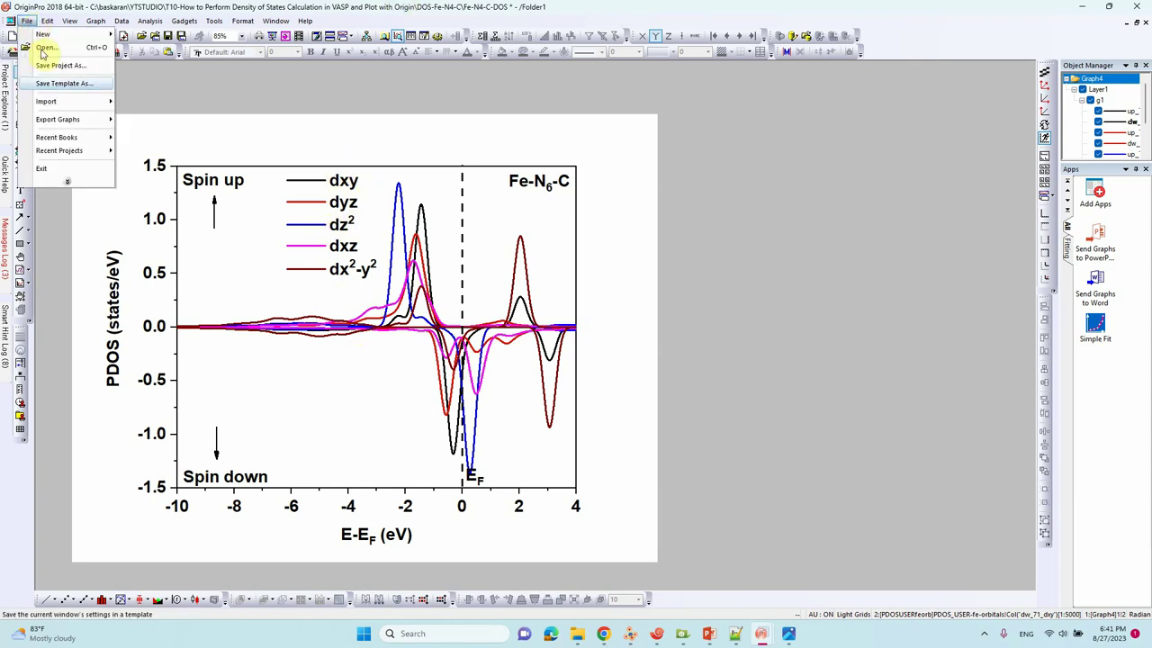
pyautogui.moveTo(90, 119)
pyautogui.click(172, 138)
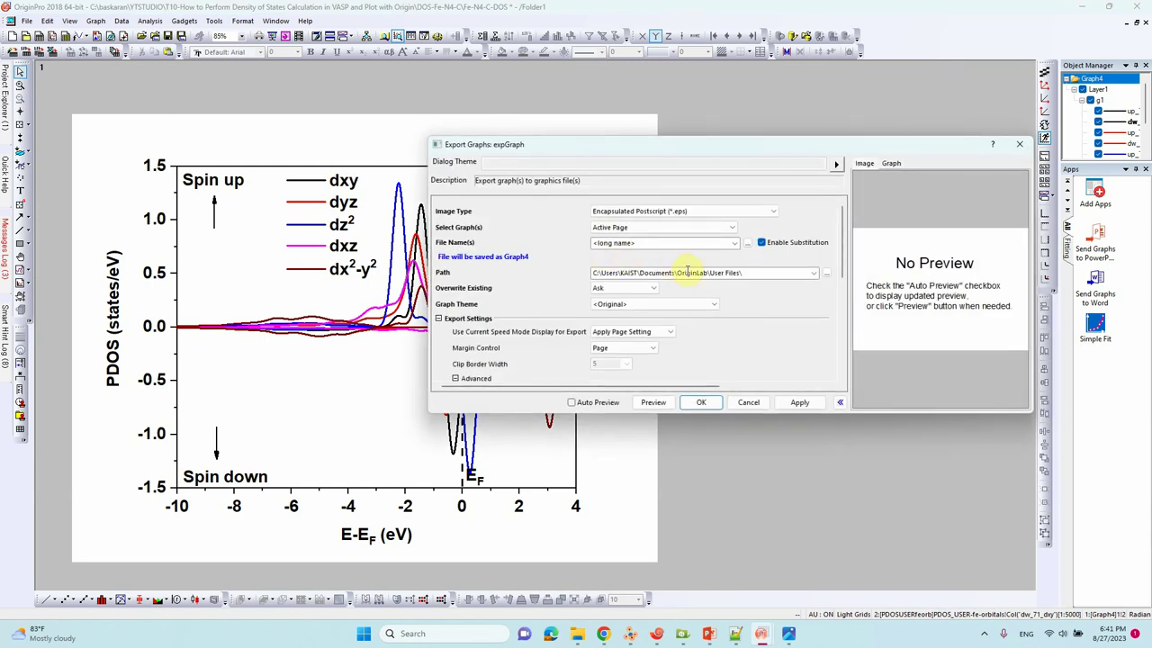
pyautogui.click(687, 272)
pyautogui.click(808, 275)
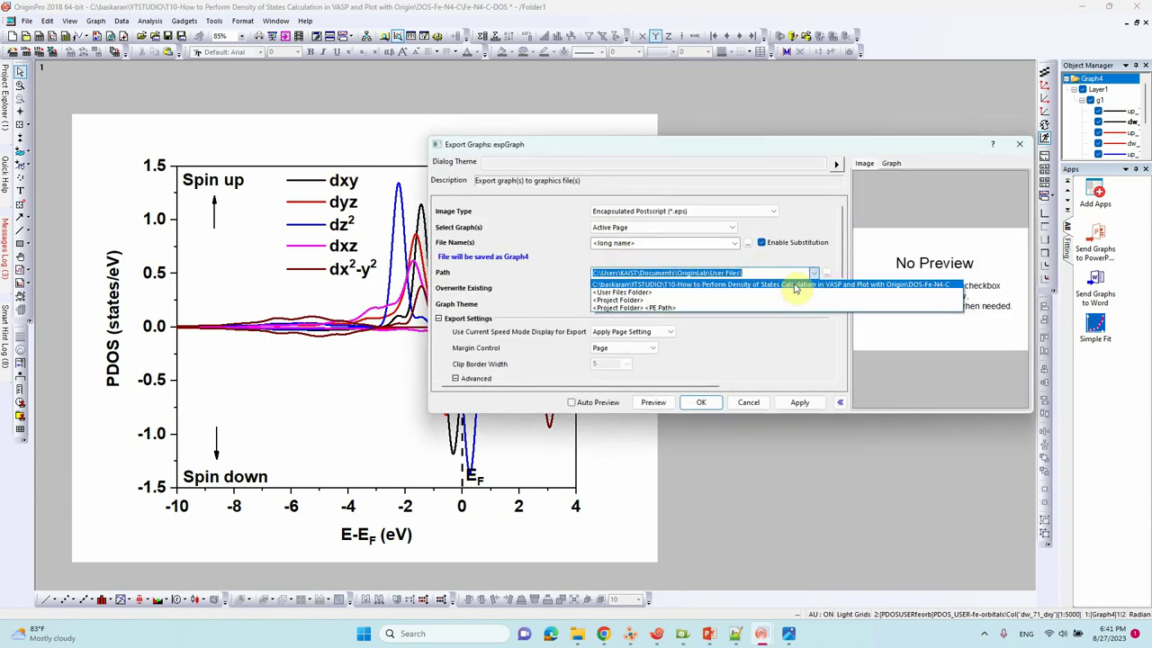
pyautogui.click(796, 281)
pyautogui.click(694, 212)
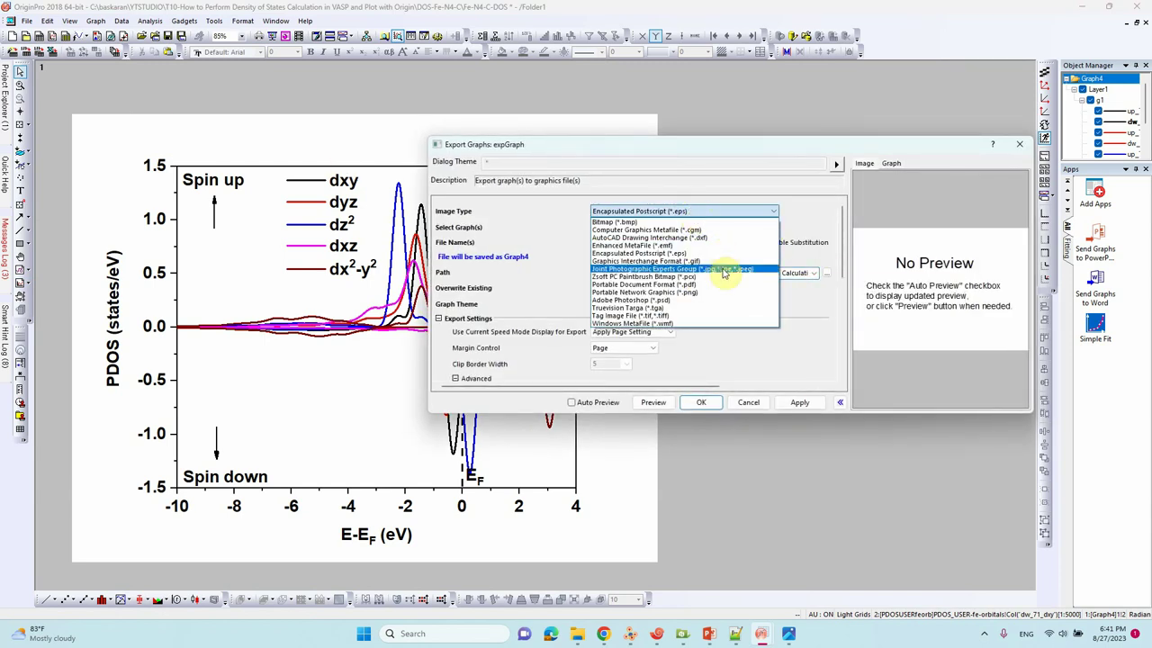
pyautogui.click(722, 270)
pyautogui.click(672, 243)
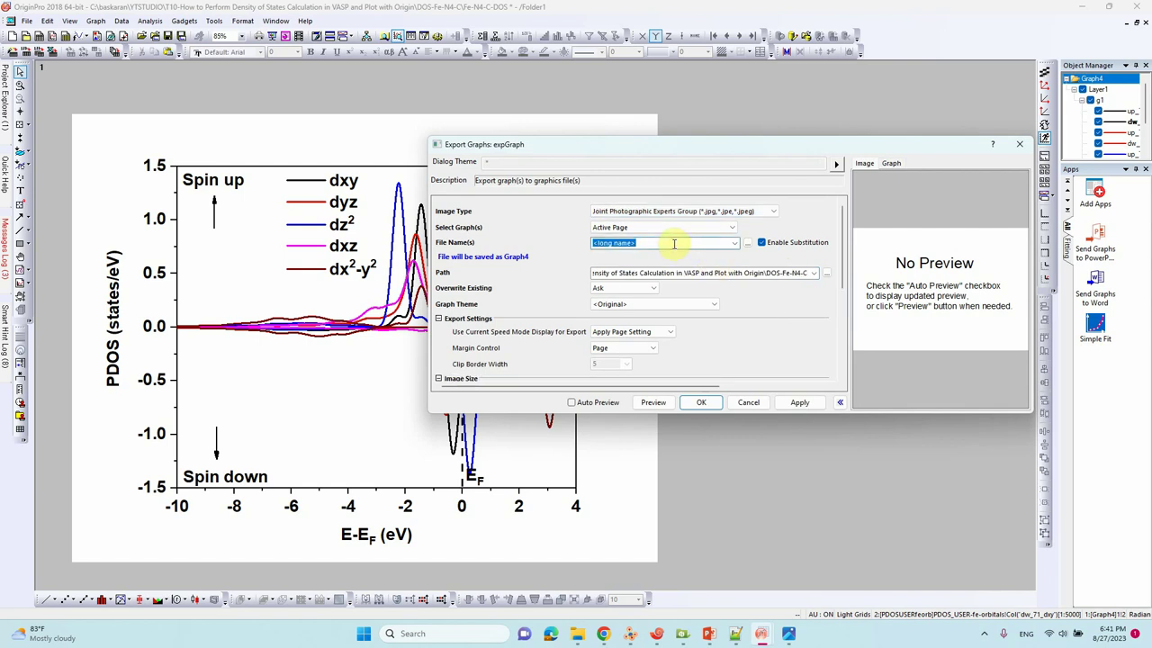
pyautogui.write('PDOS-Orbitals-Fe-N4-C')
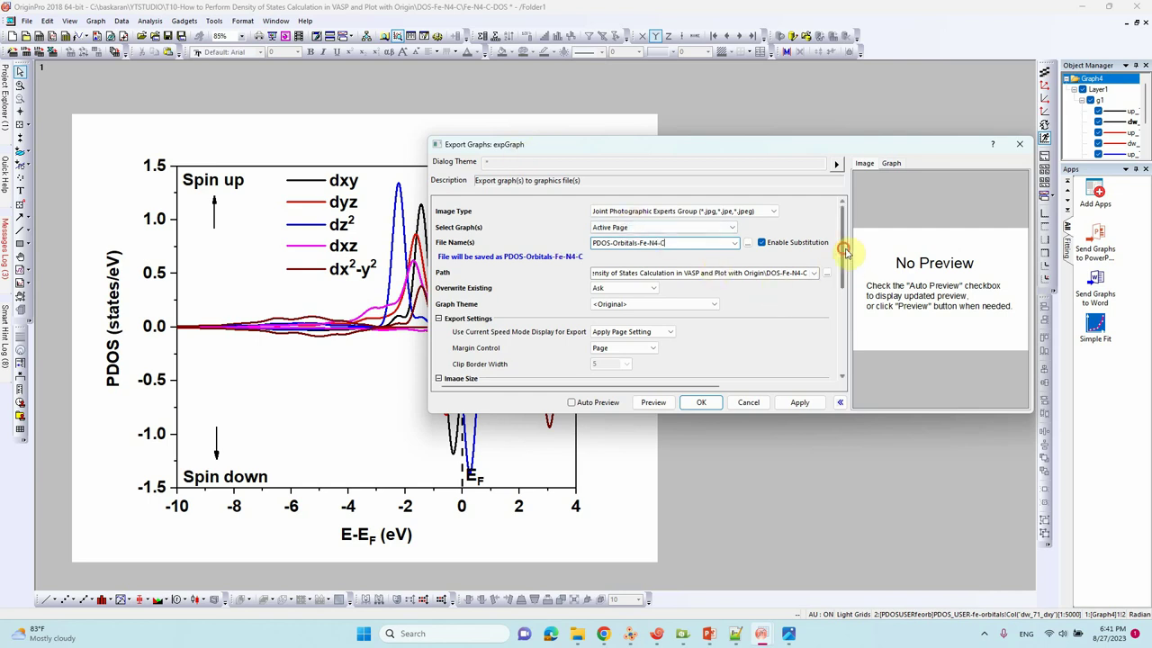
# Set the JPEG resolution to 600 DPI and export the graph.
pyautogui.moveTo(844, 252); pyautogui.dragTo(843, 339)
pyautogui.click(631, 325)
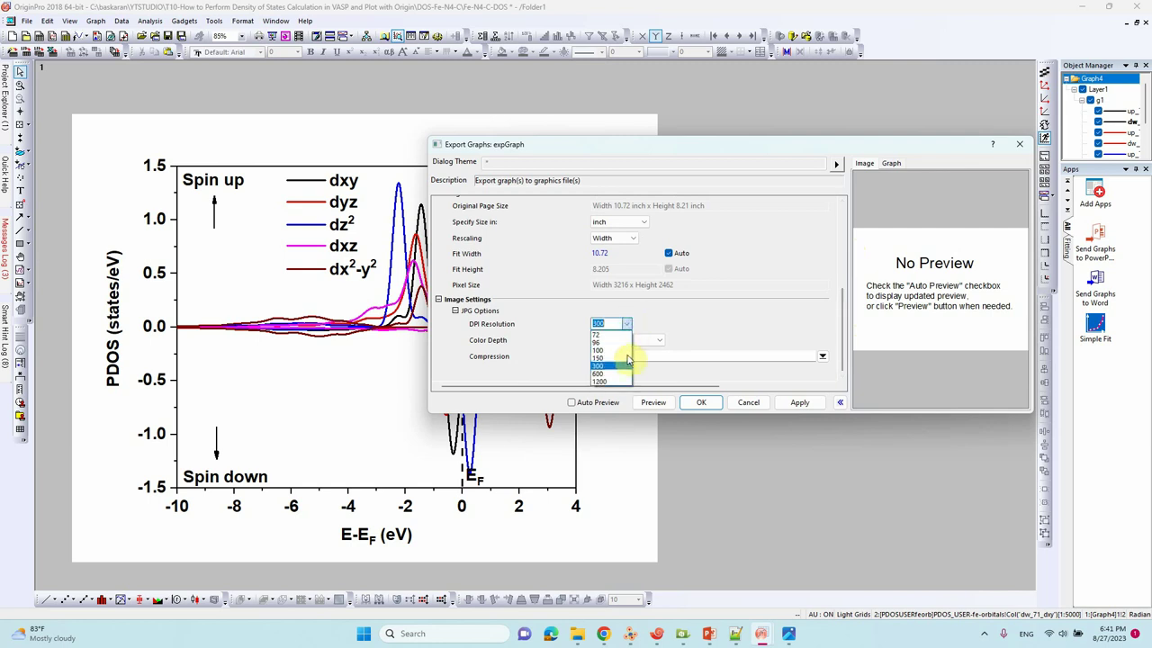
pyautogui.click(635, 368)
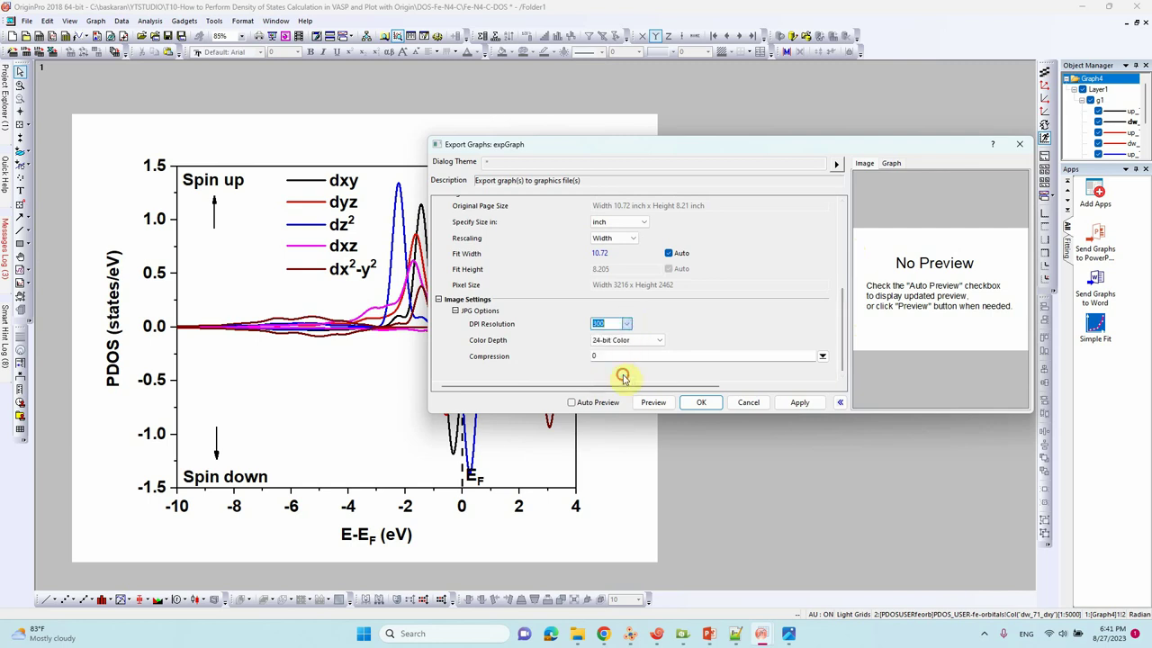
pyautogui.click(704, 402)
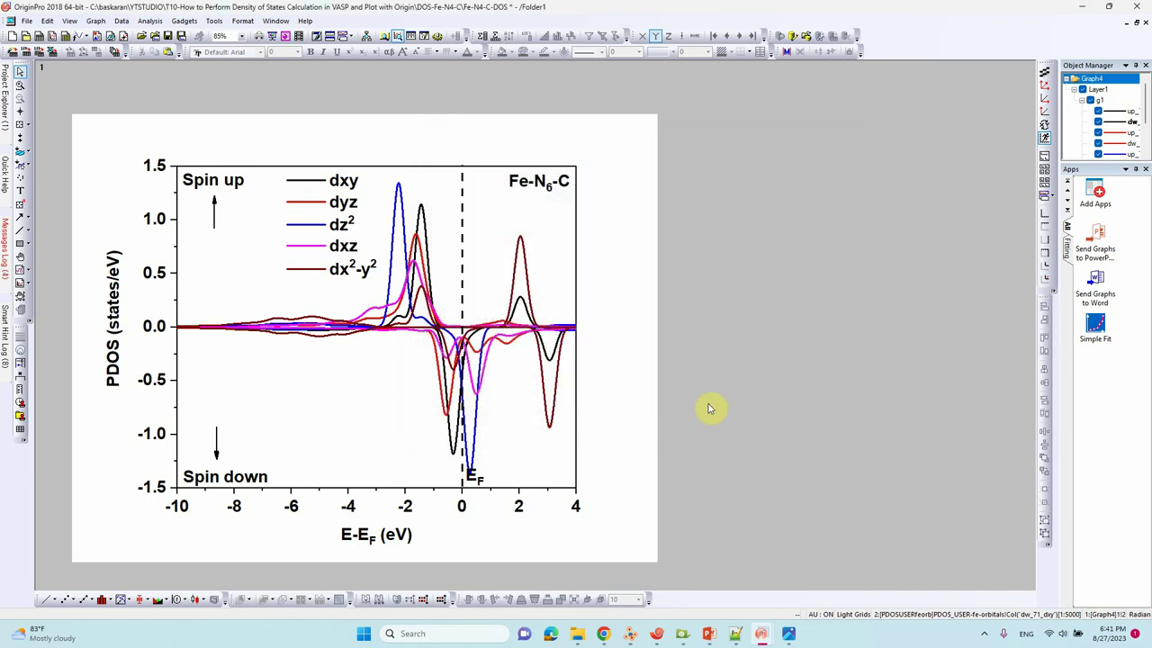
# Open the exported PDOS-Orbitals-Fe-N4-C image from the DOS-Fe-N4-C folder in the full-screen photo viewer for editing.
pyautogui.click(1081, 8)
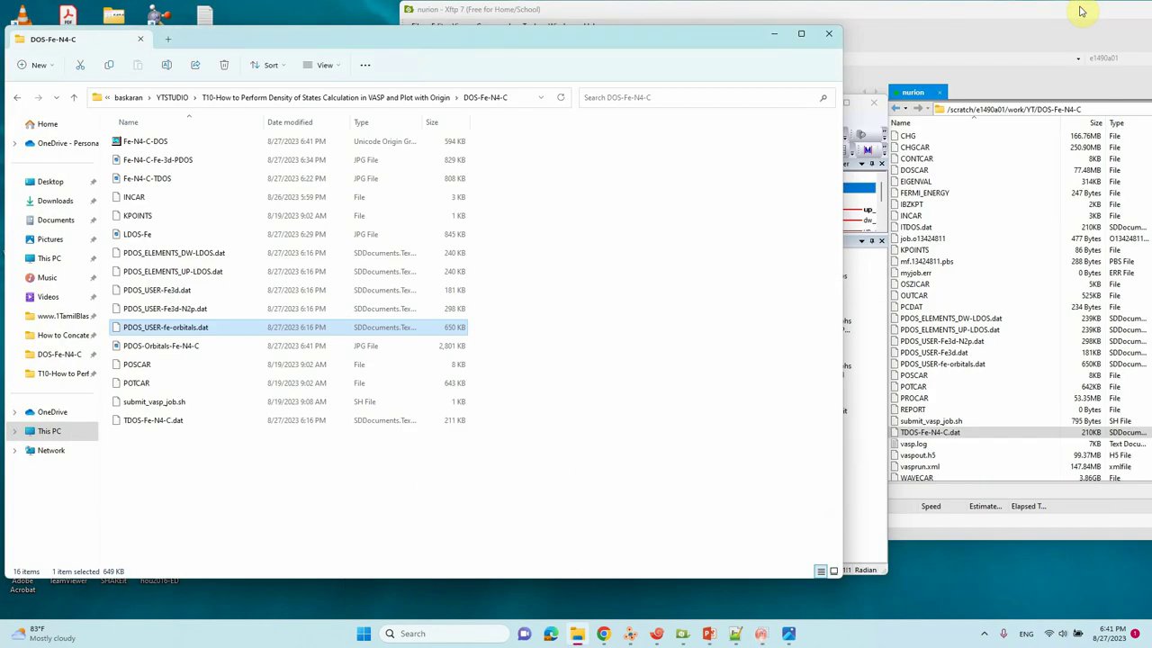
pyautogui.doubleClick(194, 351)
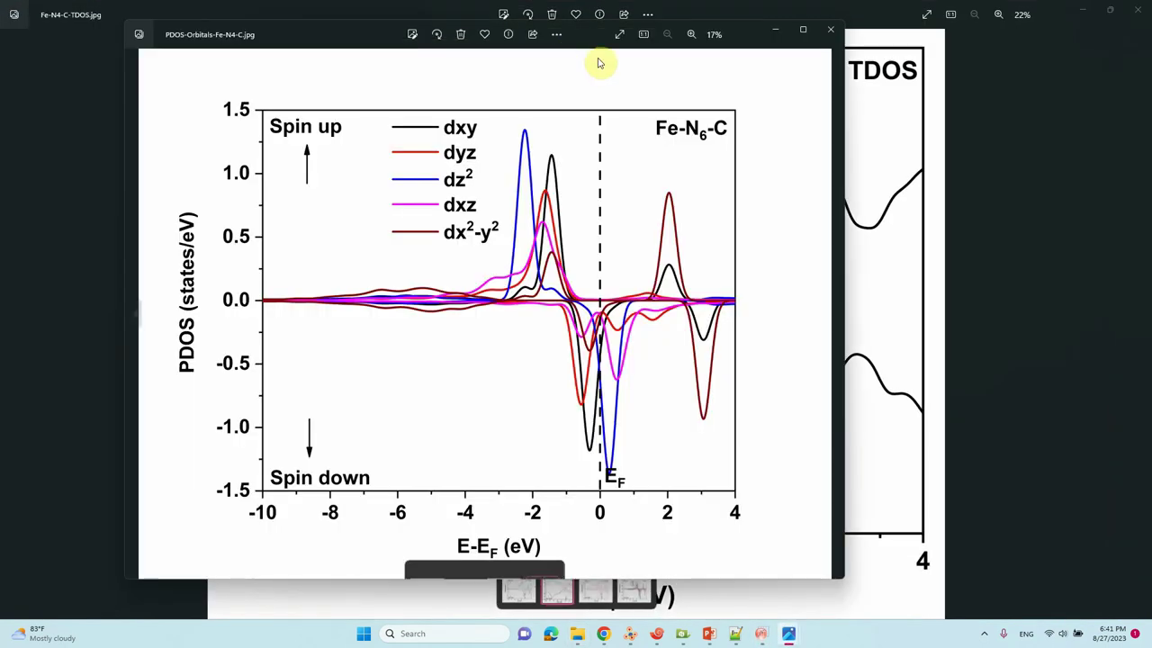
pyautogui.click(798, 33)
pyautogui.click(504, 18)
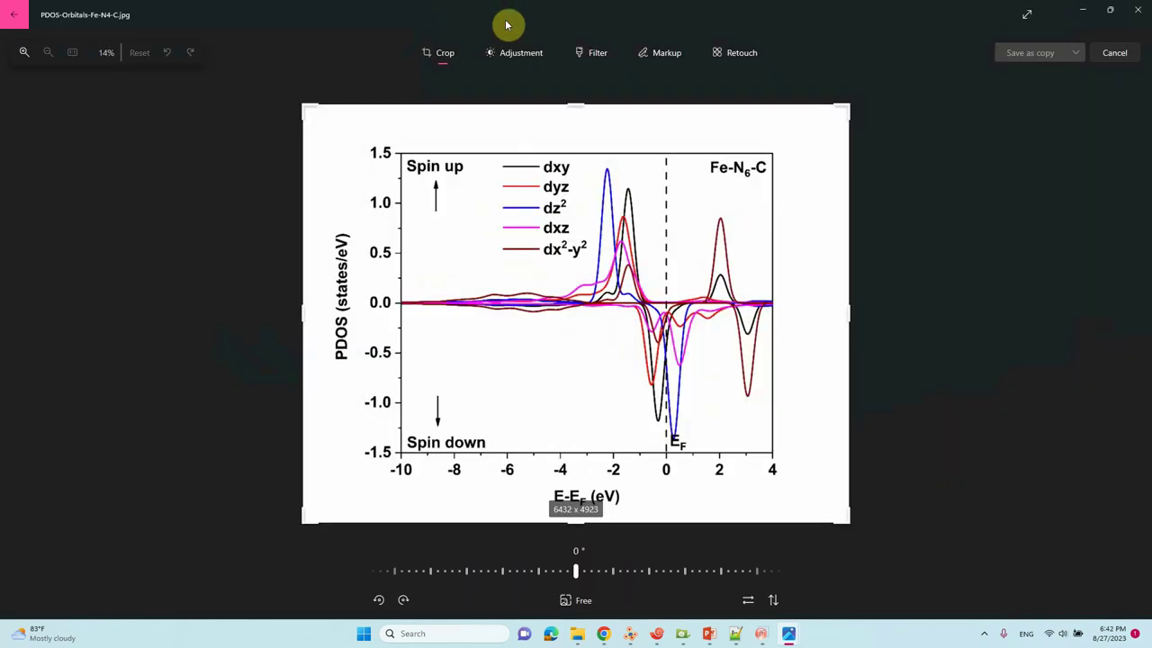
# Crop the white margins on all four sides of the orbital PDOS image and save it over the original file.
pyautogui.moveTo(575, 105); pyautogui.dragTo(577, 142)
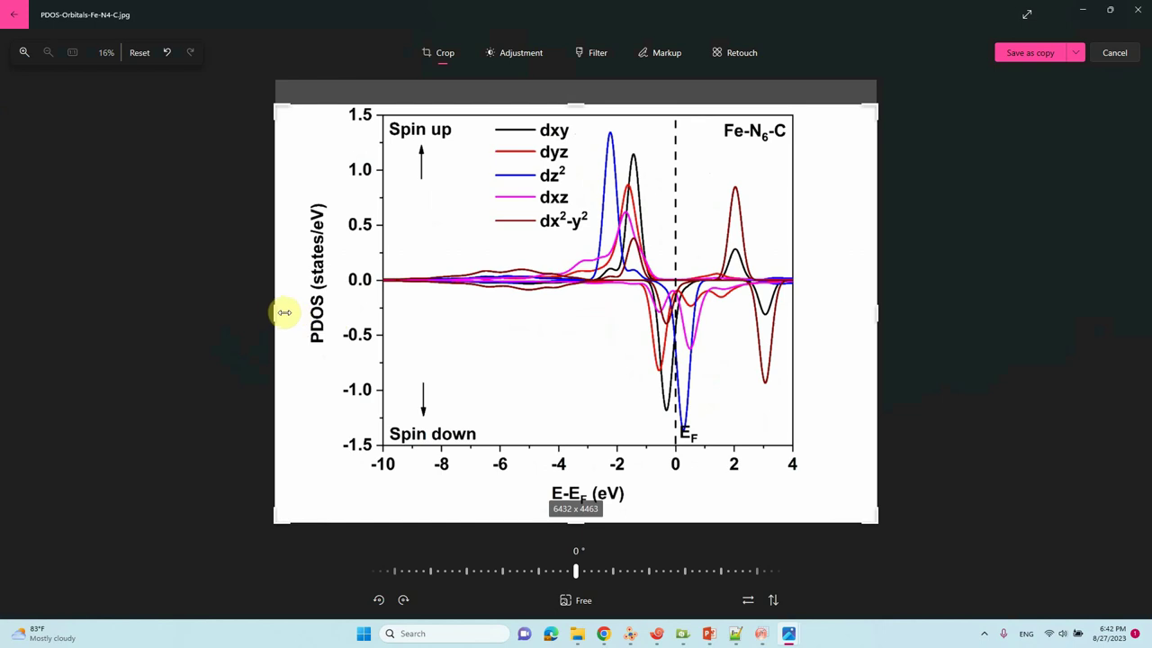
pyautogui.moveTo(285, 311); pyautogui.dragTo(305, 313)
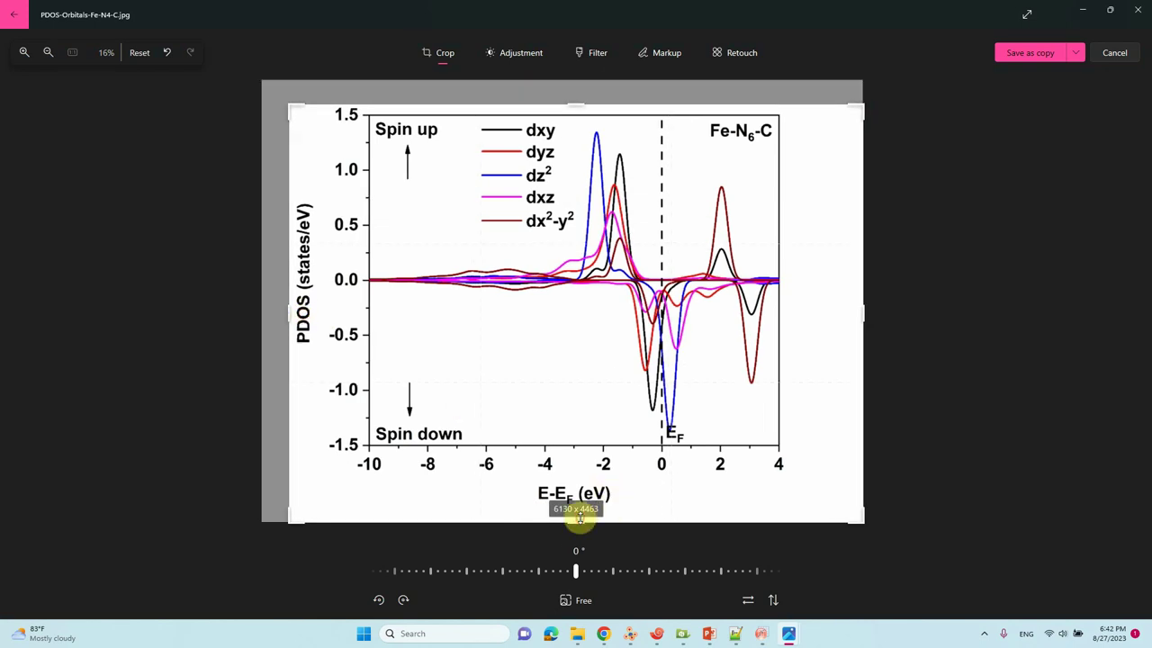
pyautogui.moveTo(572, 515); pyautogui.dragTo(611, 502)
pyautogui.moveTo(872, 314); pyautogui.dragTo(797, 315)
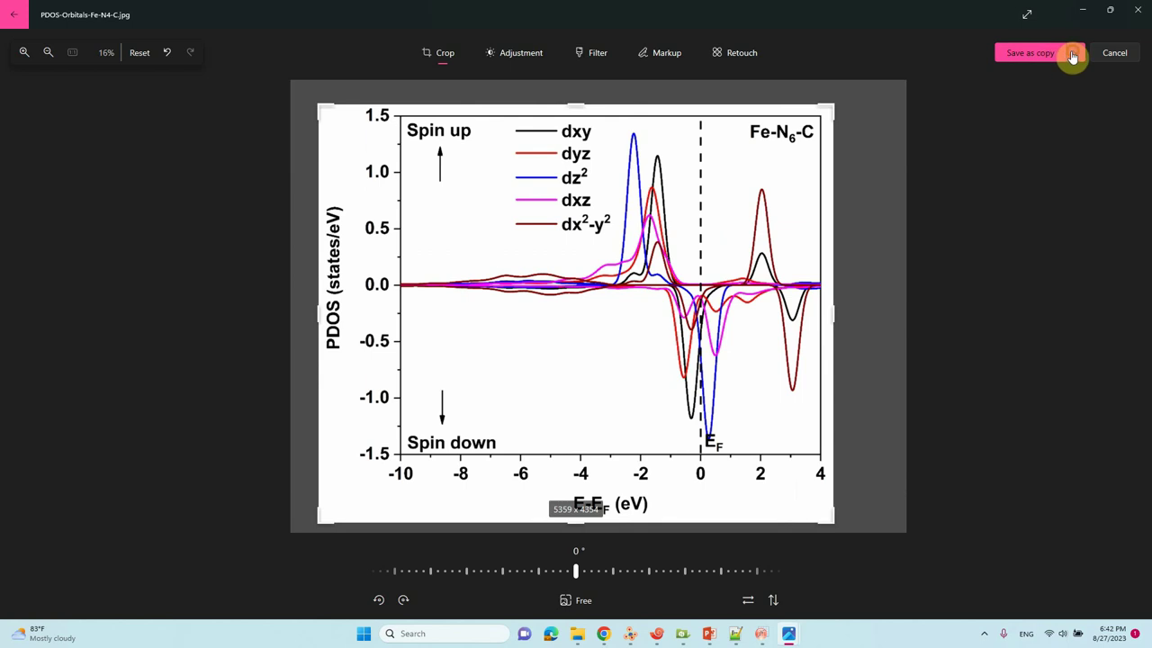
pyautogui.click(1075, 52)
pyautogui.click(1046, 75)
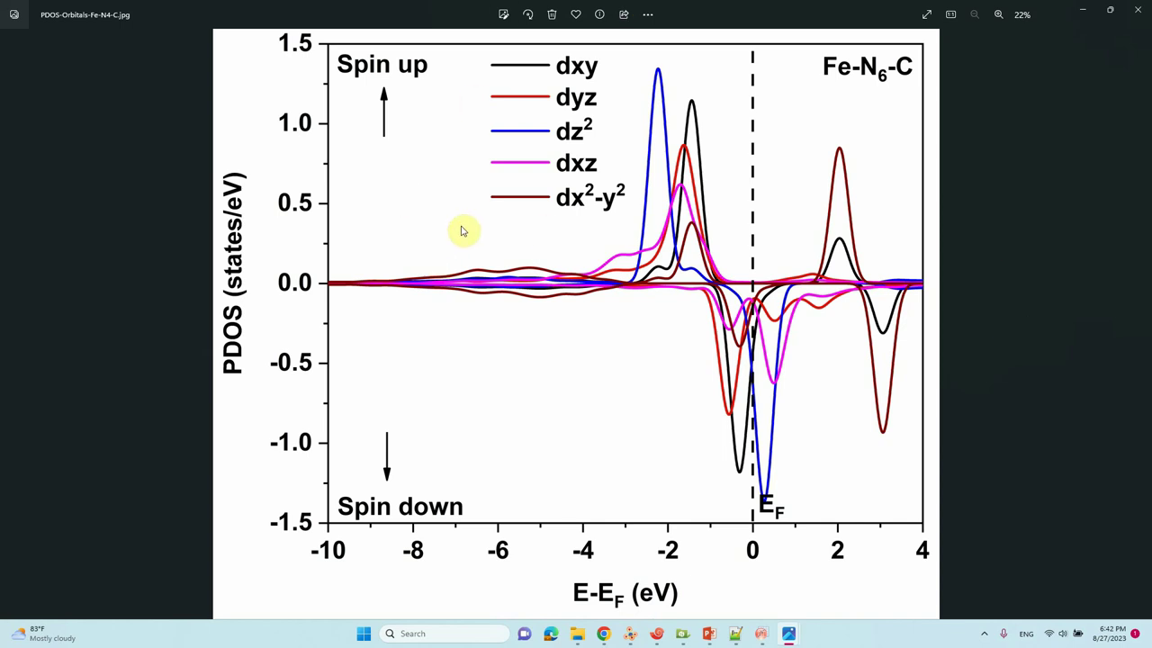
# Minimize the image viewers, the DOS-Fe-N4-C folder, Origin, Xftp and VESTA windows to clear the desktop.
pyautogui.click(1081, 16)
pyautogui.click(1083, 14)
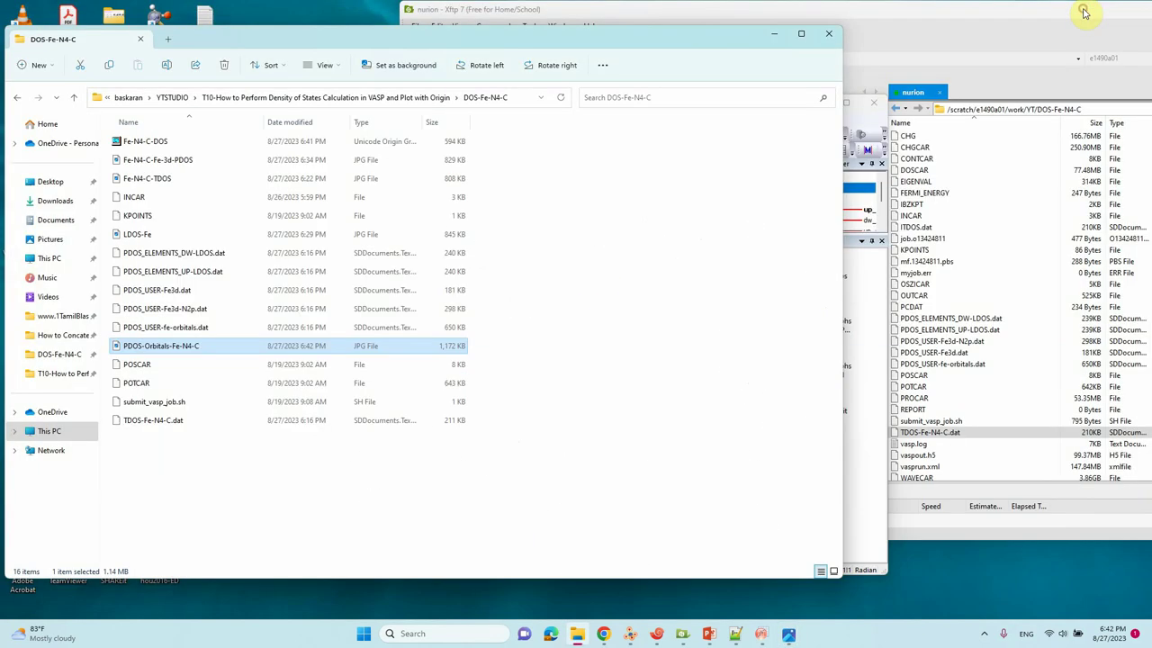
pyautogui.click(779, 36)
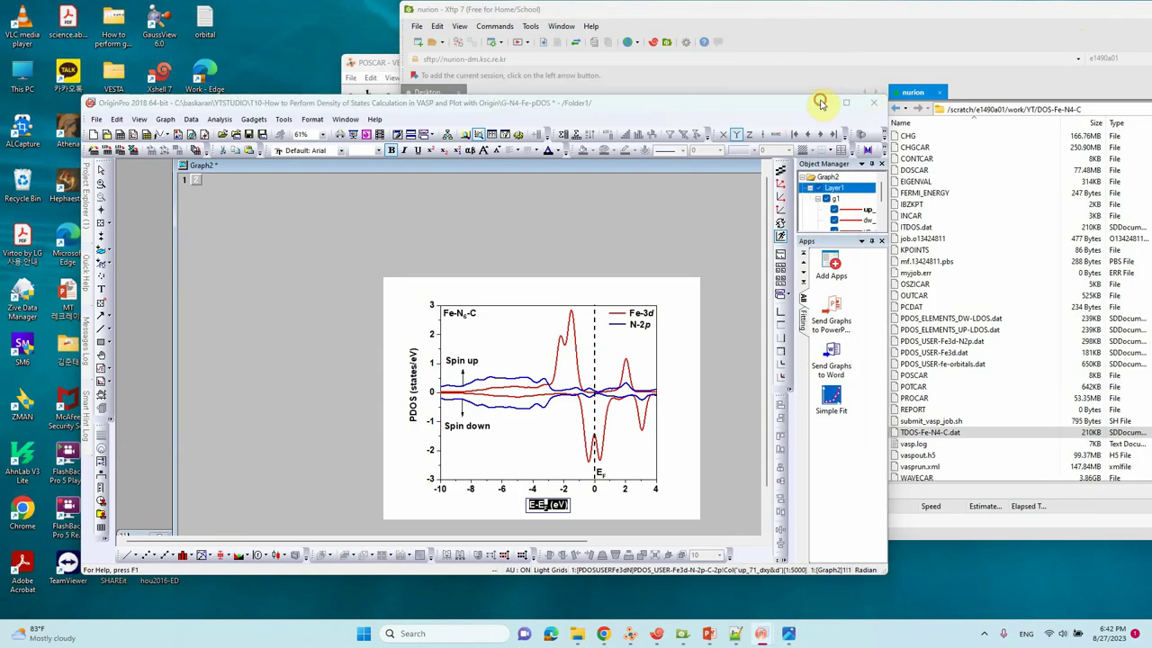
pyautogui.click(985, 36)
pyautogui.click(1045, 30)
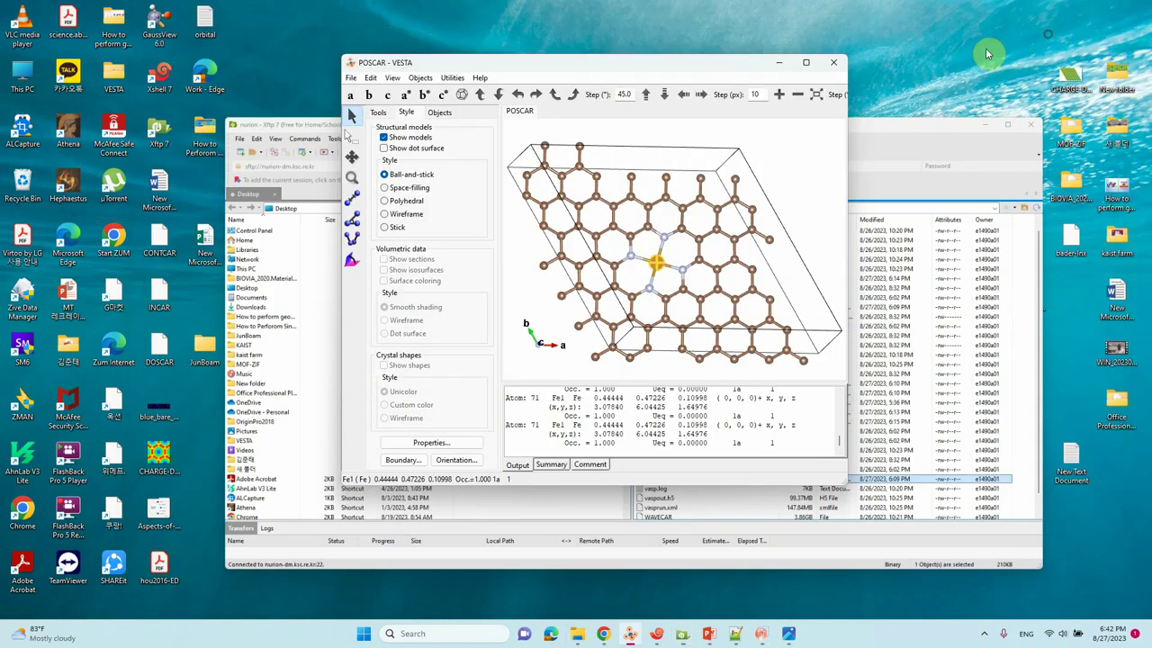
pyautogui.click(780, 68)
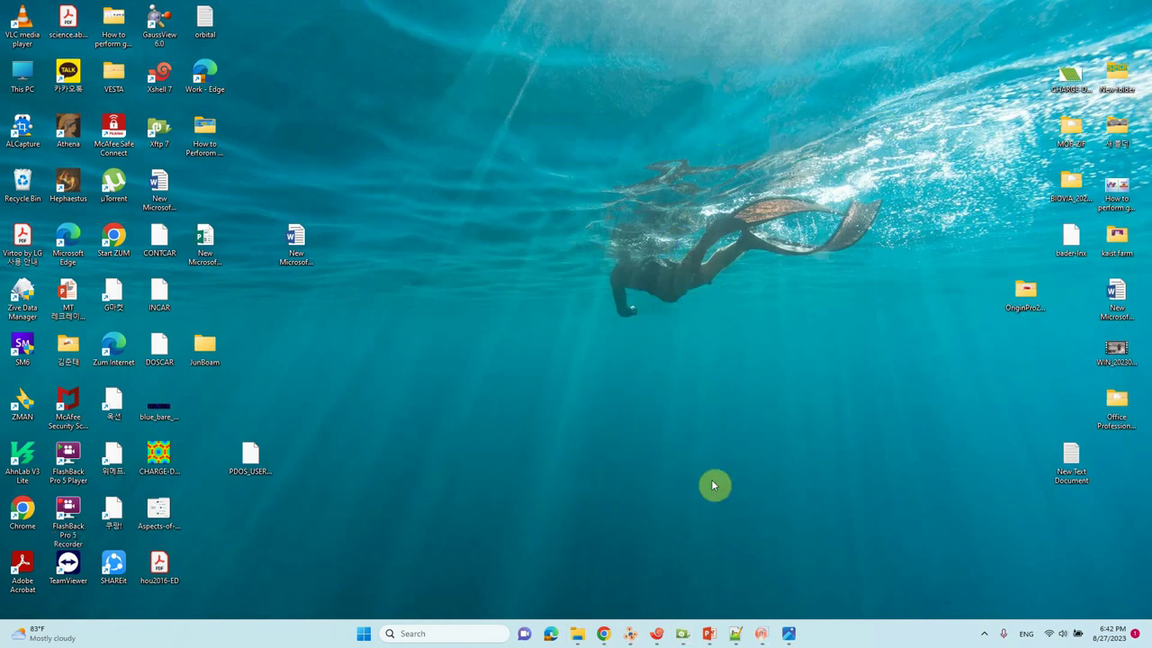
# Switch to the PowerPoint presentation and show slide 5 followed by the closing Thank You slide 6.
pyautogui.moveTo(650, 640)
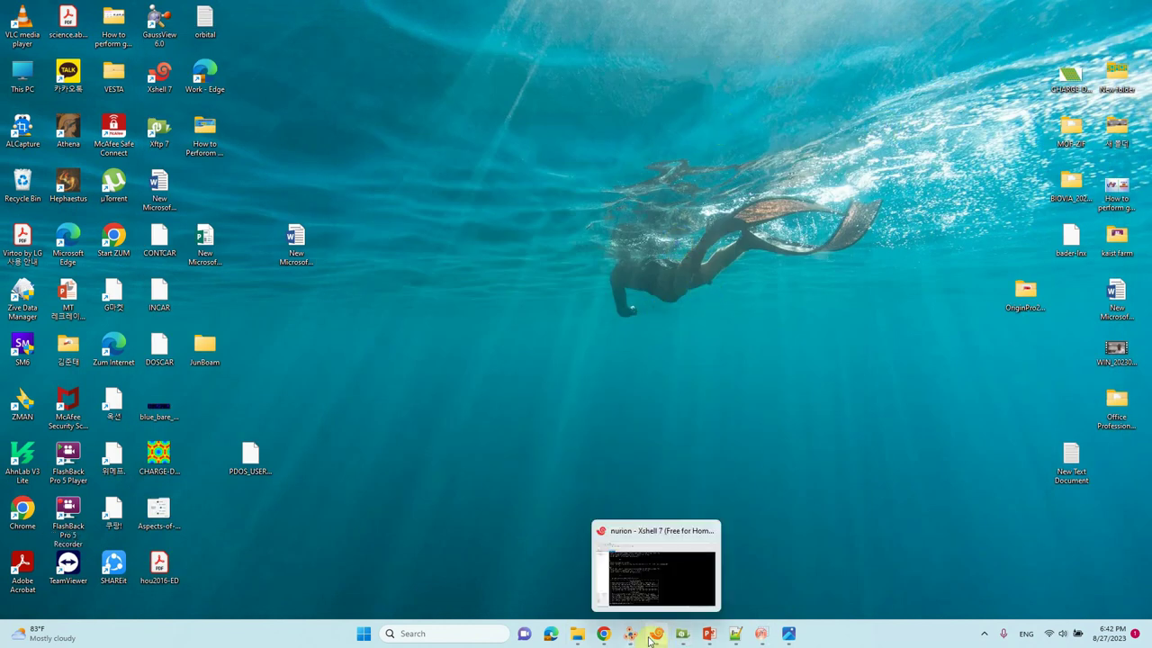
pyautogui.click(709, 634)
pyautogui.click(107, 483)
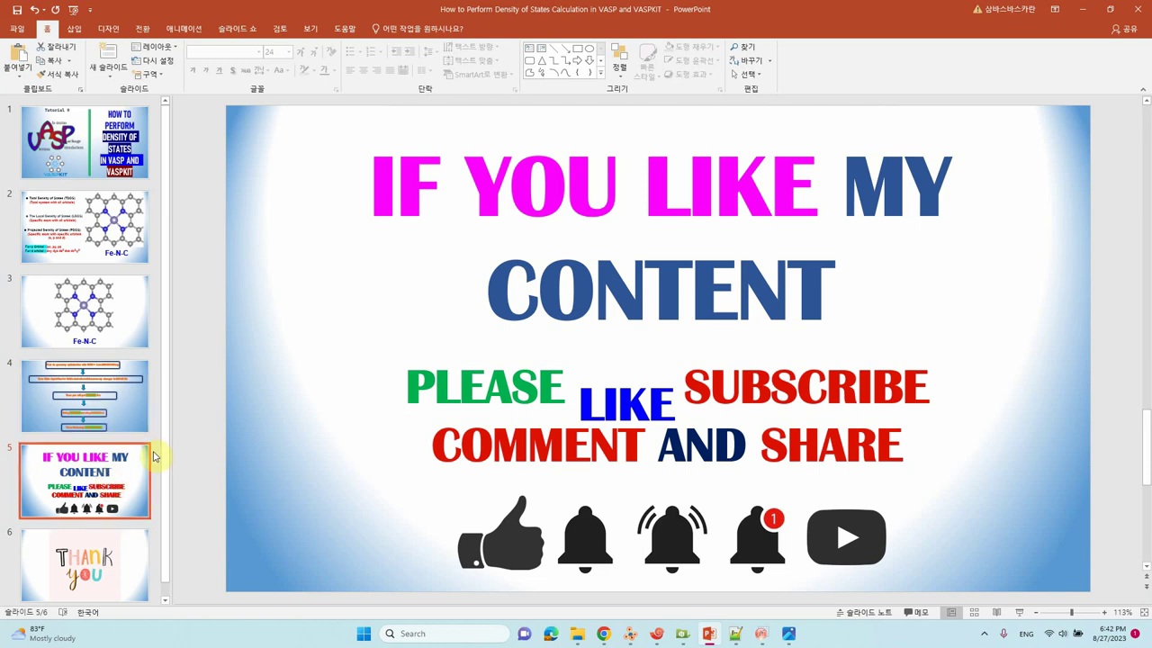
pyautogui.click(111, 565)
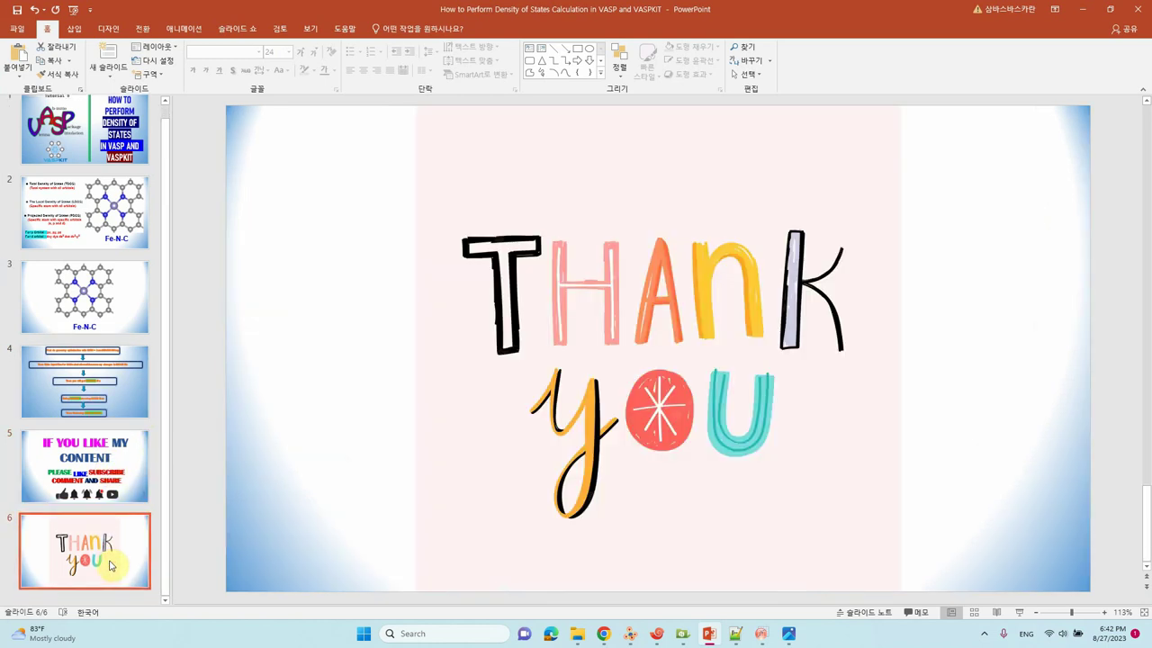